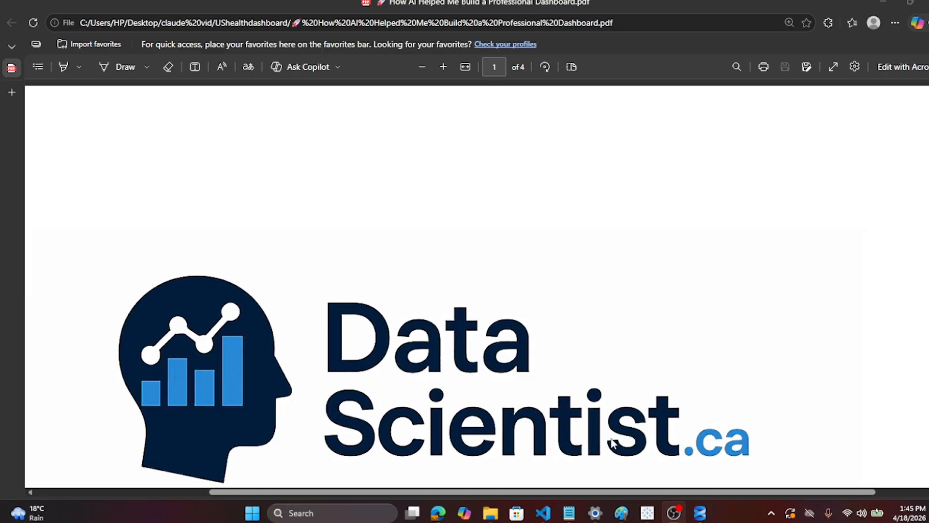
Minimize the PDF and File Explorer windows, switch to the ussql_2.3 workbook in Tableau, and open Dashboard 1
mouse_move(647, 516)
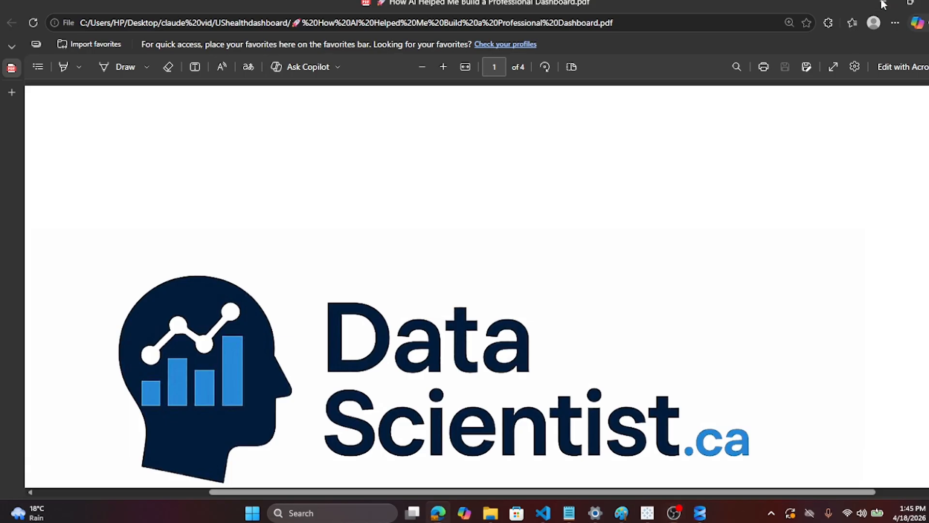
click(926, 5)
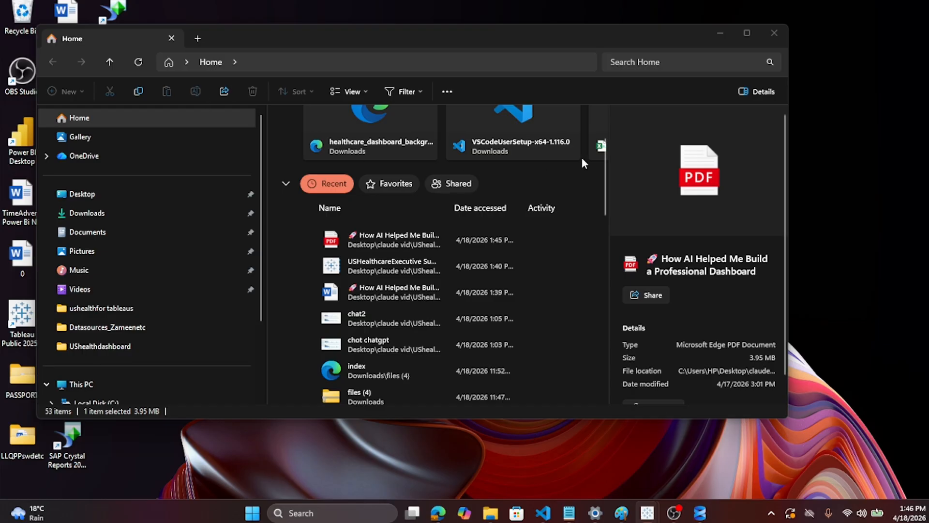
click(718, 34)
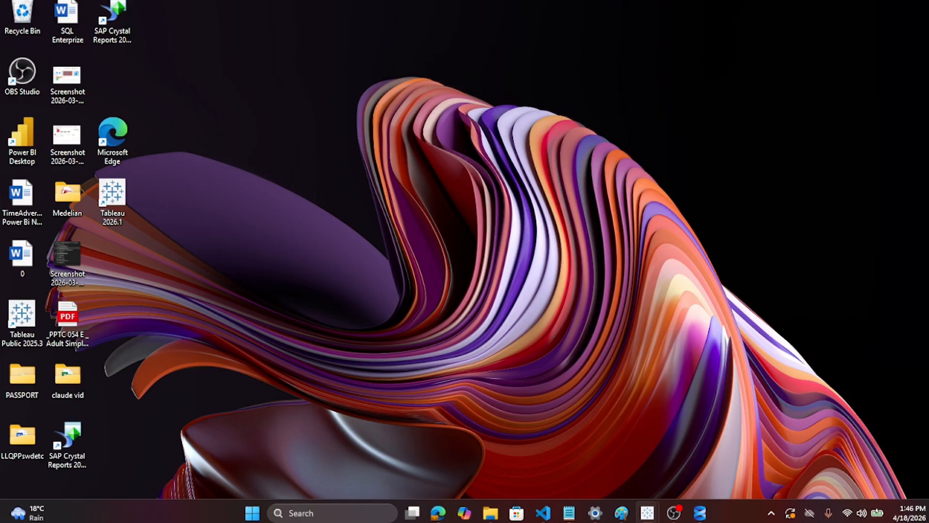
drag(925, 20, 357, 1)
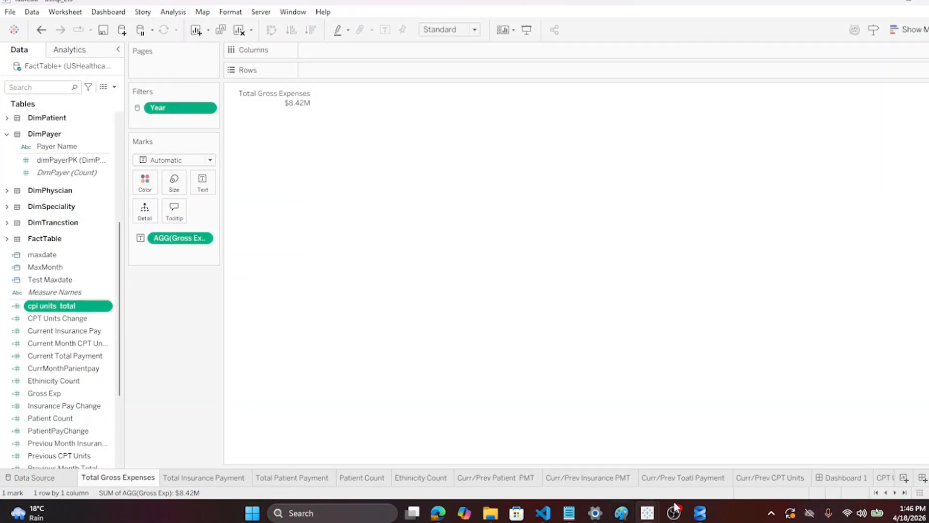
click(837, 479)
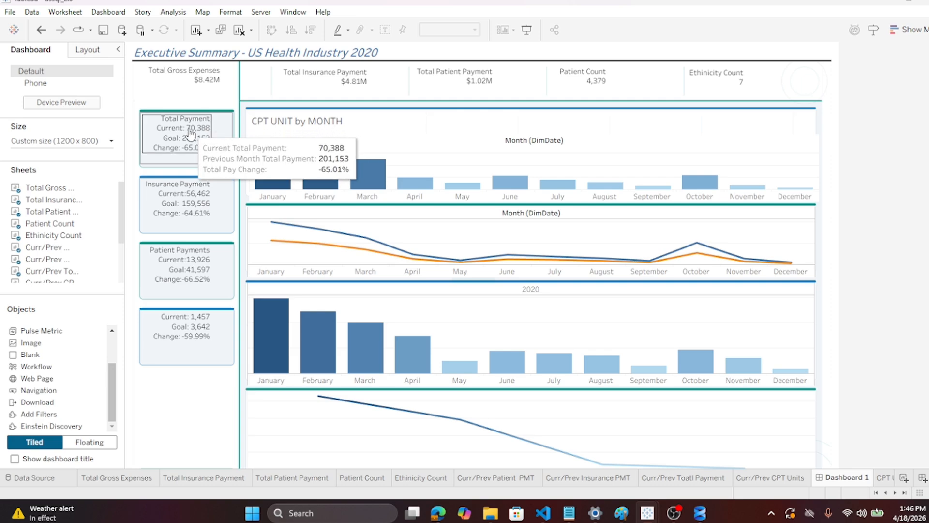
Examine the dashboard's payment KPI cards, monthly CPT unit, expense and patient count charts, and the payer line chart with their tooltips
mouse_move(181, 133)
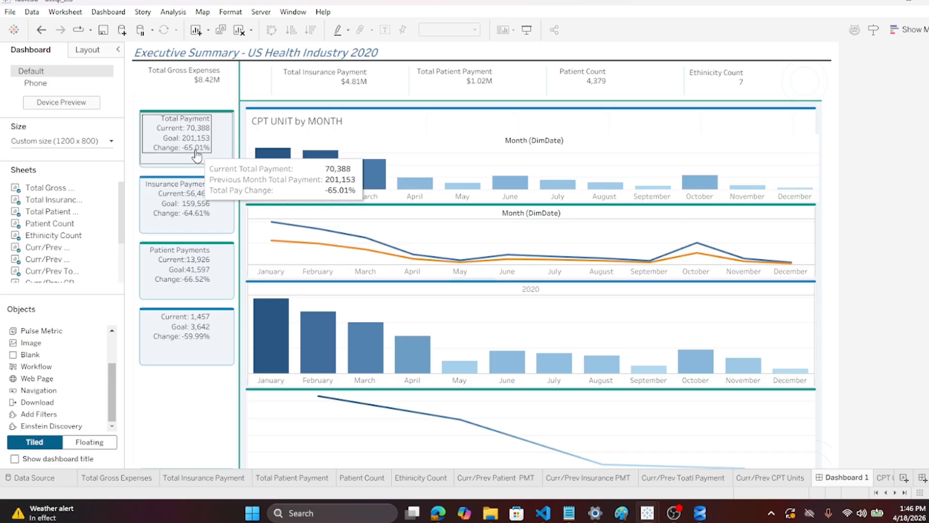
mouse_move(189, 217)
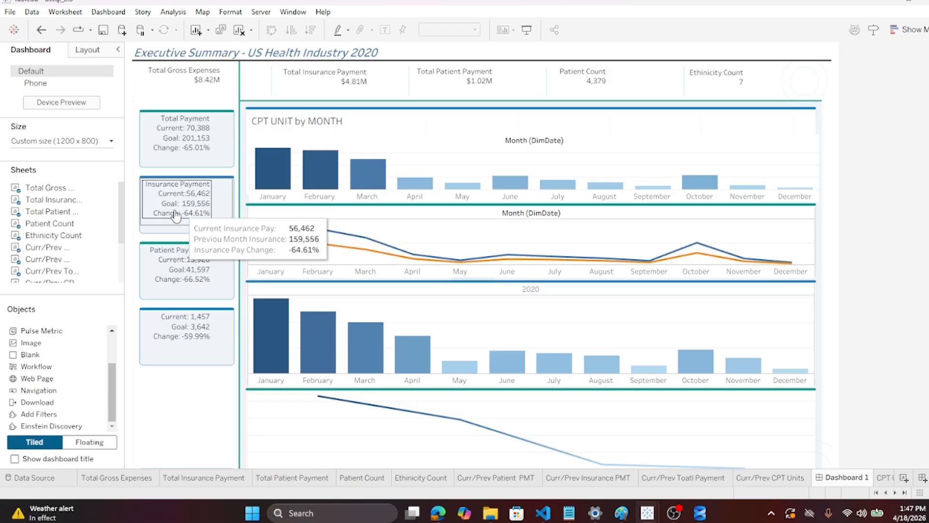
mouse_move(208, 260)
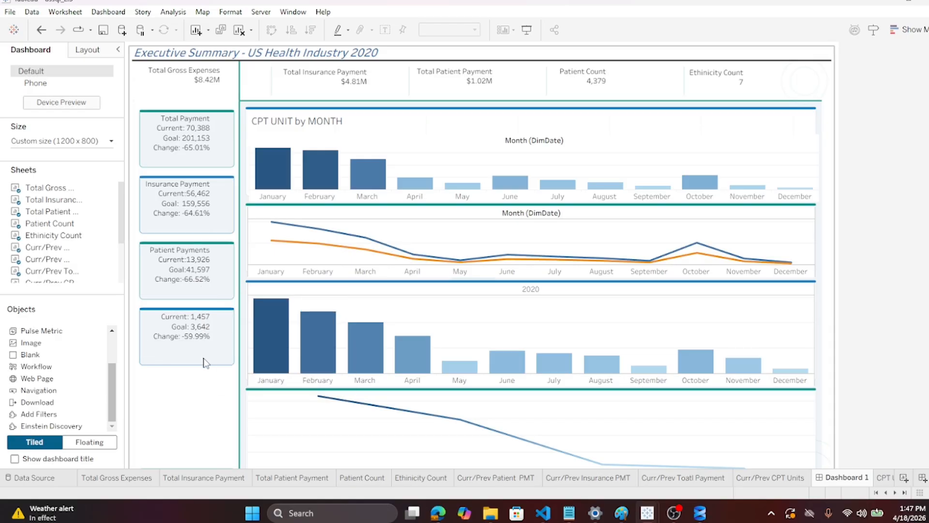
mouse_move(200, 325)
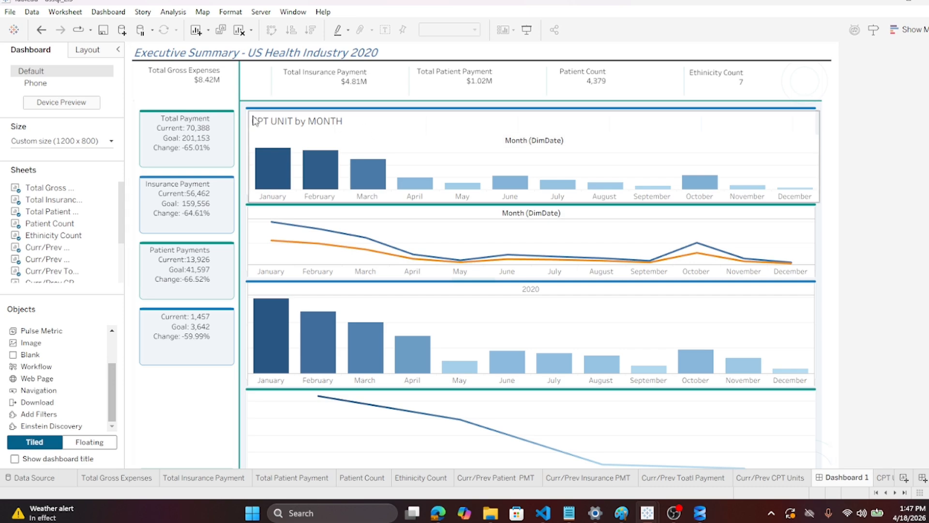
mouse_move(375, 244)
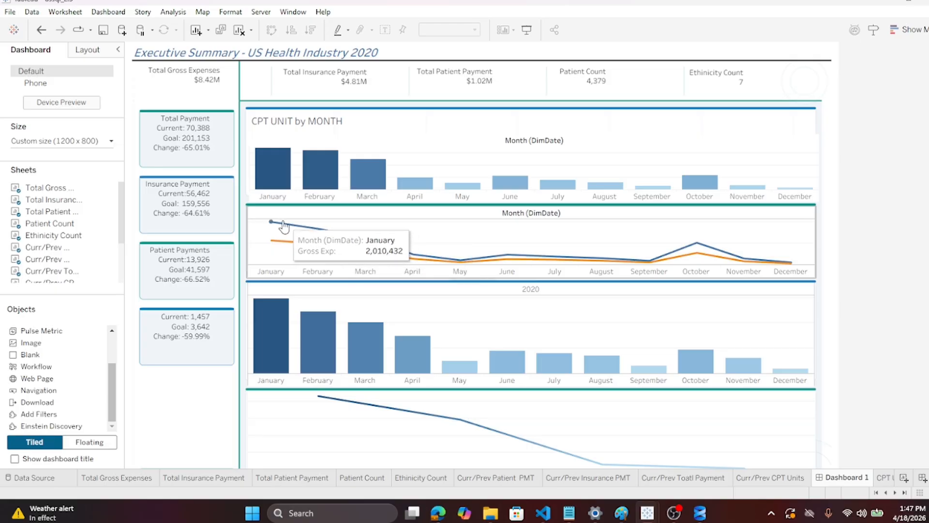
mouse_move(273, 244)
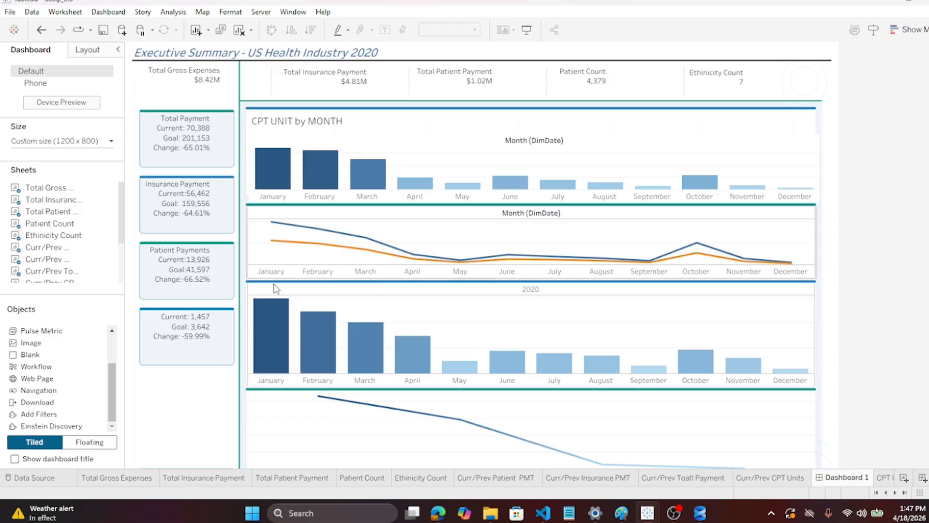
mouse_move(273, 326)
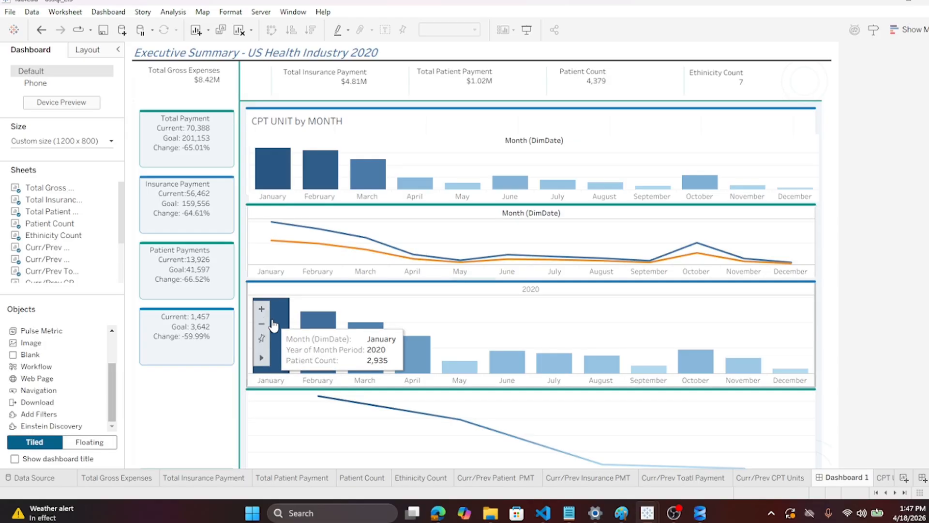
scroll(761, 414, down, 1)
scroll(762, 414, down, 2)
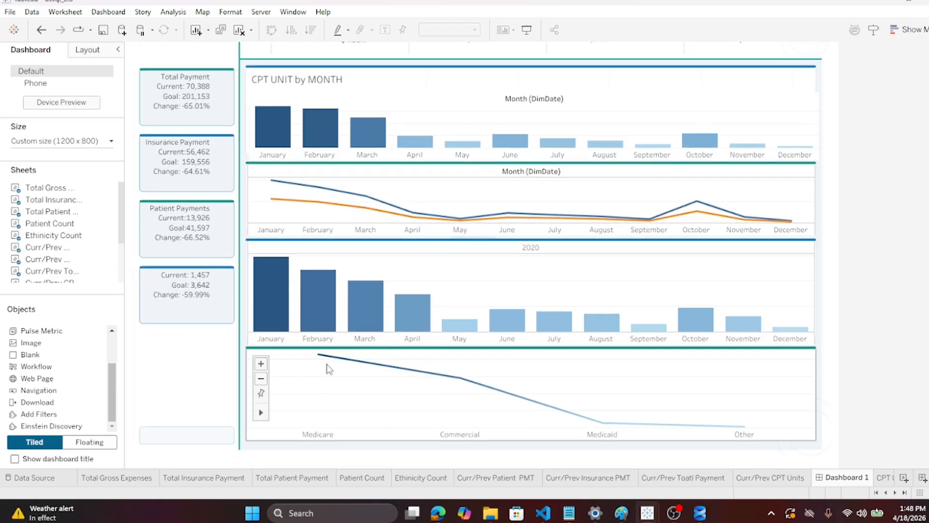
mouse_move(321, 358)
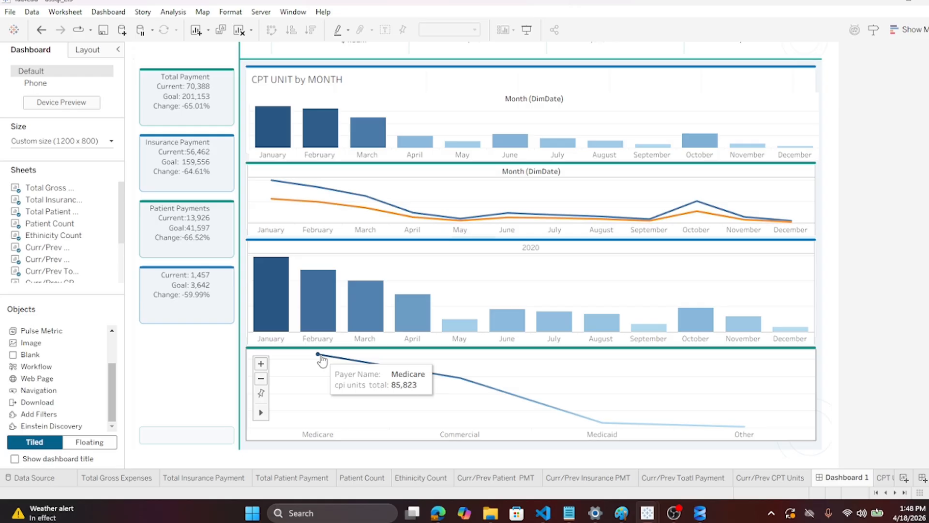
mouse_move(418, 368)
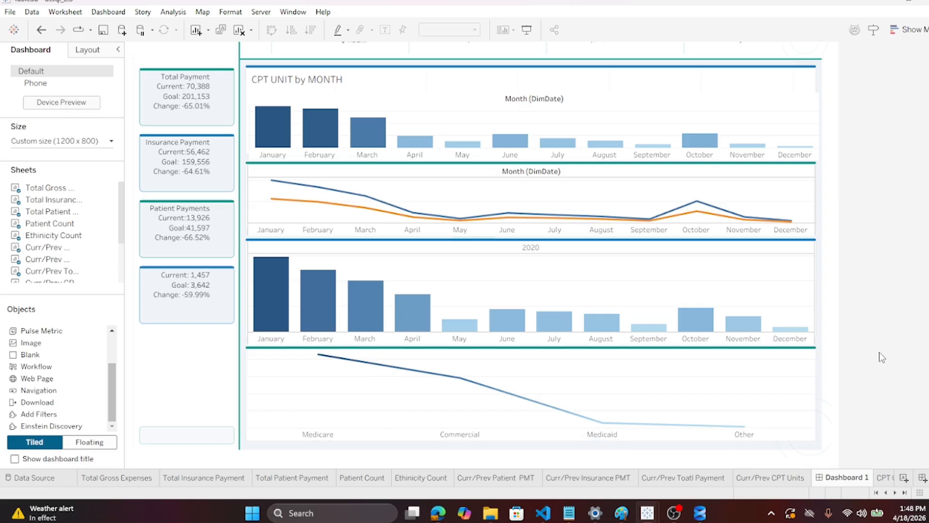
scroll(906, 126, up, 1)
scroll(880, 155, up, 1)
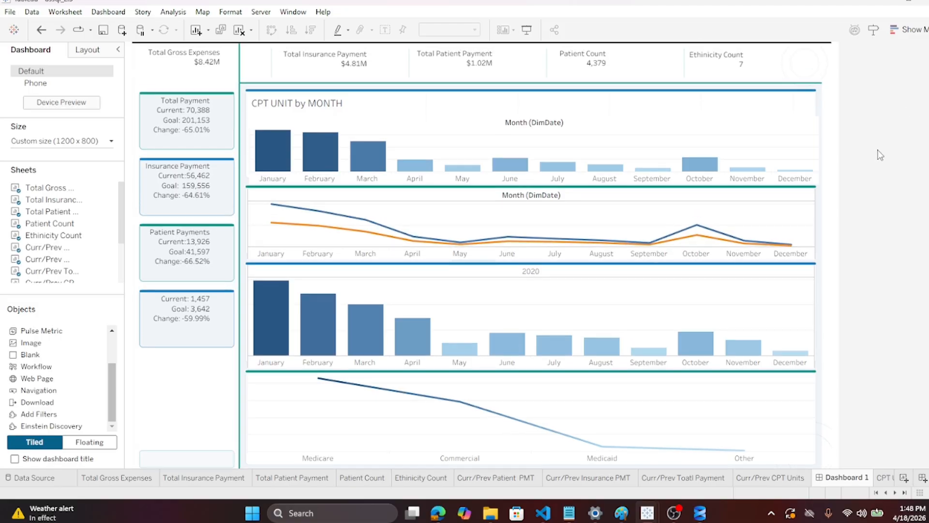
View the workbook's full FactTable+ (USHealthcare) data model with all its related tables, then minimize the workbook
click(25, 481)
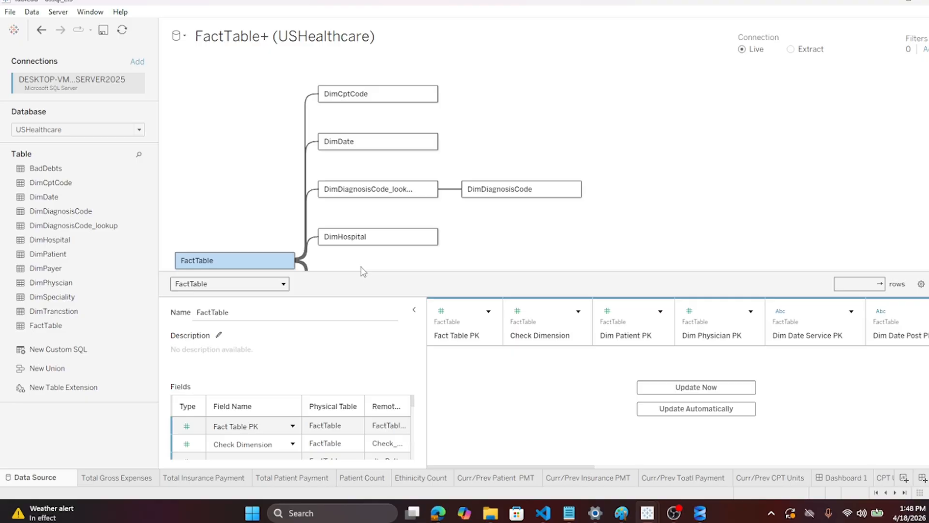
drag(362, 272, 360, 485)
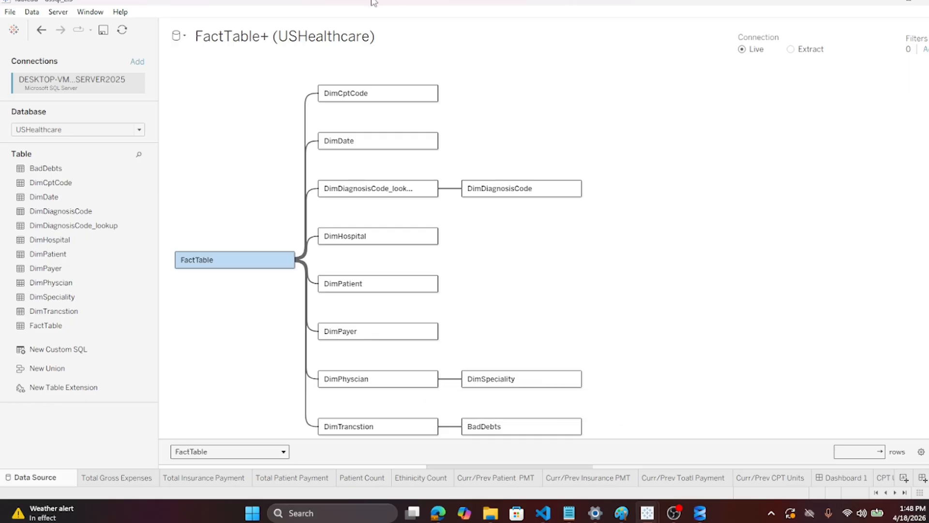
drag(404, 4, 928, 5)
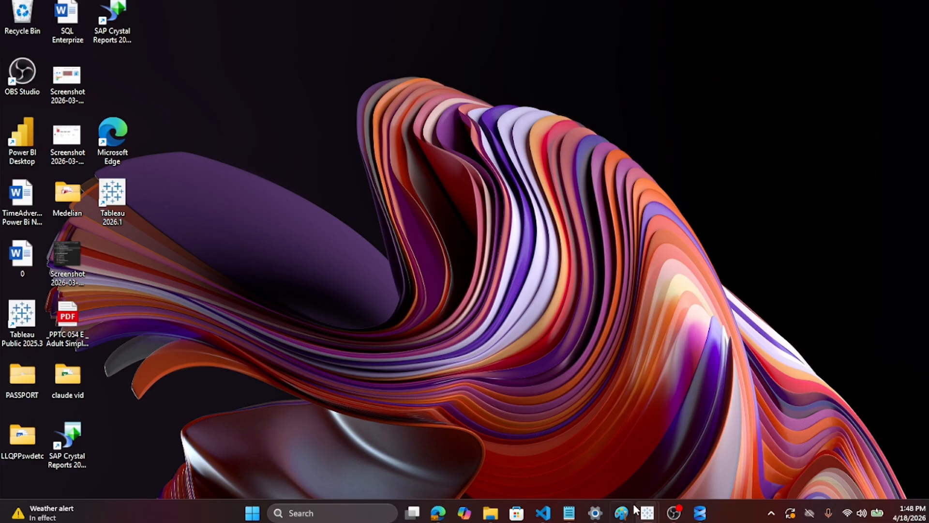
Switch to the USHealthcareExecutive Summary workbook, undo its existing data connection, and open the data source connection page
mouse_move(650, 517)
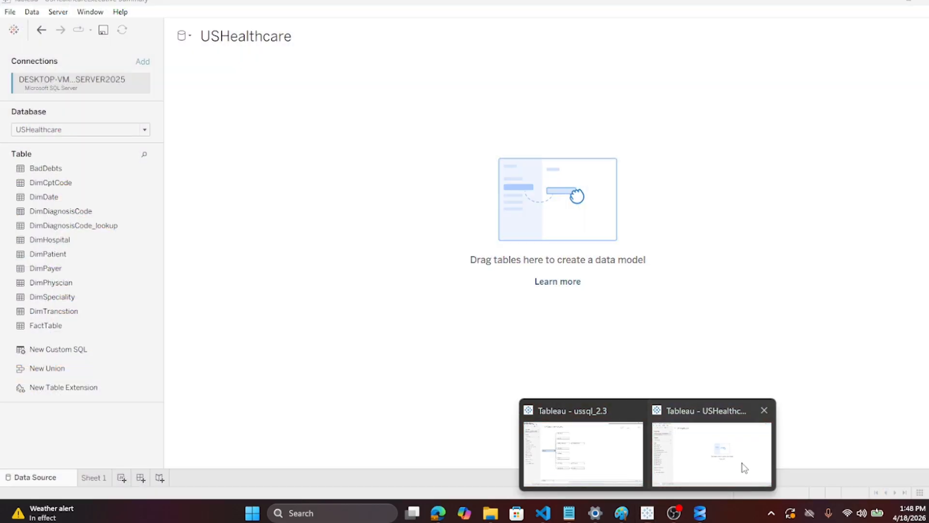
click(741, 466)
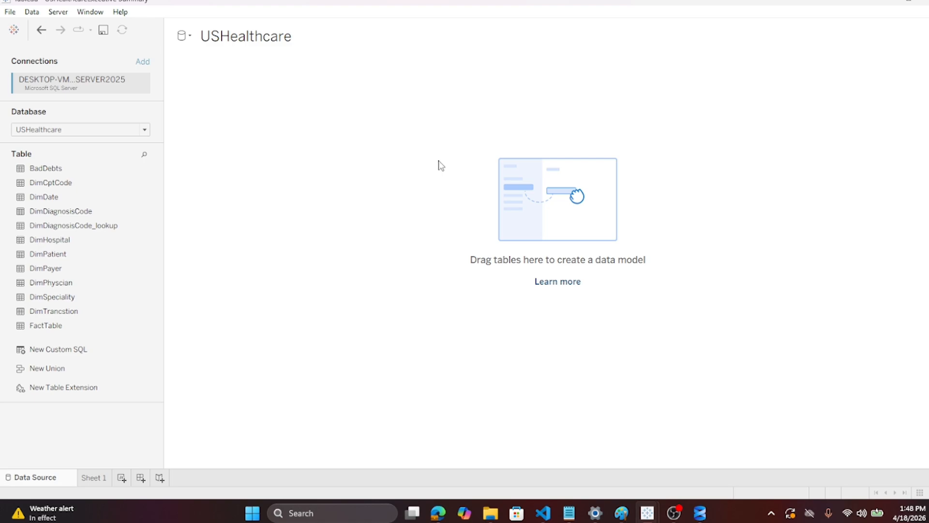
click(39, 30)
click(39, 30)
click(39, 30)
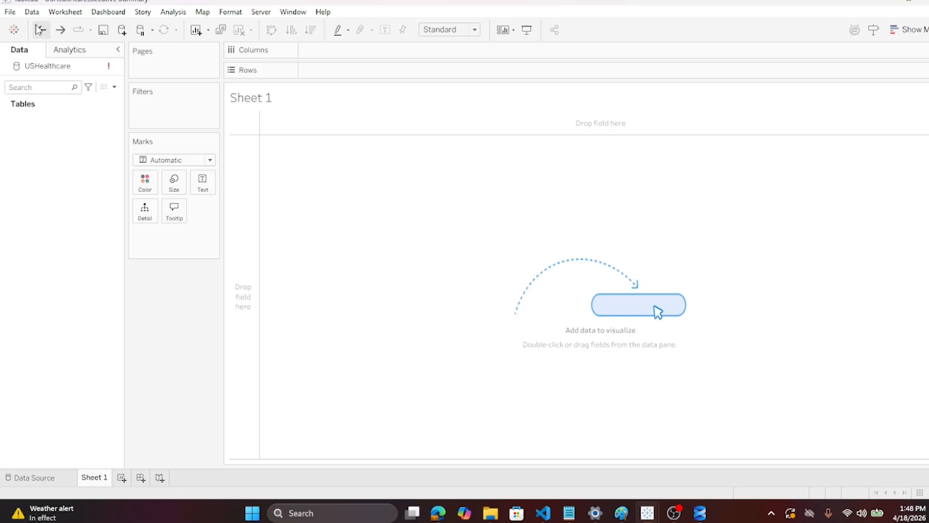
click(39, 30)
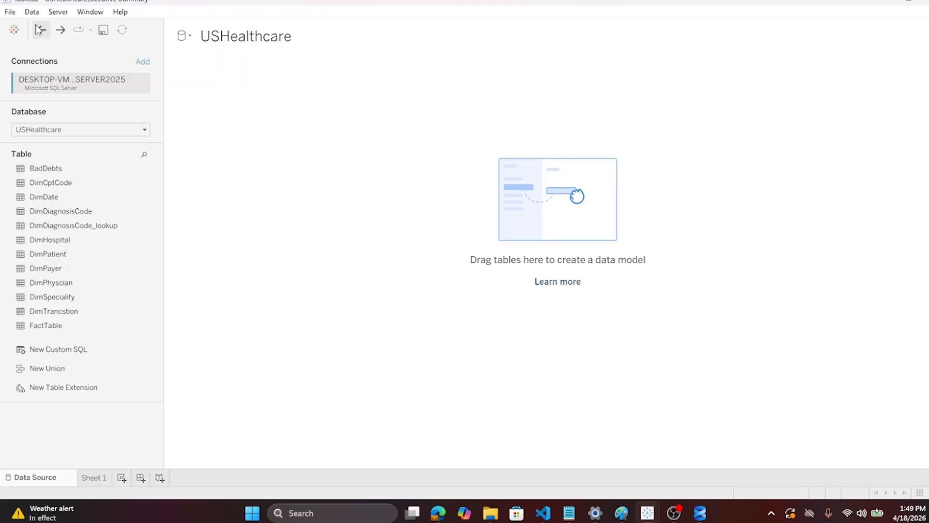
click(38, 30)
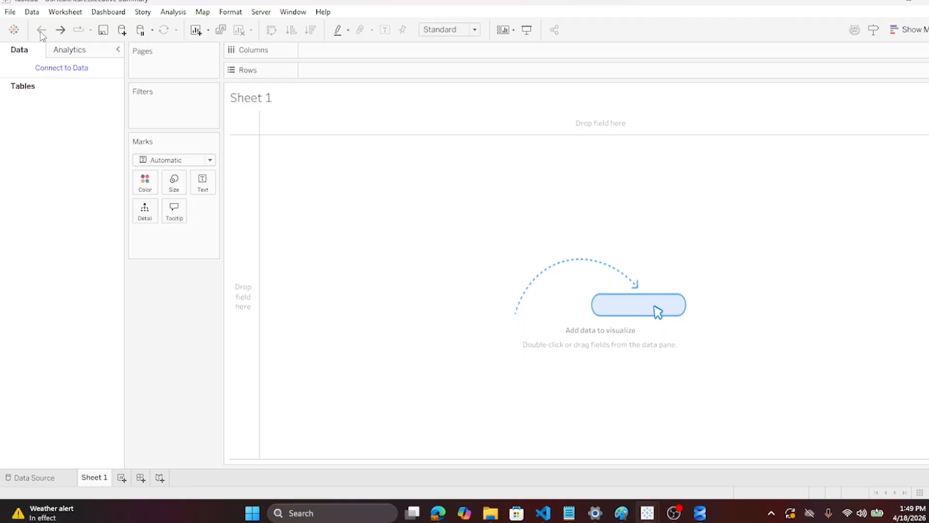
click(28, 480)
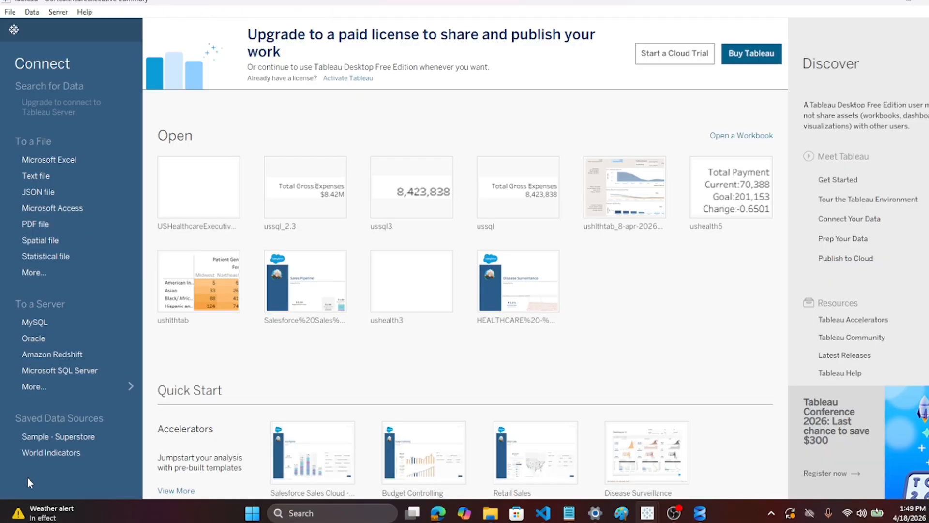
Connect to the Microsoft SQL Server DESKTOP-VM7F6KB\MSSQLSERVER2025 with Windows Authentication and select the USHealthcare database
click(33, 13)
click(11, 13)
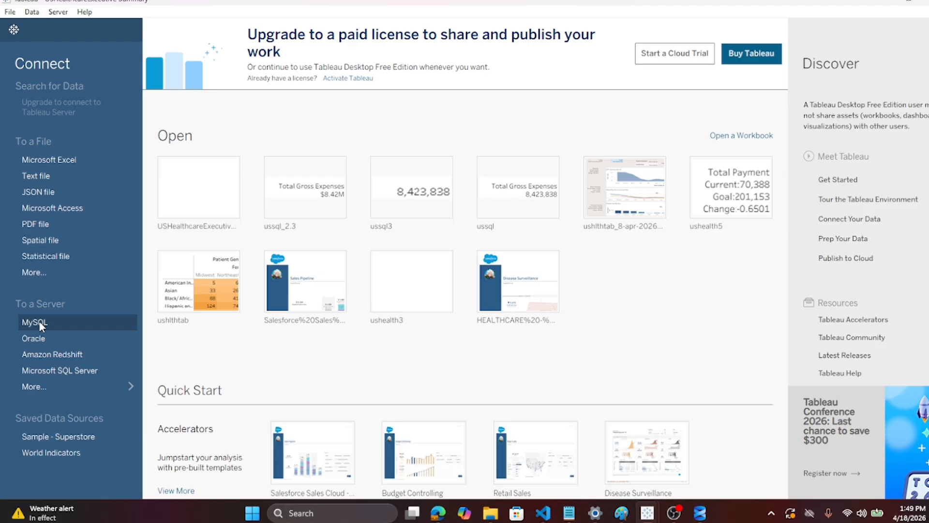
click(44, 371)
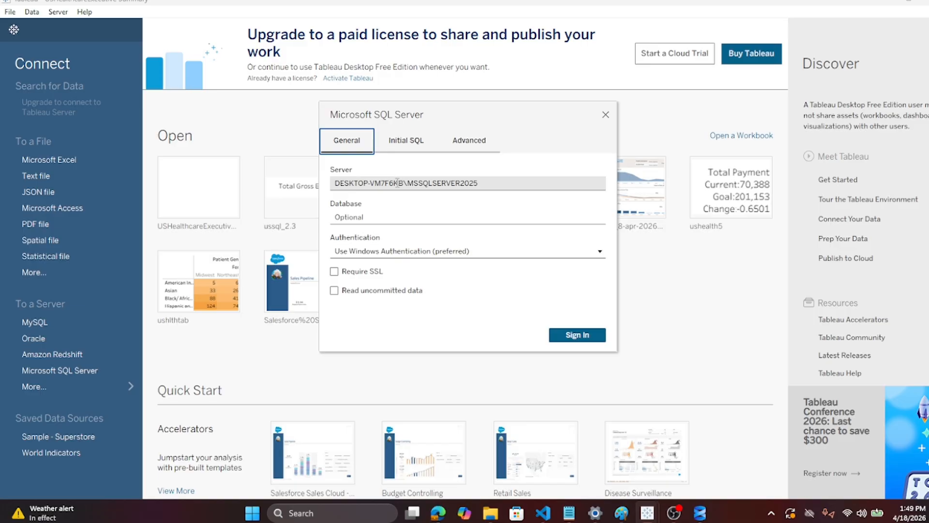
click(514, 183)
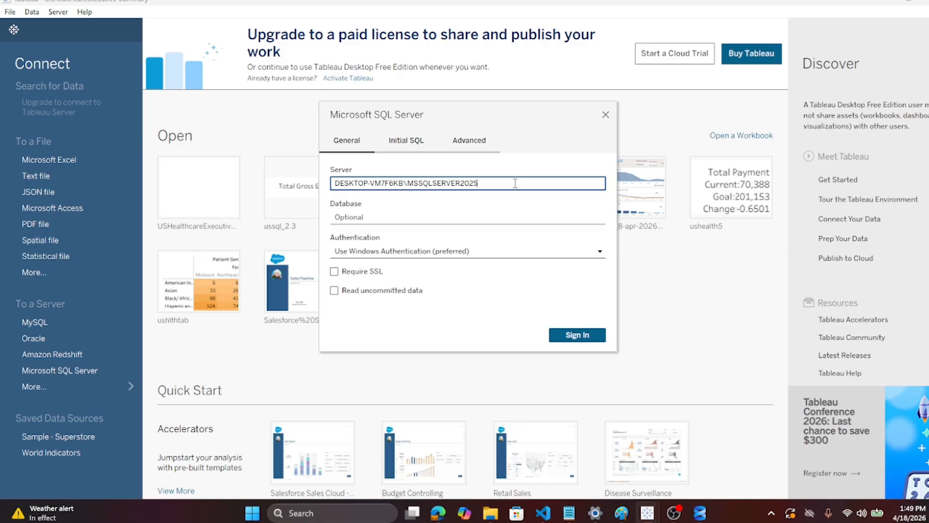
click(572, 335)
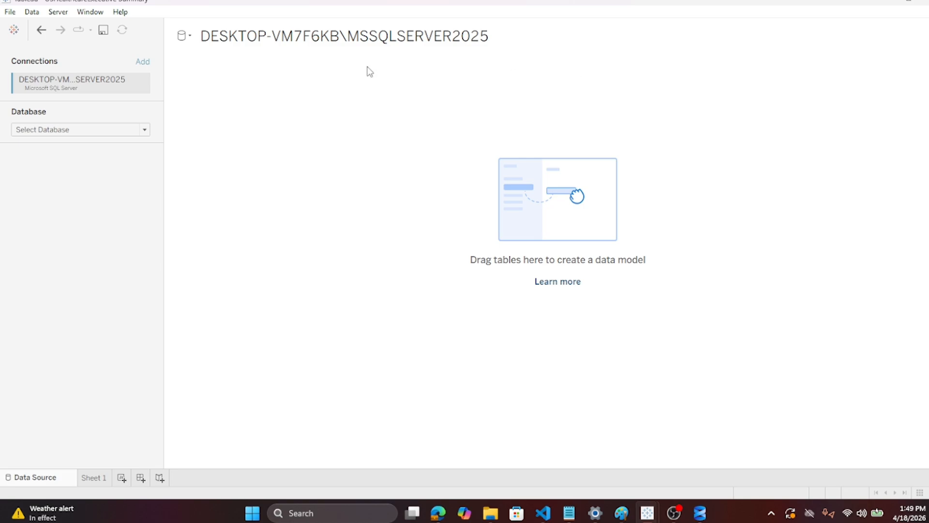
click(145, 130)
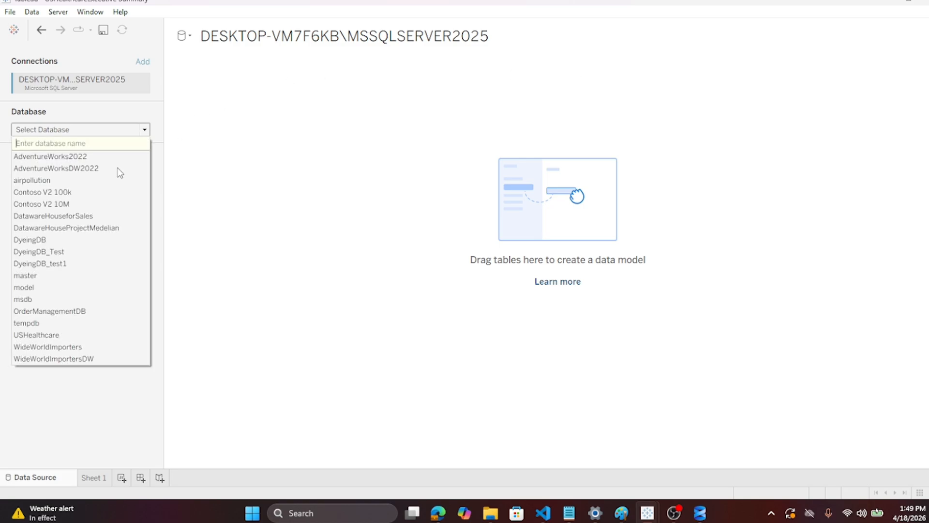
click(58, 336)
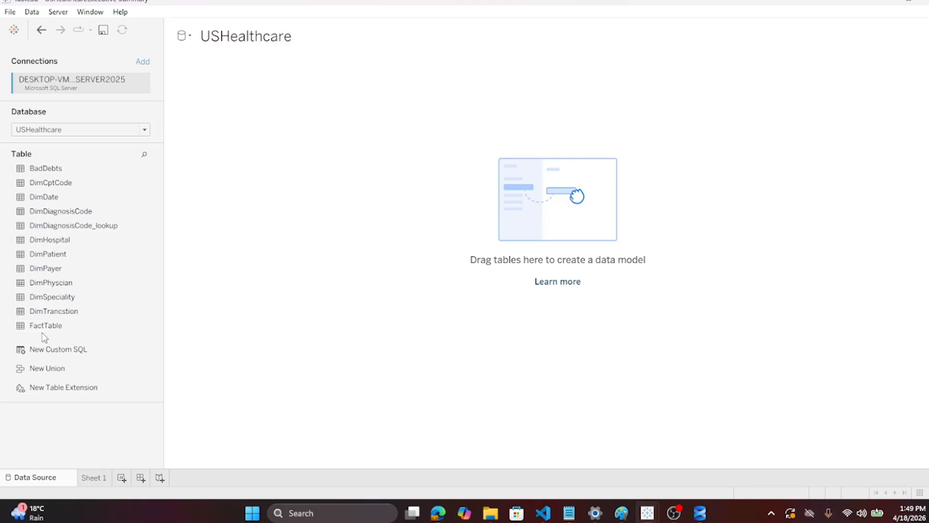
Place FactTable on the empty data model canvas and relate the DimCptCode table to it
drag(43, 326, 196, 231)
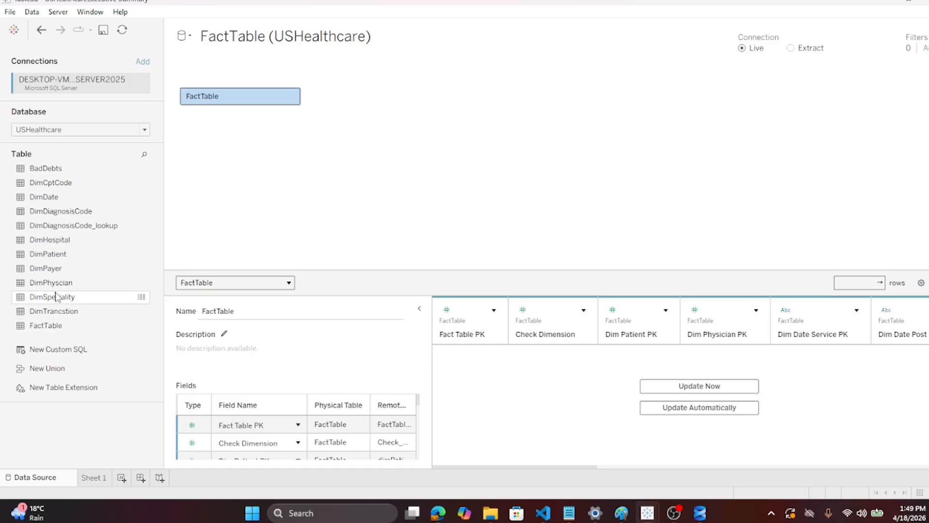
drag(59, 182, 321, 99)
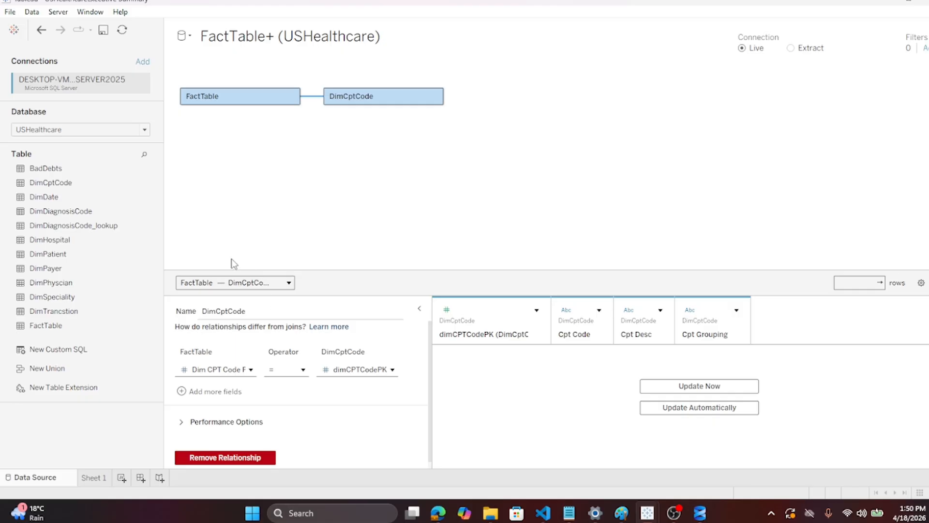
mouse_move(315, 98)
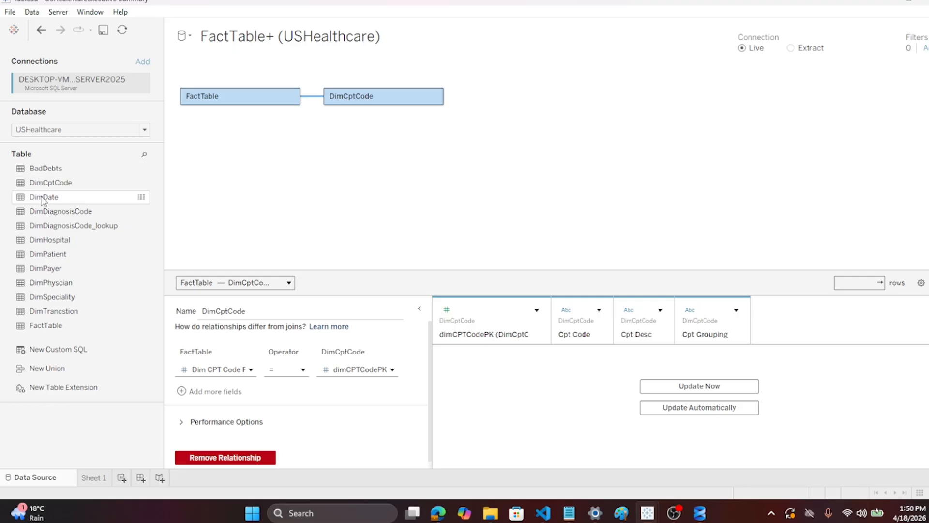
Add the DimDate table to the data model and relate FactTable's Dim Date Service PK to DimDate's Date field
drag(49, 200, 326, 169)
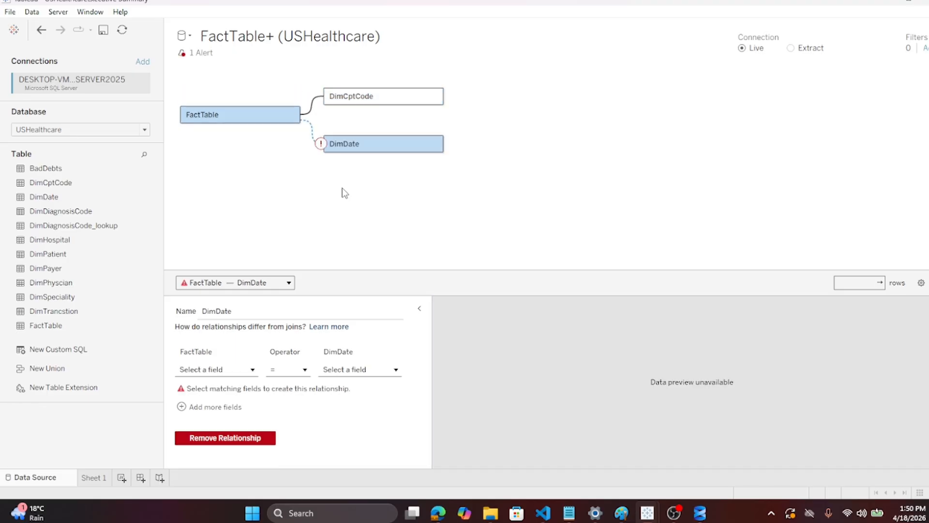
click(252, 369)
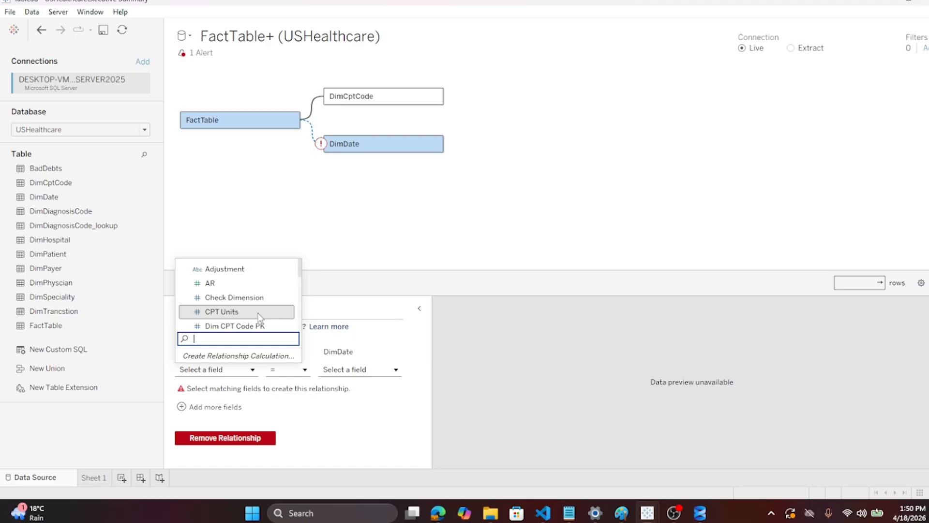
click(328, 421)
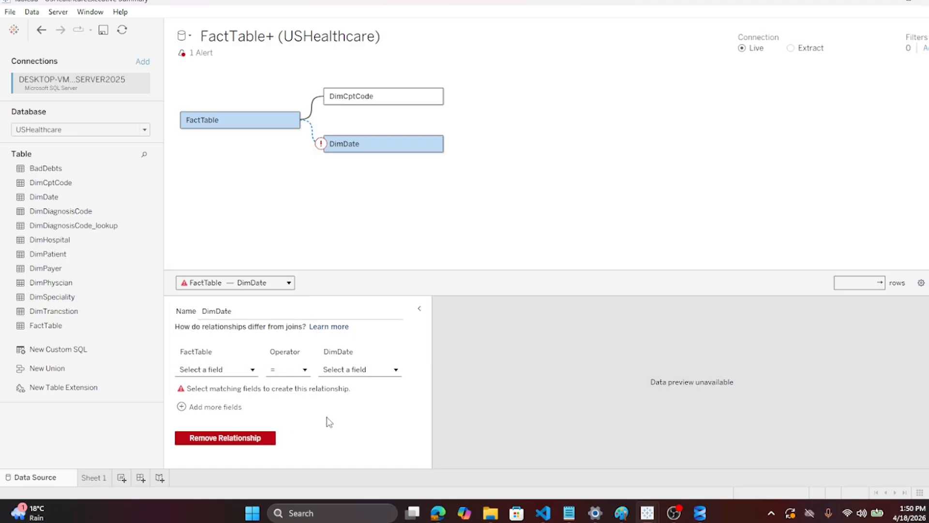
click(253, 370)
drag(299, 282, 301, 285)
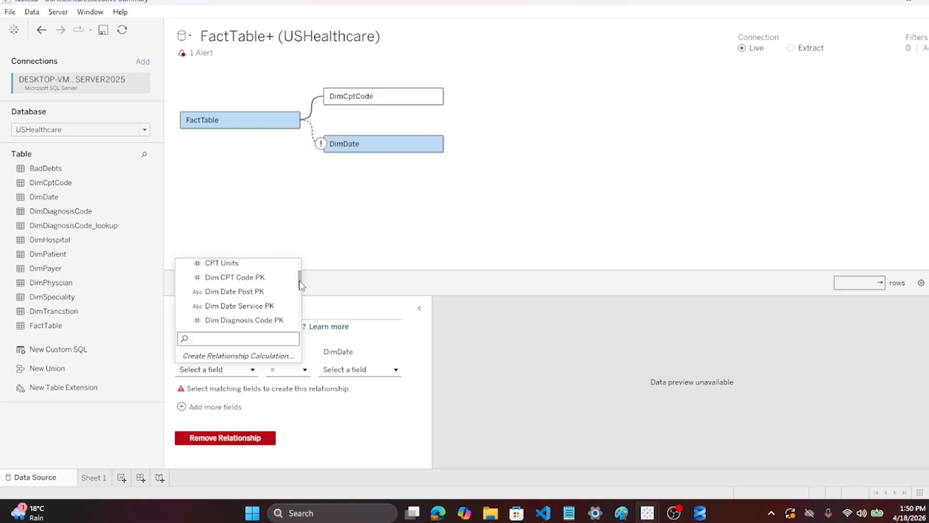
click(250, 310)
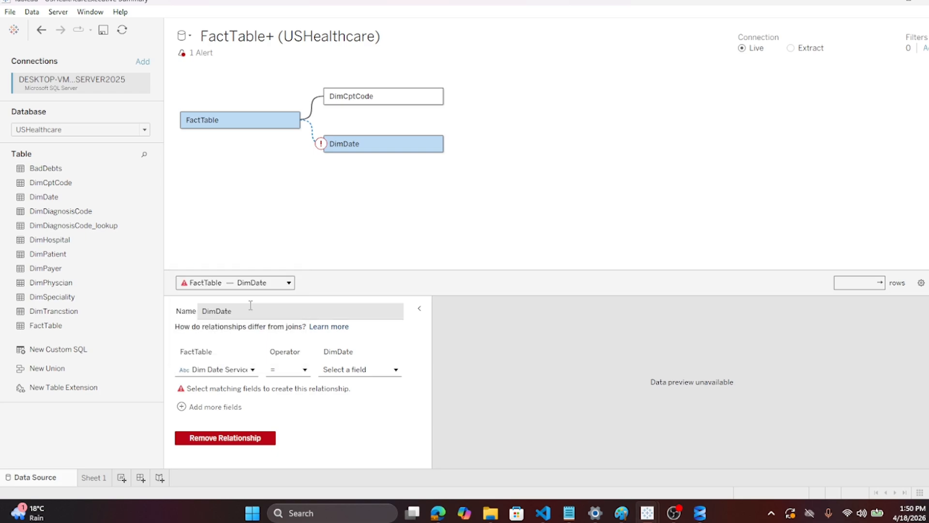
click(395, 370)
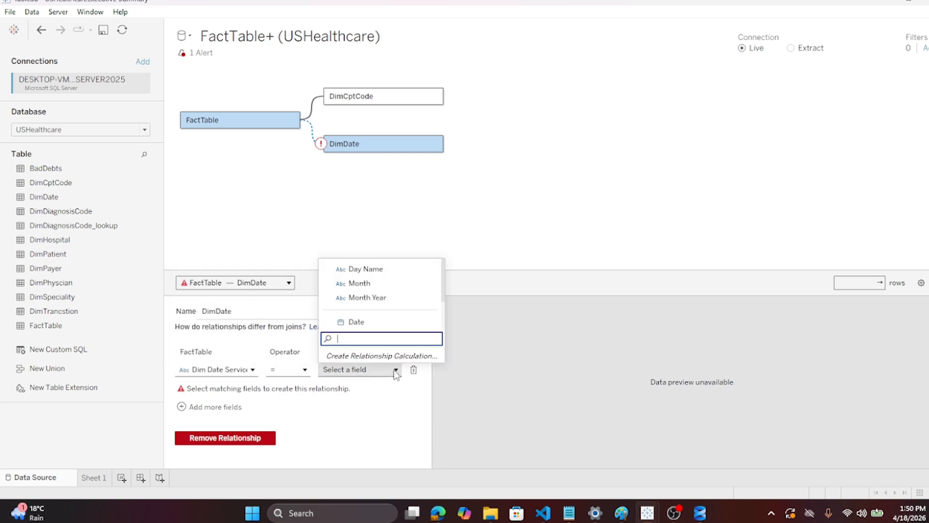
click(382, 322)
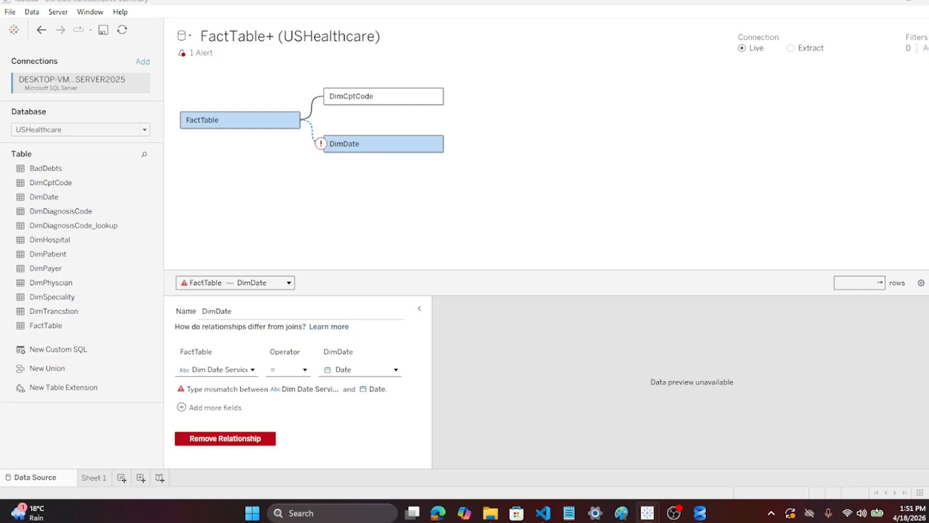
Look through FactTable's available relationship fields for a date-type field that matches DimDate's Date
click(254, 370)
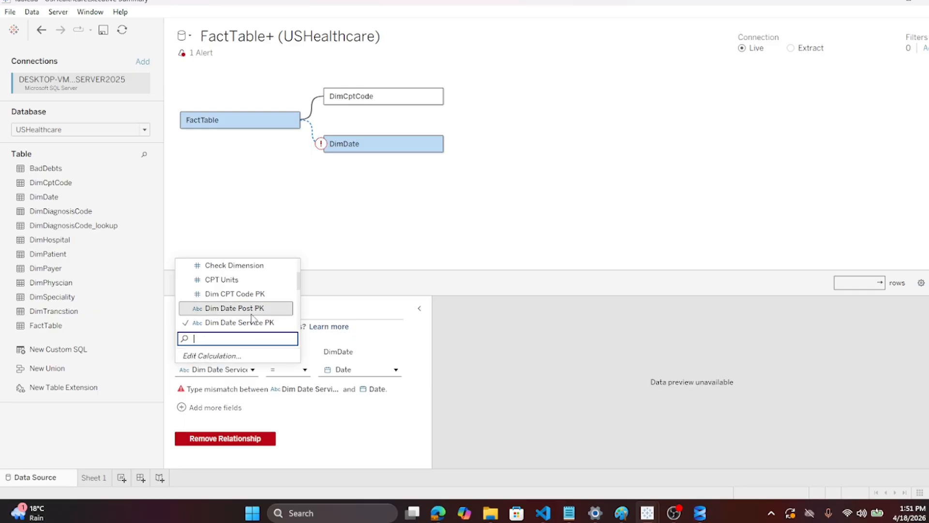
scroll(252, 318, up, 2)
scroll(252, 318, down, 4)
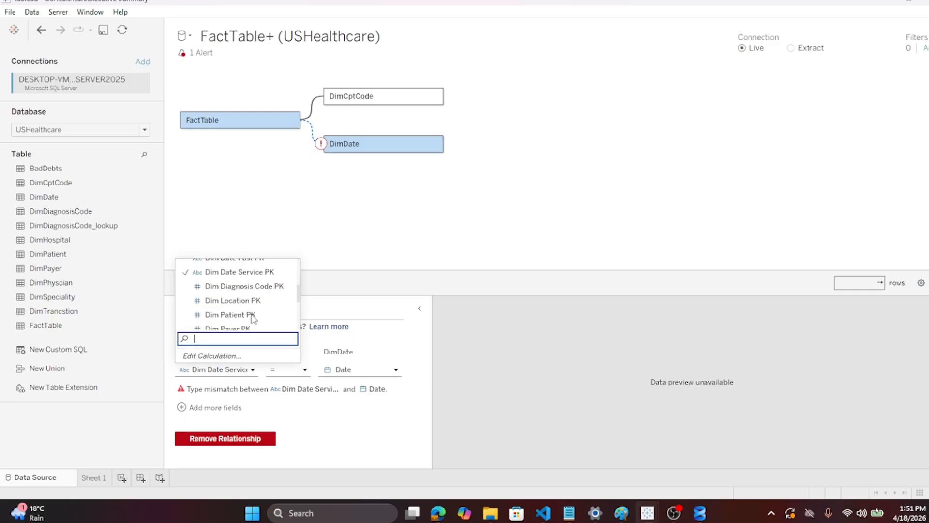
scroll(252, 318, down, 3)
scroll(252, 318, up, 6)
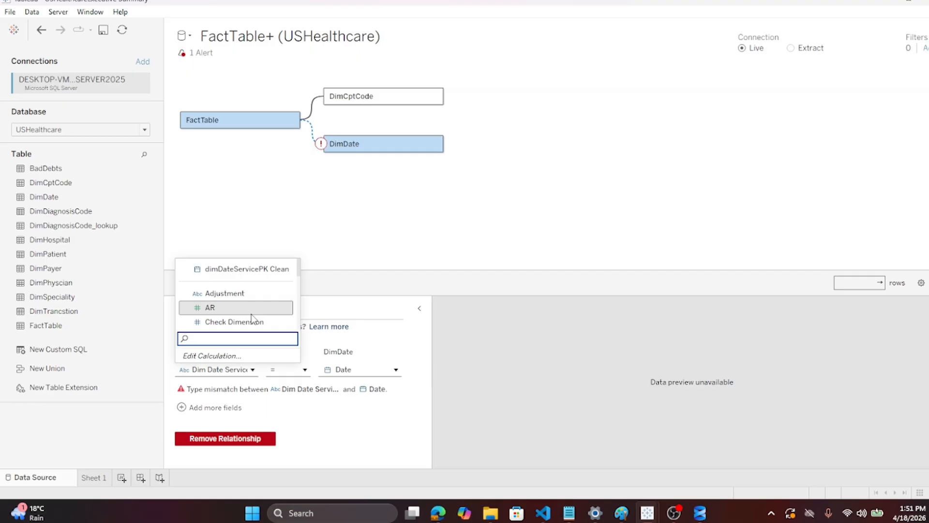
scroll(252, 318, down, 1)
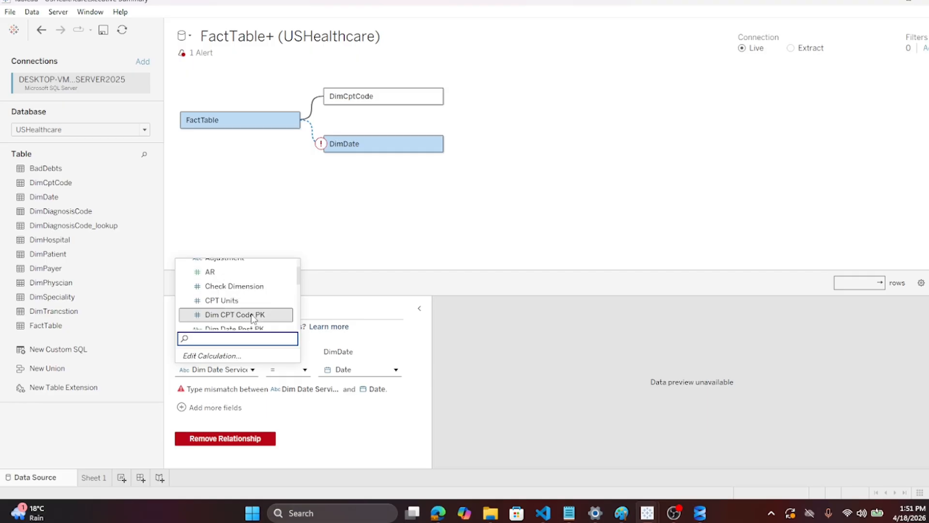
scroll(252, 318, down, 1)
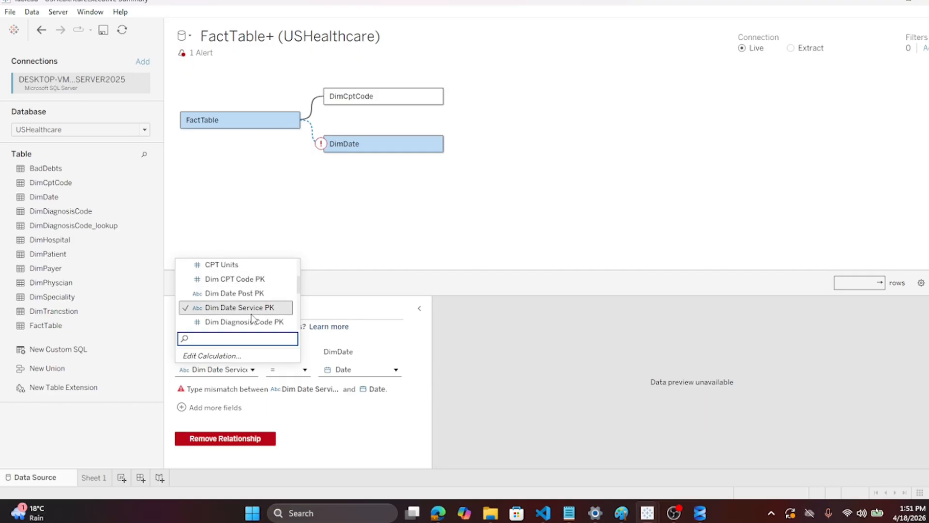
scroll(251, 318, down, 4)
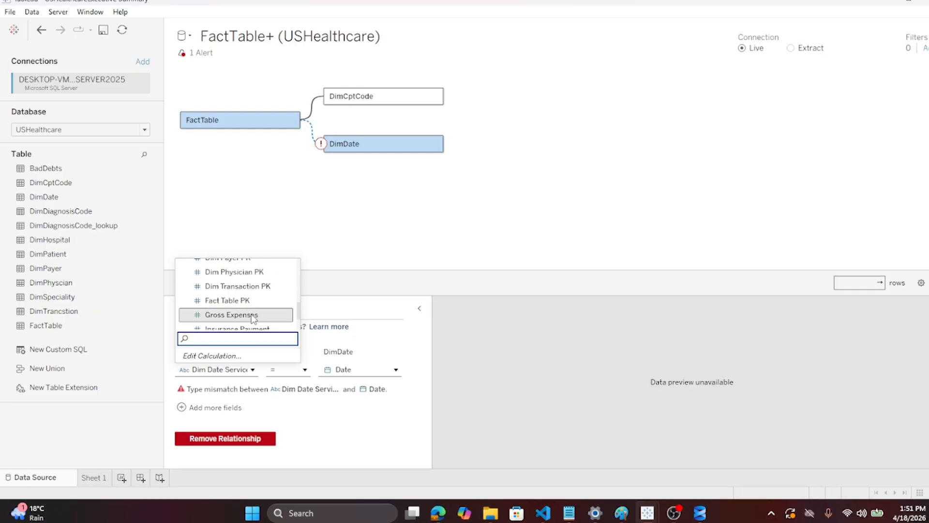
scroll(252, 318, down, 1)
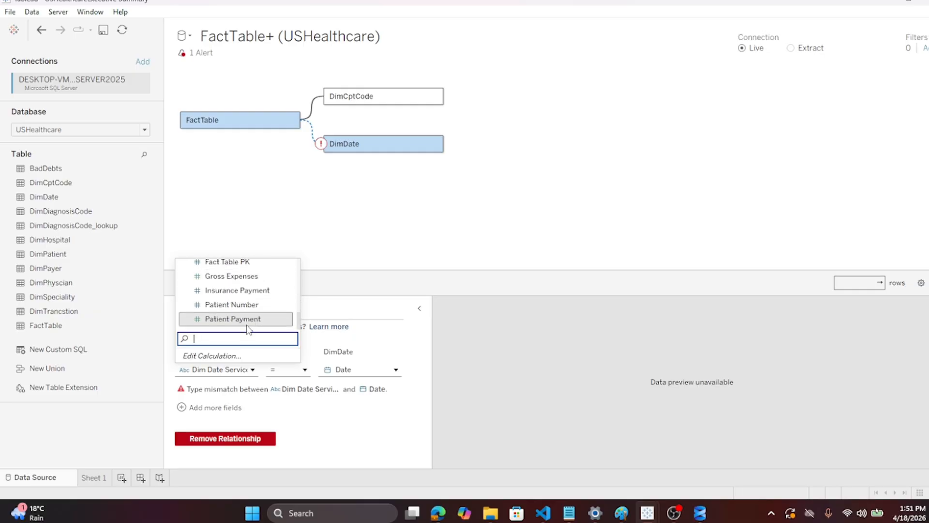
click(457, 368)
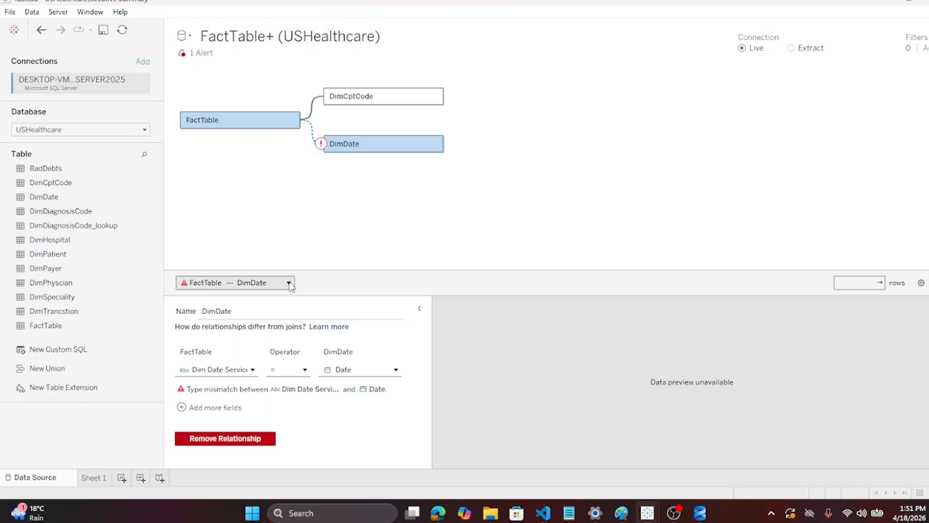
click(253, 371)
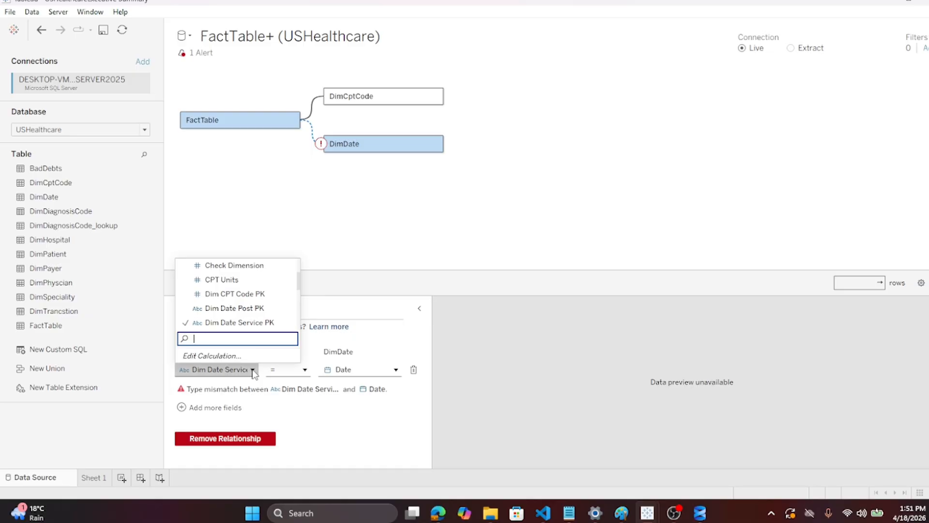
click(253, 370)
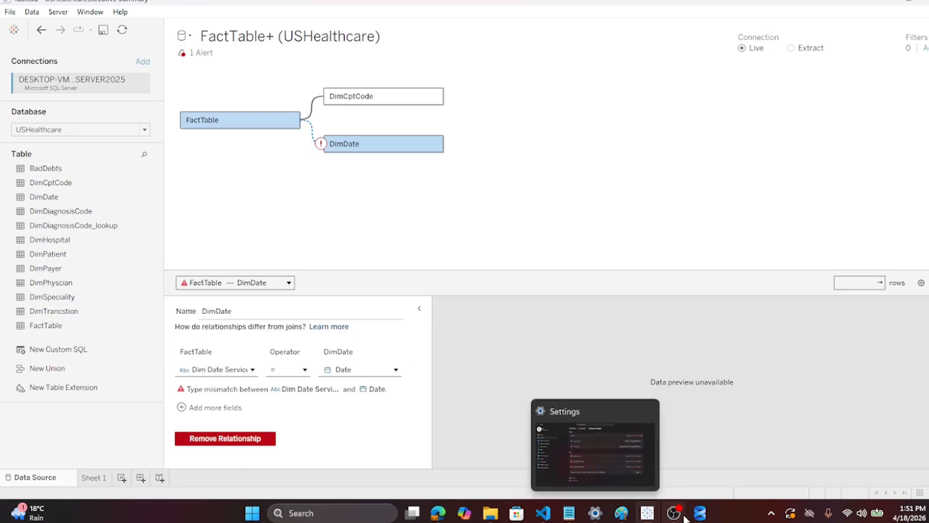
Switch to SQL Server Management Studio, examine the column data types of USHealthcare's dbo.FactTable, and return to Tableau
click(699, 512)
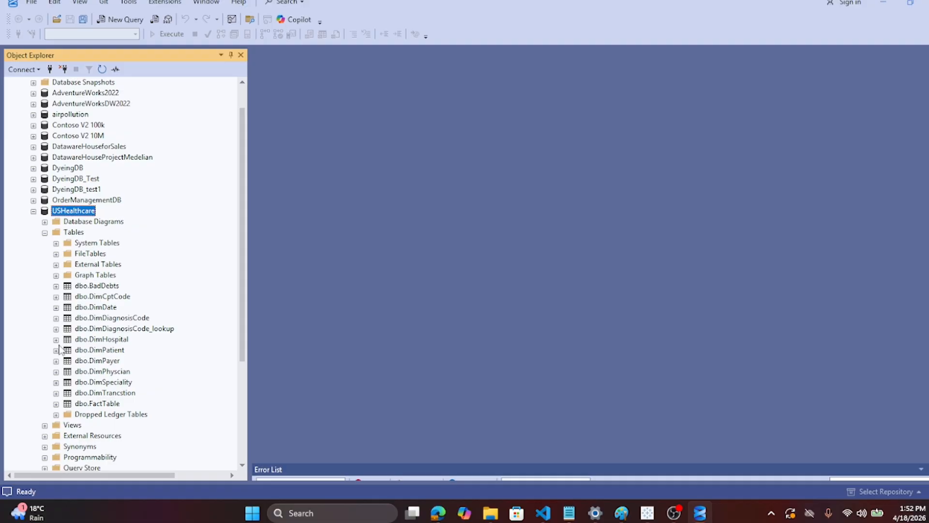
click(56, 403)
scroll(143, 371, down, 3)
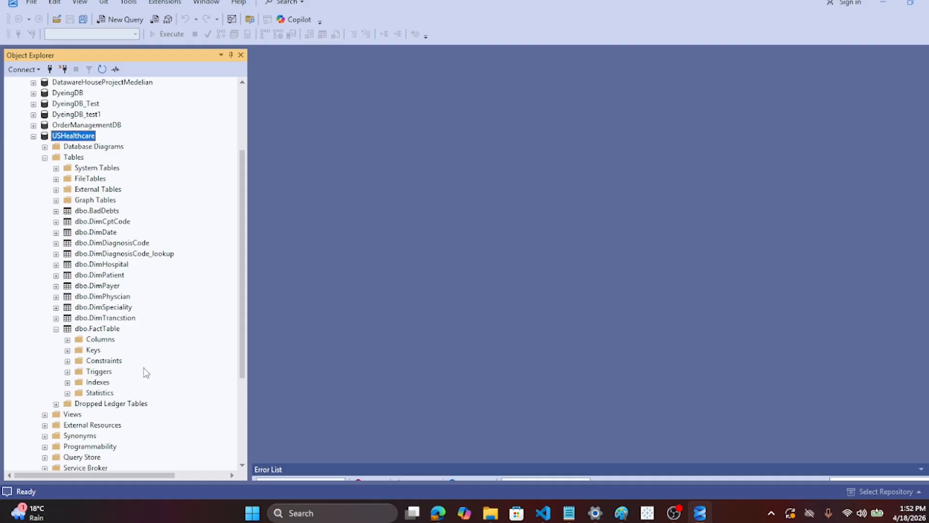
click(67, 308)
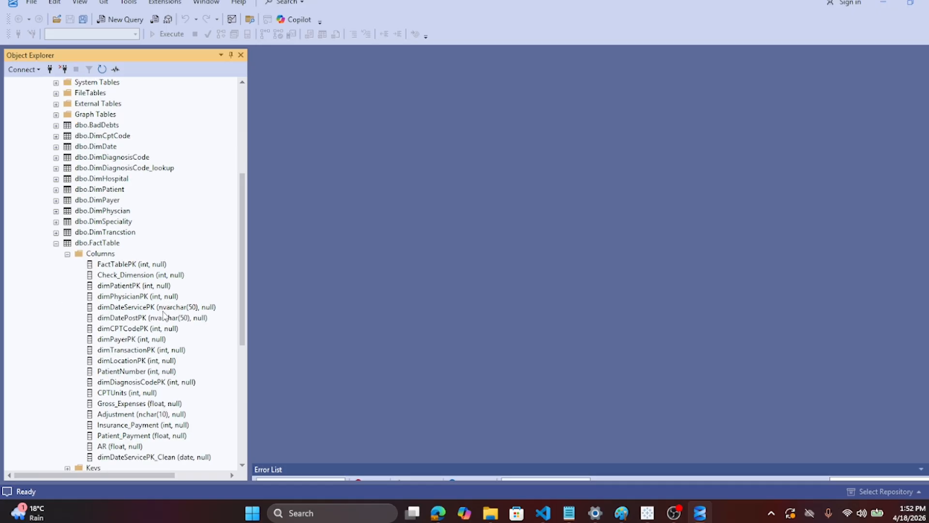
click(700, 514)
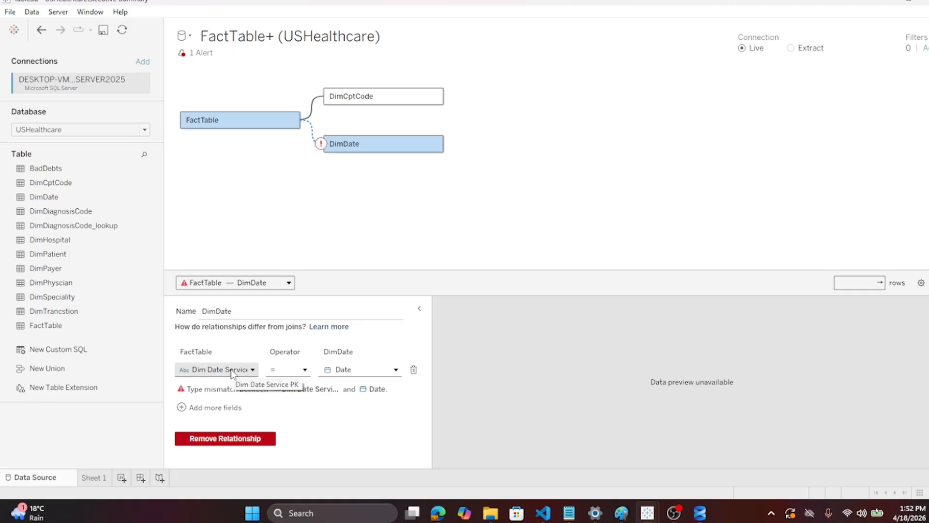
Compare the FactTable fields offered for the DimDate relationship with the date columns of the database table
click(253, 369)
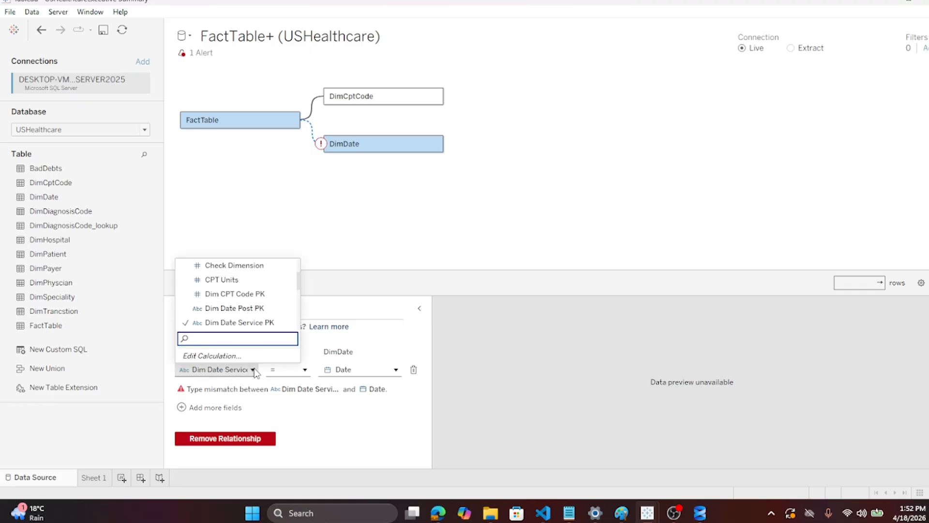
scroll(265, 321, down, 3)
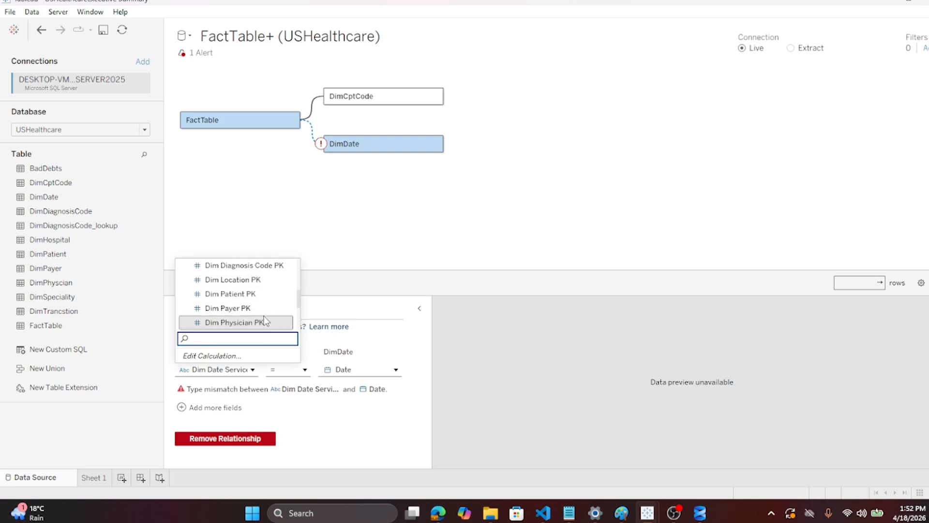
scroll(264, 320, down, 2)
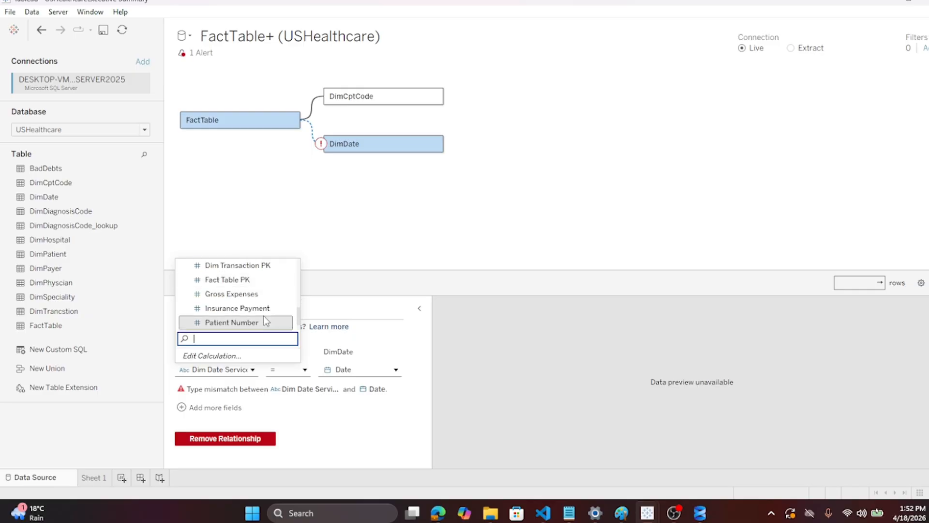
scroll(263, 316, down, 1)
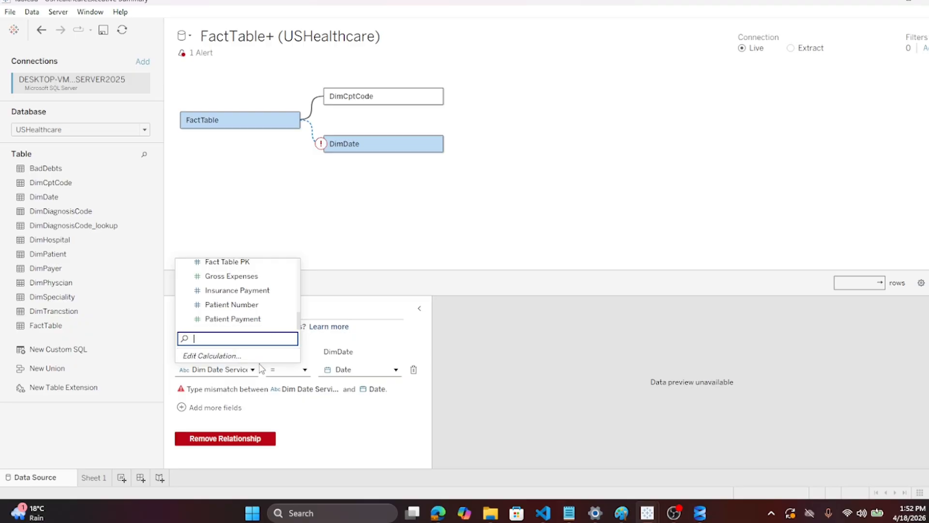
scroll(272, 314, up, 5)
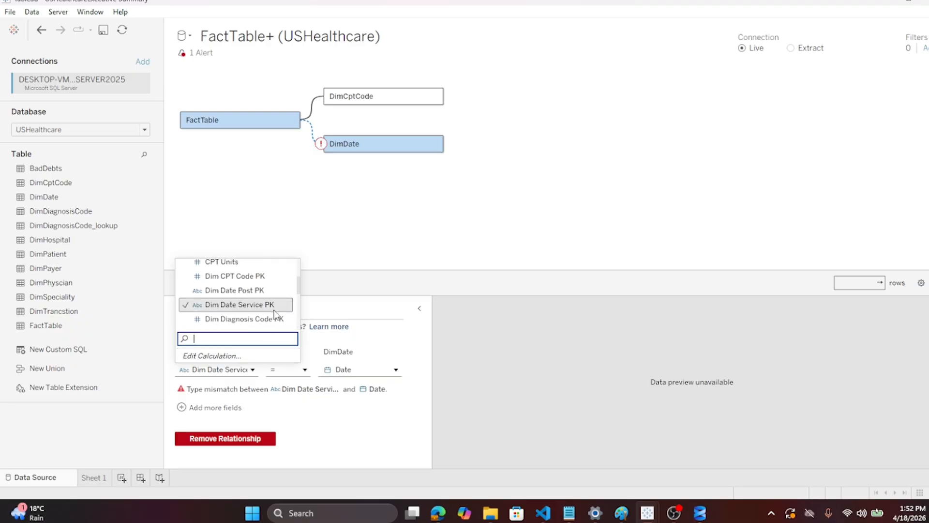
scroll(290, 290, up, 3)
key(Escape)
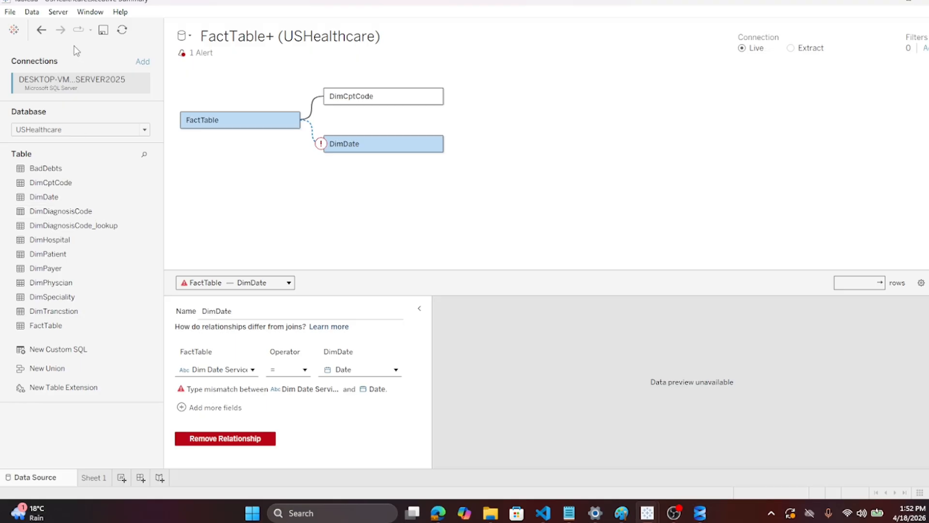
right_click(38, 82)
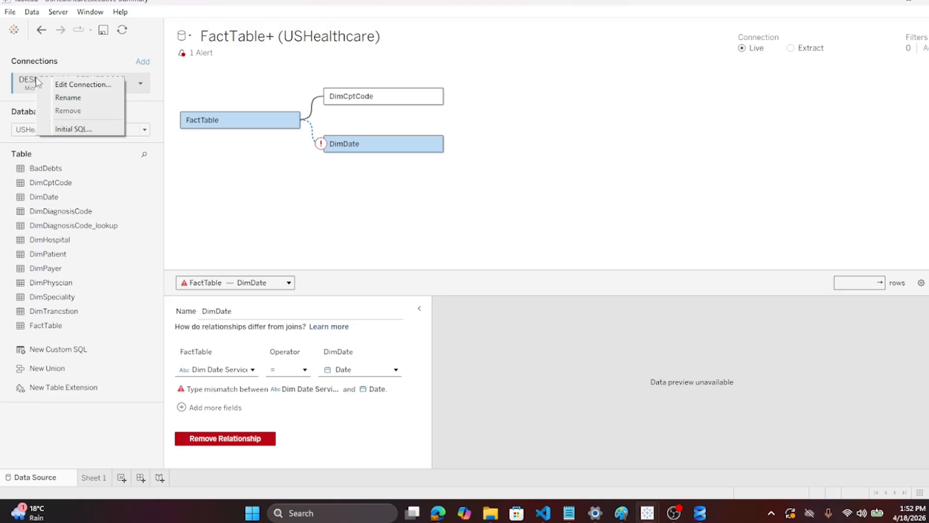
click(37, 79)
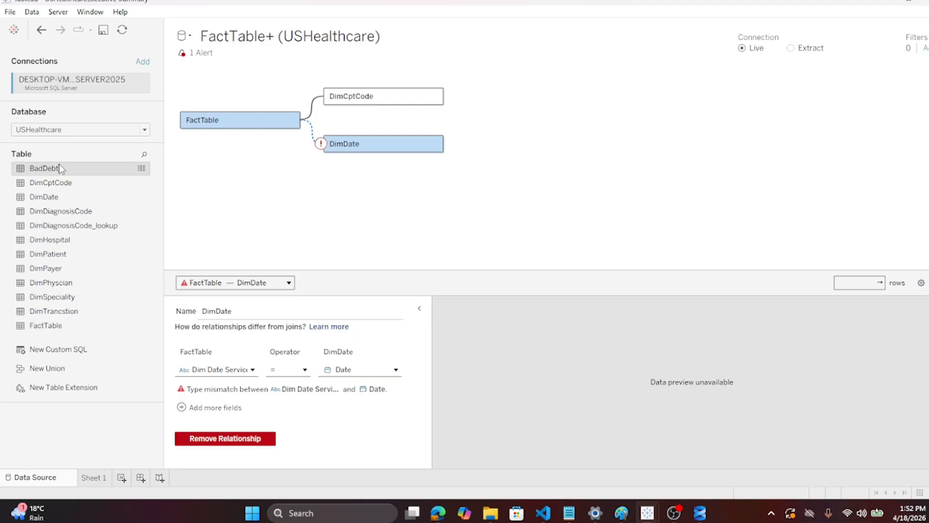
click(289, 284)
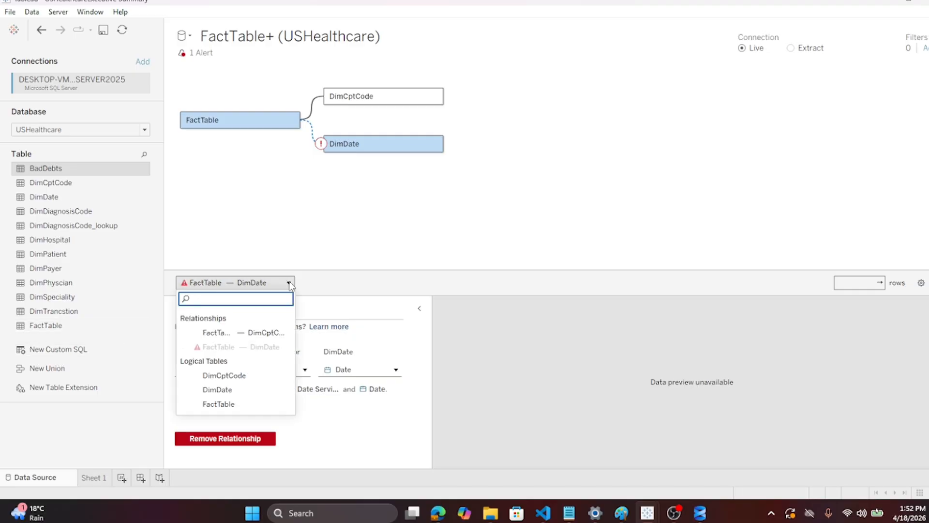
click(243, 282)
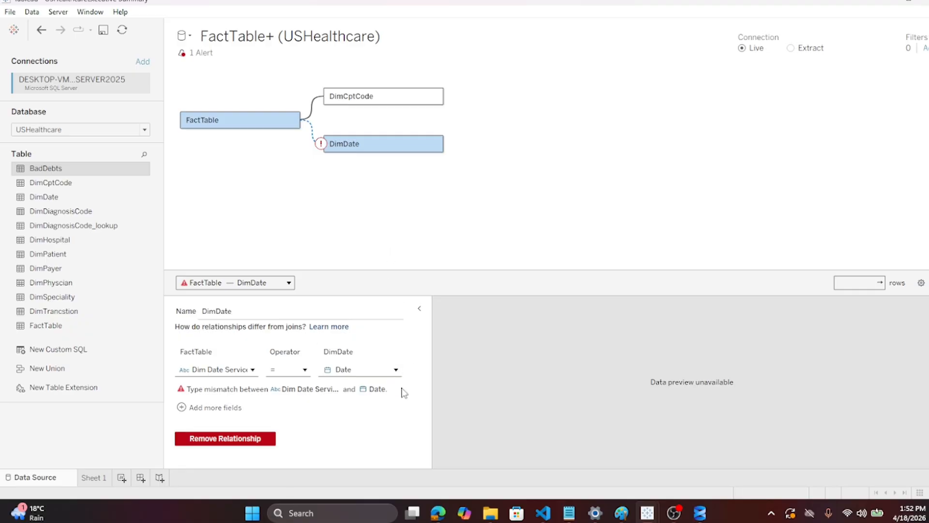
click(396, 370)
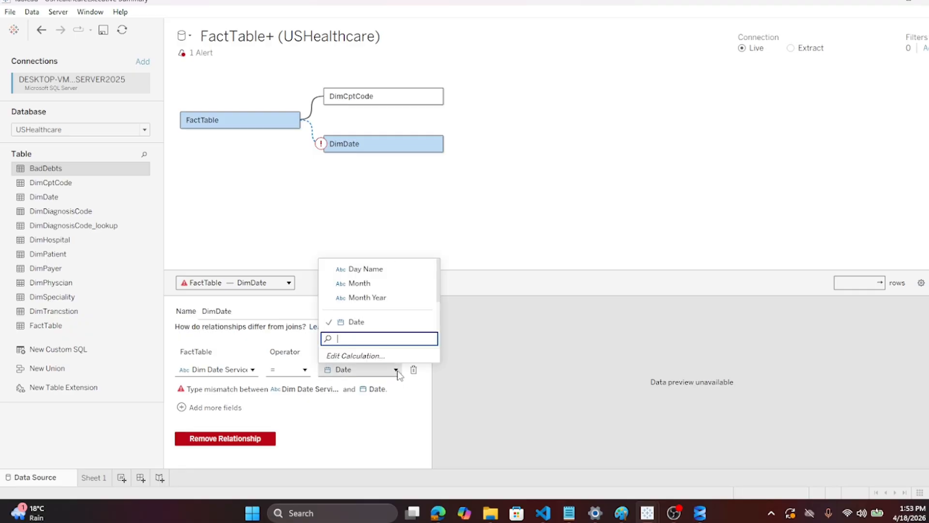
click(478, 352)
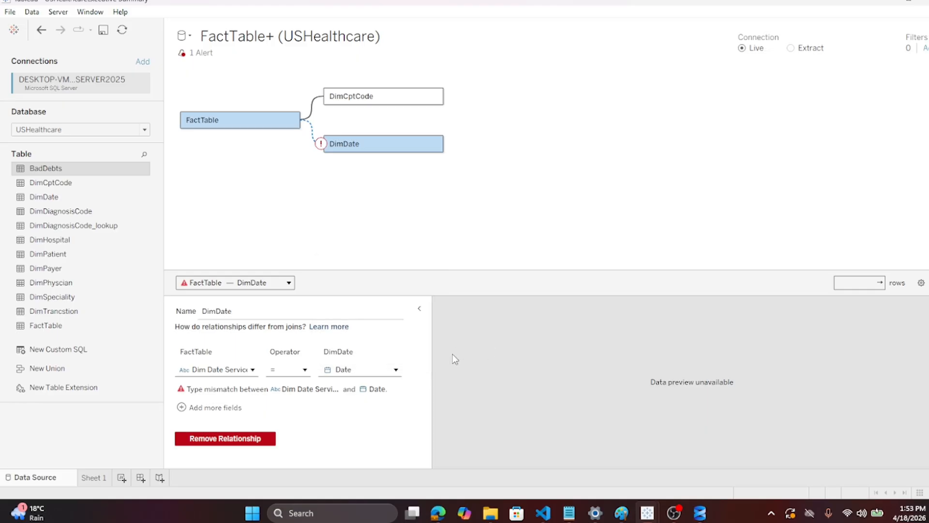
Relate FactTable to DimDate using FactTable's dimDateServicePK Clean calculation instead of the Dim Date Service PK field
click(252, 371)
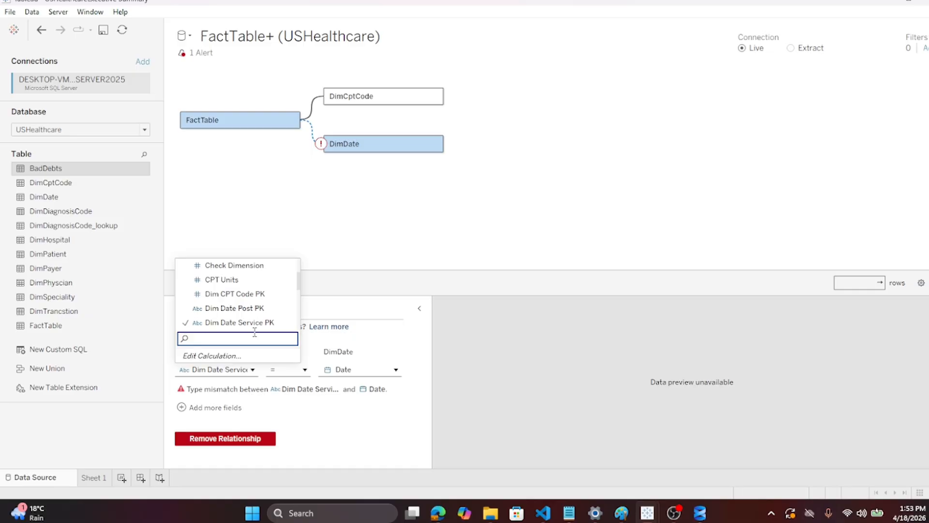
mouse_move(298, 280)
mouse_down()
mouse_move(298, 339)
mouse_move(308, 268)
mouse_up()
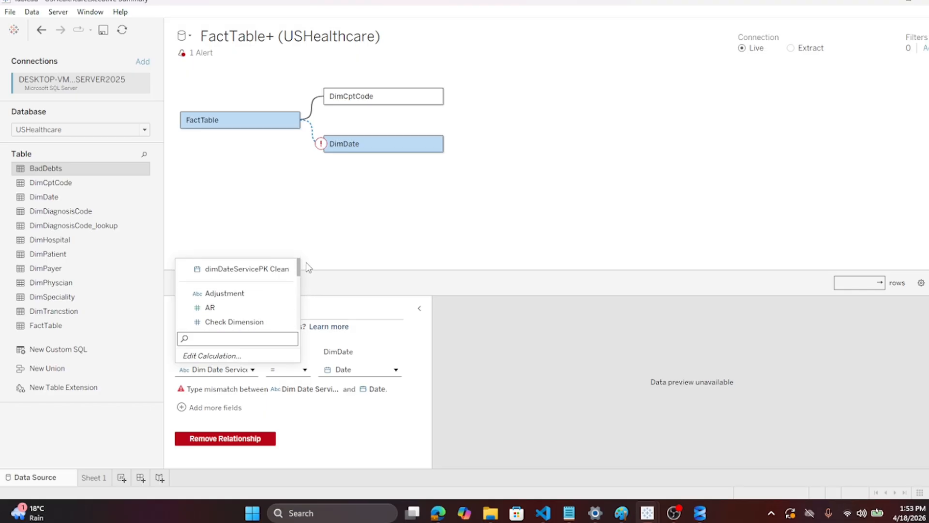
click(253, 269)
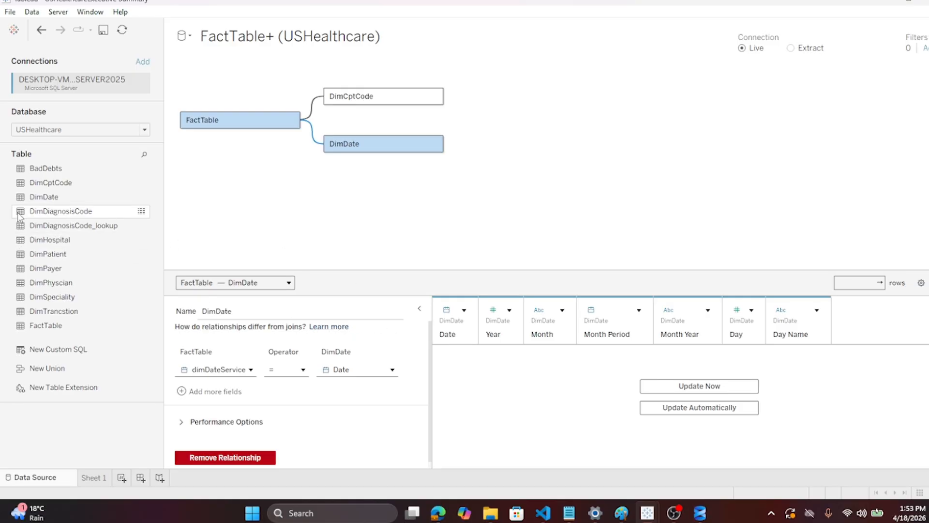
Add the DimDiagnosisCode_lookup table to the data model as a dimension related to FactTable
drag(92, 212, 321, 211)
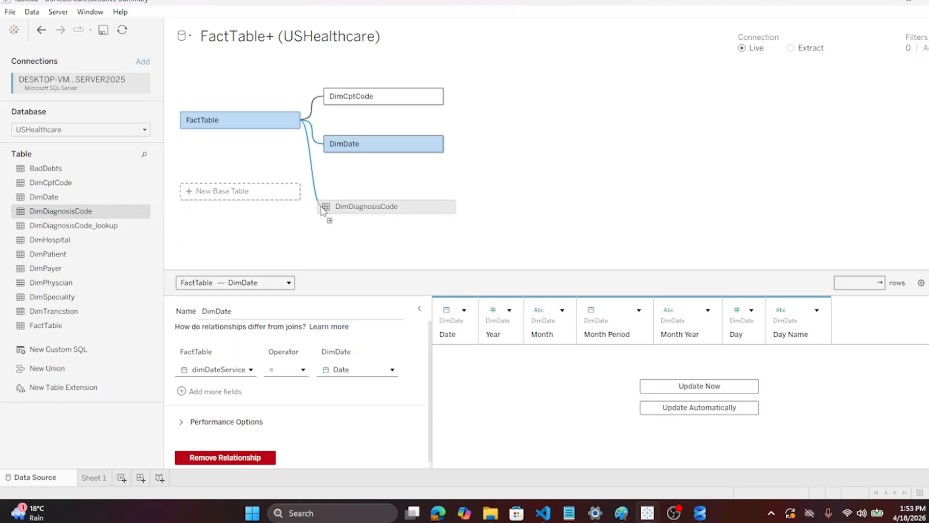
drag(322, 211, 54, 268)
drag(39, 232, 274, 215)
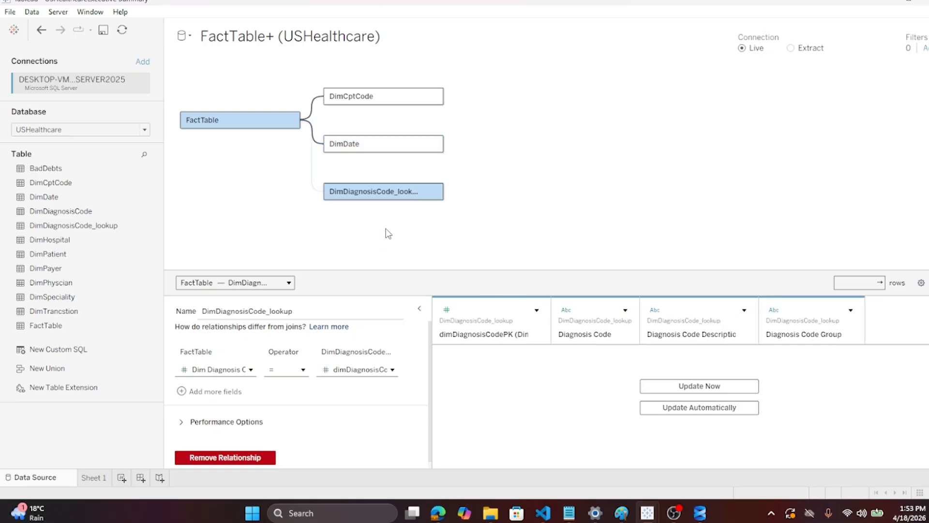
Add a second DimDiagnosisCode_lookup table beside the first and relate the two on their dimDiagnosisCodePK fields
drag(78, 226, 460, 197)
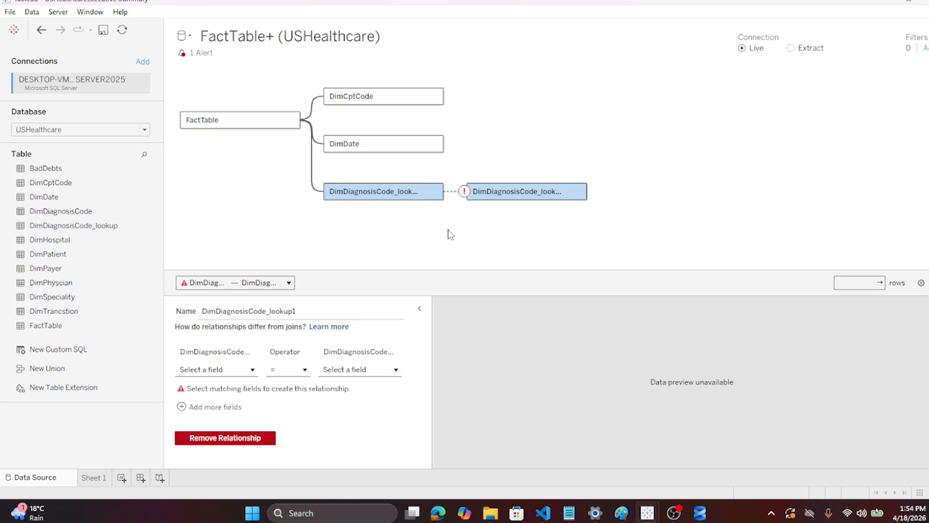
click(253, 370)
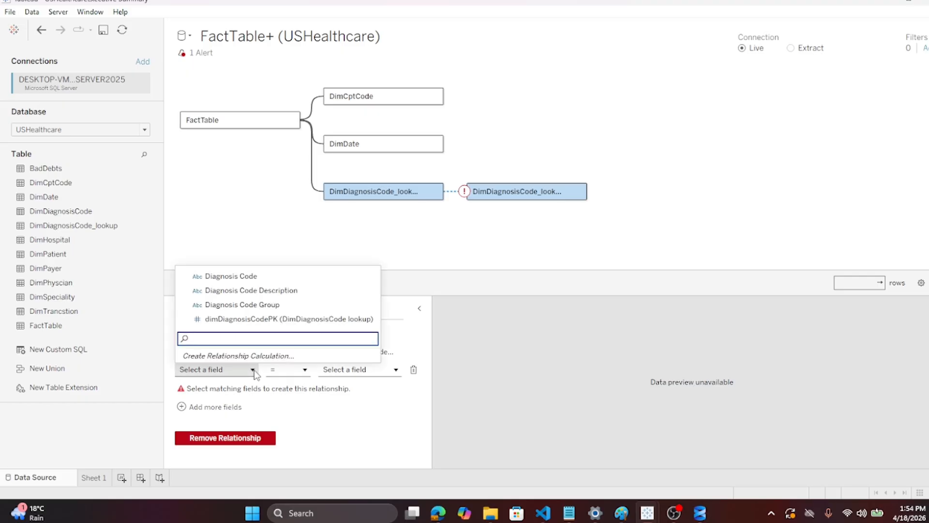
click(262, 320)
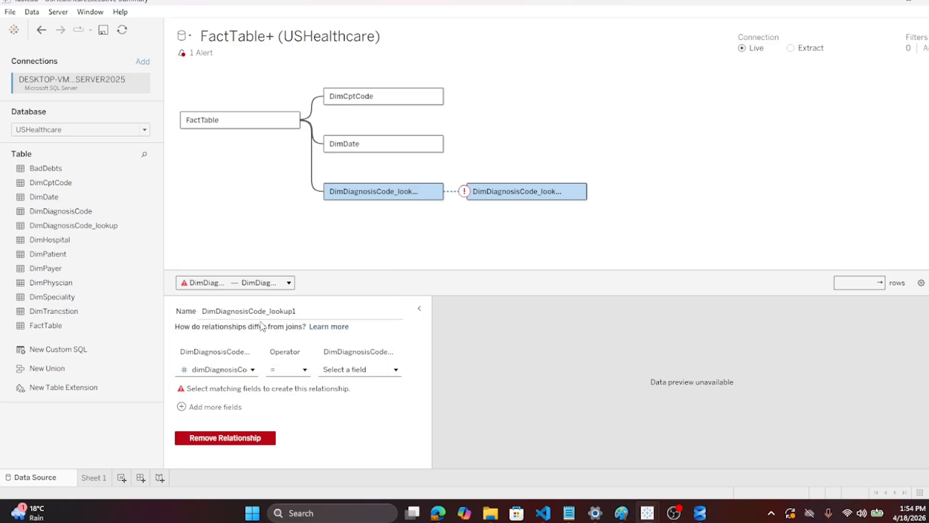
click(396, 370)
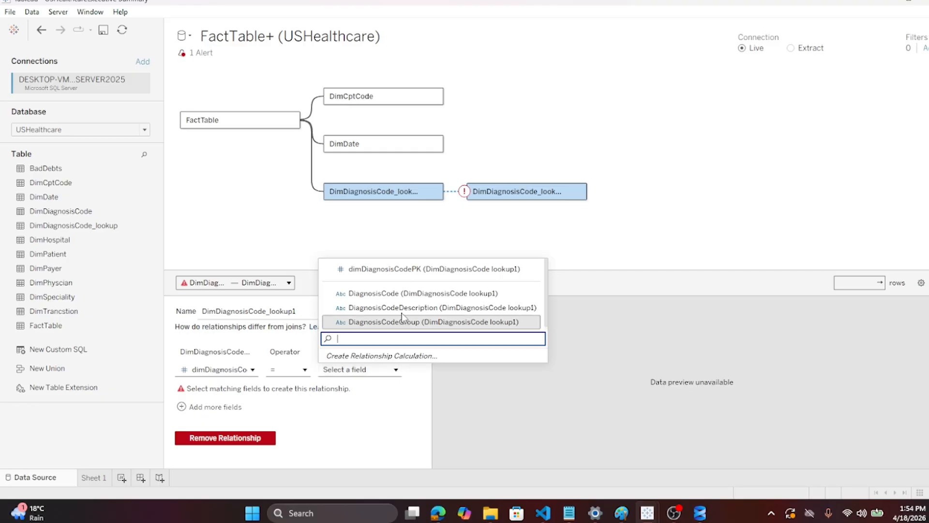
click(406, 297)
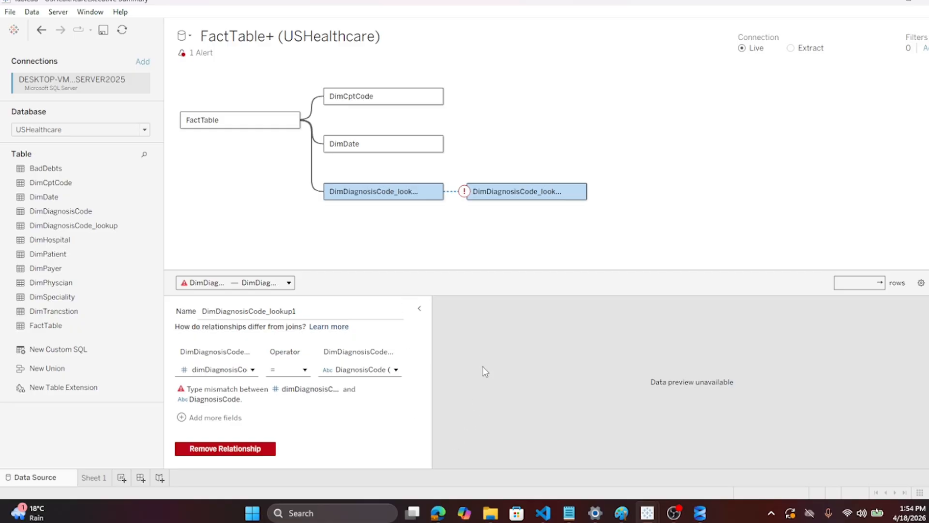
click(396, 370)
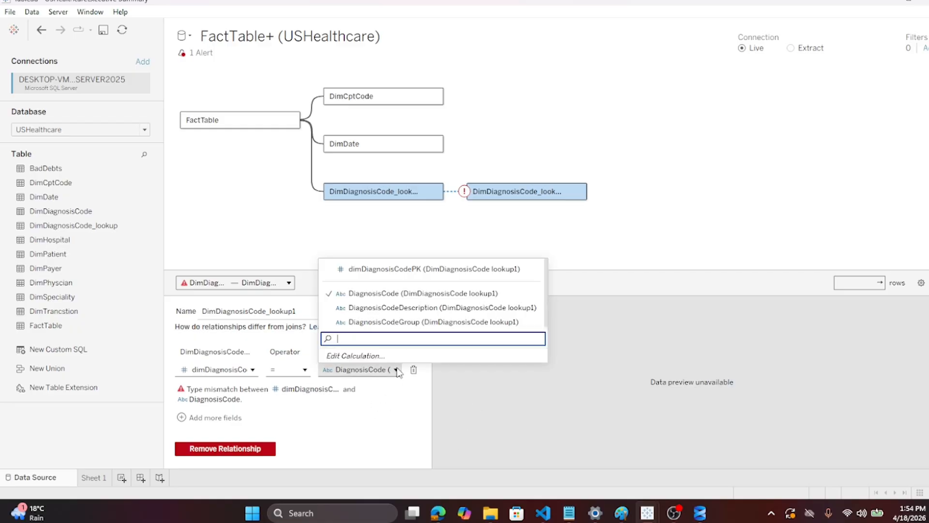
click(396, 274)
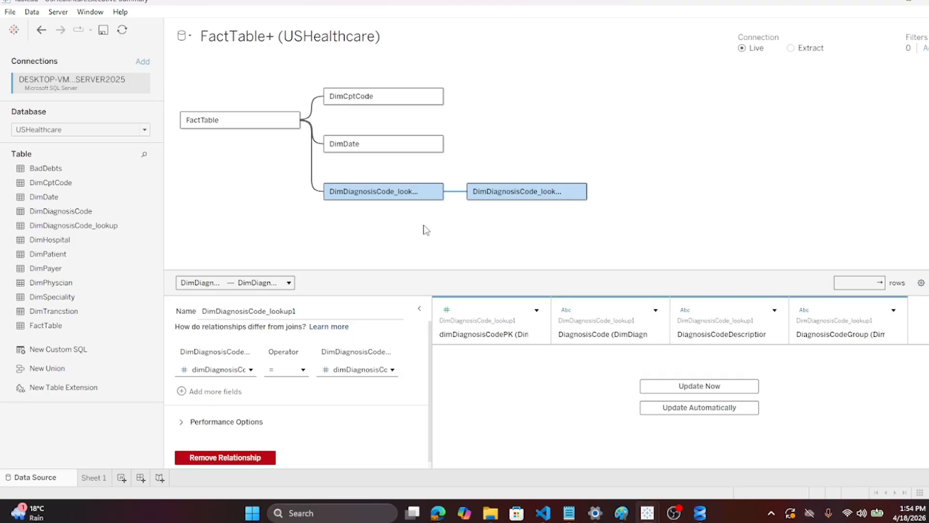
Add the DimHospital table to the data model, related to FactTable, and enlarge the model canvas
drag(57, 240, 315, 230)
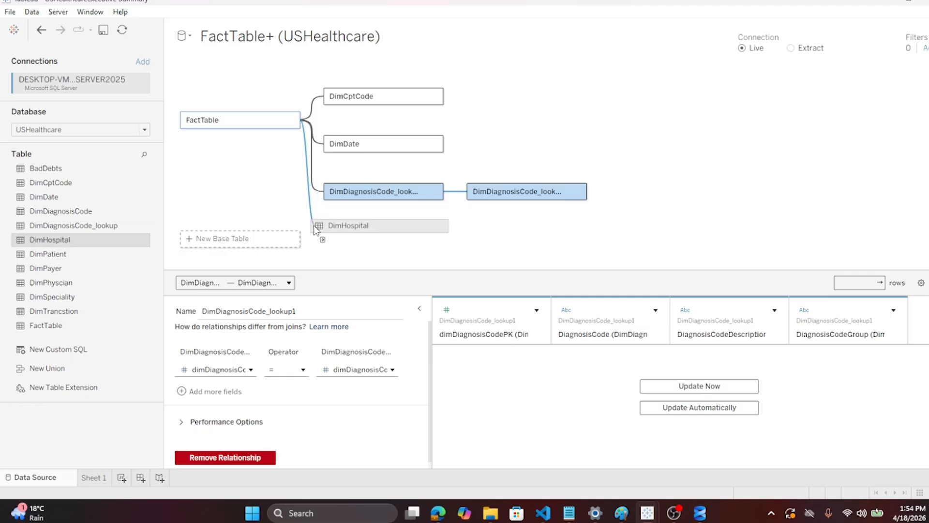
drag(314, 225, 314, 226)
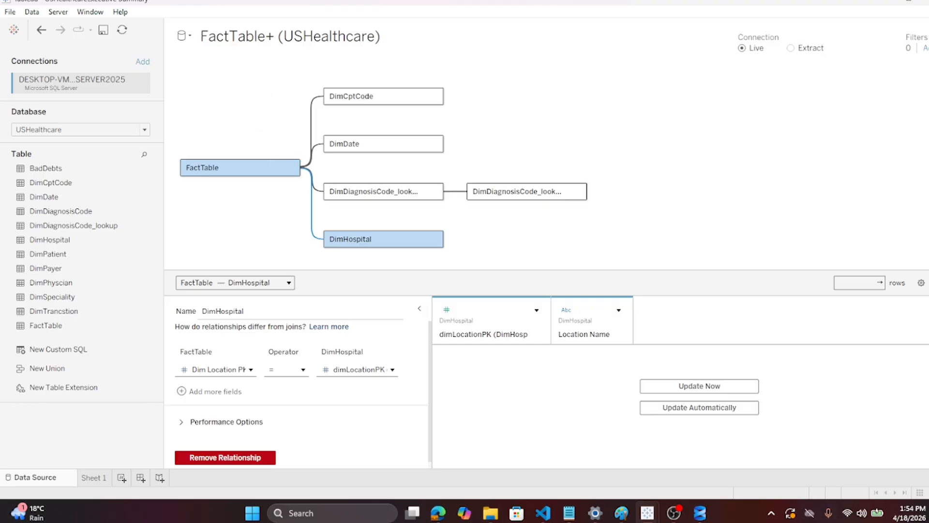
drag(547, 270, 547, 410)
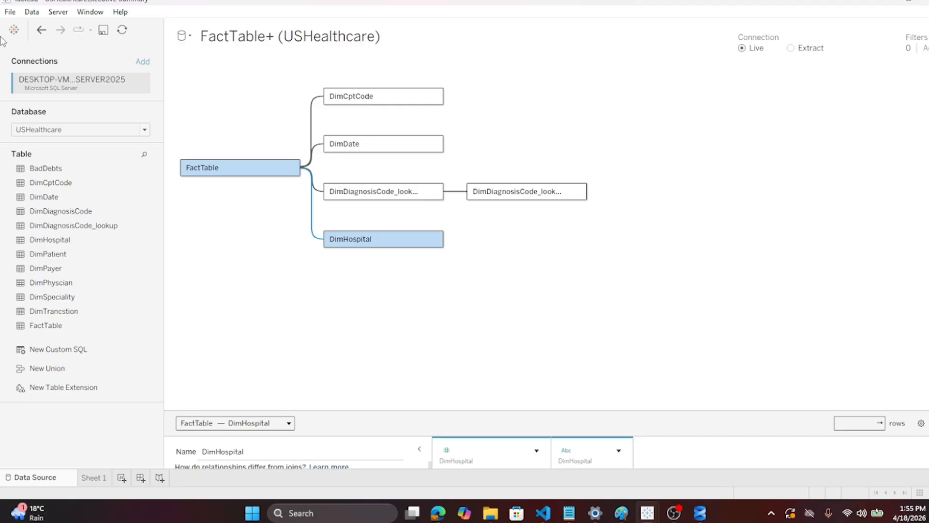
Add the DimPatient table and relate FactTable's Dim Patient PK to DimPatient's dimPatientPK
drag(47, 257, 320, 309)
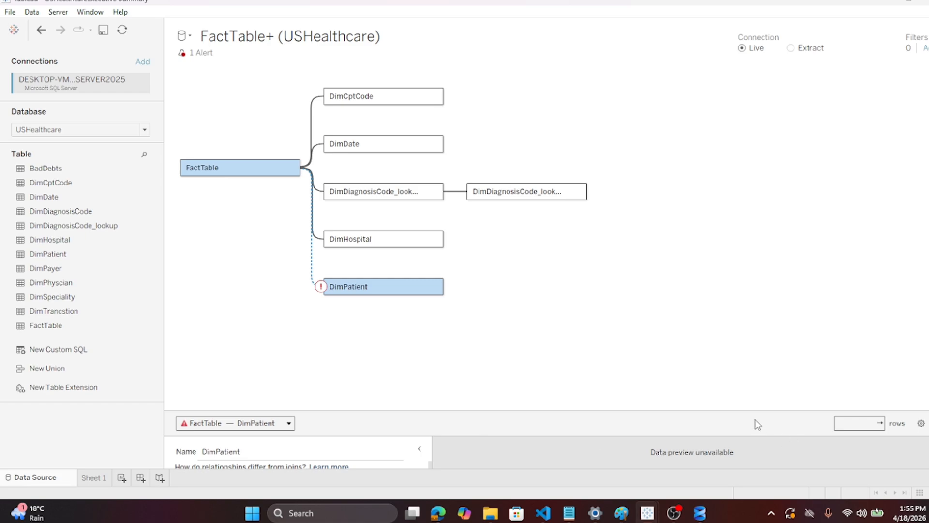
drag(755, 410, 764, 338)
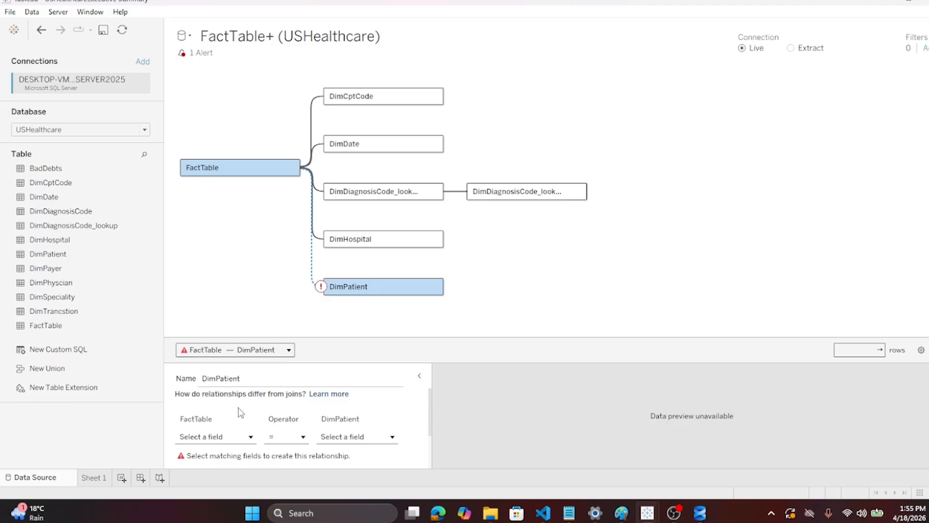
click(251, 437)
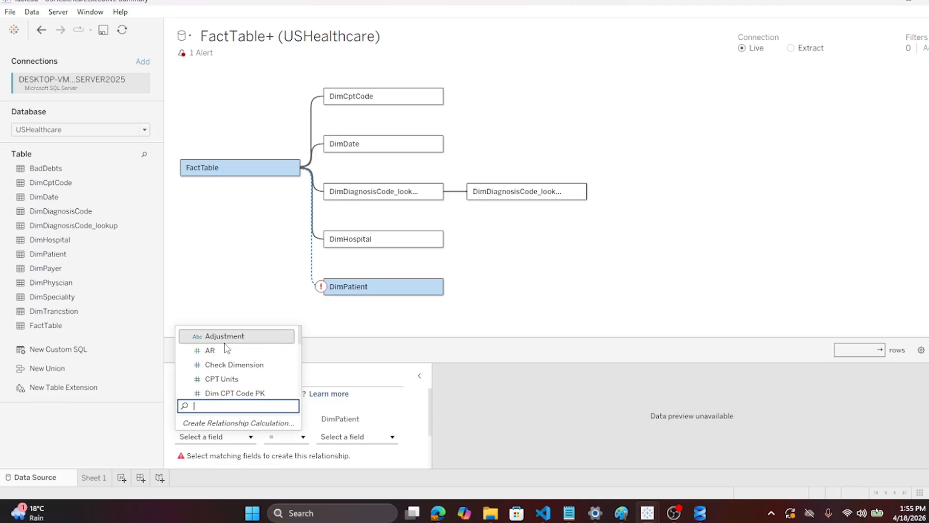
scroll(219, 371, down, 3)
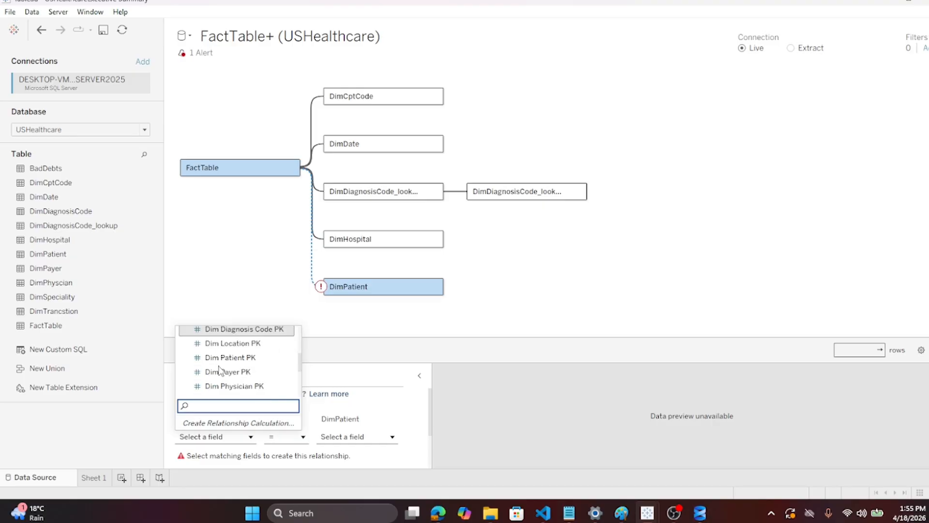
click(221, 358)
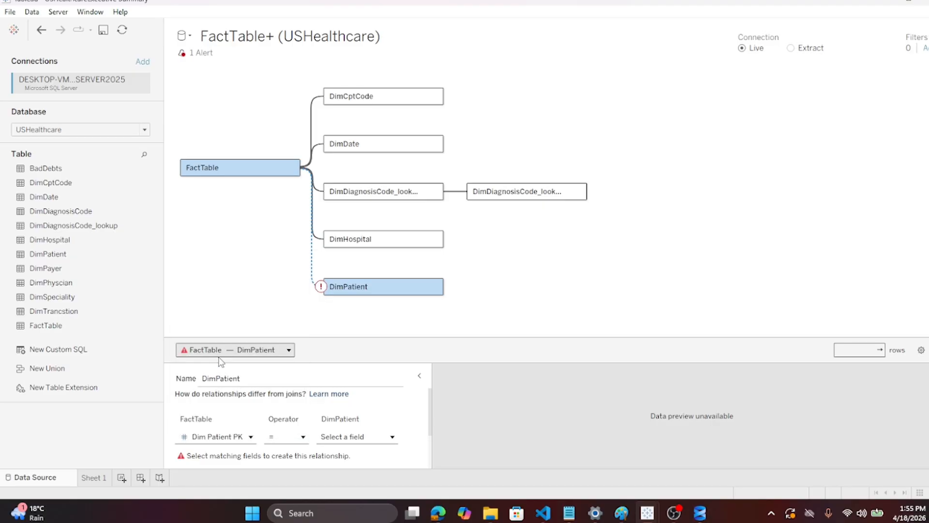
click(392, 440)
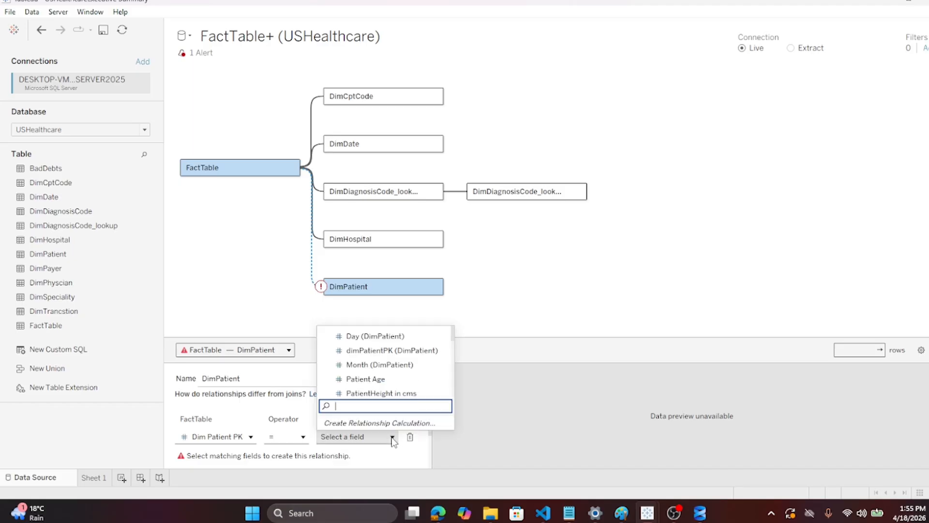
click(400, 355)
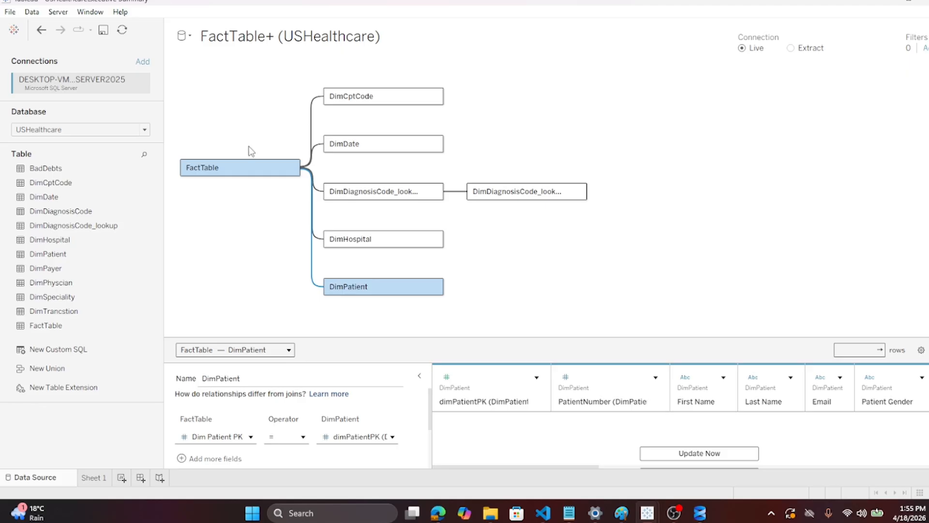
Add the DimPayer and DimPhyscian tables to the data model, each related directly to FactTable
drag(52, 272, 373, 321)
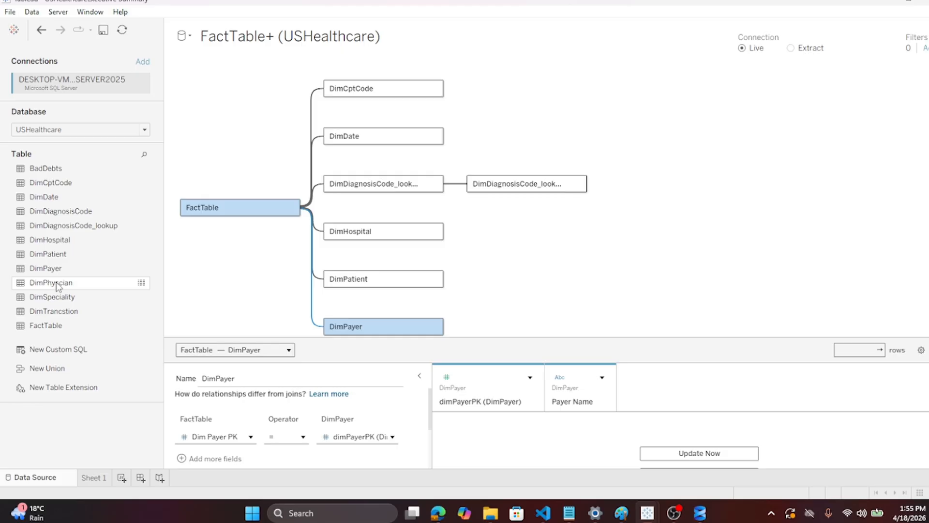
drag(477, 339, 468, 425)
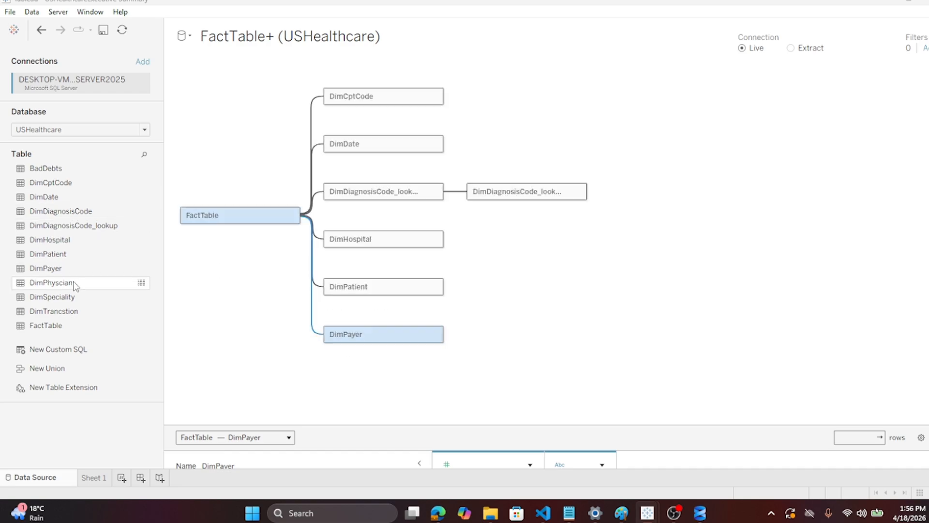
drag(52, 285, 329, 369)
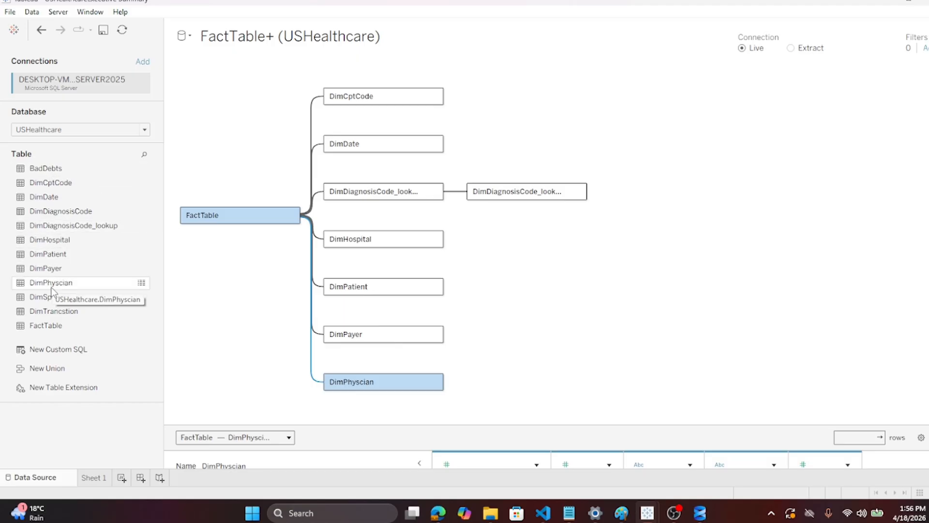
Add DimSpeciality as a table related to DimPhyscian, and DimTrancstion as a table related to FactTable
drag(55, 296, 469, 398)
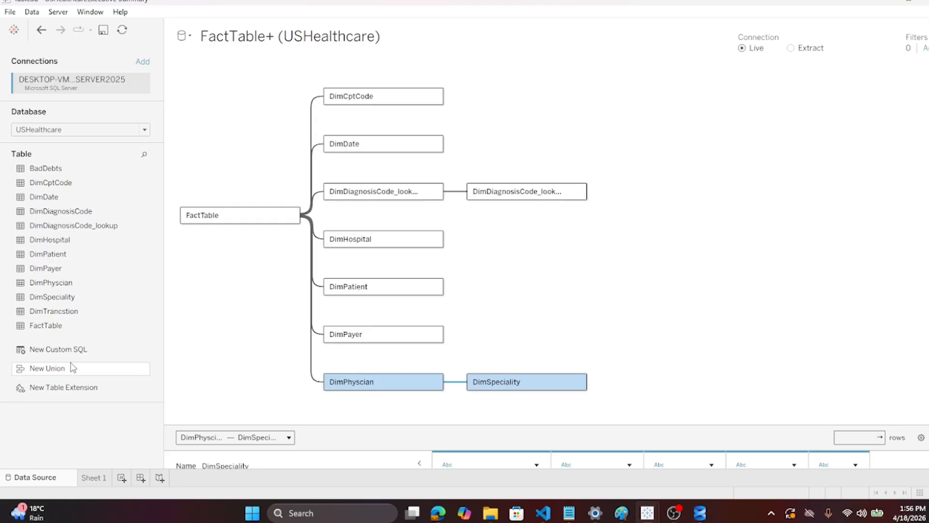
drag(51, 315, 363, 414)
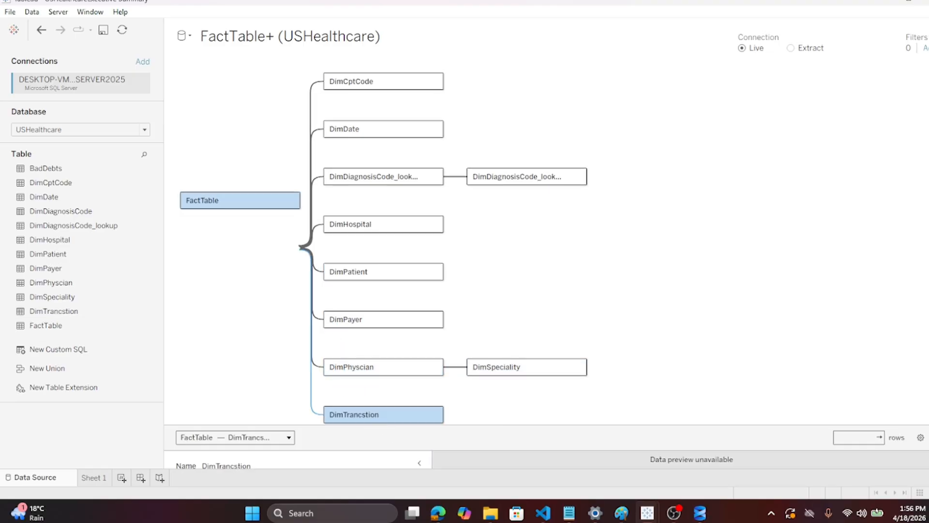
key(alt+Tab)
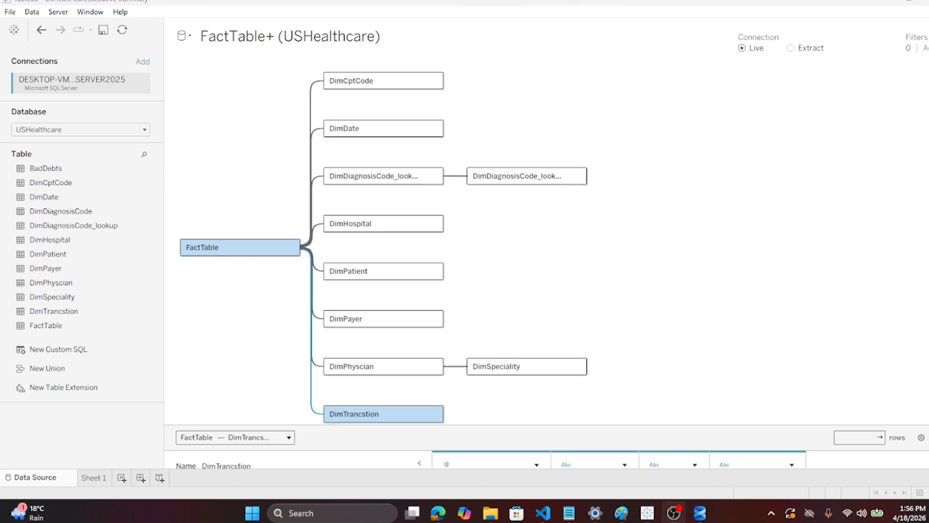
key(alt+Tab)
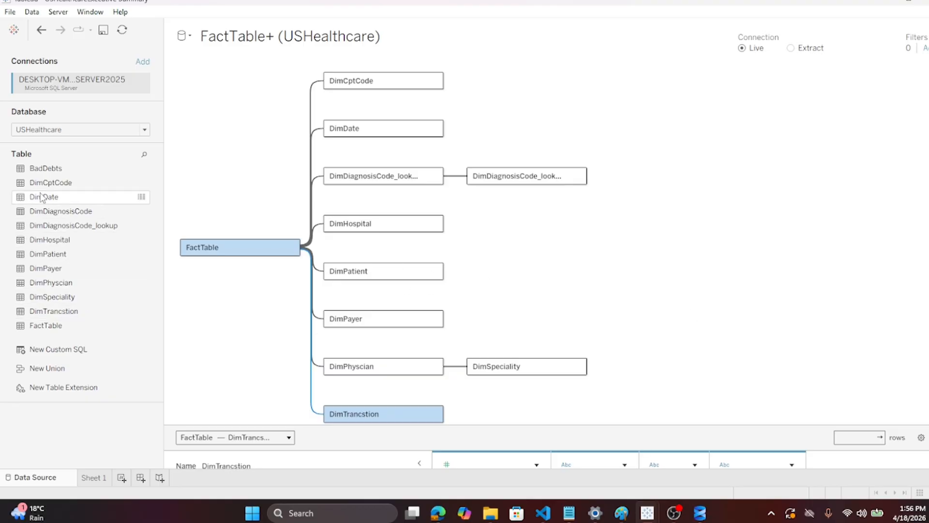
Add the BadDebts table beside DimTrancstion in the data model and save the workbook
drag(47, 173, 579, 402)
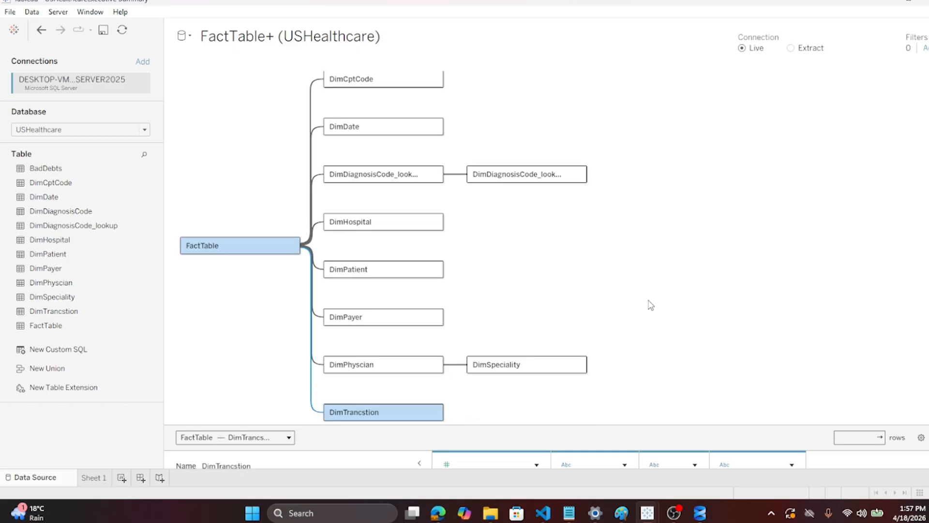
click(11, 16)
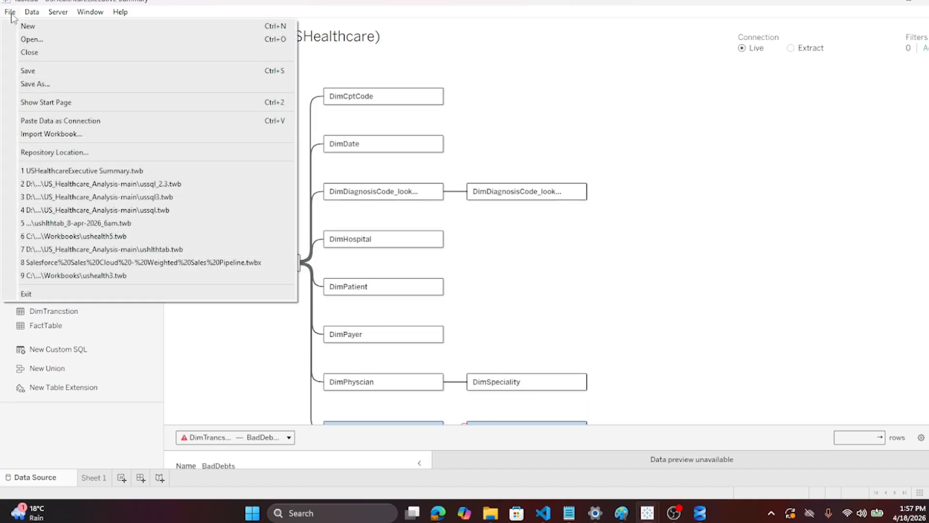
click(31, 65)
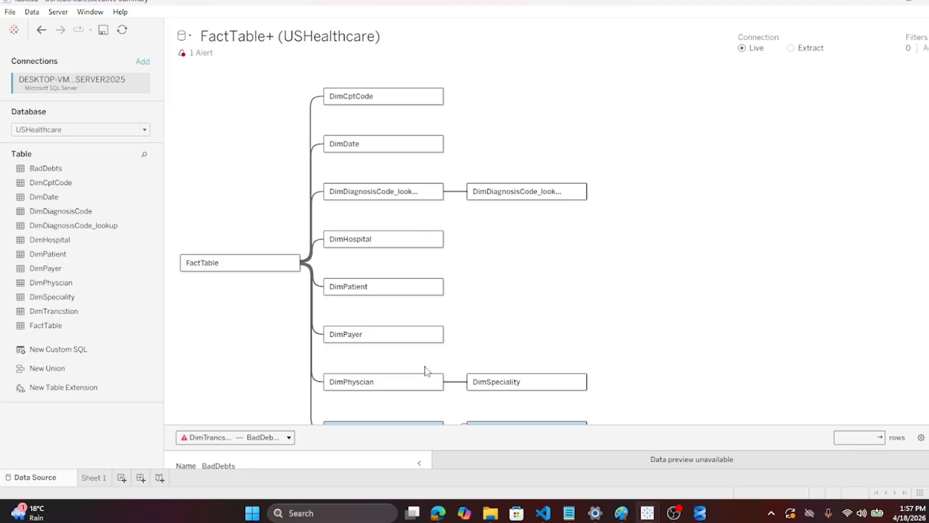
Try relating the BadDebts table to DimPhyscian, and move it back to DimTrancstion
click(289, 438)
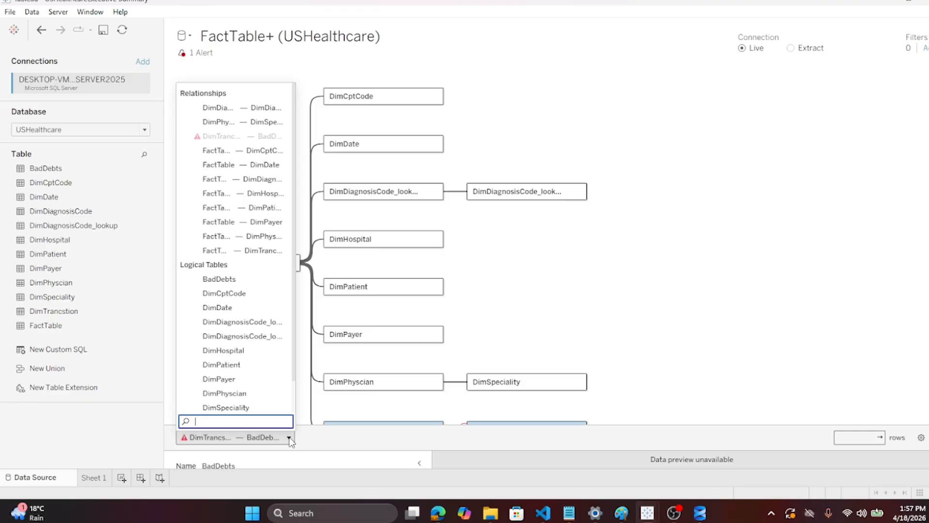
click(289, 438)
scroll(667, 342, down, 1)
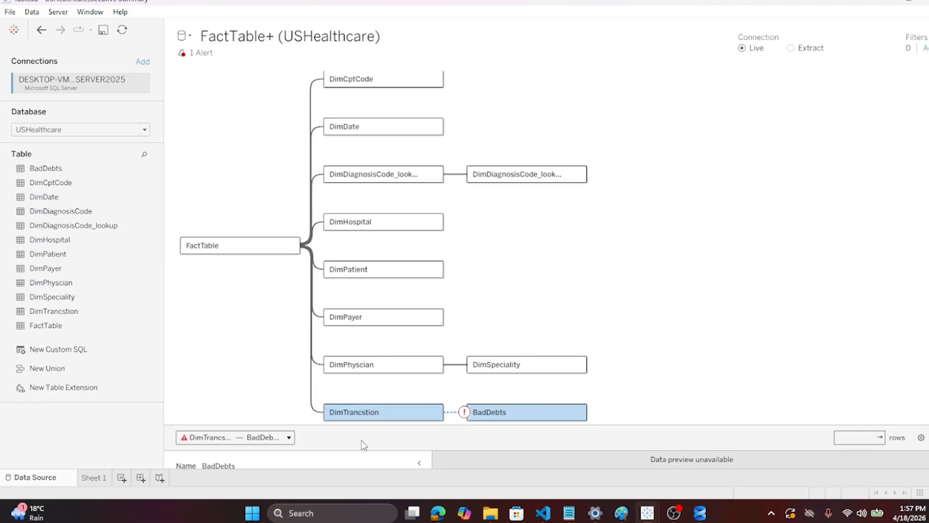
drag(465, 425, 479, 372)
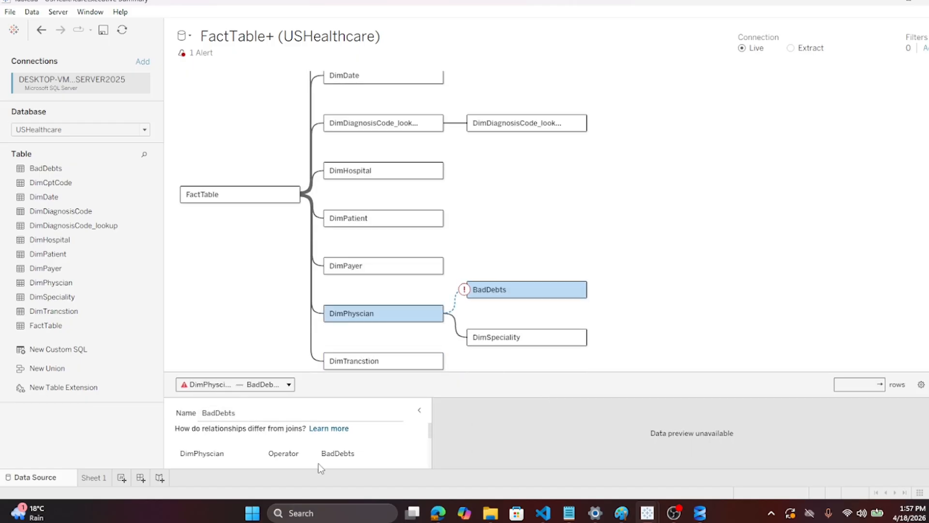
click(240, 453)
drag(534, 373, 537, 276)
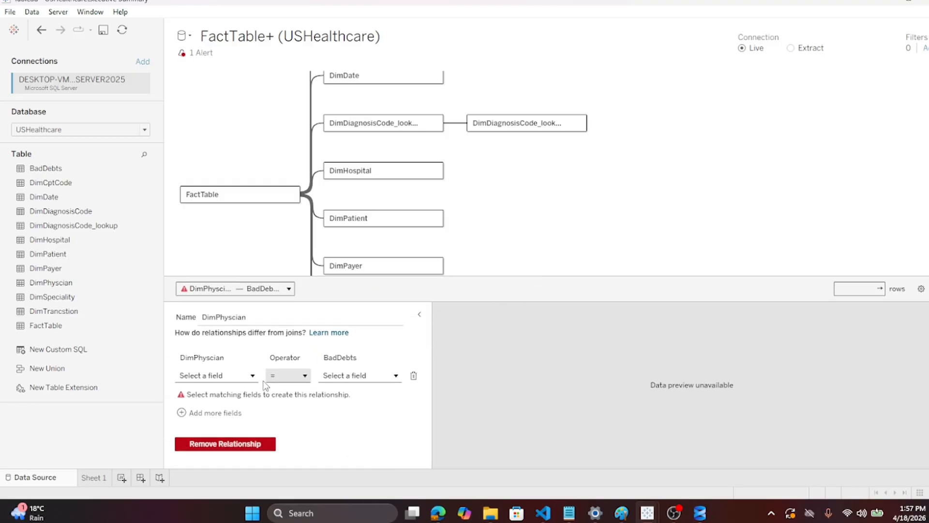
click(252, 376)
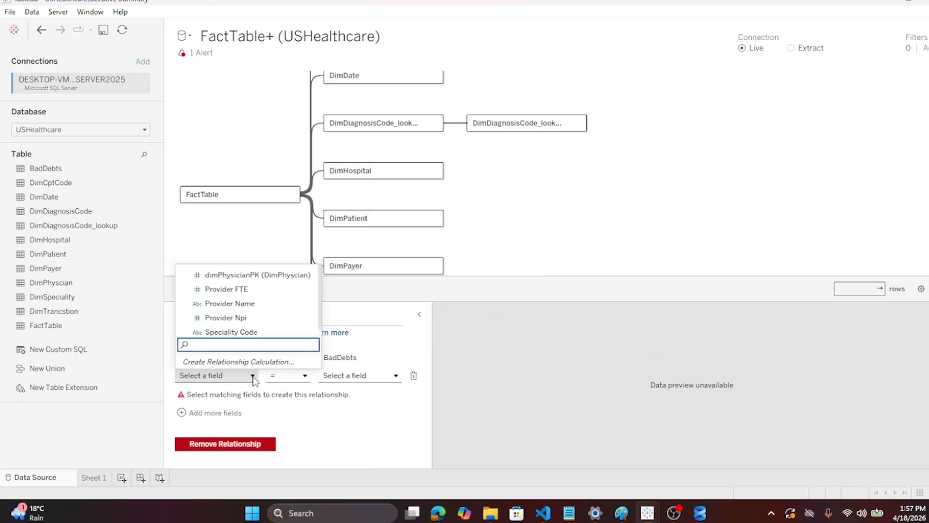
click(253, 376)
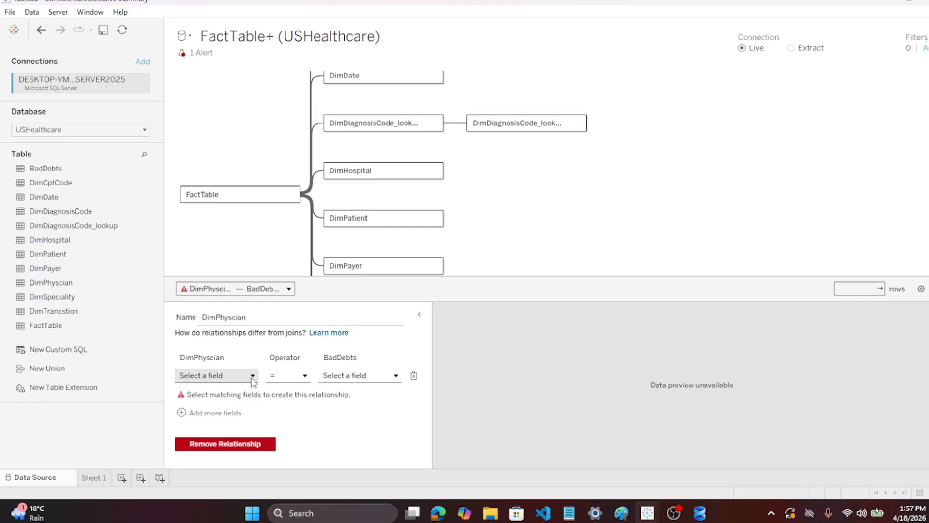
drag(485, 277, 492, 424)
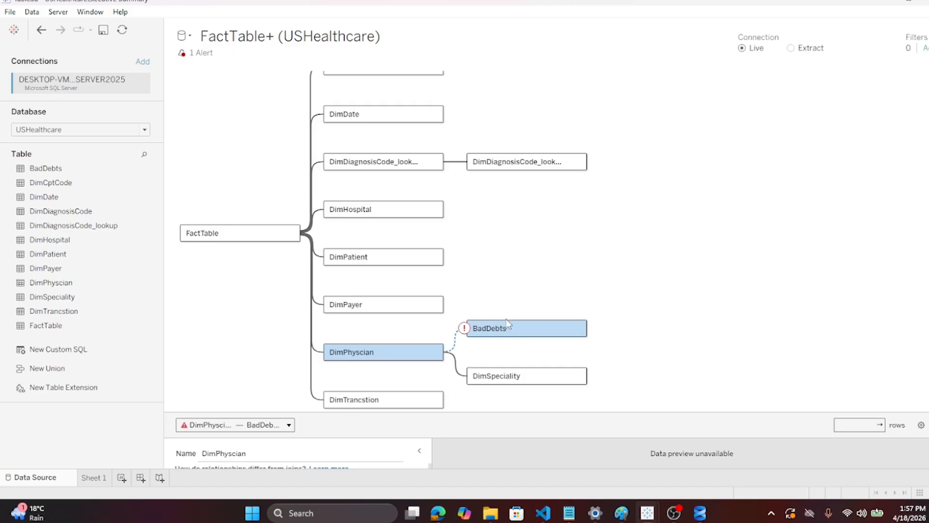
mouse_move(506, 332)
mouse_down()
mouse_move(373, 353)
mouse_move(369, 339)
mouse_move(281, 293)
mouse_move(265, 313)
mouse_move(384, 441)
mouse_move(471, 429)
mouse_move(498, 407)
mouse_up()
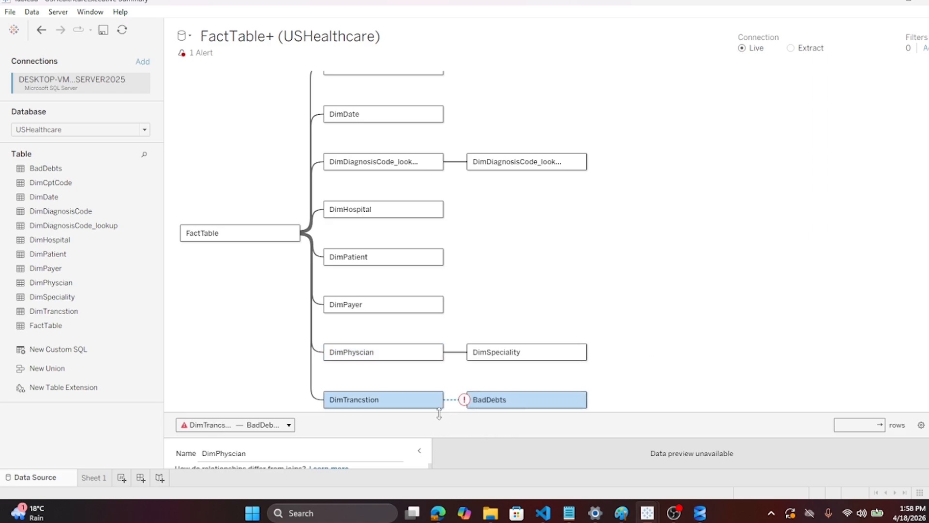
Match DimTrancstion's dimTransactionPK with Dim Transaction Pk in the BadDebts relationship
drag(438, 413, 456, 314)
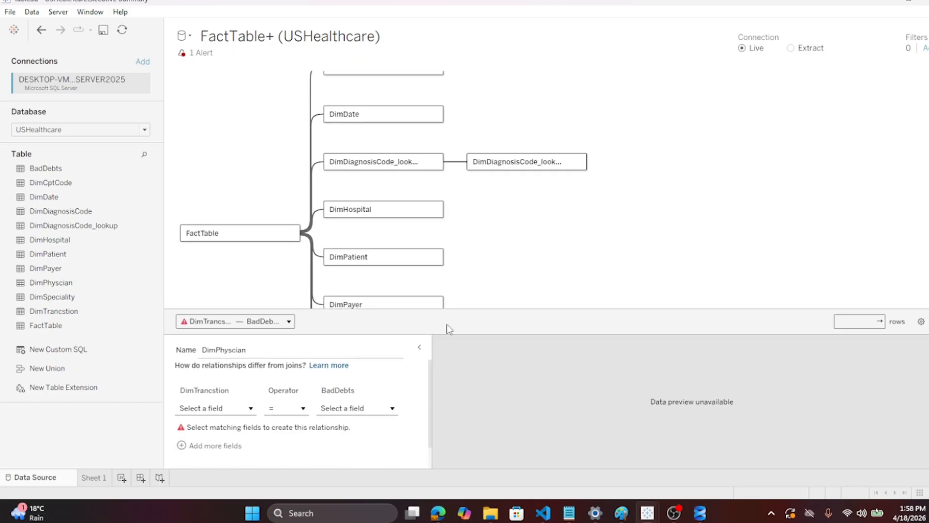
click(252, 410)
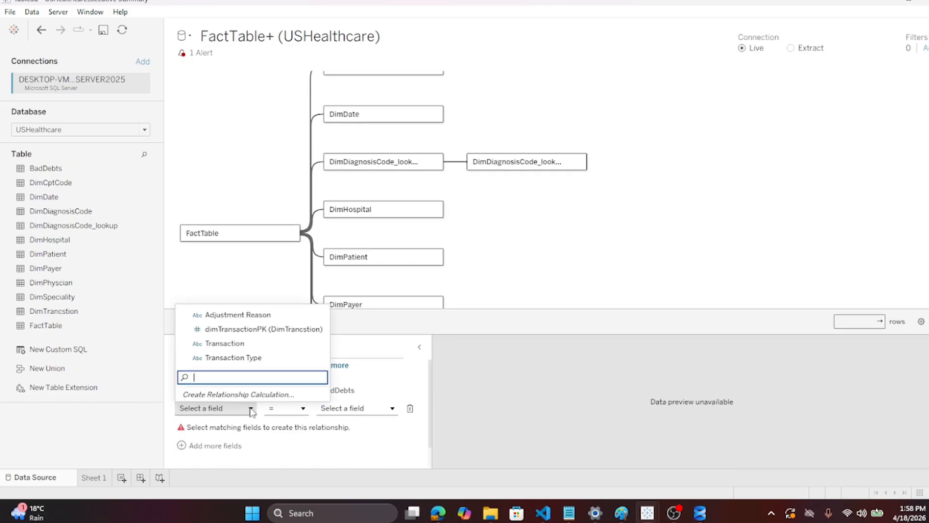
click(235, 330)
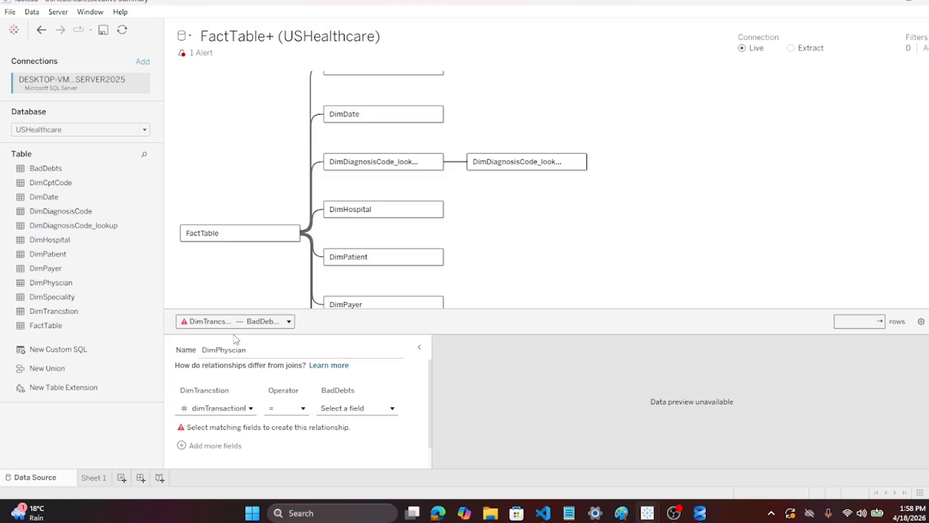
click(392, 409)
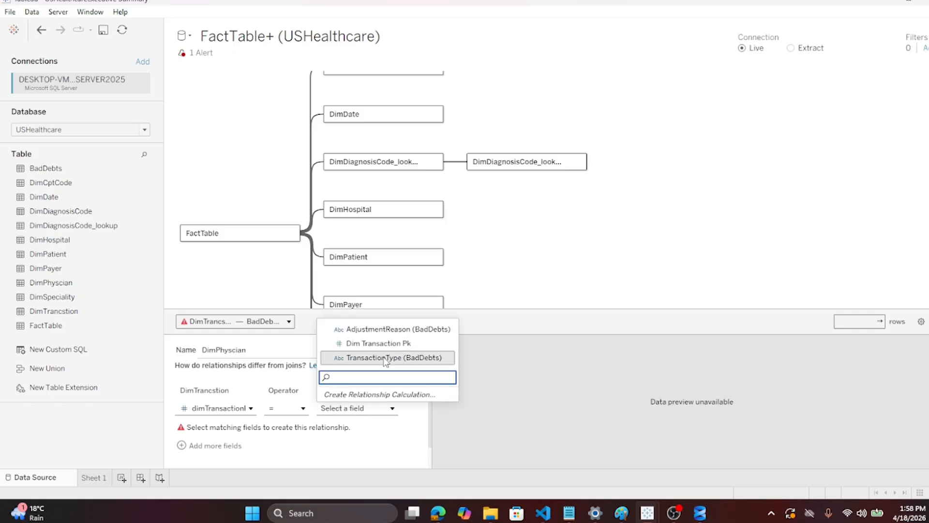
key(Return)
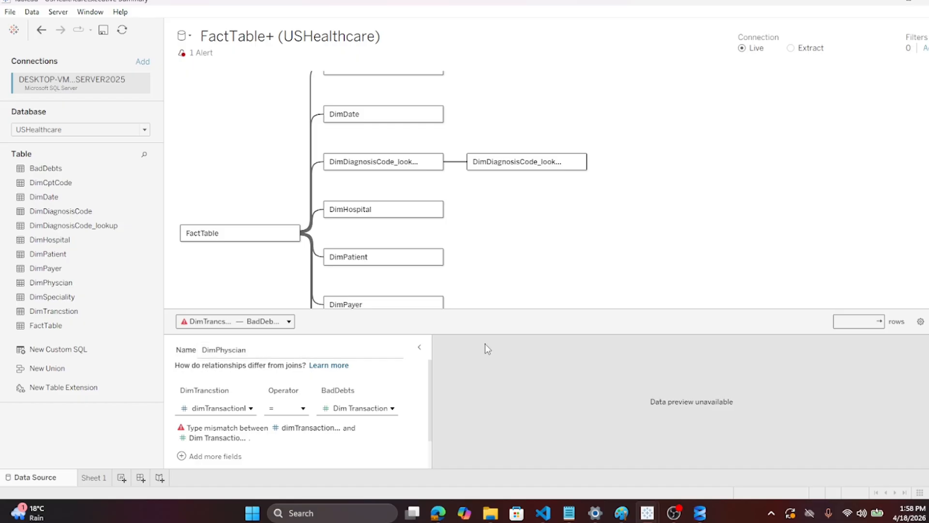
Try Transaction as DimTrancstion's matching field for BadDebts, and switch it back to dimTransactionPK
drag(476, 310, 494, 297)
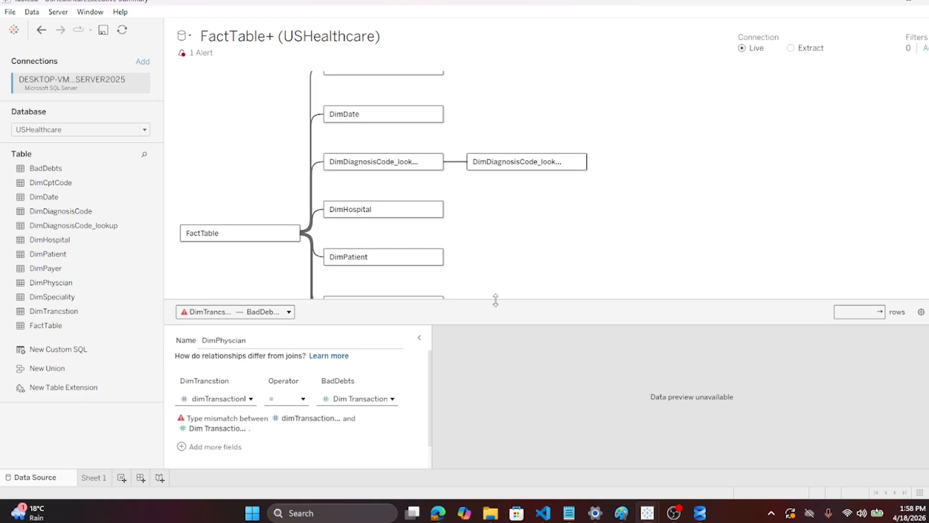
click(393, 400)
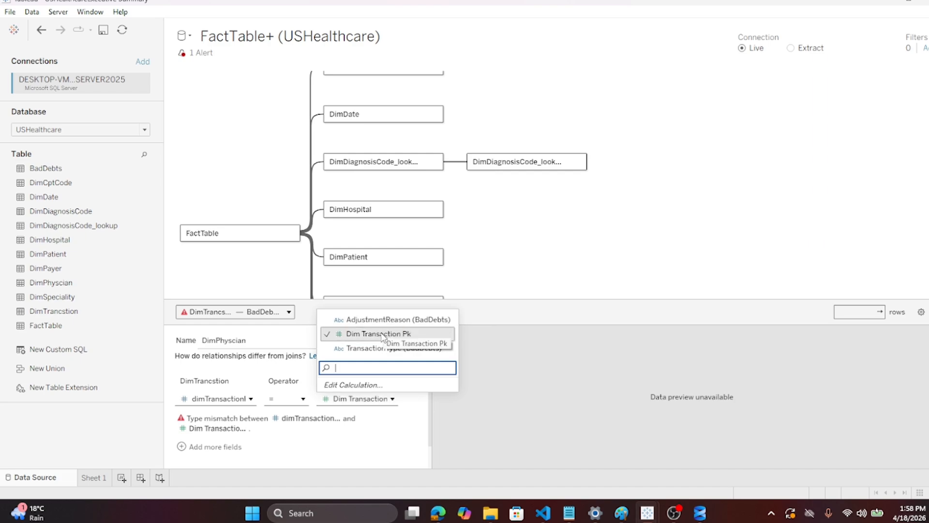
click(252, 400)
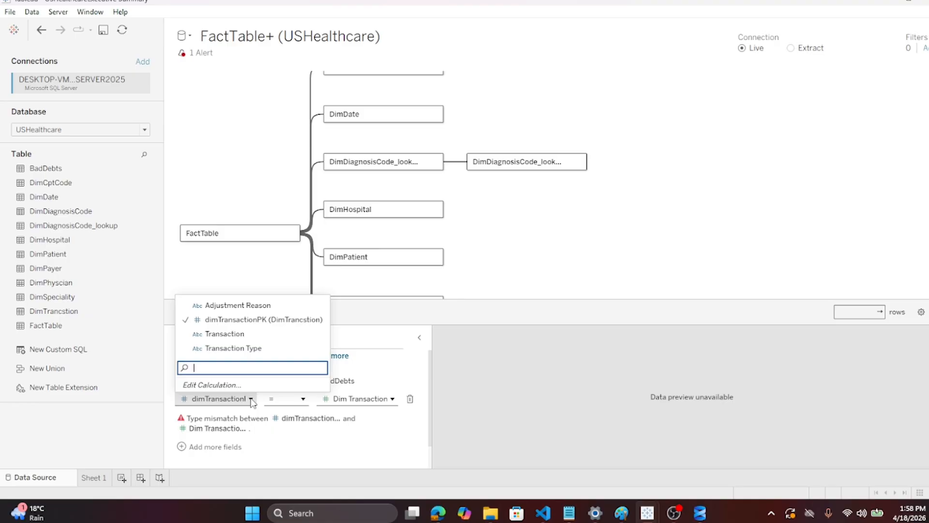
click(193, 332)
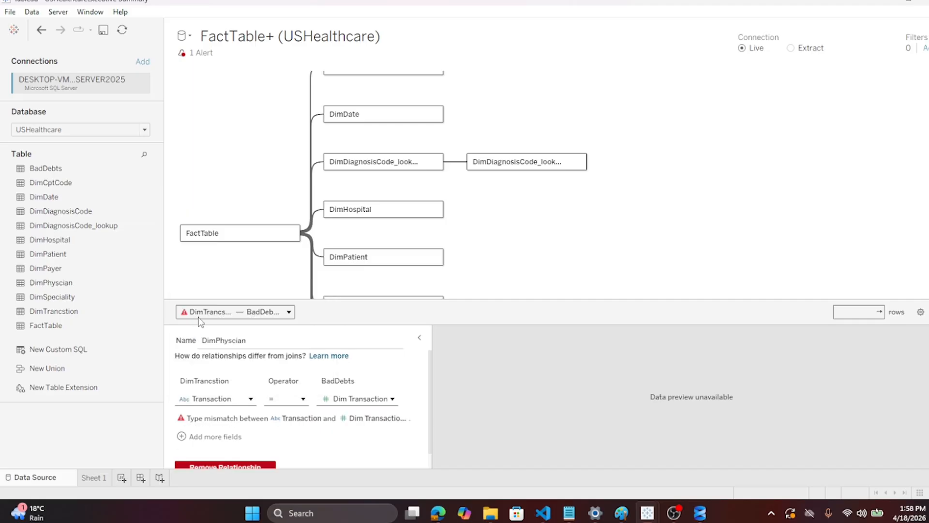
click(252, 400)
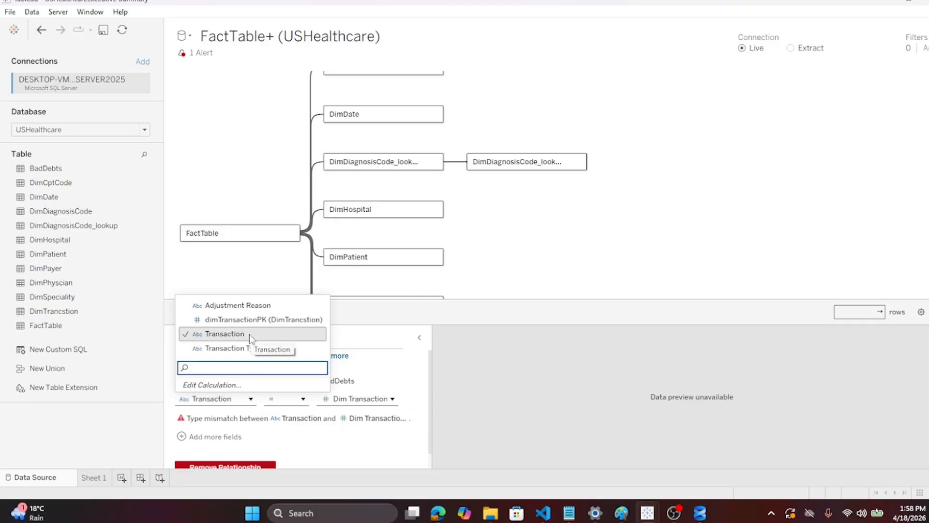
click(257, 320)
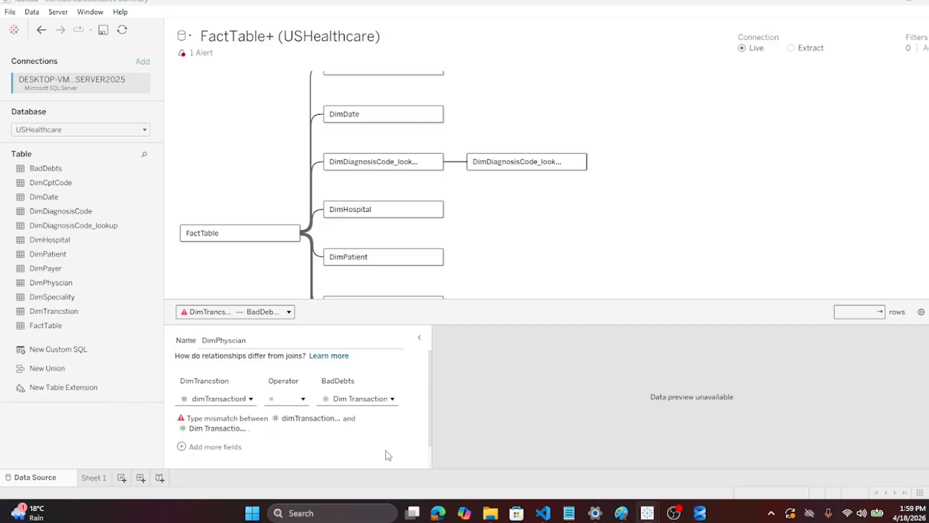
Relate DimTrancstion's Adjustment Reason to BadDebts' AdjustmentReason and update the data preview
click(392, 399)
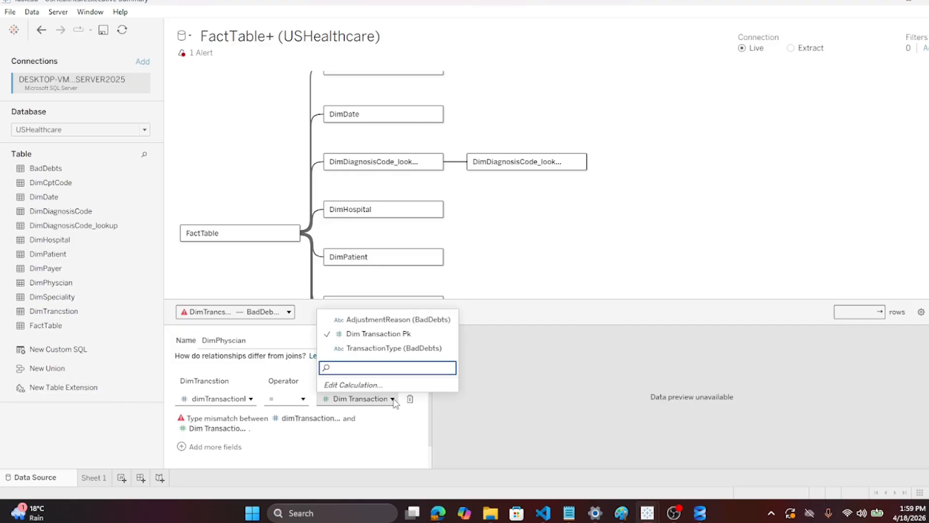
click(398, 320)
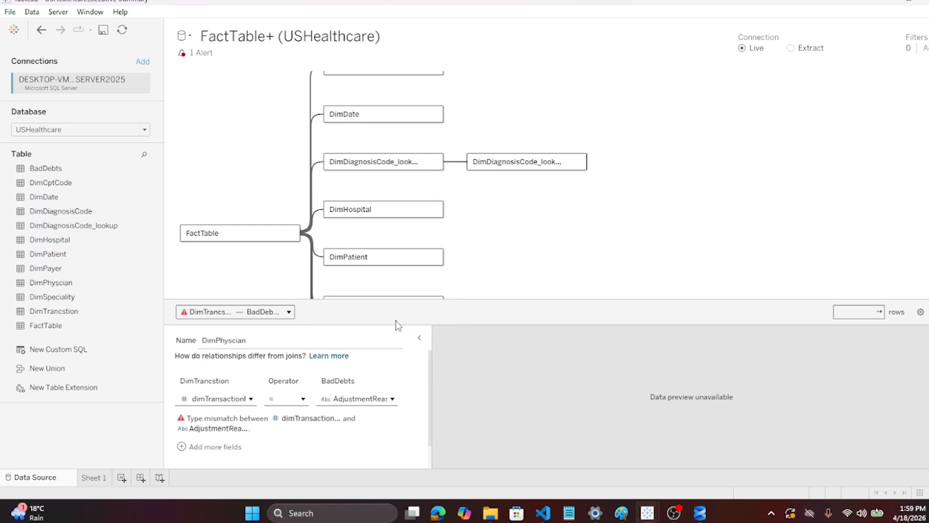
click(251, 399)
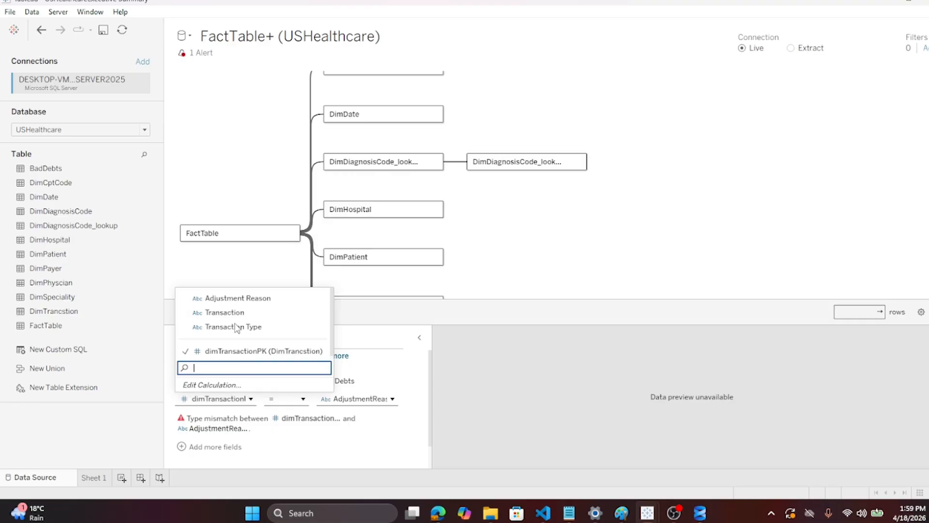
click(231, 298)
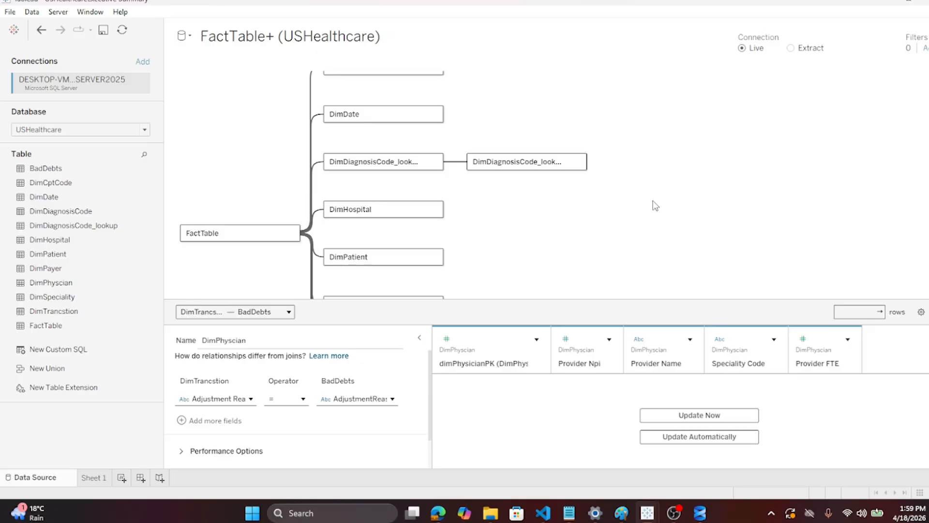
scroll(620, 190, down, 3)
scroll(622, 193, up, 4)
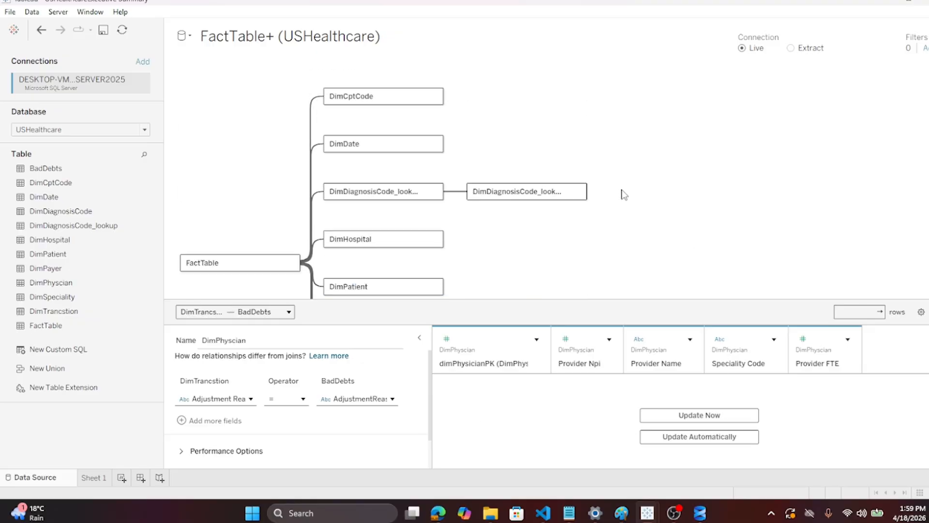
scroll(626, 198, down, 3)
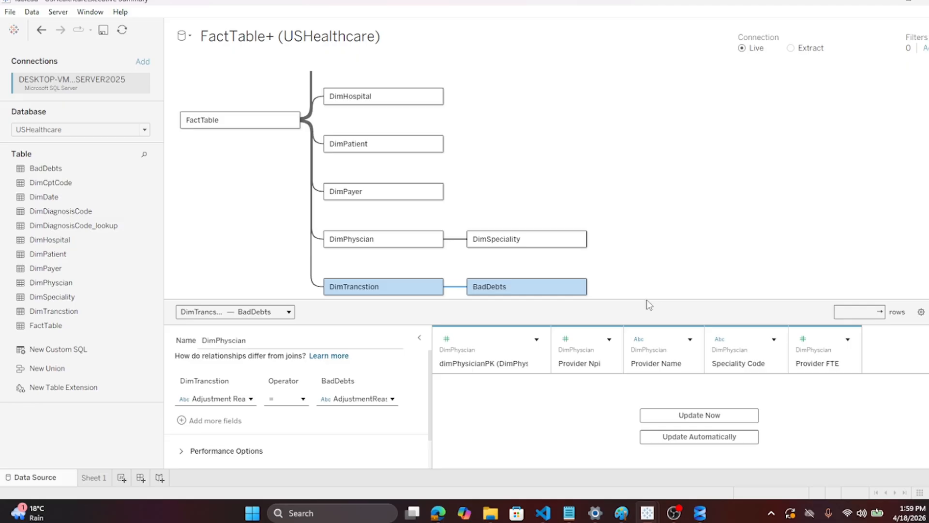
click(706, 416)
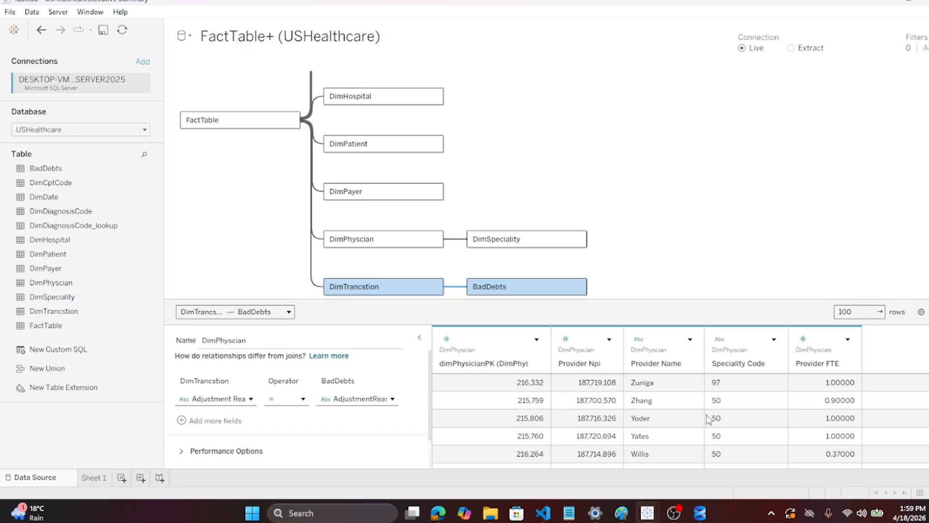
Open the BadDebts logical table's join canvas and undo the last relationship field change
double_click(480, 288)
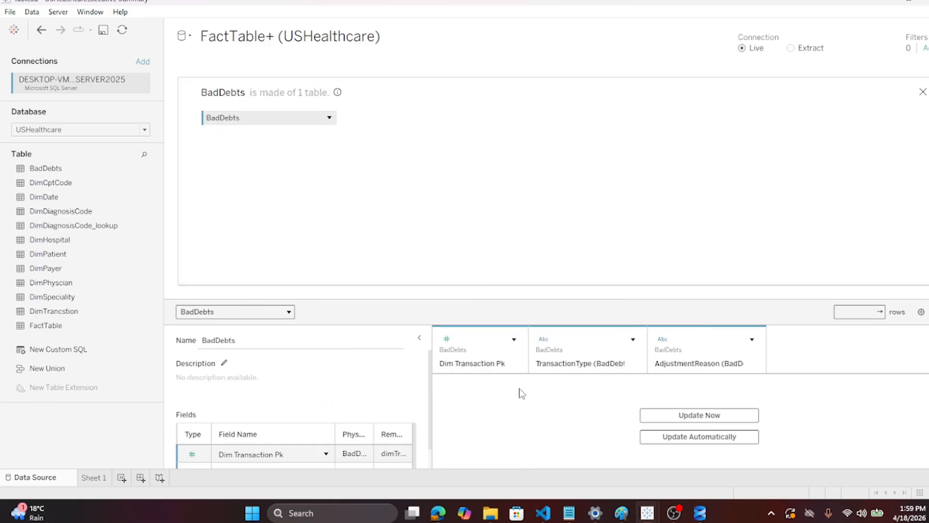
click(42, 30)
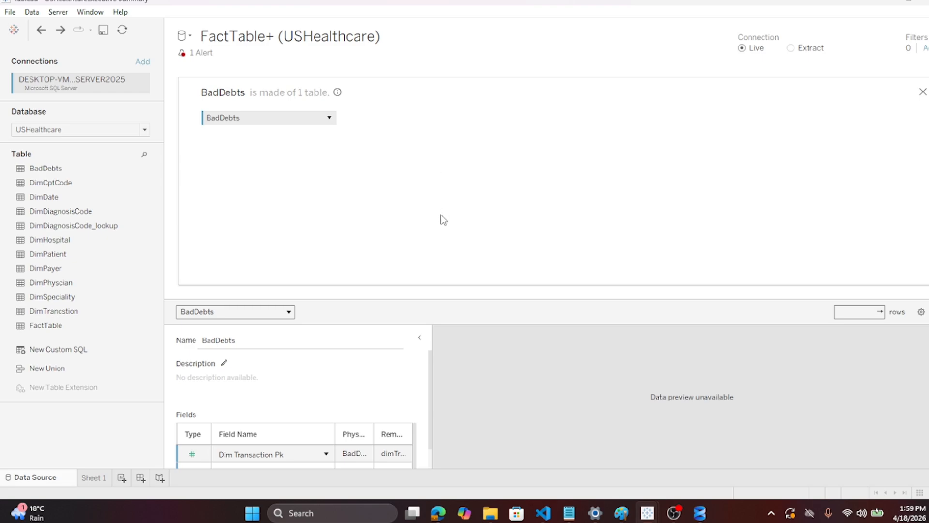
drag(454, 299, 455, 337)
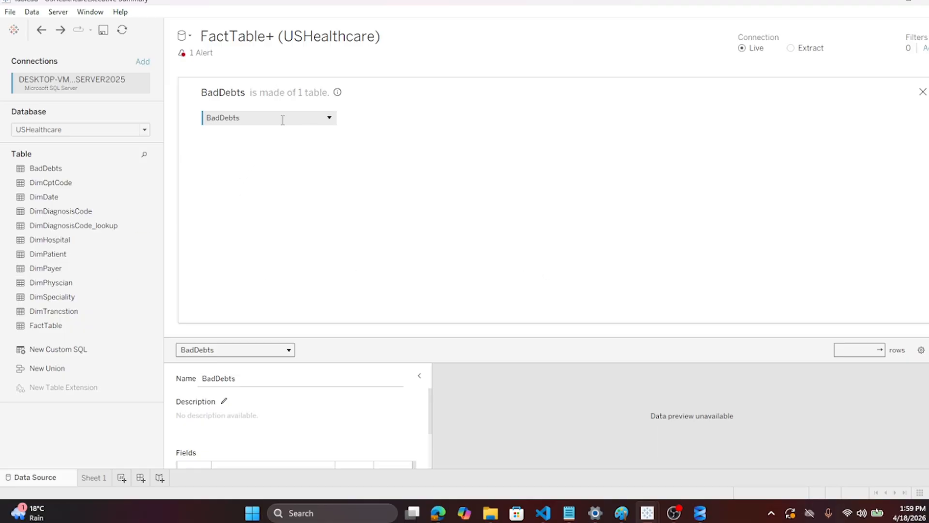
In the DimTrancstion–BadDebts relationship, match Adjustment Reason with AdjustmentReason (BadDebts)
click(289, 350)
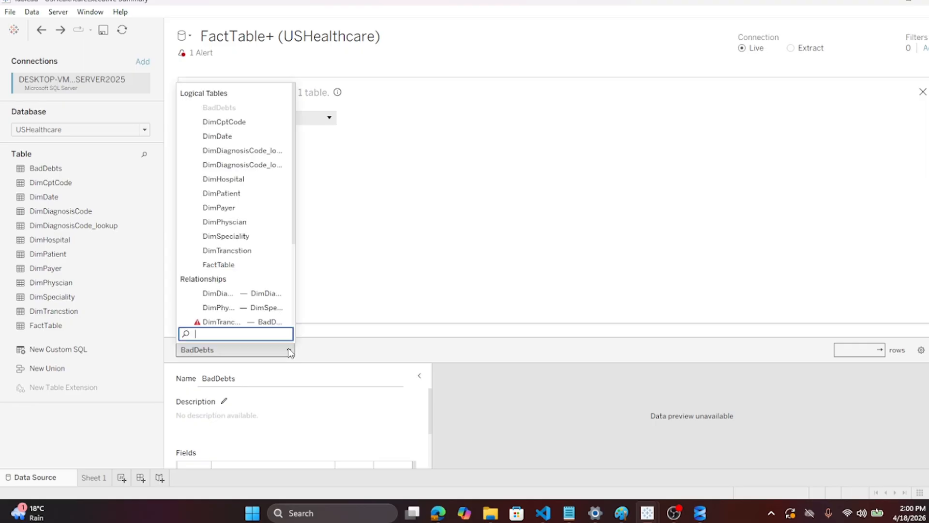
click(221, 322)
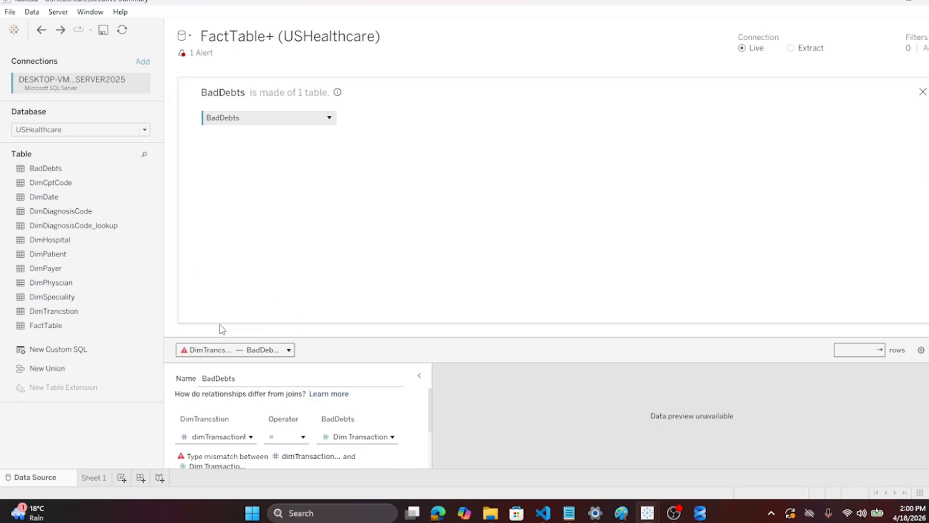
click(251, 437)
click(242, 347)
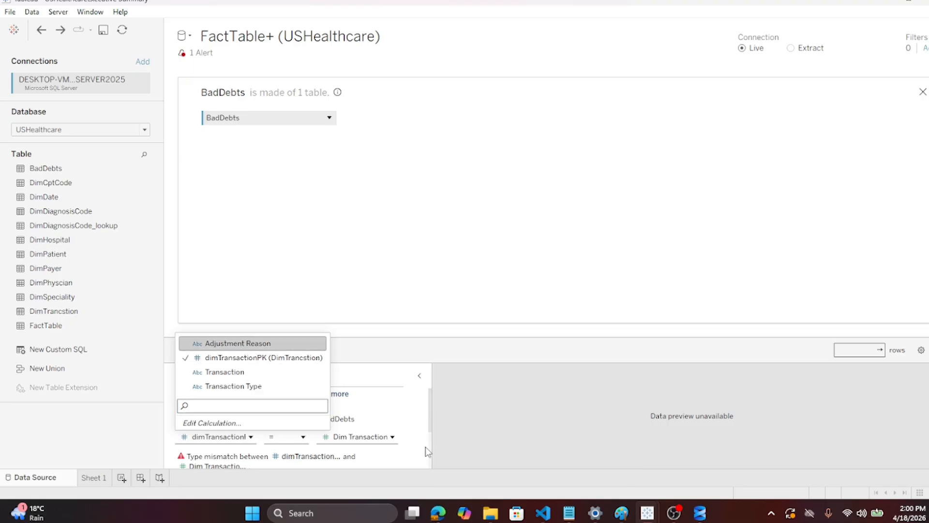
click(392, 438)
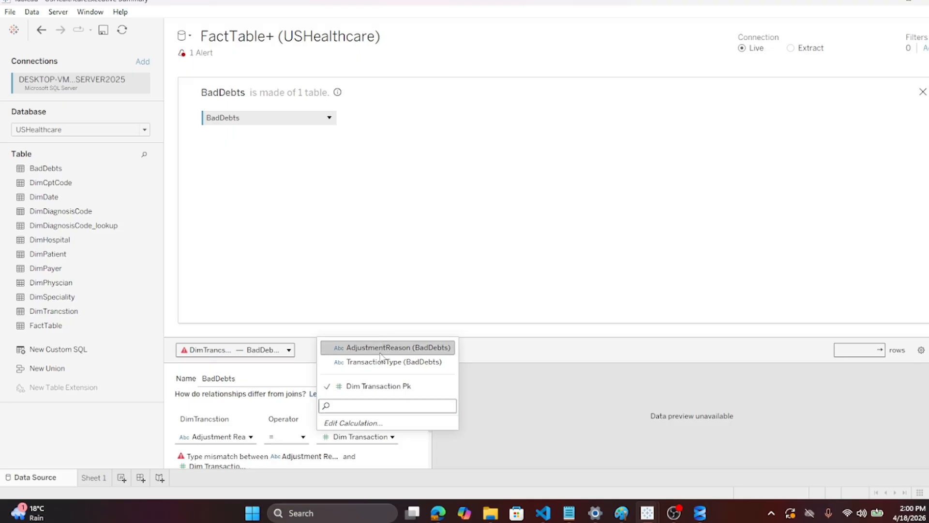
click(382, 348)
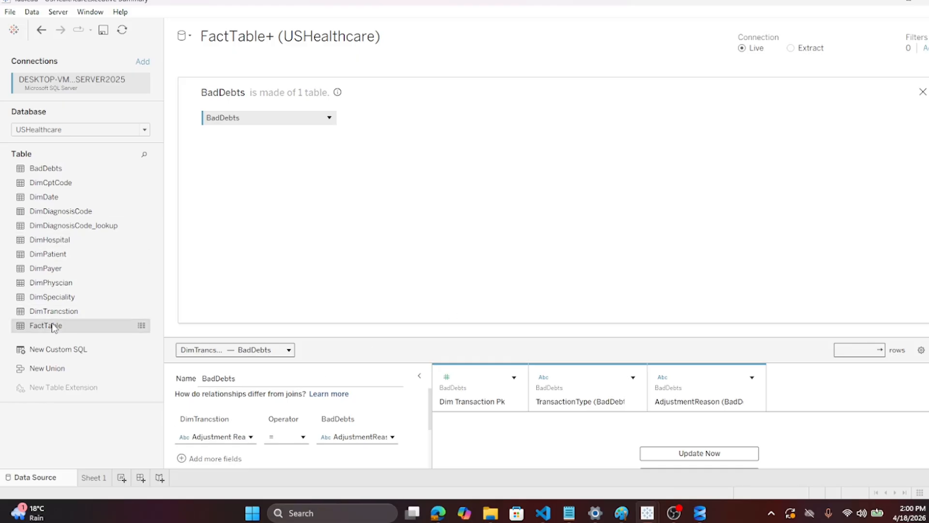
Try to join FactTable to BadDebts inside the BadDebts logical table, and close its join canvas
drag(53, 328, 357, 176)
click(654, 257)
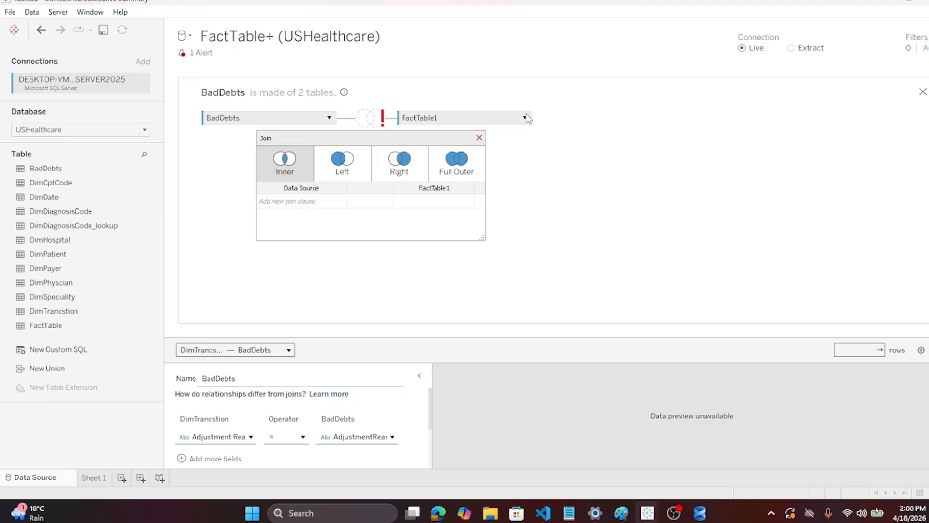
click(922, 92)
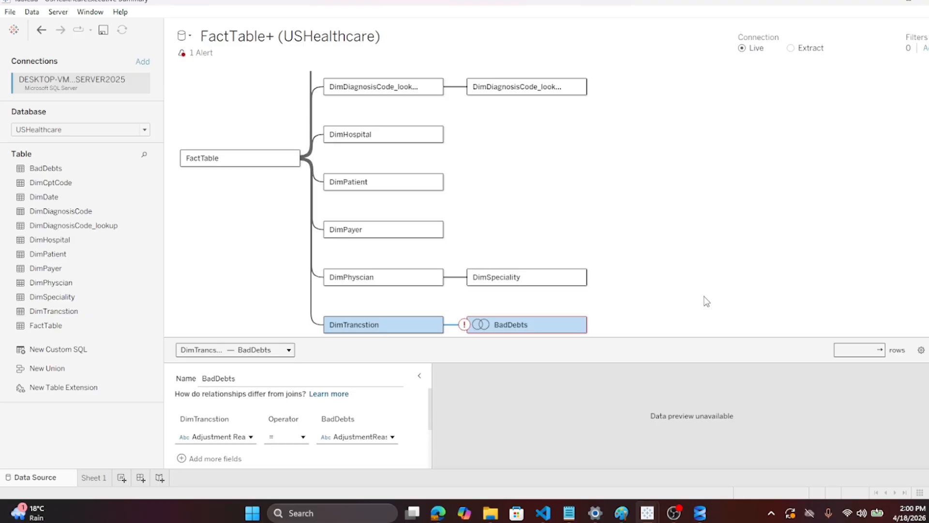
Remove the BadDebts logical table with the invalid join from the data model
mouse_move(457, 329)
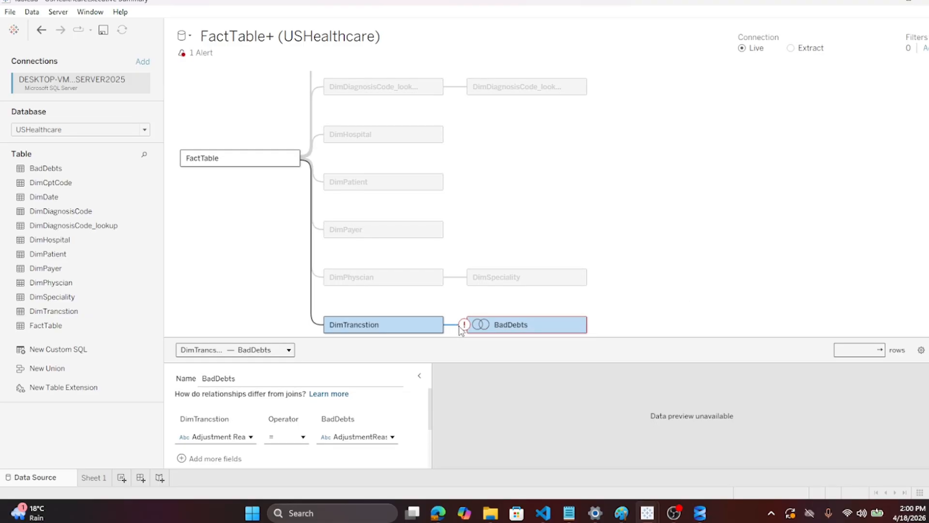
mouse_move(525, 333)
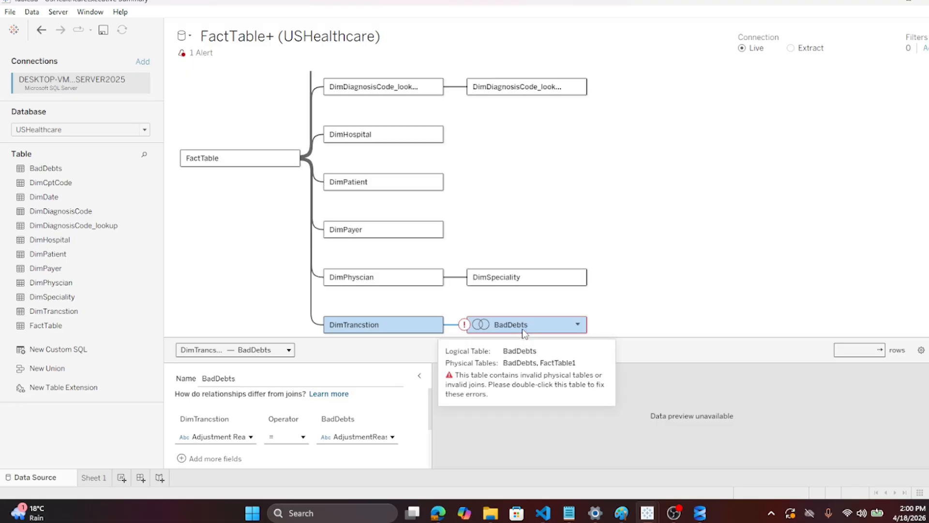
click(579, 325)
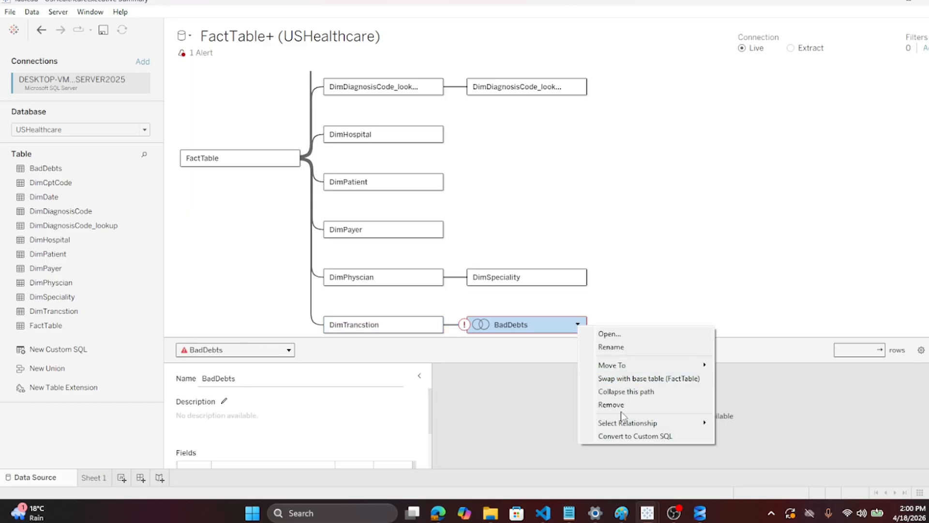
click(611, 404)
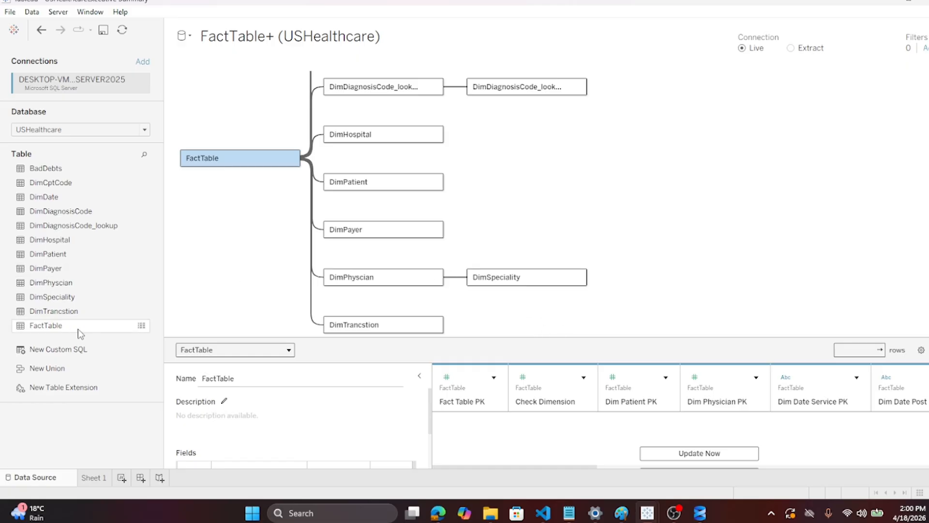
Add BadDebts beside DimTrancstion and relate Adjustment Reason to AdjustmentReason (BadDebts)
drag(43, 173, 508, 320)
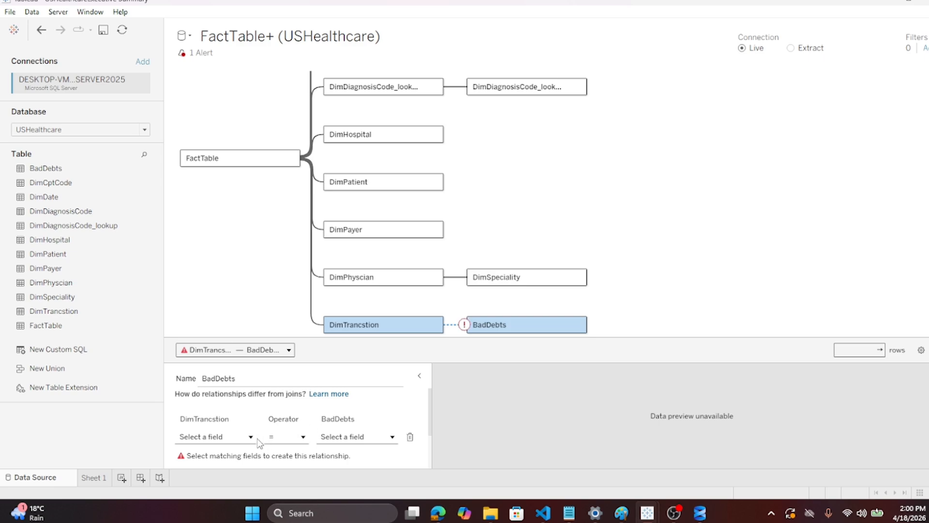
click(237, 437)
click(220, 343)
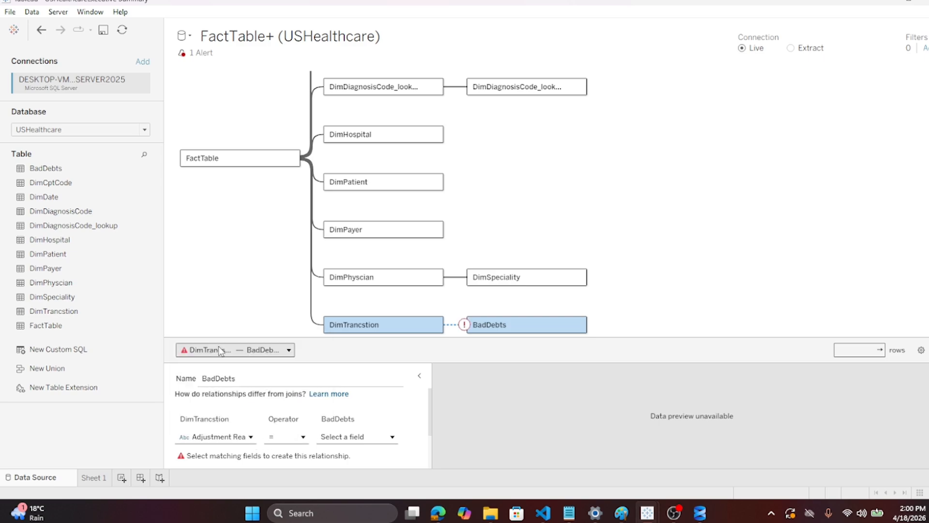
click(392, 436)
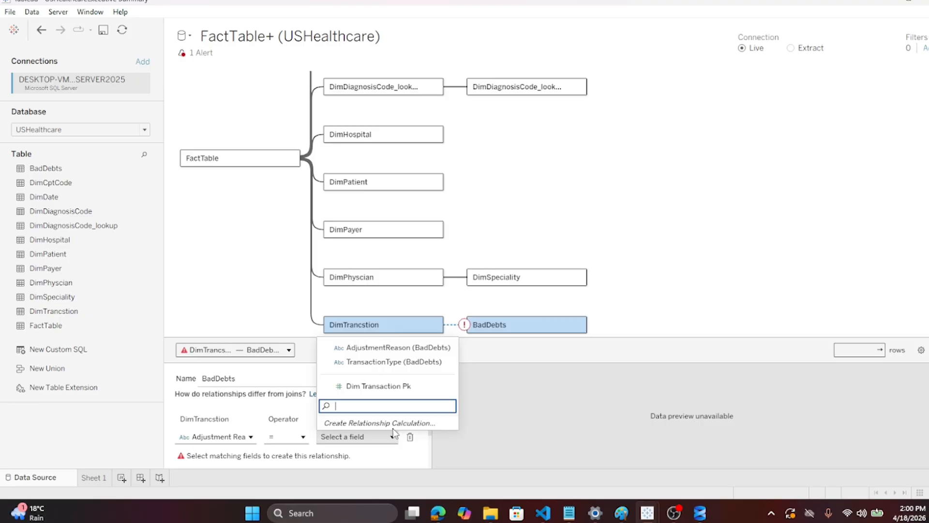
click(386, 351)
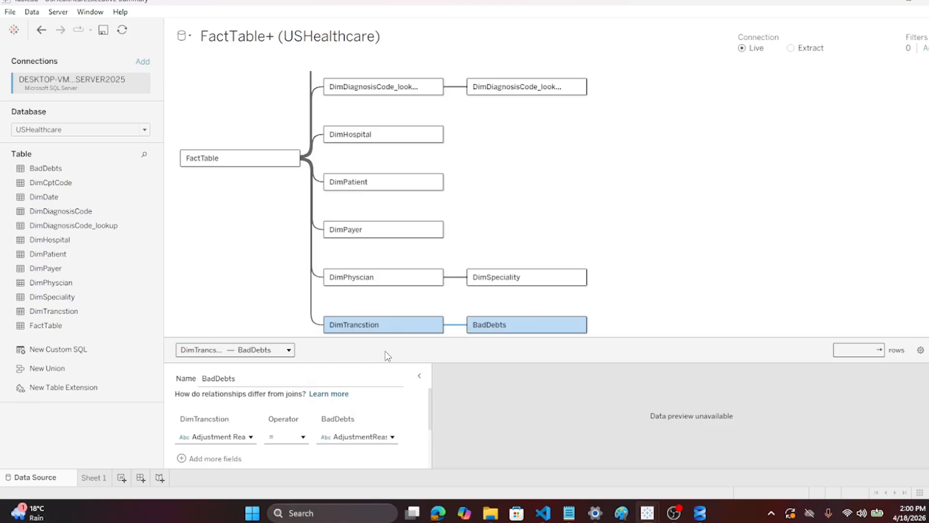
Save the workbook with the finished data model and open Sheet 1
scroll(714, 262, up, 2)
scroll(713, 260, down, 2)
scroll(712, 260, up, 4)
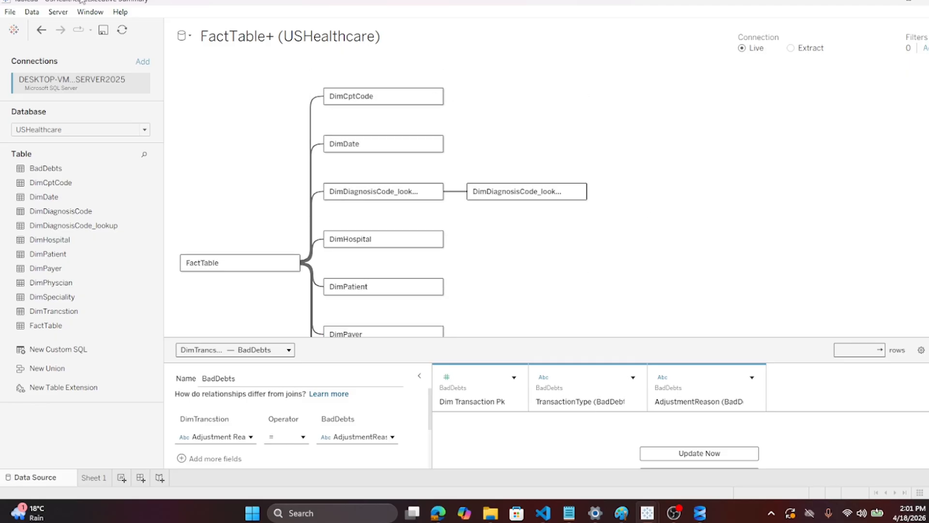
click(9, 11)
click(40, 71)
scroll(805, 257, down, 2)
scroll(805, 257, up, 2)
click(90, 478)
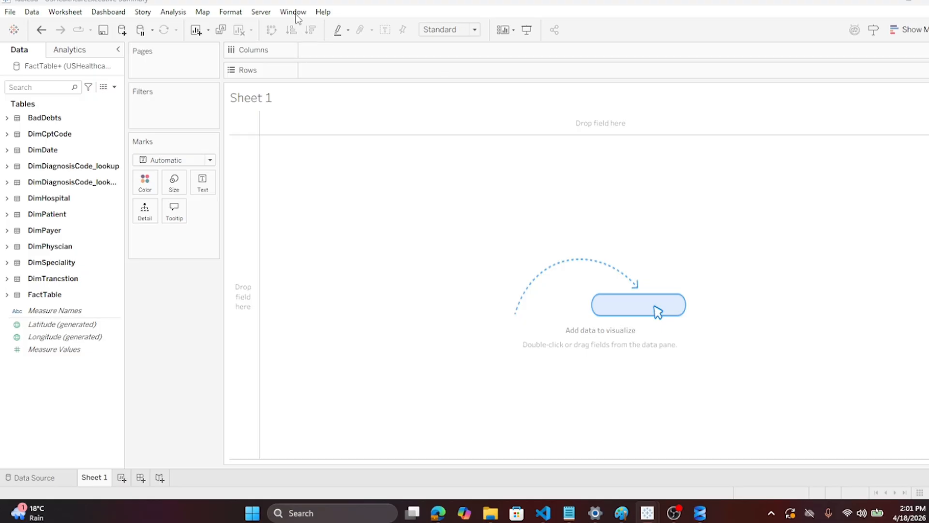
Create a calculated field named "Total Cross Expenses" that sums the Gross Expenses field
click(172, 11)
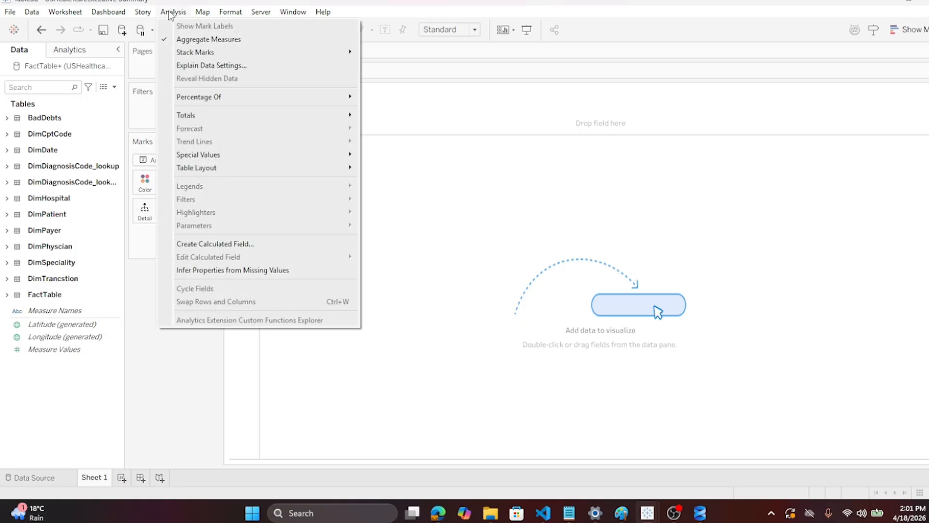
click(188, 243)
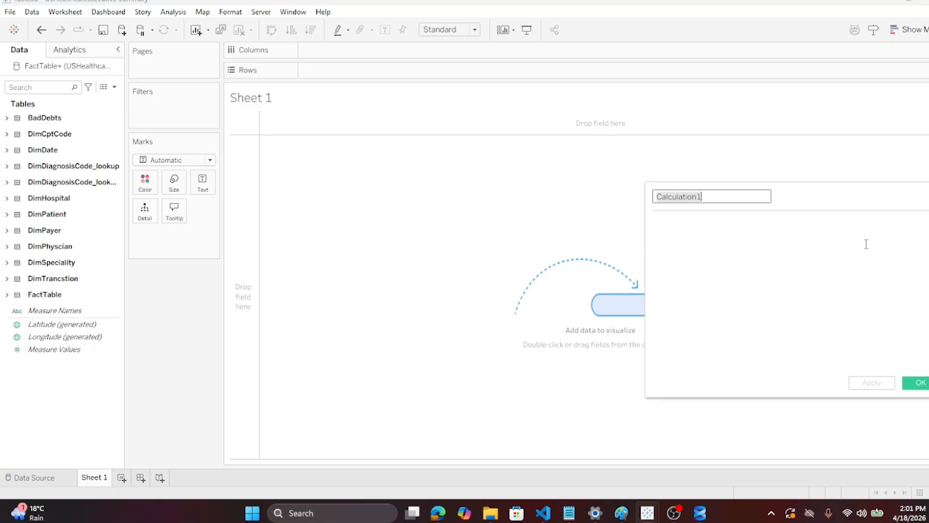
text(Total)
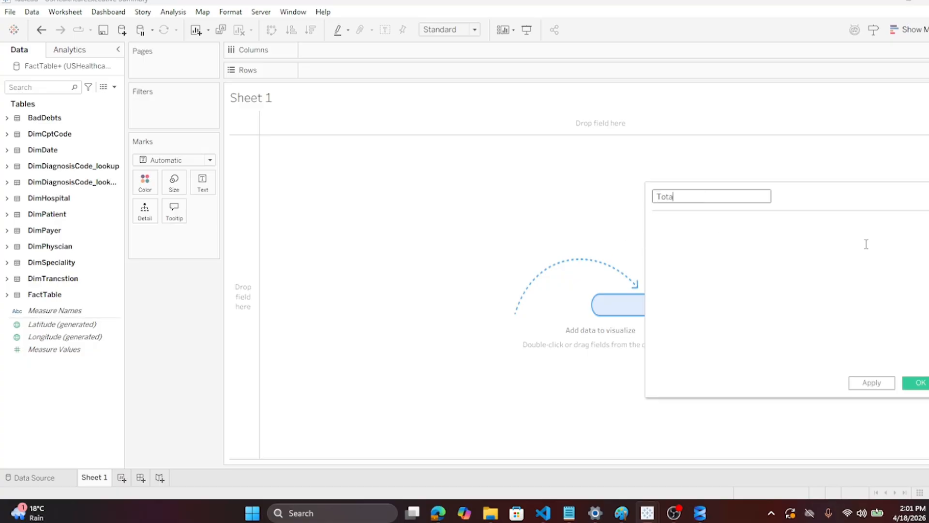
text( Cross Expenses)
click(782, 240)
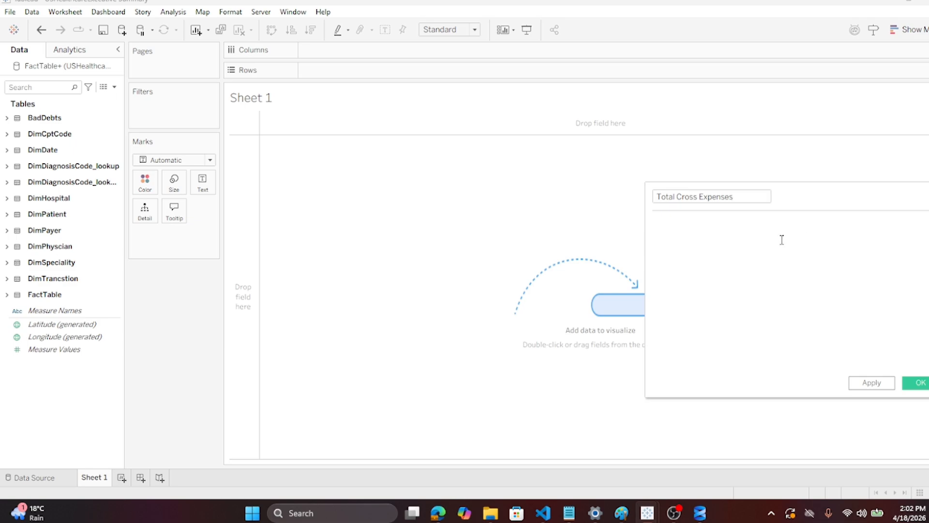
text(su)
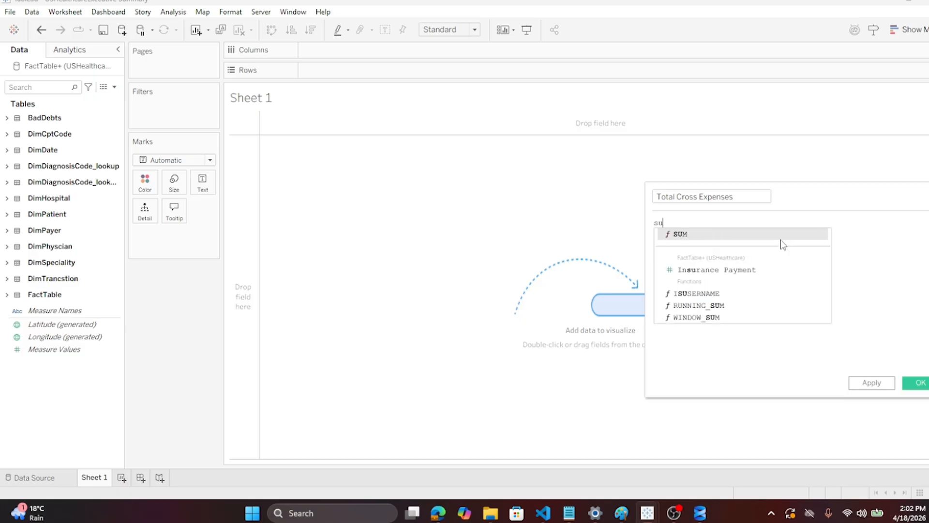
text(m)
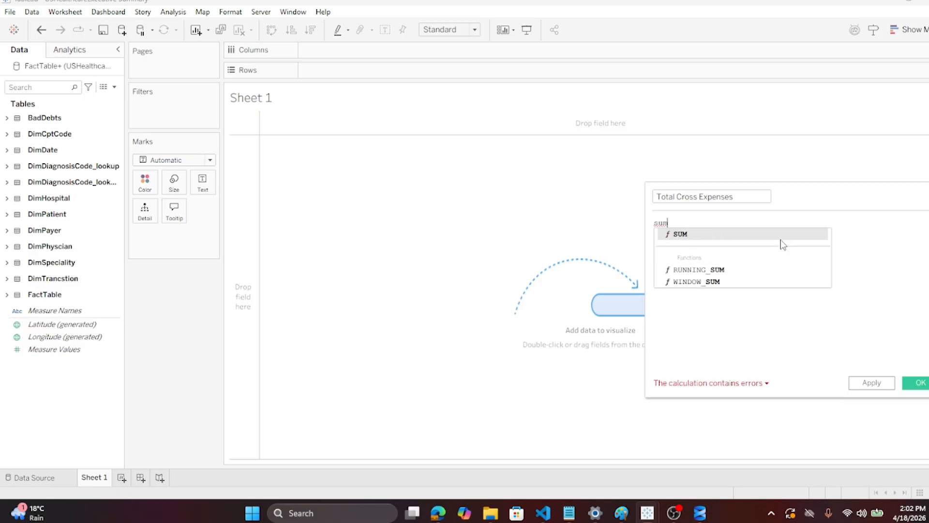
text(()
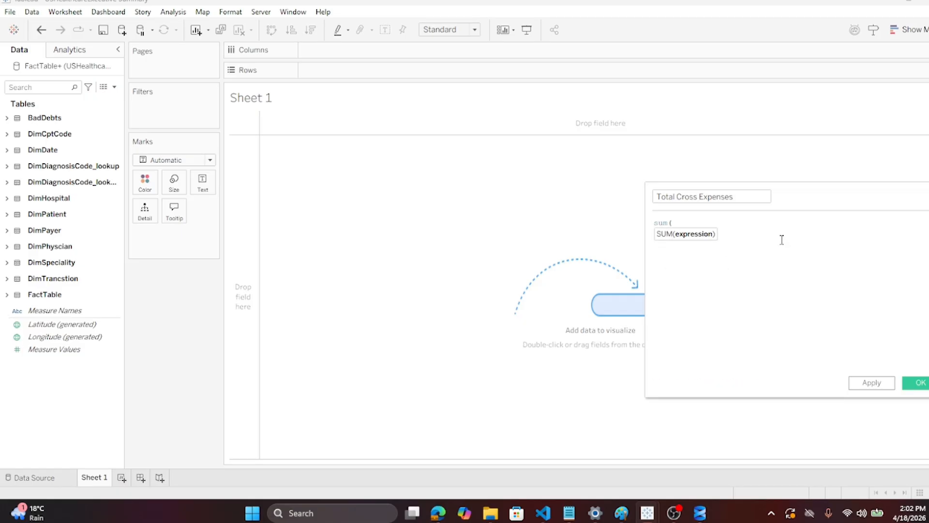
text(gr)
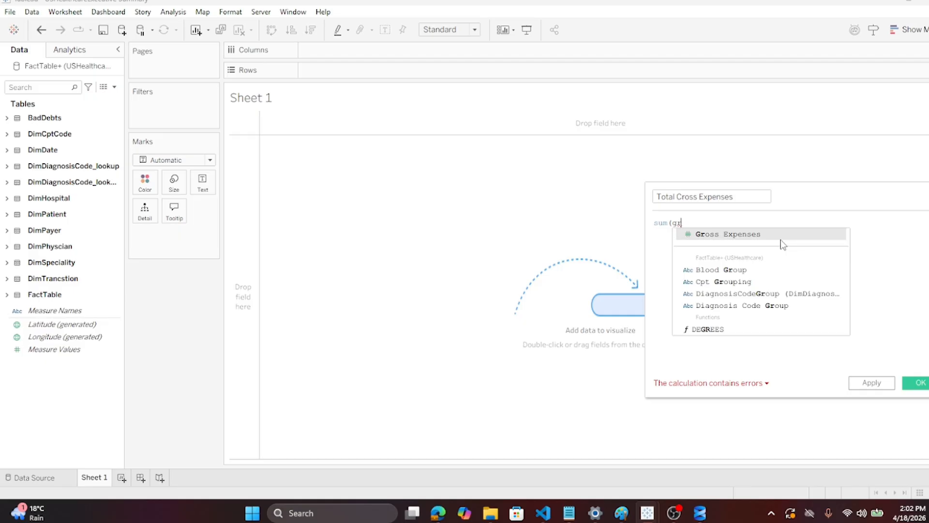
click(759, 234)
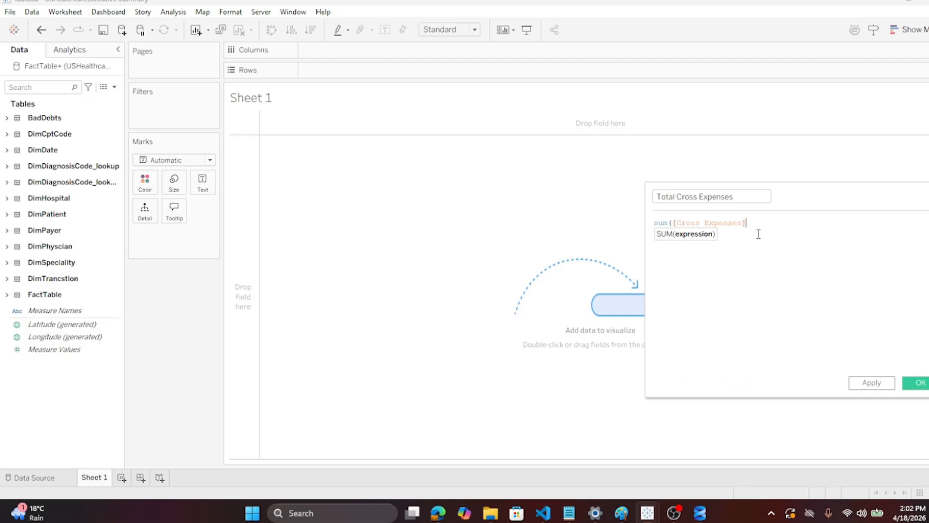
text())
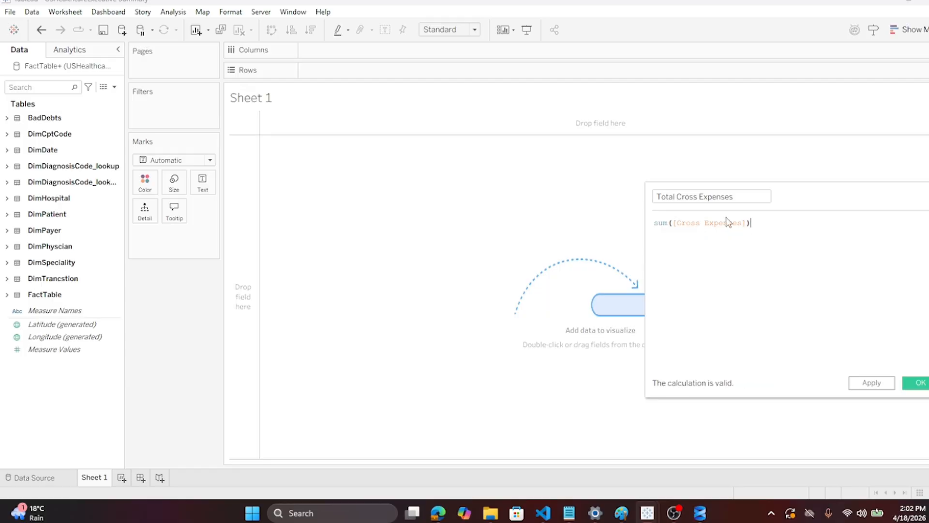
click(905, 387)
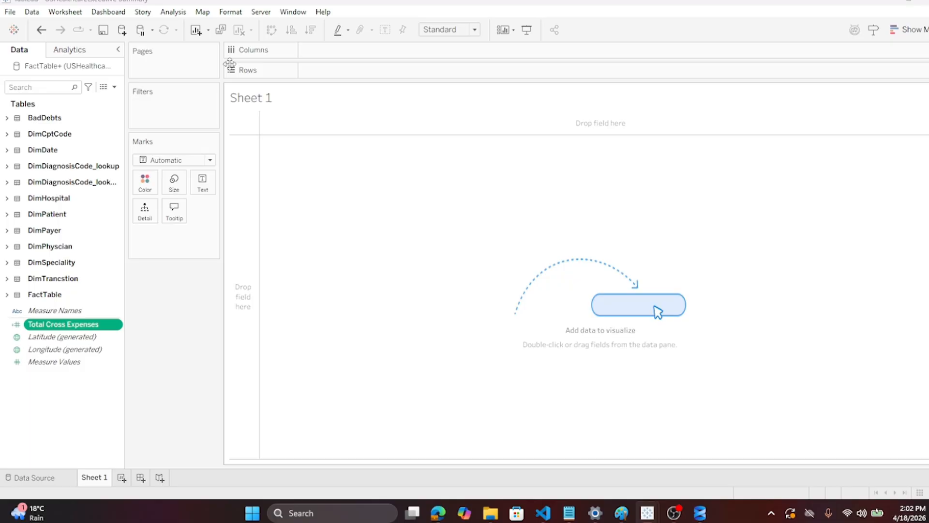
Show Total Cross Expenses as the sheet's text mark and hide the Sheet 1 title
drag(63, 324, 207, 189)
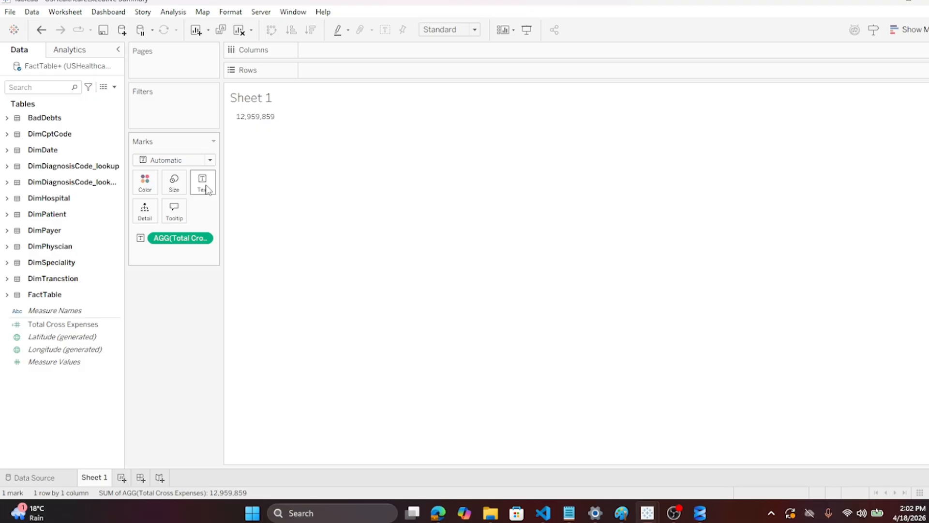
right_click(282, 96)
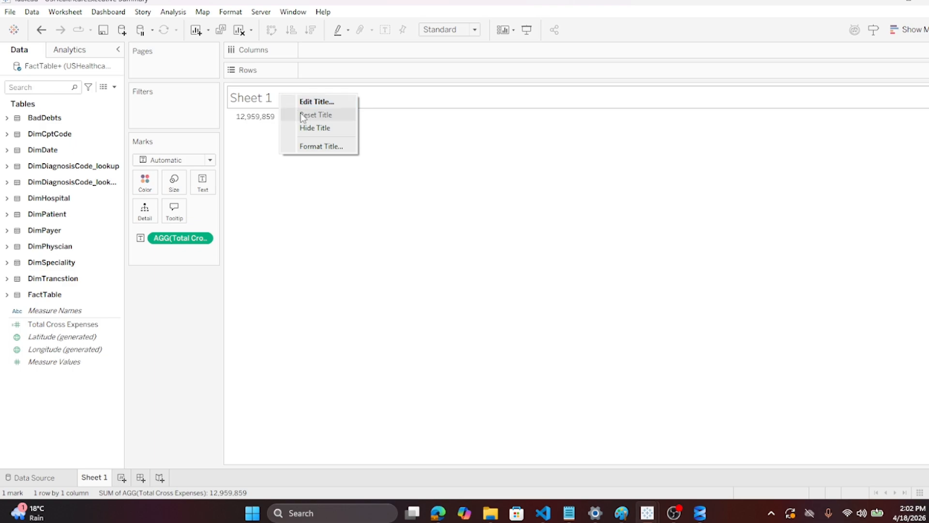
click(307, 127)
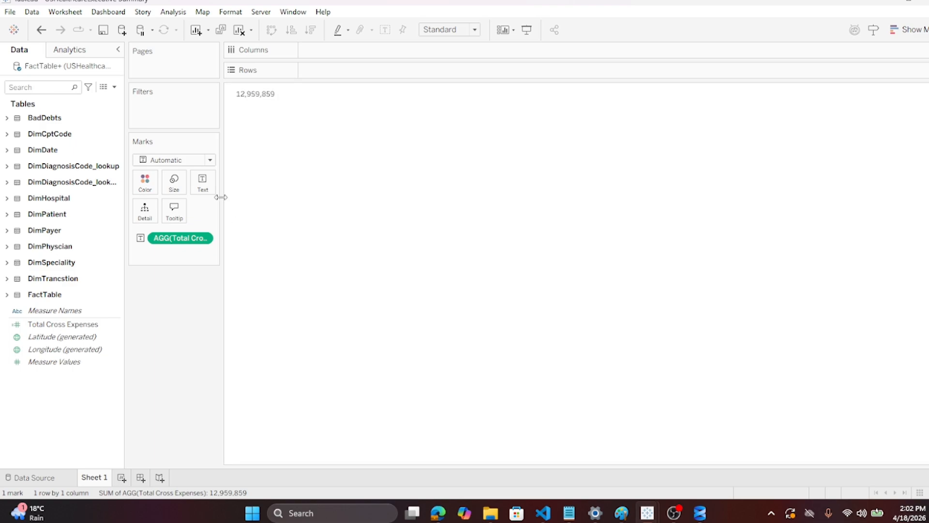
Add the line "Total Gross Expenses" above the value in the text label, and save the workbook
click(206, 191)
click(305, 209)
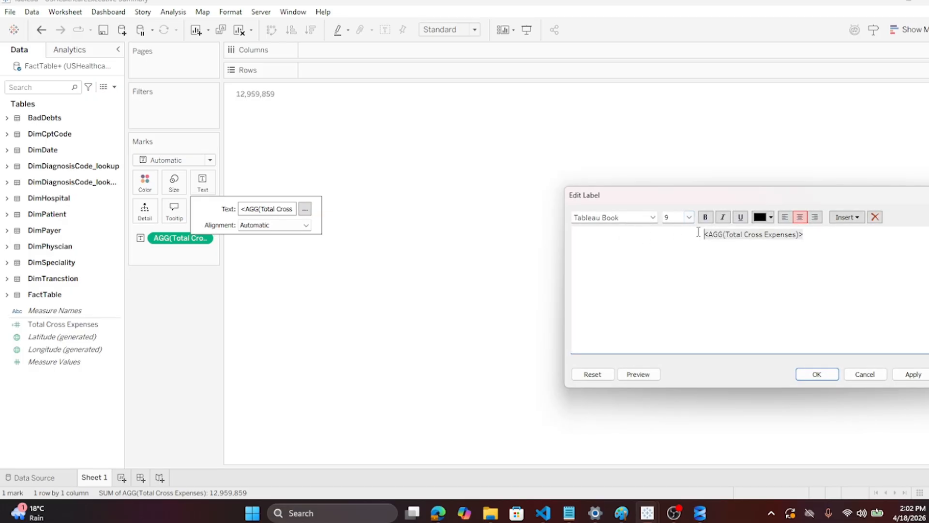
key(Return)
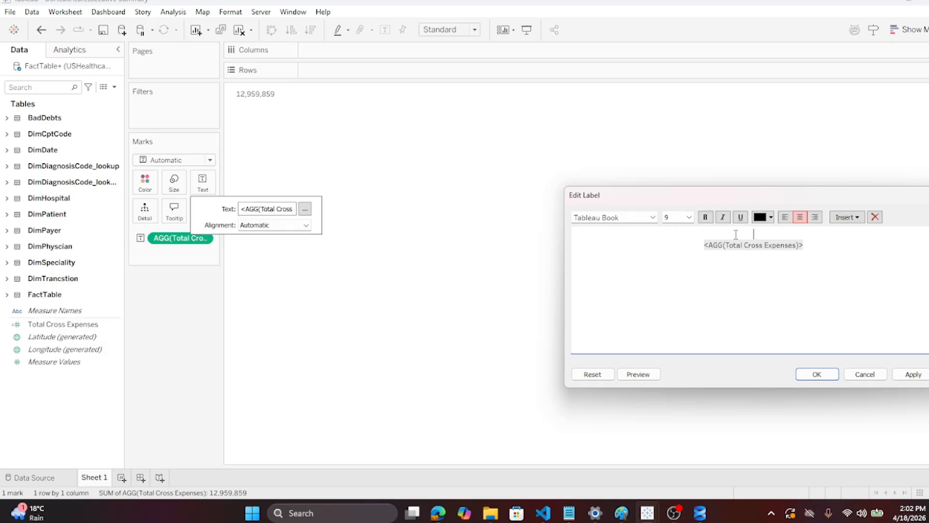
text(Total Gross Expenses)
click(816, 375)
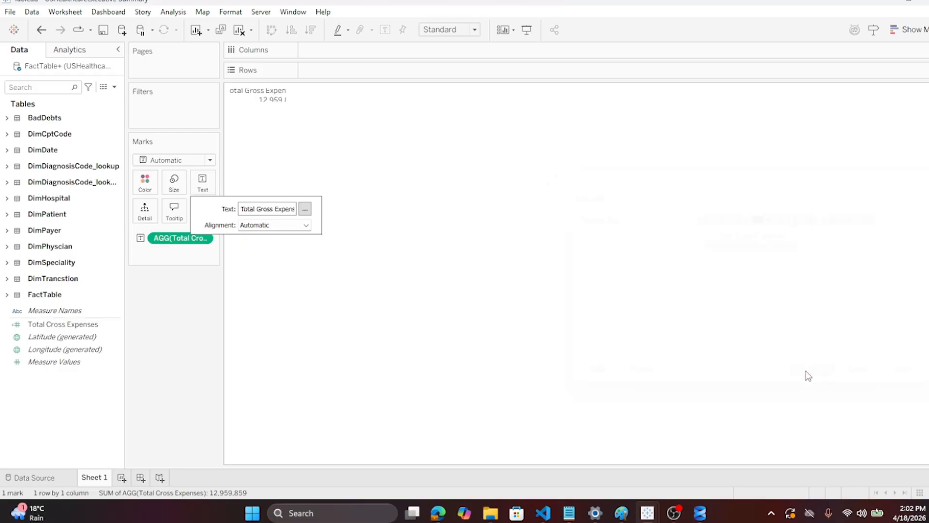
click(498, 215)
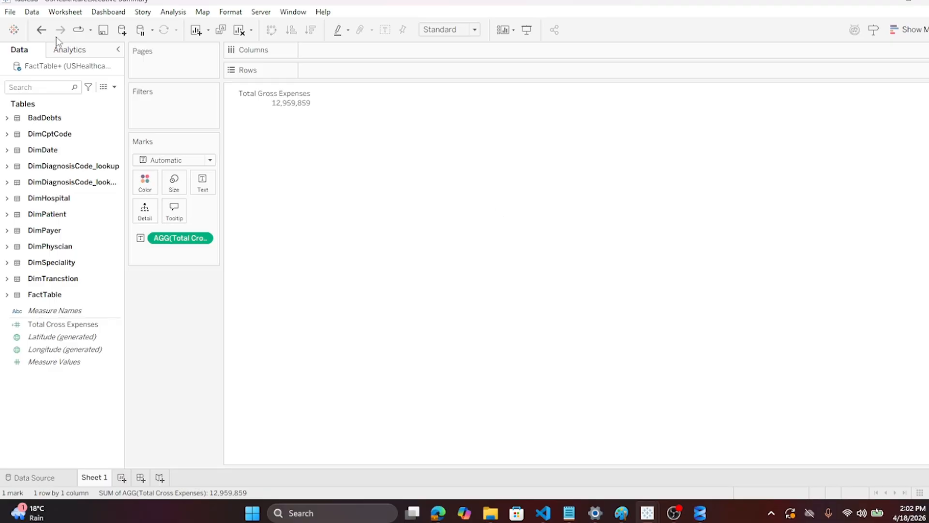
click(10, 11)
click(20, 76)
Rename Sheet 1 to "Total Gross Exp" and add a new worksheet
double_click(99, 481)
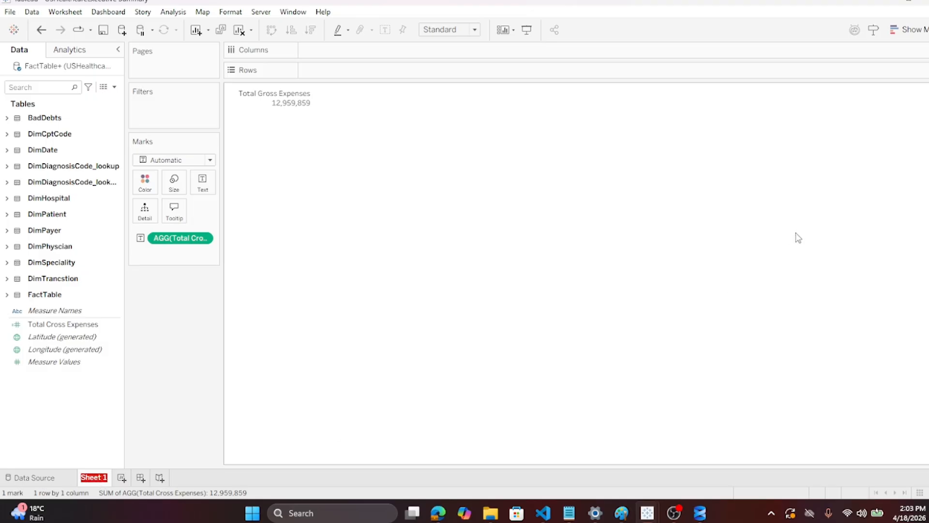
text(Total Gross)
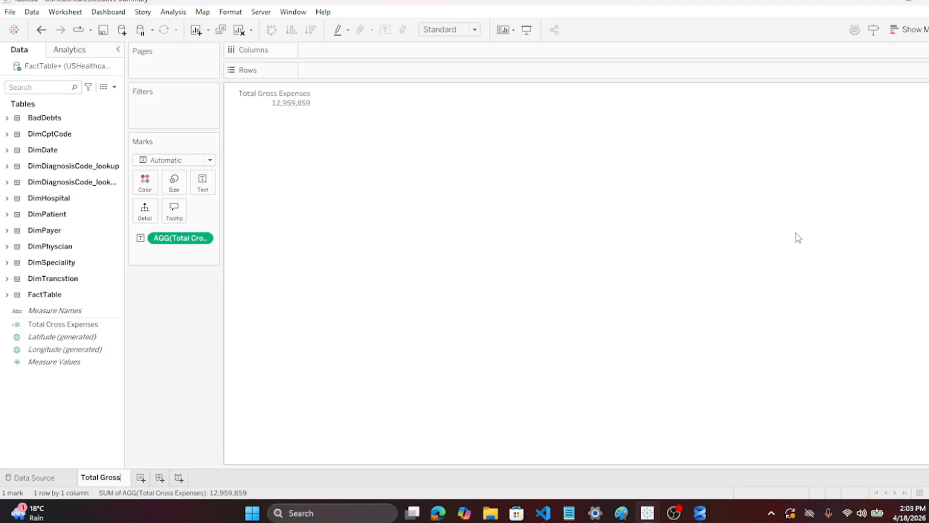
text( Exp)
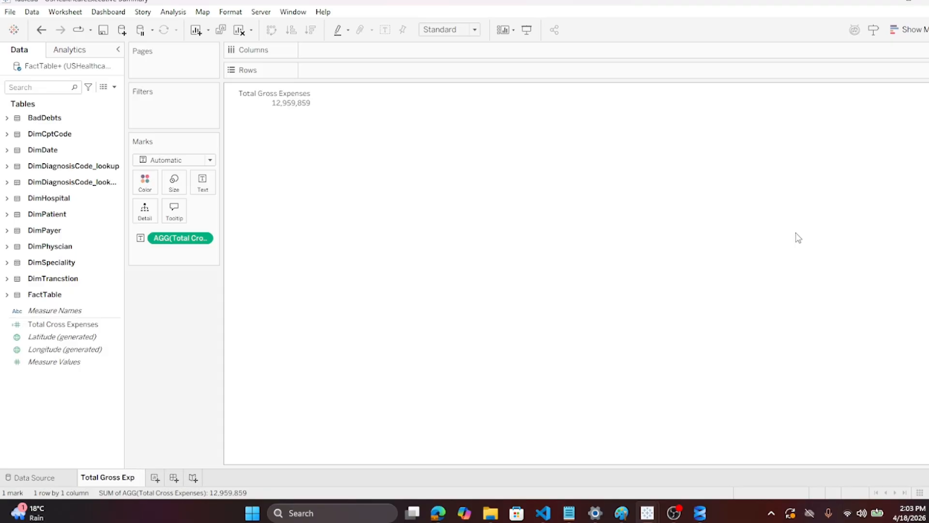
key(Return)
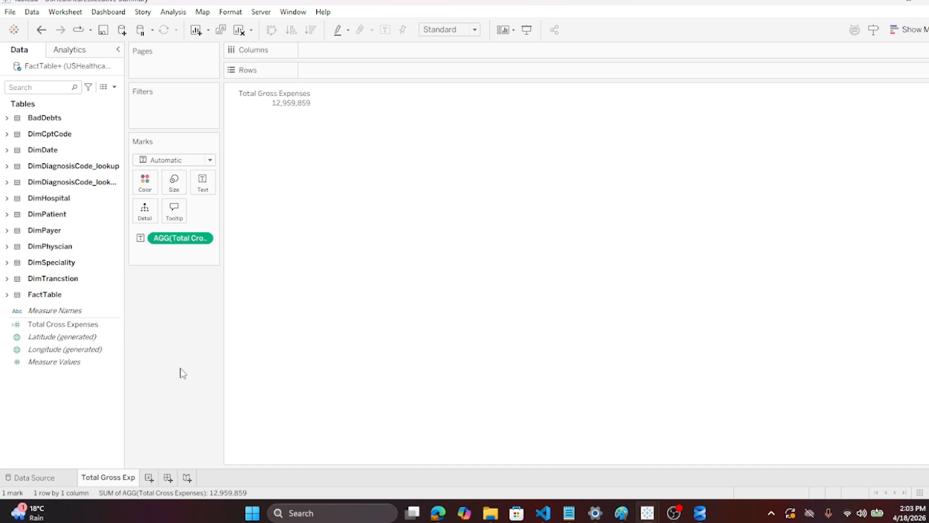
click(149, 478)
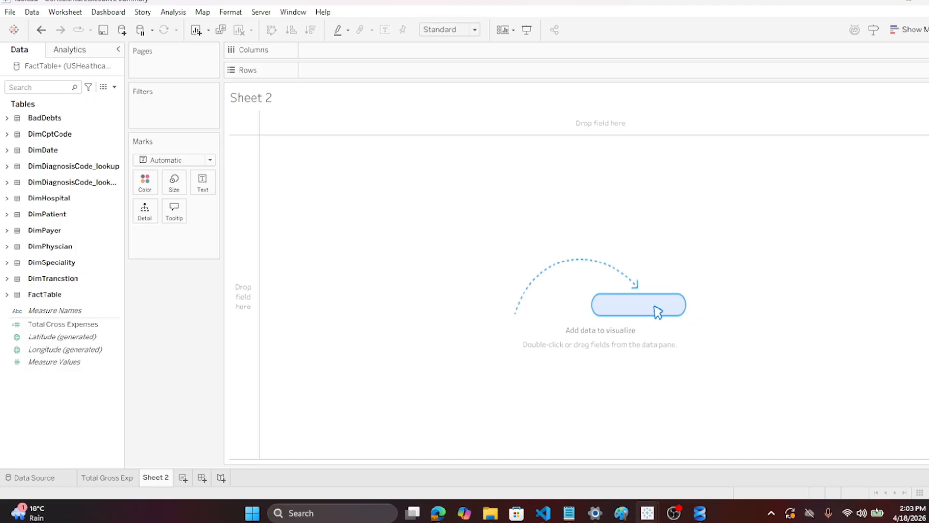
Rename Sheet 2 to "Total Insurance Payments"
double_click(160, 478)
text(Total Insurance Payments)
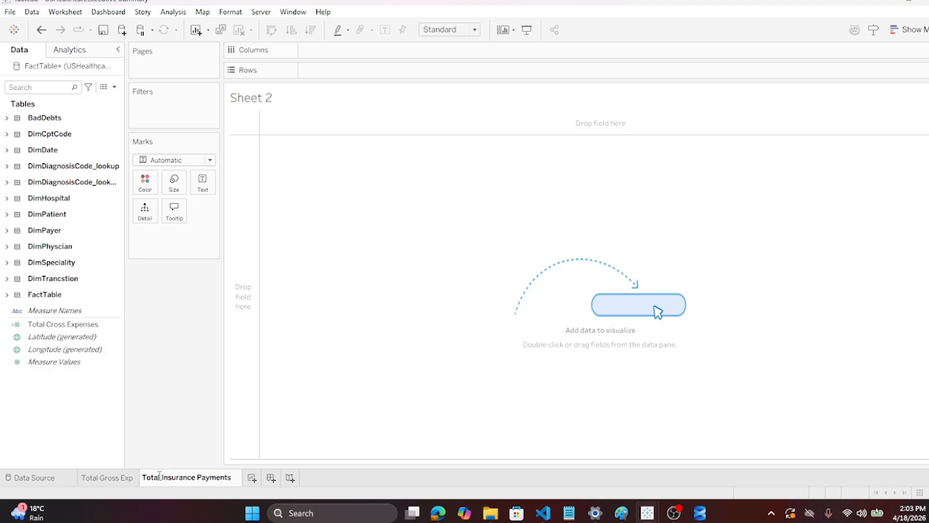
click(318, 187)
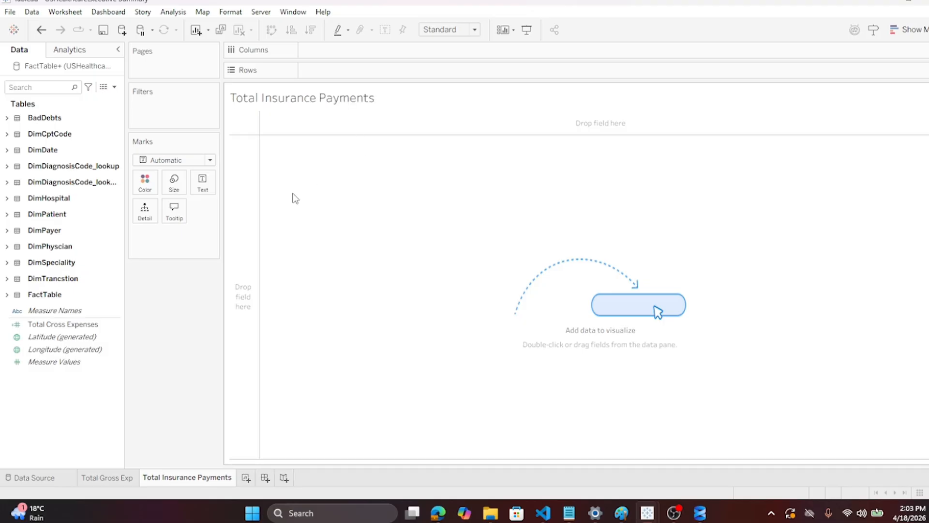
Create a calculated field named "Total Payments" that sums the Insurance Payment field
click(173, 12)
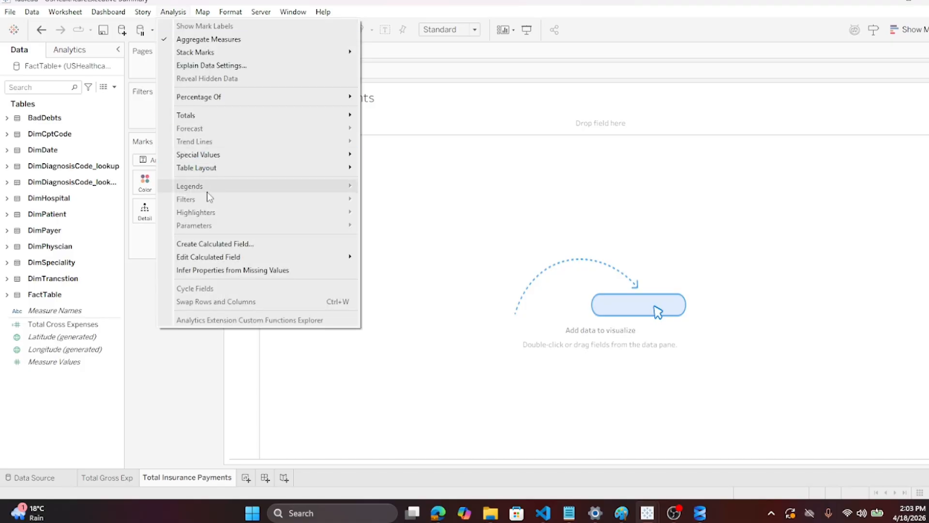
click(213, 243)
drag(805, 190, 515, 164)
text(Total Payments)
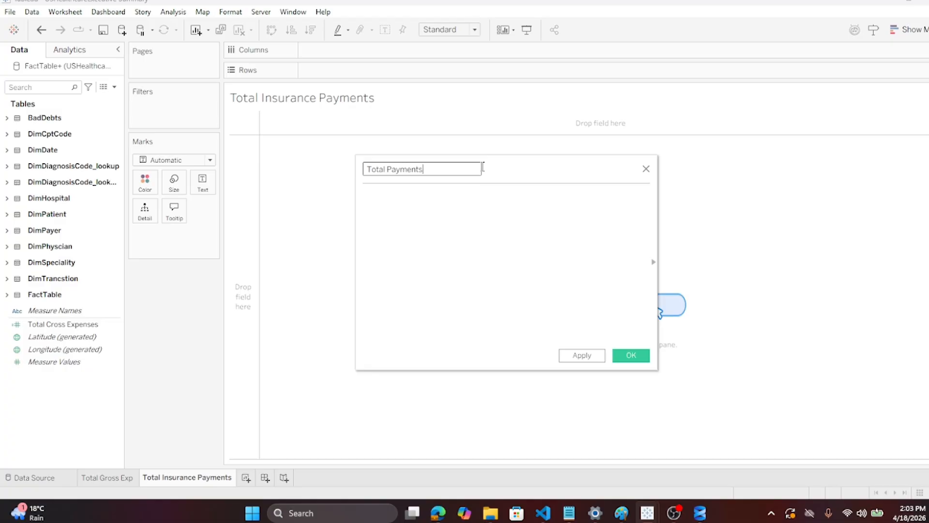
click(398, 199)
text(s)
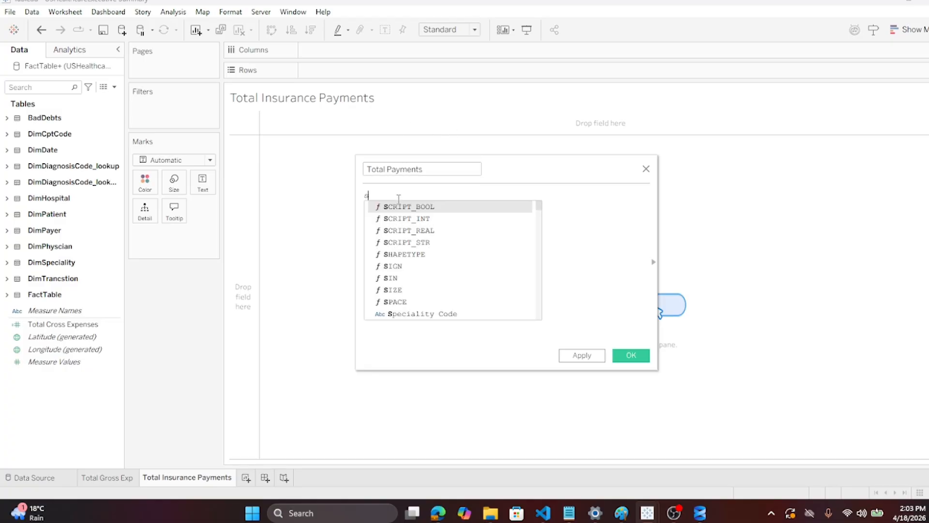
text(um()
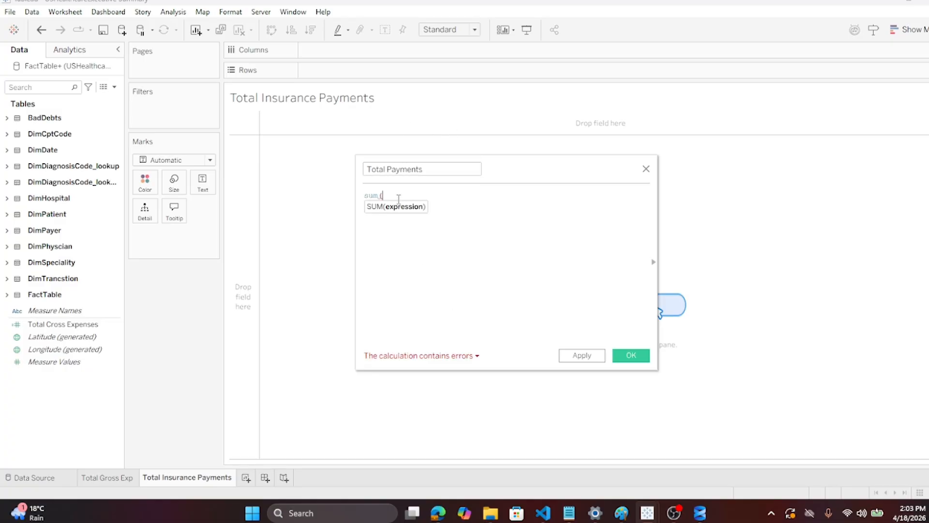
text(insu)
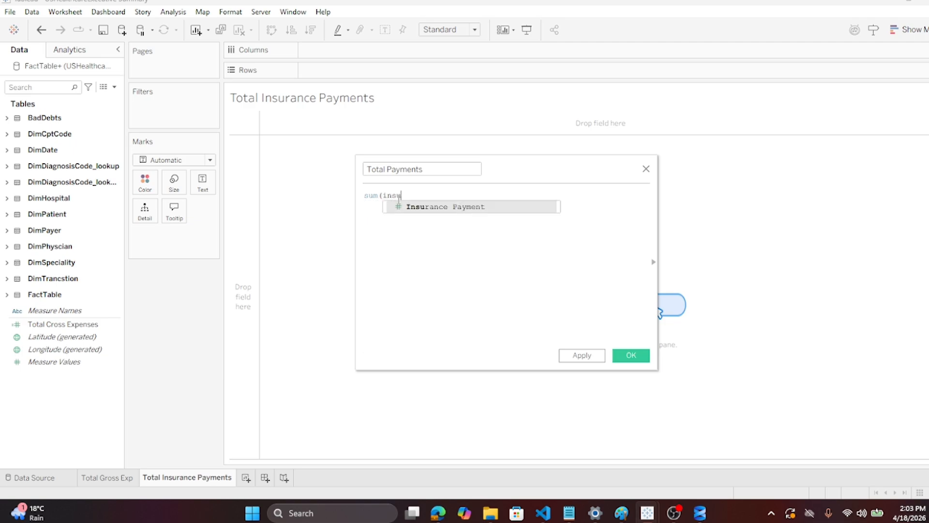
click(425, 207)
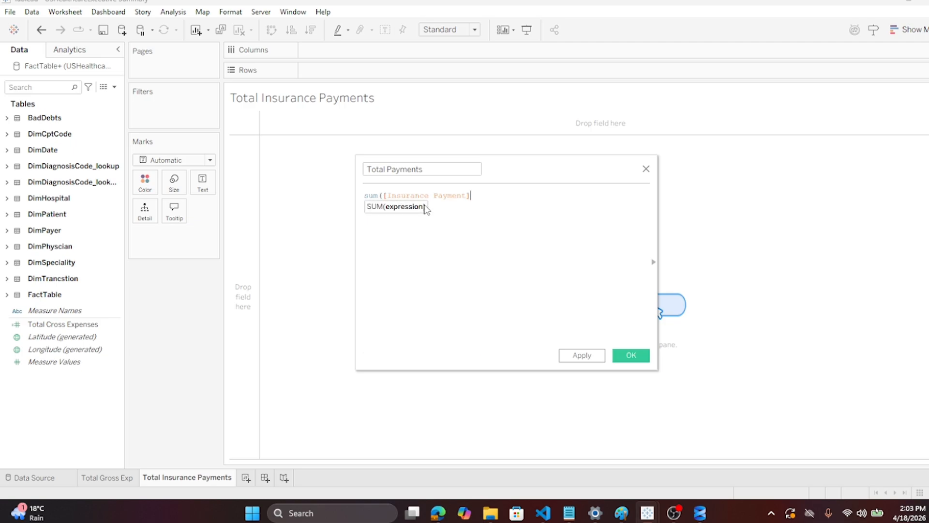
text())
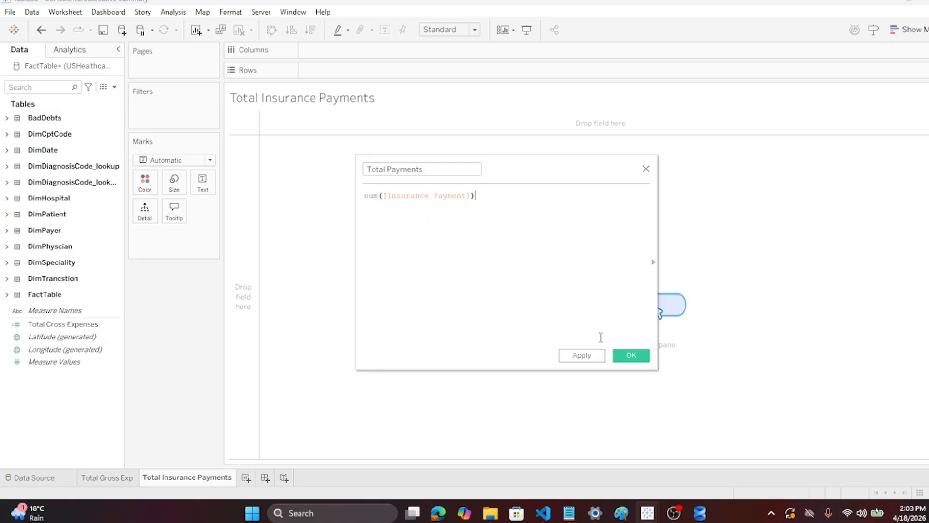
click(630, 356)
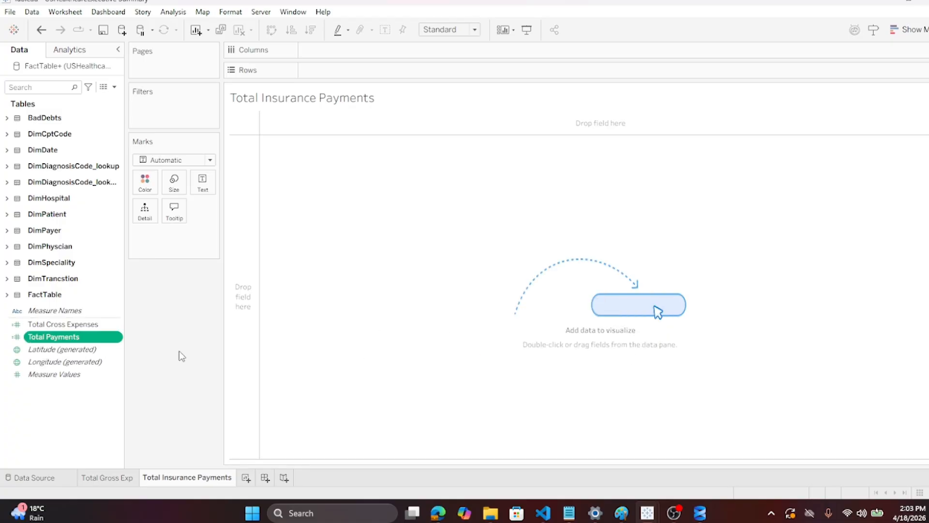
Show Total Payments as the sheet's text mark and hide the Total Insurance Payments title
drag(72, 337, 202, 183)
right_click(327, 98)
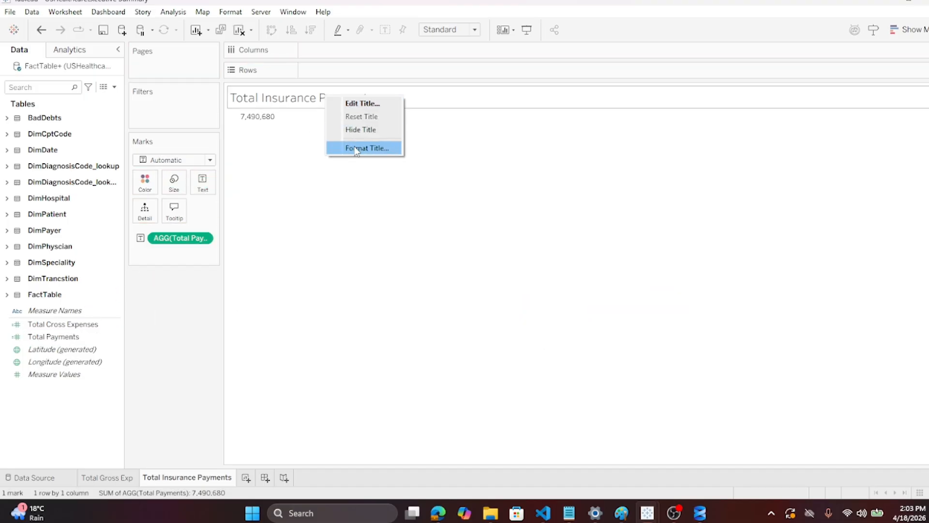
click(358, 129)
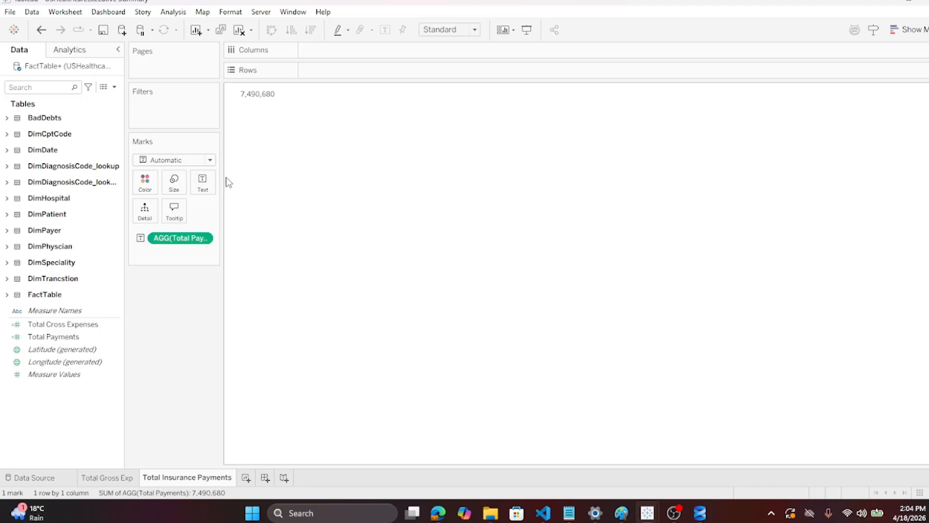
Add the line "Total Insurance Payments" above the value in the text label
click(205, 183)
click(305, 208)
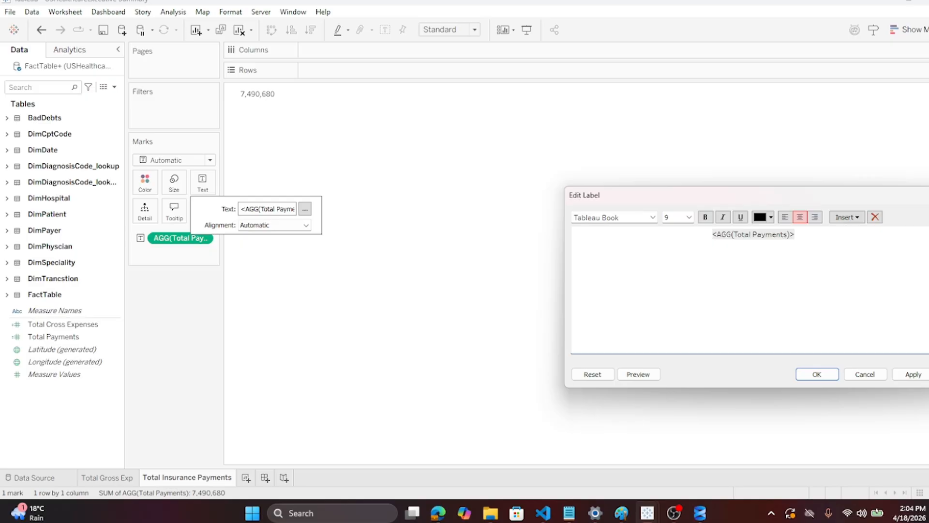
key(Return)
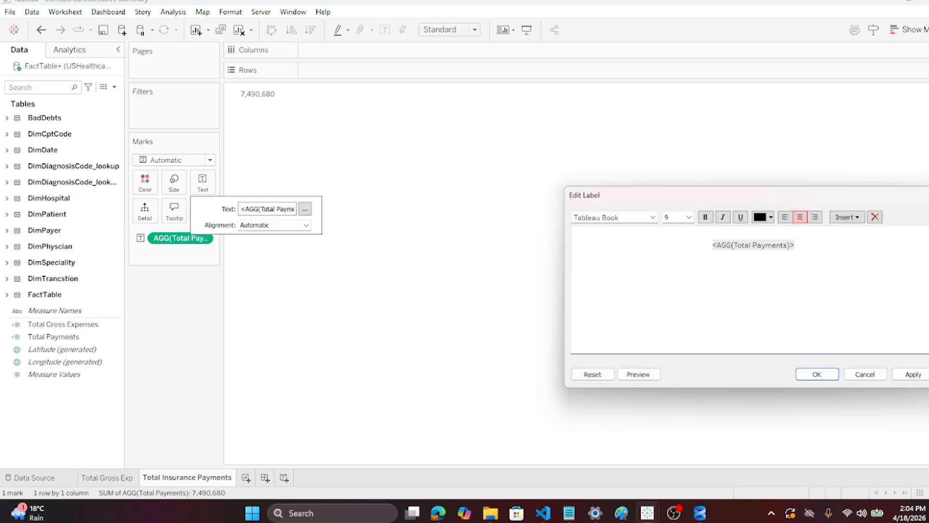
text(Total Insurance Payments)
click(817, 374)
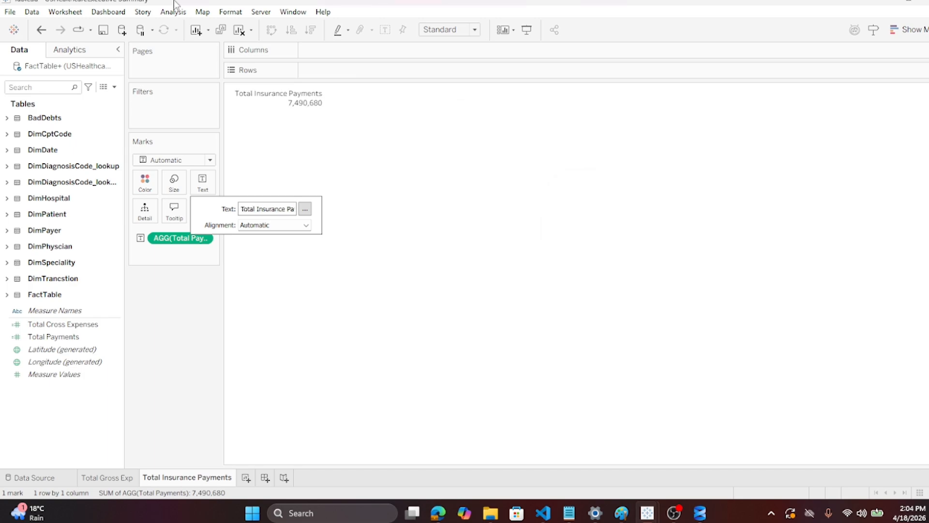
click(376, 148)
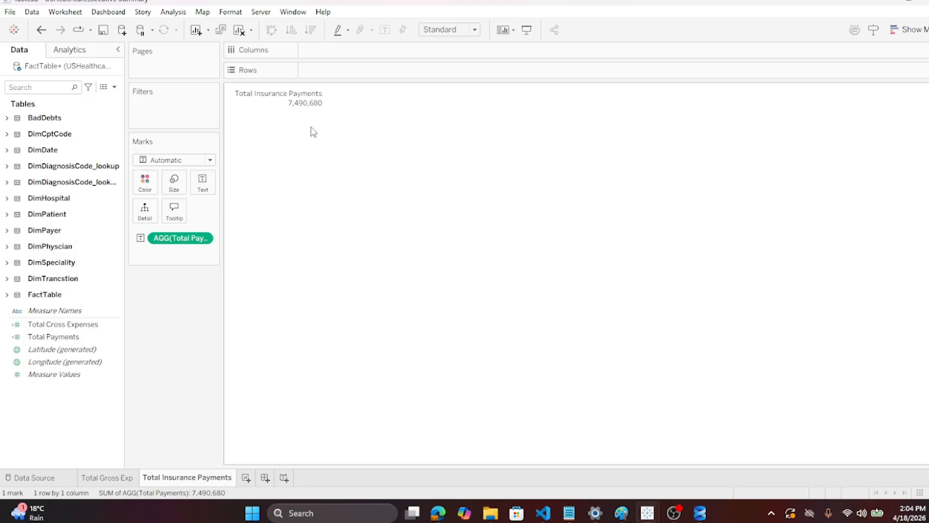
Format the Total Payments value as custom currency with display units in Millions (M)
right_click(188, 238)
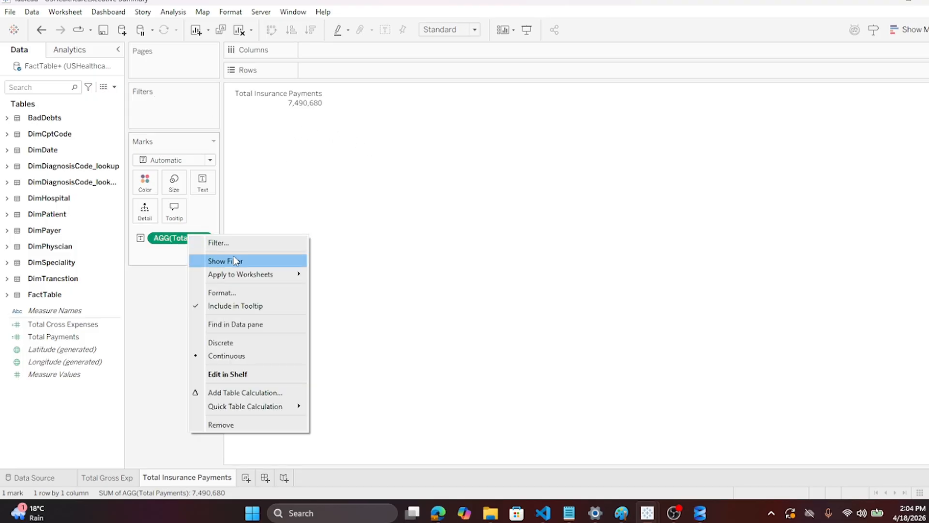
click(239, 292)
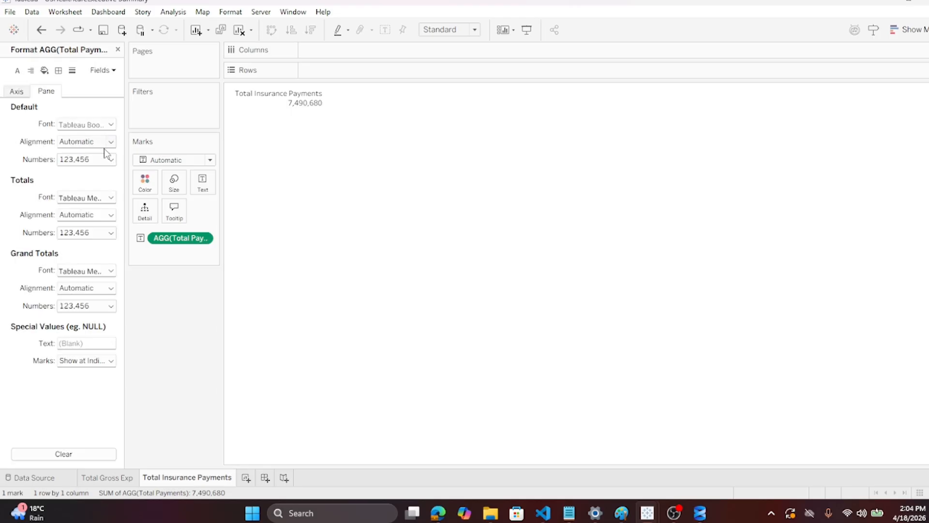
click(111, 160)
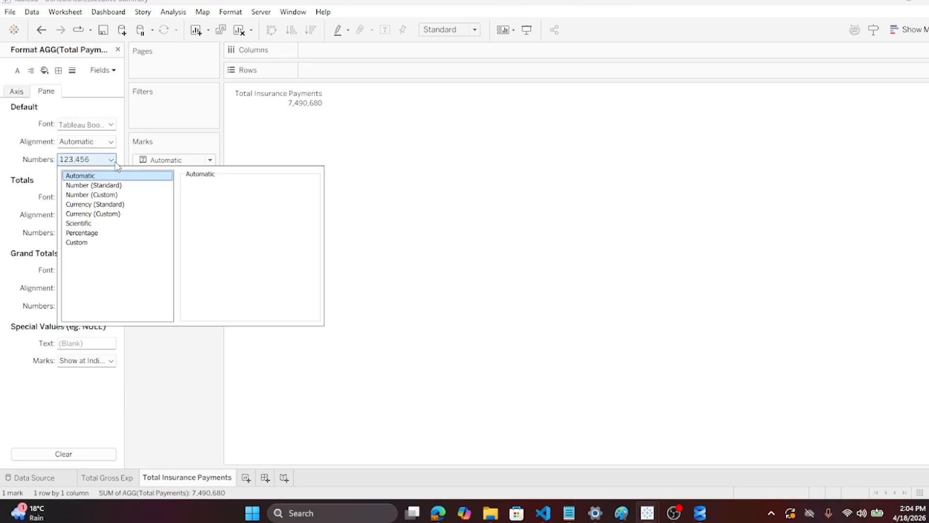
click(103, 214)
click(241, 229)
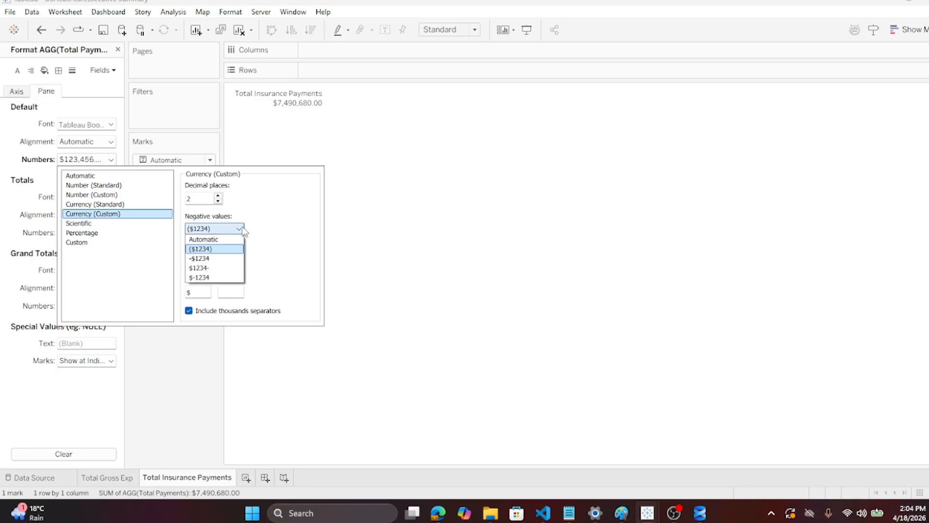
click(240, 230)
click(237, 260)
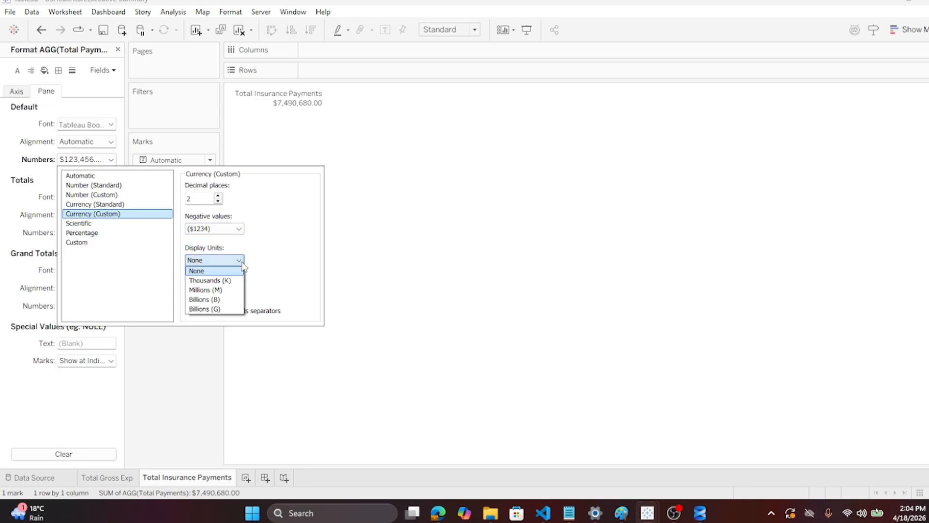
click(220, 290)
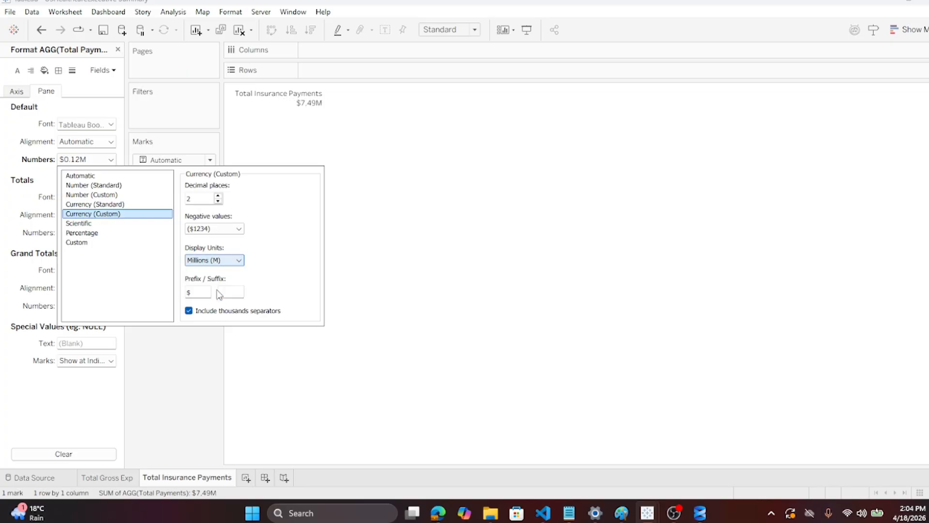
click(414, 259)
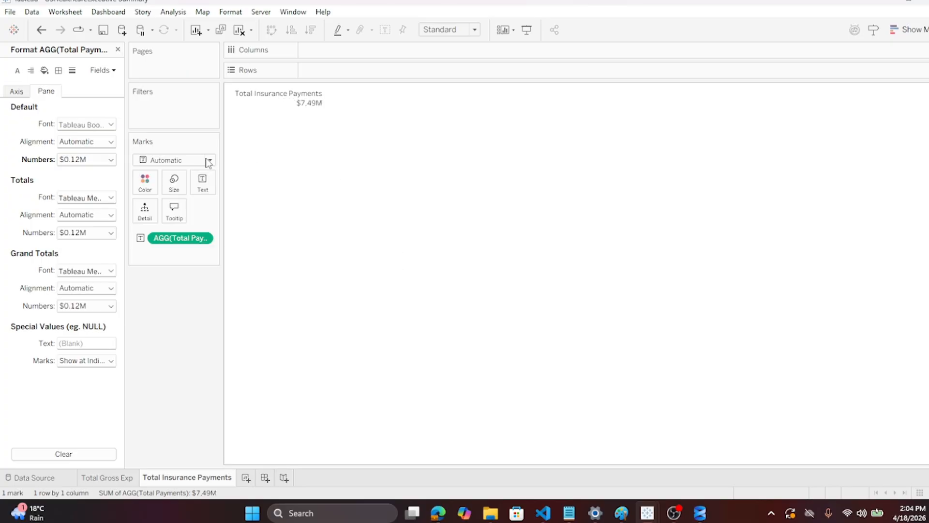
On the Total Gross Exp sheet, format the Total Cross Expenses value as custom currency in Millions (M), and save the workbook
click(100, 478)
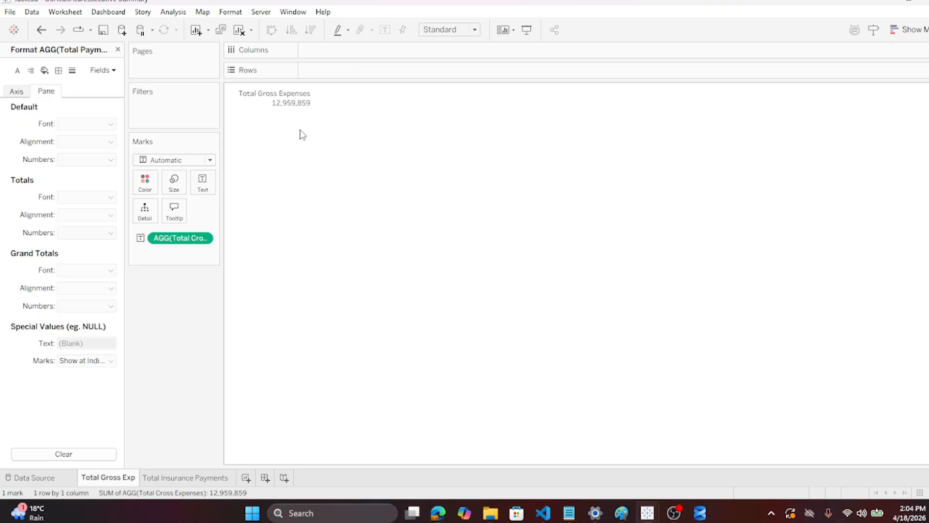
click(203, 237)
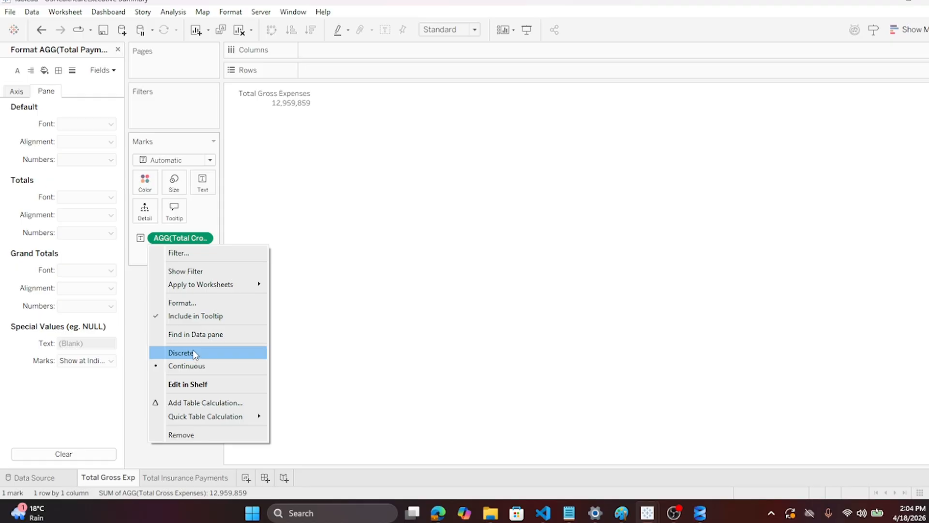
click(189, 303)
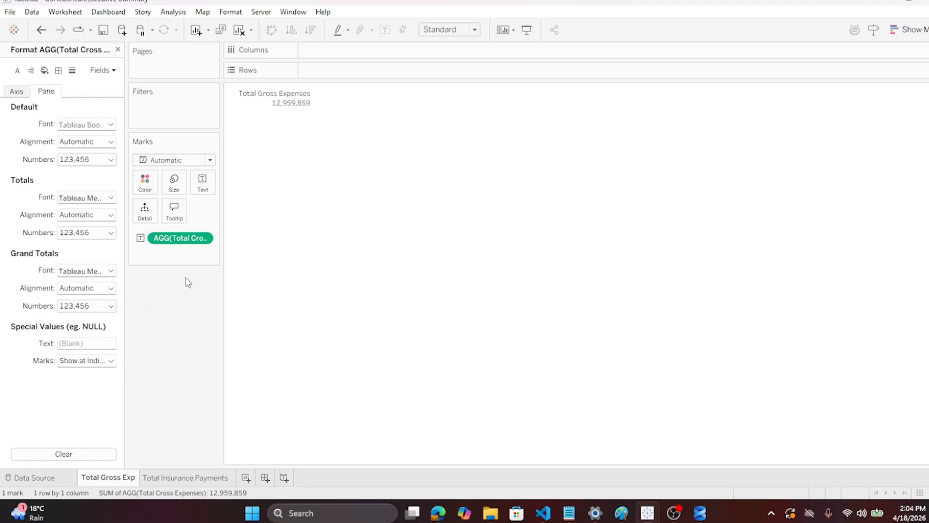
click(111, 160)
click(82, 215)
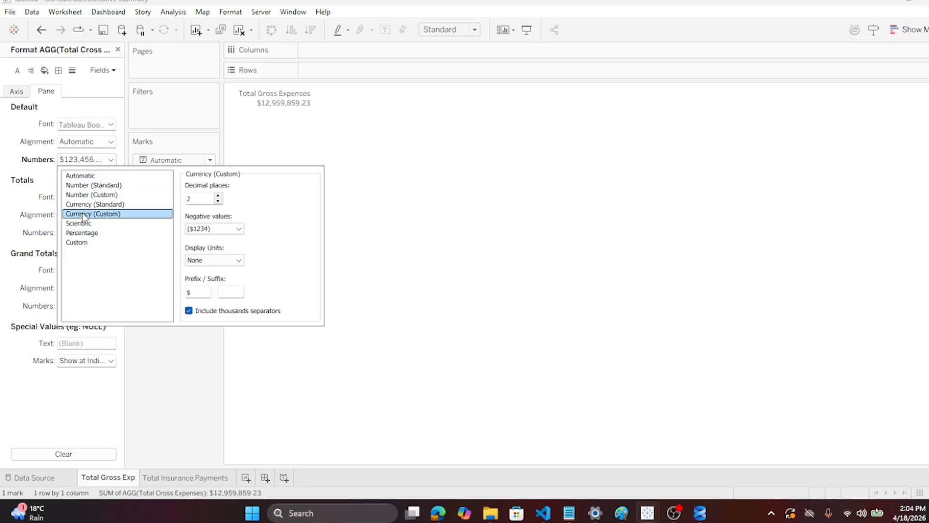
click(239, 261)
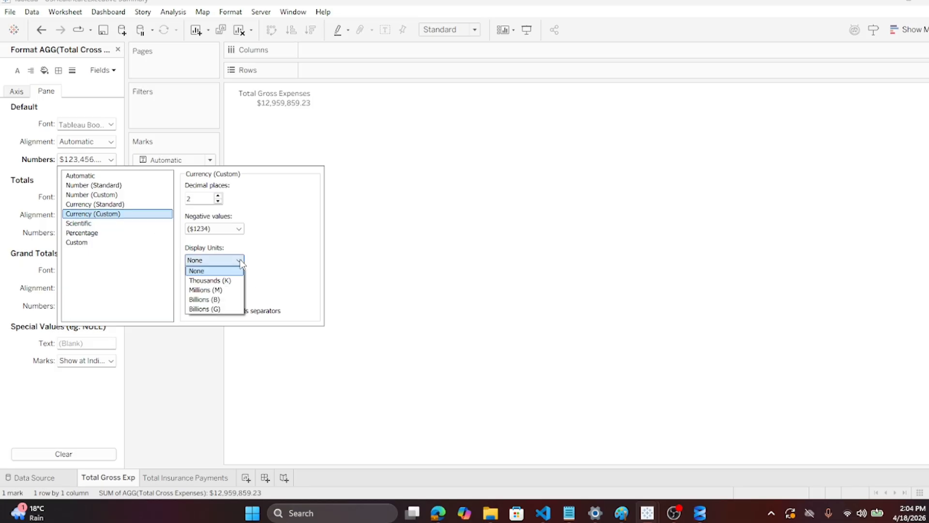
click(206, 289)
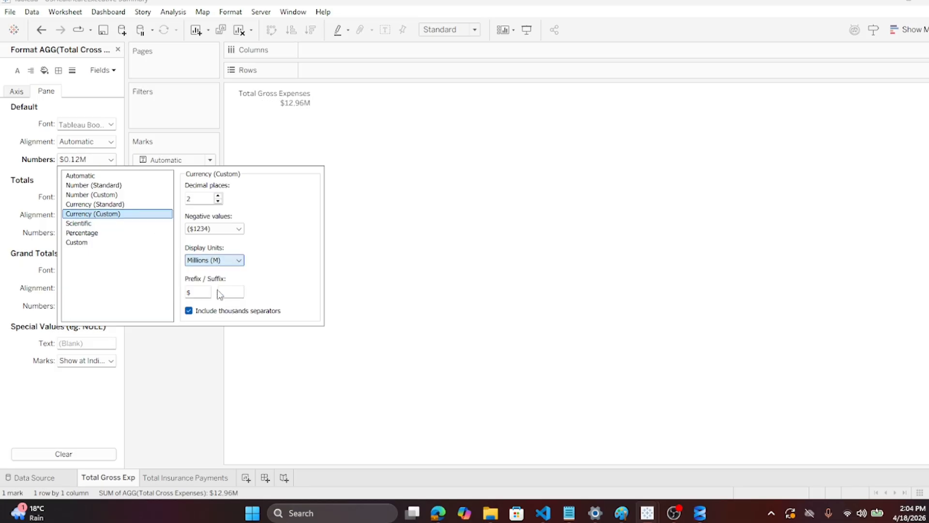
click(394, 261)
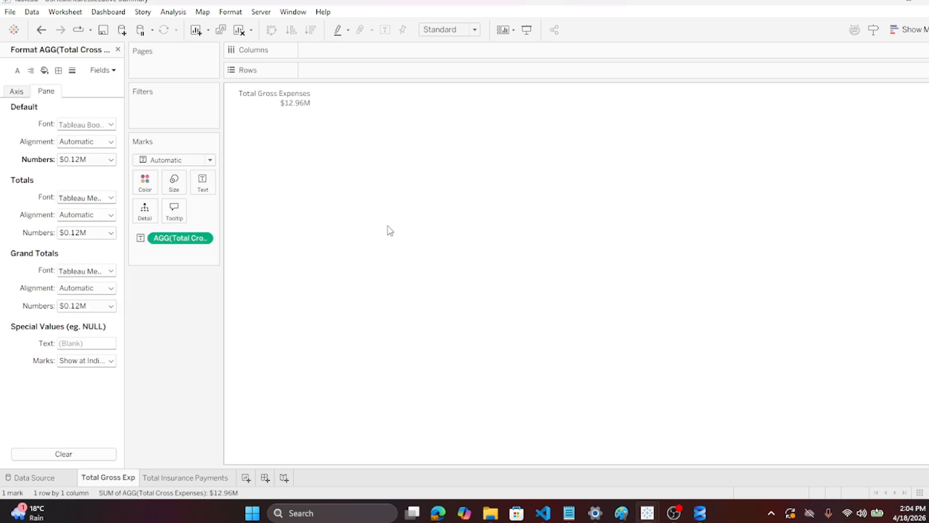
click(10, 12)
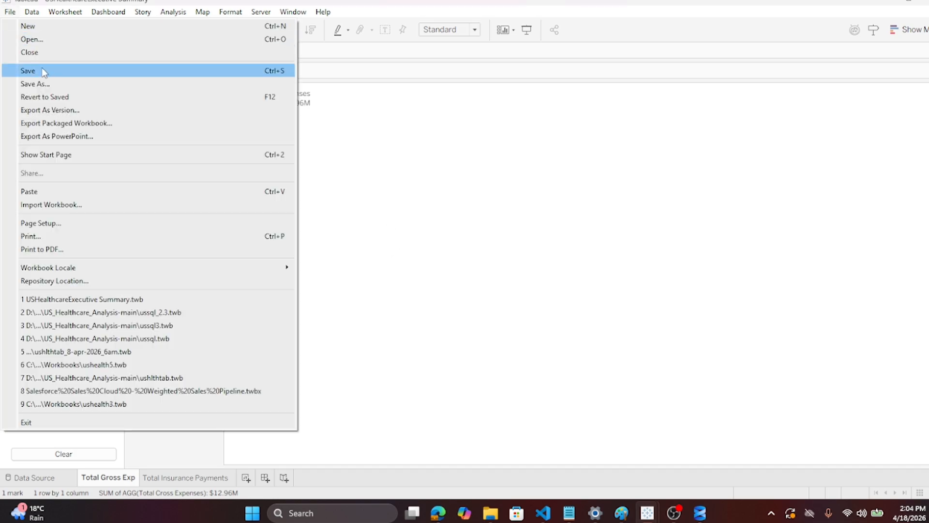
click(41, 69)
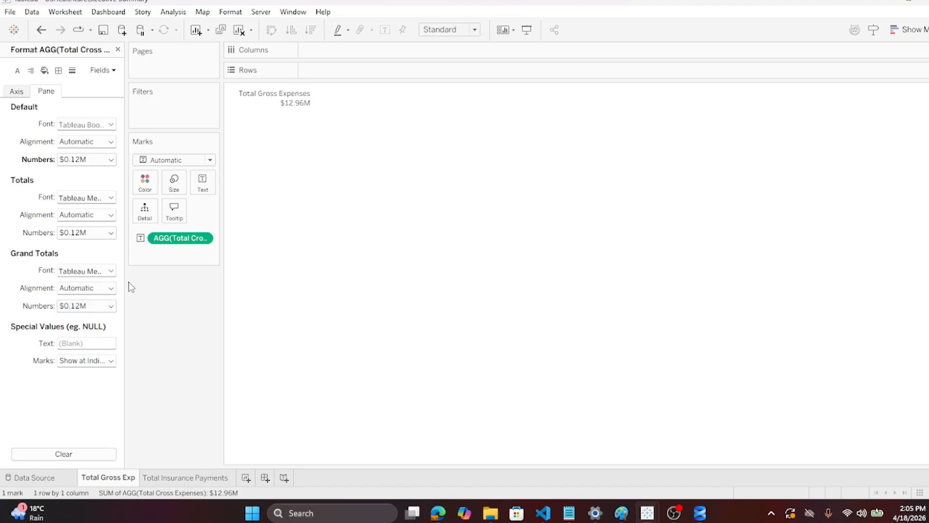
Add a new worksheet and name it "Total Patient Payments"
click(246, 478)
double_click(249, 477)
text(Total Pate)
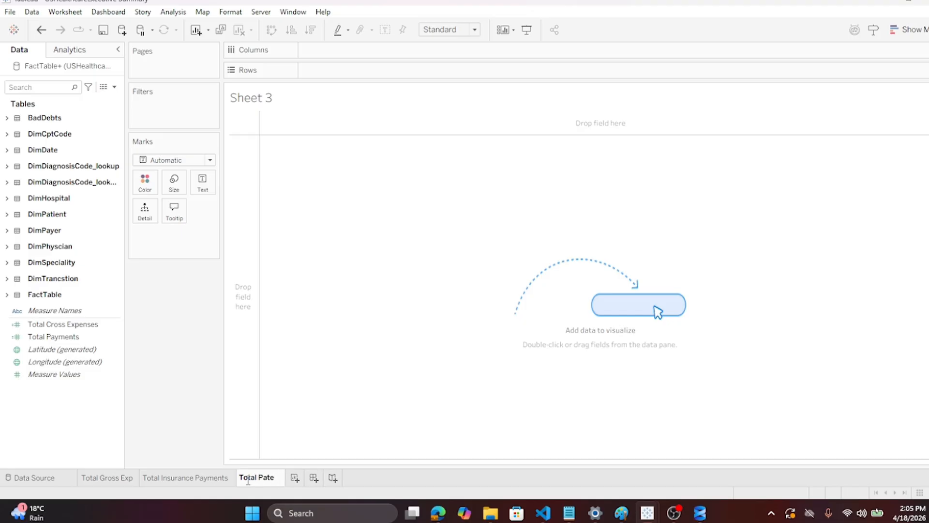
key(BackSpace)
text(ient Payments)
key(Return)
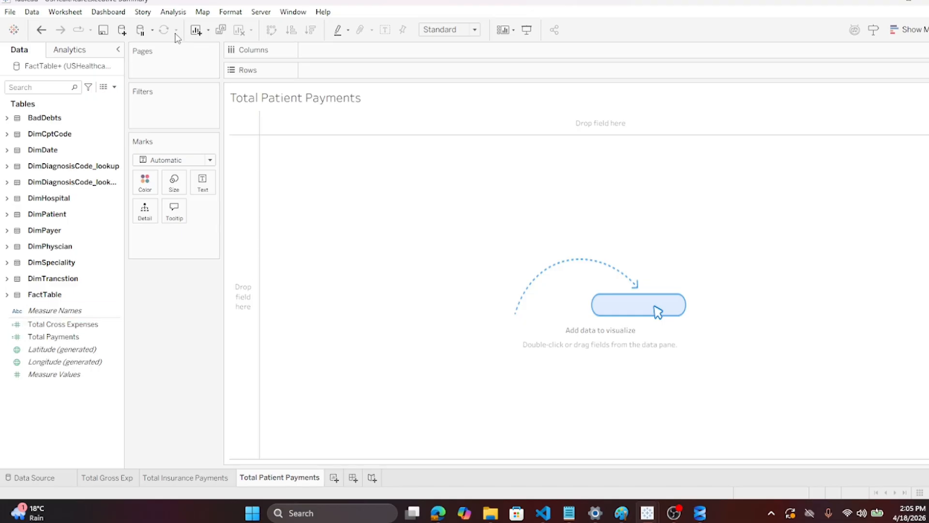
Create a calculated field named "Total Patient Payments" with the formula sum([Patient Payment])
click(178, 14)
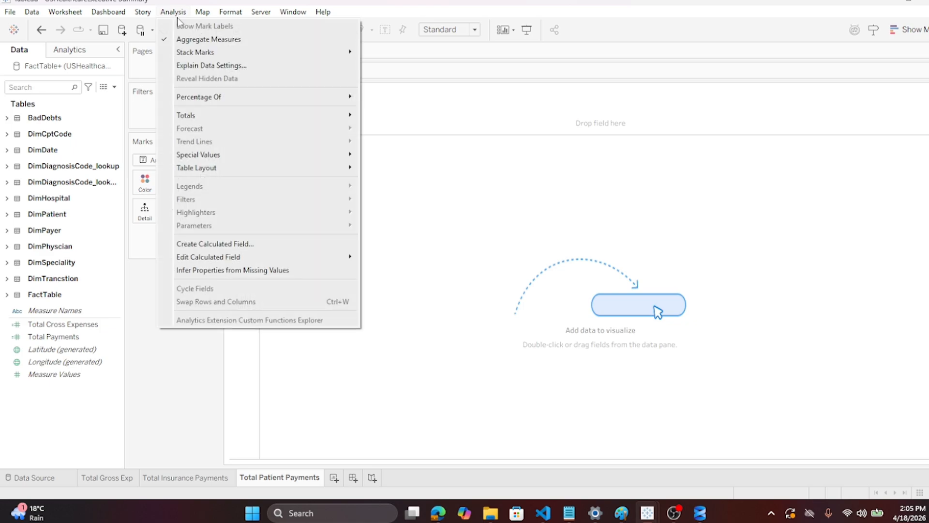
click(194, 244)
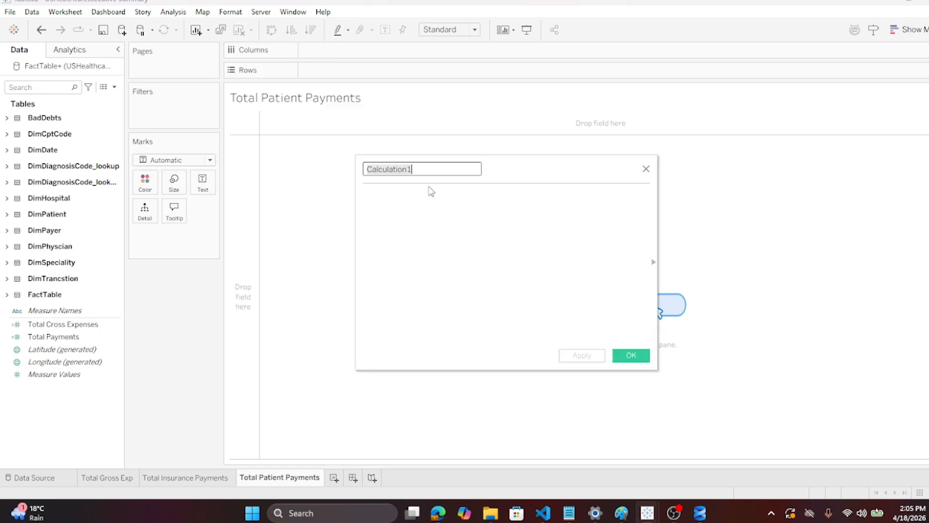
text(Total P)
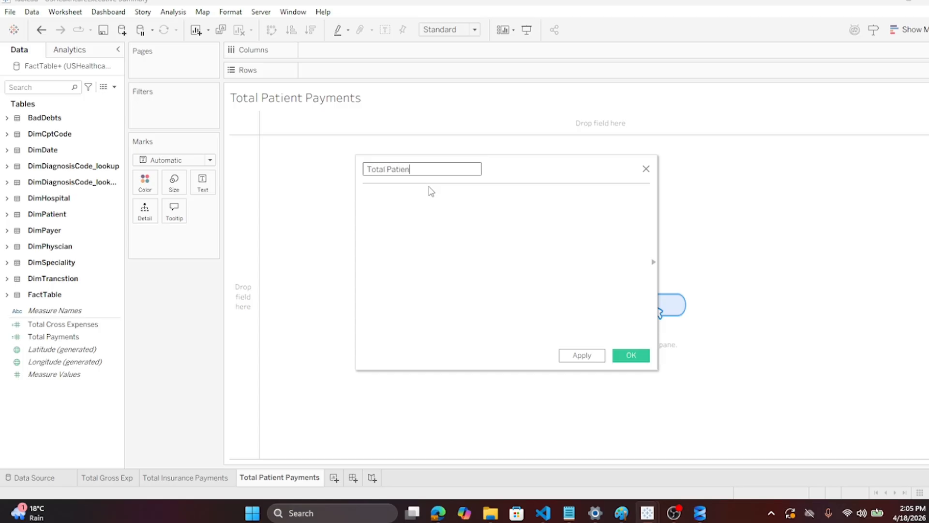
text(atient Payments)
click(420, 208)
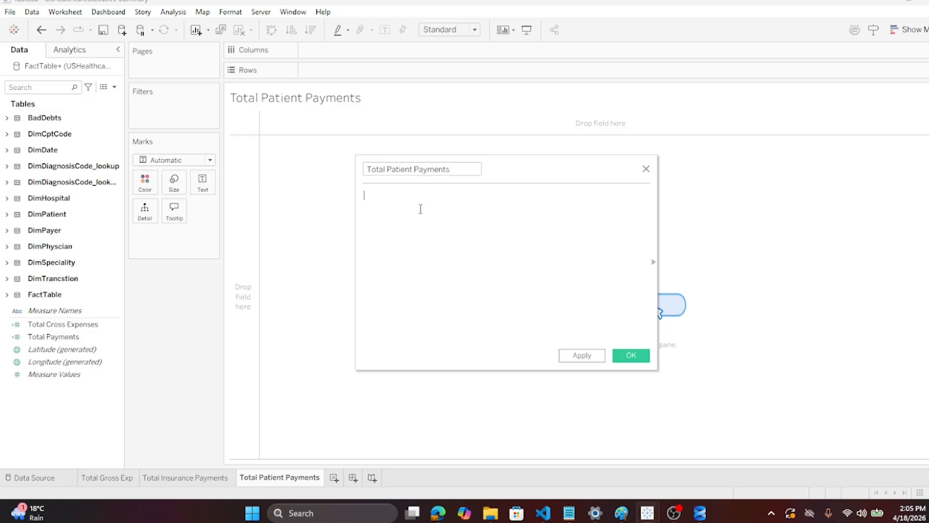
text(sum()
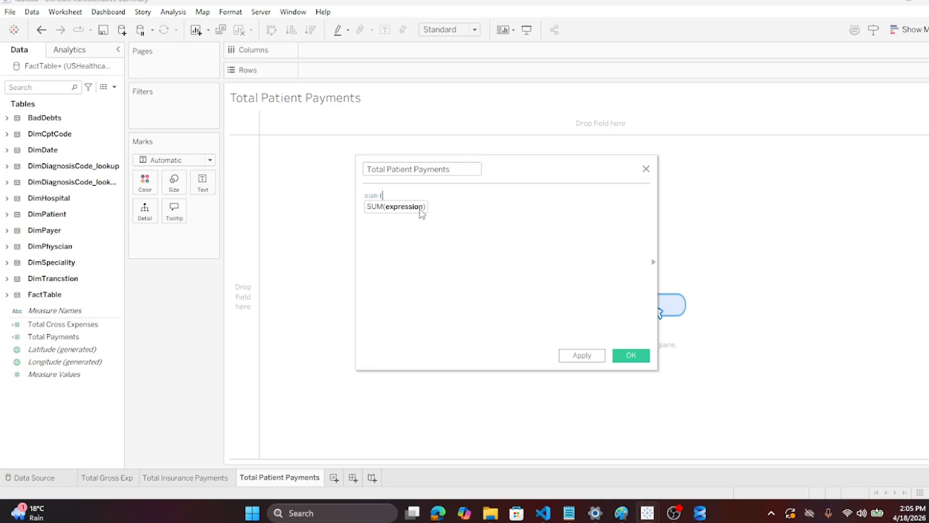
text(p)
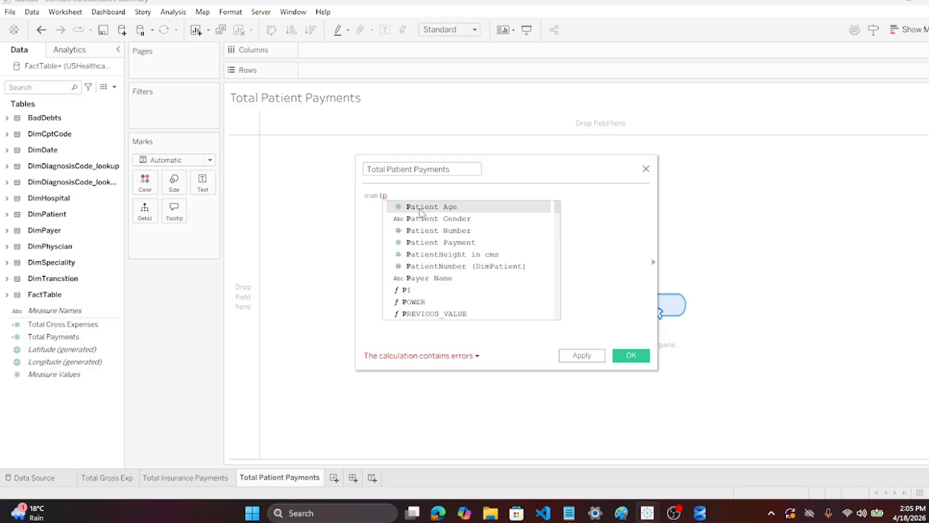
text(a)
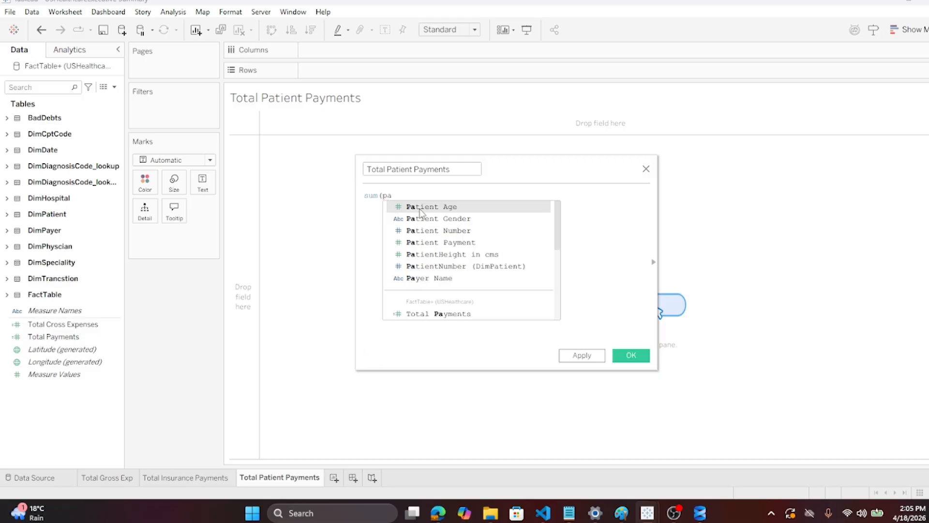
text(tient)
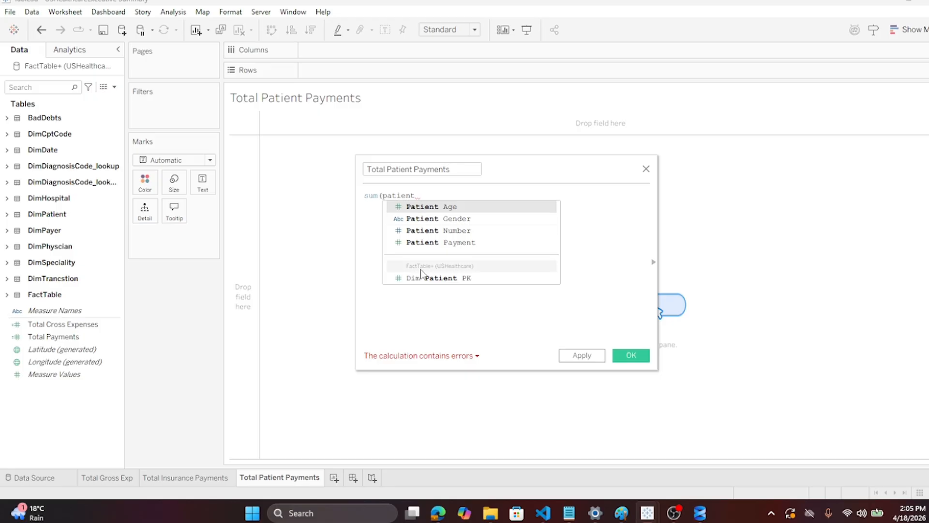
click(432, 243)
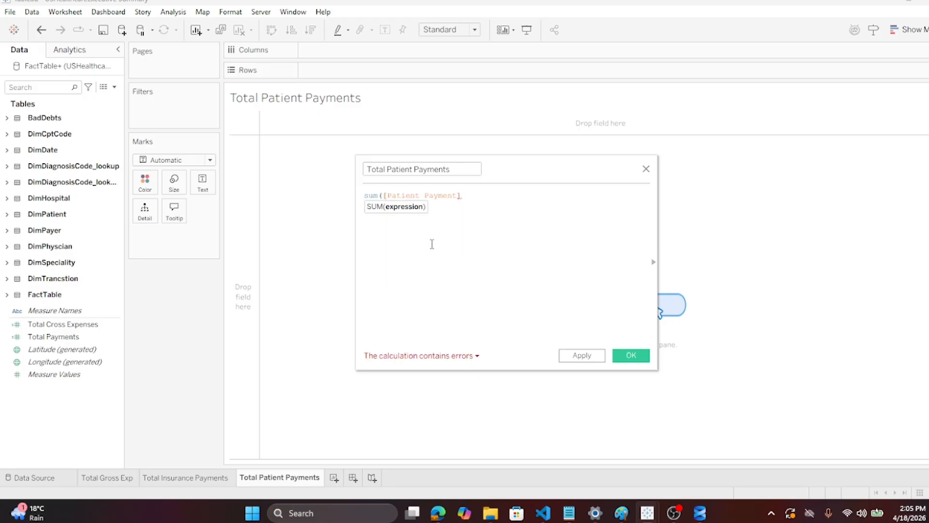
text())
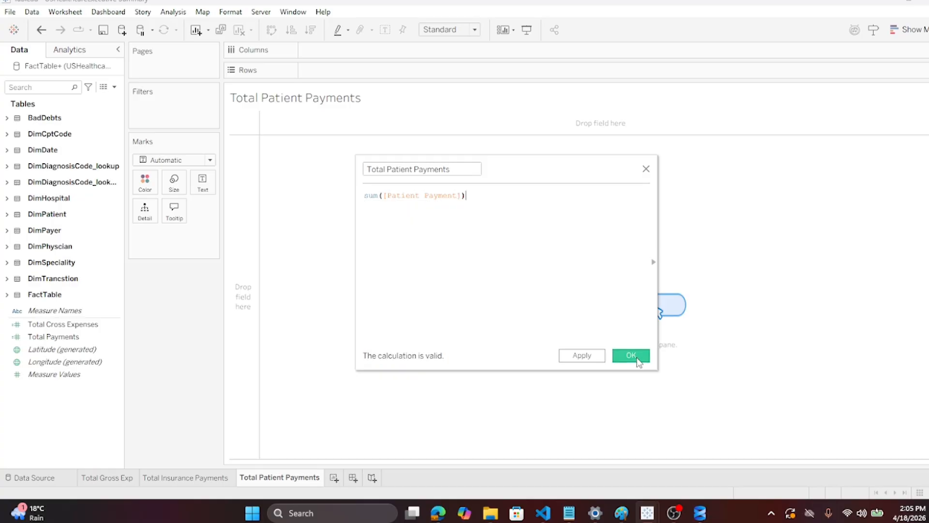
click(632, 355)
Show the Total Patient Payments measure as text on the sheet and hide the sheet title
drag(54, 336, 193, 186)
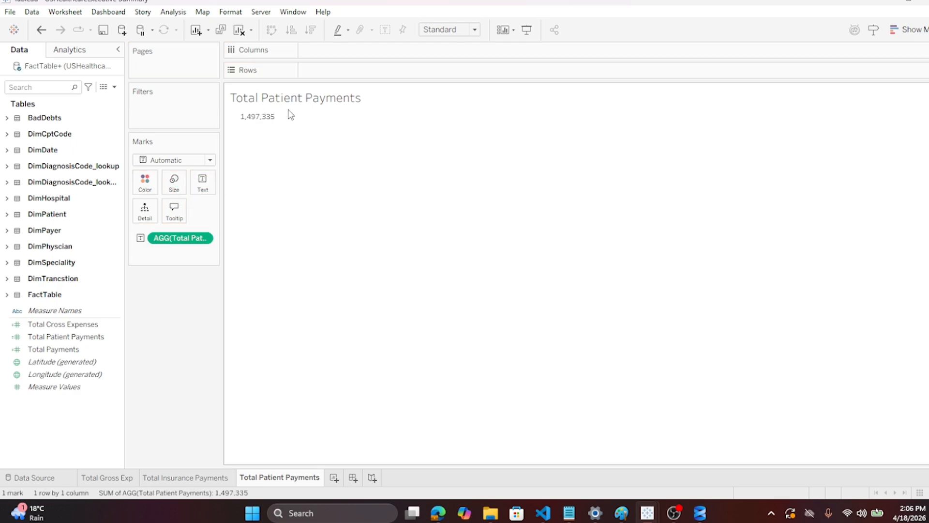
right_click(293, 98)
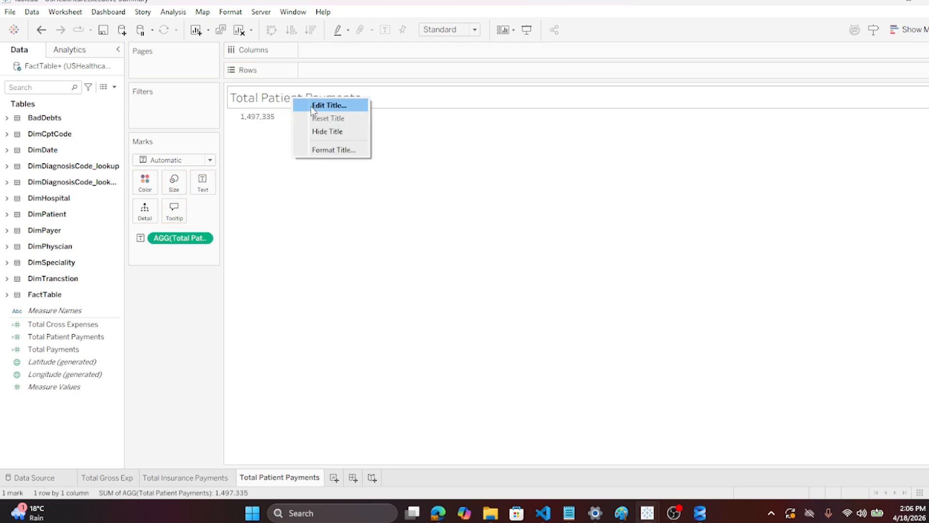
click(321, 132)
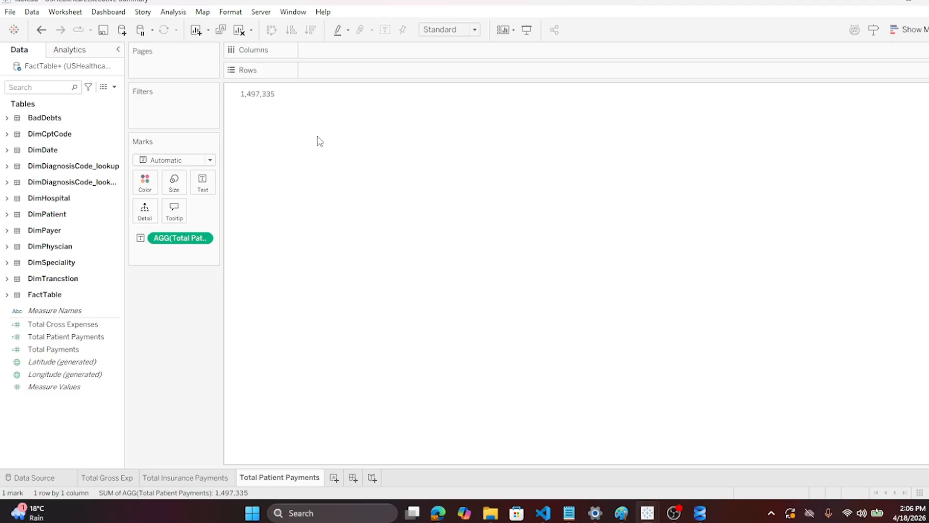
Add the line "Total Patient Payments" above the value in the text label
click(208, 188)
click(305, 209)
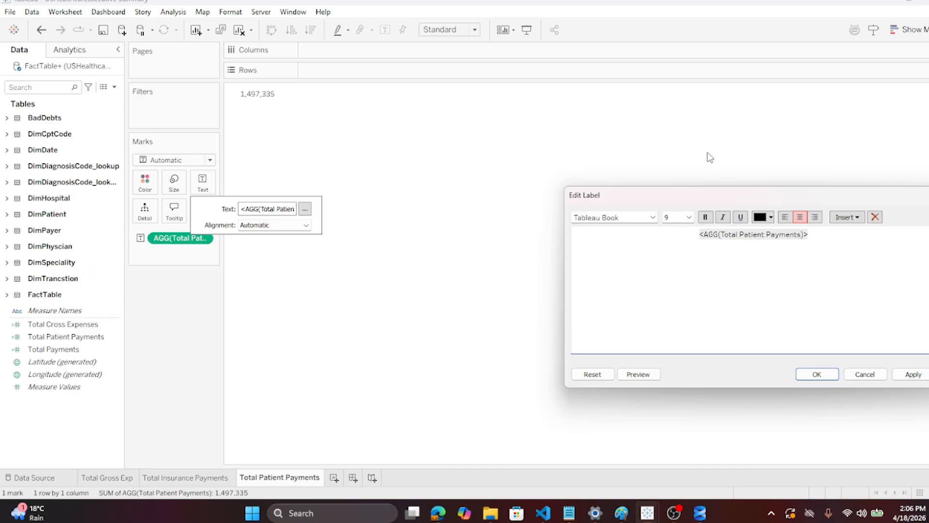
key(Return)
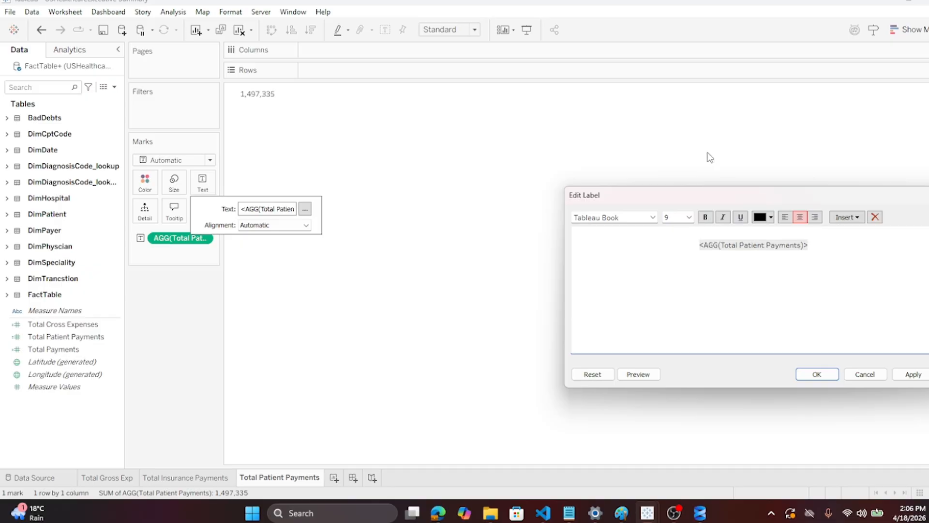
text(Toy)
key(BackSpace)
key(BackSpace)
text(otal Patient Pau)
key(BackSpace)
text(yments)
click(818, 374)
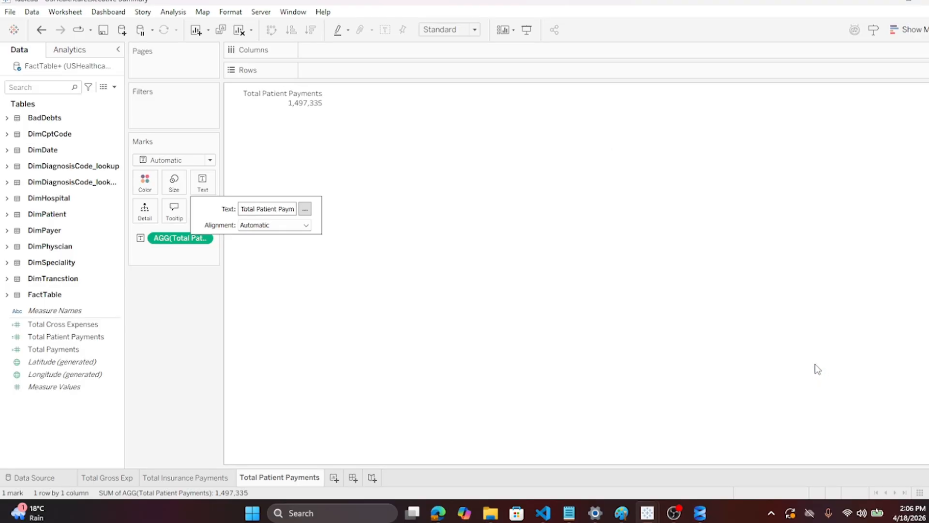
click(354, 239)
Format the Total Patient Payments value as custom currency with display units in Millions (M)
right_click(208, 238)
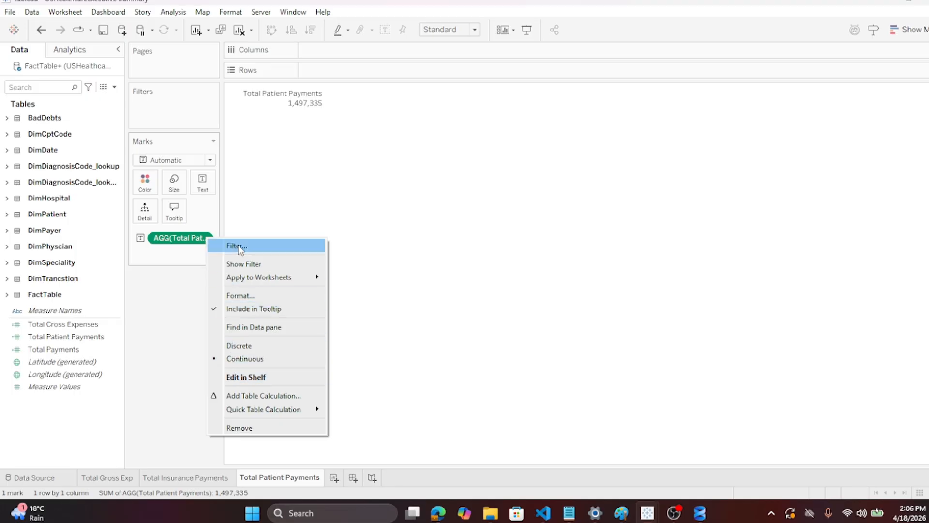
click(241, 295)
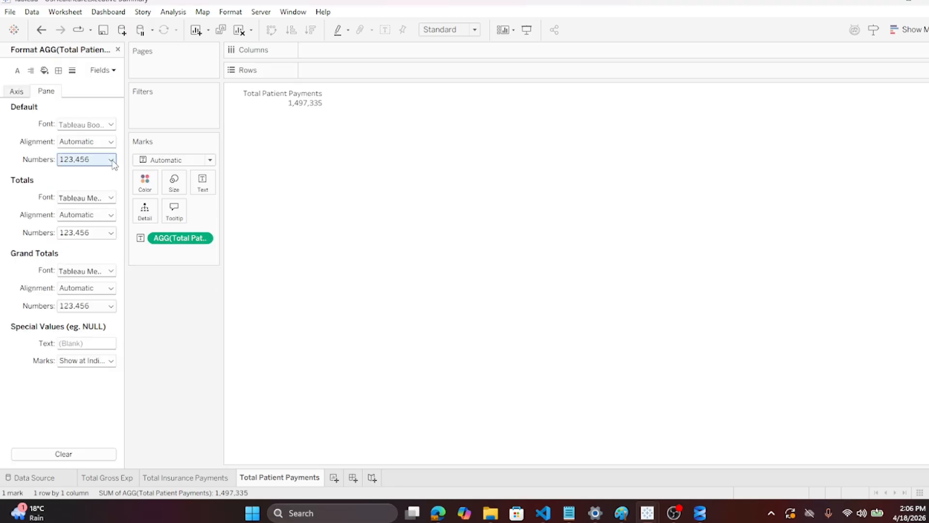
click(112, 161)
click(82, 214)
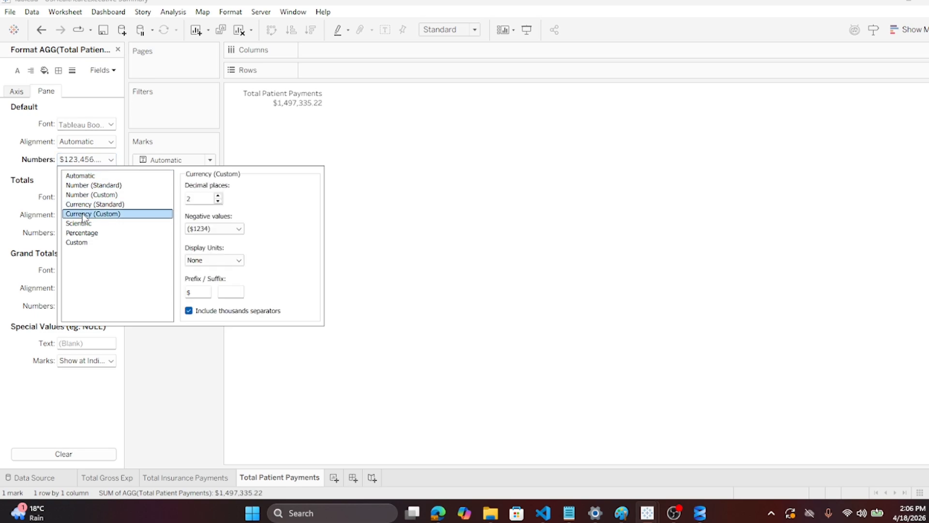
click(239, 260)
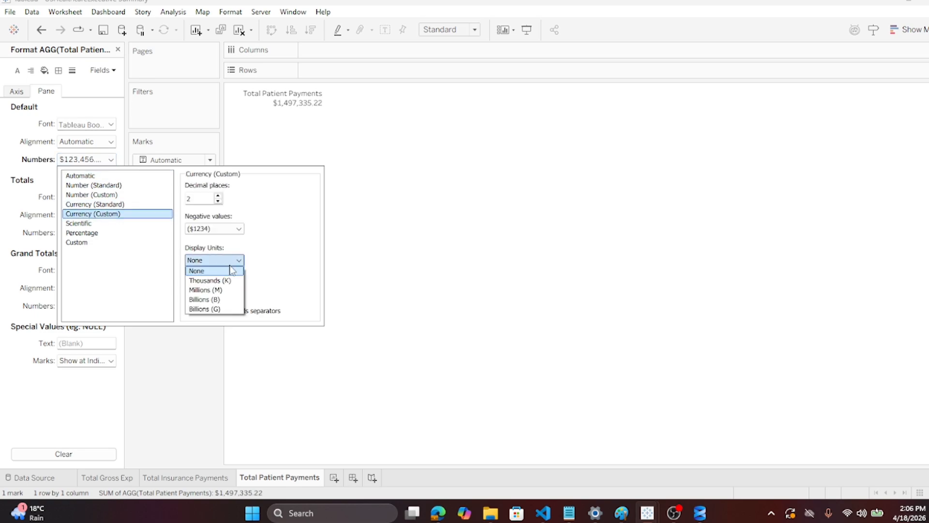
click(212, 291)
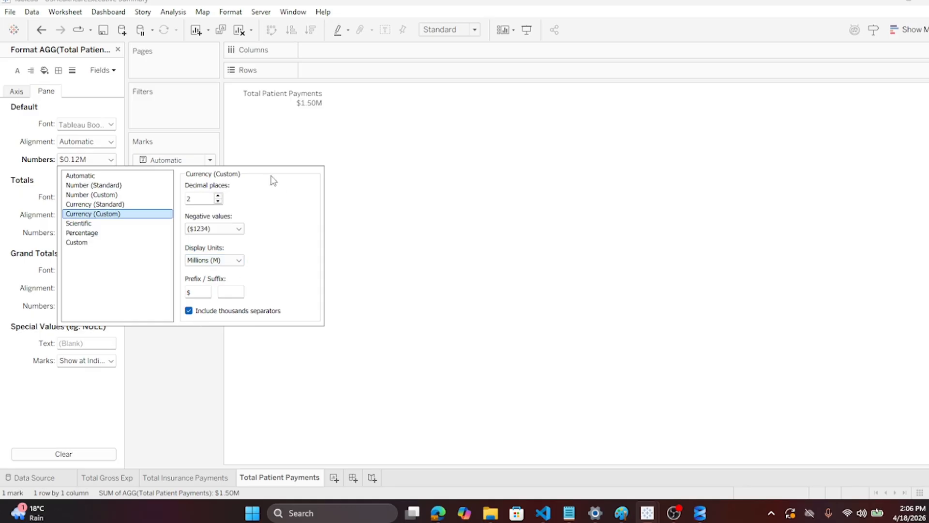
click(461, 234)
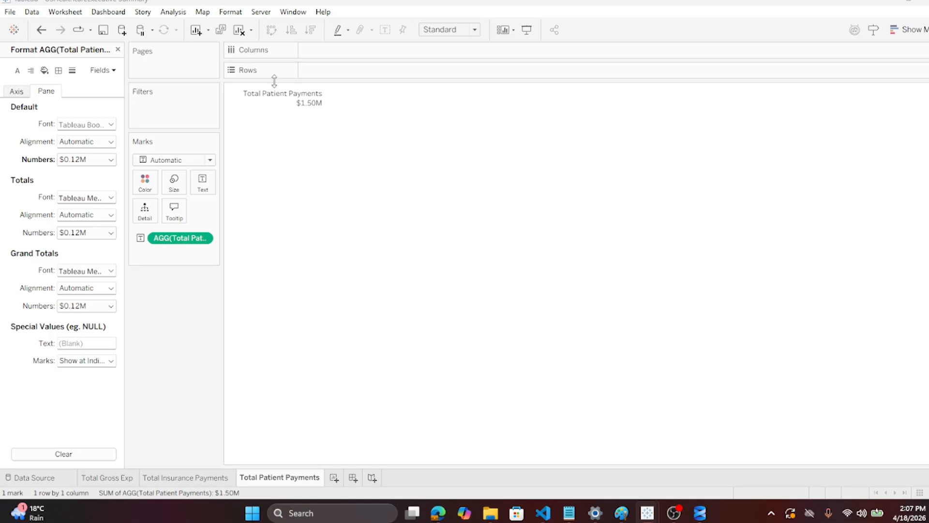
mouse_move(272, 106)
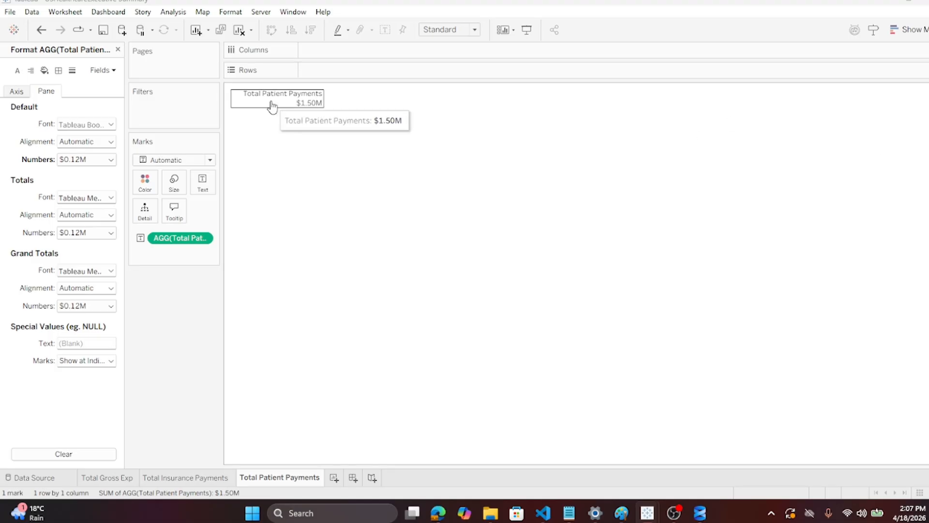
right_click(182, 238)
click(215, 297)
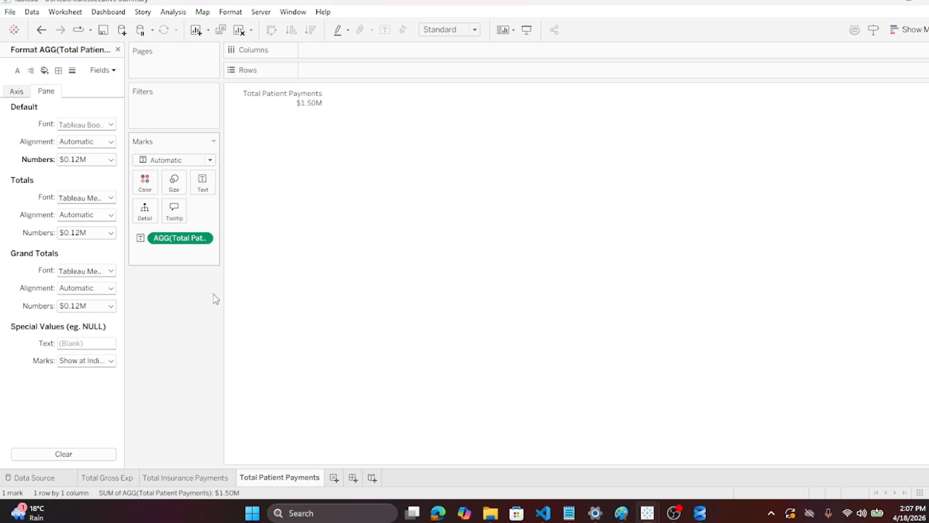
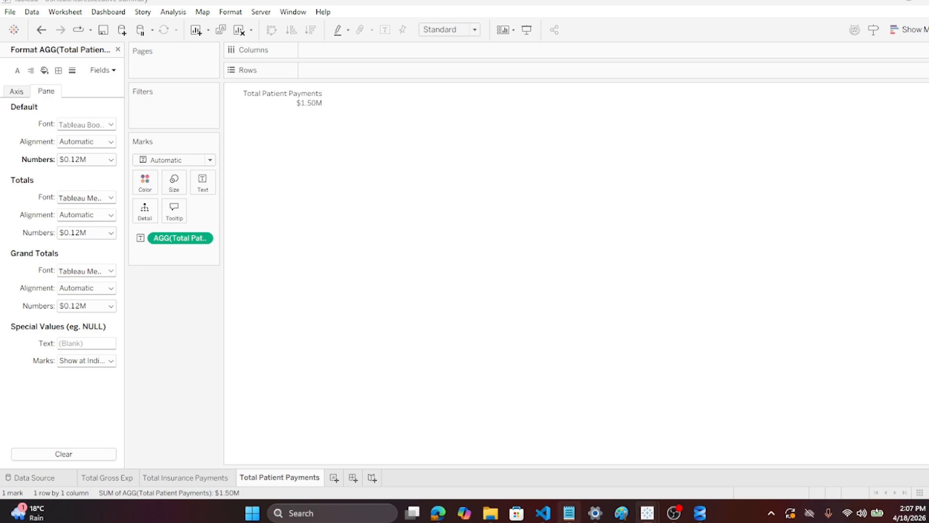
On the Total Gross Exp sheet, filter DimDate's Year to the range 2,020 to 2,020, with Show set to All Values in Database
click(125, 481)
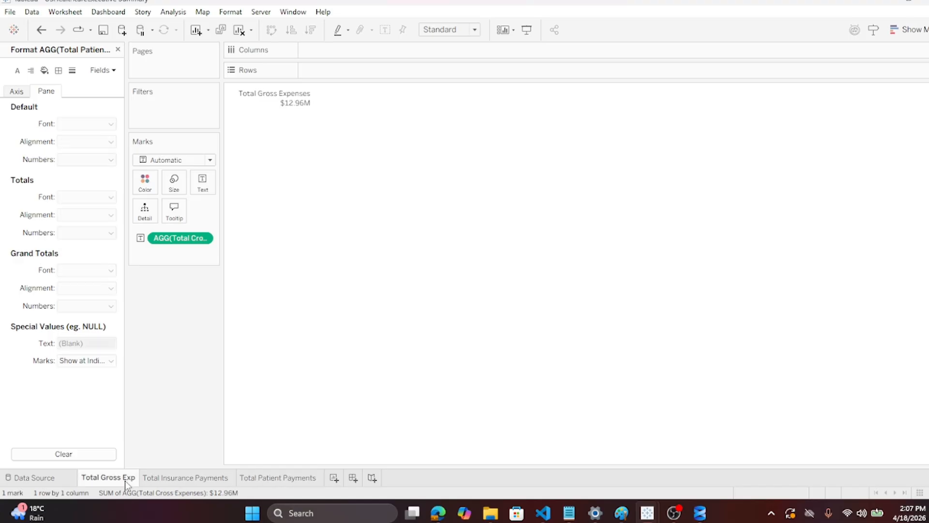
mouse_move(281, 105)
click(118, 49)
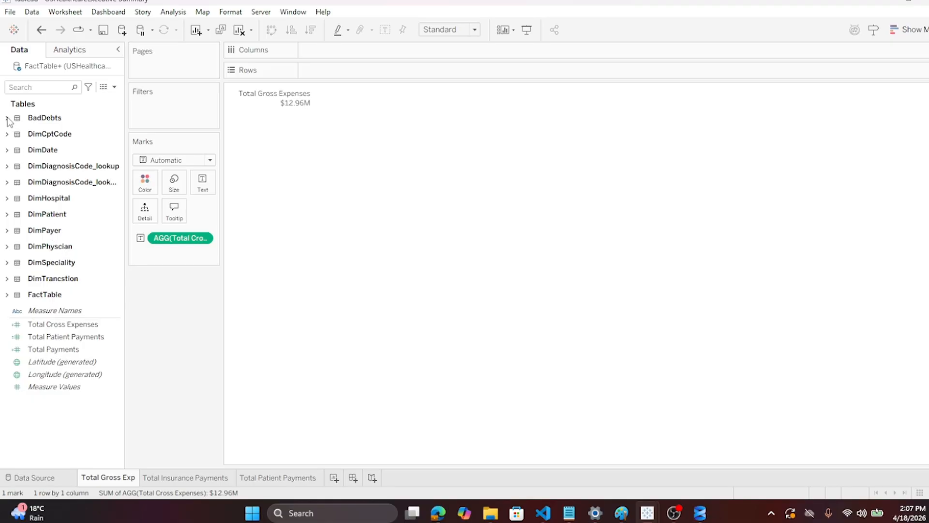
click(8, 150)
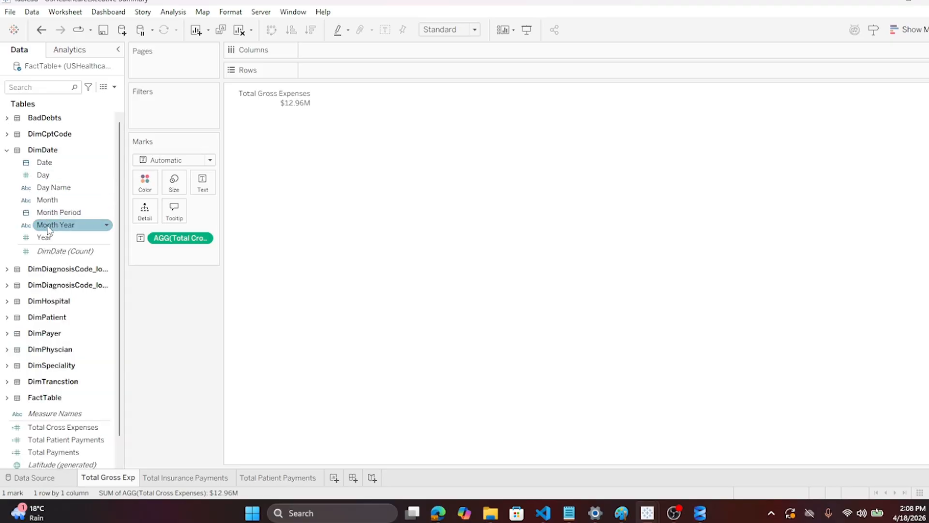
drag(47, 236, 152, 111)
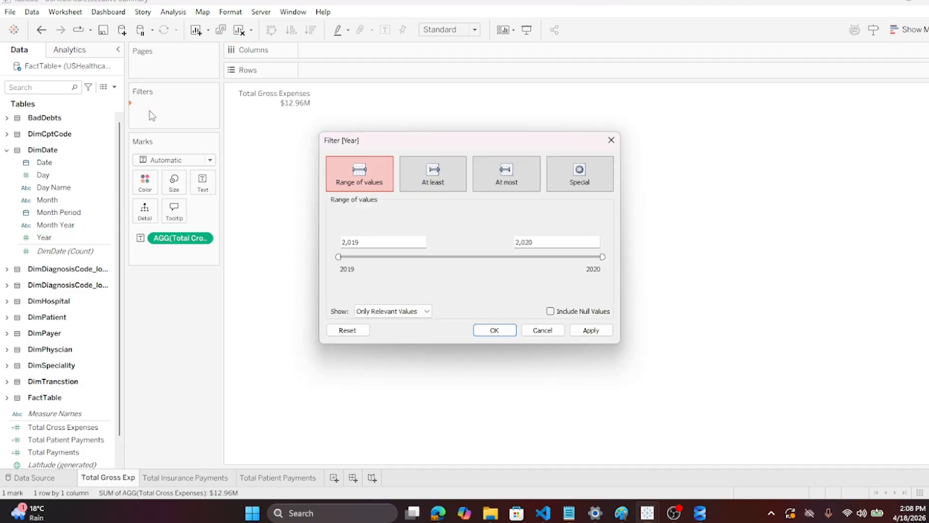
double_click(368, 239)
text(020)
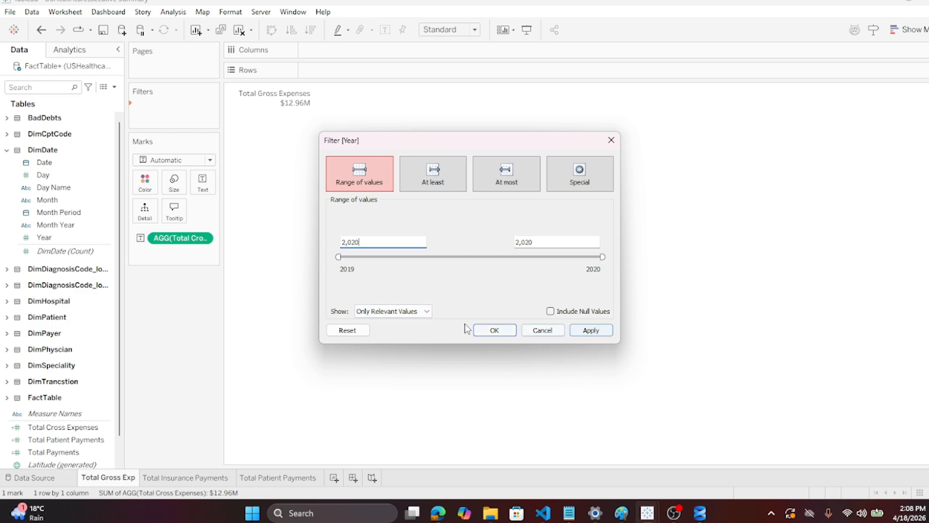
click(427, 313)
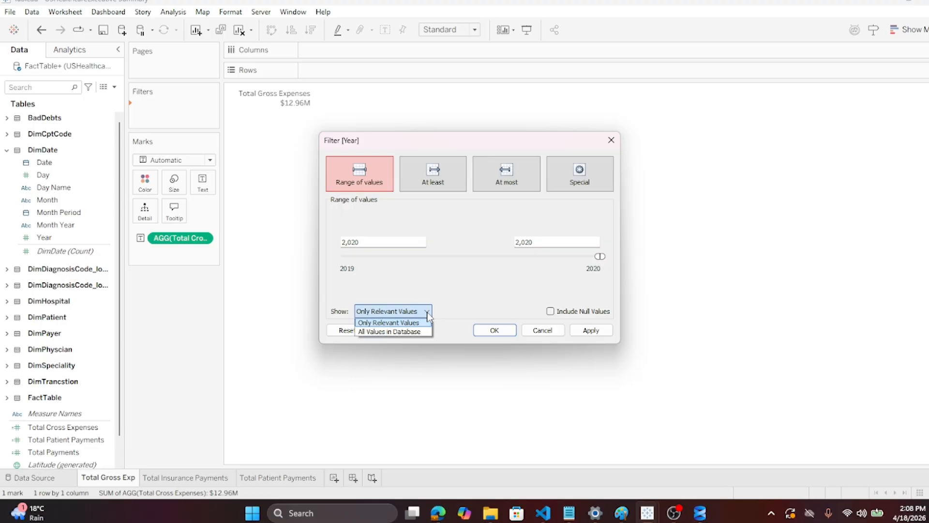
click(417, 332)
click(591, 331)
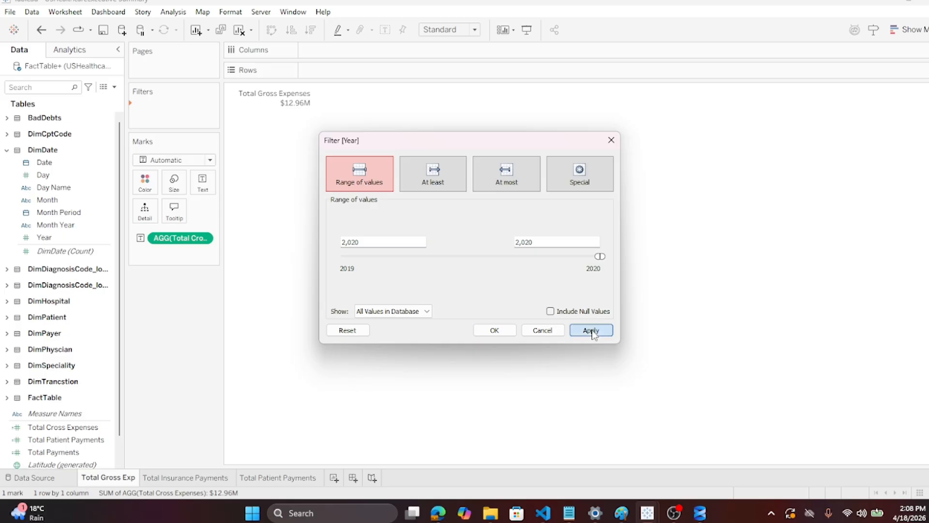
click(499, 336)
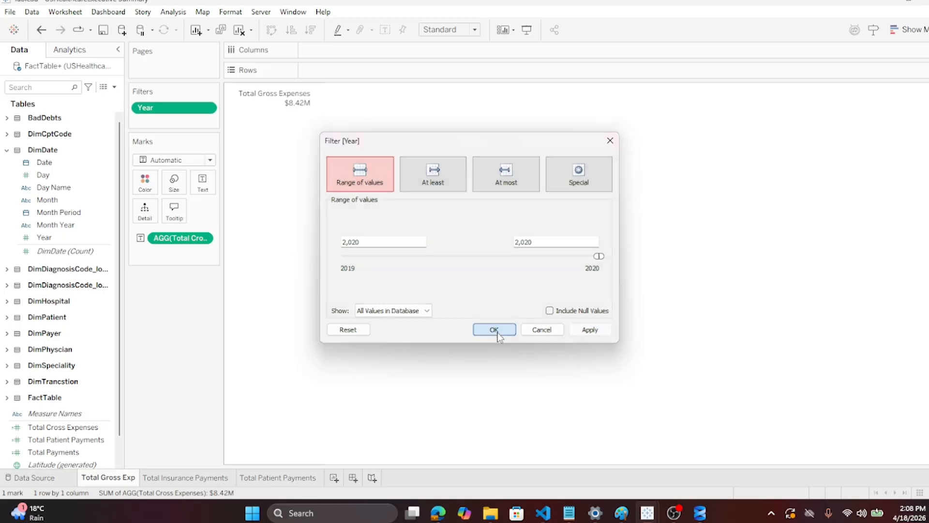
Check the values and filters on the Total Insurance Payments and Total Patient Payments sheets
click(172, 478)
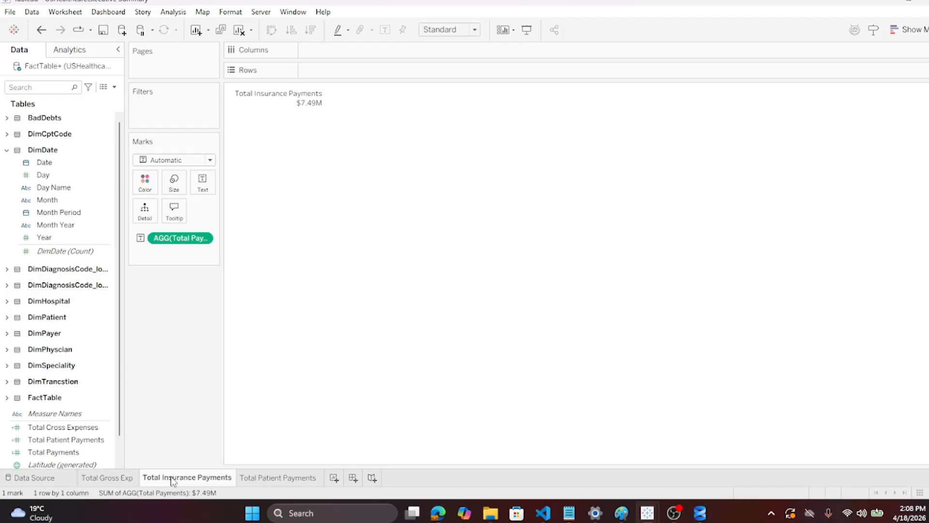
click(273, 478)
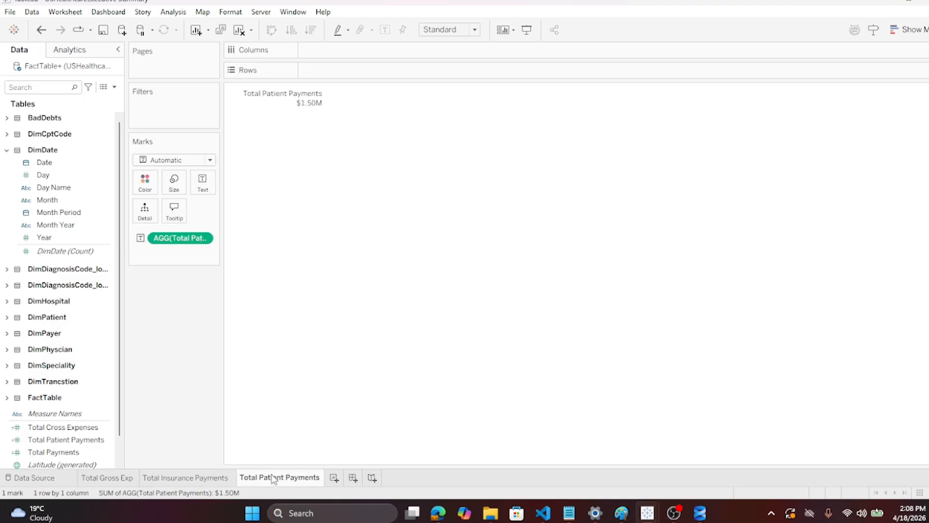
On the Total Insurance Payments sheet, filter DimDate's Year to the range 2,020 to 2,020, with Show set to All Values in Database
click(176, 478)
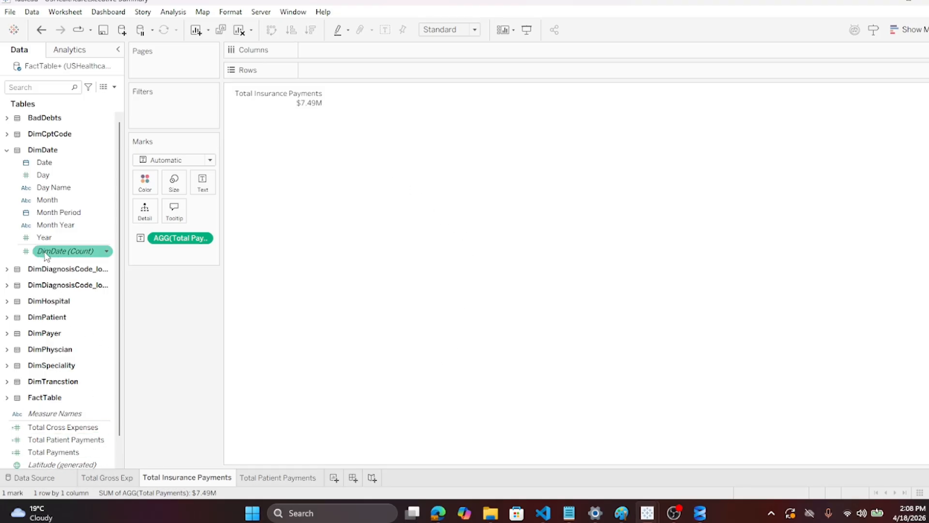
drag(44, 237, 155, 114)
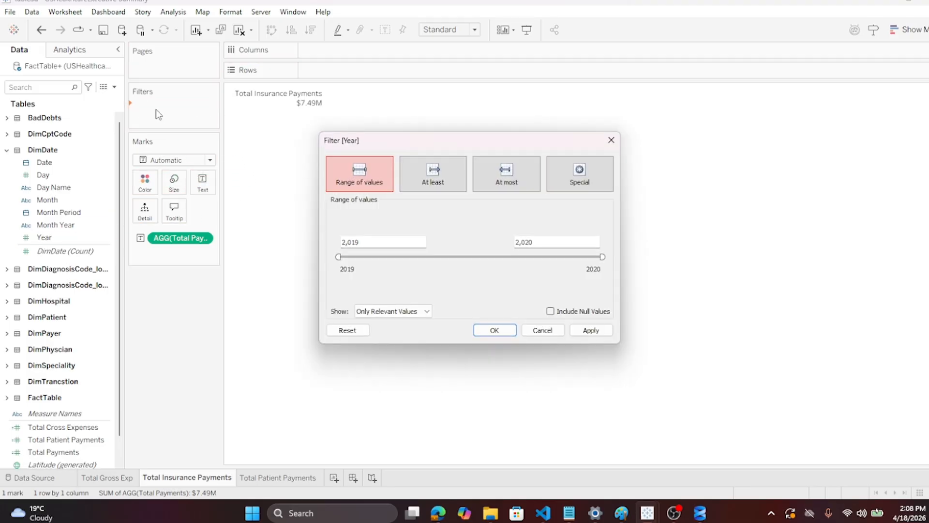
triple_click(373, 241)
text(2020)
click(424, 270)
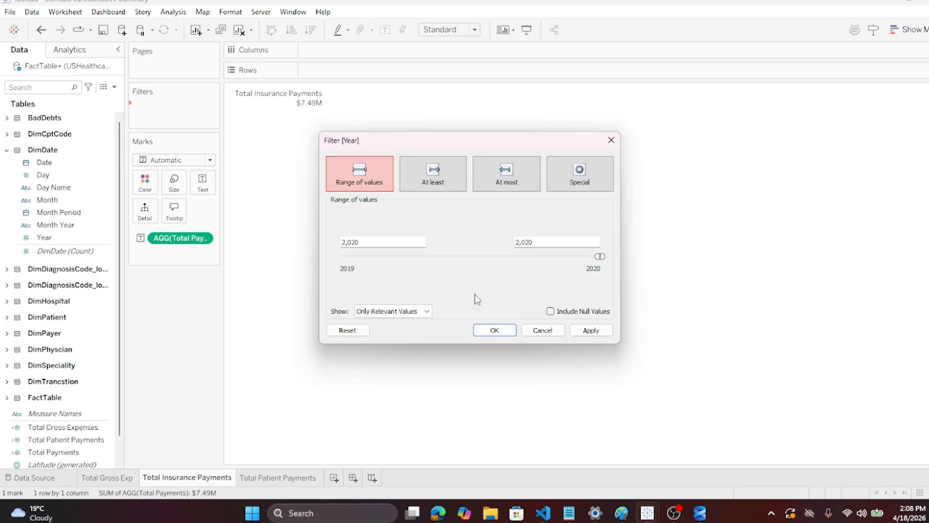
click(427, 311)
click(411, 332)
click(593, 331)
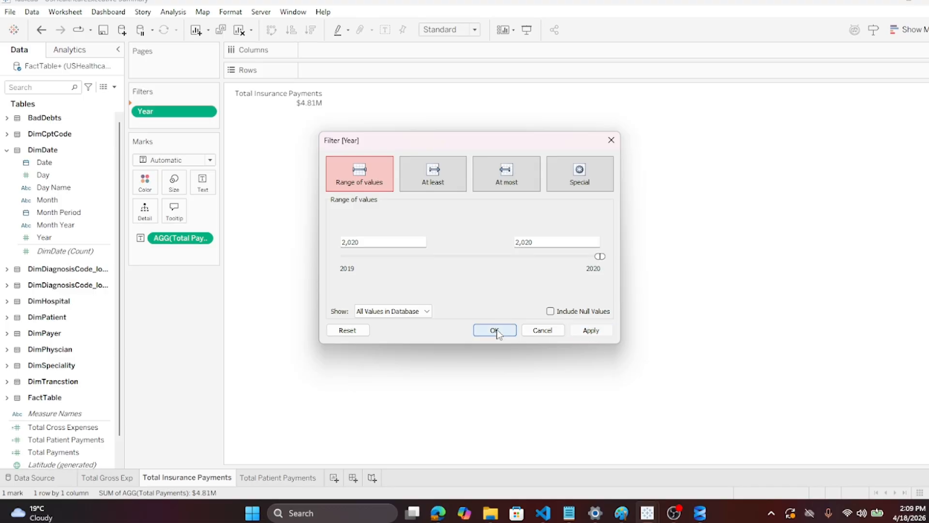
click(494, 330)
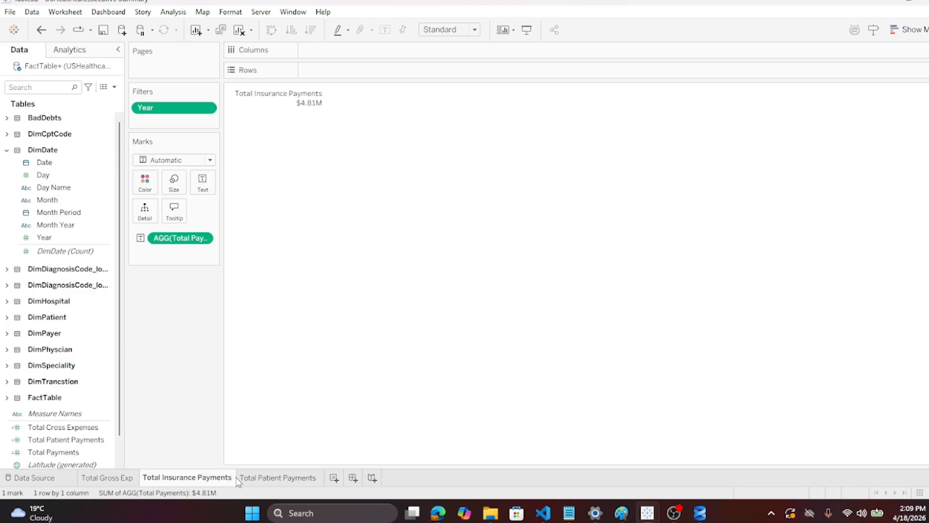
On the Total Patient Payments sheet, filter DimDate's Year to the range 2,020 to 2,020 and save the workbook
click(280, 478)
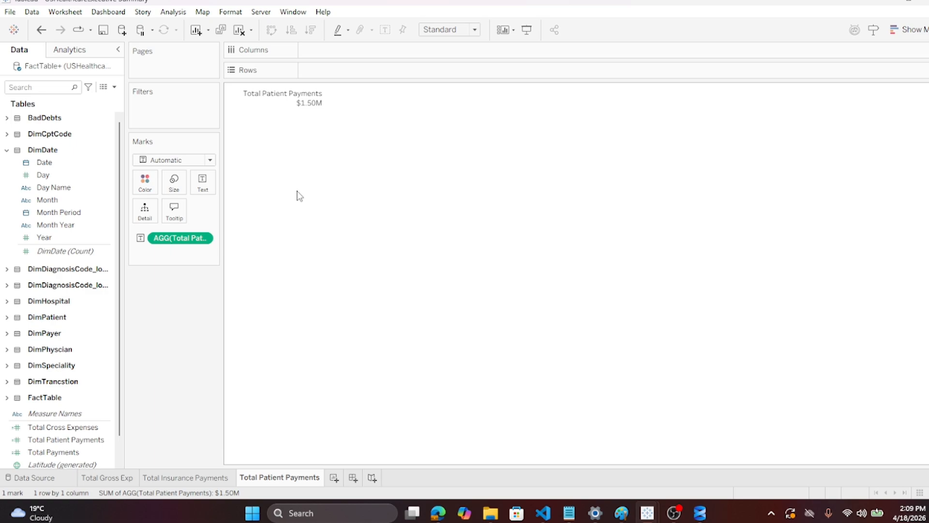
drag(44, 238, 153, 114)
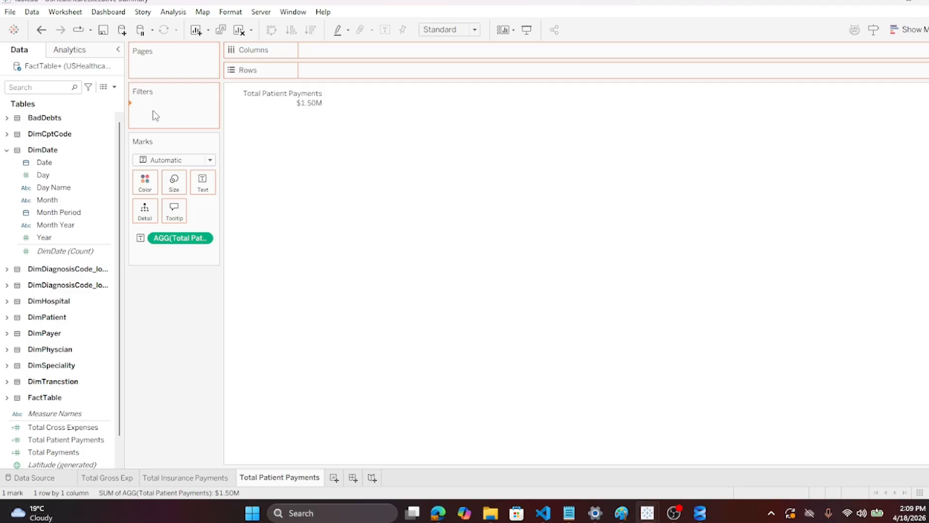
triple_click(359, 240)
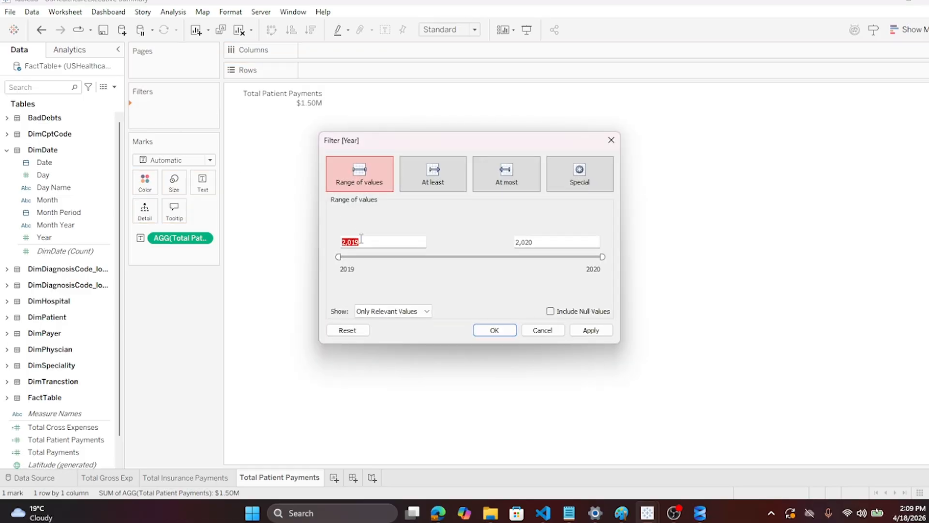
text(2020)
click(579, 331)
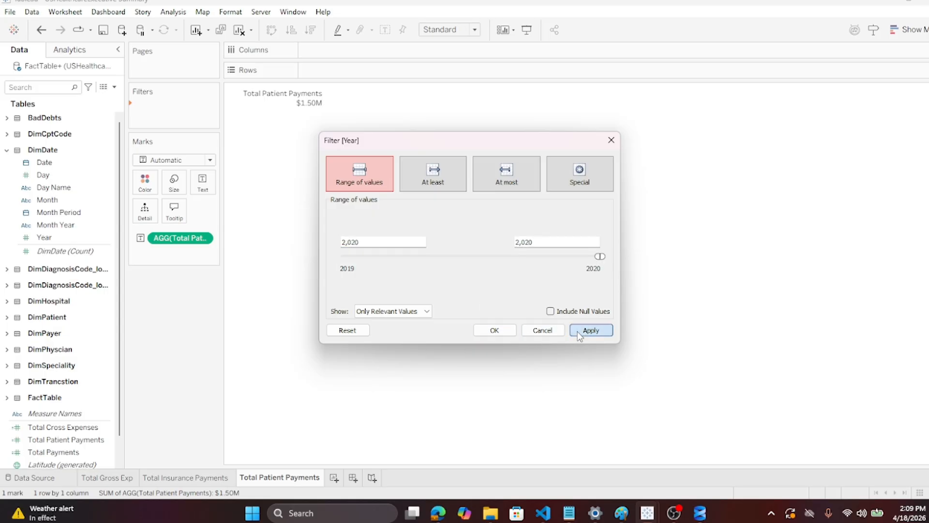
click(493, 331)
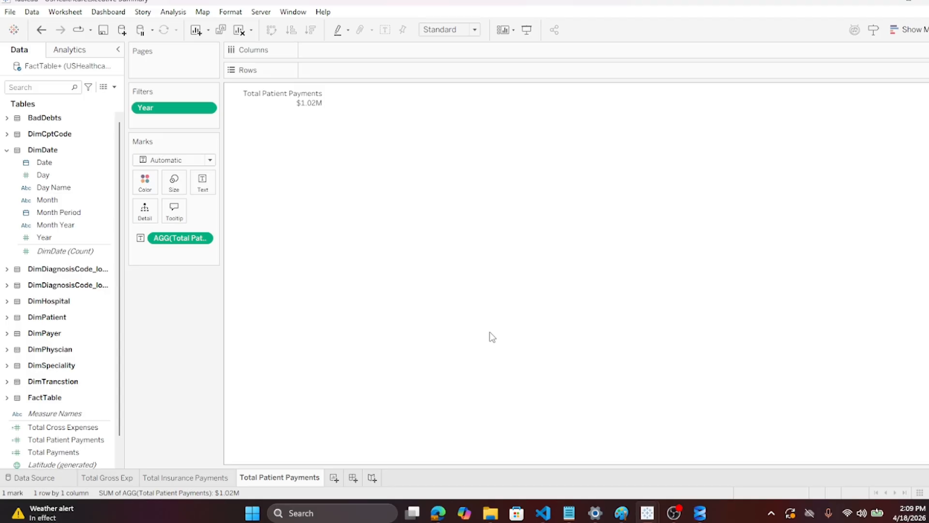
click(9, 14)
click(21, 71)
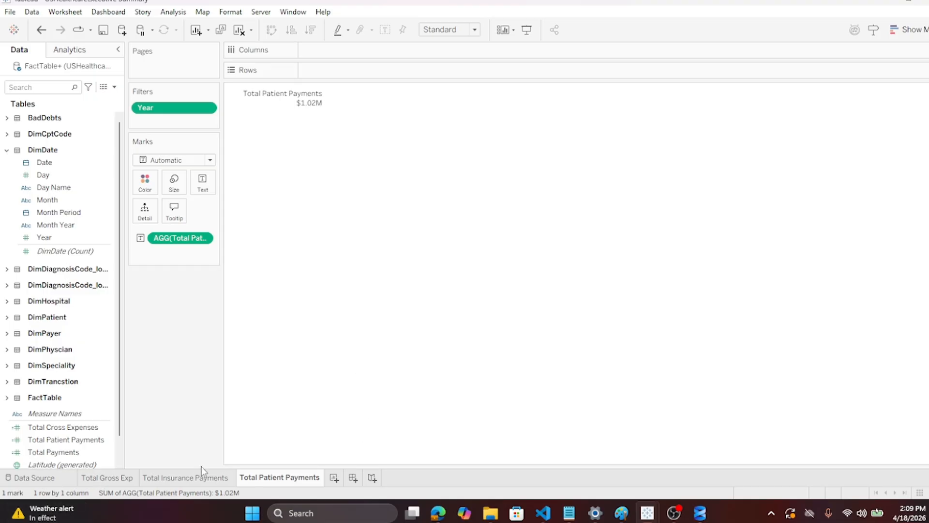
Check the filtered values on the Total Gross Exp, Total Insurance Payments and Total Patient Payments sheets
click(110, 481)
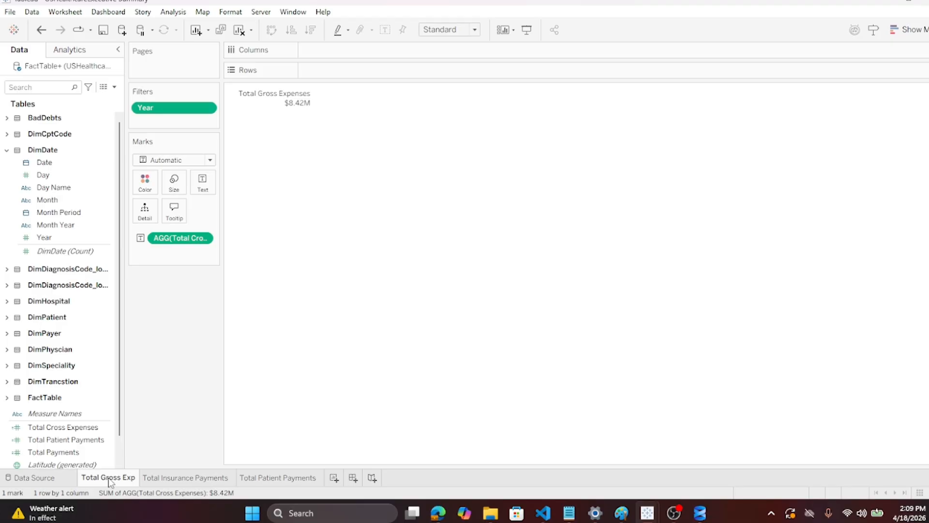
click(186, 478)
click(277, 477)
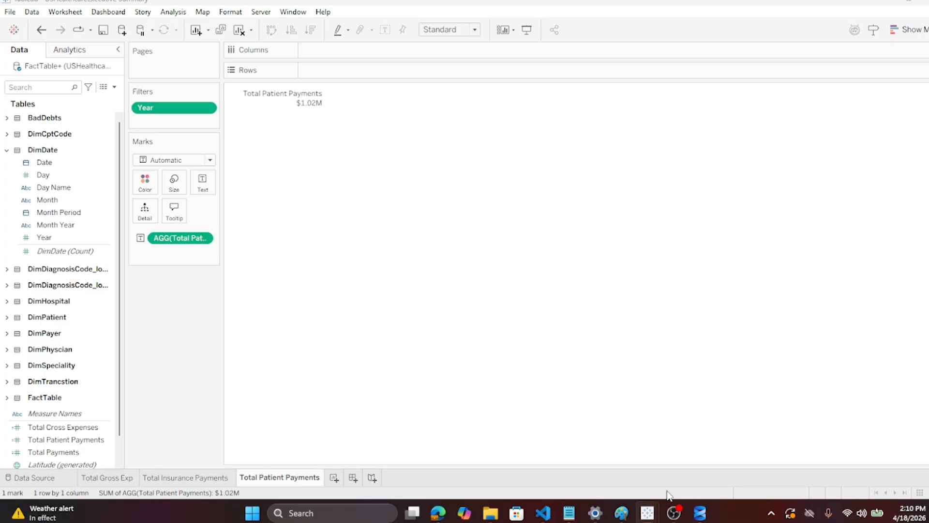
Add a new worksheet named Patient Count and hide its title
click(334, 477)
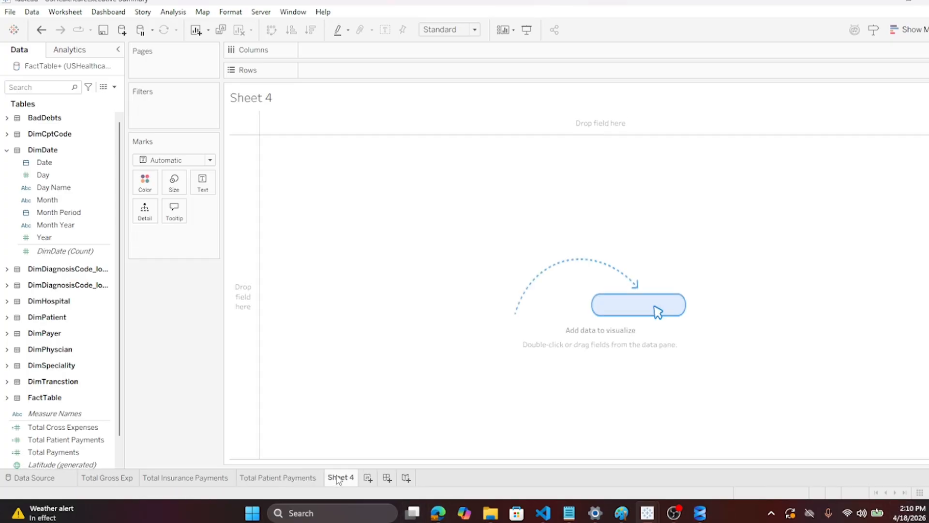
double_click(337, 478)
text(Patient Count)
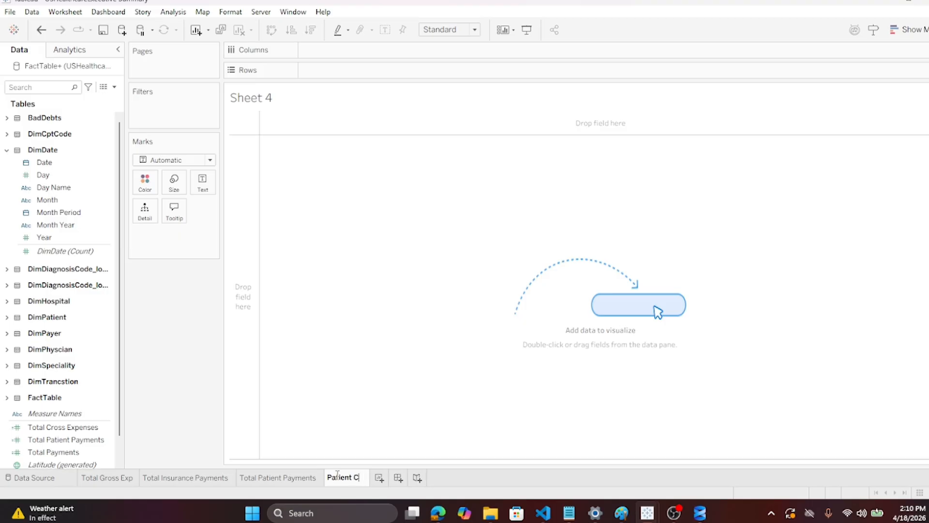
click(344, 297)
right_click(283, 103)
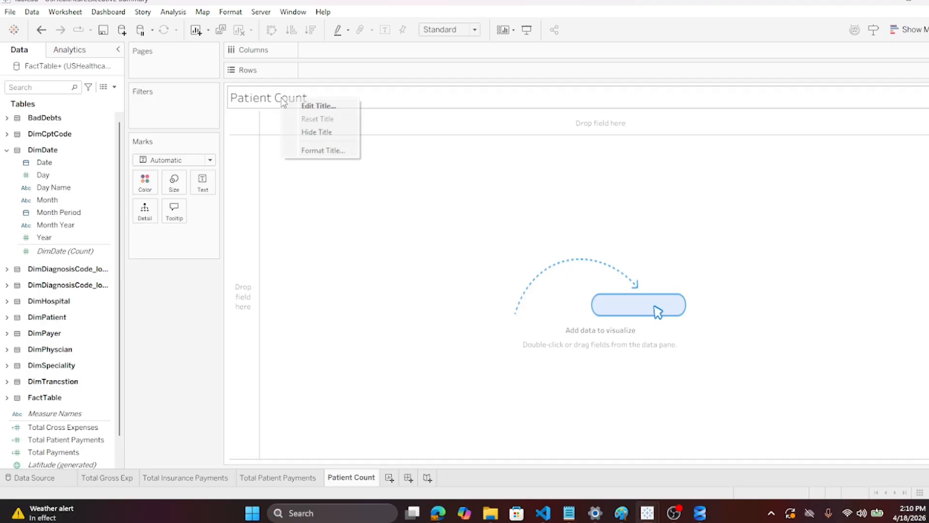
click(310, 132)
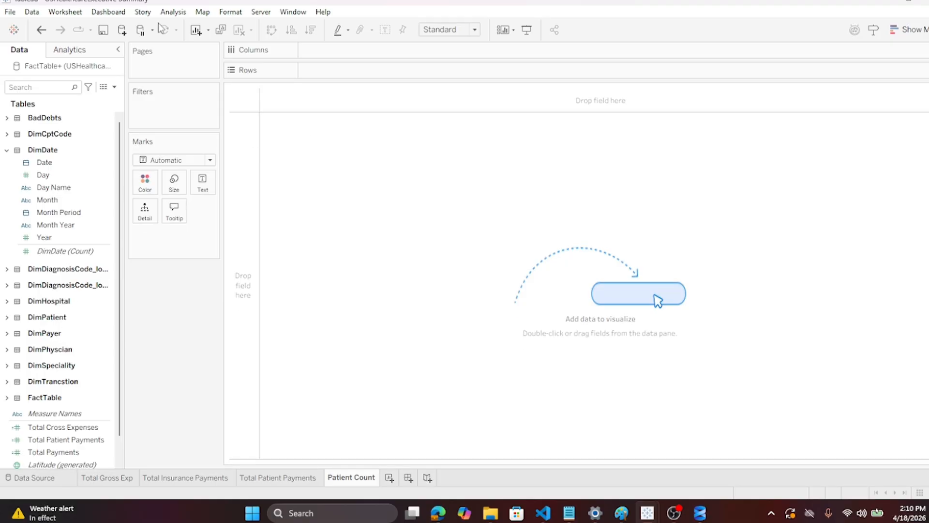
Create a calculated field with the formula COUNTD([Dim Patient PK])
click(170, 12)
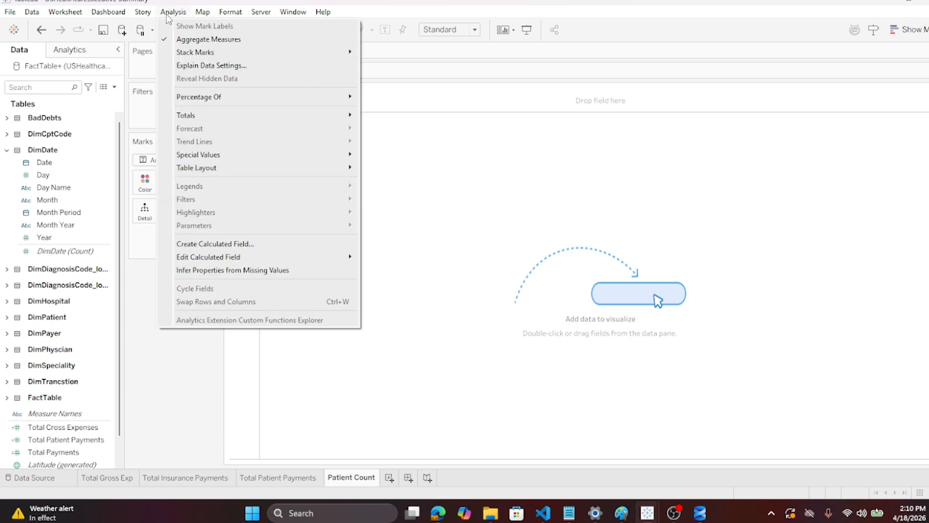
click(195, 244)
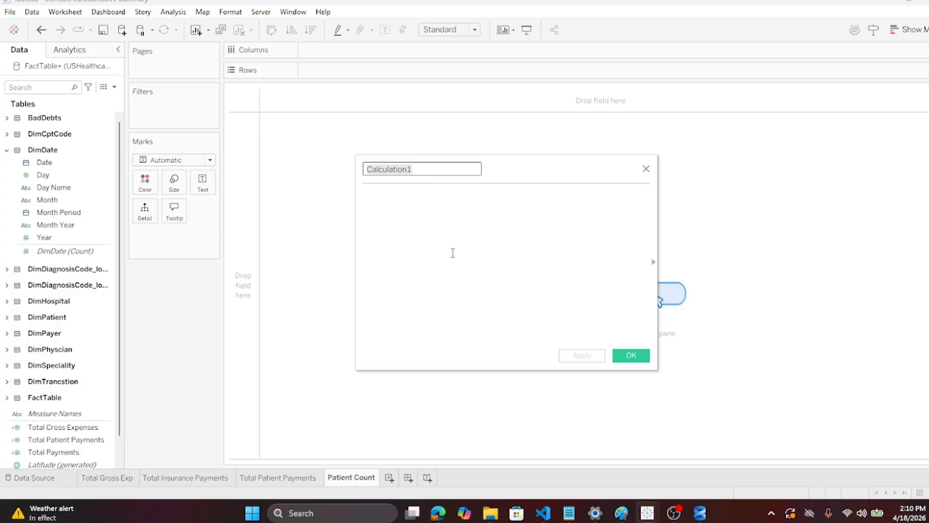
click(87, 441)
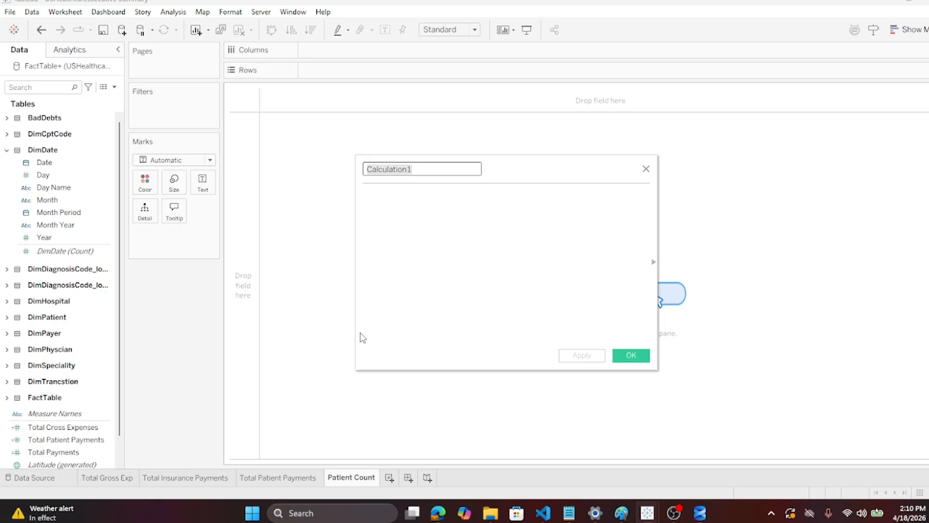
click(415, 205)
text(count)
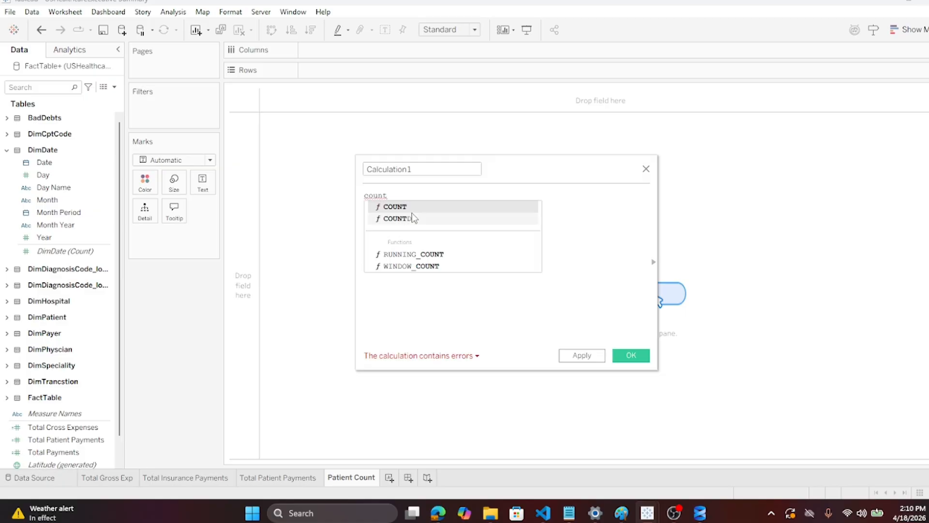
click(409, 219)
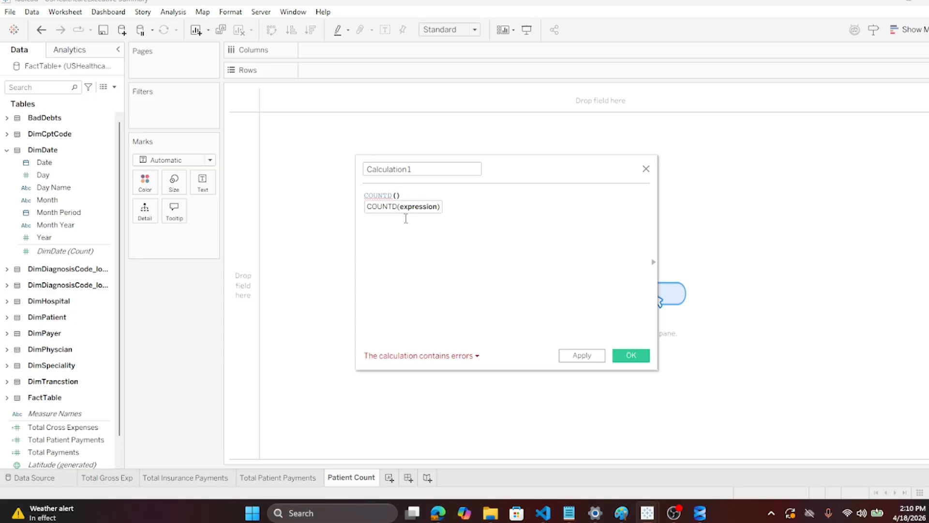
text(pa)
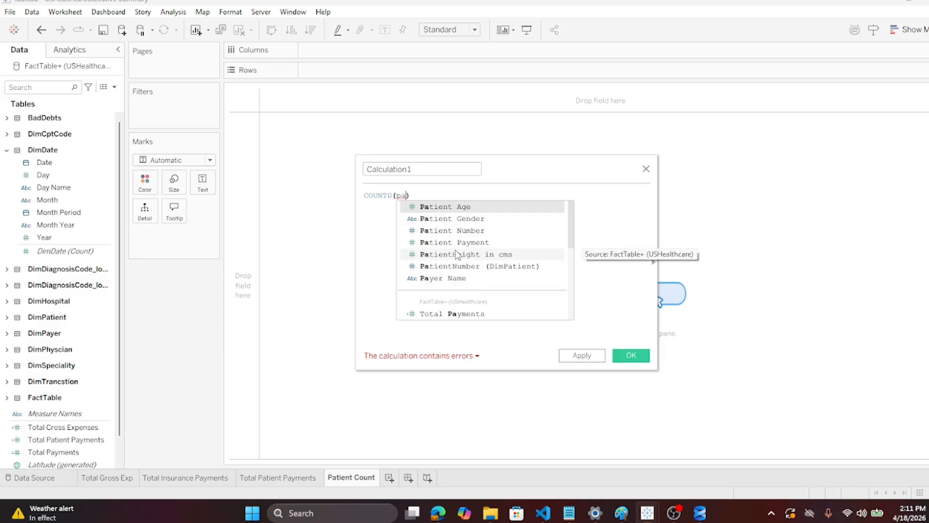
scroll(458, 255, down, 1)
scroll(457, 255, up, 1)
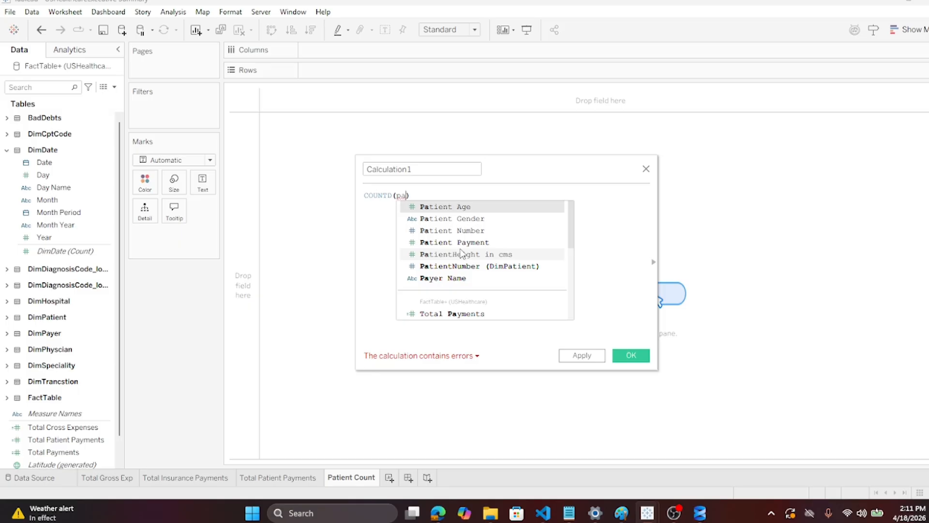
scroll(572, 236, down, 1)
scroll(571, 235, down, 1)
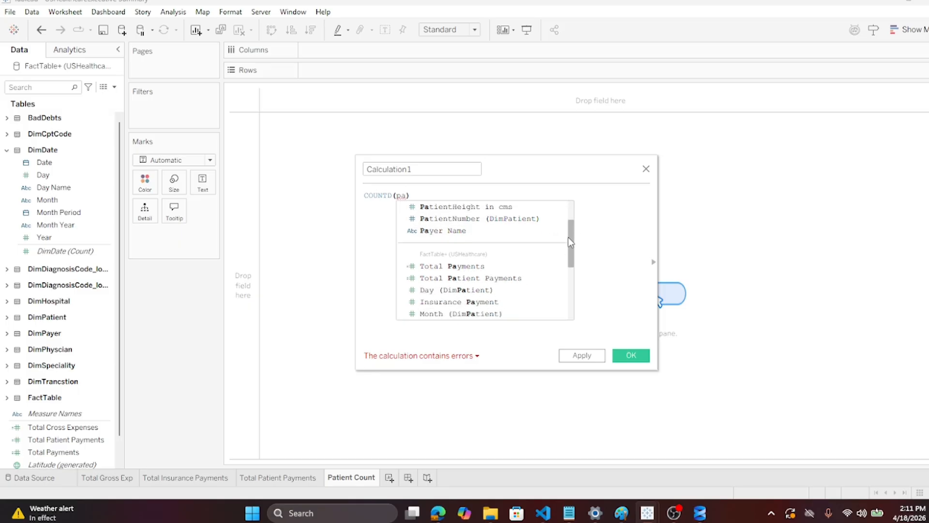
scroll(566, 242, down, 2)
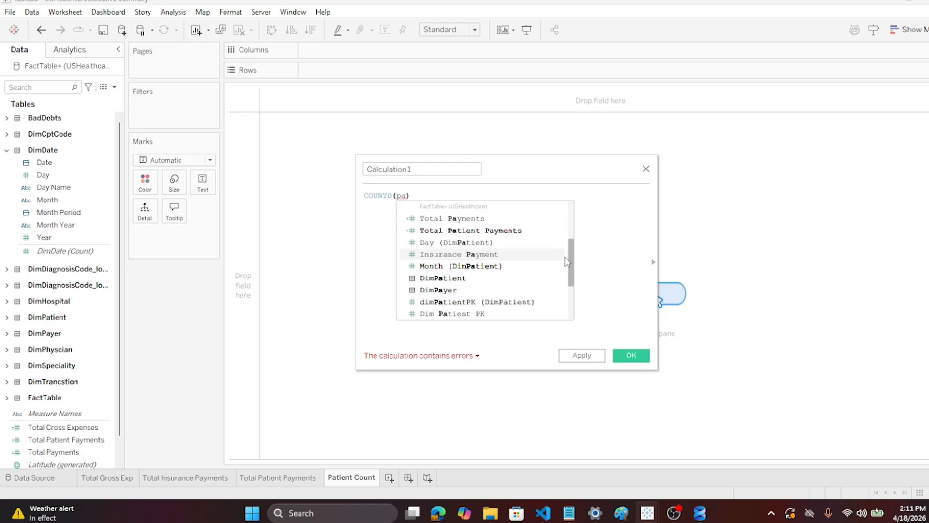
click(493, 315)
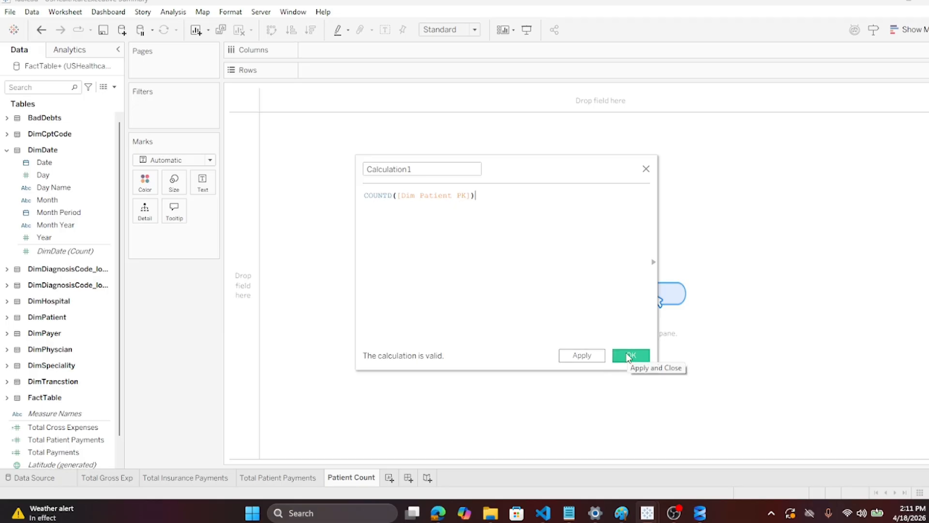
Name the calculated field Patient Count and save it
double_click(412, 172)
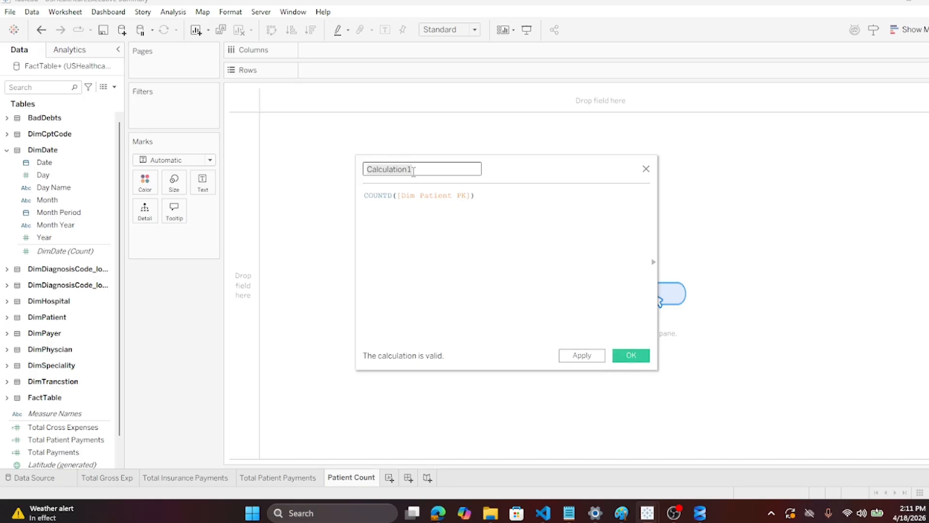
text(Patientcount)
key(Delete)
text(C)
click(631, 355)
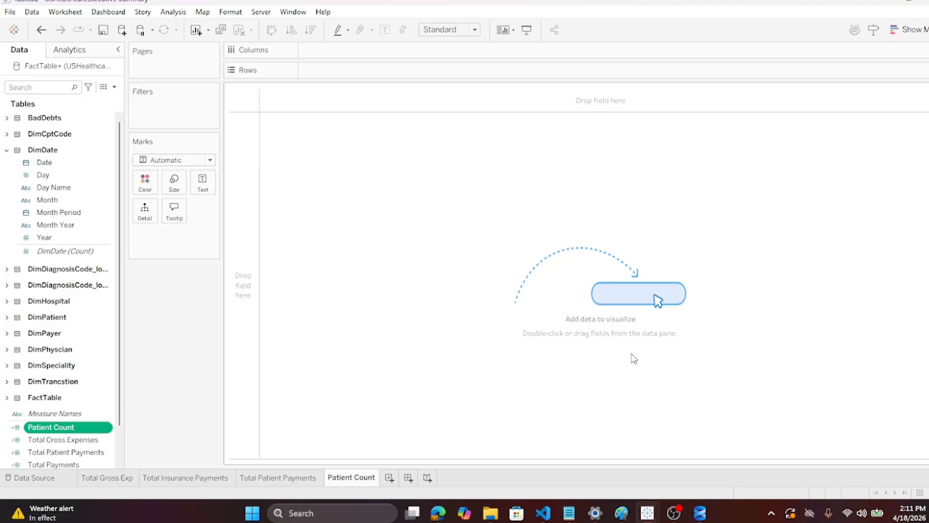
Show the Patient Count measure as the sheet's text and filter DimDate's Year to the range 2,020 to 2,020
drag(53, 427, 206, 186)
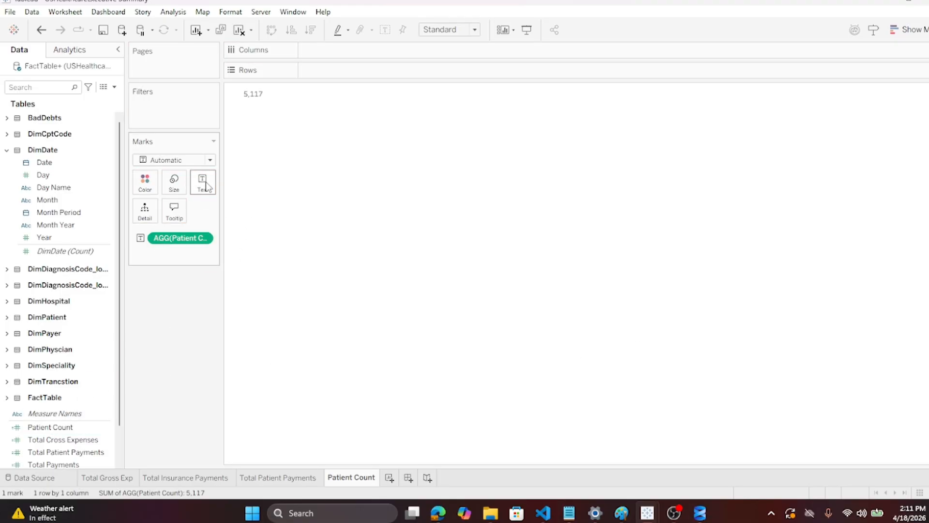
drag(57, 237, 151, 111)
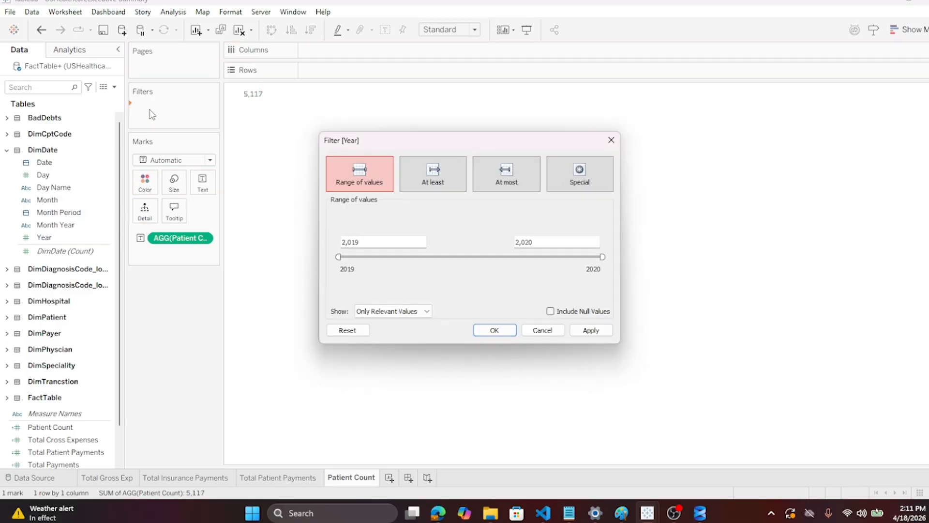
double_click(374, 241)
text(020)
click(492, 330)
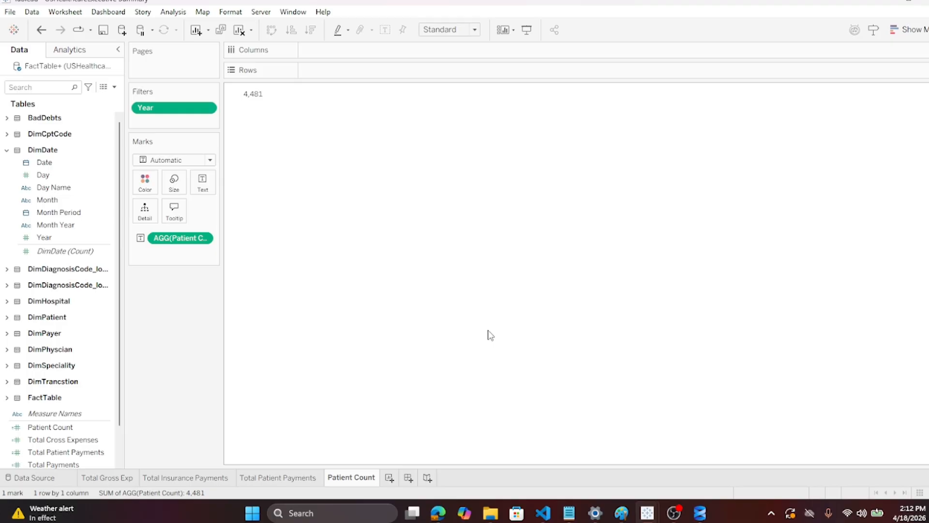
right_click(206, 238)
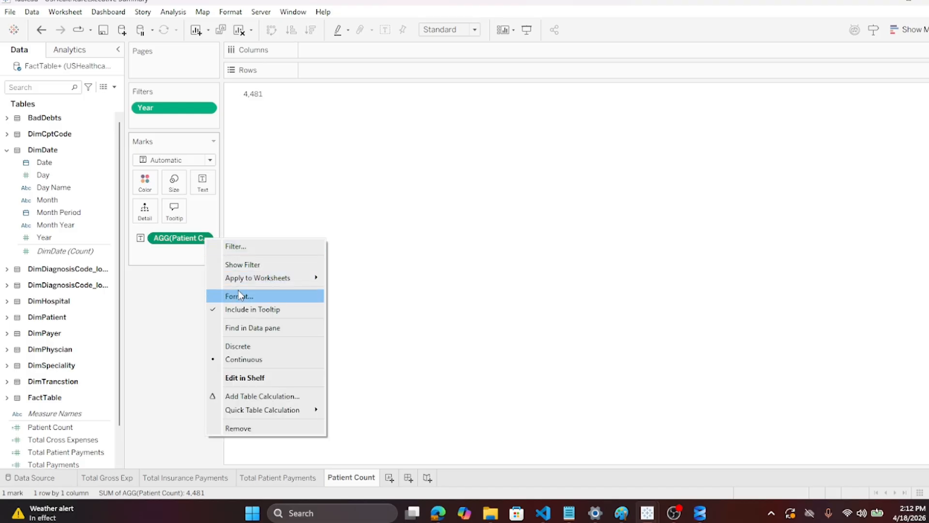
click(160, 323)
click(79, 241)
Open the Patient Count calculated field for editing
scroll(52, 370, down, 2)
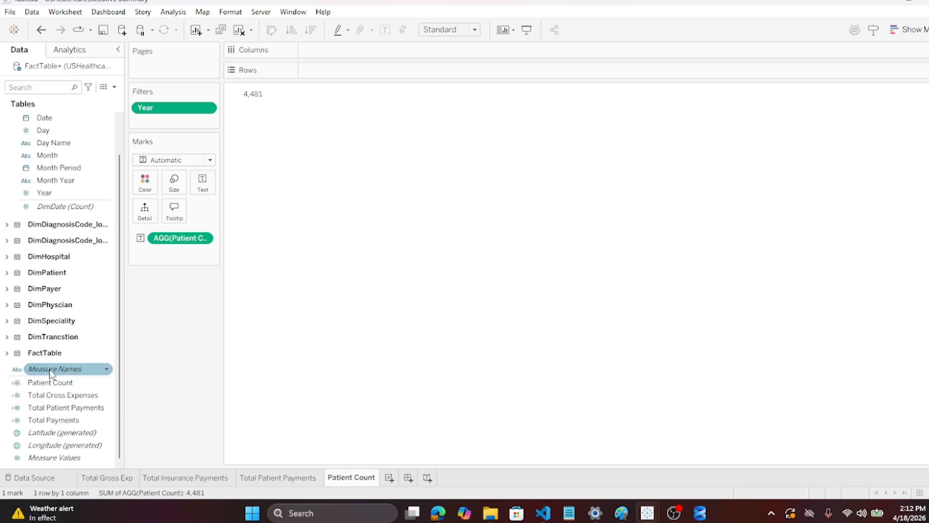
click(46, 420)
click(49, 395)
click(51, 382)
right_click(50, 382)
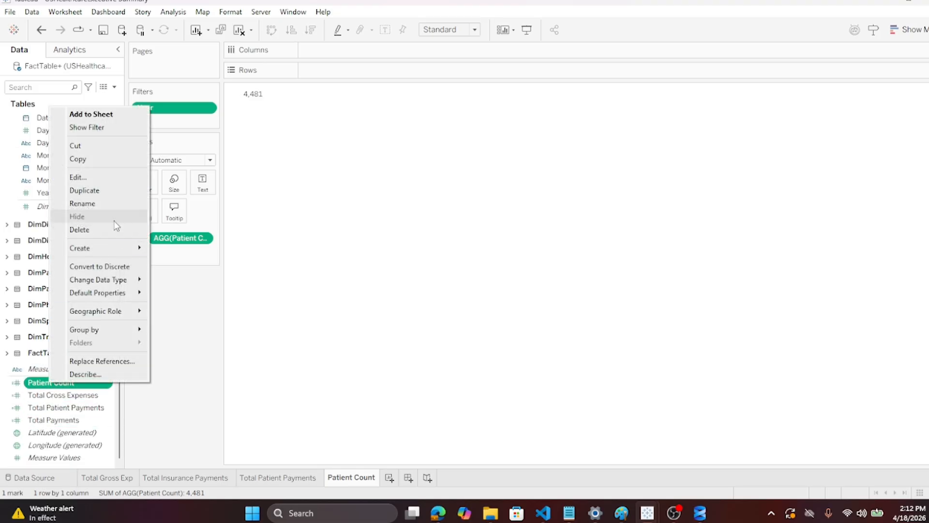
click(80, 176)
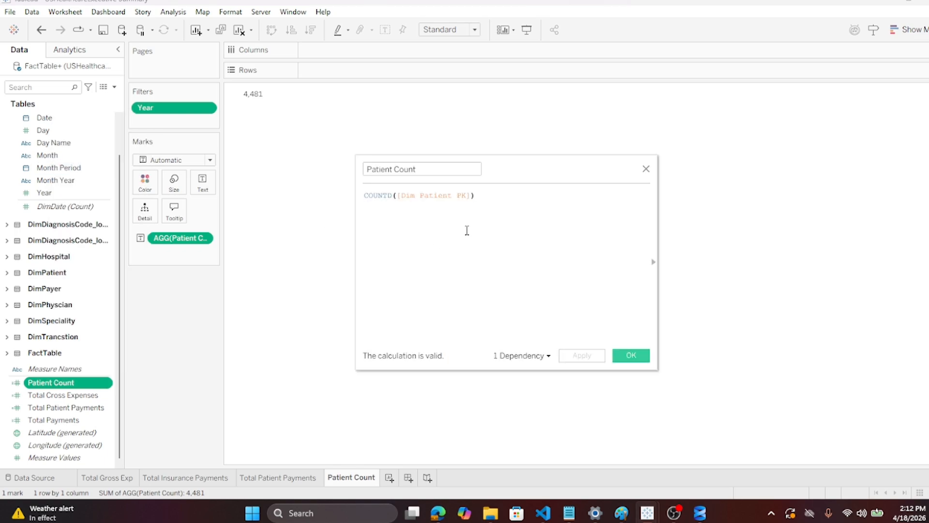
Try replacing the field inside COUNTD with the DimPatient table
drag(398, 197, 471, 197)
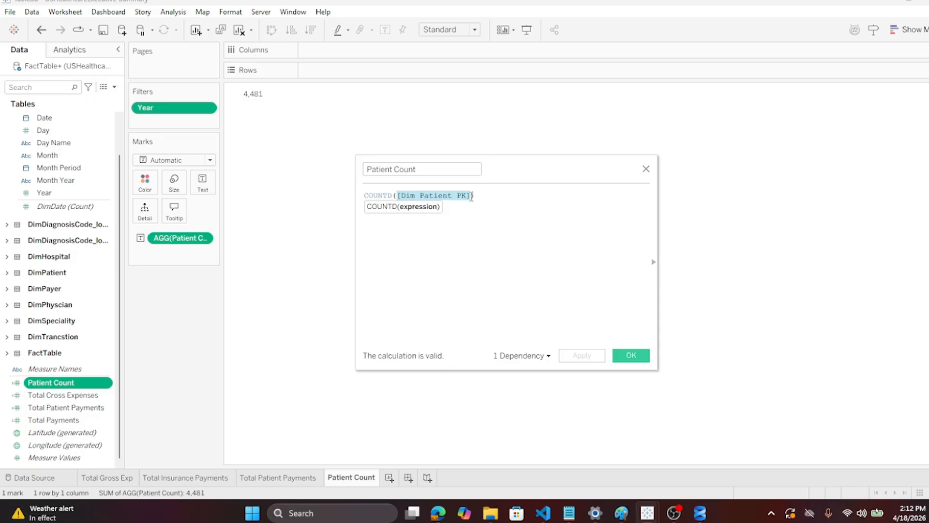
text(dim)
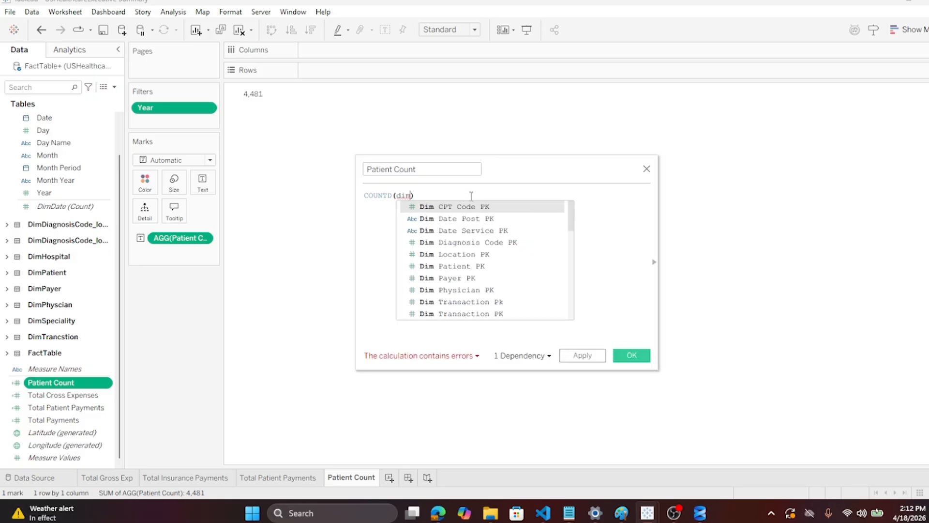
scroll(477, 233, down, 2)
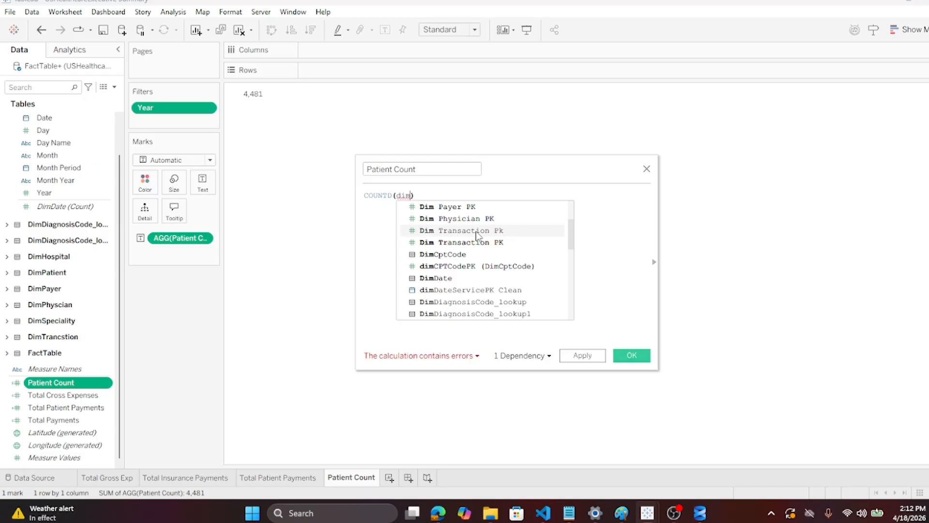
scroll(477, 235, down, 3)
scroll(477, 234, down, 5)
scroll(477, 235, up, 2)
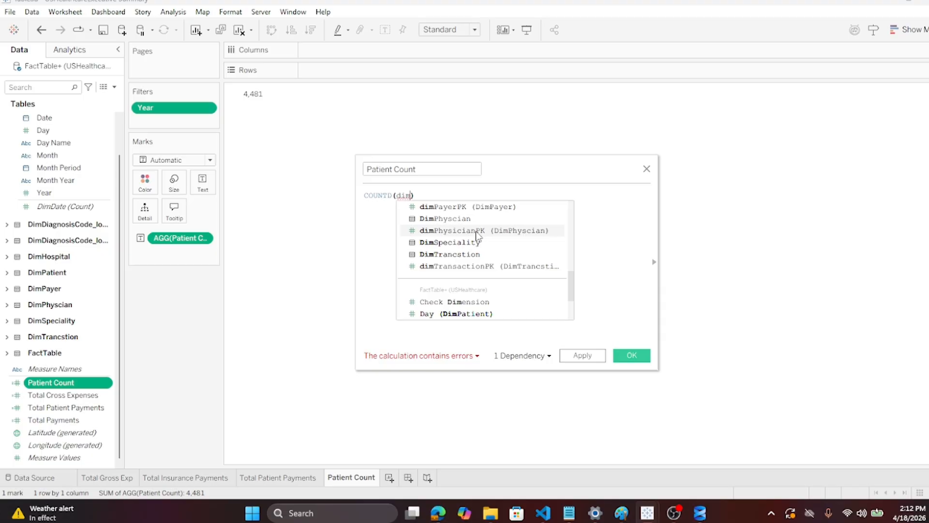
scroll(478, 236, up, 1)
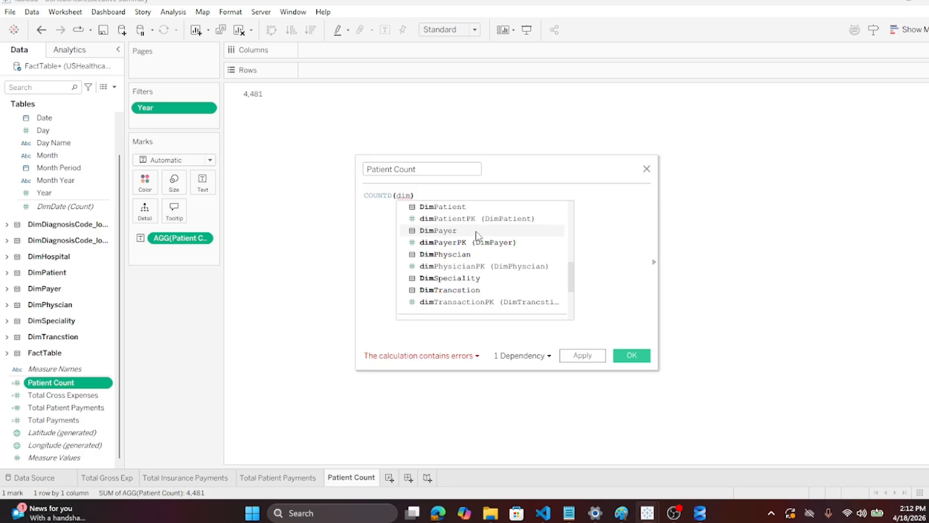
scroll(478, 234, up, 4)
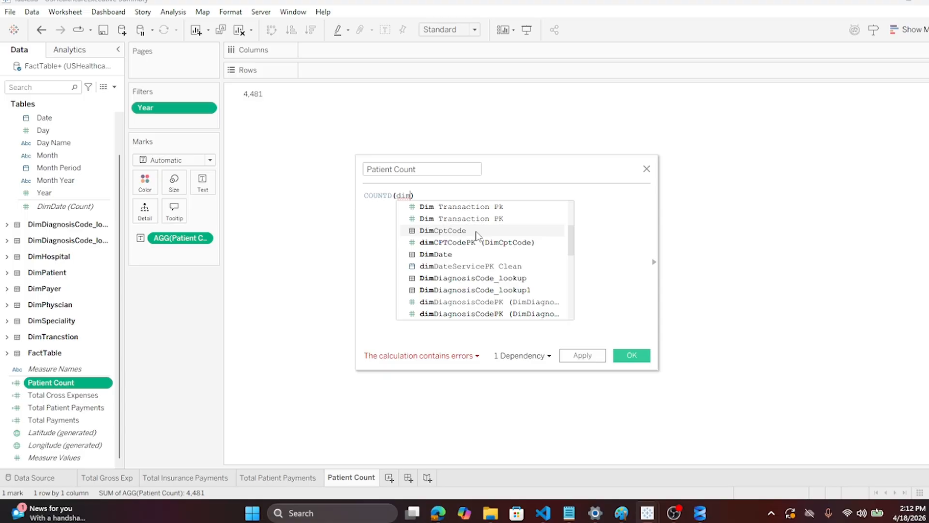
text(pa)
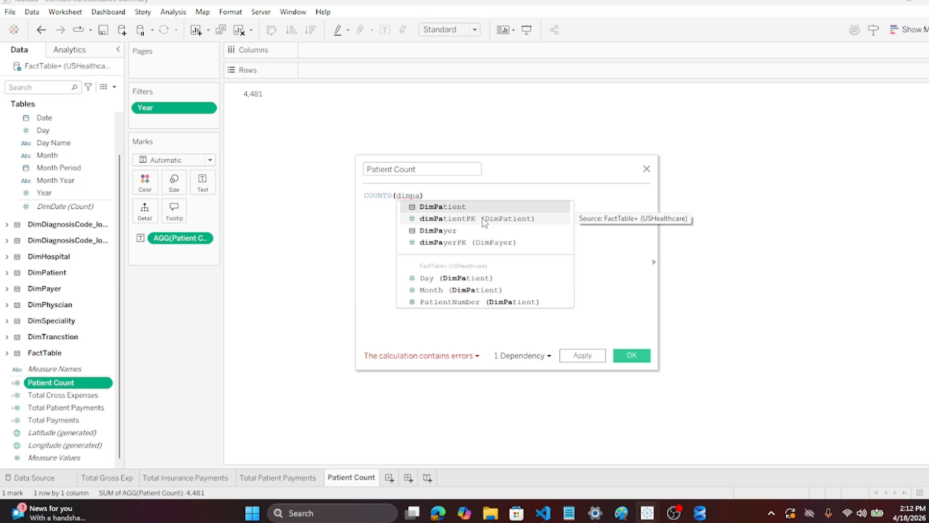
text(tient)
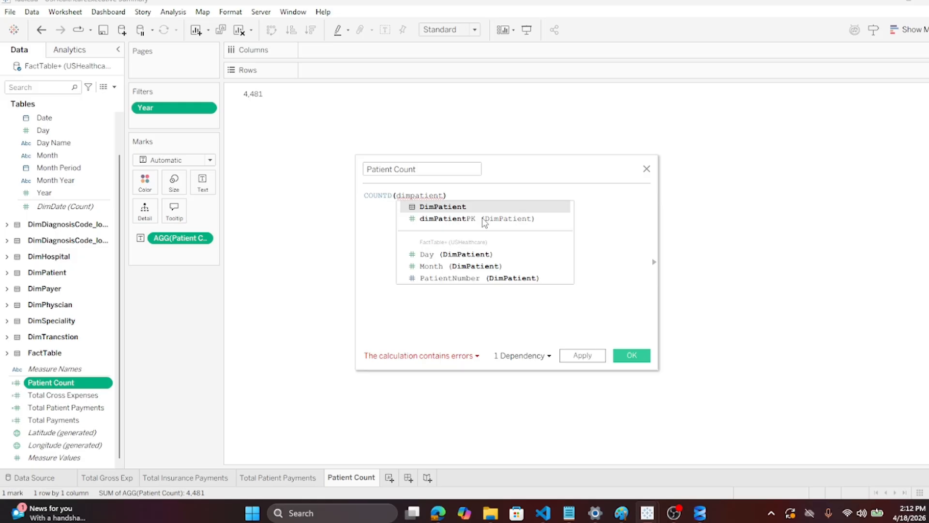
click(441, 207)
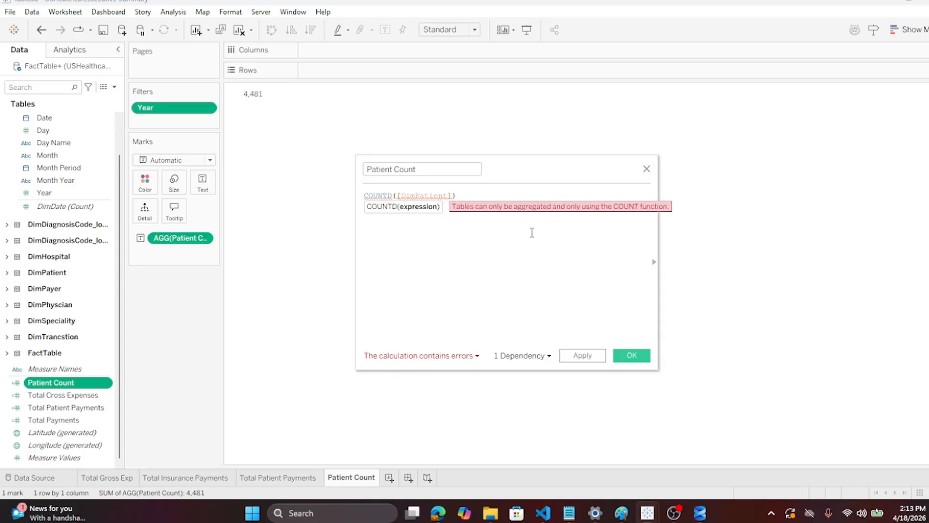
text(bo)
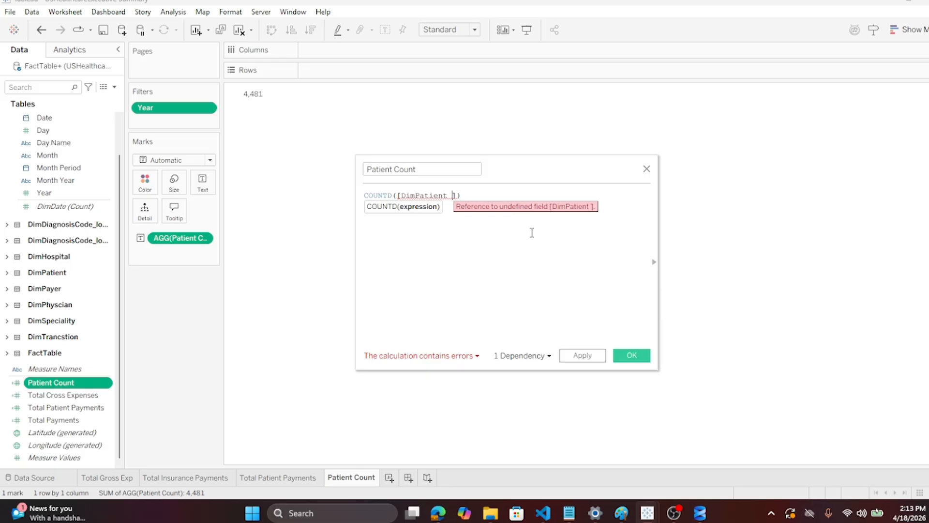
key(BackSpace)
key(BackSpace)
key(BackSpace)
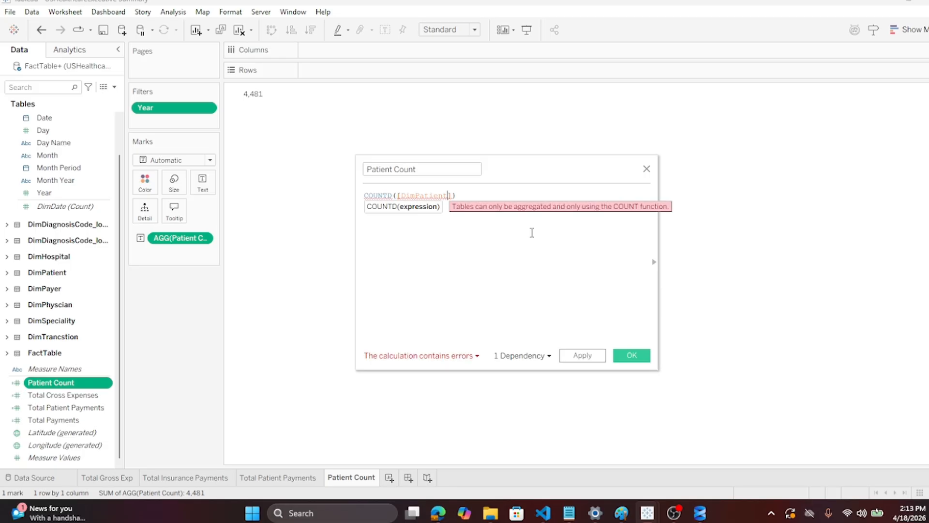
key(BackSpace)
key(BackSpace)
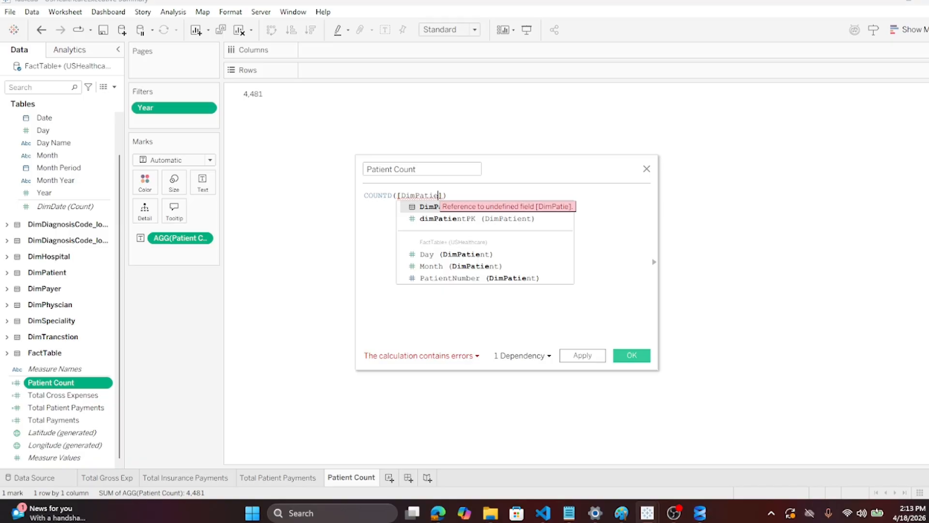
key(Escape)
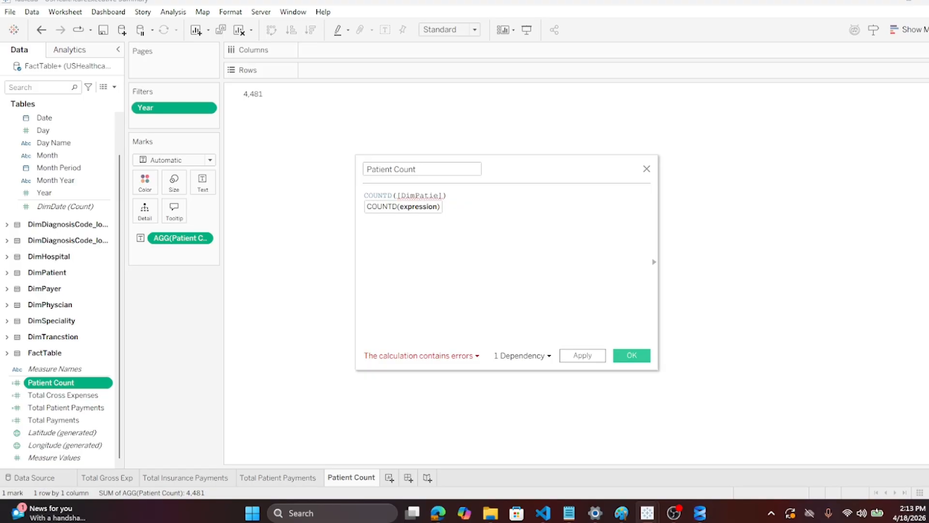
Change the Patient Count formula to a COUNTD of the Patient Number field and save the workbook
drag(398, 195, 443, 192)
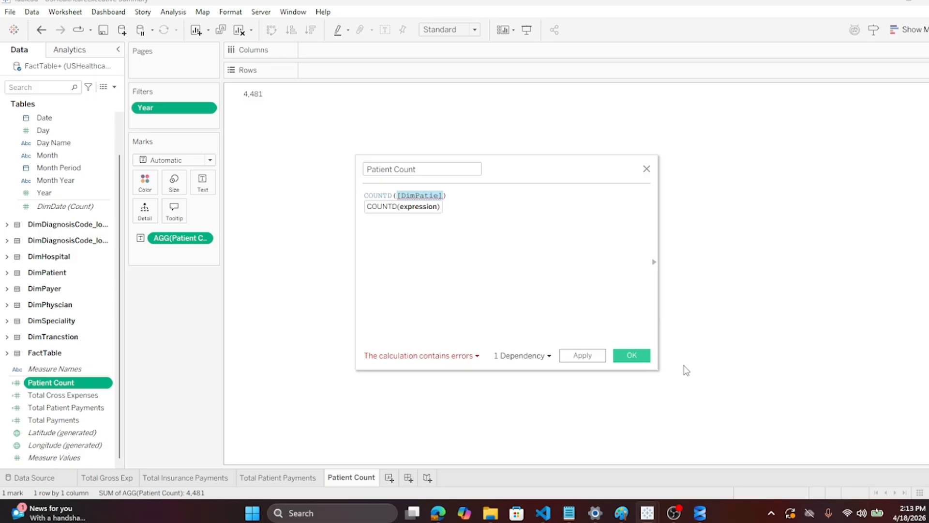
text(pate)
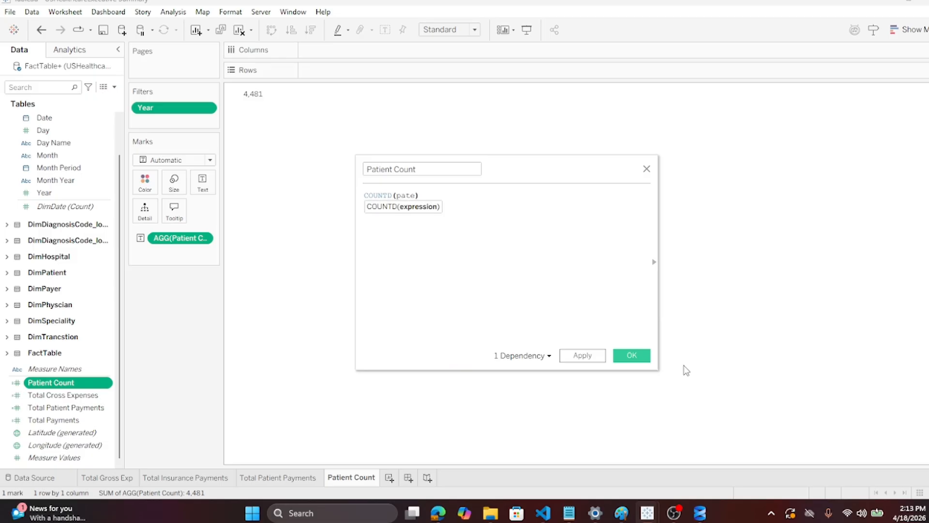
key(BackSpace)
text(ient)
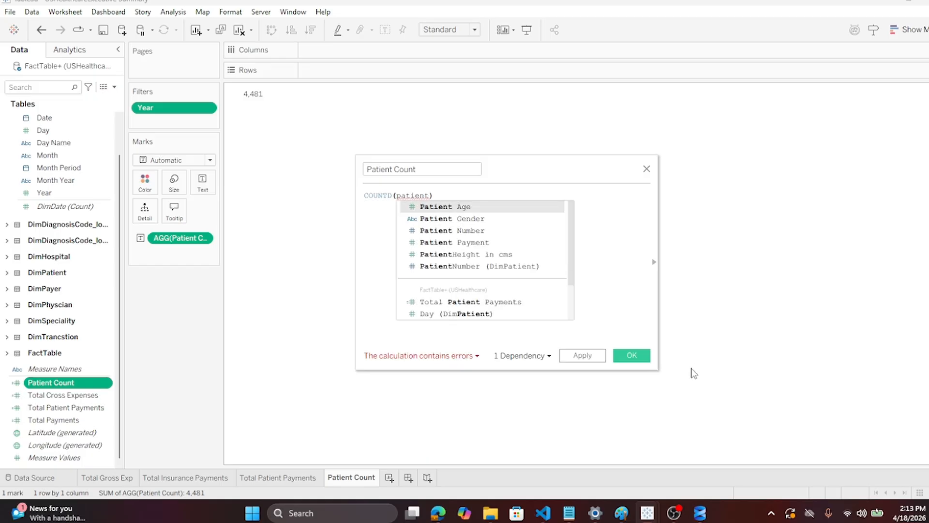
click(467, 231)
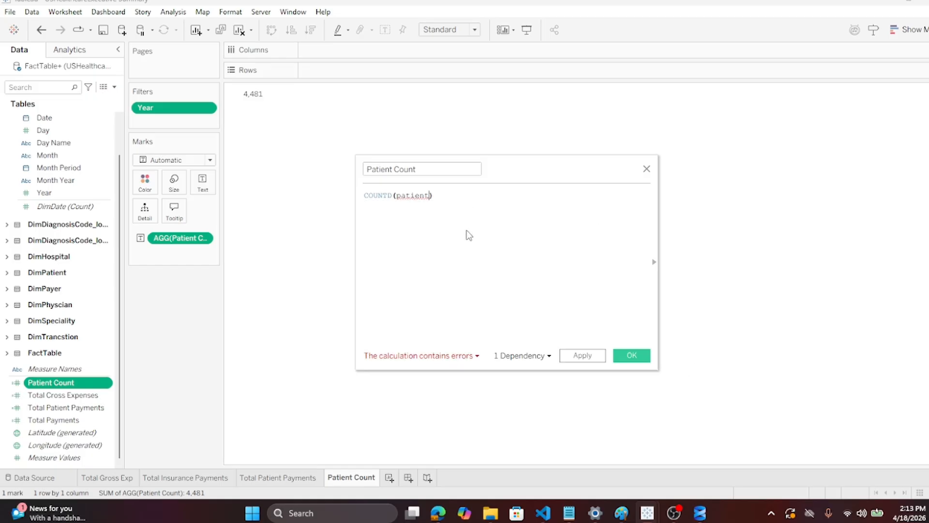
click(633, 357)
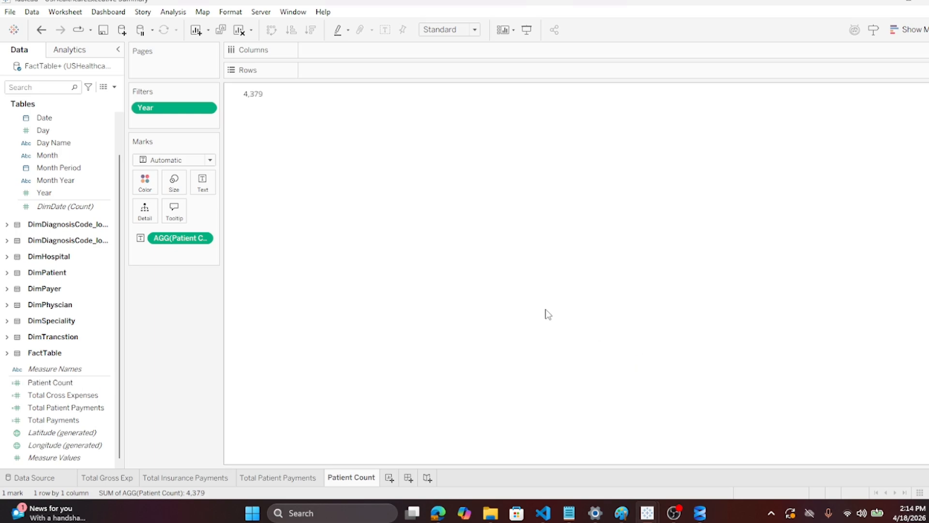
click(6, 11)
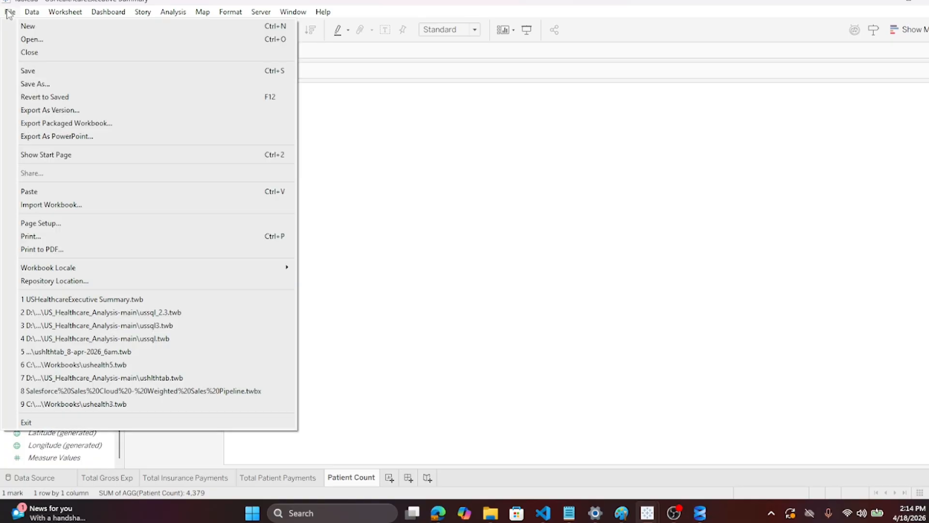
click(30, 70)
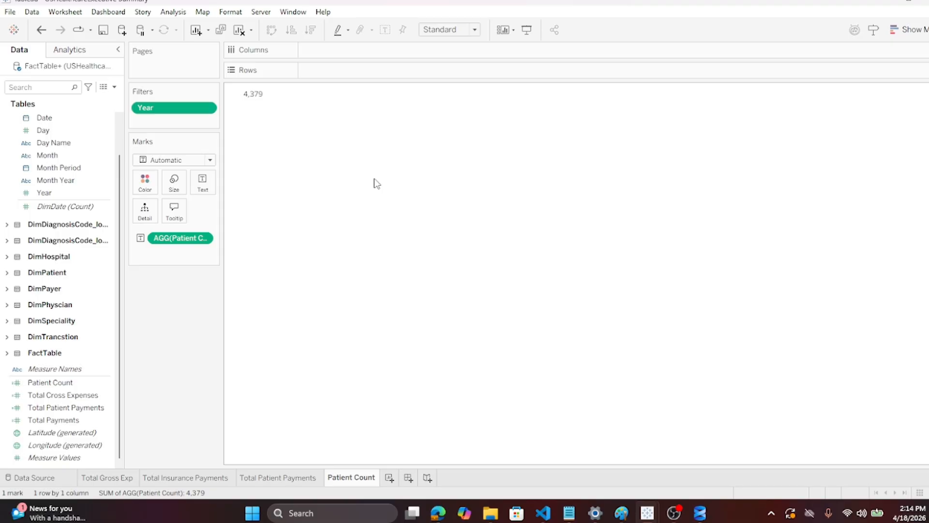
Add the caption "Patient Count" on its own line above the measure value in the sheet's text label
click(203, 182)
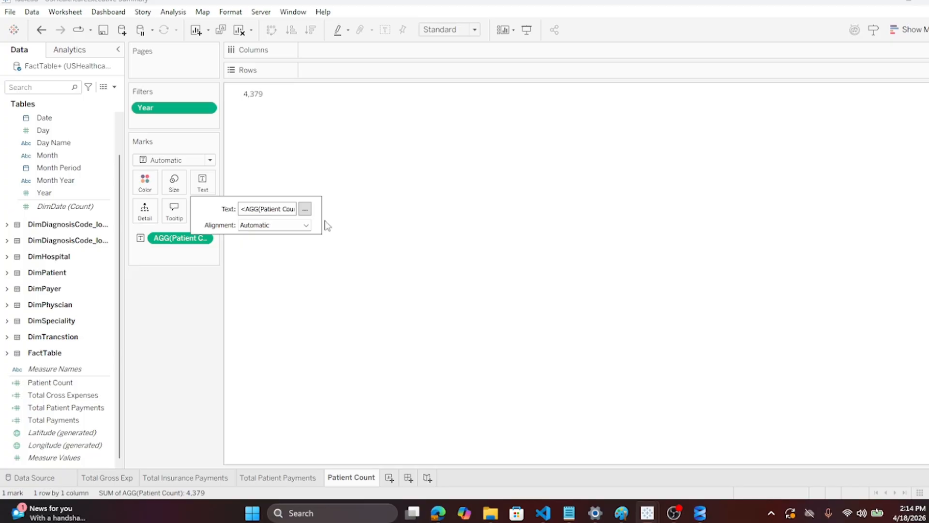
click(305, 208)
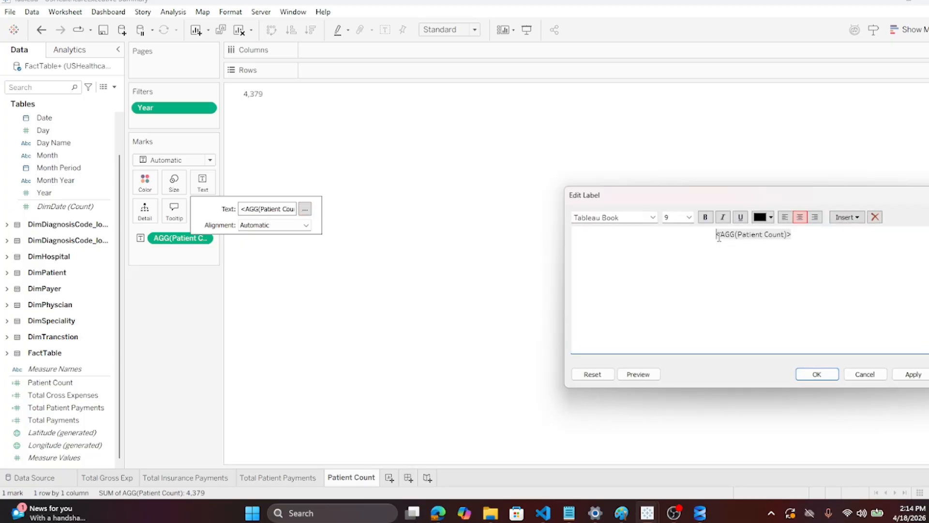
key(Return)
key(Up)
text(Patien)
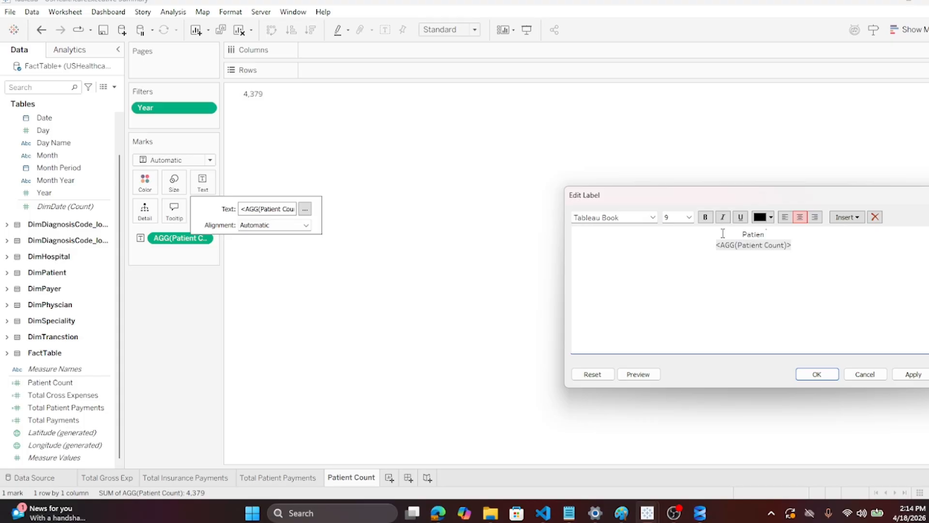
text(t Count)
click(818, 375)
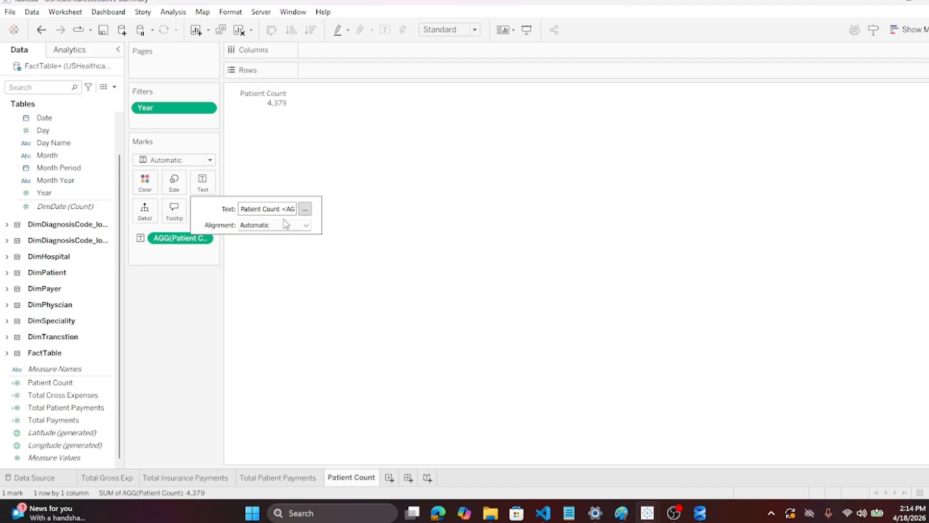
Format the Patient Count value's default numbers as Number (Custom) with display units in Thousands (K)
click(177, 239)
right_click(177, 239)
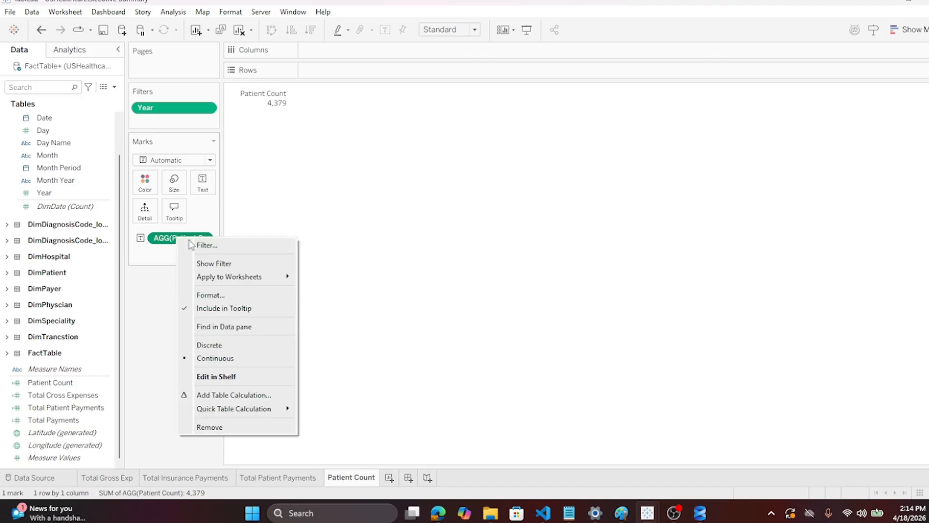
click(213, 294)
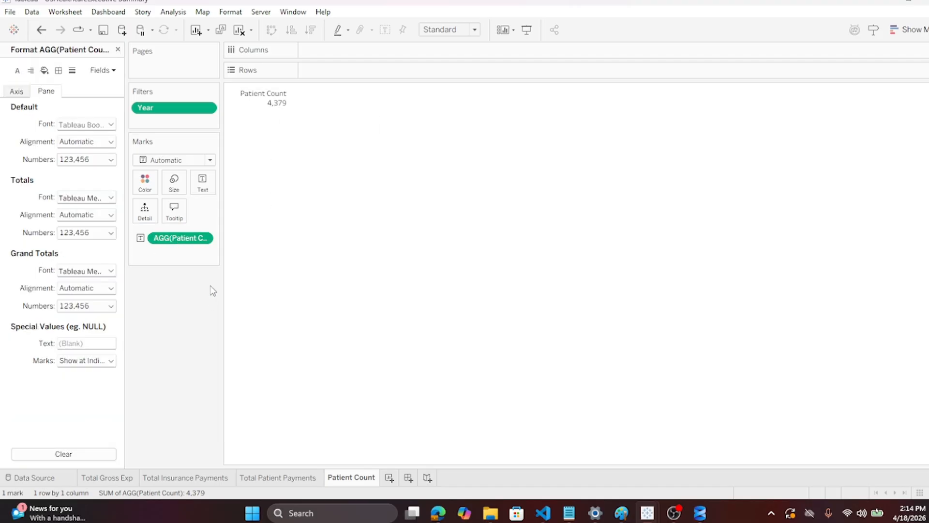
click(111, 162)
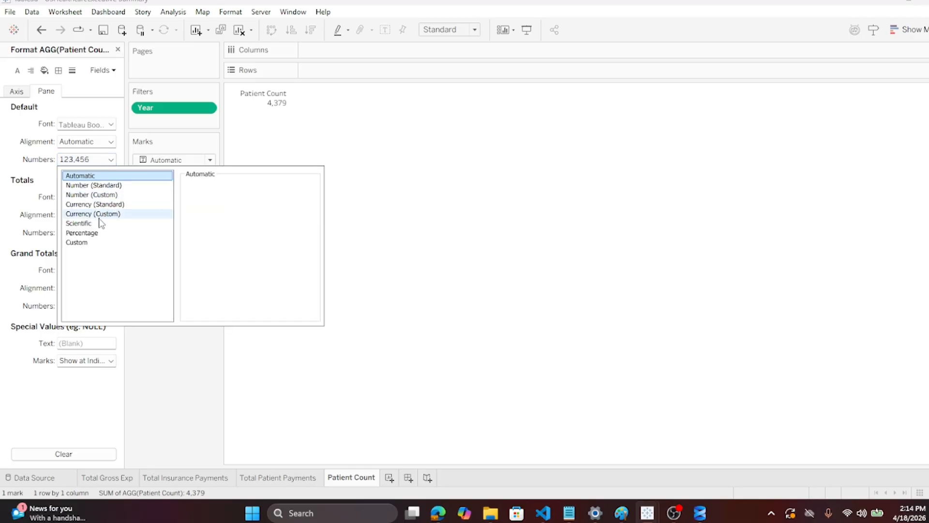
click(107, 196)
click(107, 205)
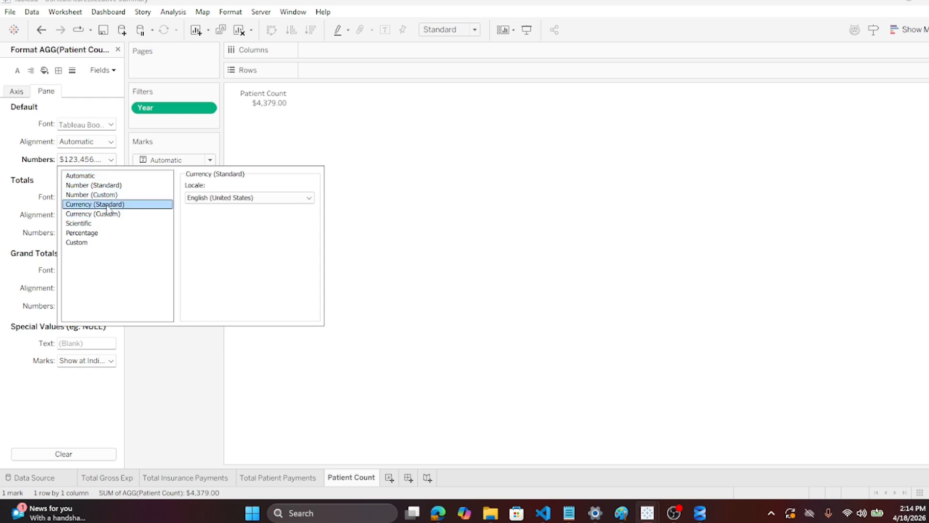
click(108, 214)
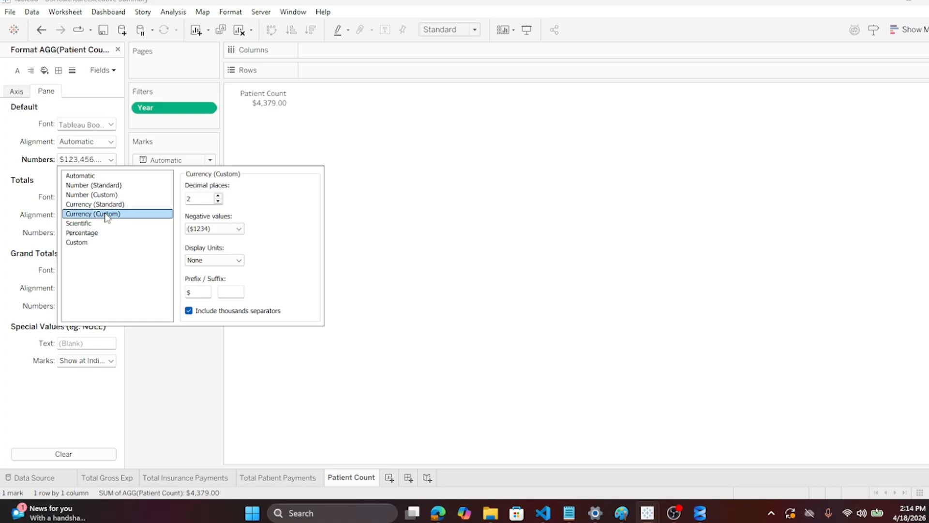
click(118, 187)
click(116, 195)
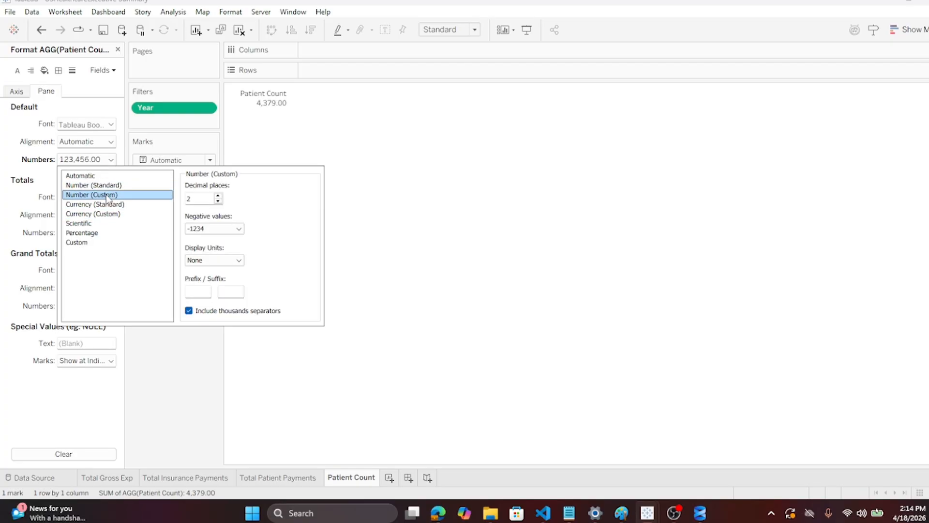
click(238, 261)
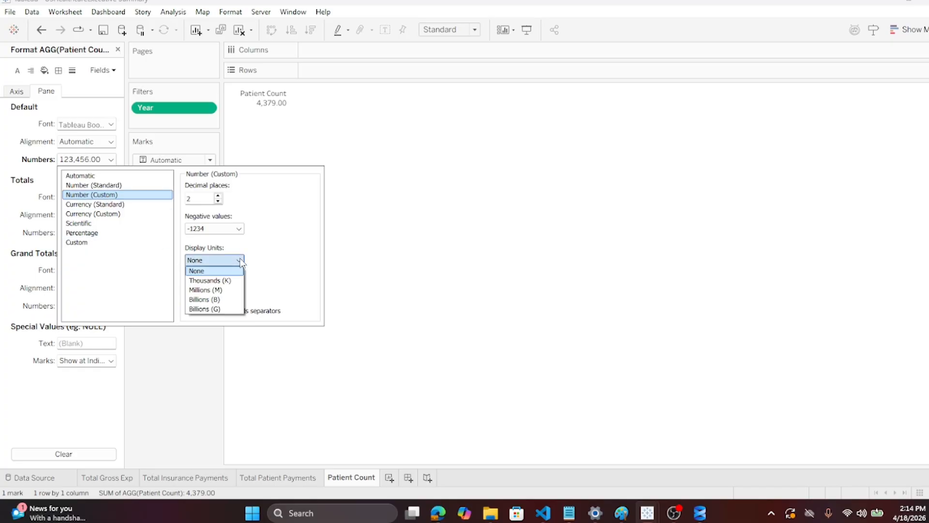
click(213, 281)
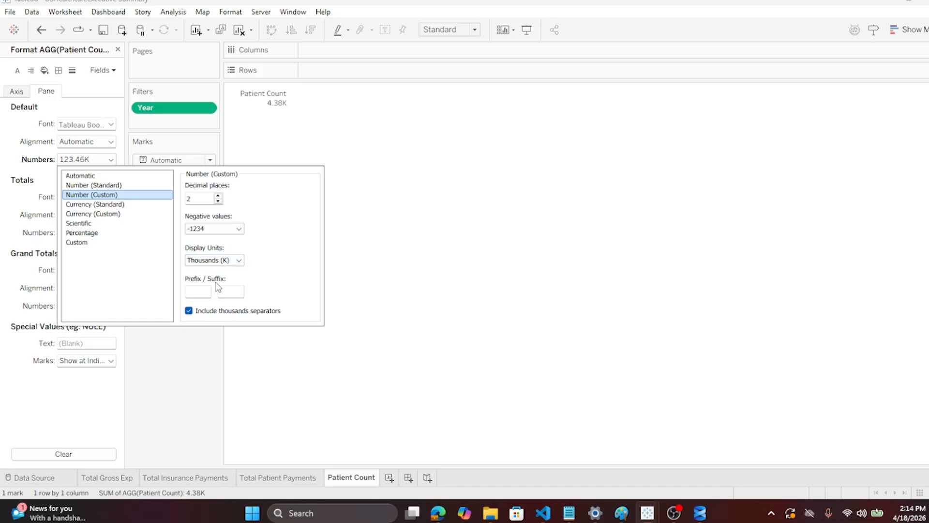
Close the Patient Count number format settings and save the workbook
click(456, 310)
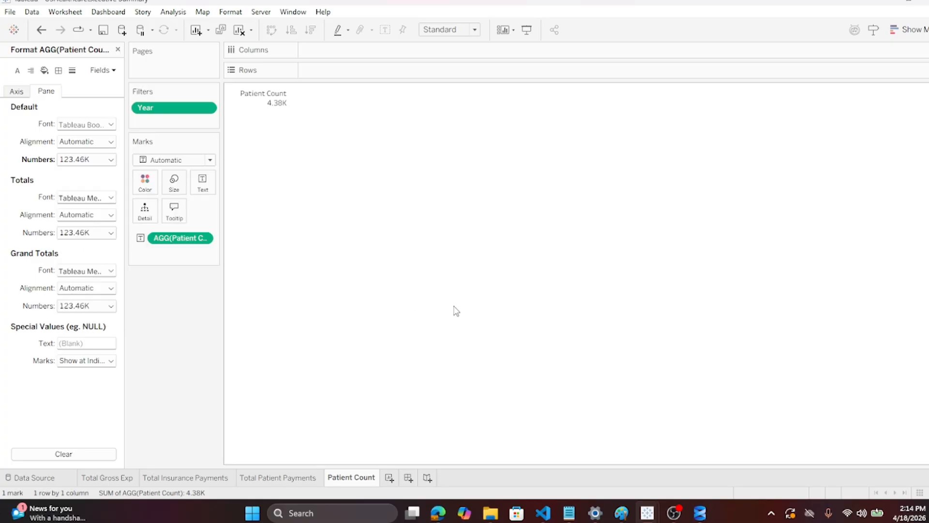
click(9, 11)
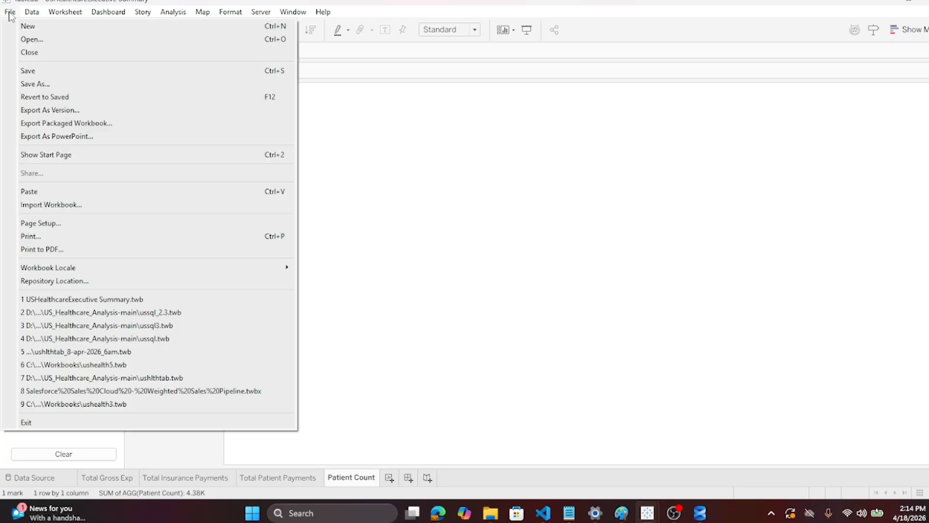
click(28, 71)
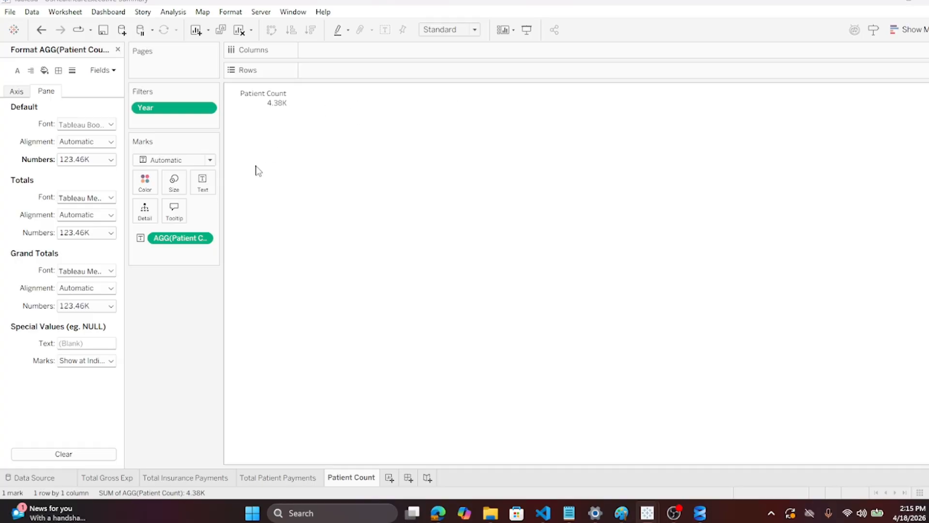
Add a new worksheet and create an empty calculated field named "Ethinicity Count"
click(390, 478)
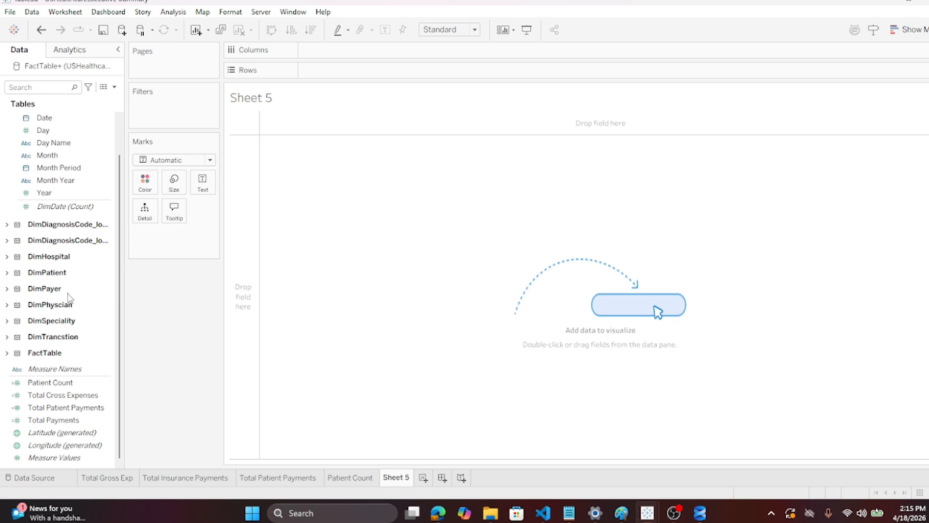
click(172, 11)
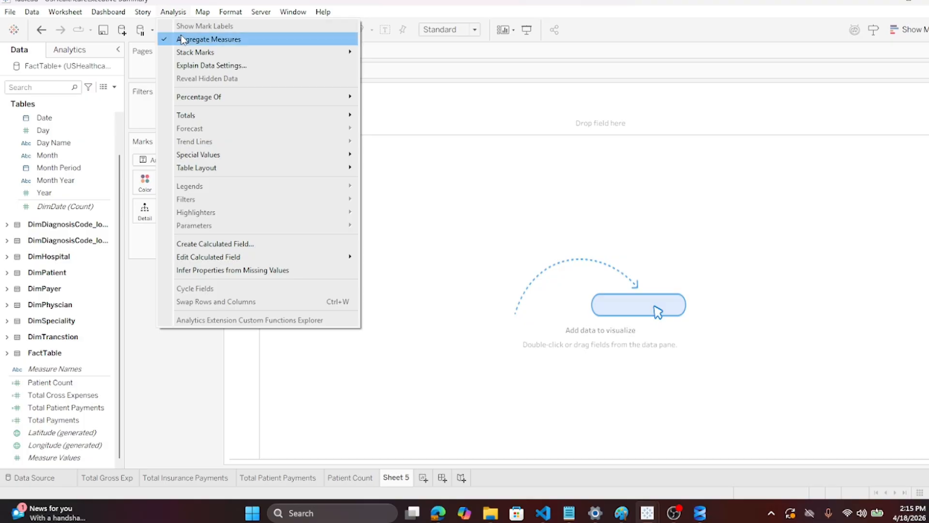
click(196, 244)
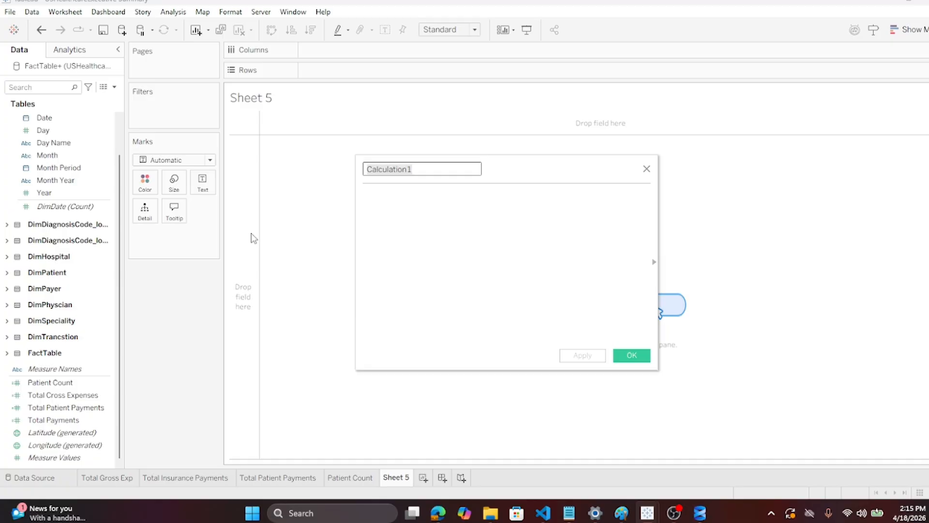
text(E)
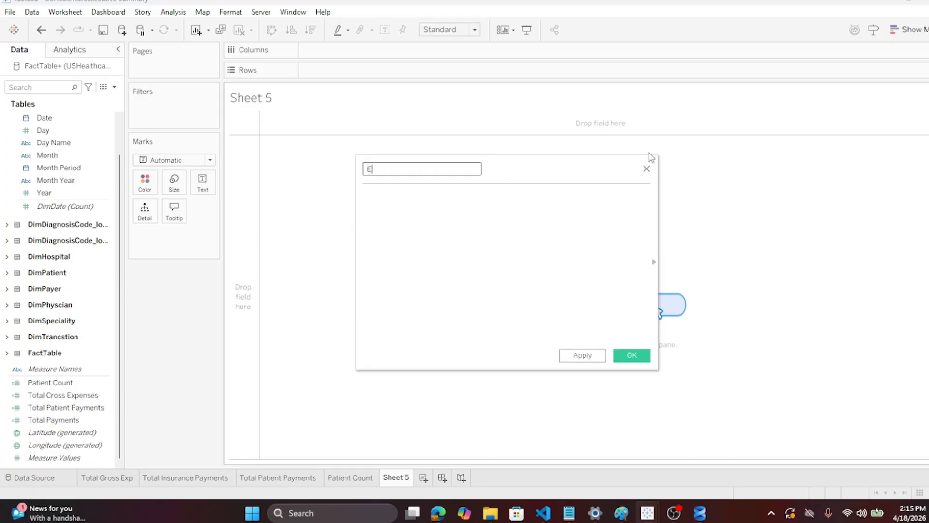
text(thniicity Count)
click(632, 356)
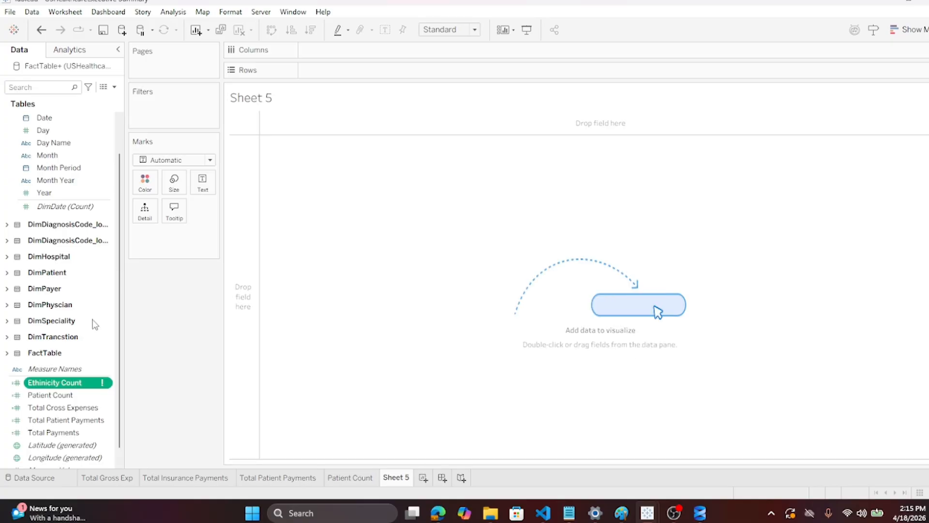
Set the Ethinicity Count formula to countd([Ethinicity])
right_click(57, 384)
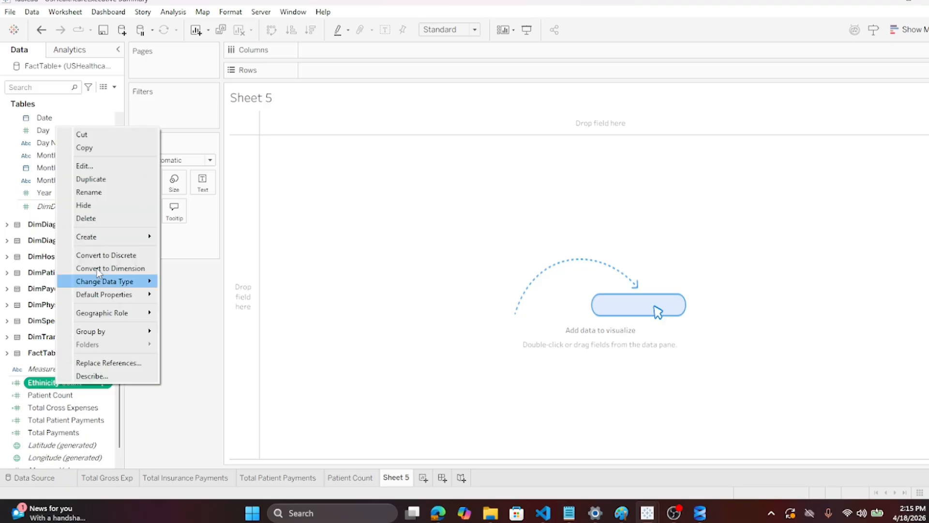
click(97, 166)
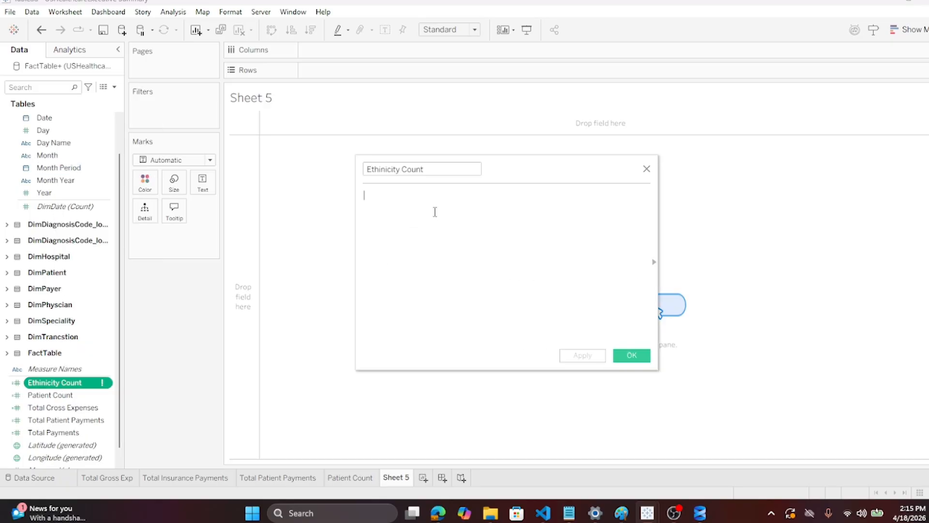
text(count)
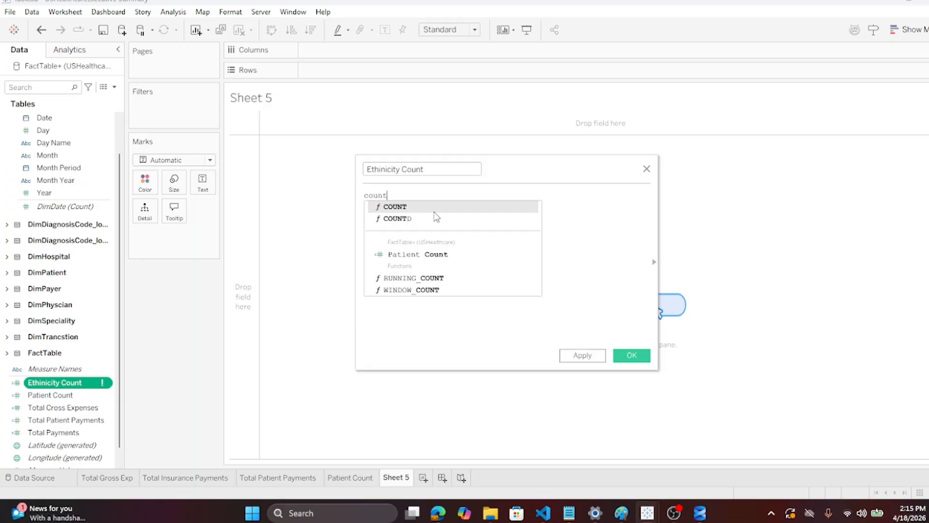
text((eth)
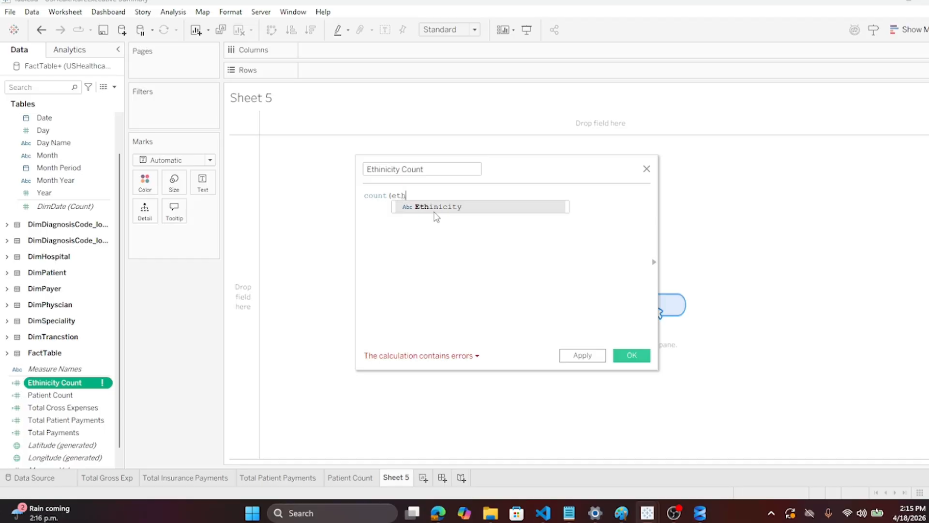
click(438, 207)
text())
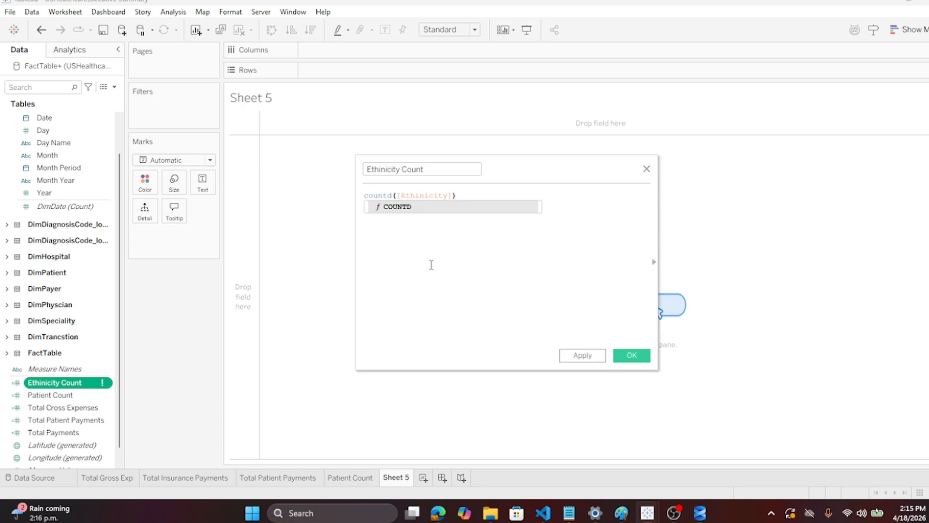
click(431, 264)
click(630, 357)
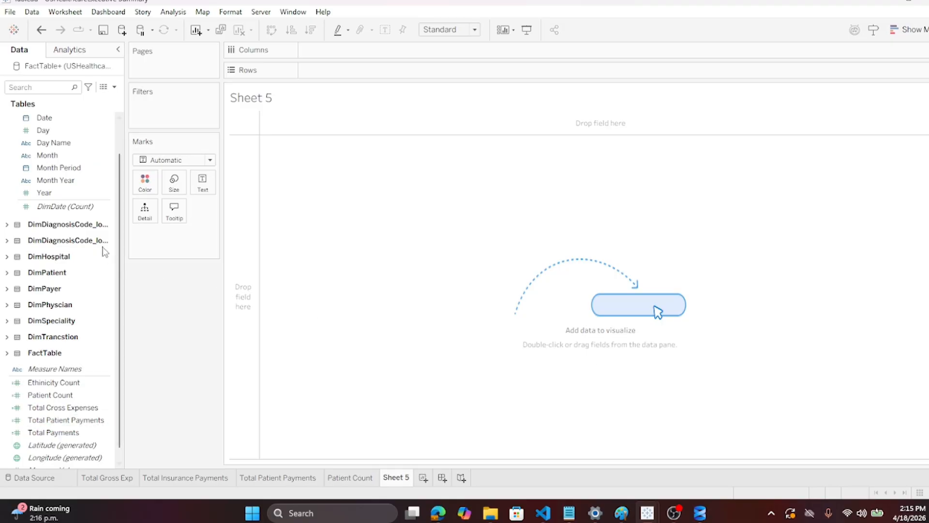
Hide the title of Sheet 5 and show the Ethinicity Count measure as the sheet's text mark
right_click(260, 98)
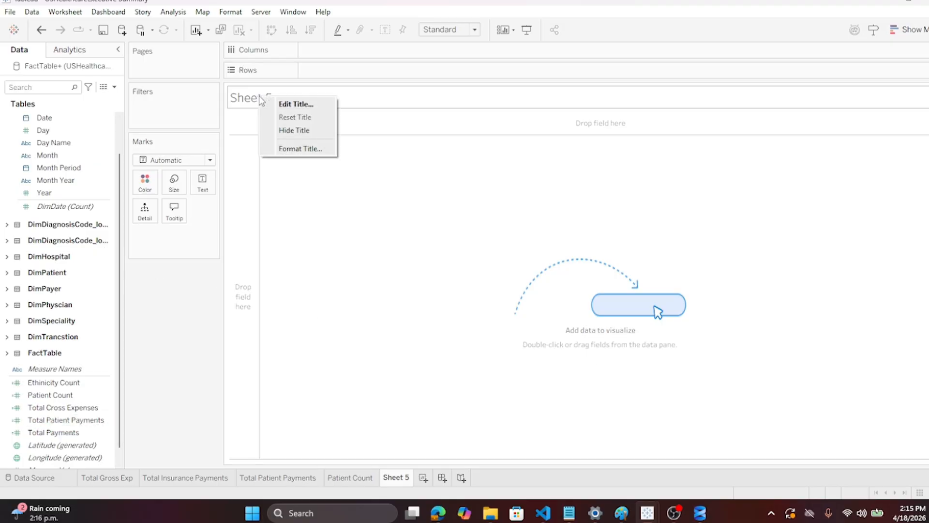
click(293, 131)
drag(53, 382, 202, 186)
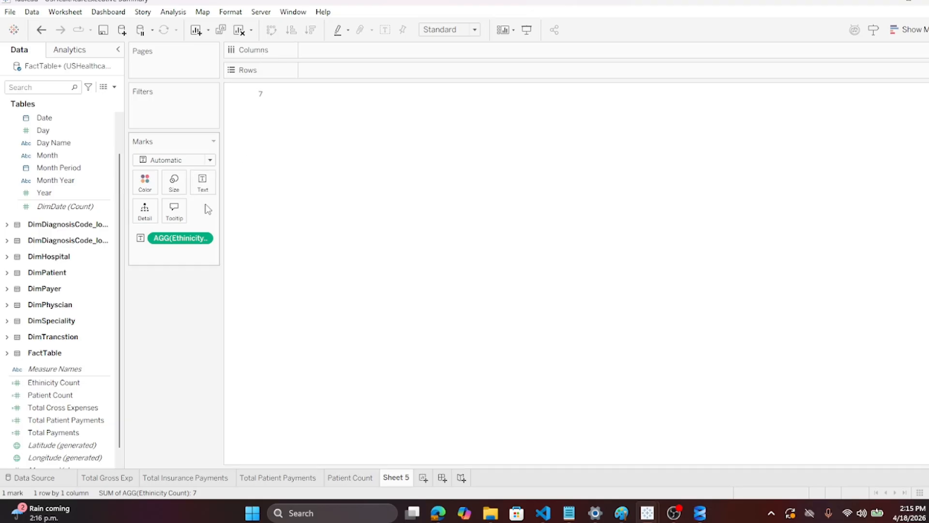
Add the caption "Ethinicity Count" on its own line above the measure value in the text label and save the workbook
click(202, 182)
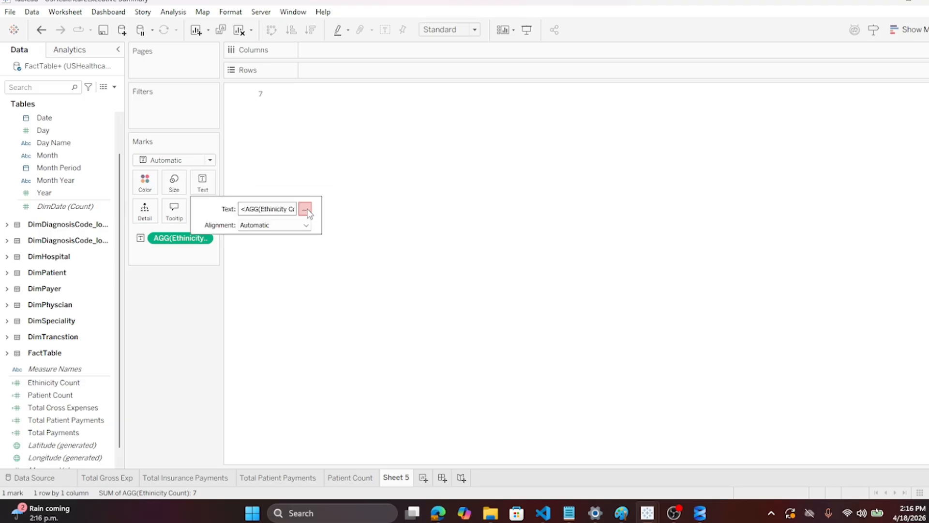
click(304, 210)
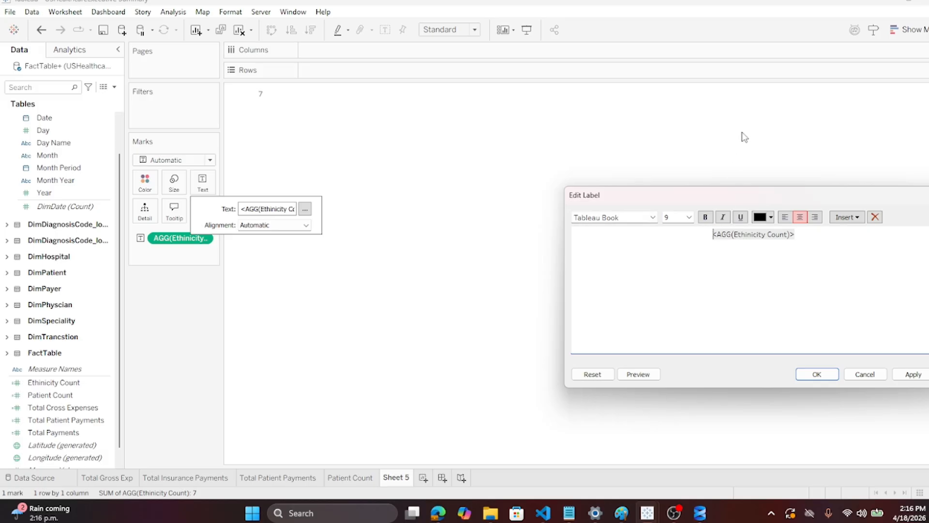
key(Return)
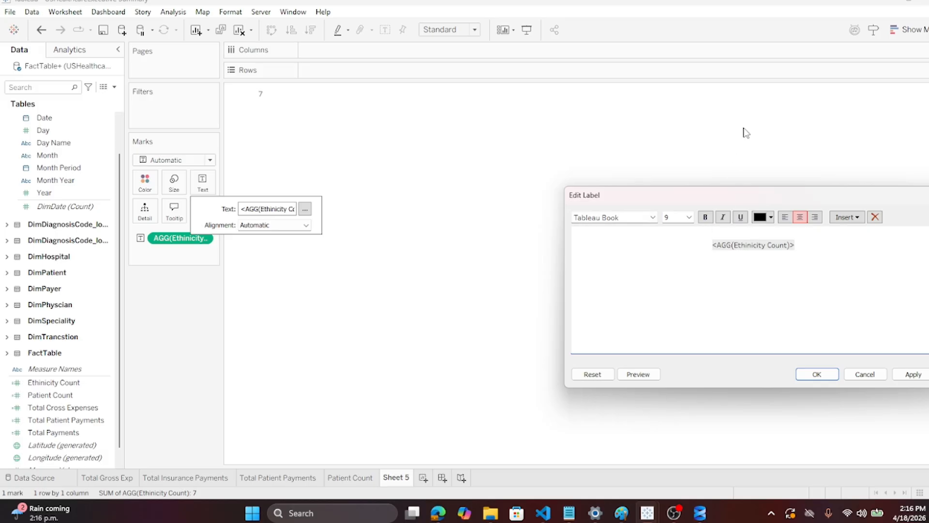
text(Ethinicity Count)
click(801, 375)
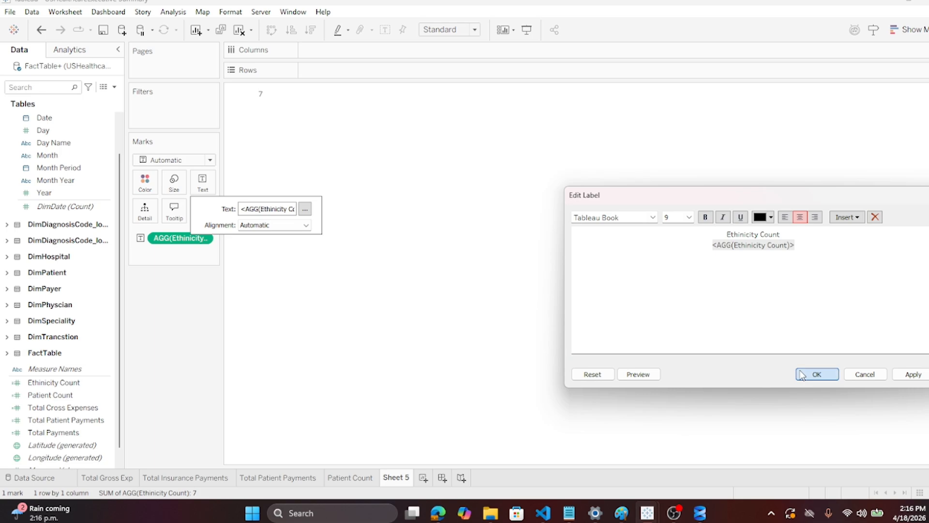
click(561, 222)
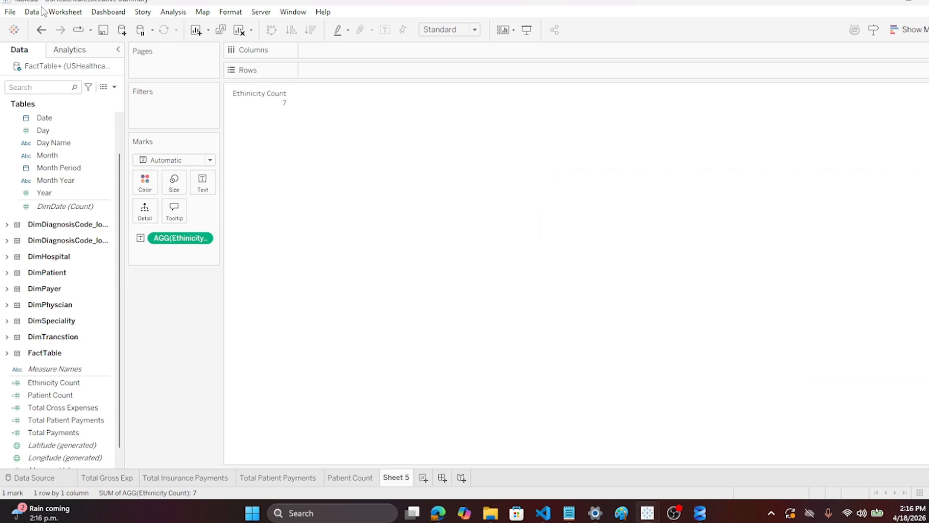
click(10, 12)
click(37, 72)
Rename the Sheet 5 worksheet as "Curr/Previnsur"
double_click(397, 478)
text(Curr/Pre)
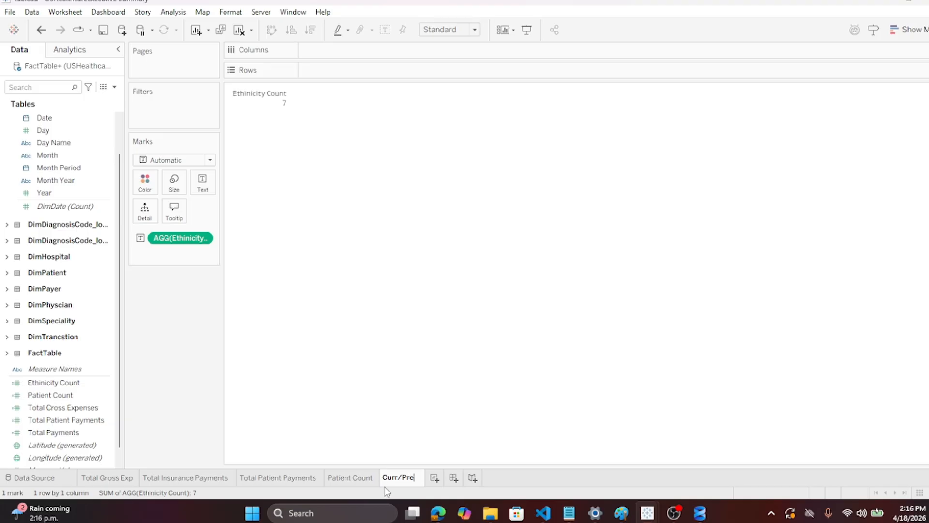
text(vinsur)
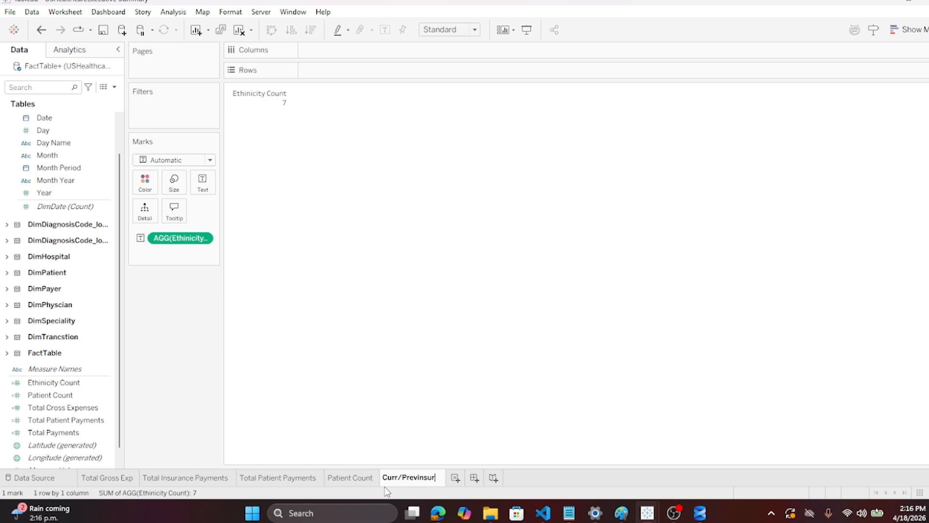
Rename the ethnicity count worksheet as Curr/Prev Patient Payment
key(BackSpace)
key(BackSpace)
key(BackSpace)
key(BackSpace)
key(BackSpace)
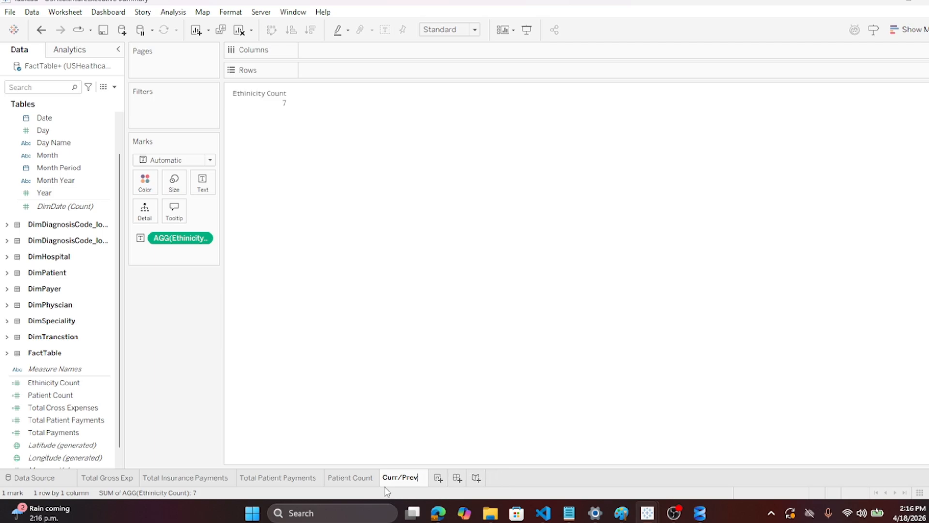
key(BackSpace)
text(v Patient Payment)
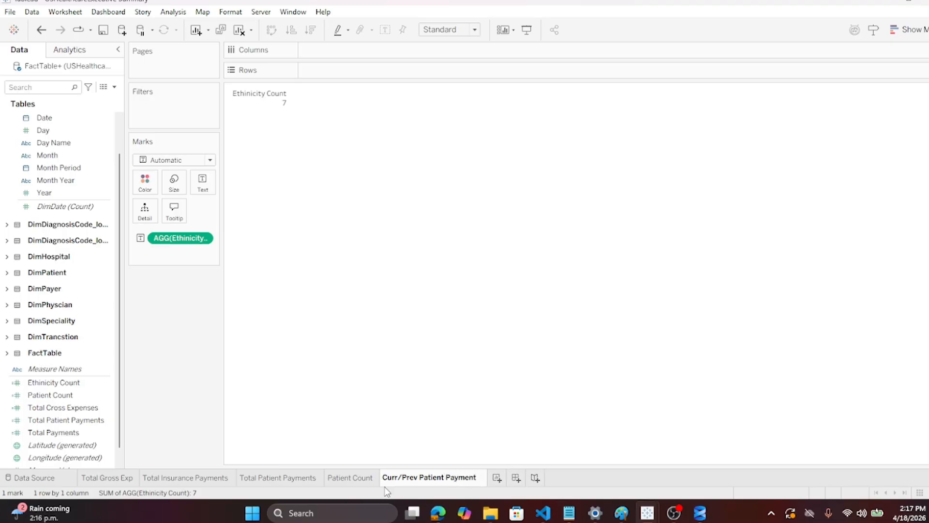
click(344, 382)
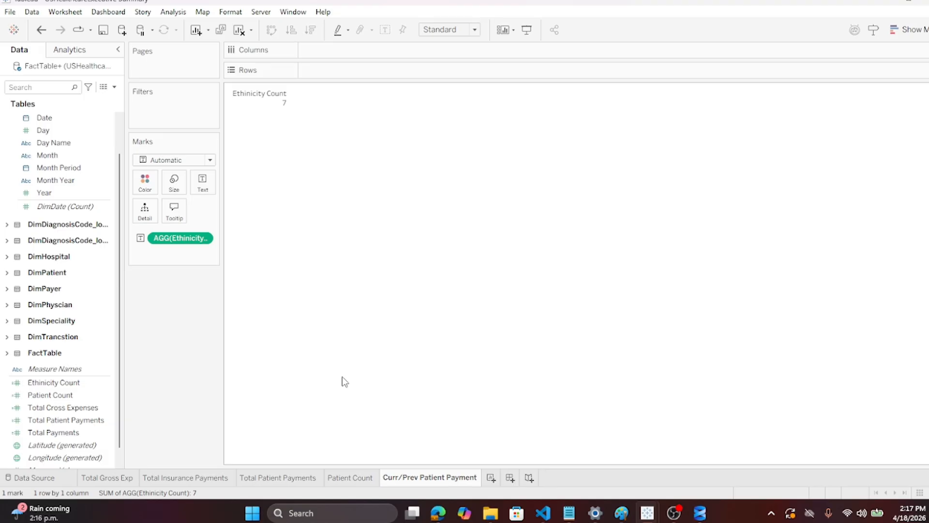
Rename the worksheet showing the ethnicity count as Ethinicity Count, after checking the Patient Count worksheet
click(350, 477)
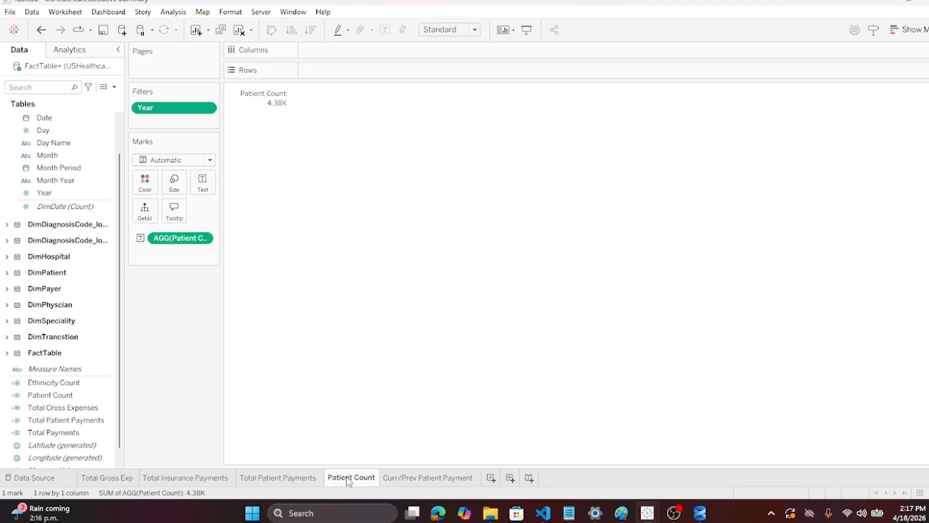
double_click(420, 484)
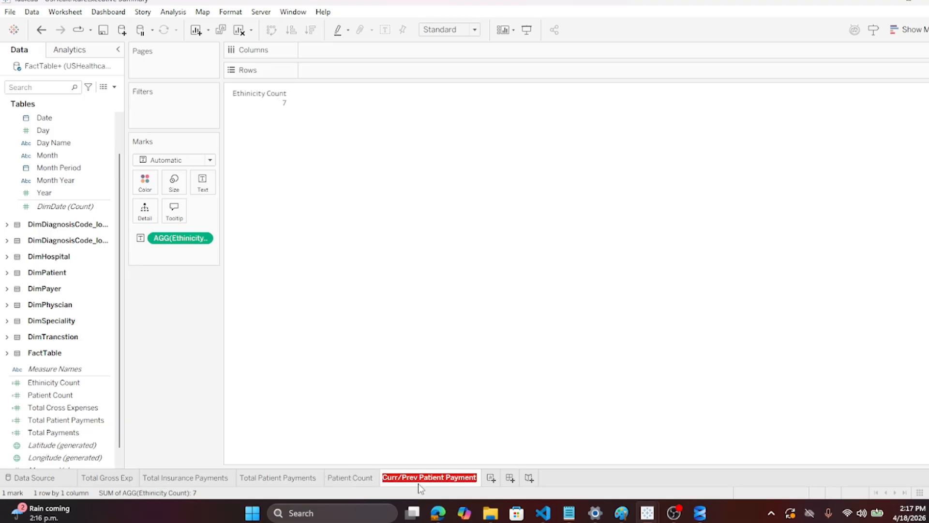
text(Ethi)
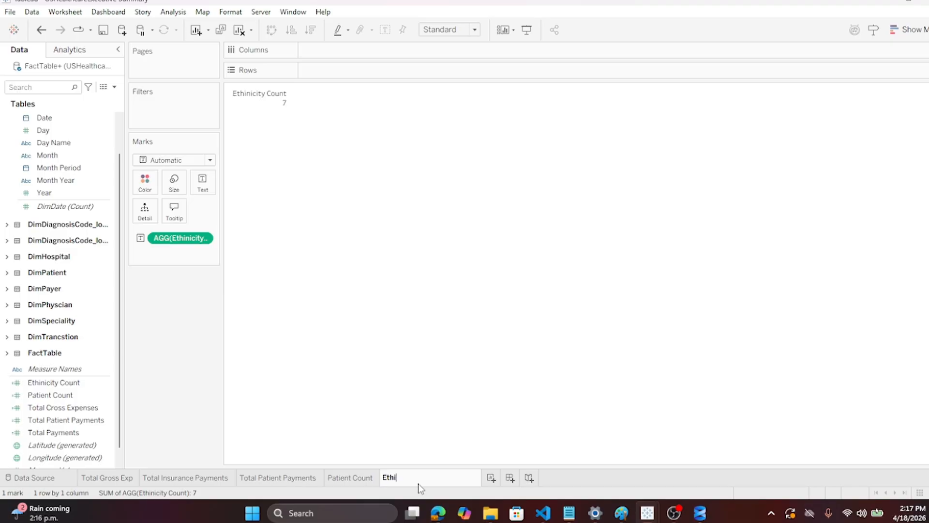
text(nicity Count)
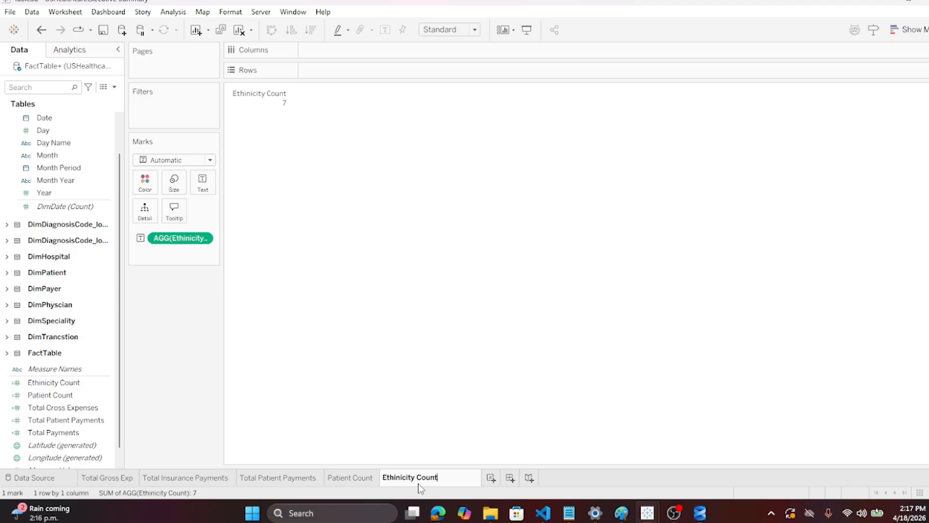
click(480, 364)
Add a new worksheet and name it Curr/Prev Patient
click(456, 479)
double_click(457, 478)
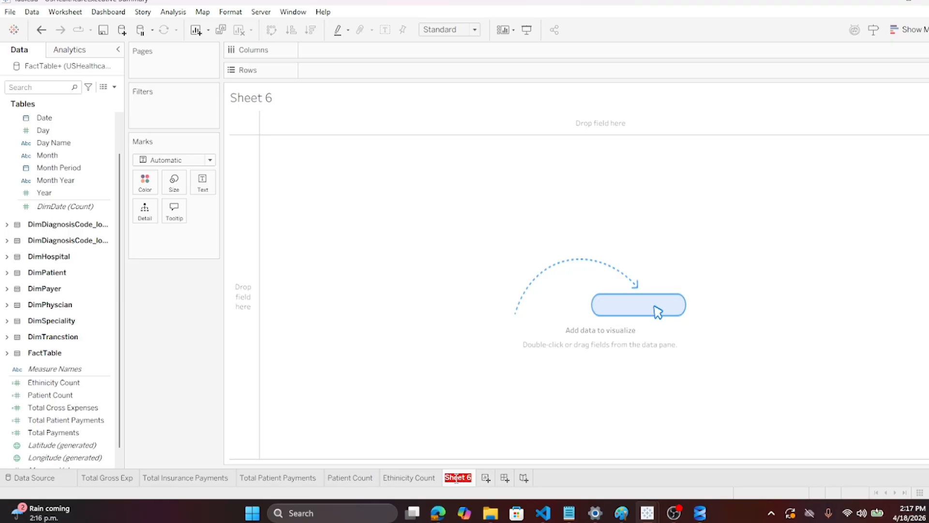
text(Curr/Prev)
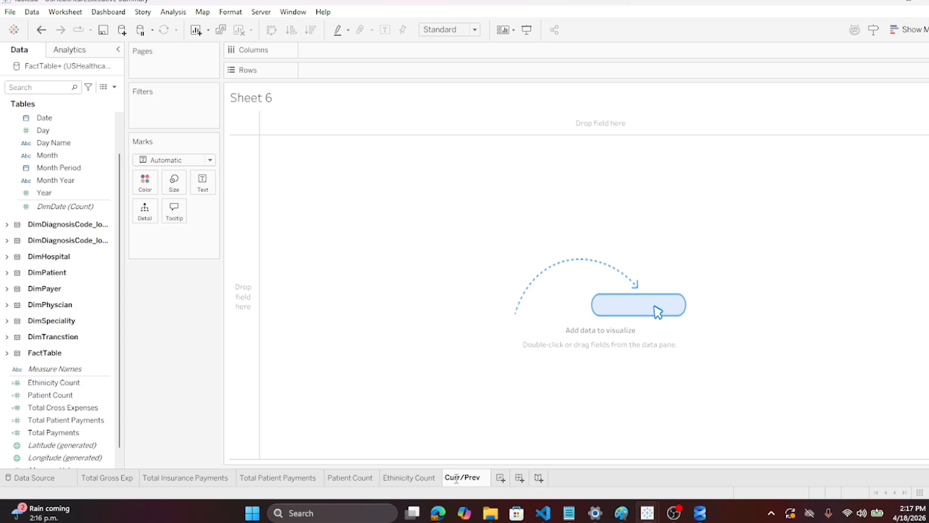
key(Return)
text(P)
text(atient)
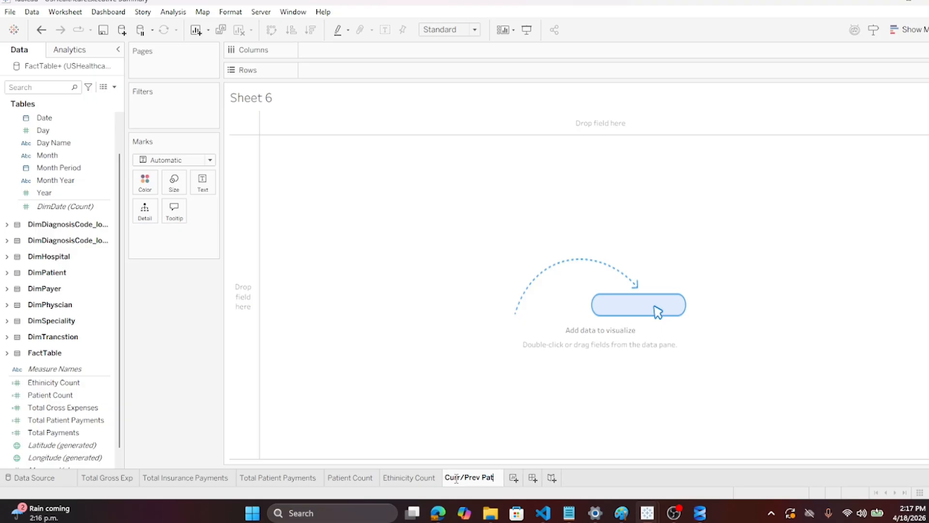
key(Return)
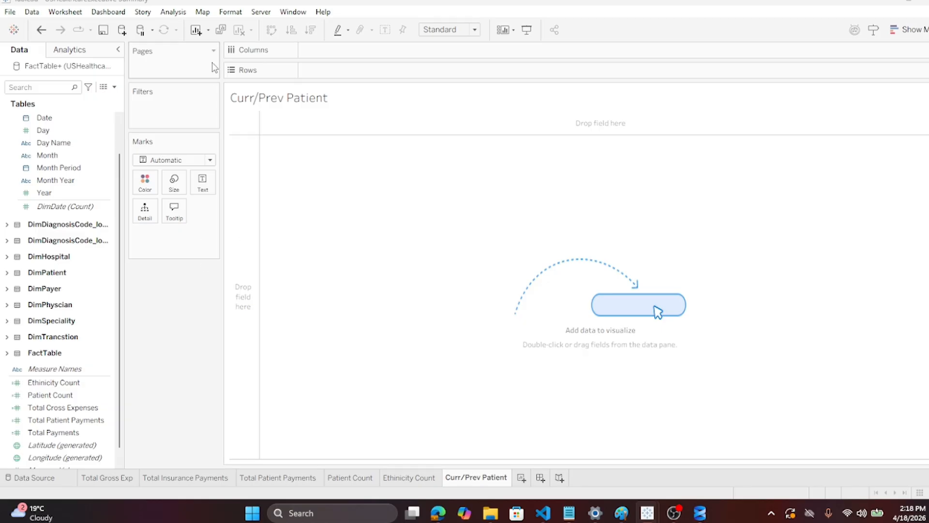
Start a new calculated field and name it Curr Mnth Patient
click(92, 145)
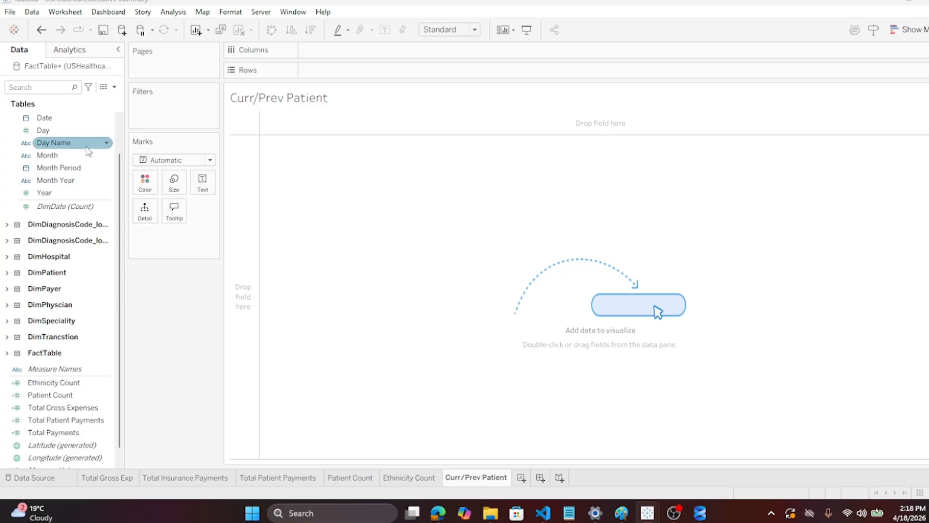
click(170, 12)
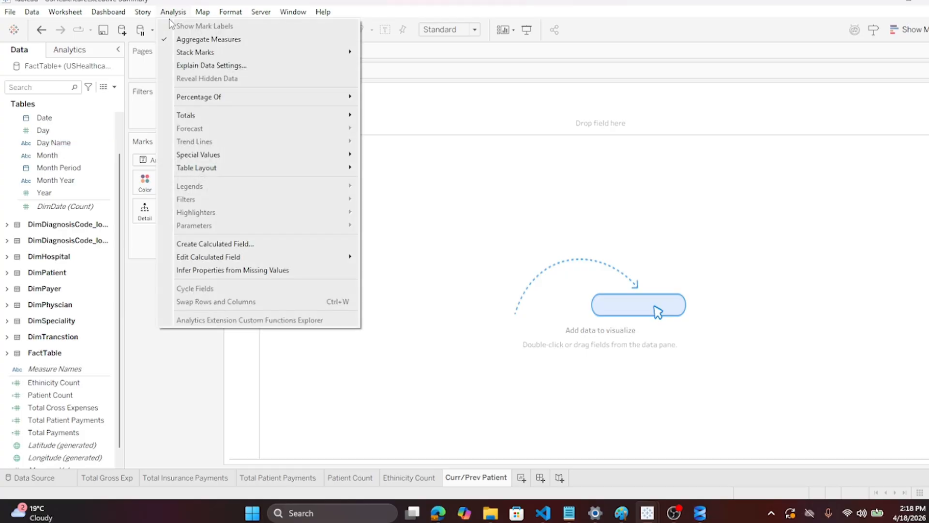
click(211, 248)
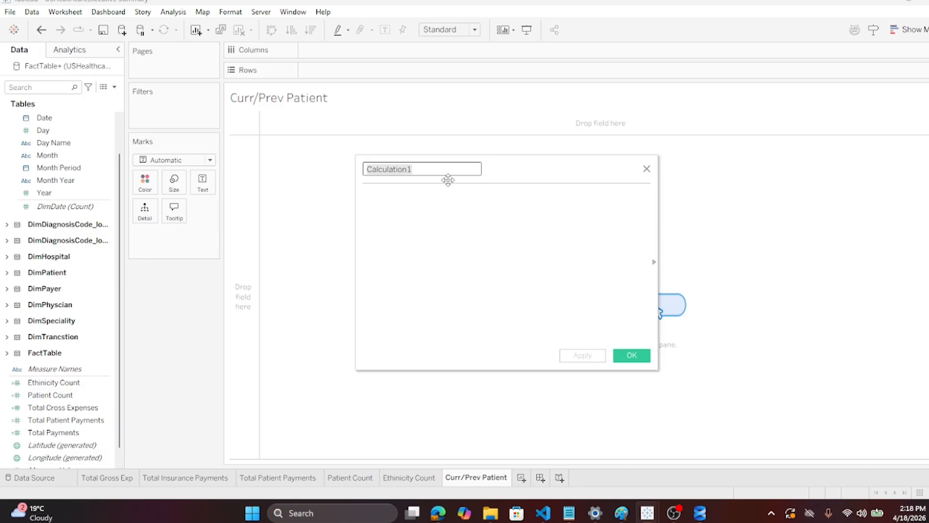
text(Curr)
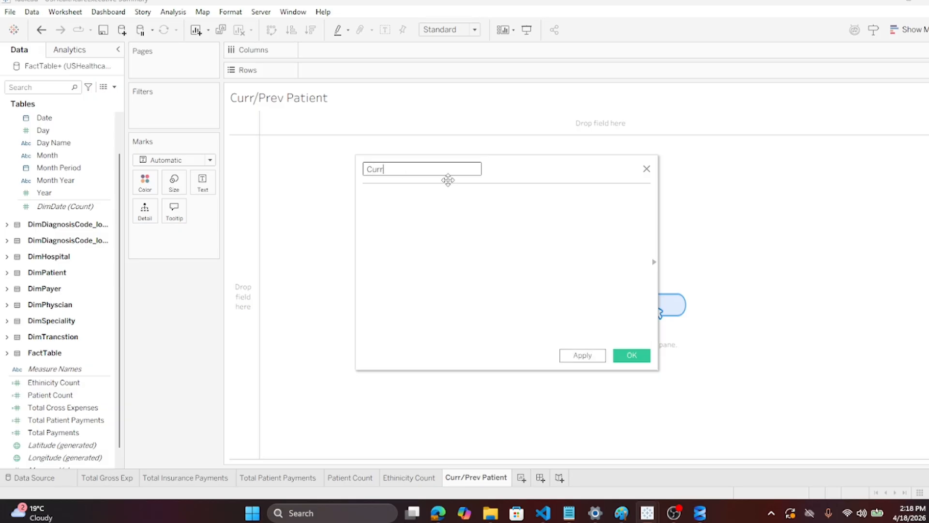
text(ent Month Pa)
key(BackSpace)
key(BackSpace)
key(BackSpace)
key(BackSpace)
key(BackSpace)
key(BackSpace)
key(BackSpace)
key(BackSpace)
key(BackSpace)
text(Mnth Patient)
Paste the FIXED formula summing [Insurance Payment] for the latest month and year of [dimDateServicePK_Clean], and widen the calculation editor
click(384, 192)
key(ctrl+v)
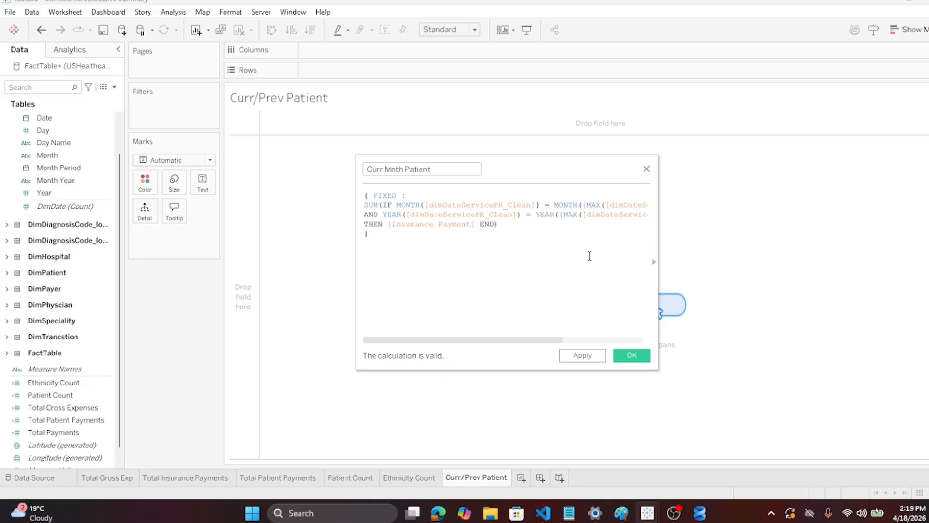
drag(660, 249, 778, 259)
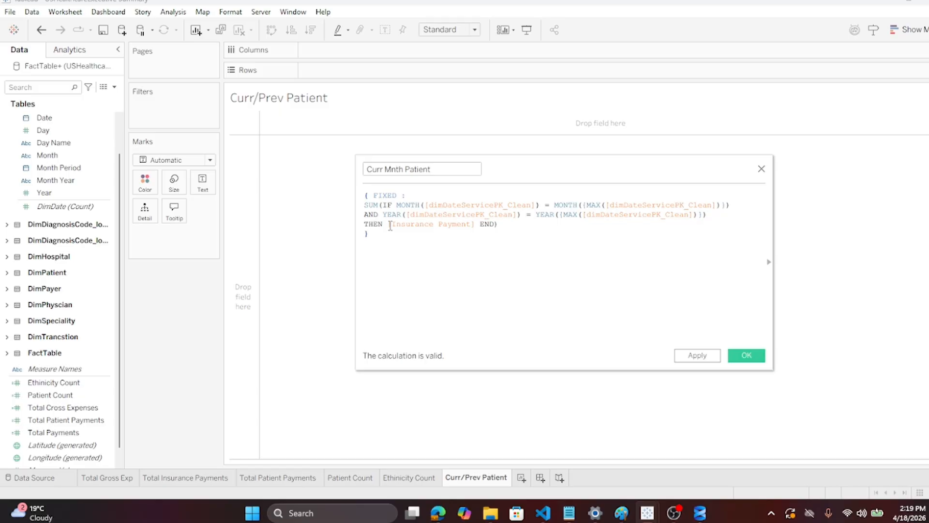
Change the formula's aggregation from SUM to Count and replace [Insurance Payment] with [Patient Number]
double_click(371, 205)
text(Count)
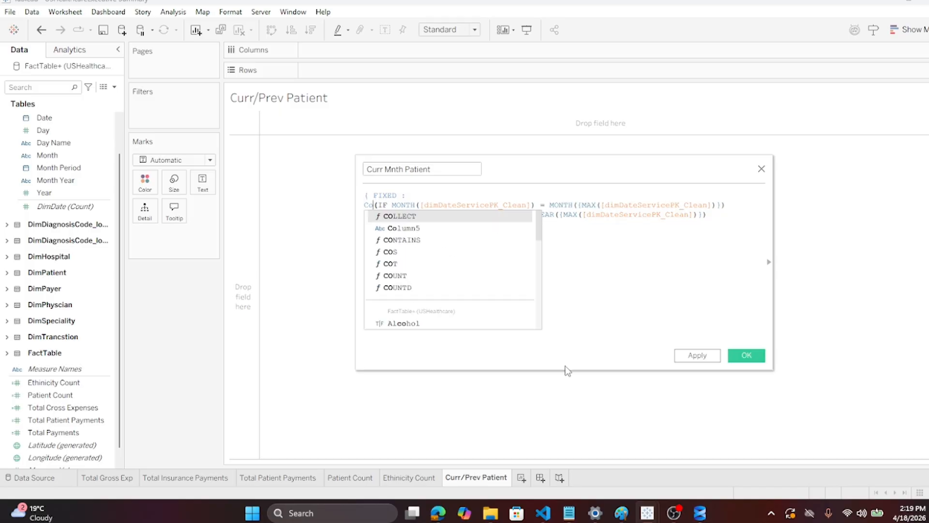
click(657, 279)
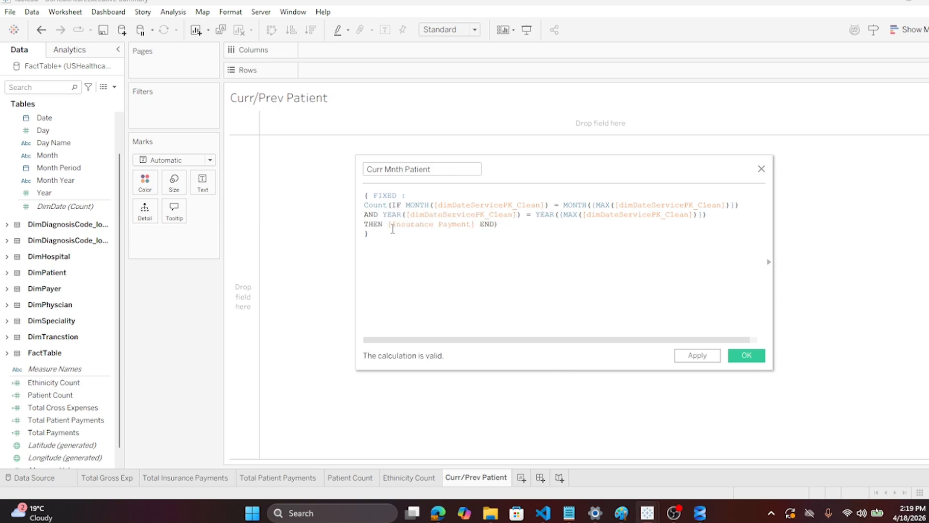
drag(388, 224, 475, 225)
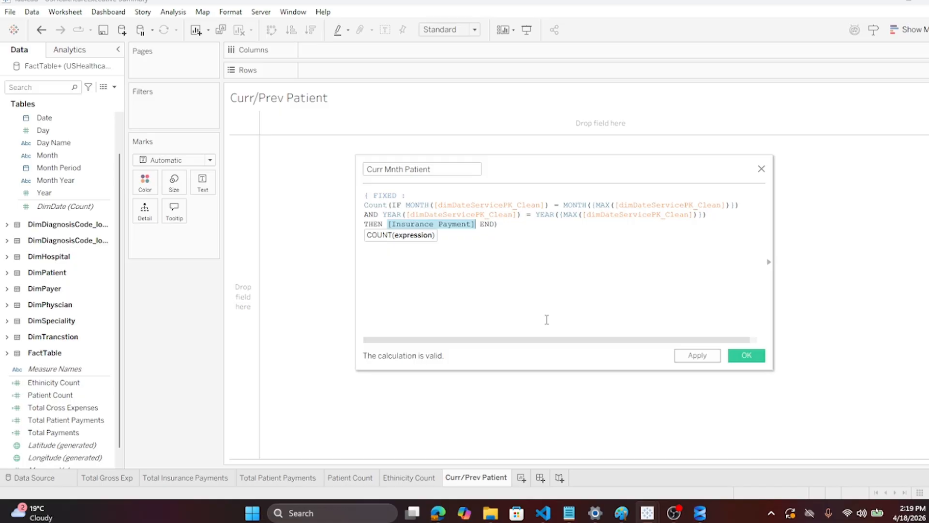
text(pat)
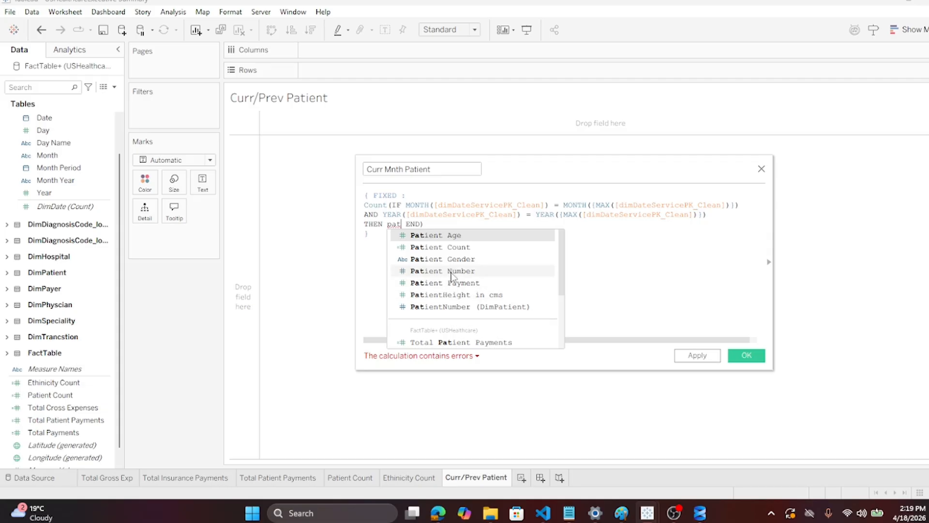
click(451, 270)
click(450, 281)
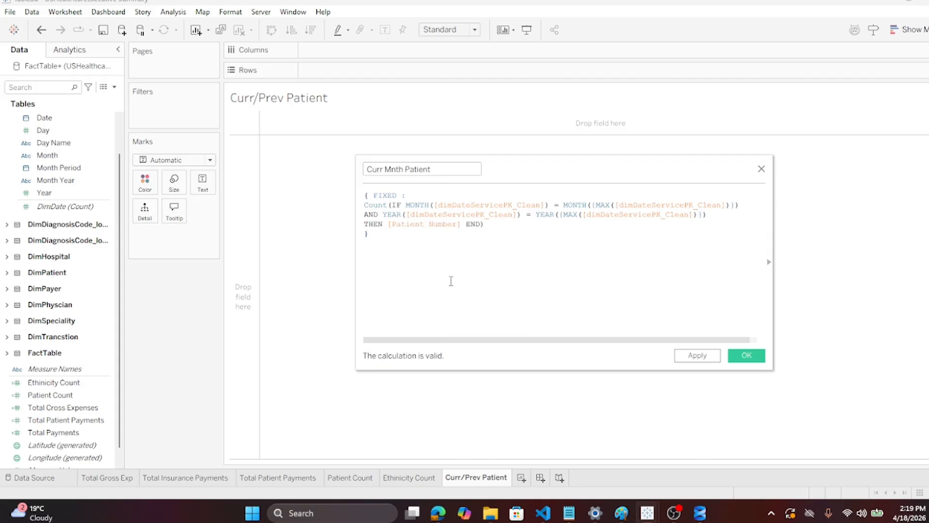
Save the calculated field and place Curr Mnth Patient in the view as text
click(746, 355)
drag(57, 382, 213, 185)
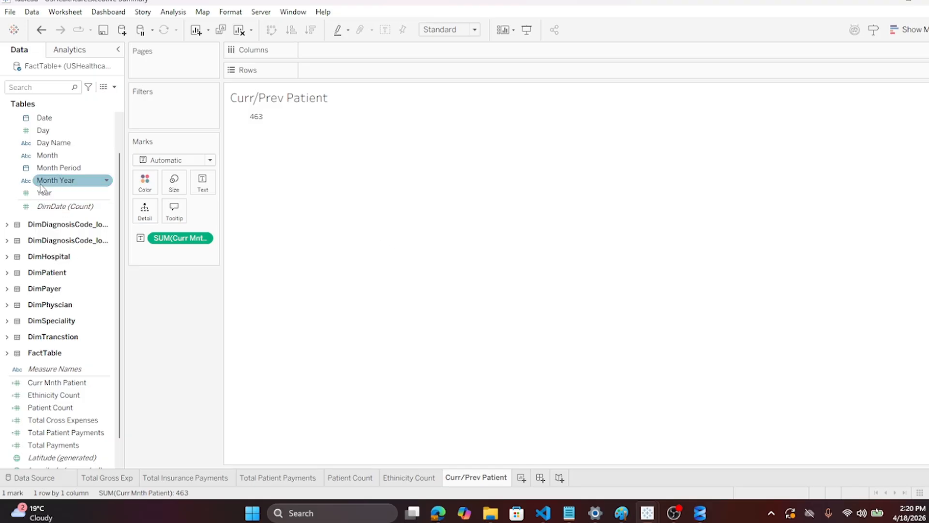
drag(45, 193, 147, 96)
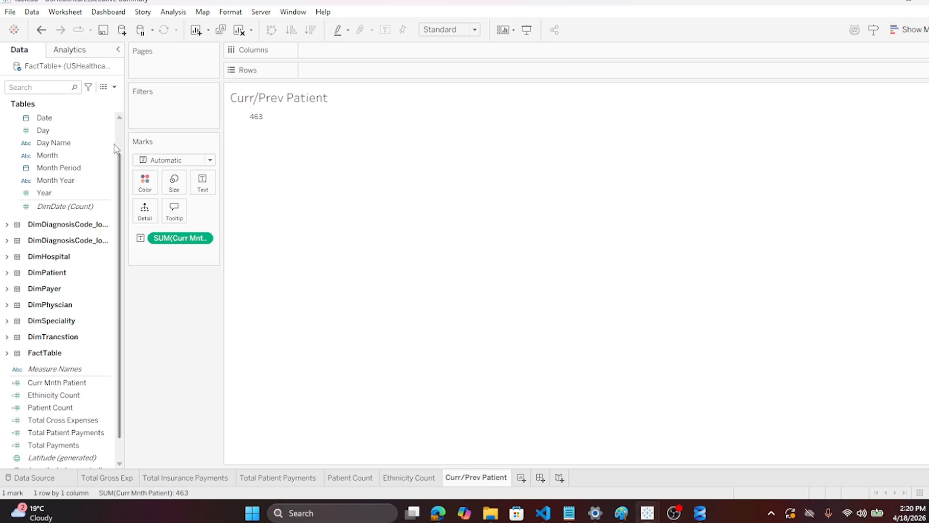
click(44, 193)
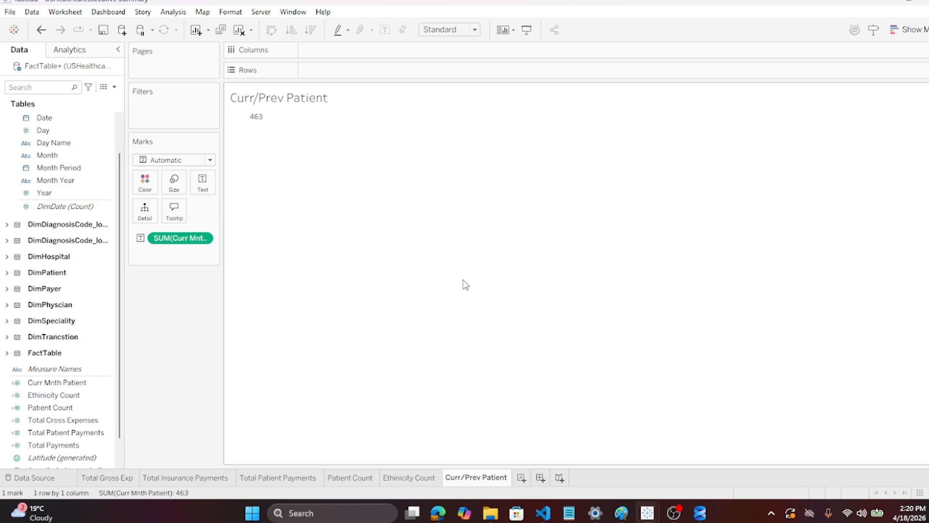
click(63, 181)
drag(63, 180, 152, 98)
click(57, 193)
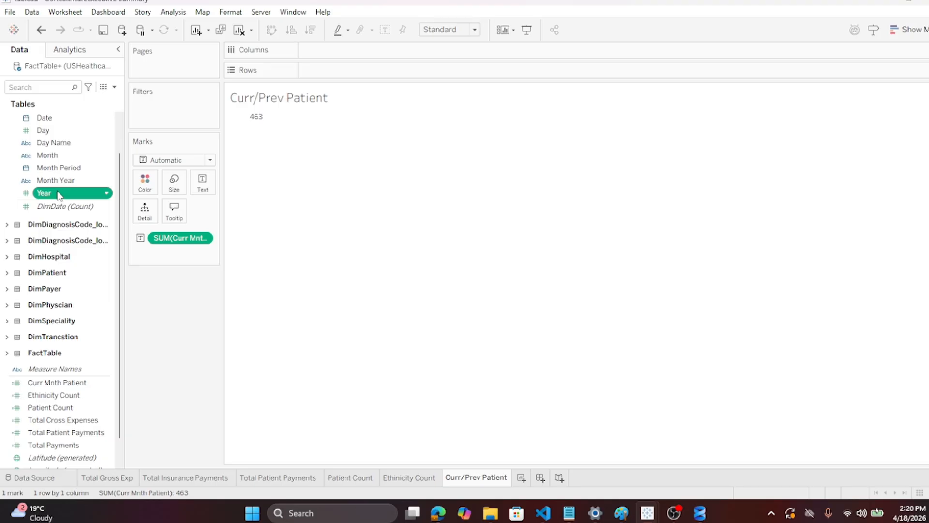
click(106, 192)
click(107, 193)
drag(51, 182, 132, 123)
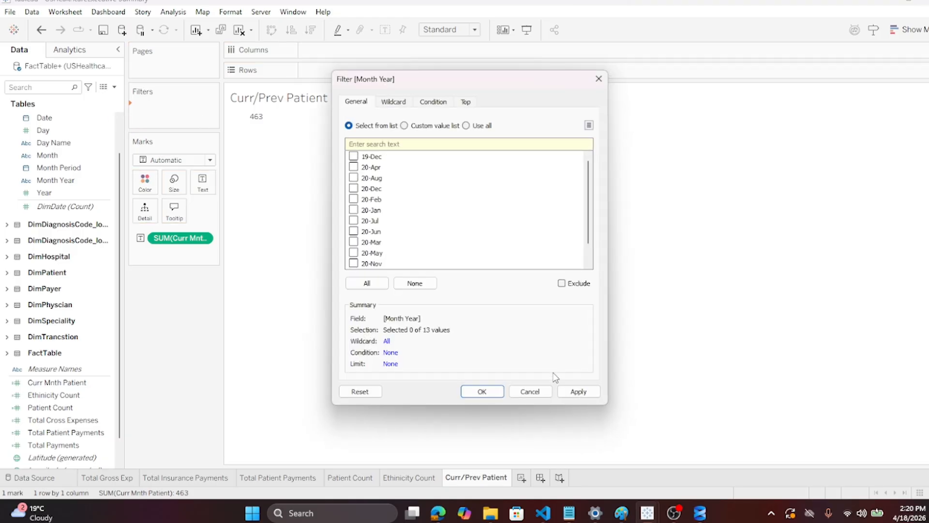
click(532, 391)
Add a Year filter using a range of values with the minimum set to 2020
click(41, 194)
drag(43, 198, 150, 117)
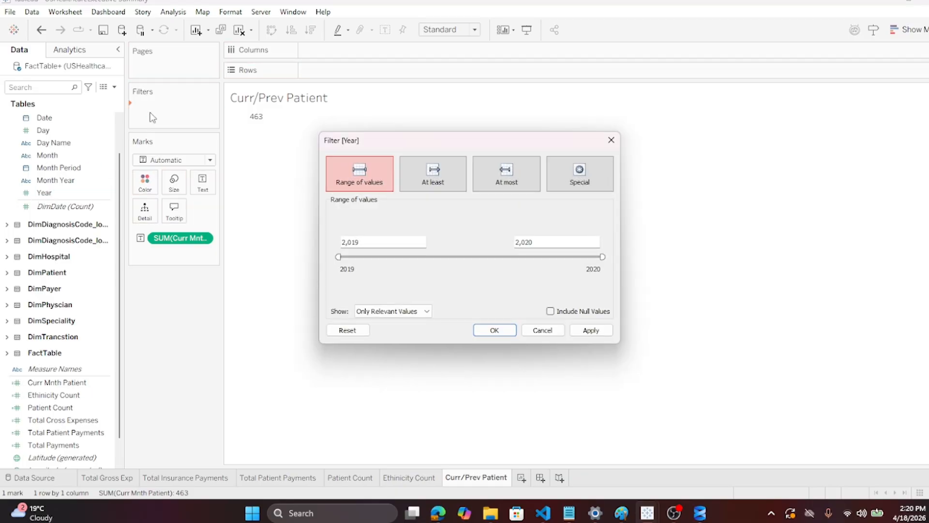
double_click(371, 241)
text(2020)
click(446, 281)
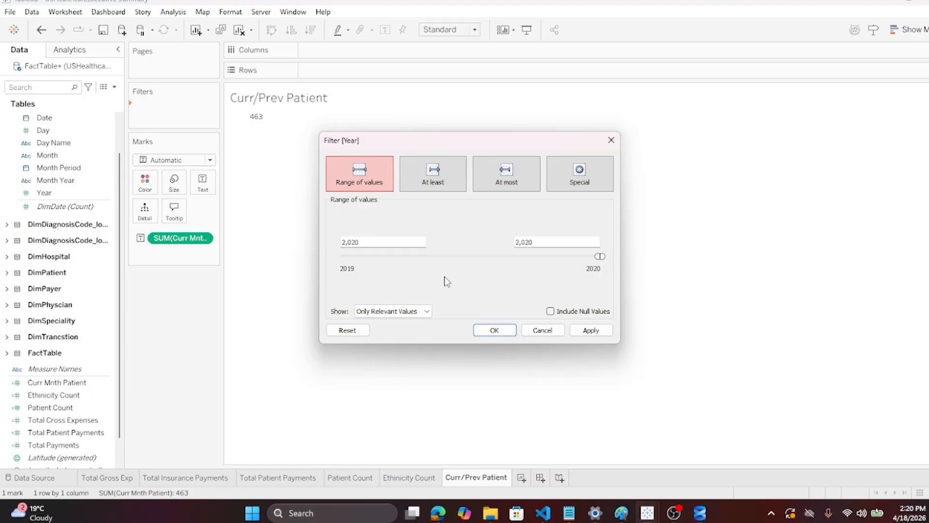
click(505, 330)
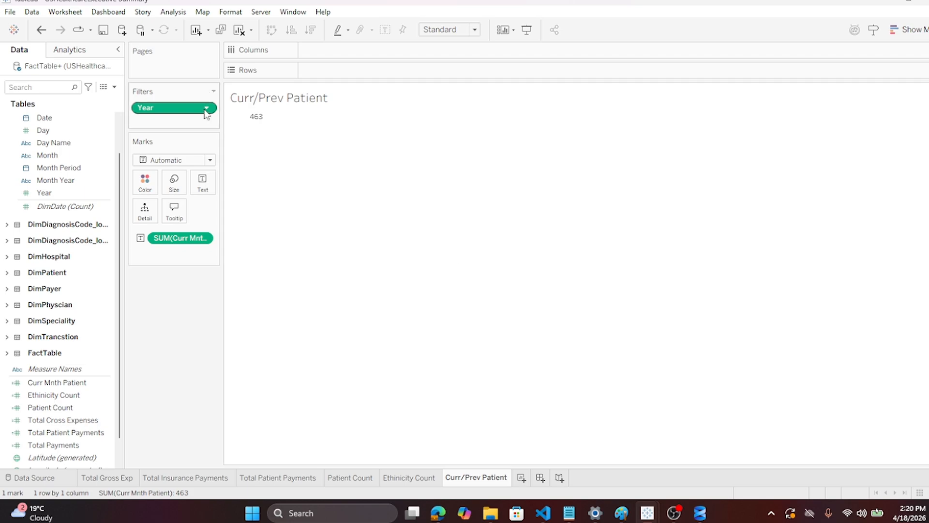
Set the Year filter to show all values in the database, keeping the 2020 range, and apply it
mouse_move(263, 123)
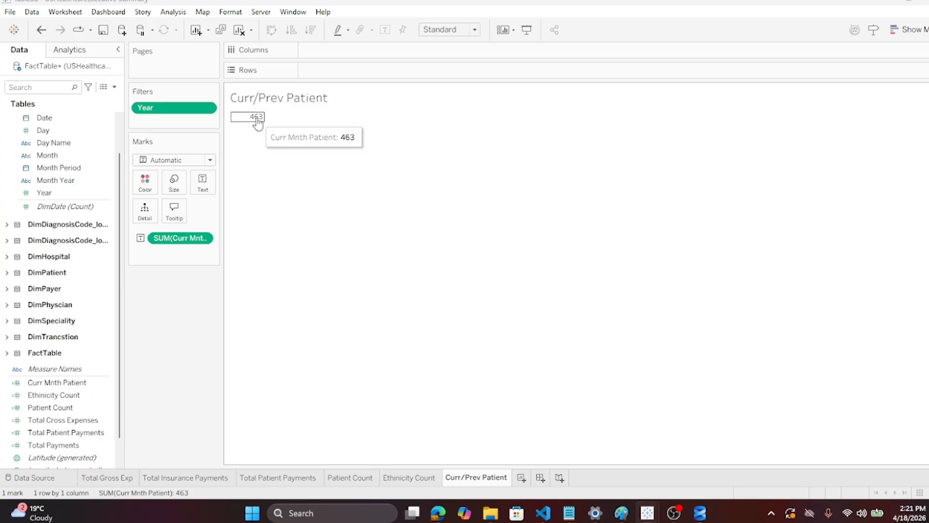
right_click(150, 112)
click(149, 109)
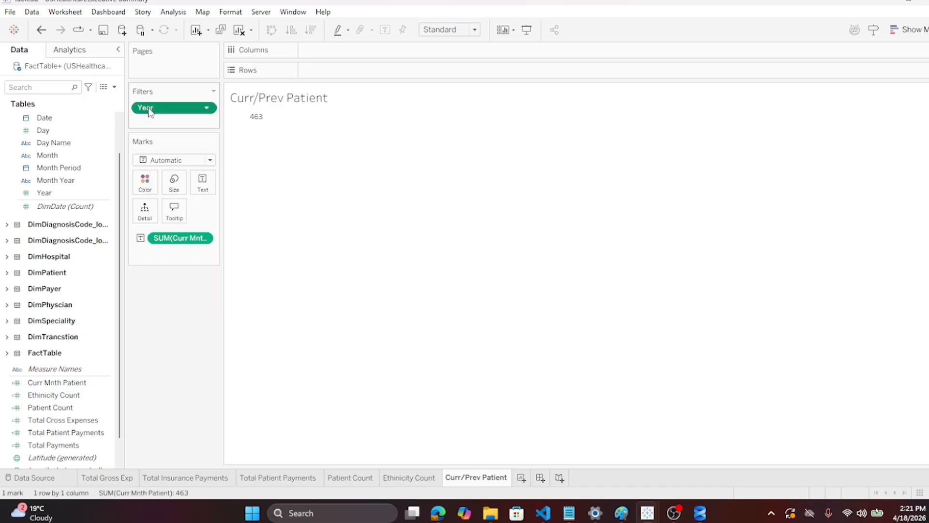
right_click(150, 111)
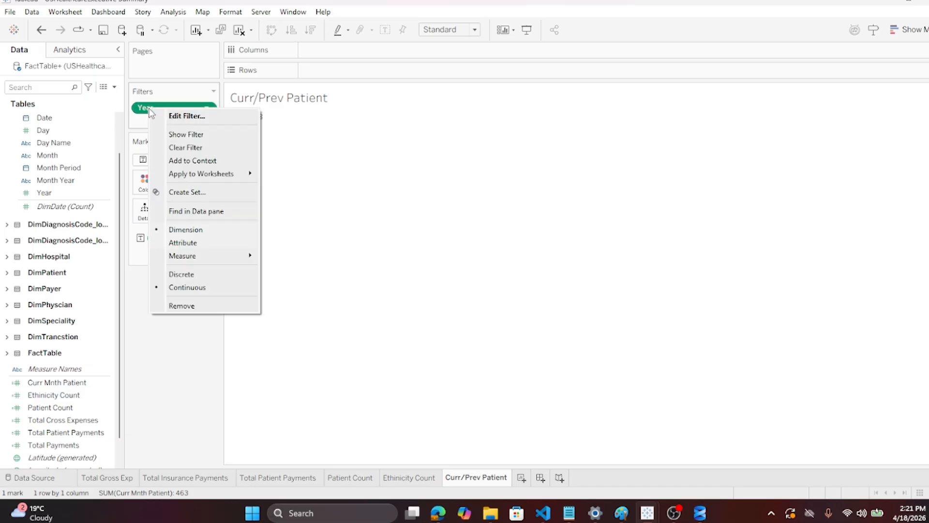
click(194, 115)
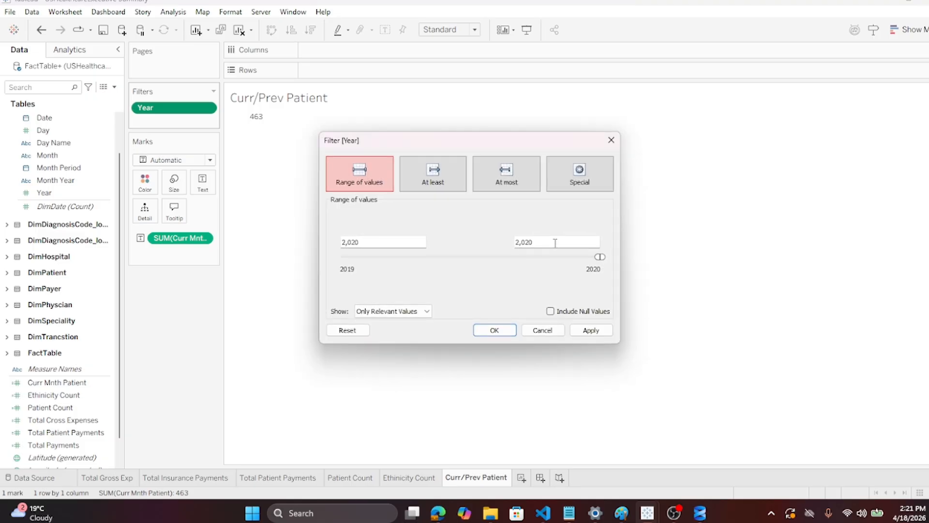
click(426, 312)
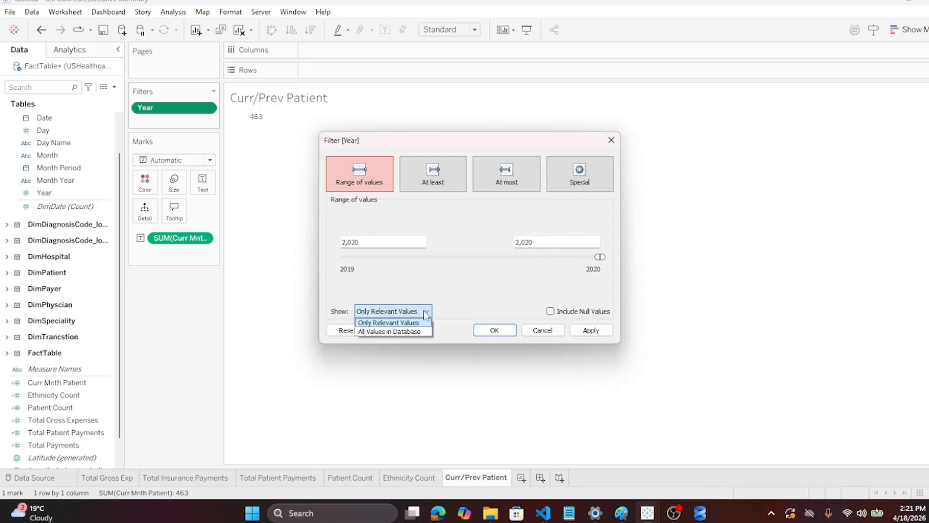
click(399, 333)
click(594, 333)
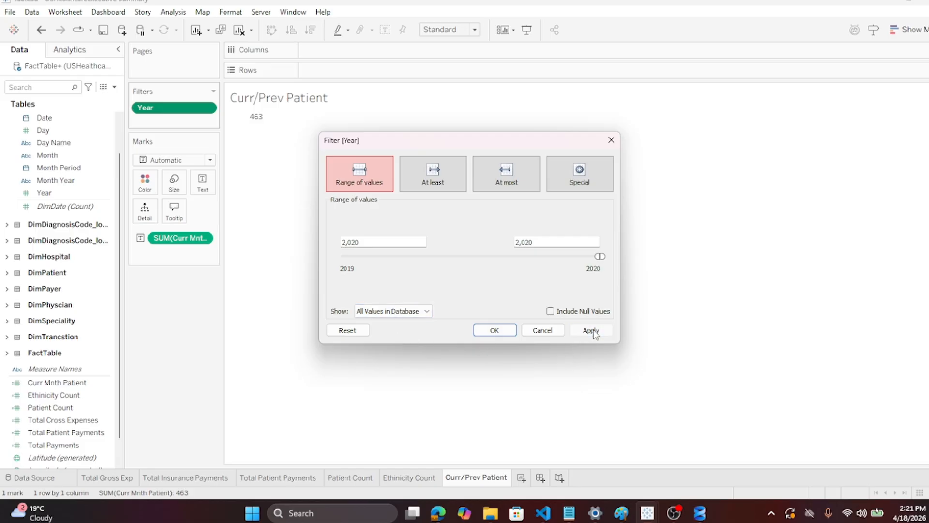
click(494, 330)
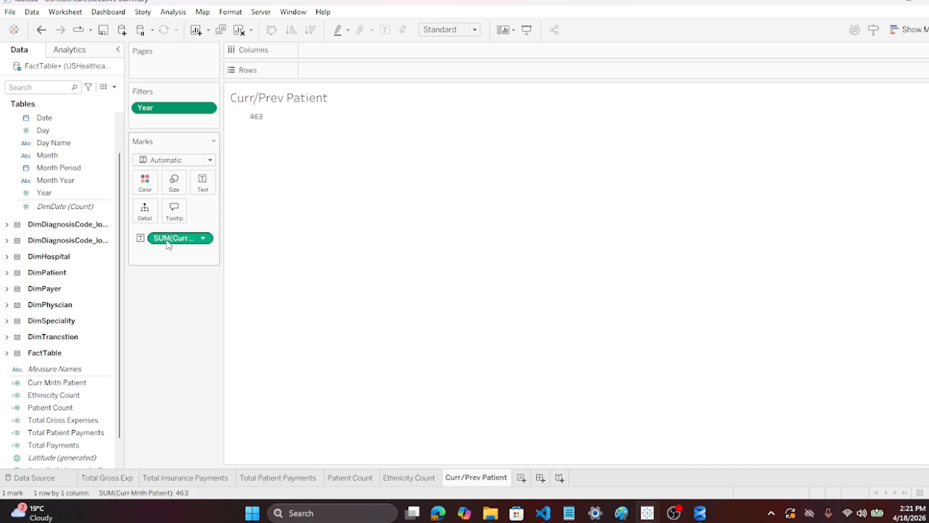
Open the Curr Mnth Patient calculation for editing and insert the COUNTD function before [Patient Number]
click(203, 238)
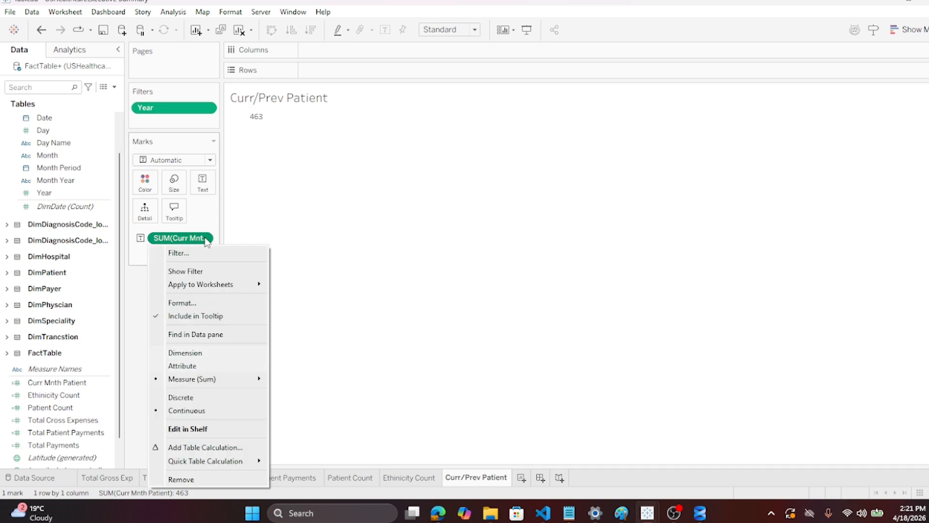
click(205, 238)
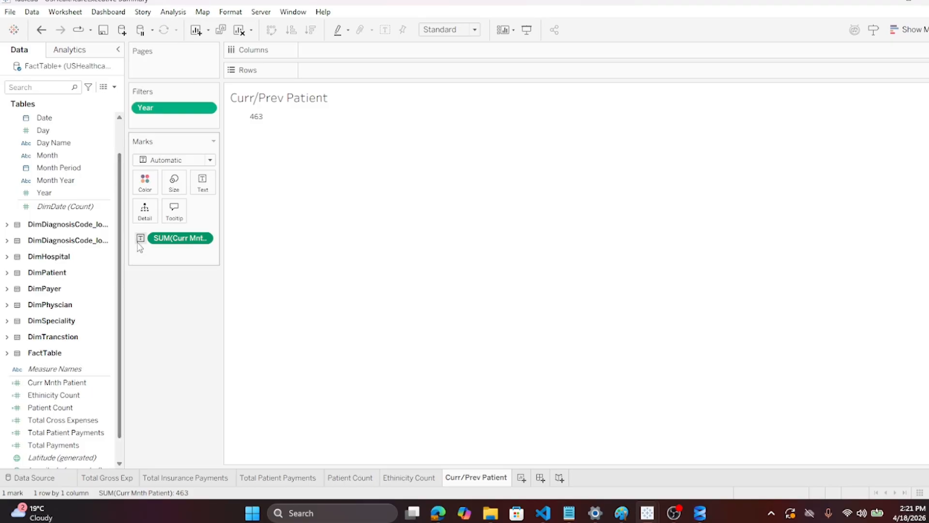
click(54, 397)
click(53, 382)
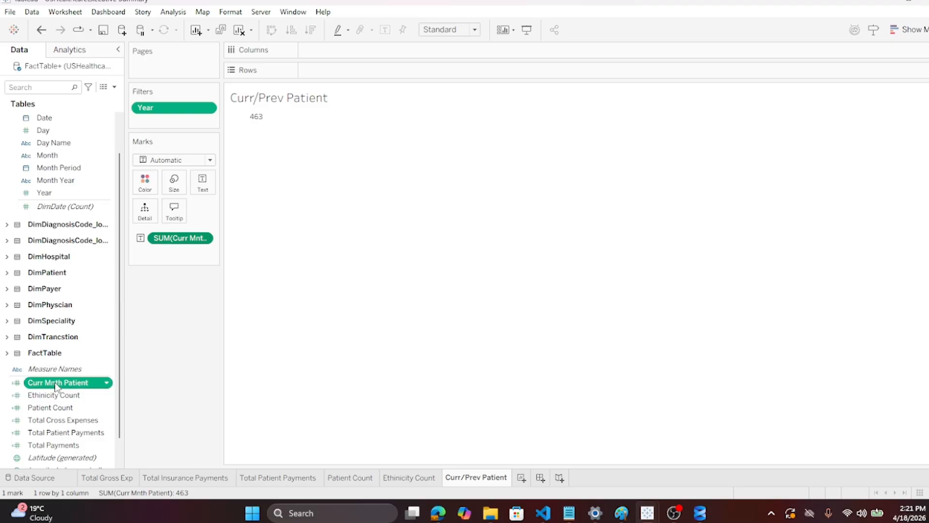
right_click(55, 383)
click(92, 164)
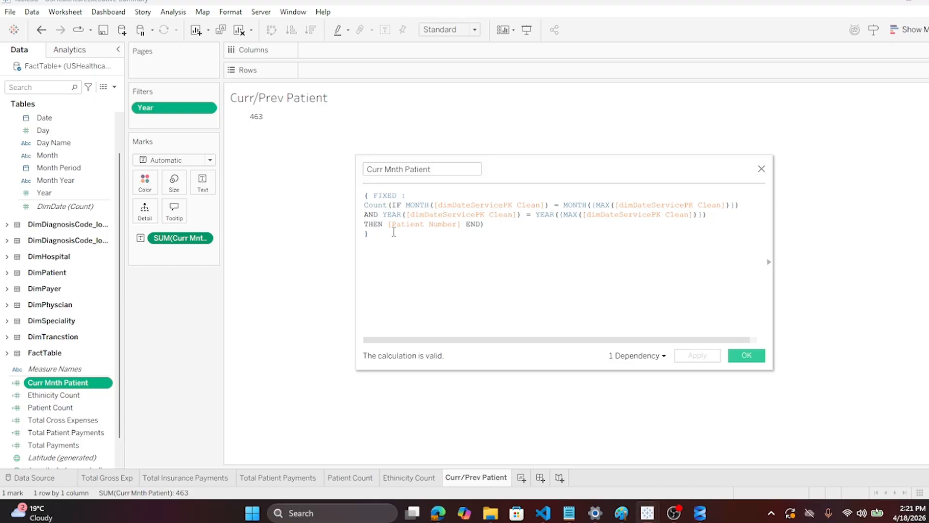
click(391, 226)
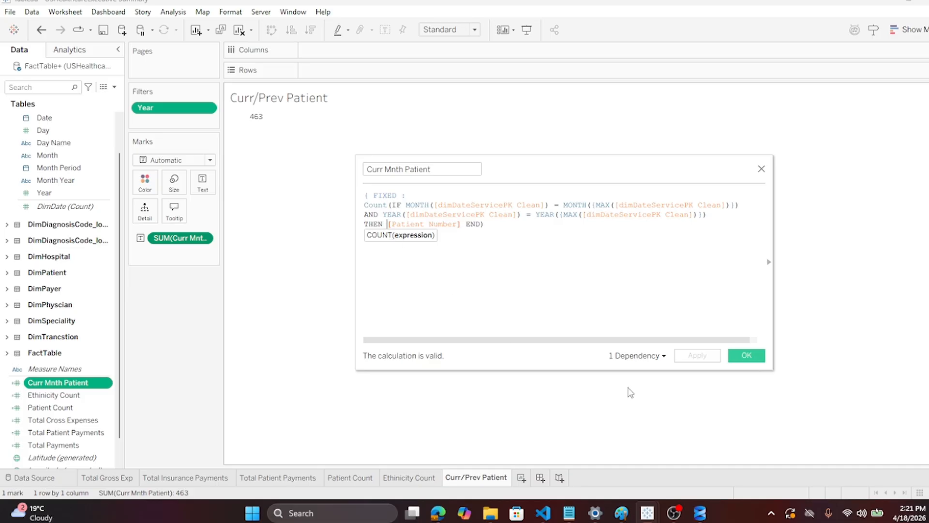
text(count)
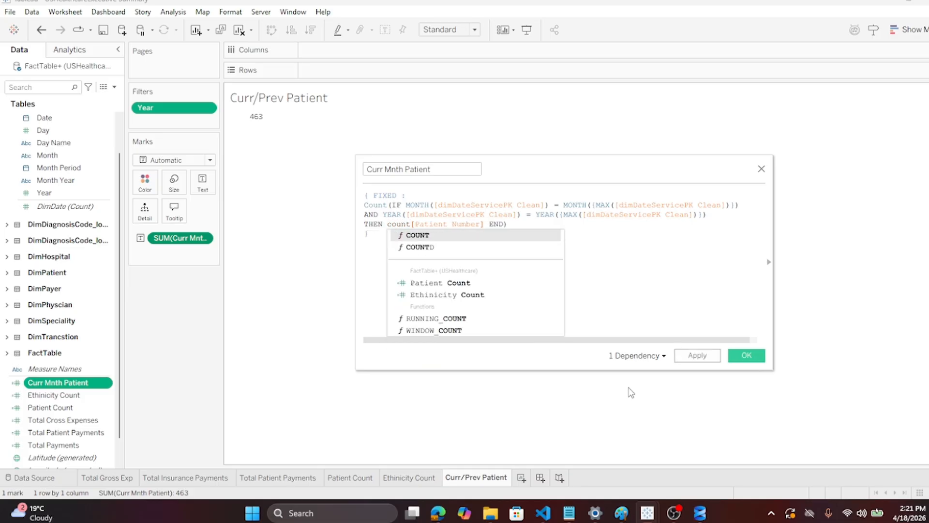
double_click(408, 247)
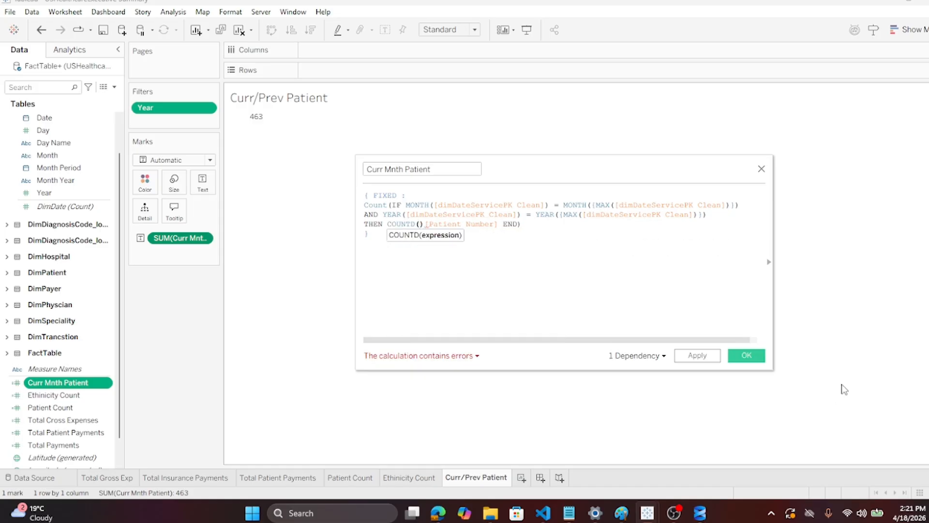
Try to use [Patient Number] as the COUNTD argument in place of the separate field, and close the calculation without saving
text(pate)
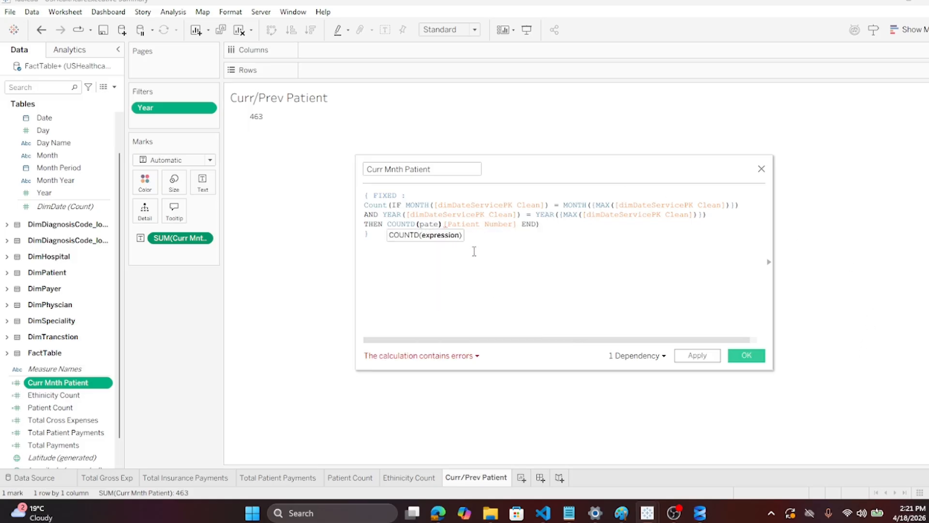
key(BackSpace)
text(ient)
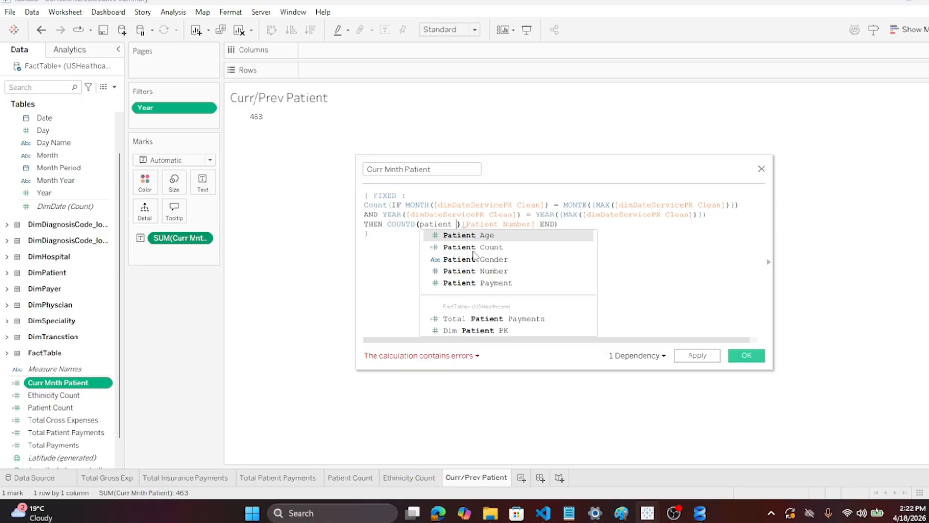
text(no)
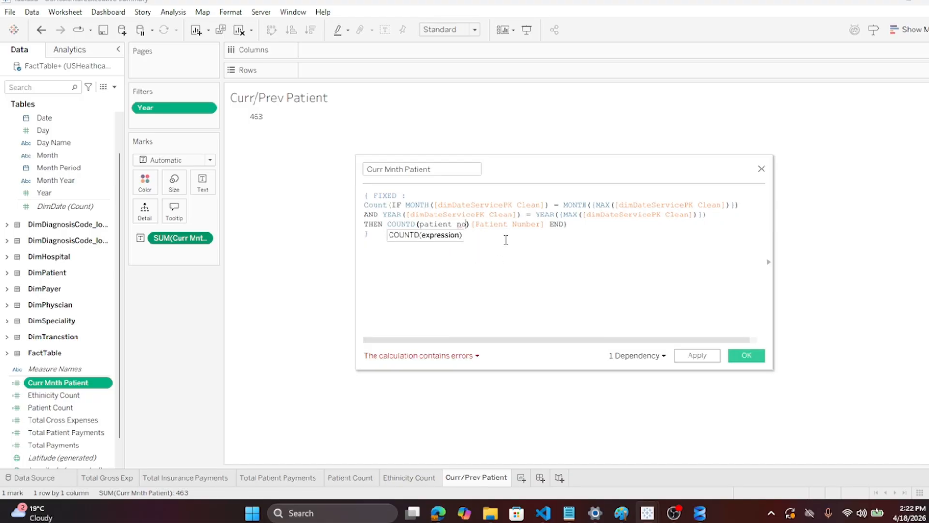
drag(471, 224, 543, 225)
key(BackSpace)
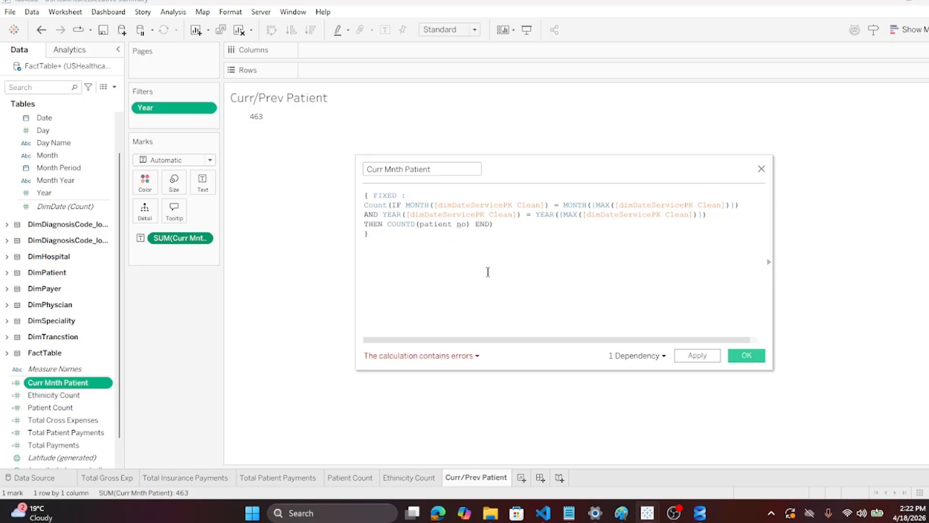
double_click(462, 224)
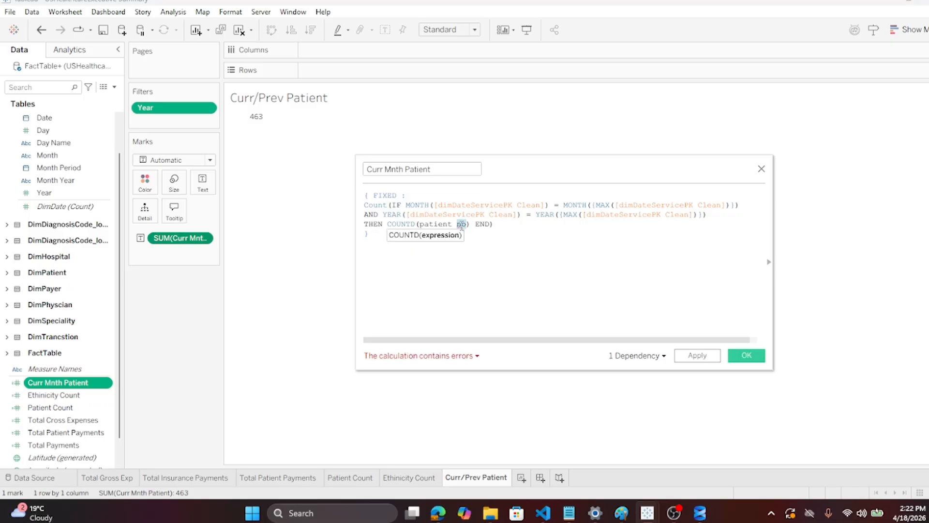
text(nu)
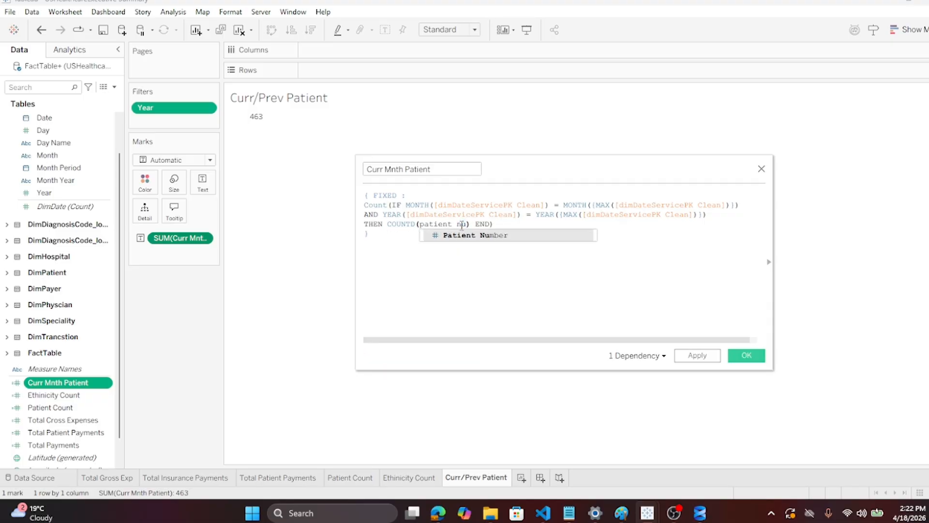
click(460, 237)
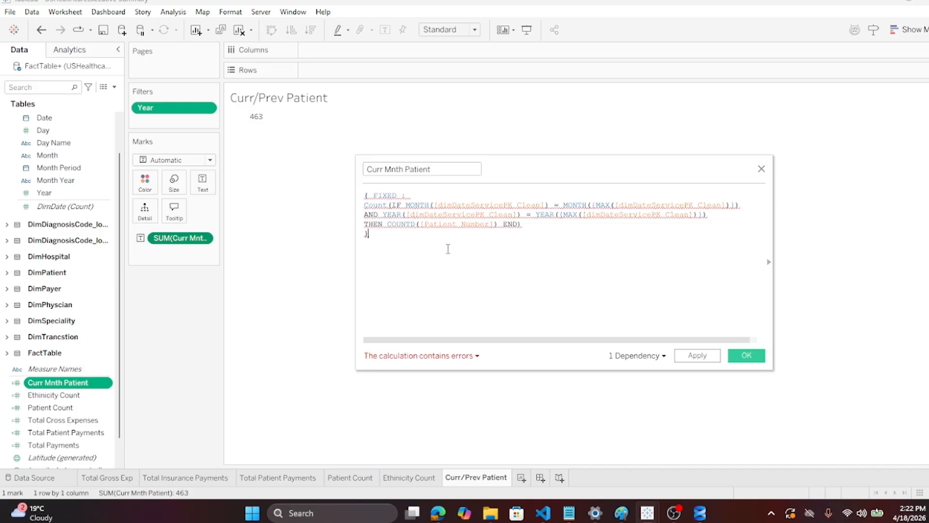
click(762, 170)
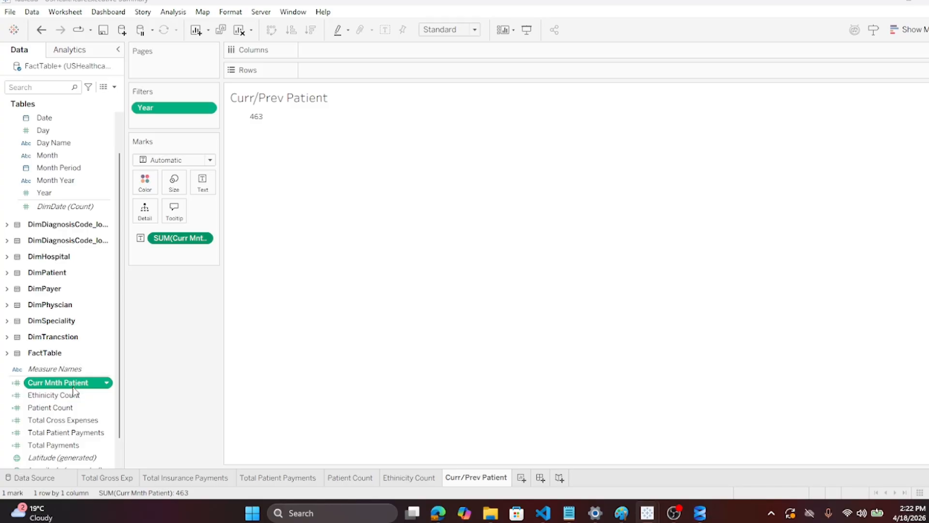
Reopen the Curr Mnth Patient calculation and try to replace [Patient Number] with [Patient Count] in the THEN clause
right_click(180, 241)
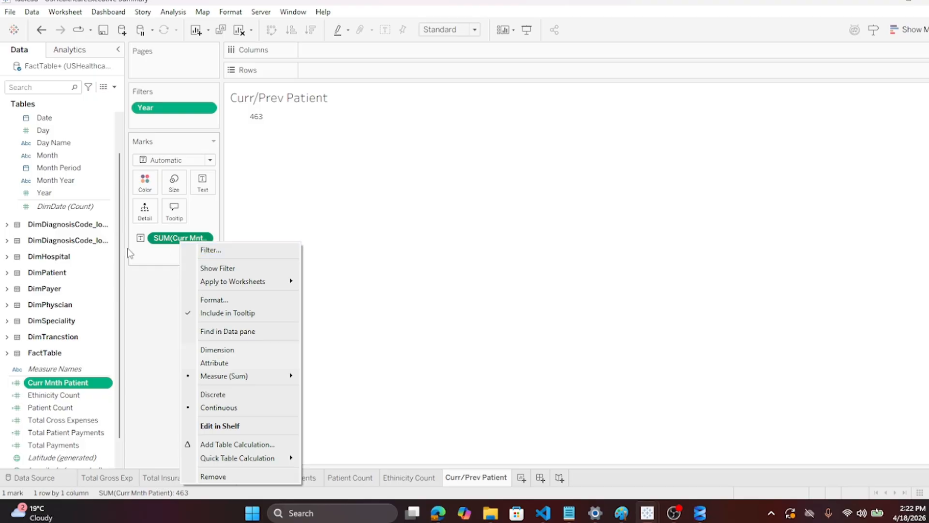
right_click(67, 382)
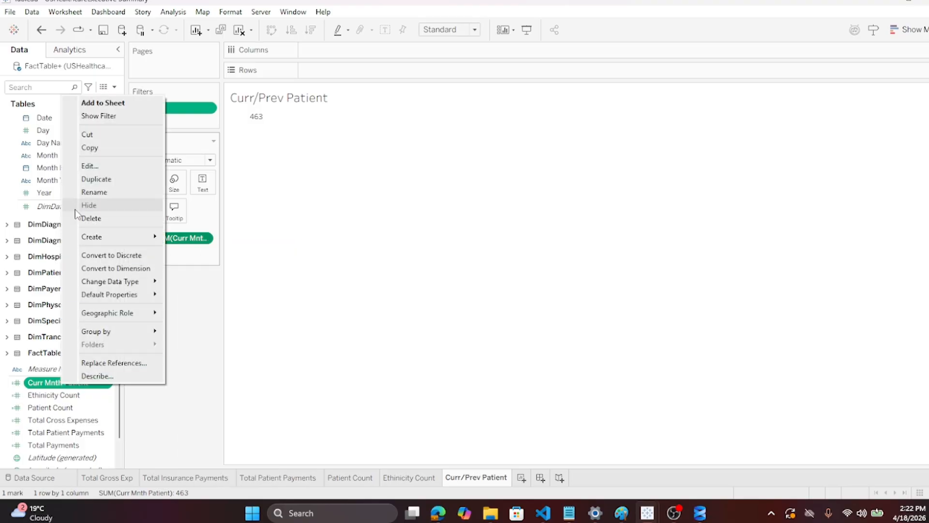
click(90, 166)
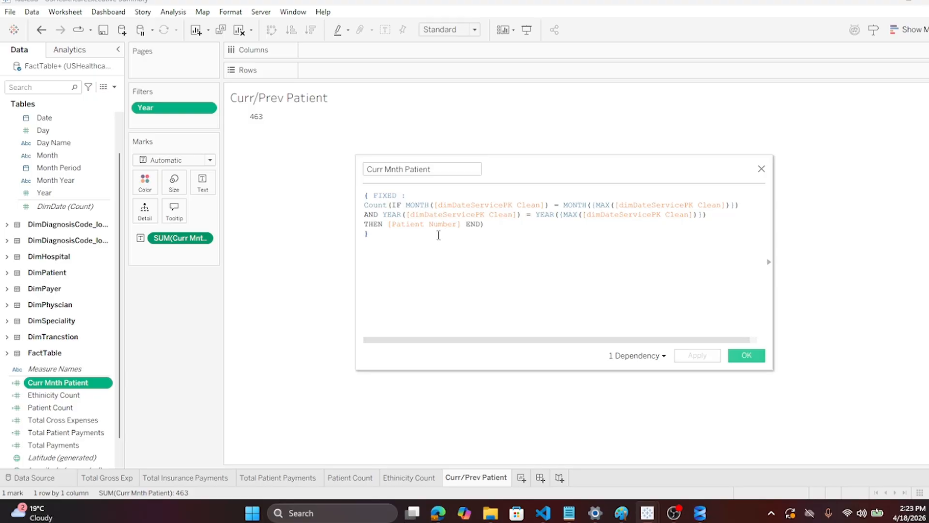
drag(388, 224, 462, 226)
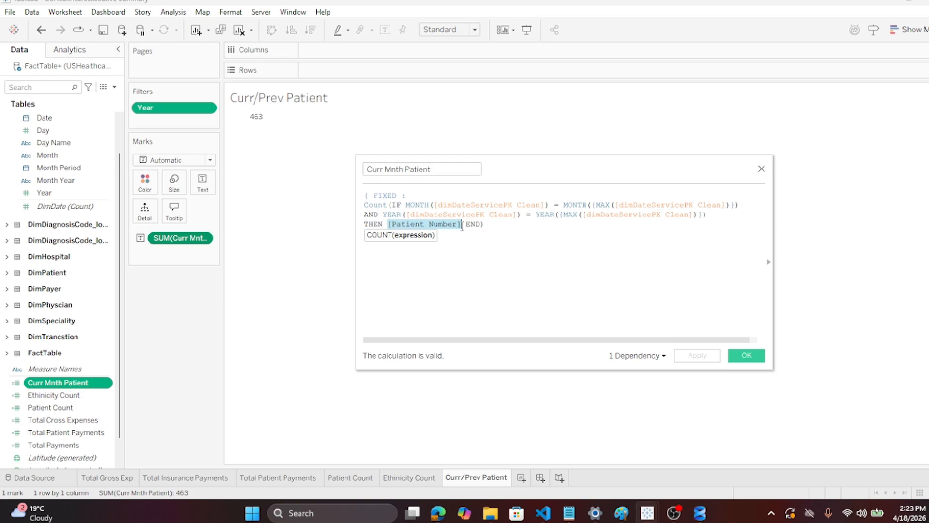
key(BackSpace)
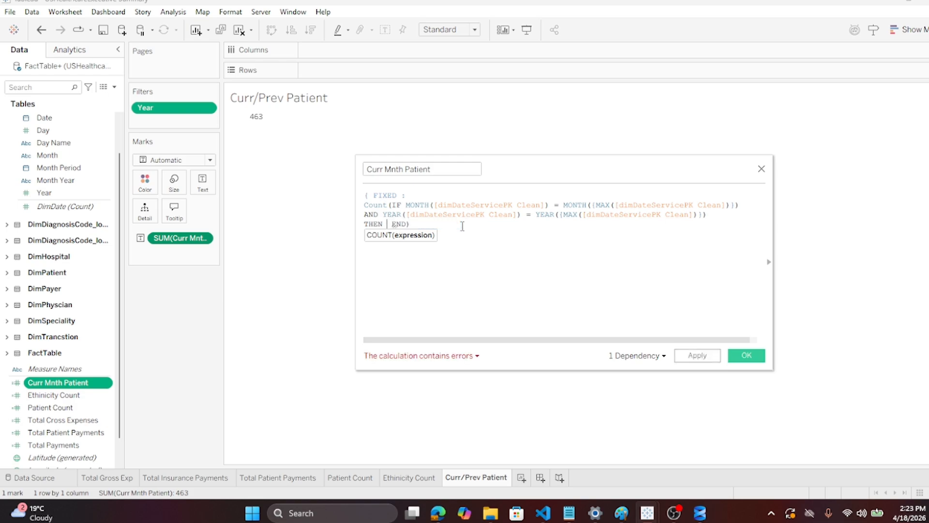
text(pat)
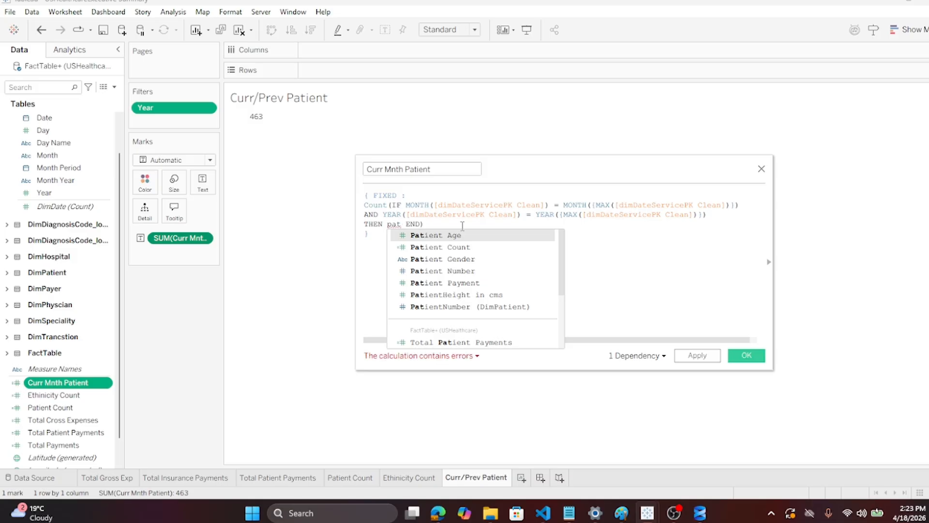
double_click(446, 248)
key(Return)
text(})
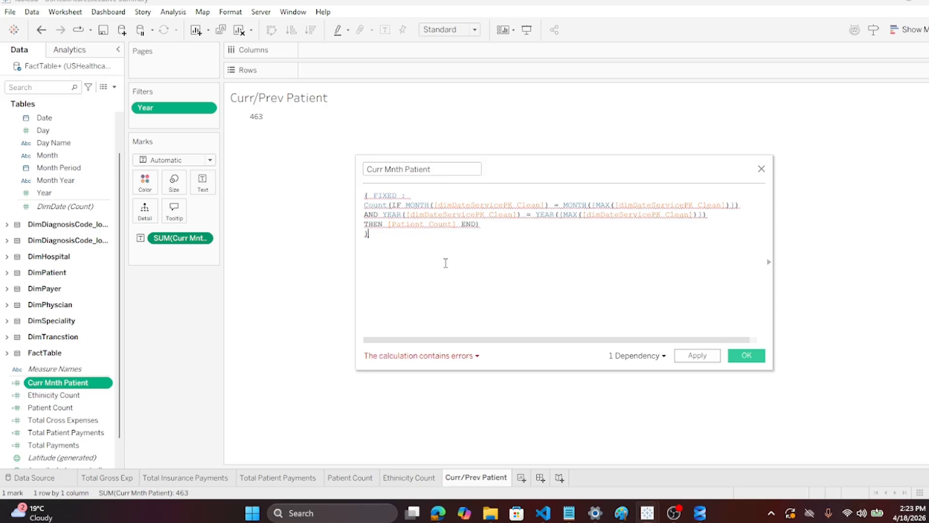
Delete the entire Curr Mnth Patient formula and save the calculation empty
drag(396, 242, 353, 191)
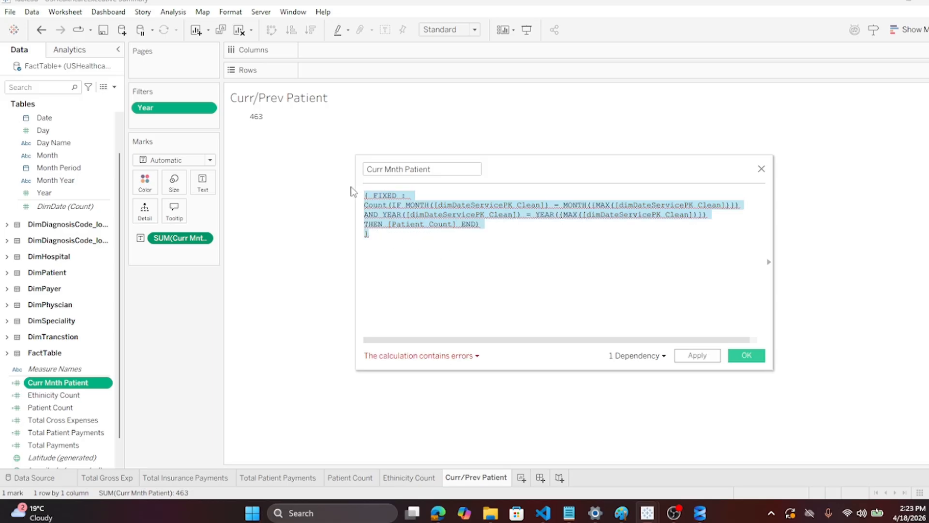
key(BackSpace)
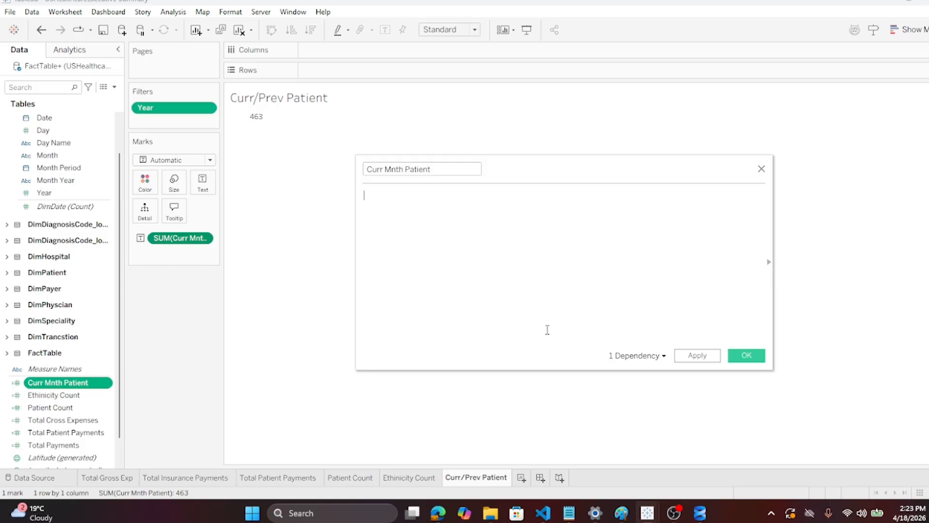
click(744, 356)
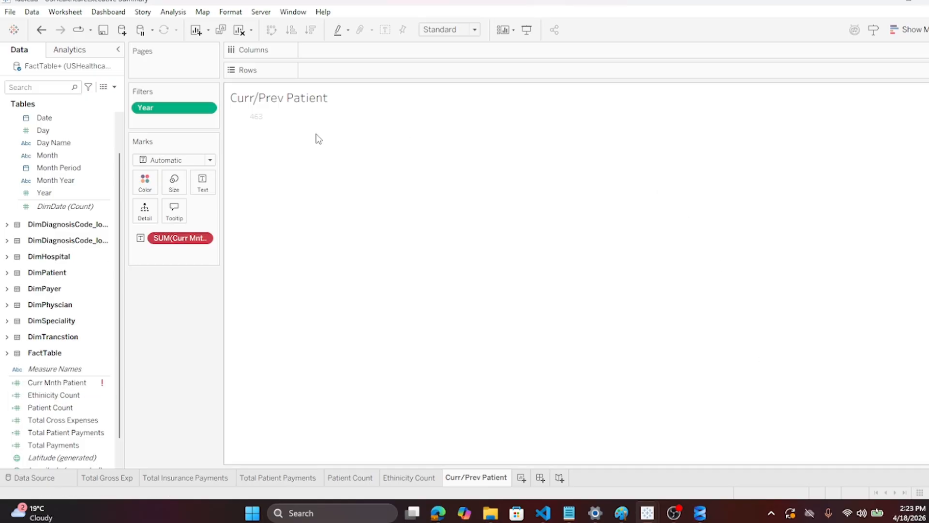
right_click(198, 241)
key(Escape)
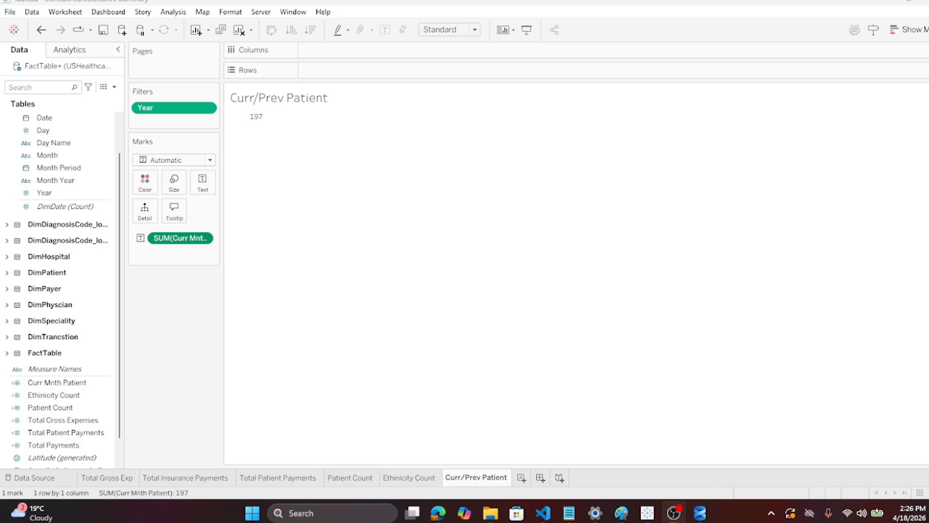
Rename the Curr Mnth Patient calculated field as Curr Mnth Patient pmt
key(alt+Tab)
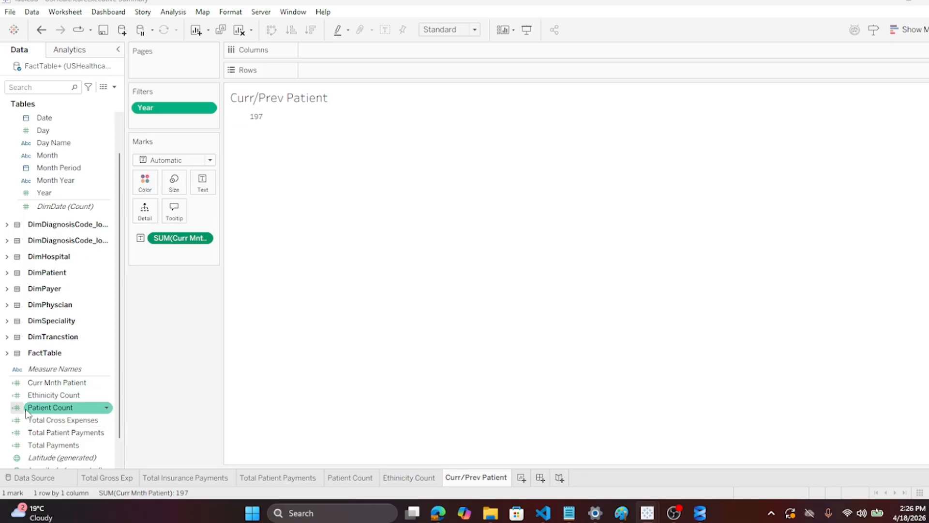
right_click(42, 386)
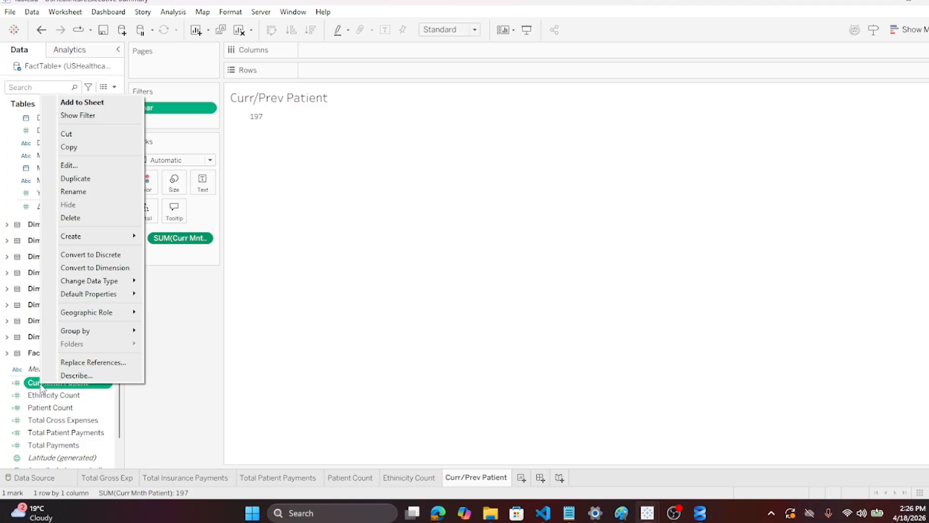
click(41, 386)
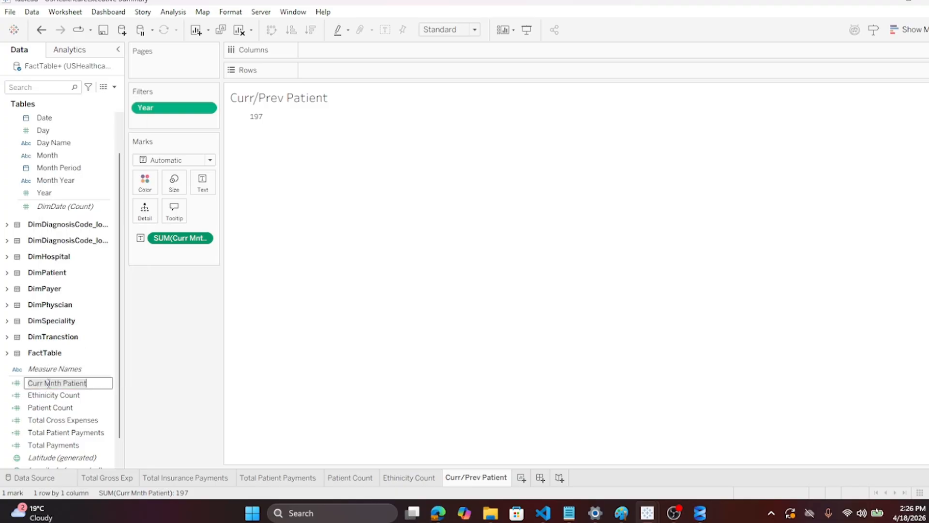
double_click(68, 382)
click(99, 383)
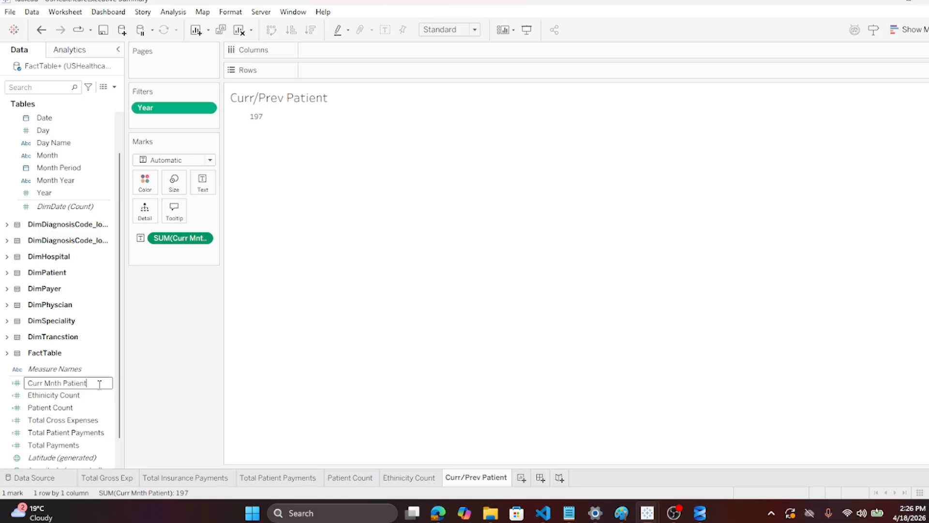
text(pmt)
key(Return)
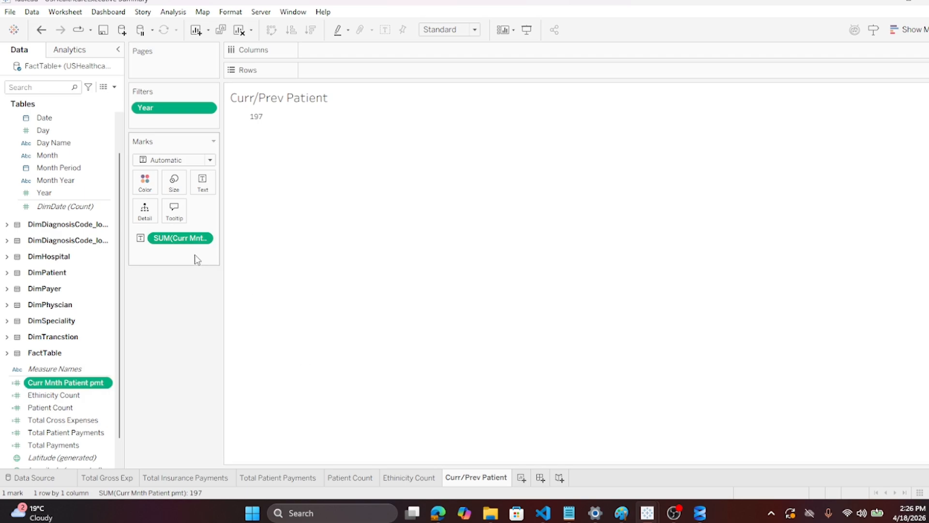
In the Curr Mnth Patient pmt formula, replace COUNTD with SUM and [Patient Number] with [Patient Payment], and save the calculation
right_click(78, 383)
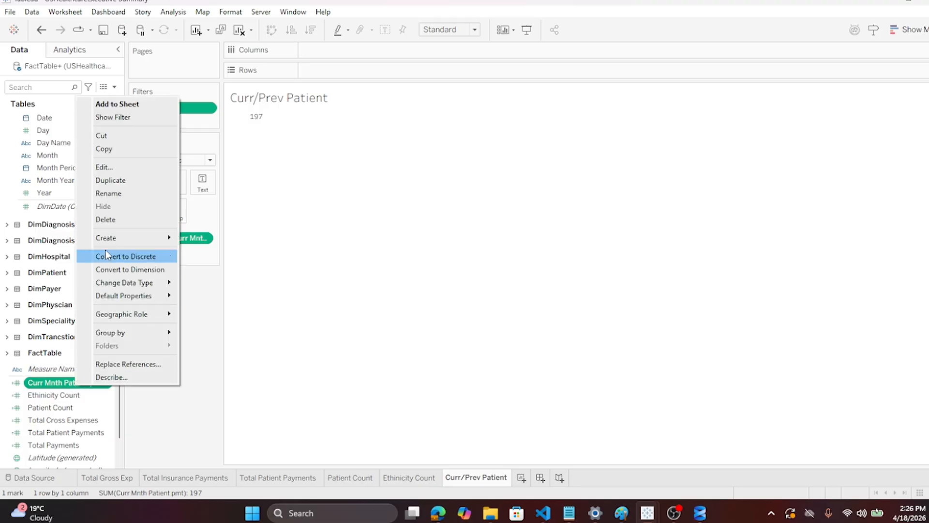
click(103, 167)
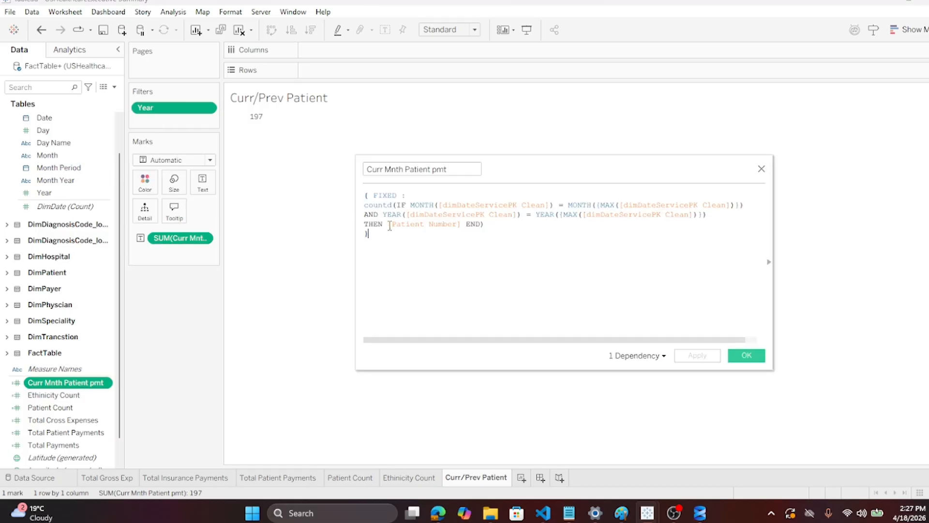
drag(388, 224, 463, 221)
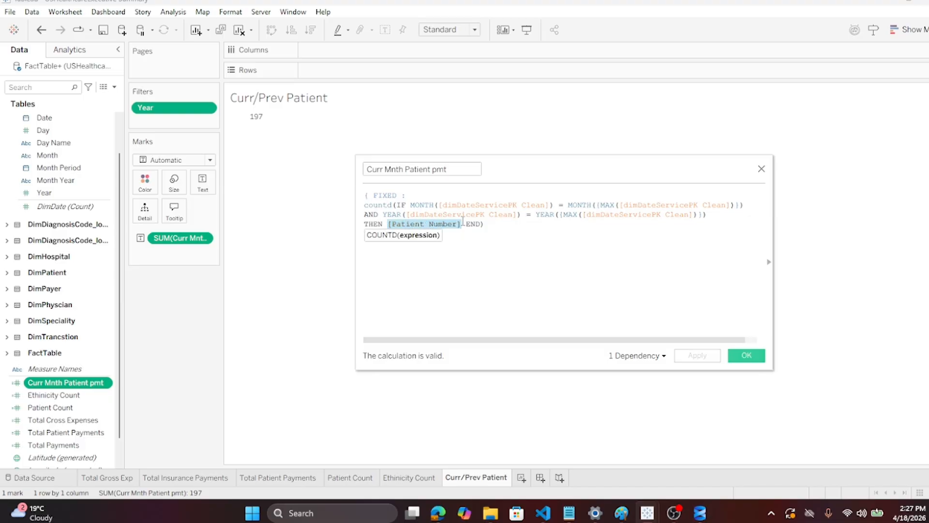
double_click(377, 206)
text(sum)
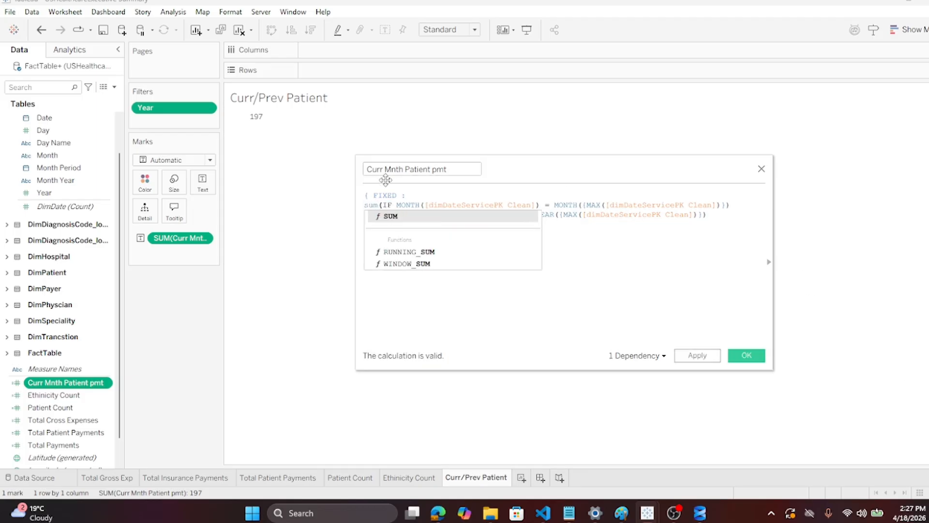
click(394, 218)
drag(389, 224, 460, 225)
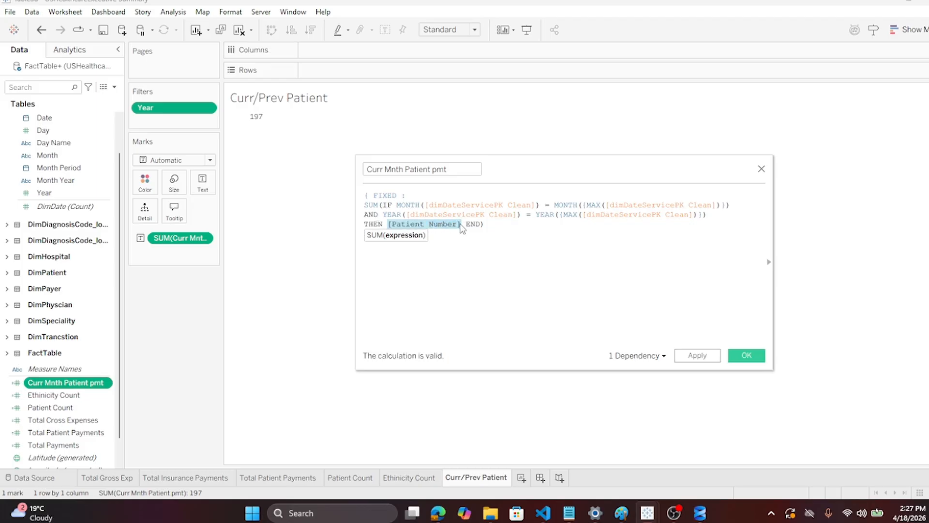
text(patie)
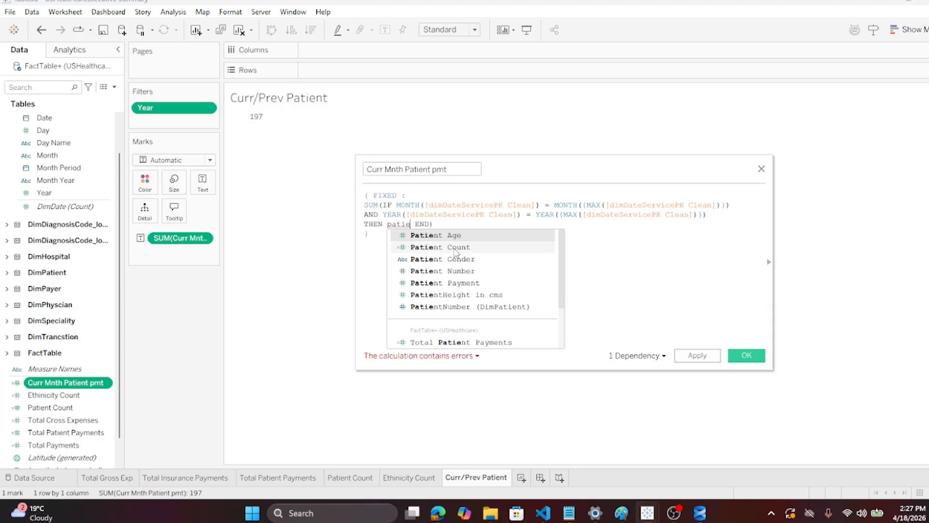
click(446, 283)
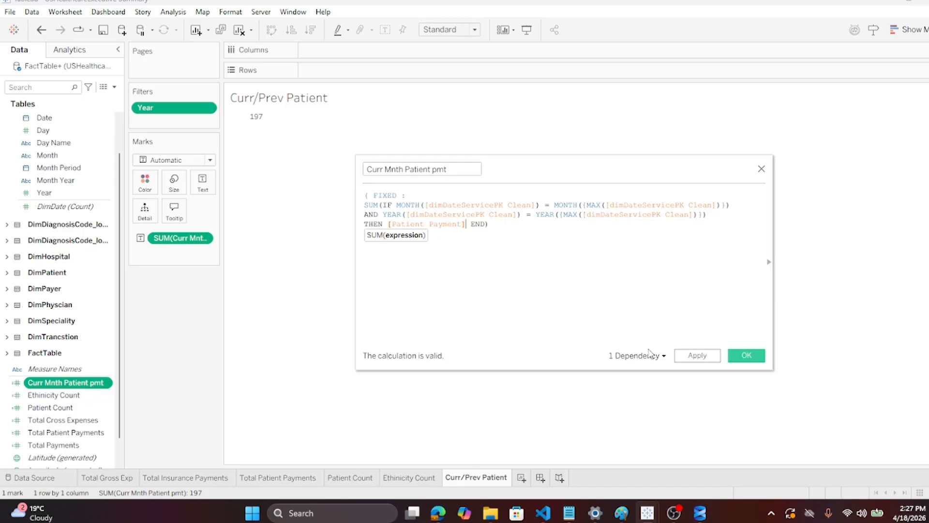
click(742, 356)
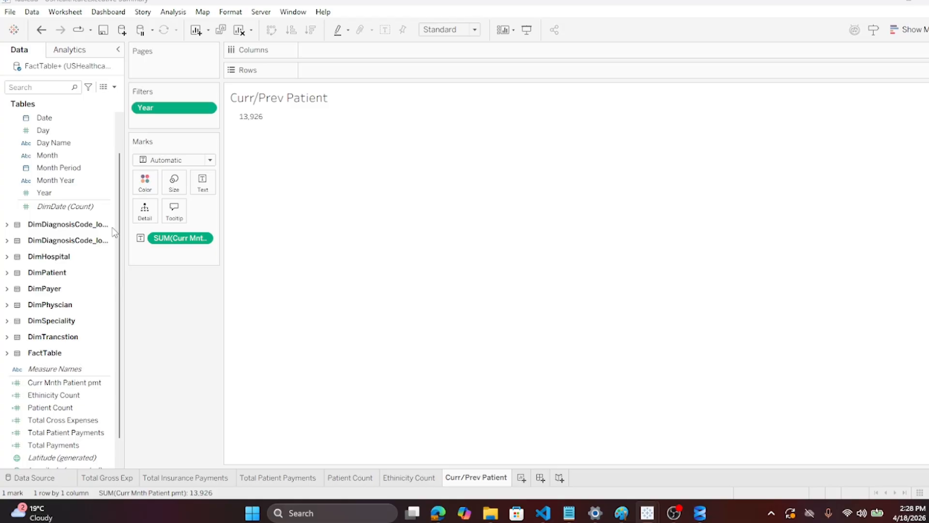
Create a FIXED calculation named Previous Month Patient Pmt, summing [Patient Payment] for the month before the maximum [Date] with DATEADD('month',-1)
click(174, 13)
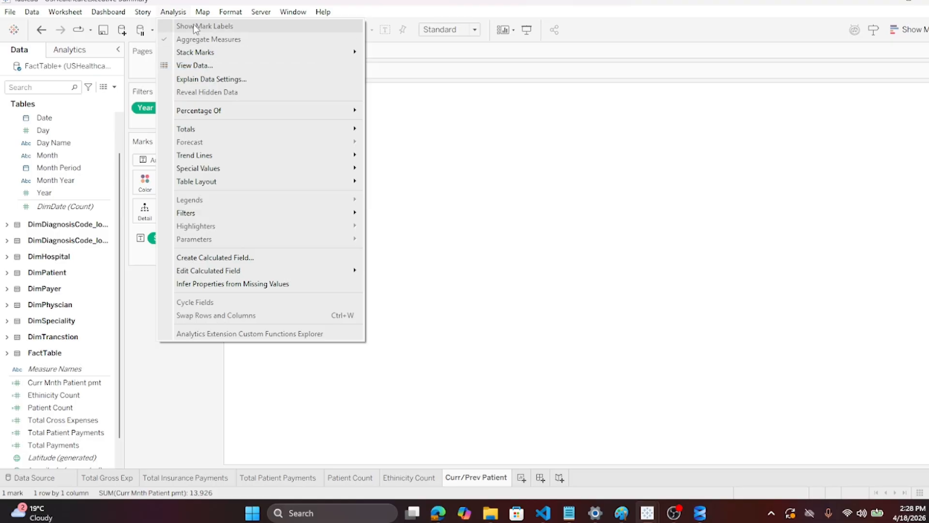
mouse_move(180, 155)
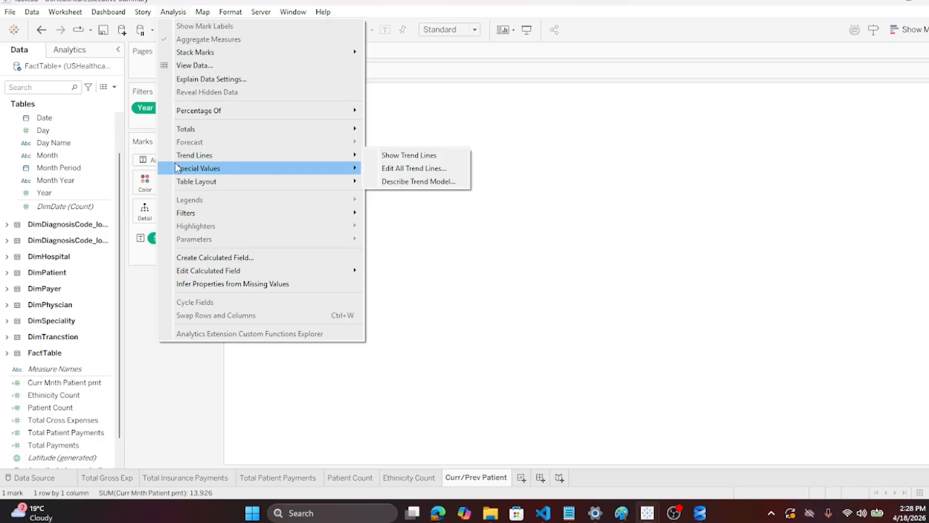
click(200, 258)
click(426, 221)
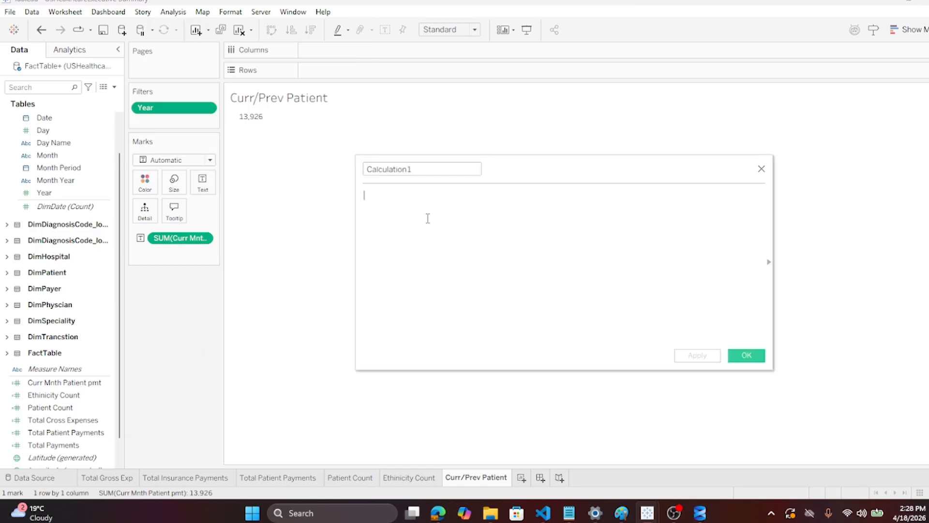
text({ FIXED : SUM(IF MONTH([Date]) = MONTH(DATEADD('month',-1,{MAX([Date])})) AND YEAR([Date]) = YEAR(DATEADD('month',-1,{MAX([Date])})) THEN [Patient Payment] END) })
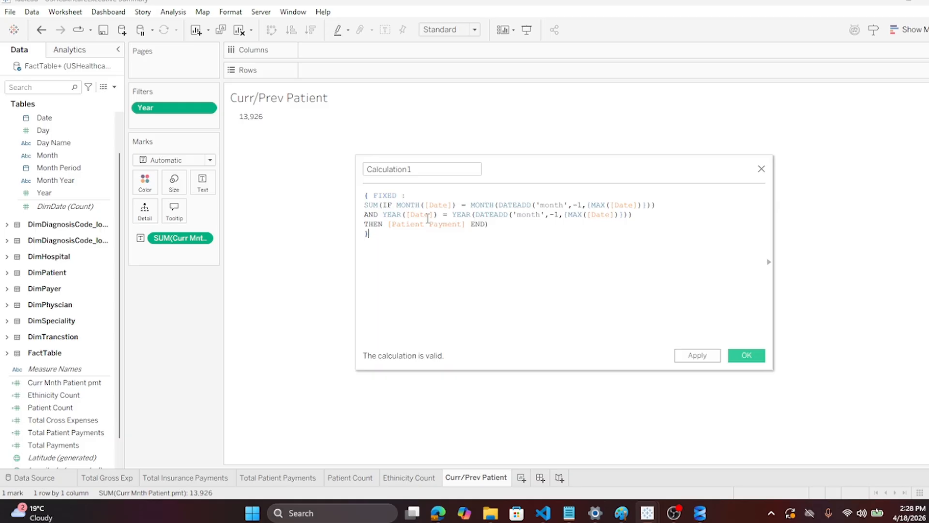
double_click(424, 172)
text(Previous Month Patient)
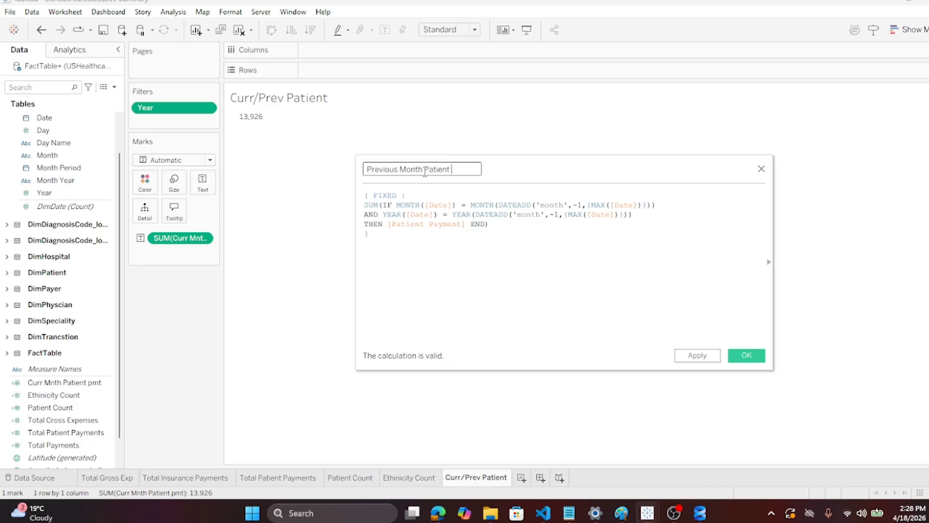
text( Pmt)
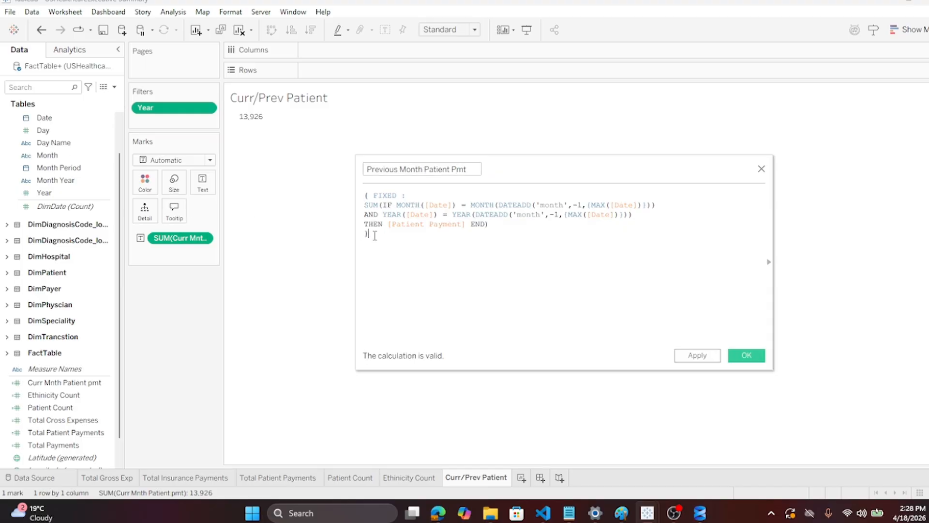
Review the previous-month payment formula and save the calculated field
drag(369, 234, 355, 197)
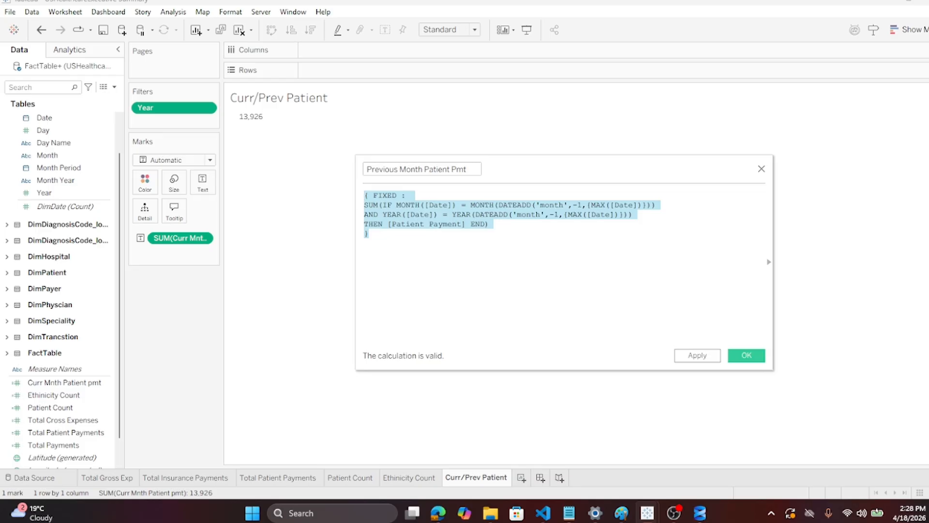
key(alt+Tab)
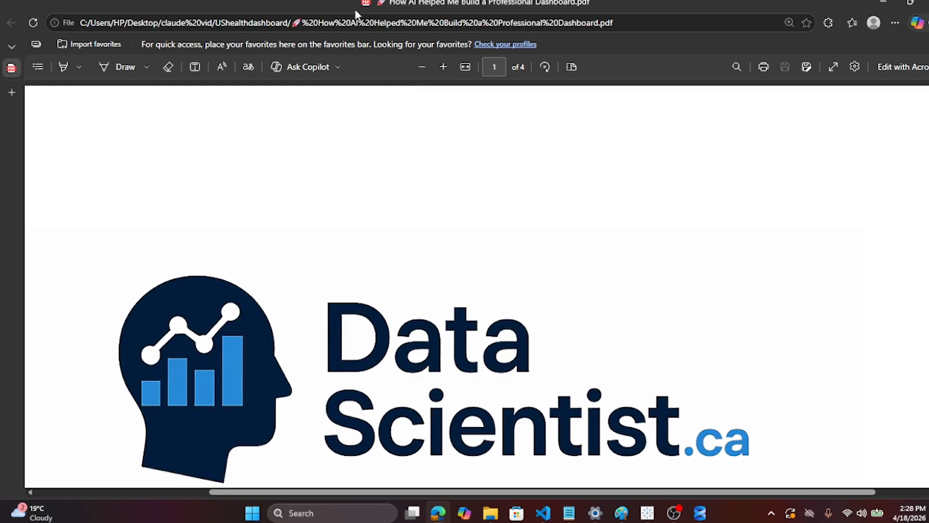
drag(307, 3, 635, 73)
key(alt+Tab)
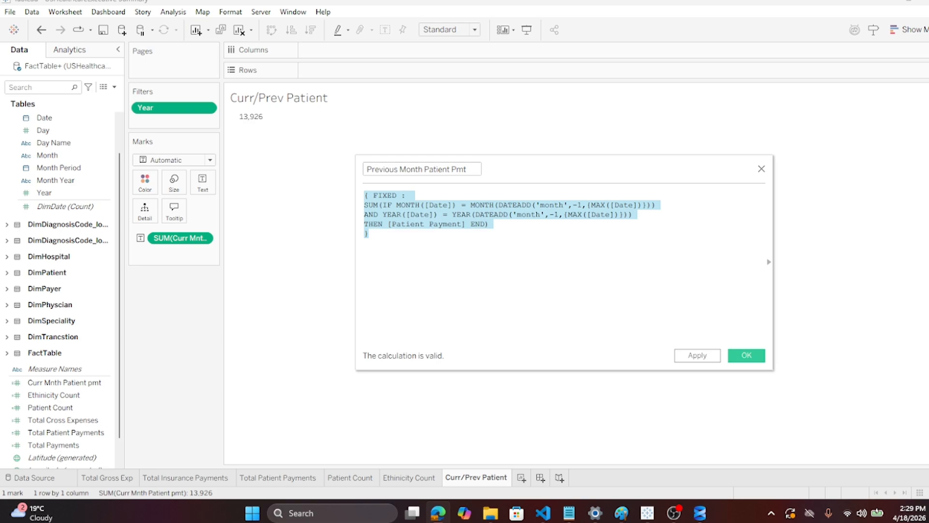
click(415, 286)
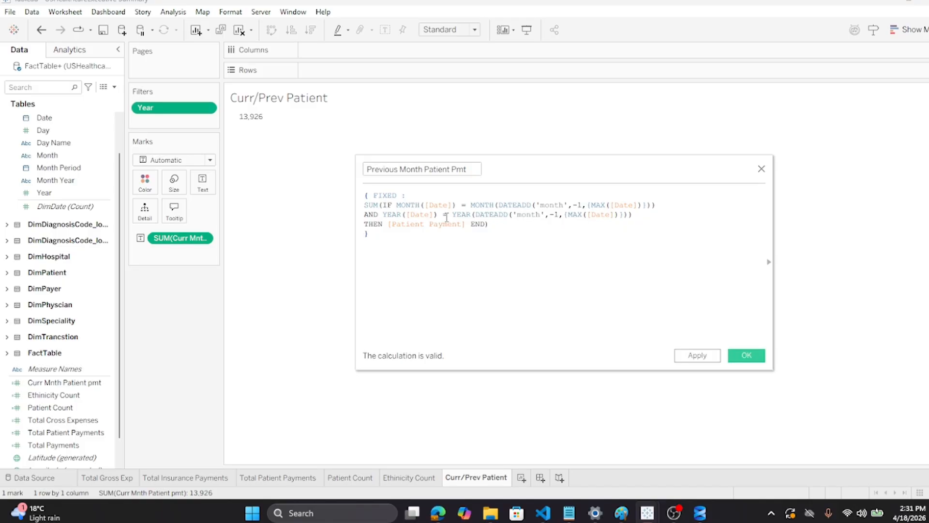
click(671, 219)
click(471, 281)
click(739, 359)
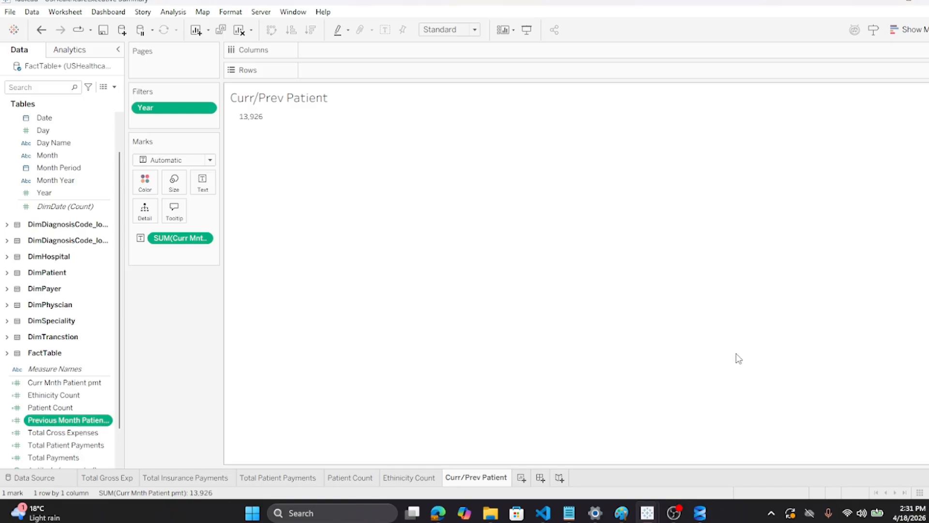
Add Previous Month Patient Pmt as text alongside Curr Mnth Patient pmt on the Curr/Prev Patient sheet
mouse_move(255, 120)
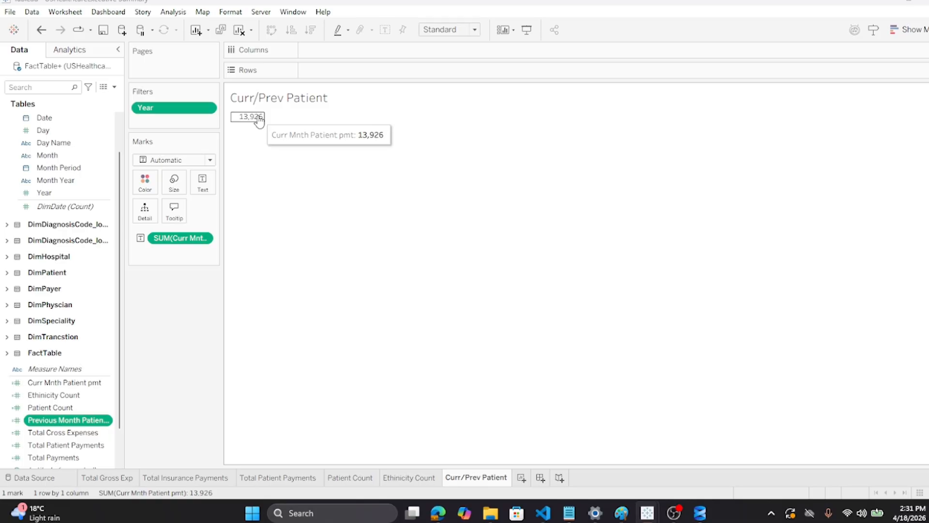
drag(59, 385, 214, 189)
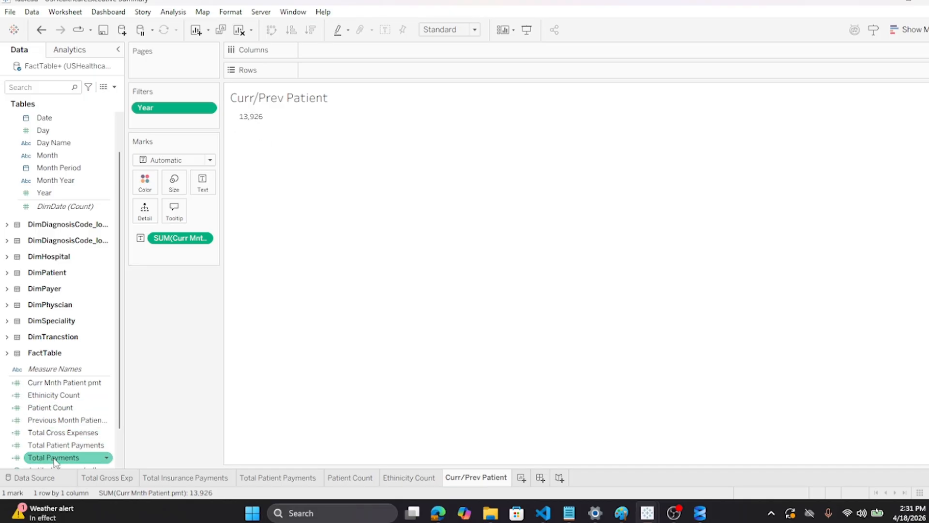
drag(71, 418, 213, 194)
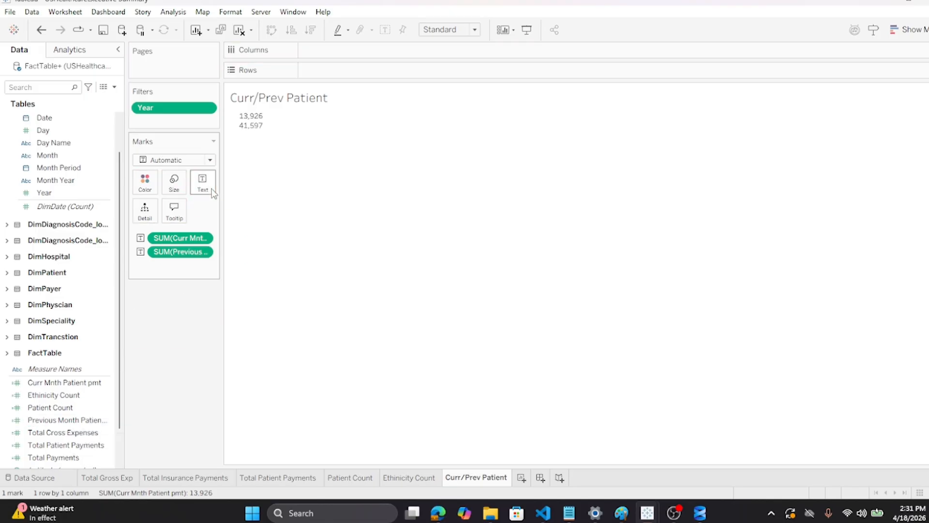
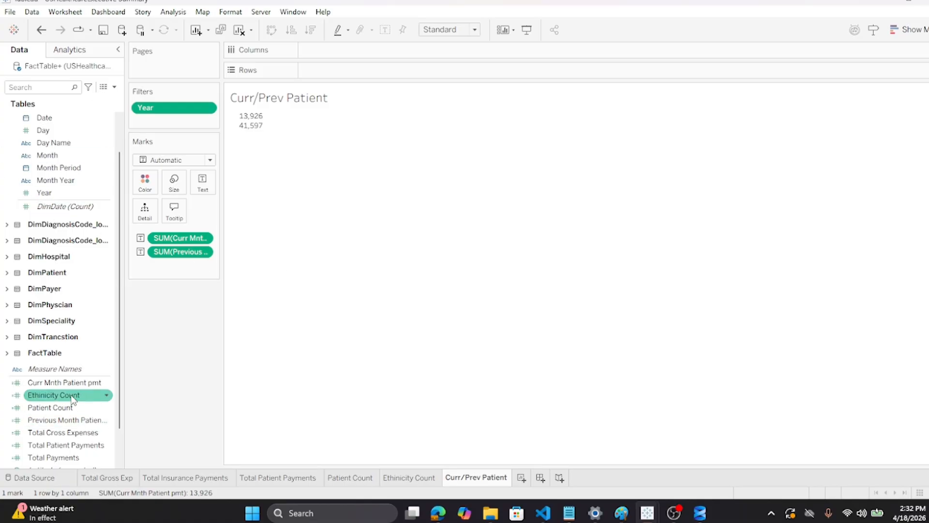
Create a calculated field named Currvrs Prv Patient PMT, dividing the FIXED current-month [Patient Payment] sum by its DATEADD('month',-1) counterpart and subtracting 1
click(172, 13)
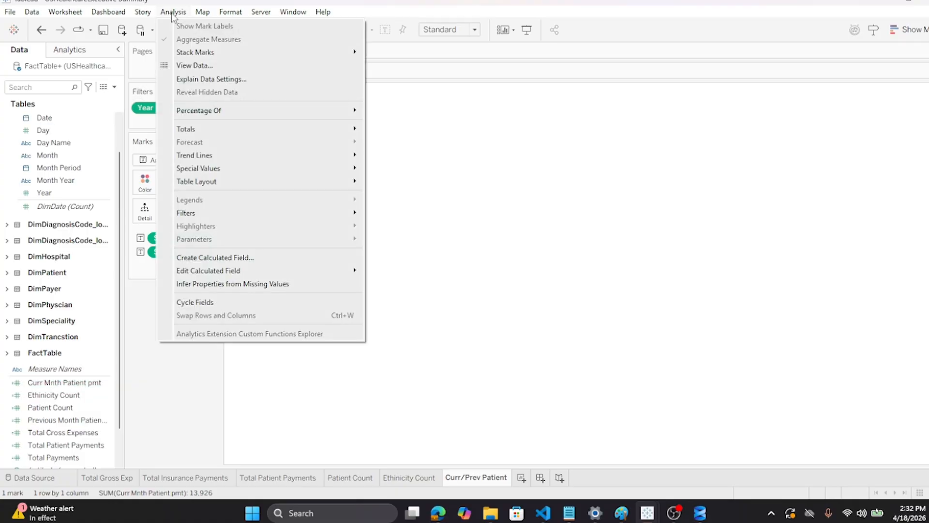
click(220, 258)
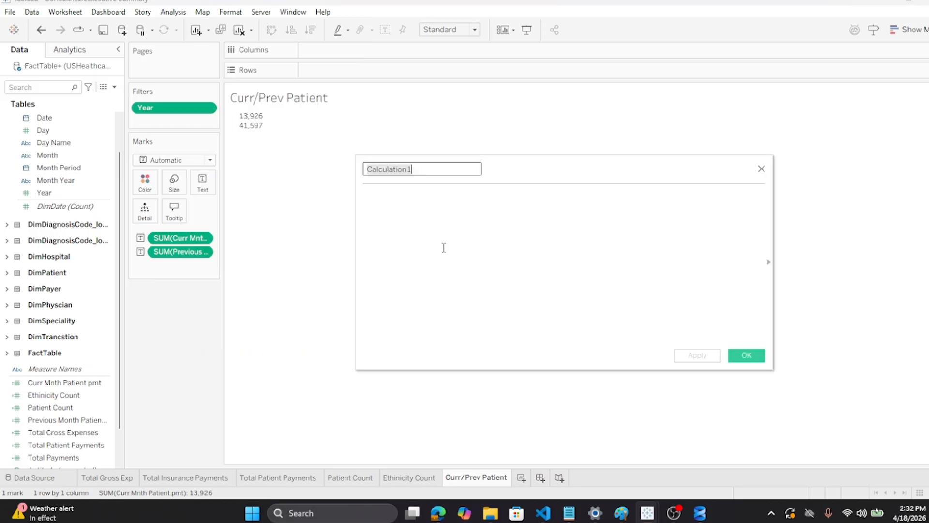
click(443, 247)
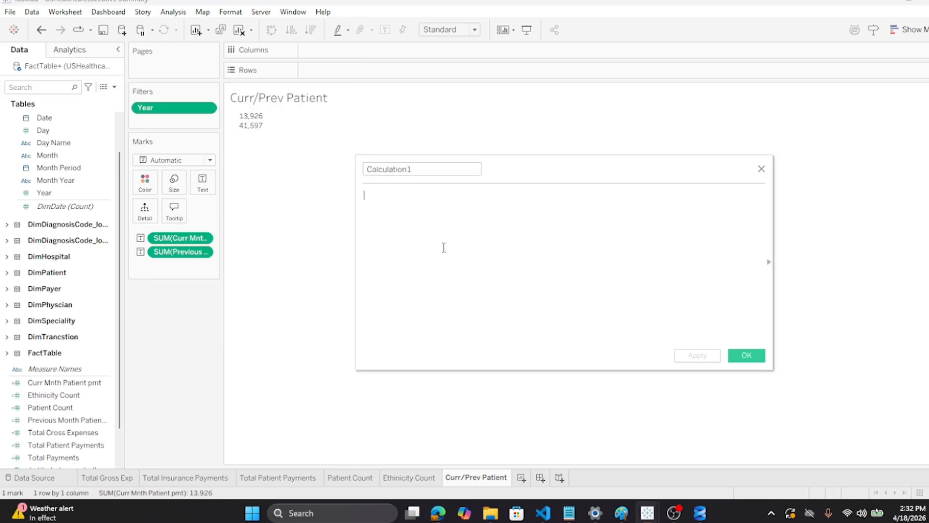
text({ FIXED : SUM(IF MONTH([Date]) = MONTH({MAX([Date])}) AND YEAR([Date]) = YEAR({MAX([Date])}) THEN [Patient Payment] END) } / { FIXED : SUM(IF MONTH([Date]) = MONTH(DATEADD('month',-1,{MAX([Date])})) AND YEAR([Date]) = YEAR(DATEADD('month',-1,{MAX([Date])})) THEN [Patient Payment] END) } - 1)
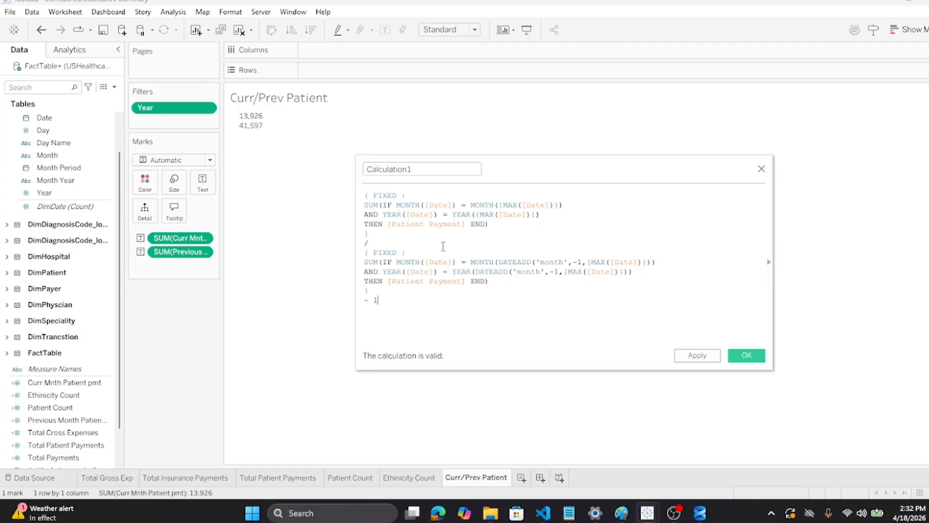
double_click(430, 169)
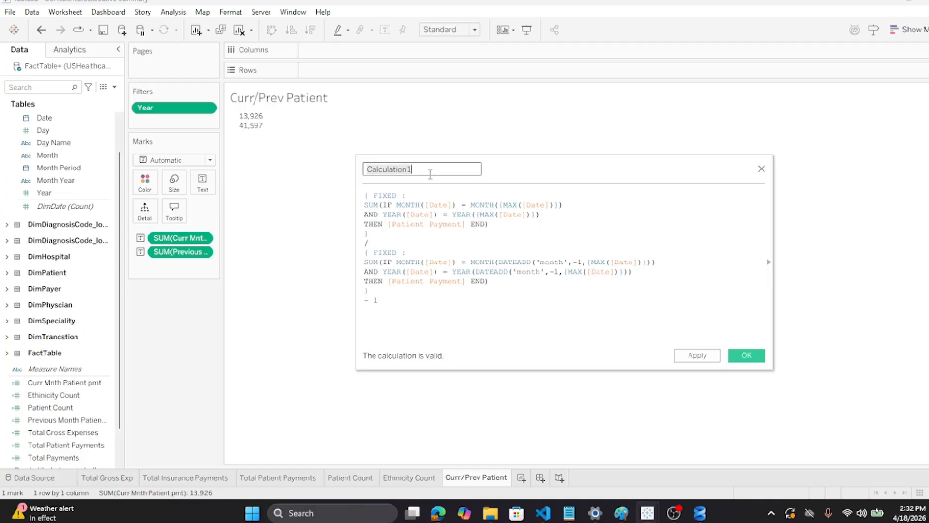
text(Currvrs Prv Patient PMT)
click(457, 308)
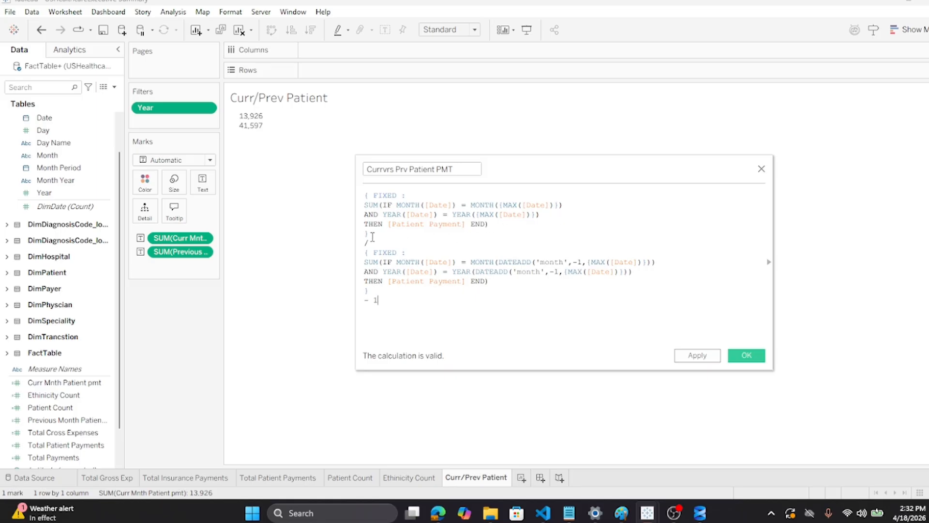
Review the current-month part of the Currvrs Prv Patient PMT formula and save the calculated field
drag(369, 234, 355, 195)
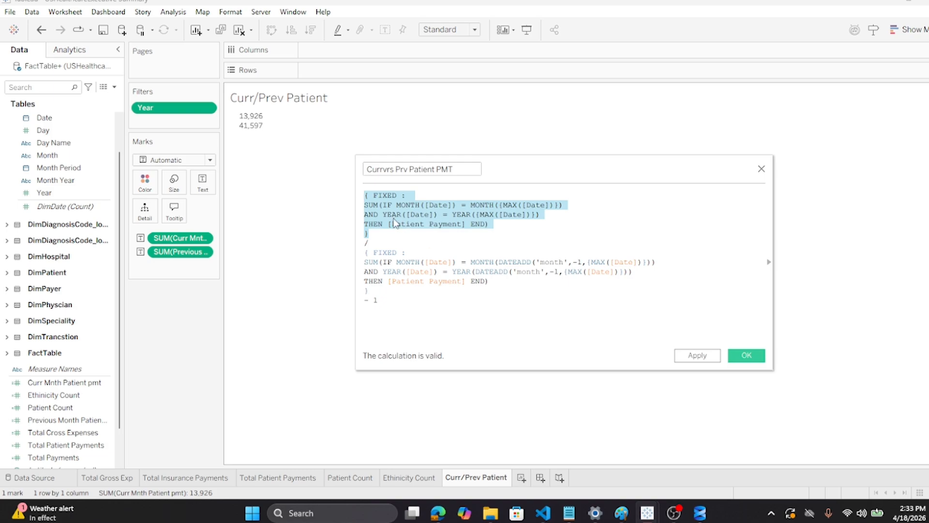
click(381, 198)
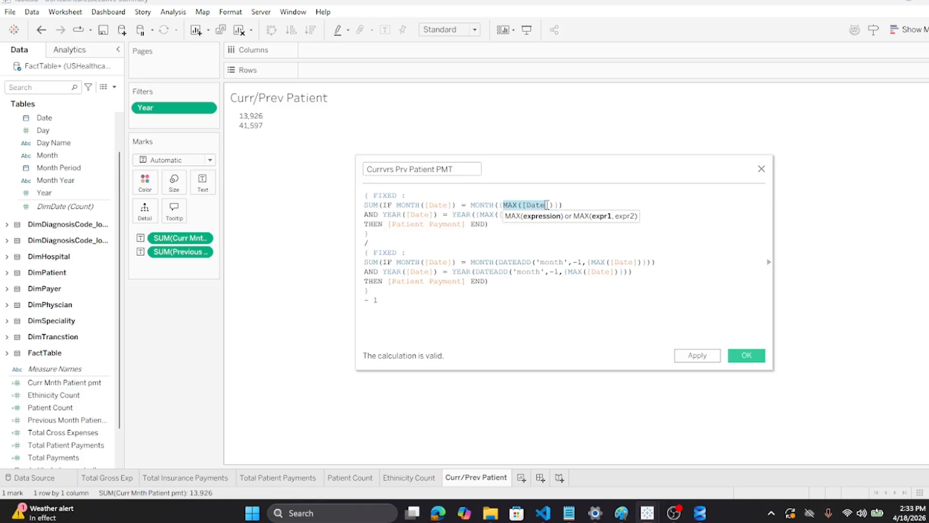
click(523, 237)
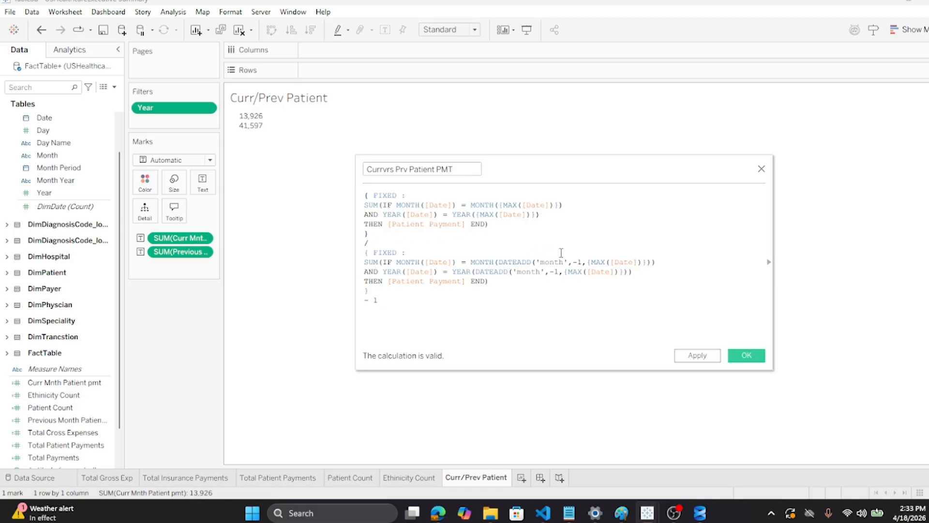
click(747, 356)
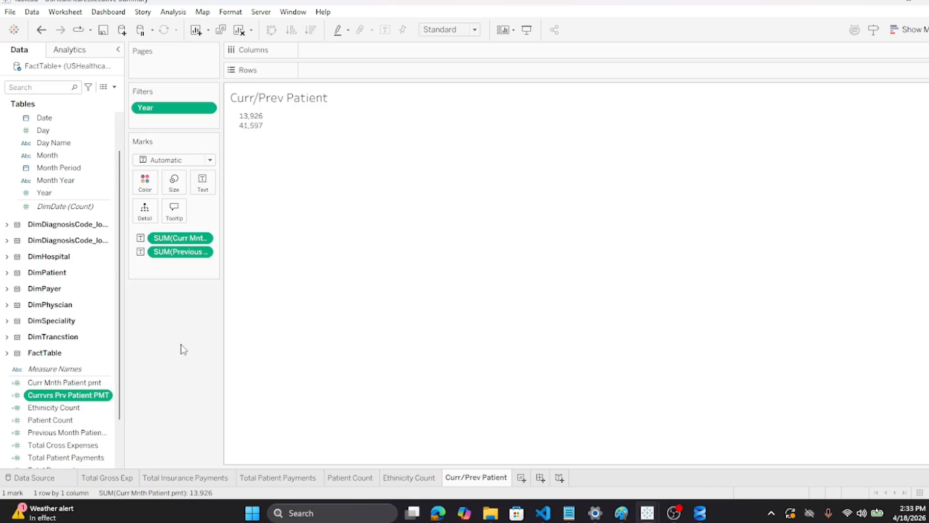
Add Currvrs Prv Patient PMT as text to the Curr/Prev Patient sheet and check its tooltip
click(56, 396)
drag(56, 396, 199, 186)
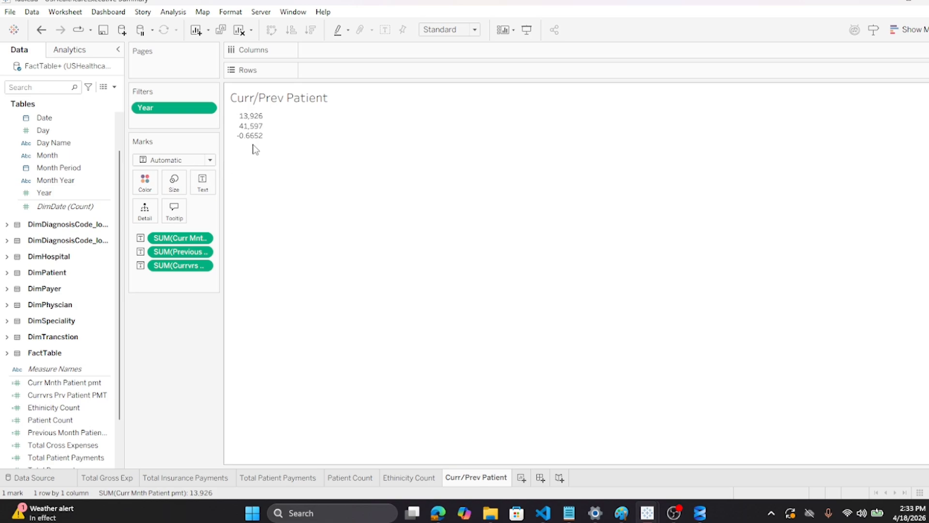
mouse_move(250, 144)
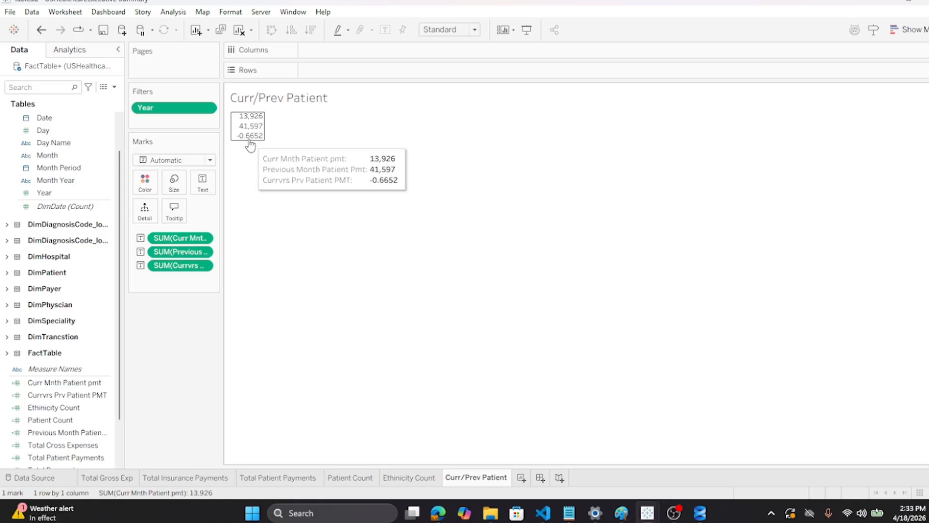
Format the Currvrs Prv Patient PMT numbers in the pane as Percentage with 2 decimal places
right_click(190, 267)
click(222, 325)
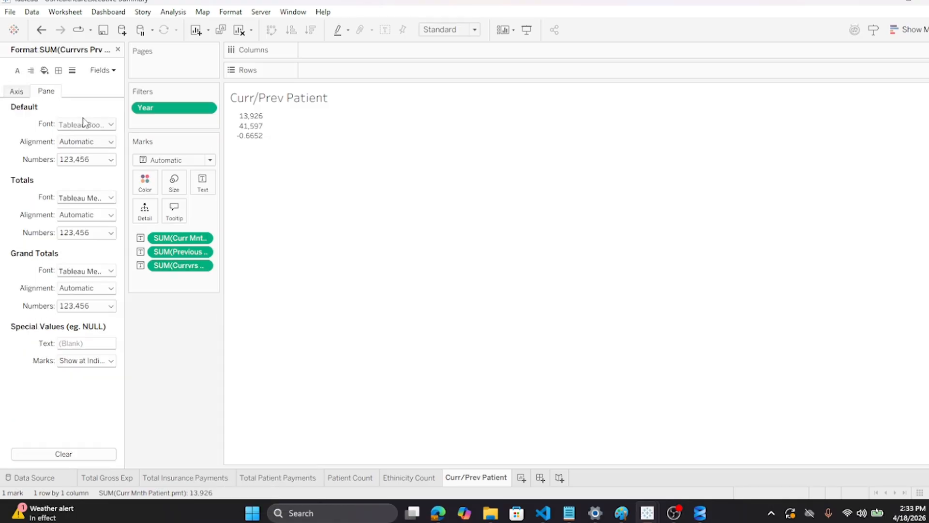
click(111, 160)
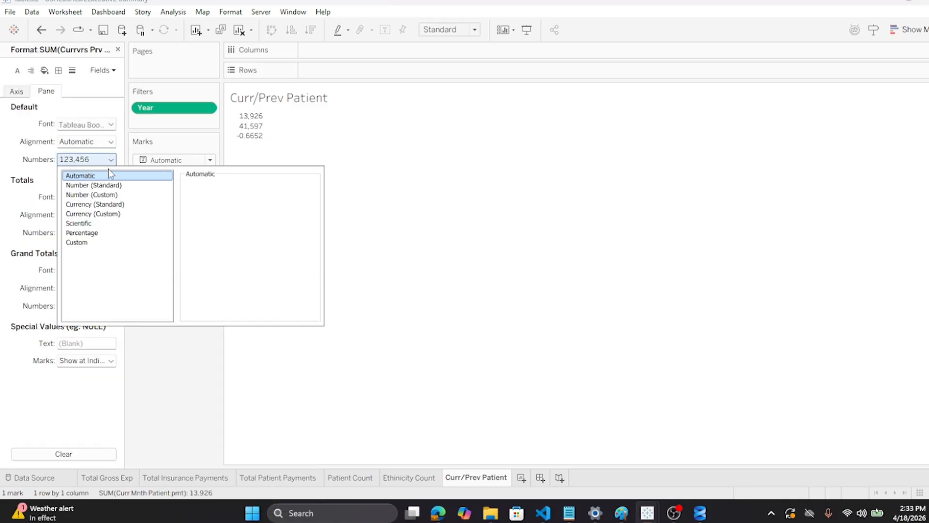
click(99, 234)
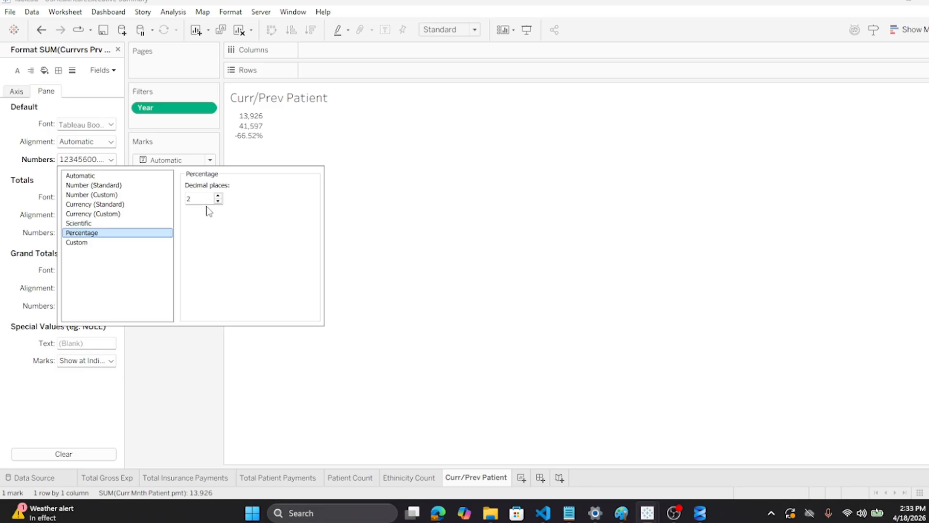
click(465, 280)
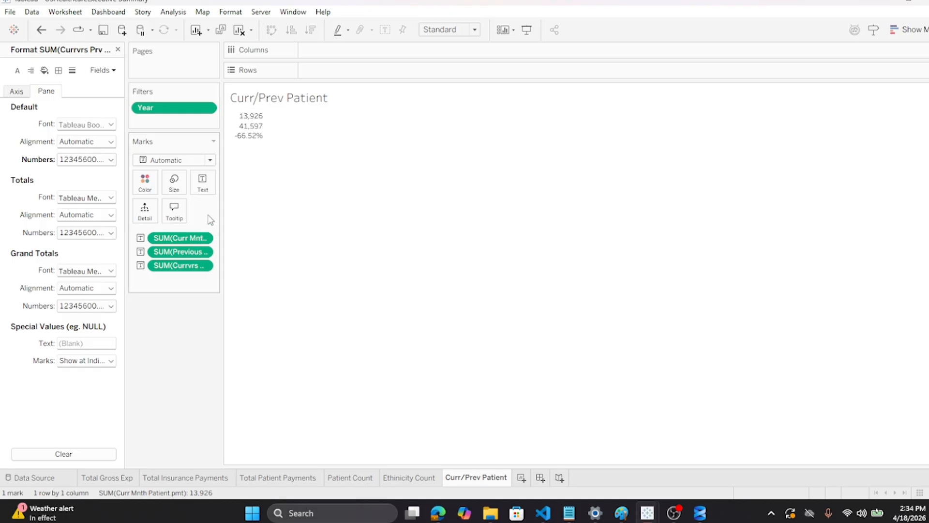
Open the sheet's text label for editing and add a heading line reading Patient Payment above the three fields
click(203, 183)
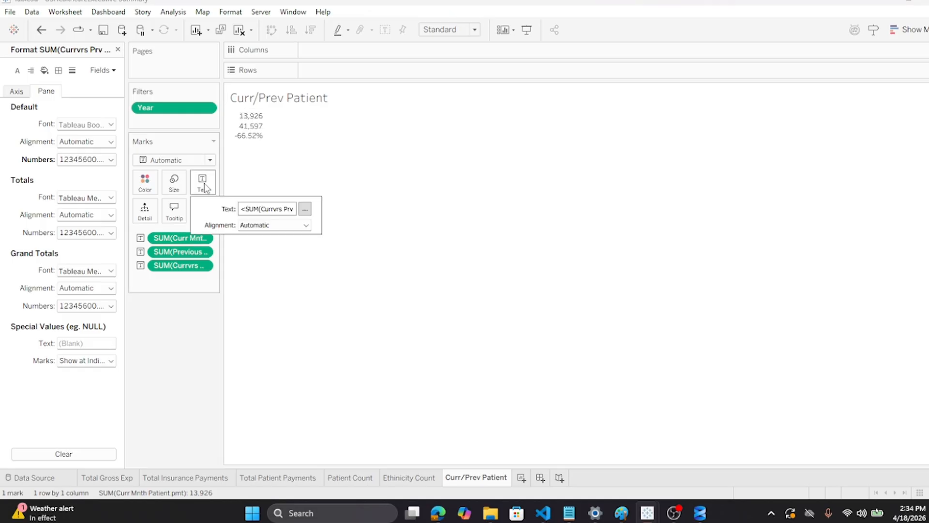
click(305, 209)
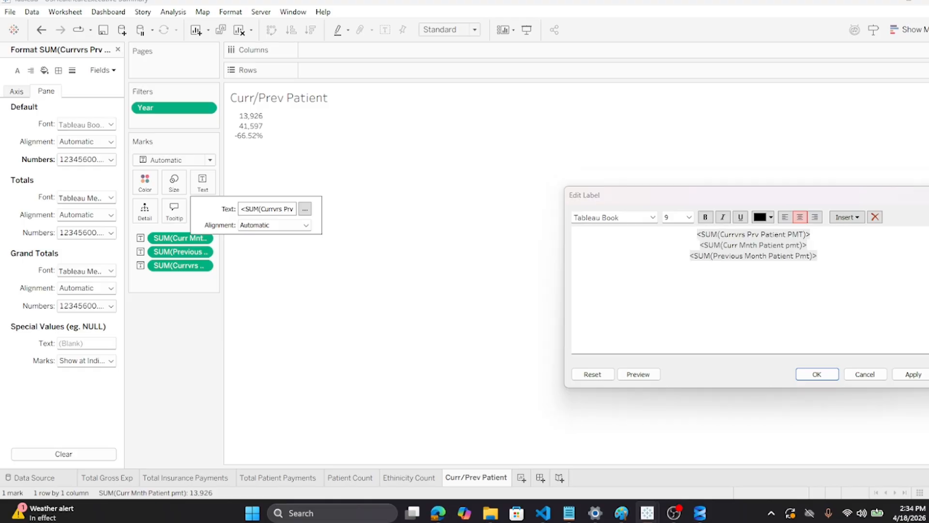
click(697, 233)
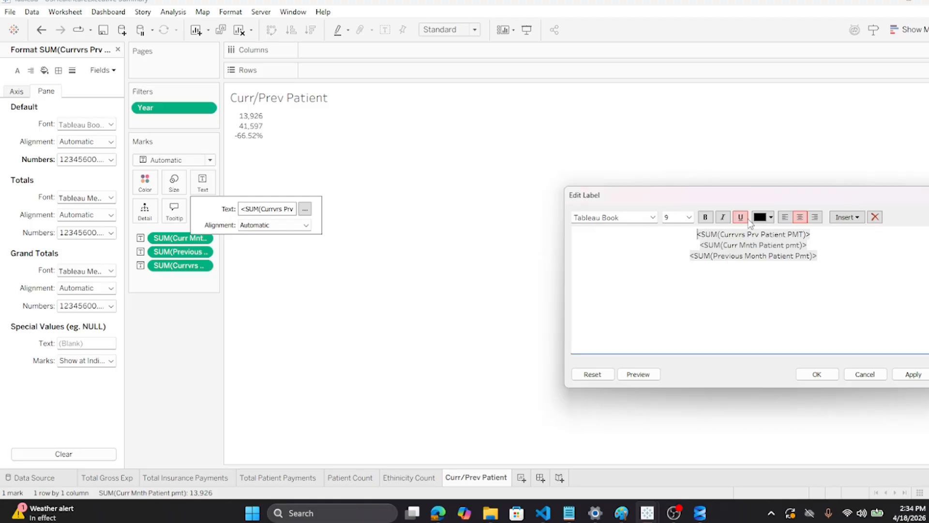
drag(752, 198, 558, 128)
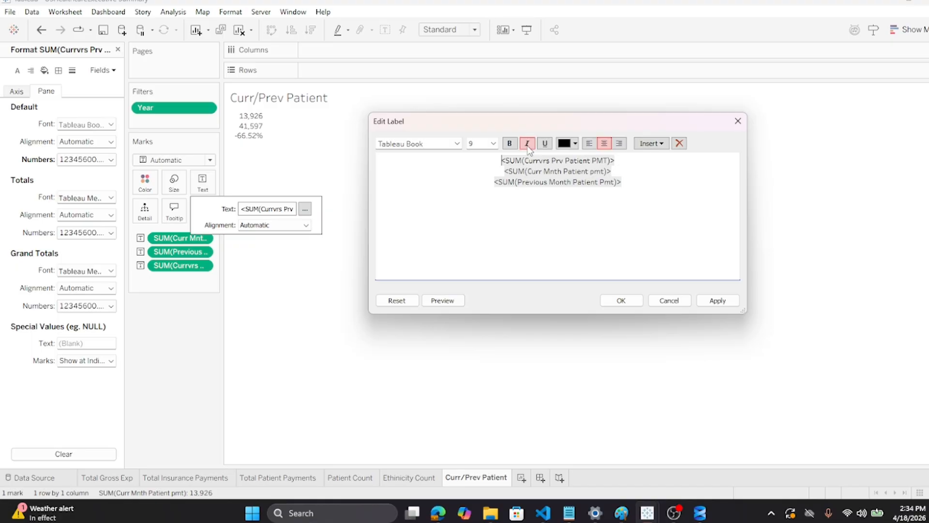
key(Return)
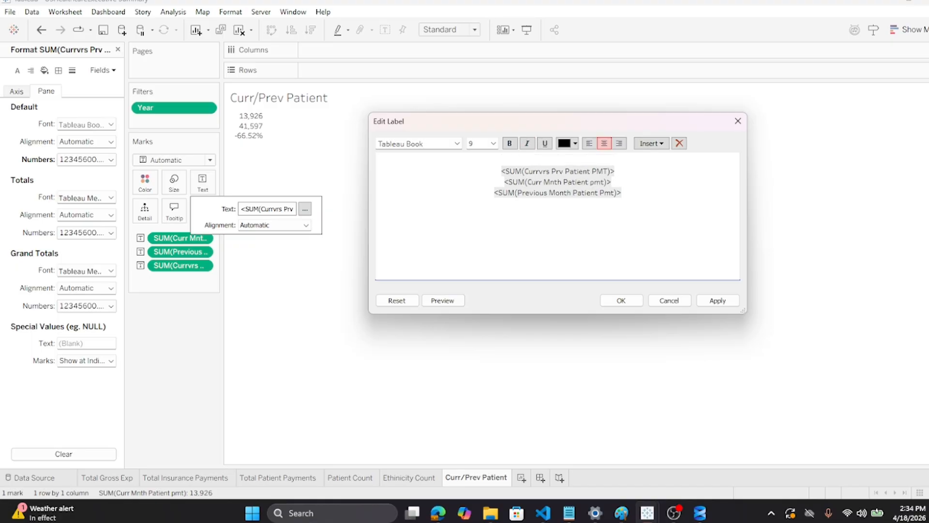
text(Patient Payment)
Prefix the three field lines of the label with Current:, Goal: and Change: in that order, and apply the label
key(Right)
text(Current:)
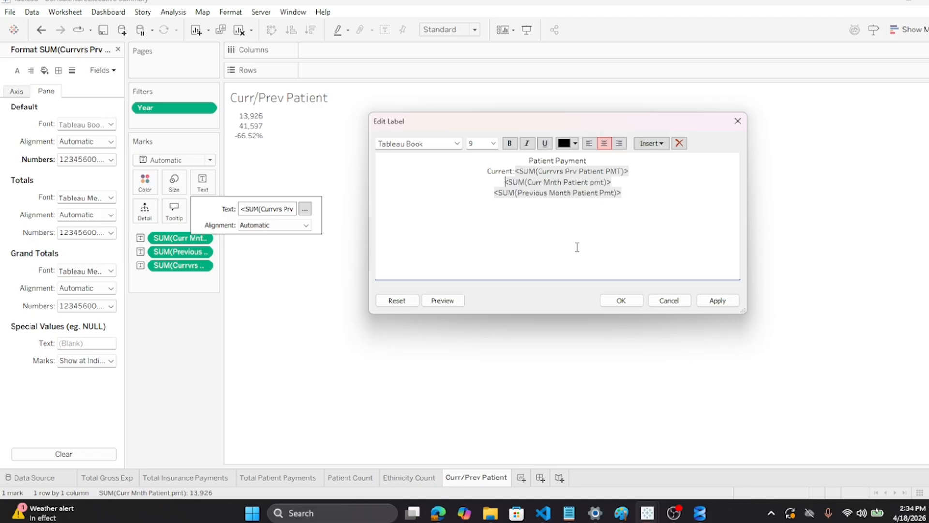
text(Goal)
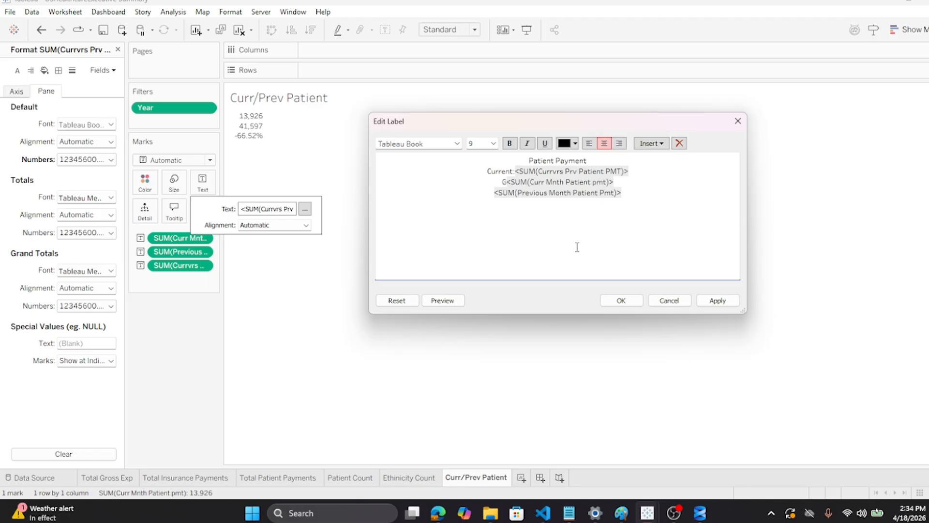
text(:)
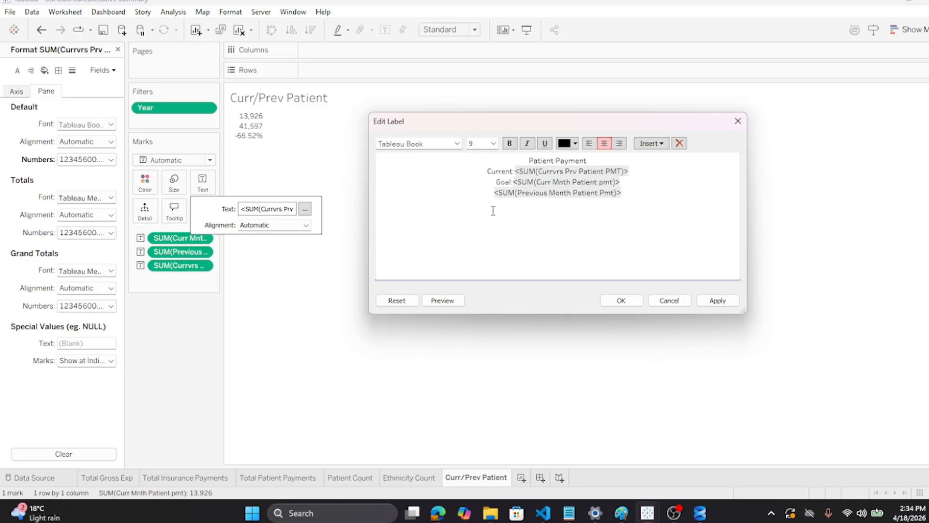
text(Chan)
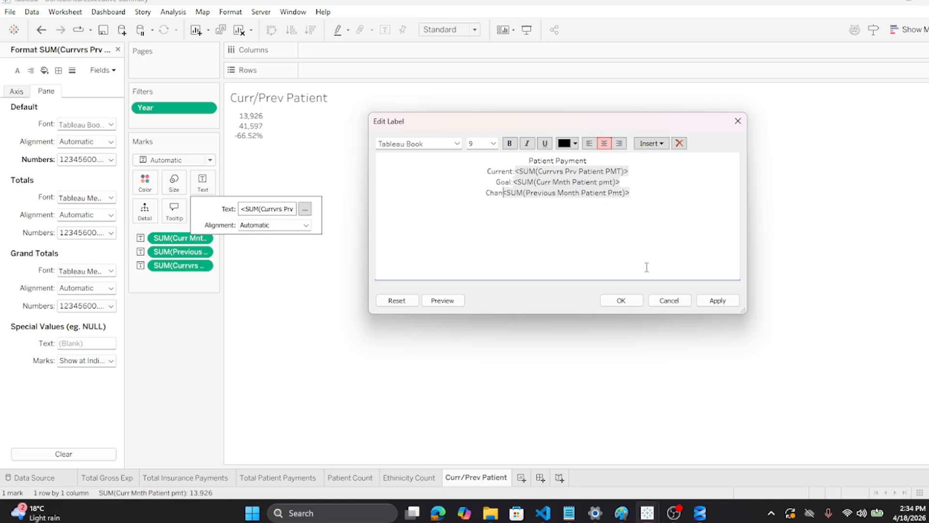
text(ge:)
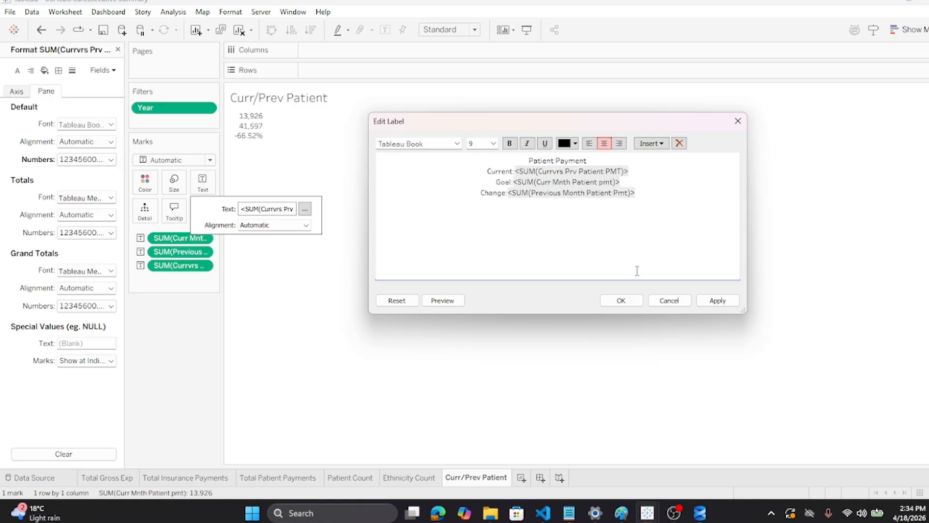
click(718, 300)
click(620, 302)
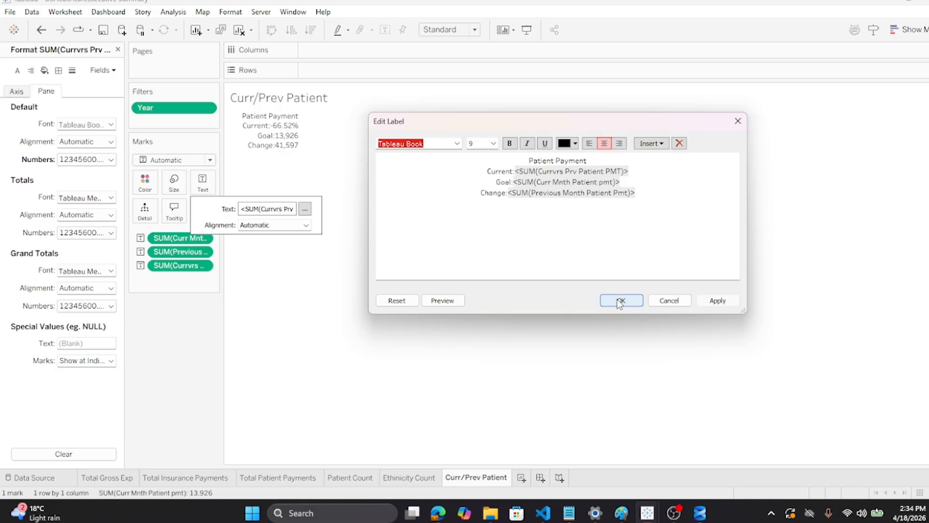
click(621, 300)
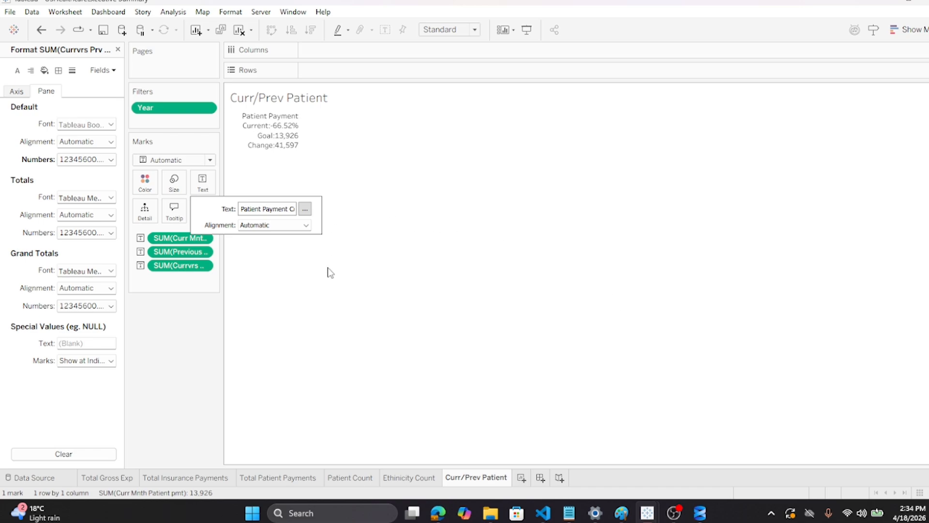
click(305, 209)
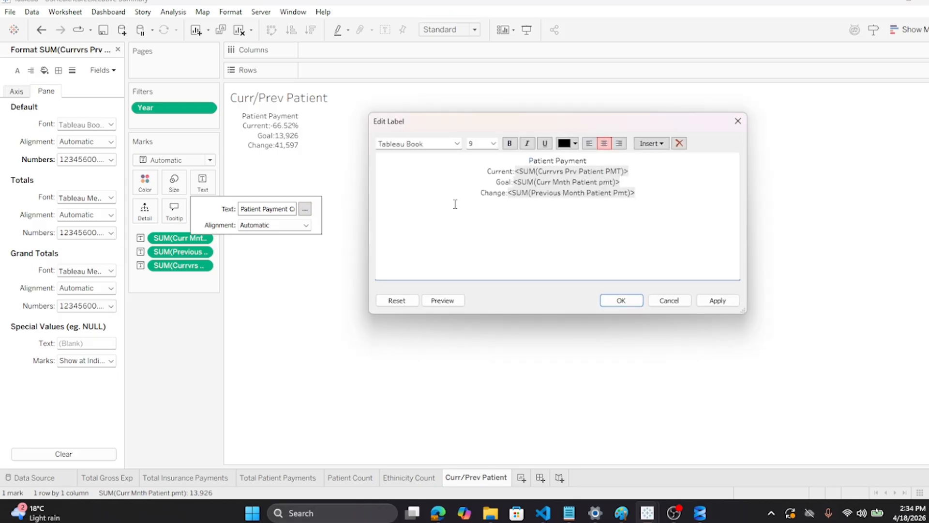
click(495, 182)
click(670, 300)
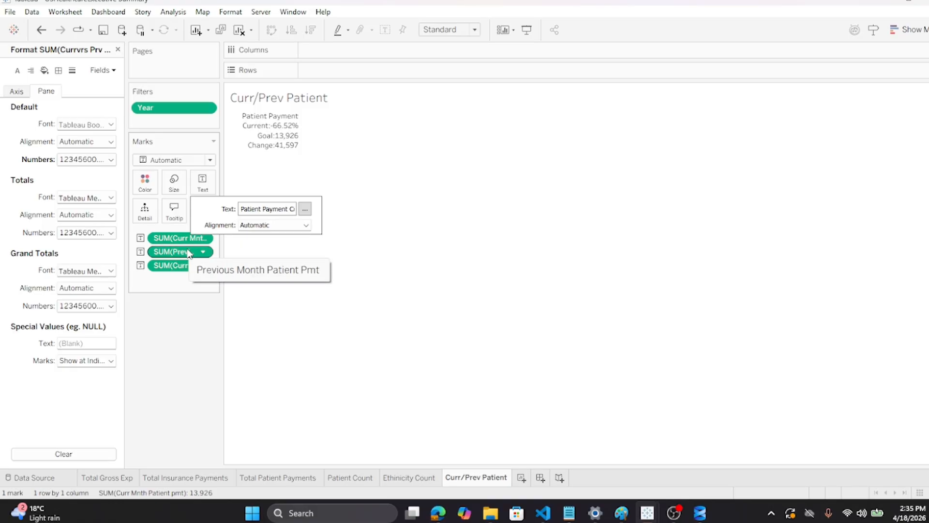
click(340, 296)
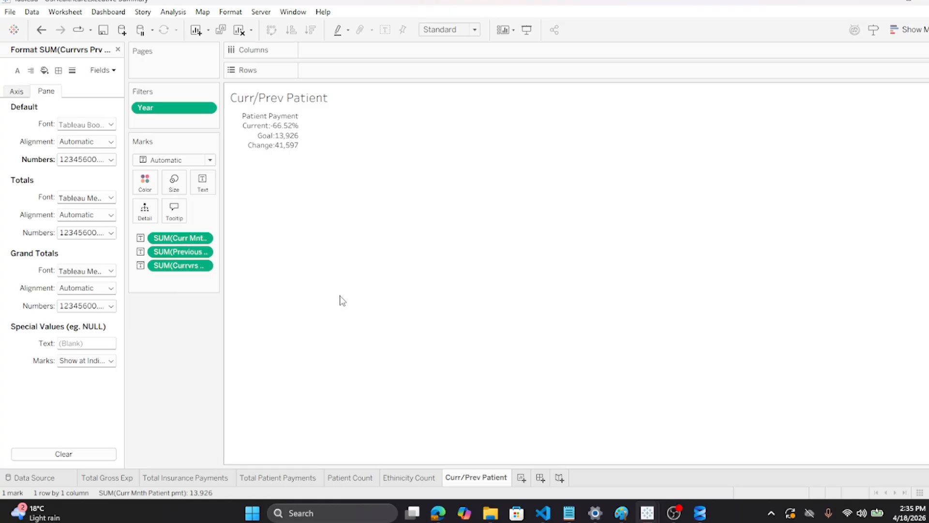
Rearrange the label fields so Current: precedes Curr Mnth Patient pmt and Goal: precedes Currvrs Prv Patient PMT, and apply the label
click(204, 184)
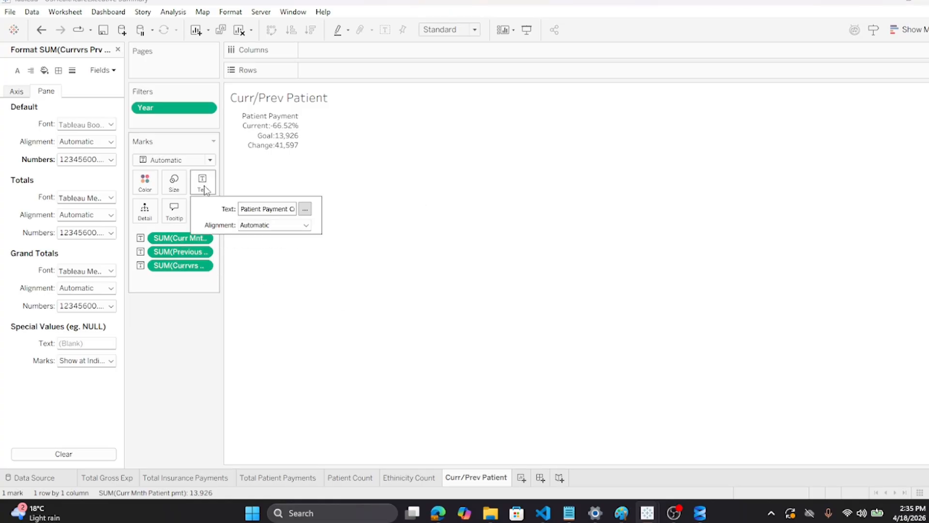
click(304, 210)
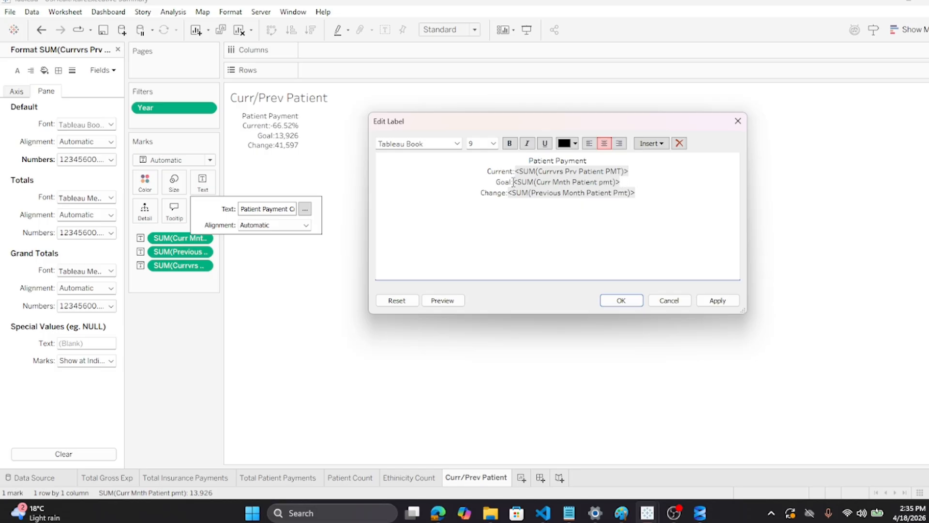
drag(513, 182, 621, 182)
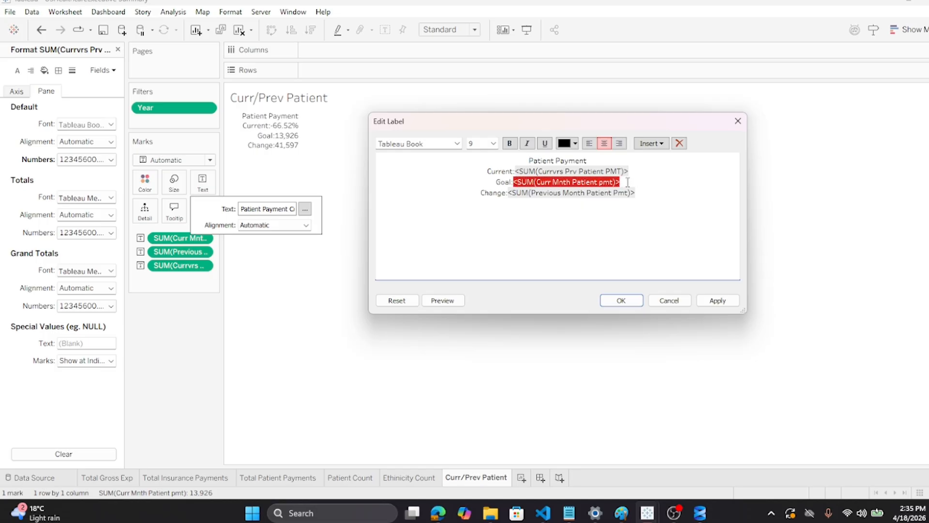
drag(526, 182, 695, 171)
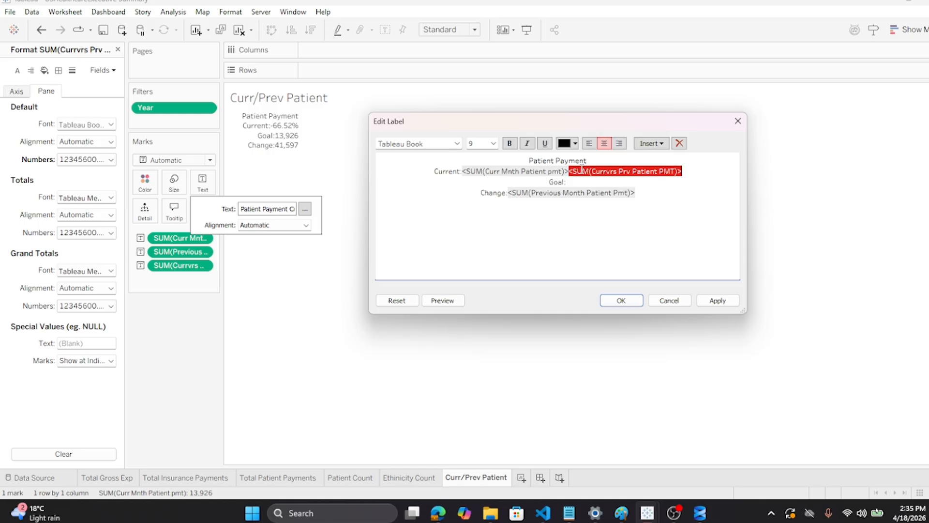
drag(580, 173, 576, 183)
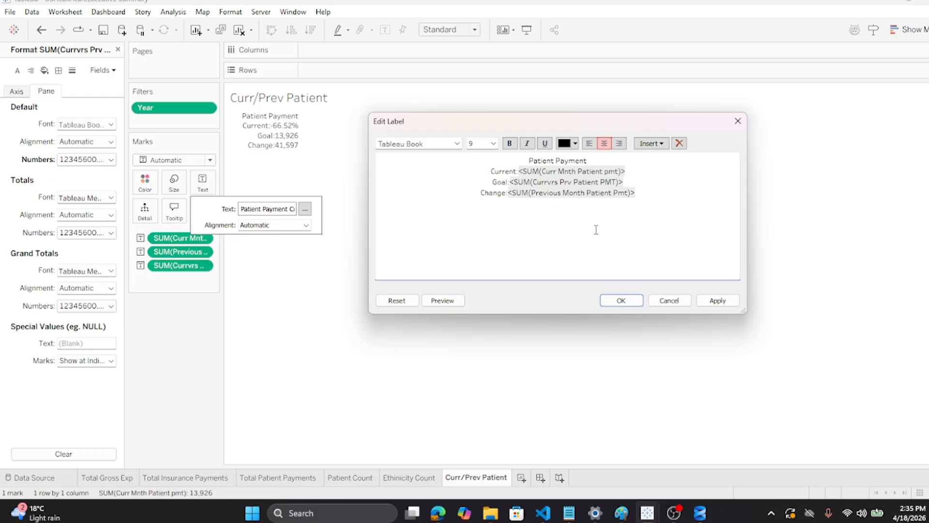
click(621, 300)
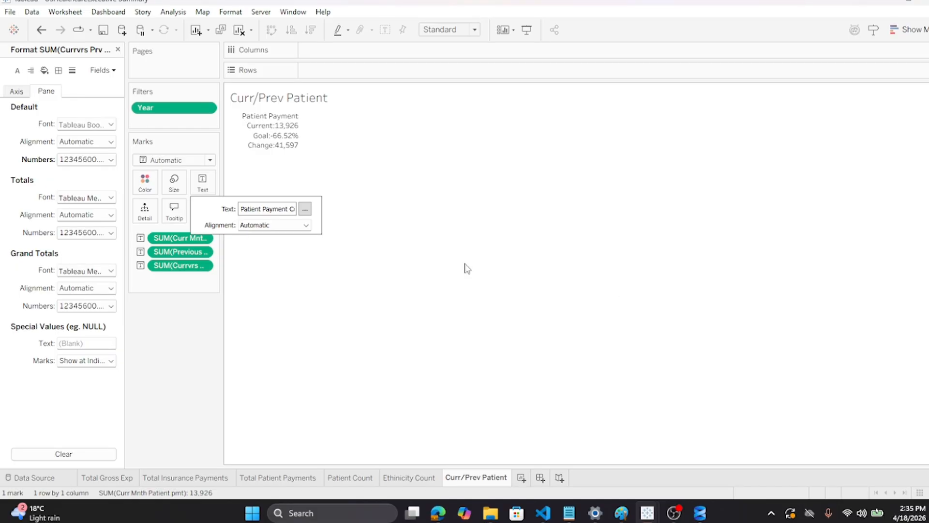
Try to rearrange the Goal: and Change: lines of the label by moving their prefixes and fields, and apply the label
click(305, 211)
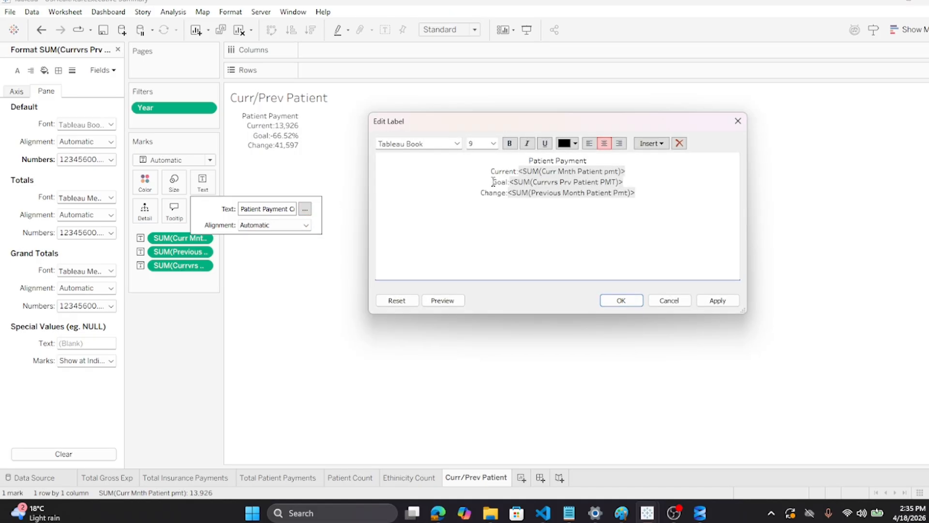
drag(493, 182, 496, 182)
mouse_move(510, 182)
mouse_down()
mouse_move(631, 176)
mouse_move(509, 196)
mouse_up()
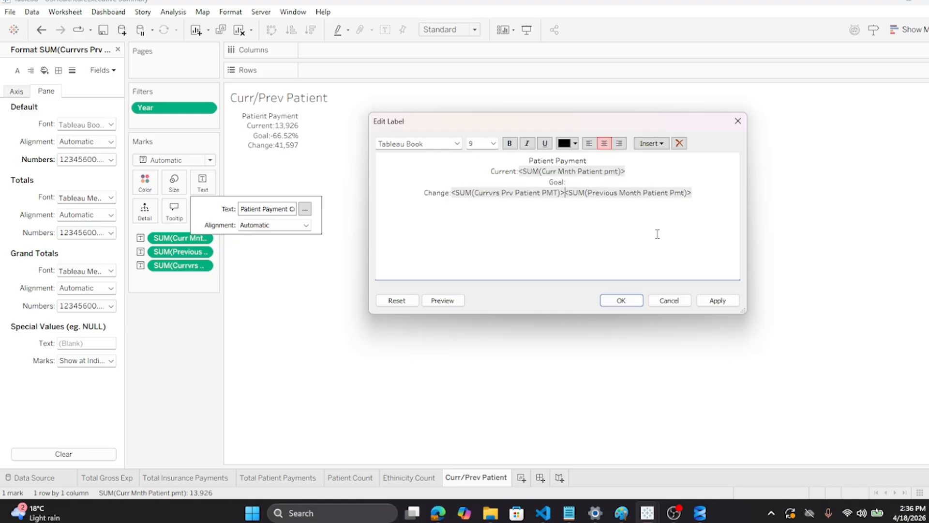
key(Return)
drag(549, 181, 571, 180)
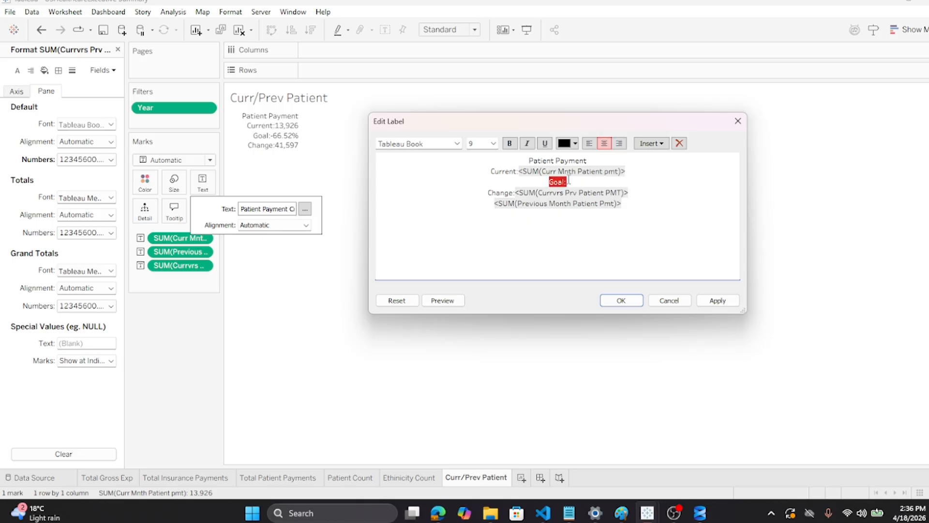
drag(560, 181, 484, 203)
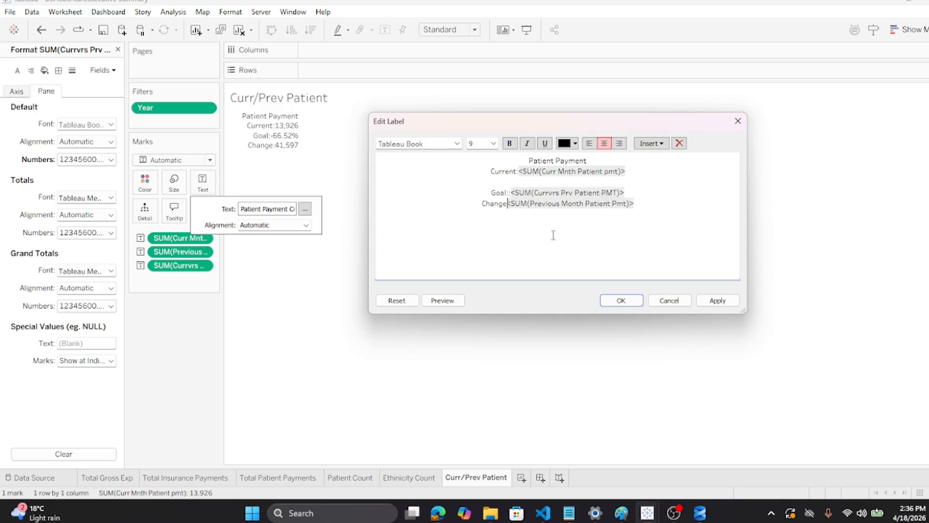
text(:)
click(512, 193)
key(BackSpace)
click(531, 237)
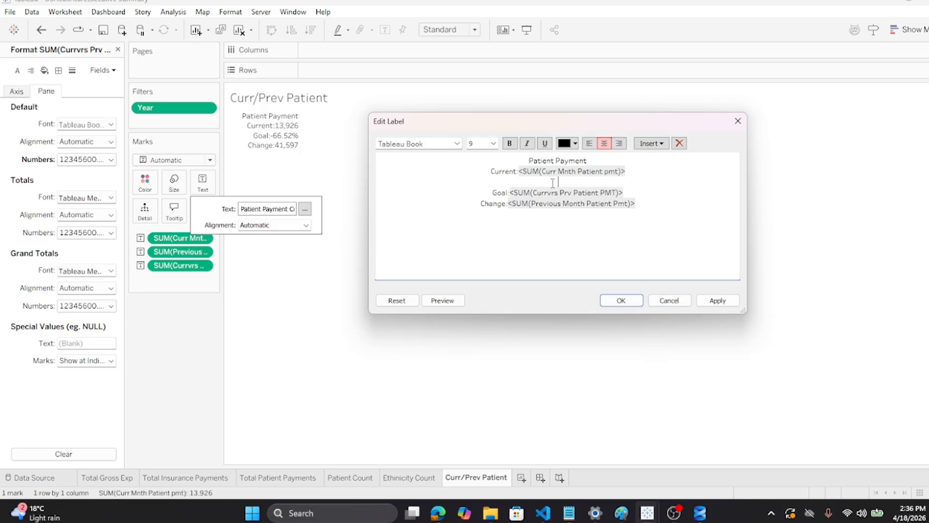
key(BackSpace)
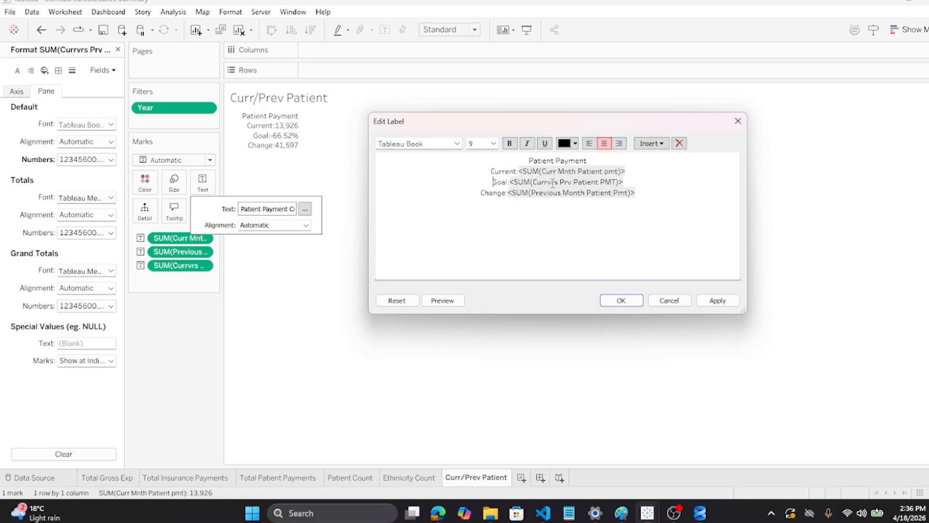
click(622, 301)
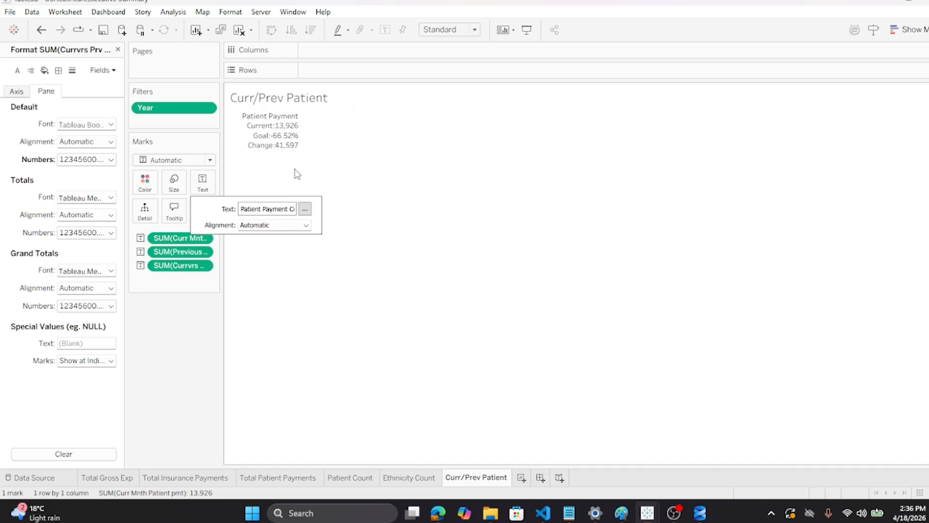
Swap the last two label prefixes so Change: precedes Currvrs Prv Patient PMT and Goal: precedes Previous Month Patient Pmt, and apply the label
click(305, 210)
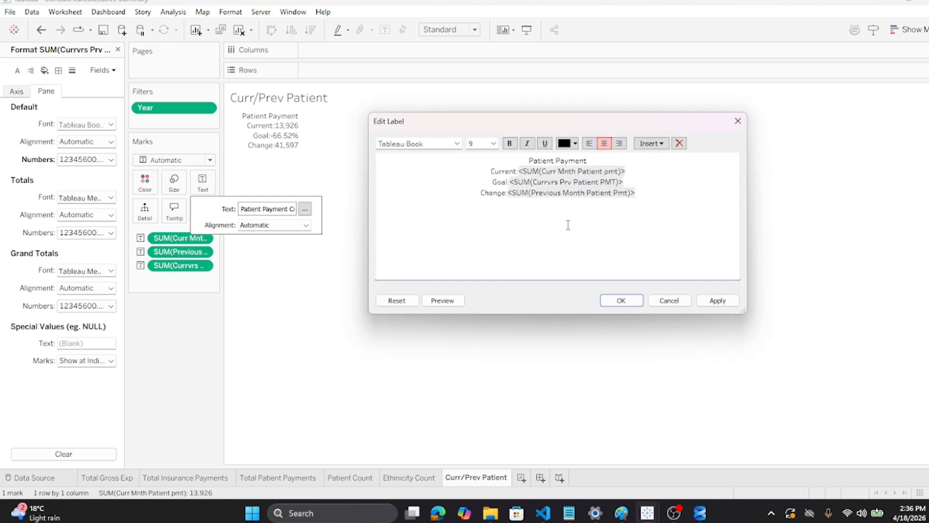
click(651, 194)
drag(494, 182, 508, 182)
drag(504, 197, 505, 196)
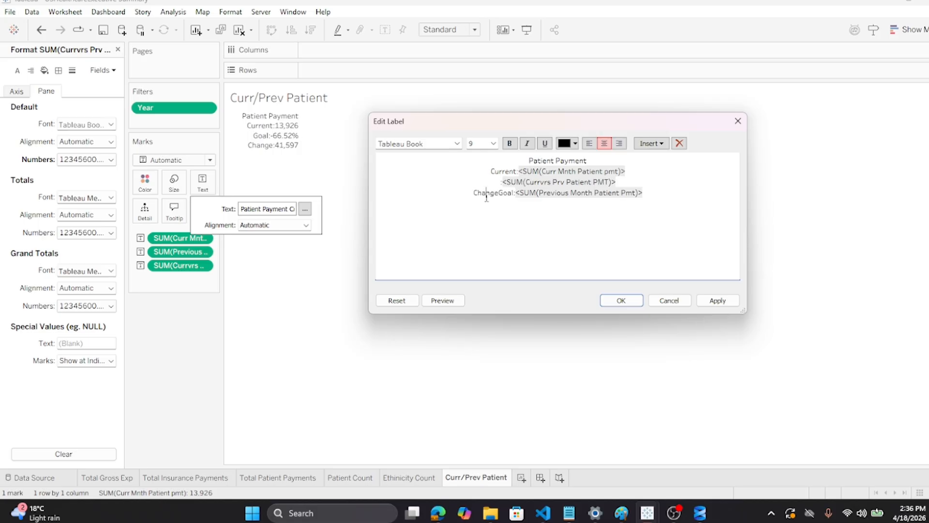
double_click(487, 197)
click(499, 194)
mouse_move(499, 193)
mouse_down()
mouse_move(466, 194)
mouse_move(488, 182)
mouse_up()
click(522, 215)
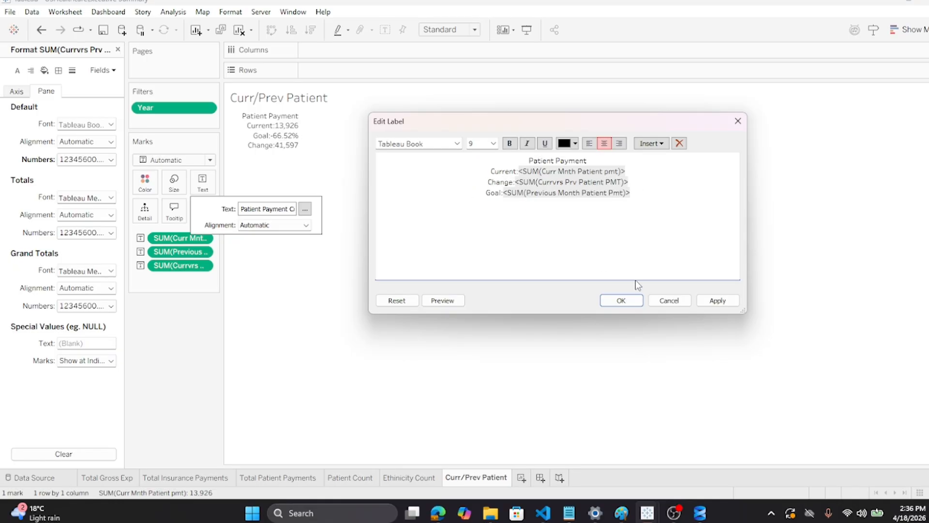
click(631, 303)
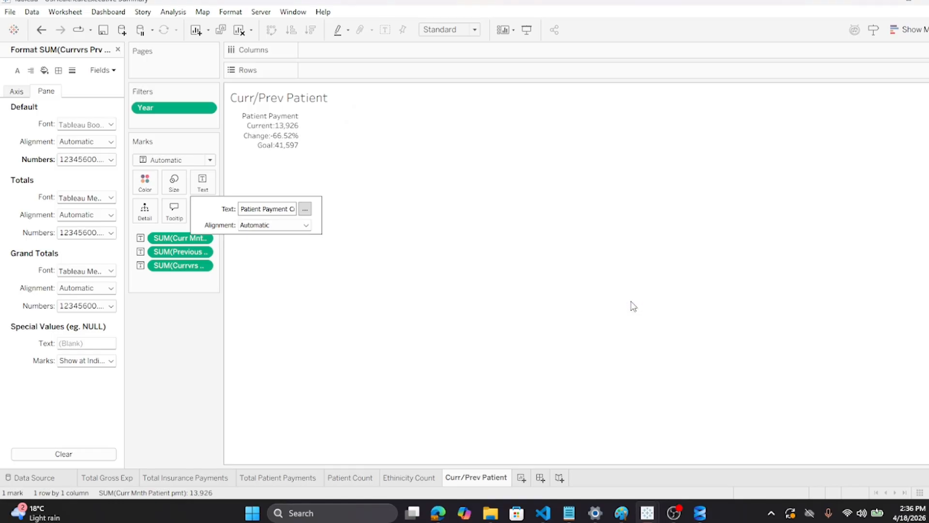
Move the label's Change: line below the Goal: line, apply the label, and check the values against the tooltip
mouse_move(288, 150)
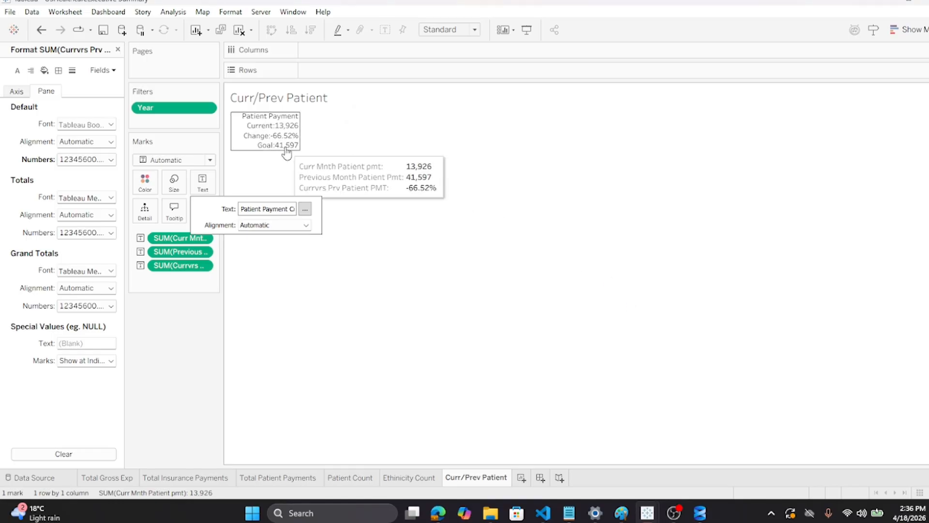
click(305, 209)
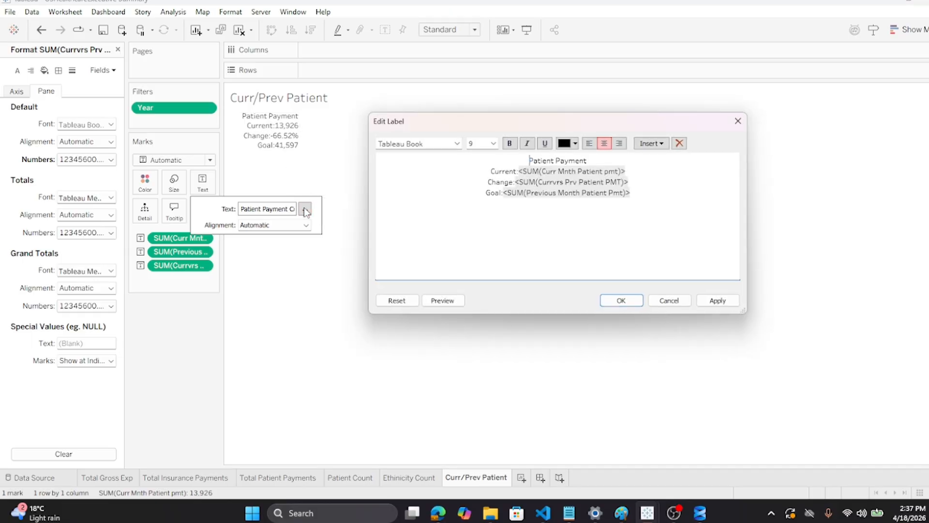
click(485, 209)
drag(631, 182, 484, 177)
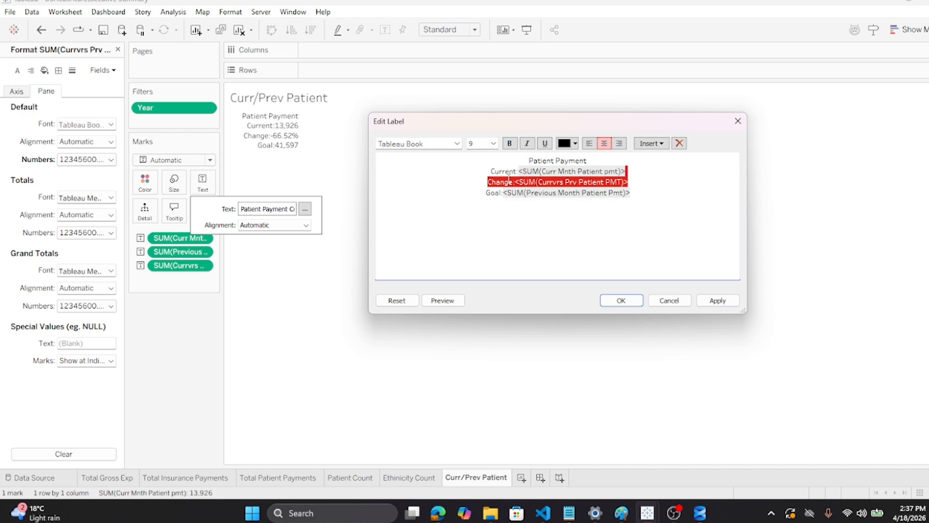
drag(510, 183, 632, 194)
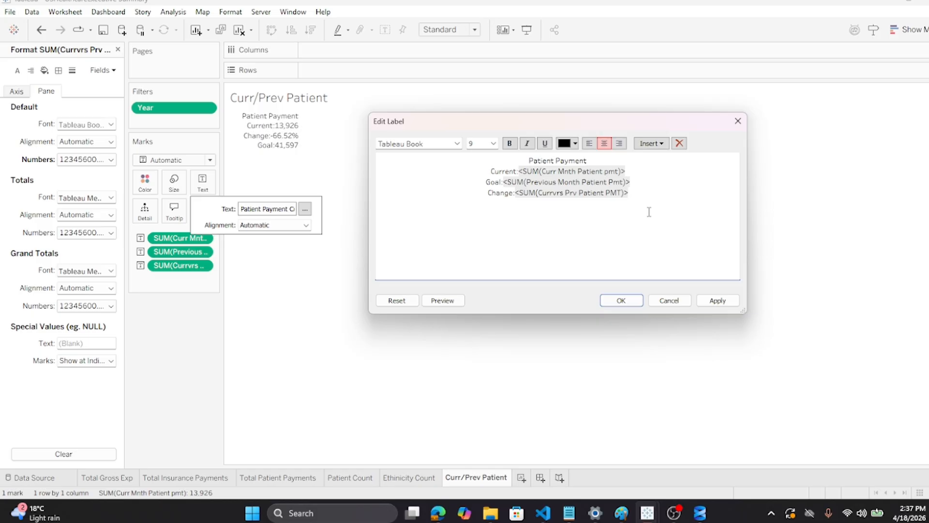
click(621, 300)
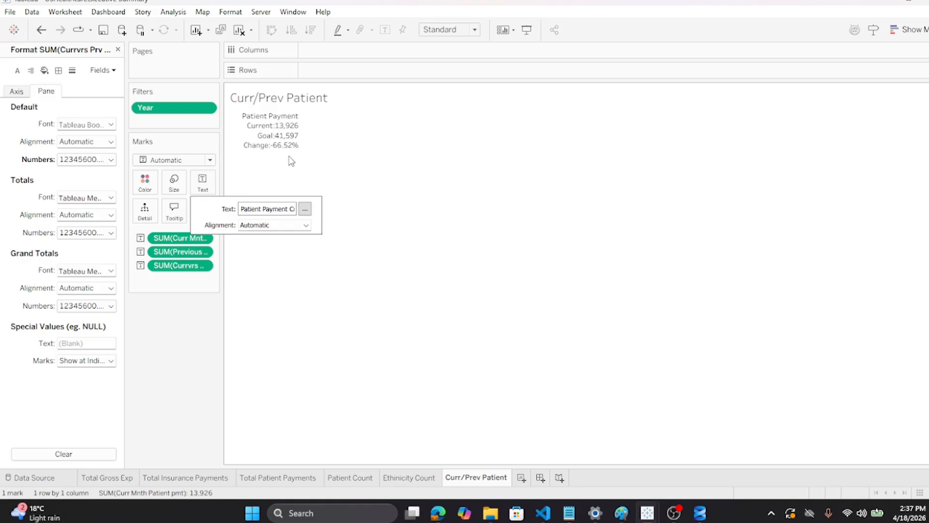
mouse_move(284, 144)
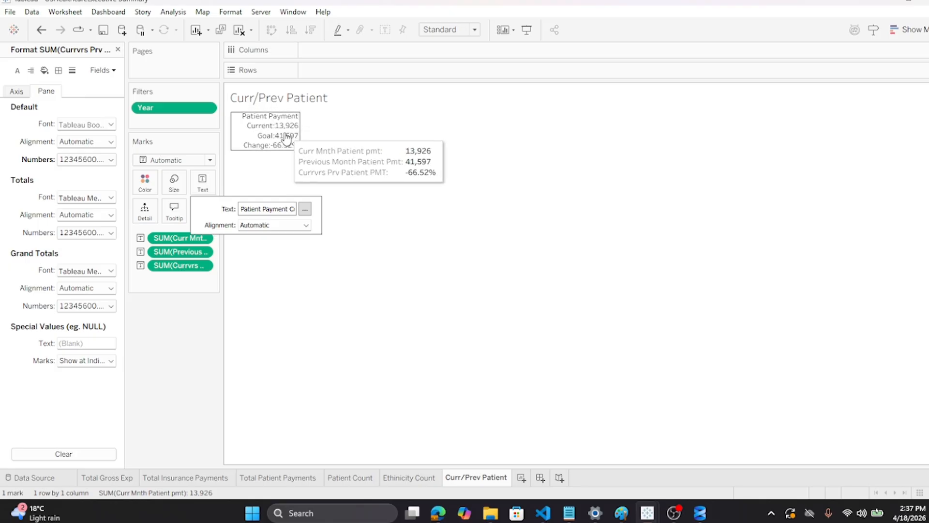
Close the text options and hide the title of the Curr/Prev Patient sheet
click(385, 276)
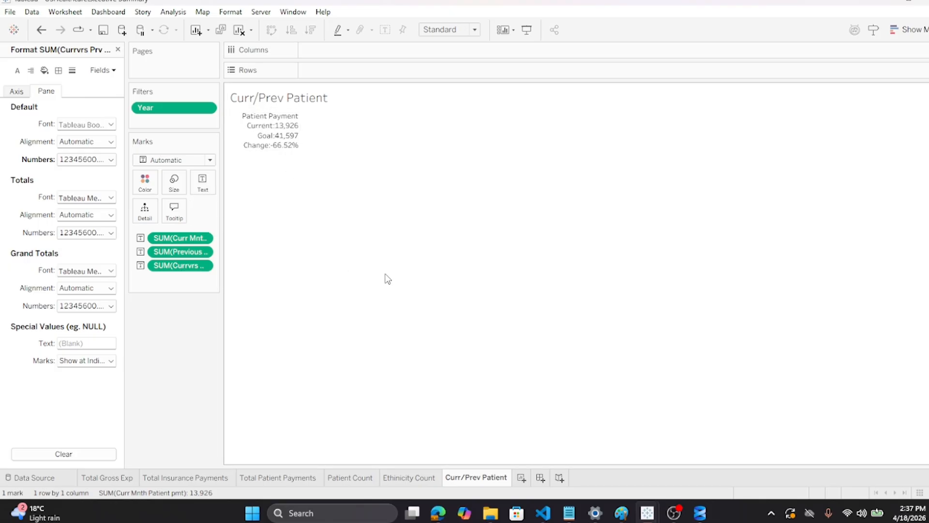
right_click(347, 99)
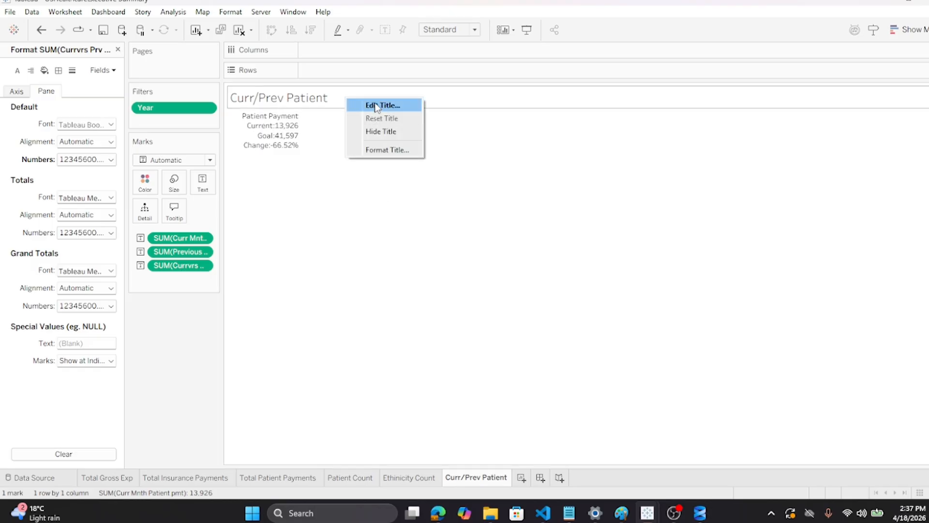
click(377, 132)
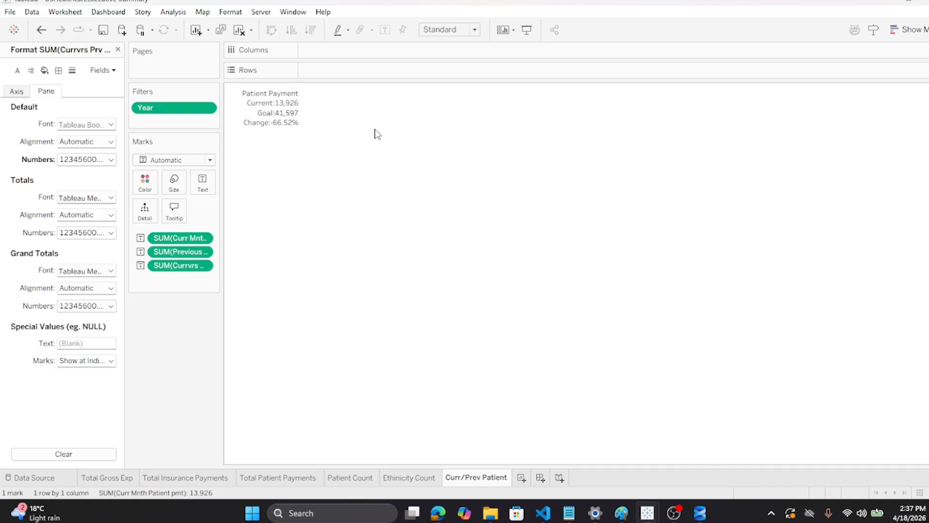
Add a new worksheet named Curr/Pr Insurance pmt and hide its title
click(521, 478)
double_click(524, 478)
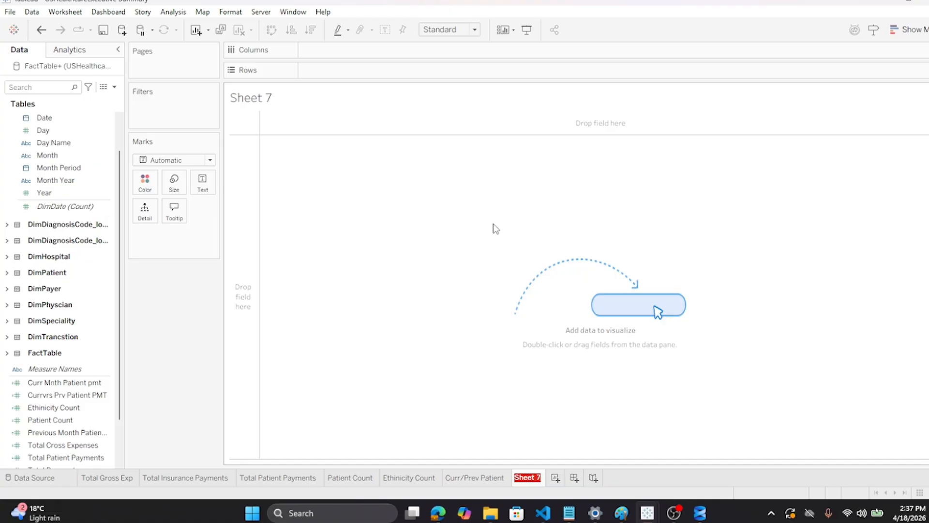
text(Curr/Pr)
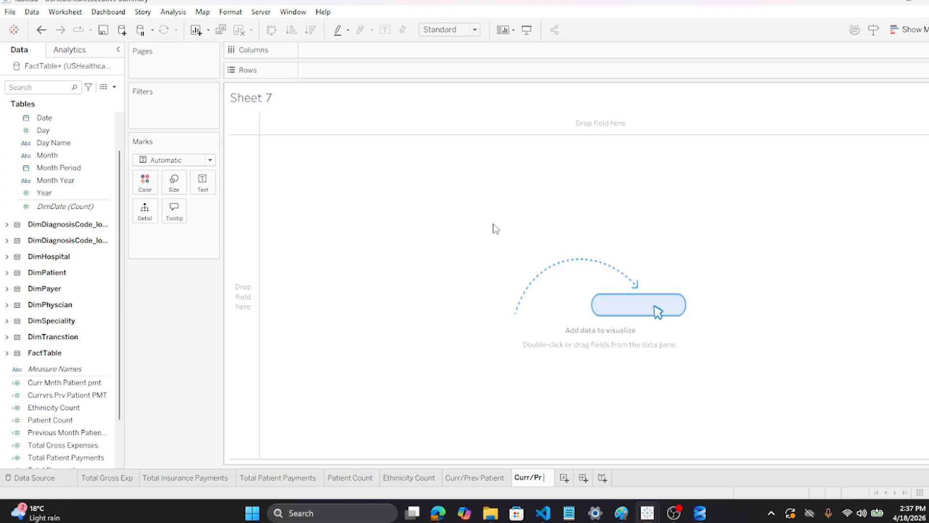
text( Insu)
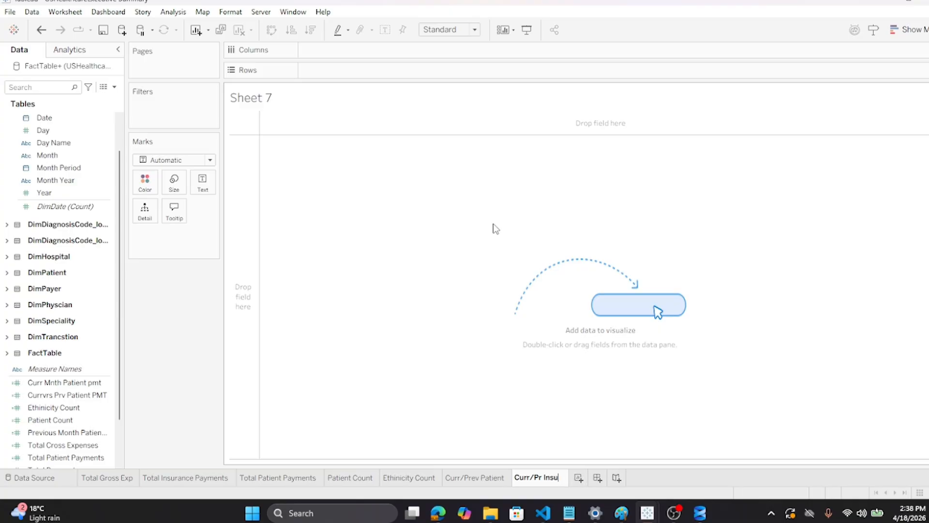
text(rance pmt)
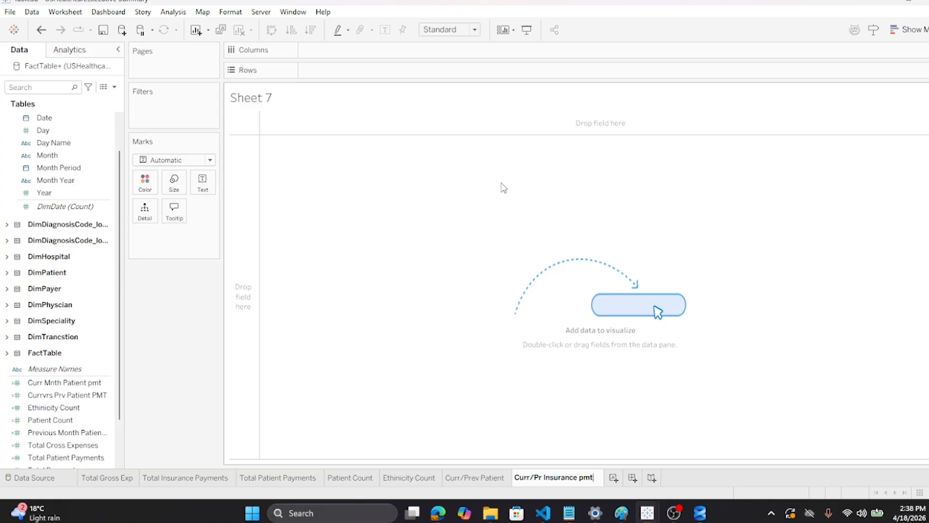
key(Return)
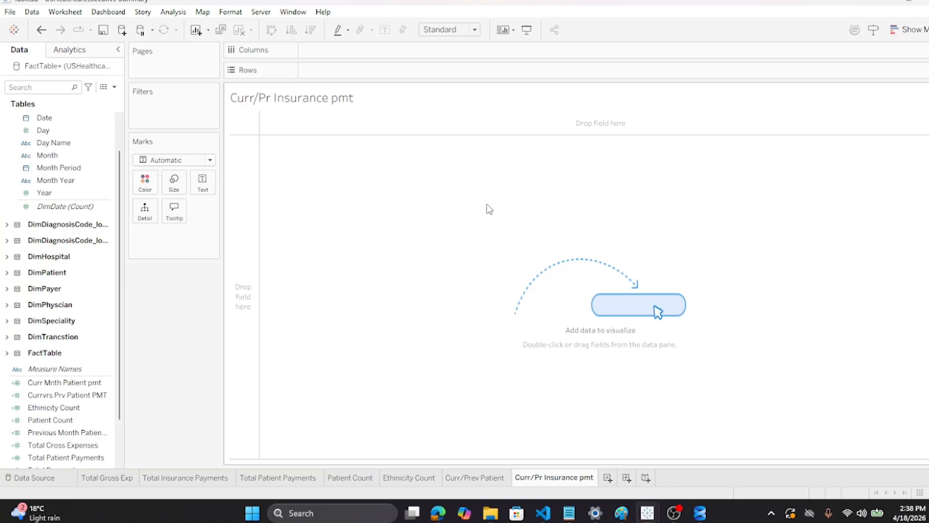
right_click(348, 104)
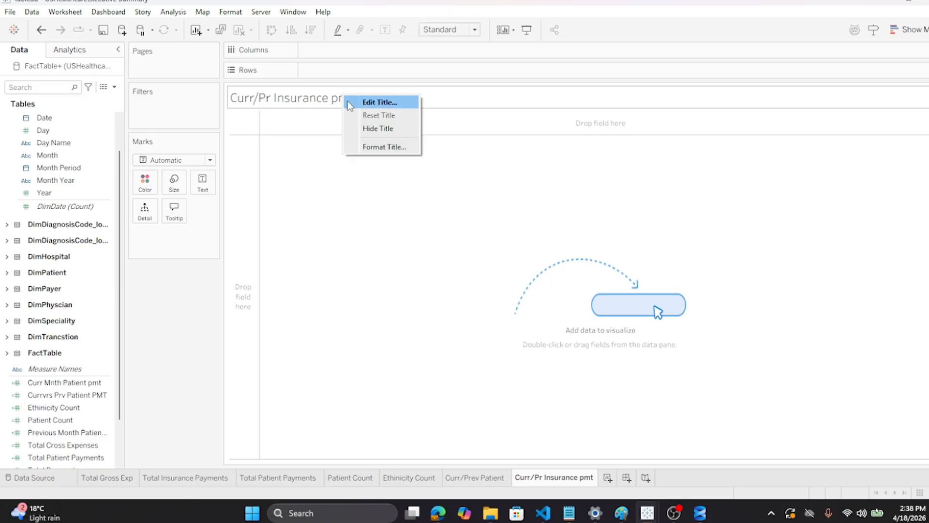
click(373, 130)
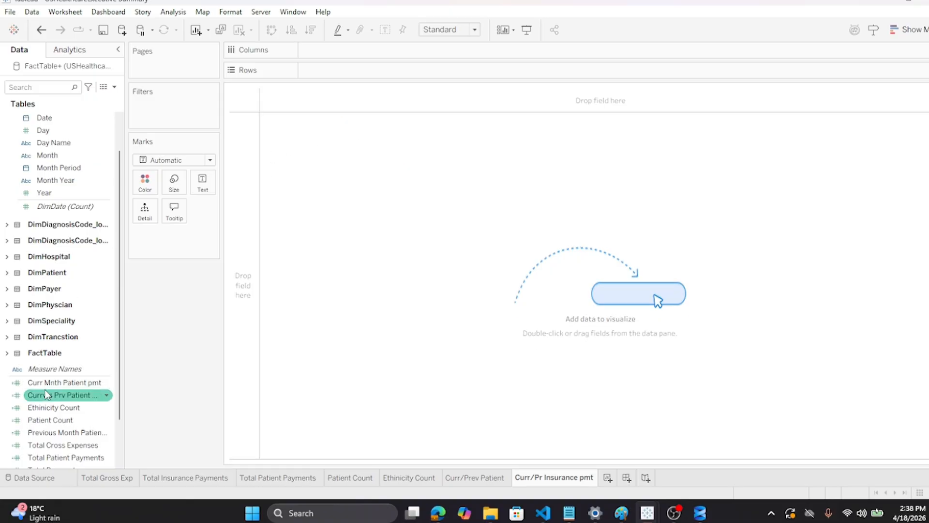
Copy the full formula of the Curr Mnth Patient pmt calculated field and close its editor
click(65, 383)
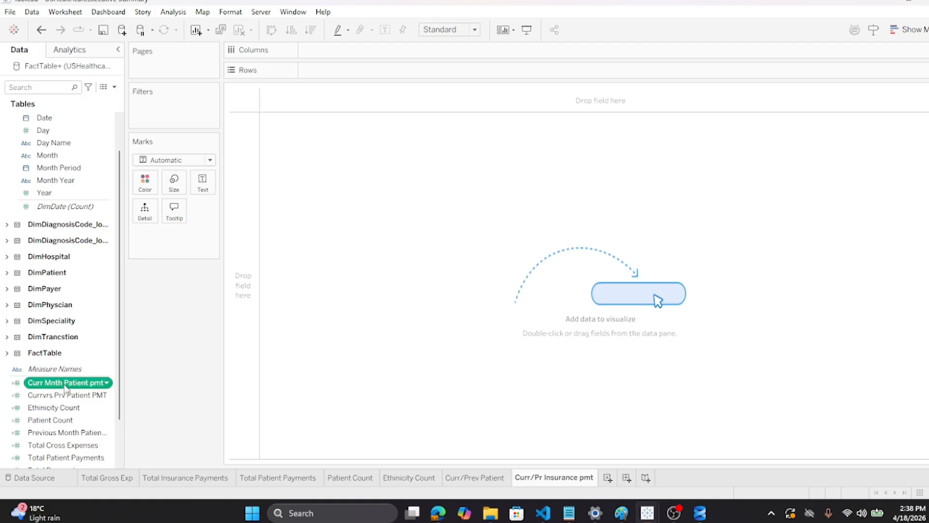
right_click(65, 386)
click(98, 162)
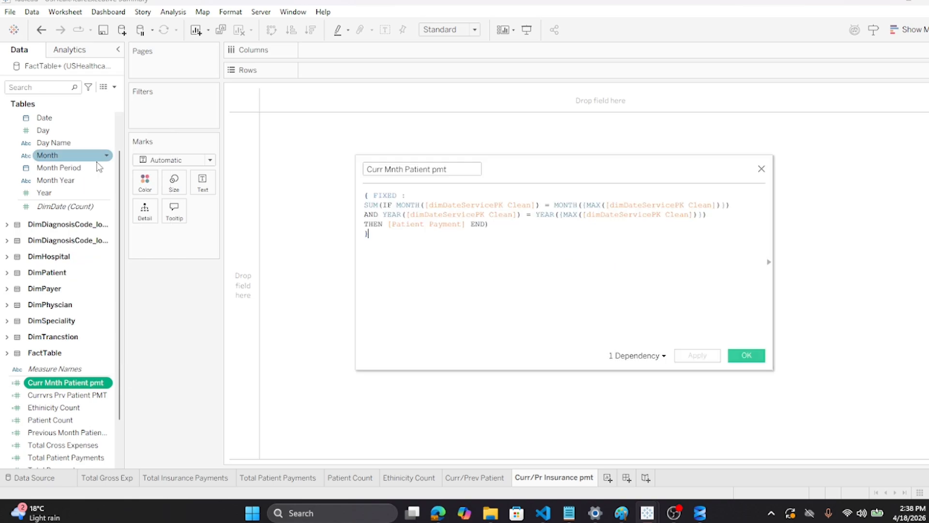
drag(383, 244, 329, 170)
key(ctrl+c)
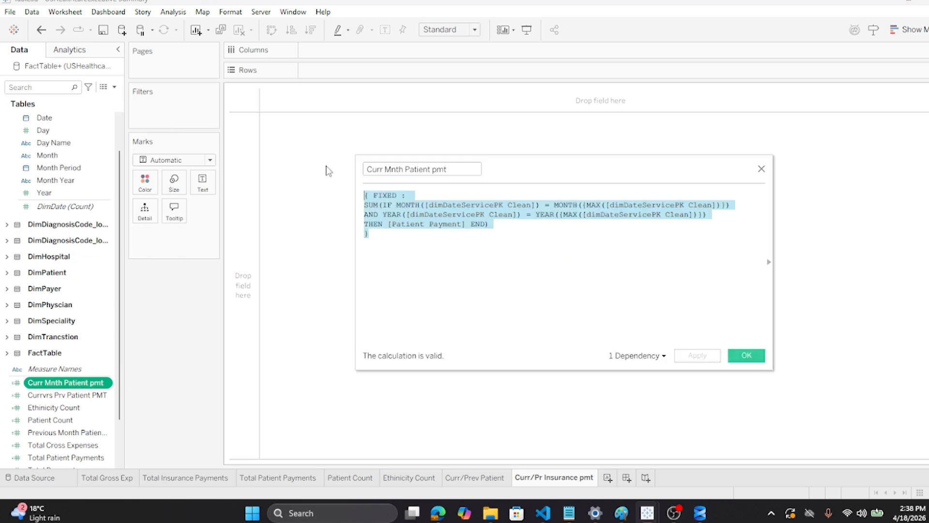
click(733, 355)
Create a calculated field named Current Month Insurance Payment and paste the copied current month formula into it
click(169, 14)
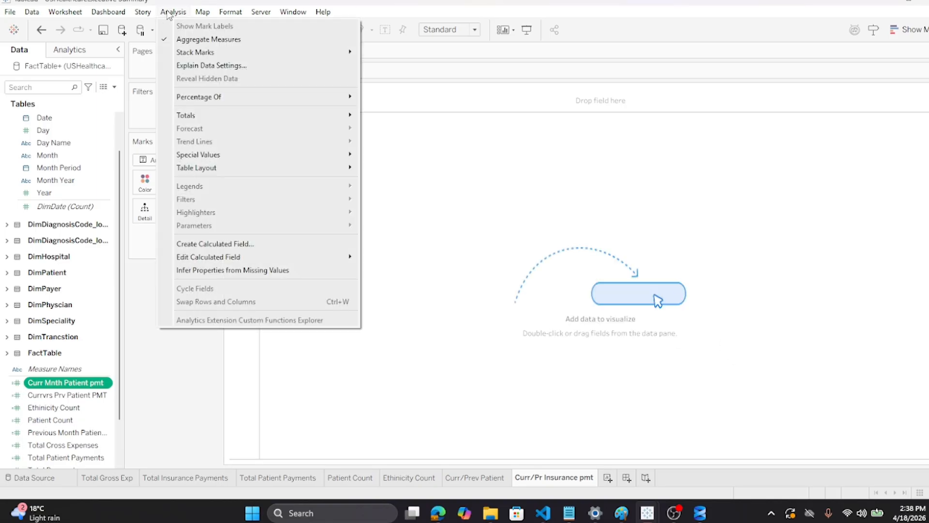
click(214, 243)
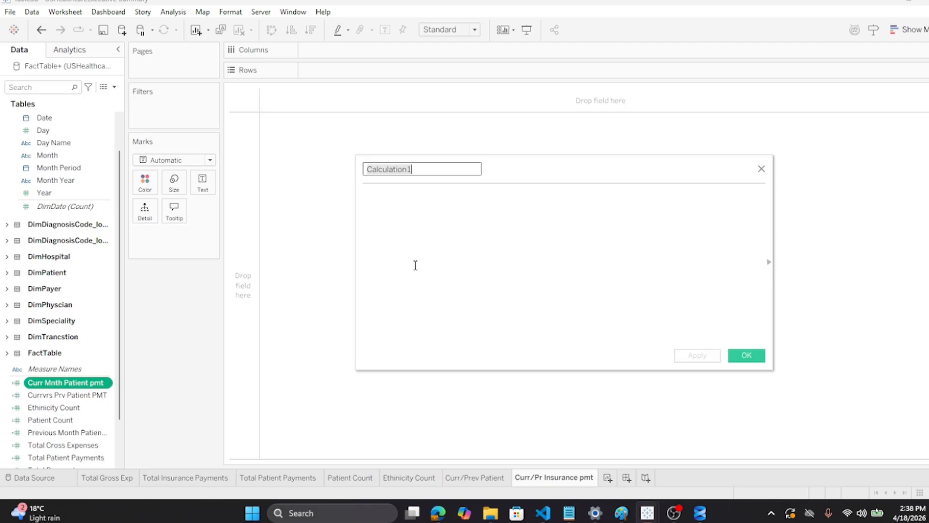
text(Current)
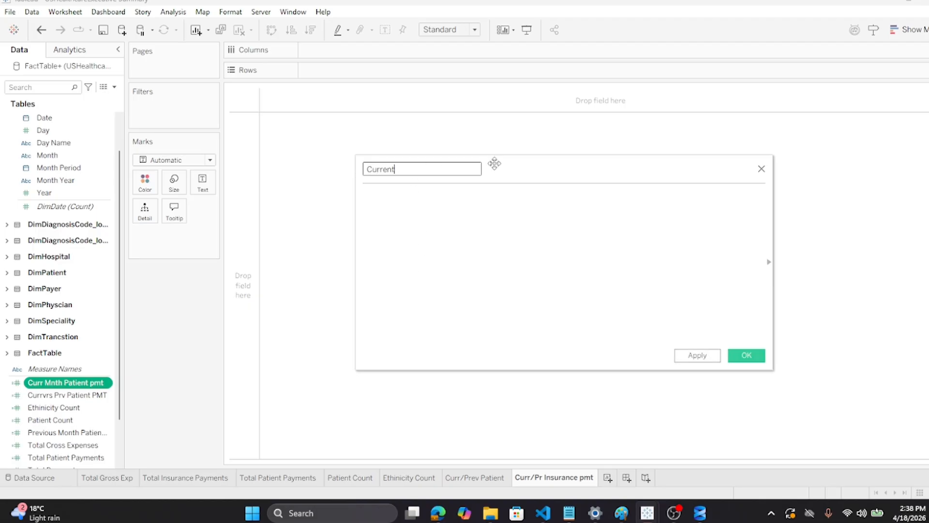
text( Month Insurance Payment)
click(443, 207)
right_click(444, 207)
click(470, 272)
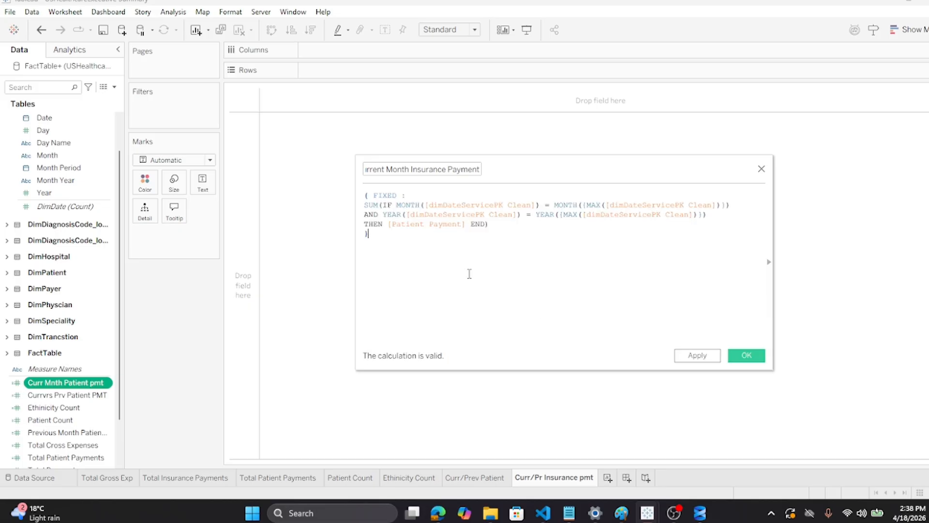
drag(387, 224, 468, 224)
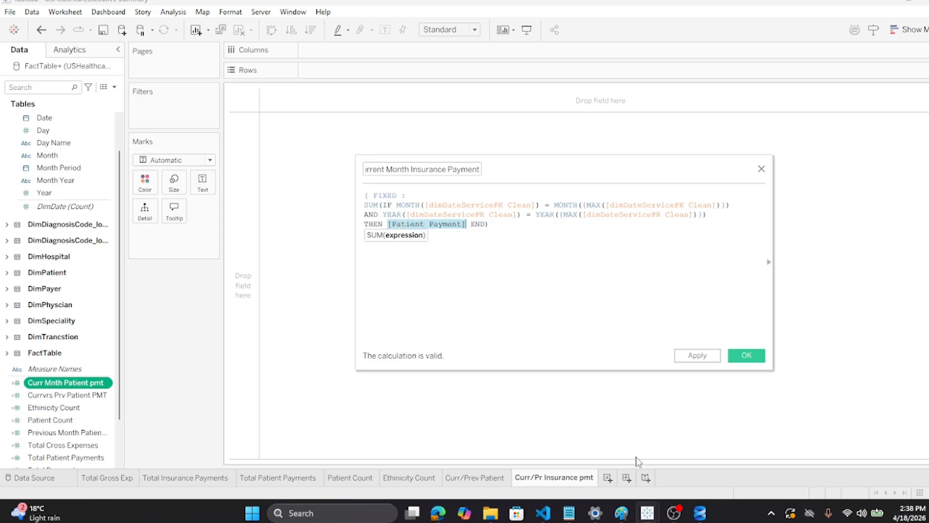
text(insu)
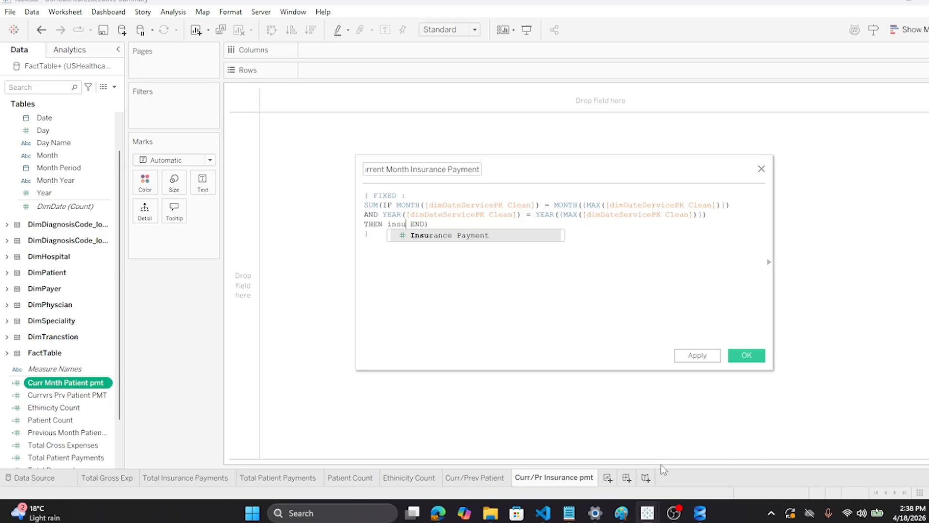
click(438, 242)
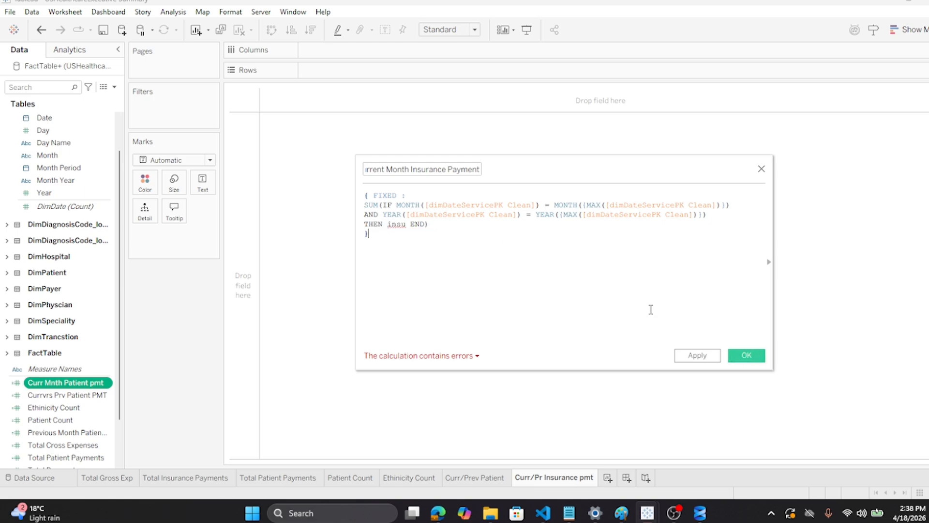
drag(389, 239, 334, 180)
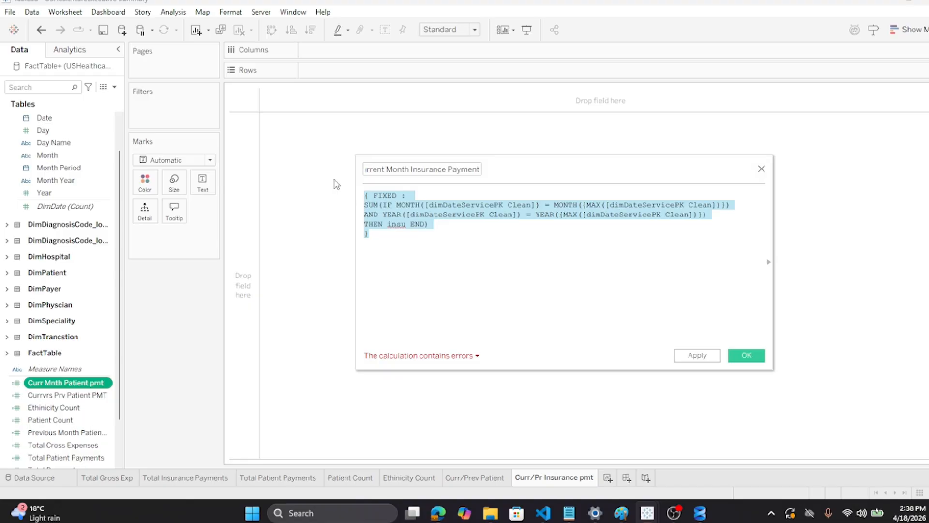
text({ FIXED :  SUM(IF MONTH([dimDateServicePK Clean]) = MONTH({MAX([dimDateServicePK Clean])}) AND YEAR([dimDateServicePK Clean]) = YEAR({MAX([dimDateServicePK Clean])}) THEN [Patient Payment] END) })
Replace [Patient Payment] with [Insurance Payment] in the formula, save the field, and add Current Month Insurance Payment to the sheet's text marks
click(468, 224)
drag(468, 224, 388, 224)
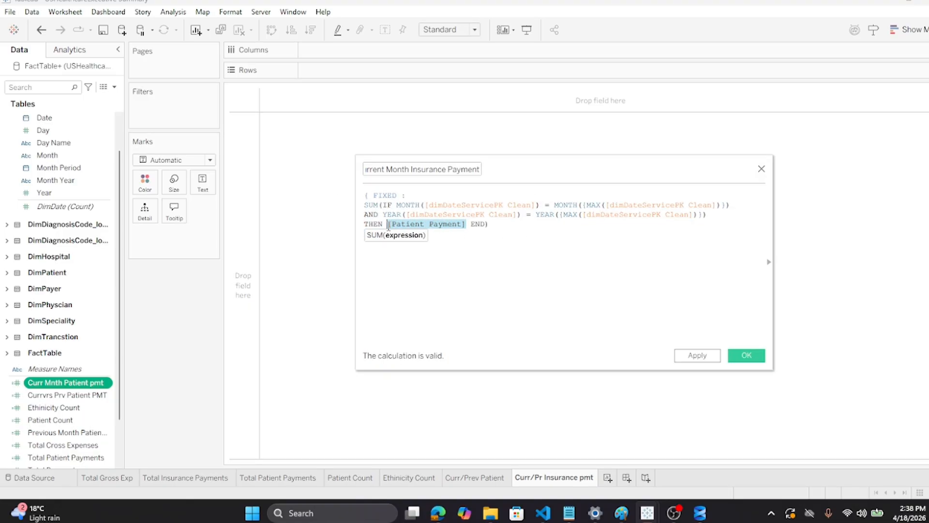
text(insu)
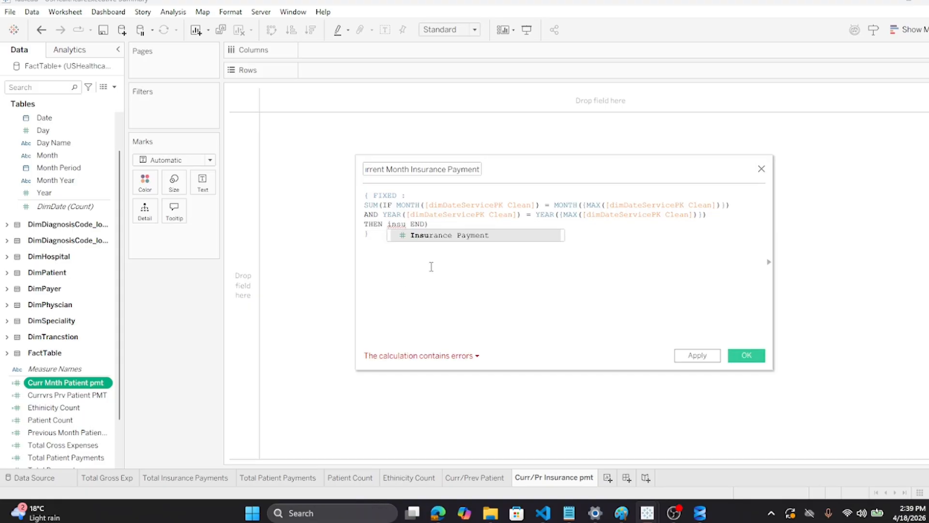
click(434, 240)
click(441, 280)
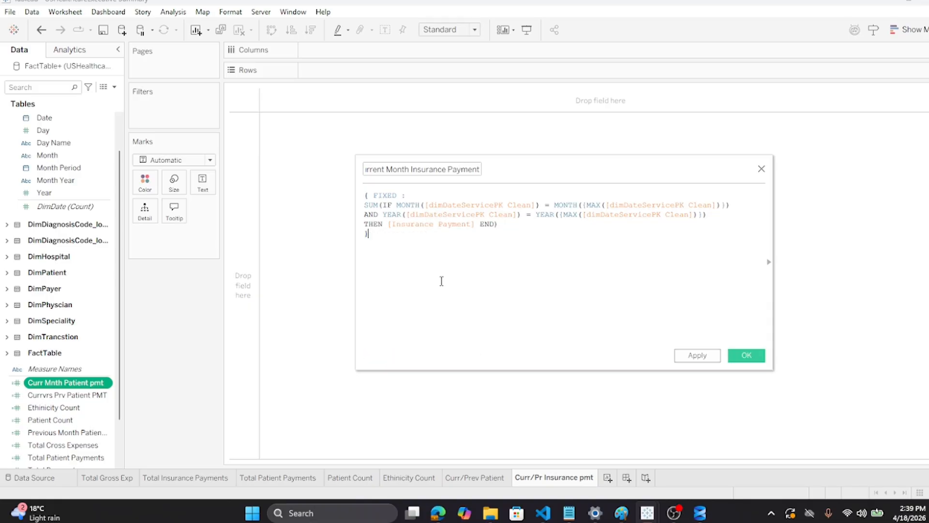
click(752, 357)
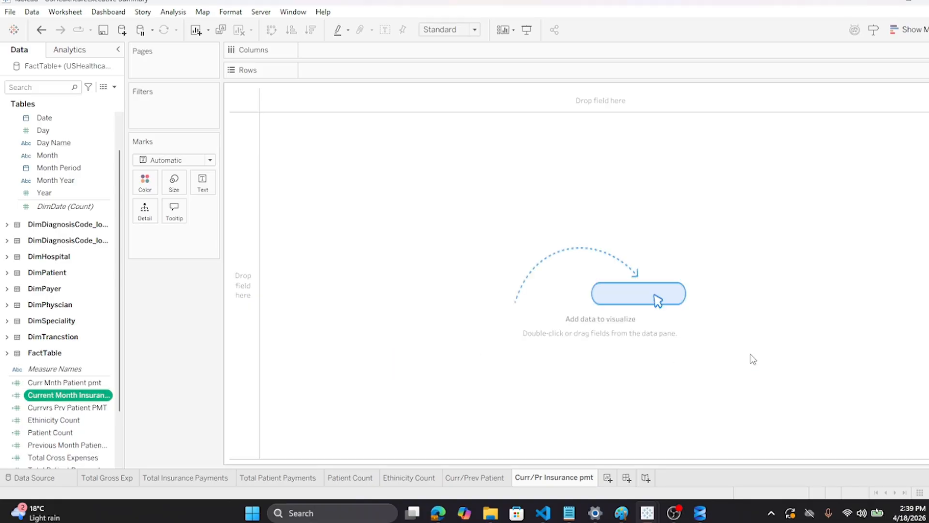
drag(48, 396, 205, 181)
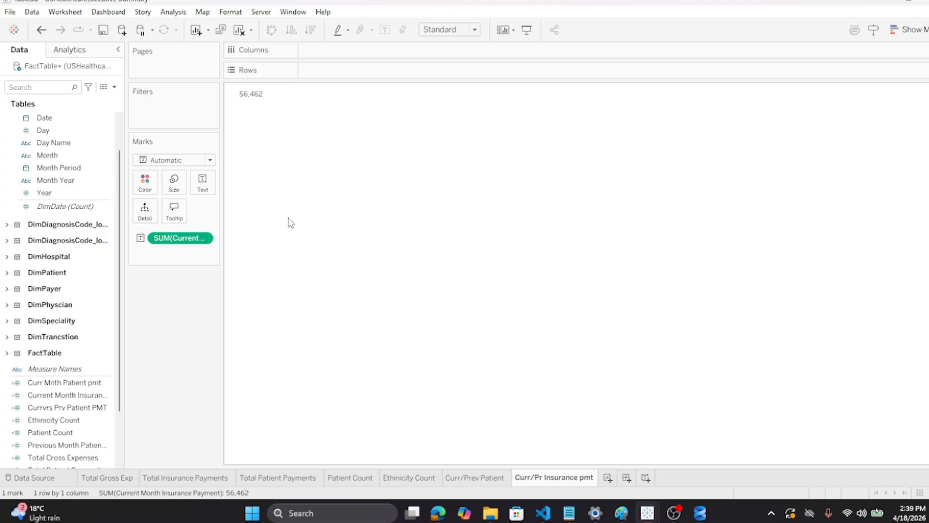
Open the Previous Month Patient Pmt calculation for editing and copy its full formula
click(63, 383)
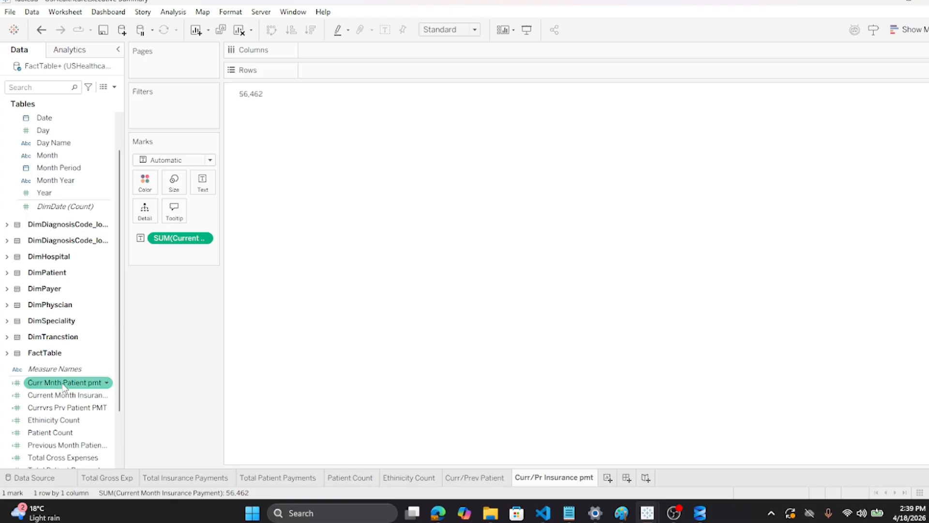
click(63, 395)
click(57, 421)
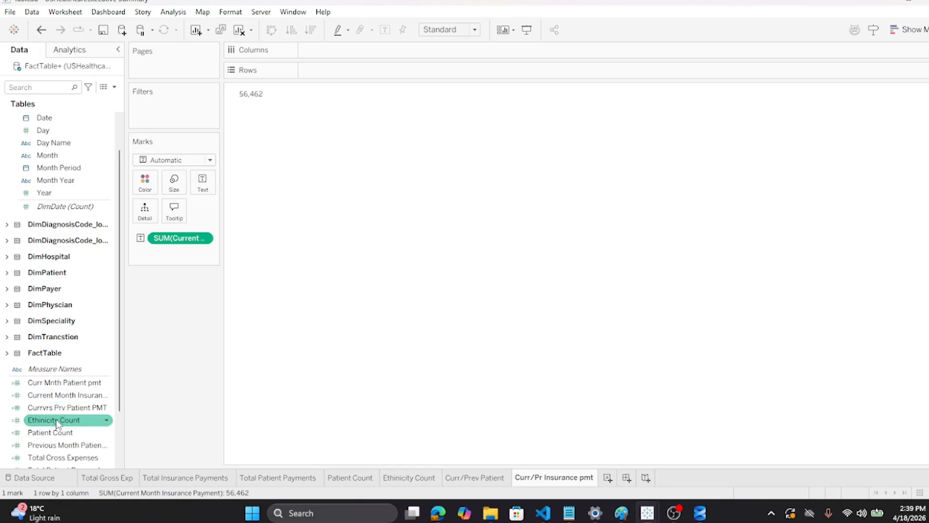
click(54, 432)
click(66, 445)
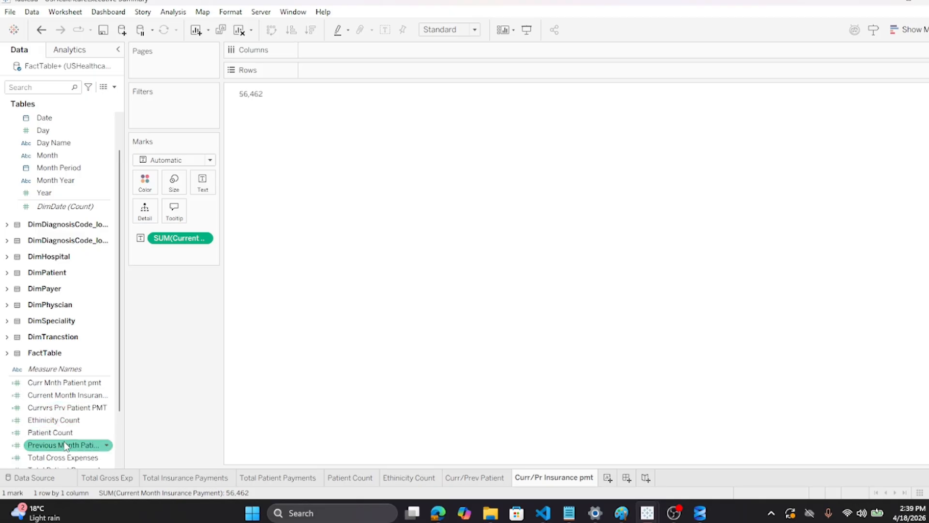
right_click(67, 450)
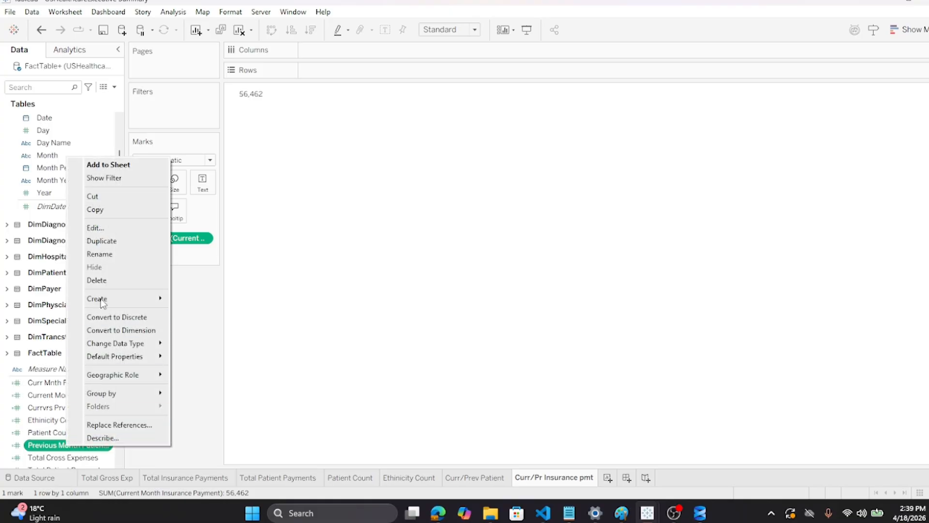
click(111, 222)
key(ctrl+a)
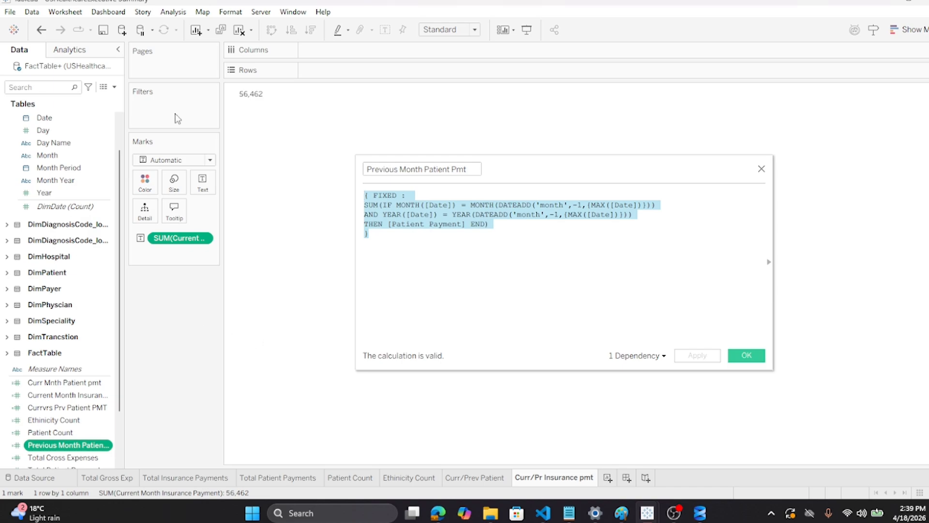
Create a calculated field named Previous Month Ins Pmt and paste the copied previous month formula into it
click(167, 14)
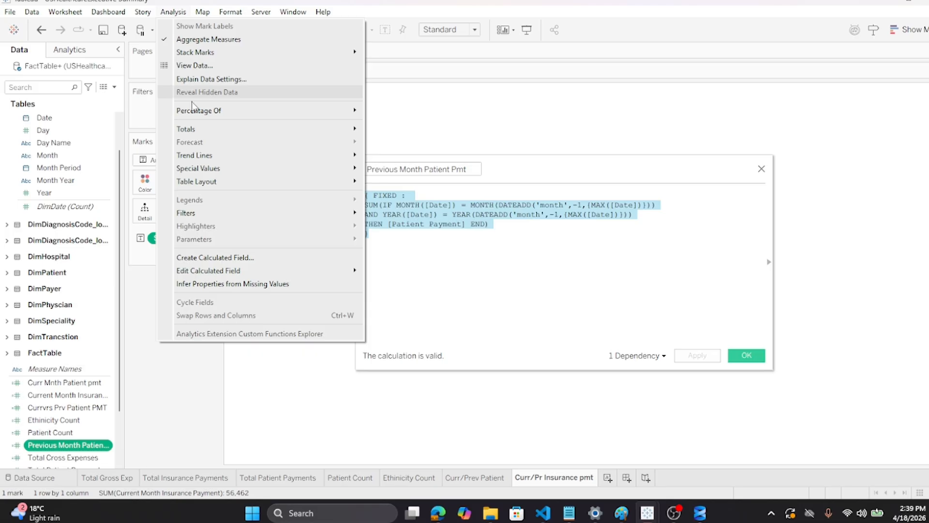
click(203, 257)
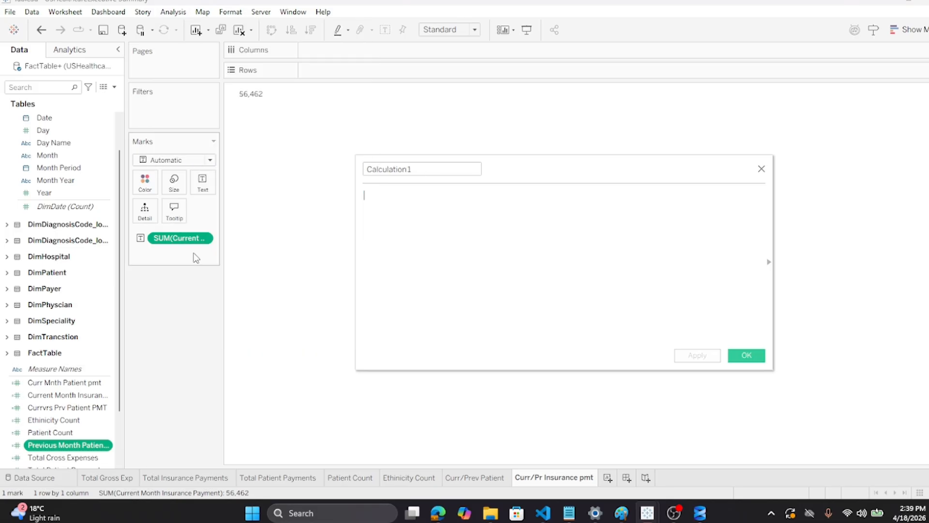
double_click(393, 168)
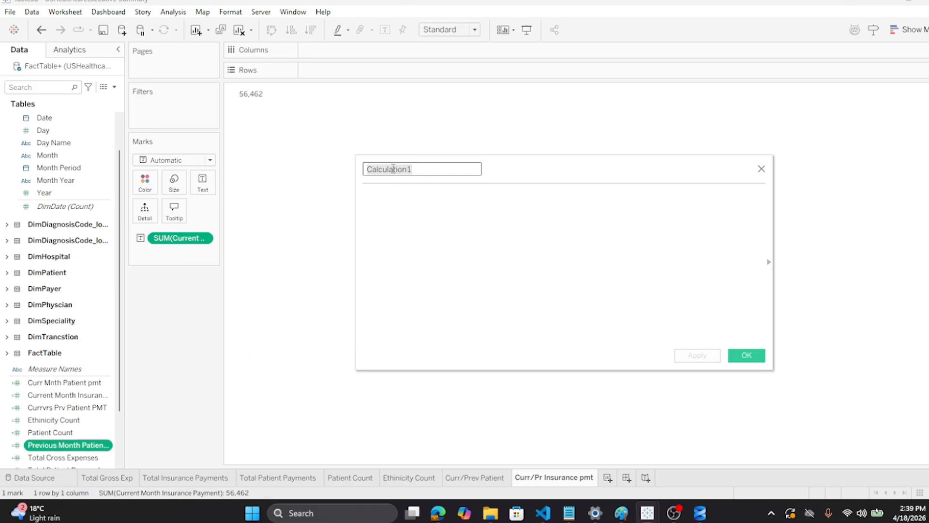
text(Prev)
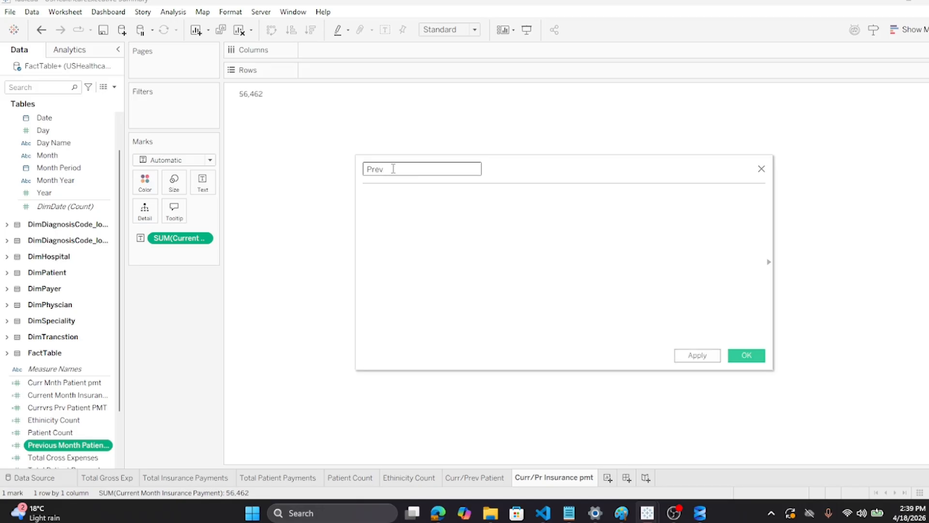
text(ious Month Ins Pmt)
click(387, 195)
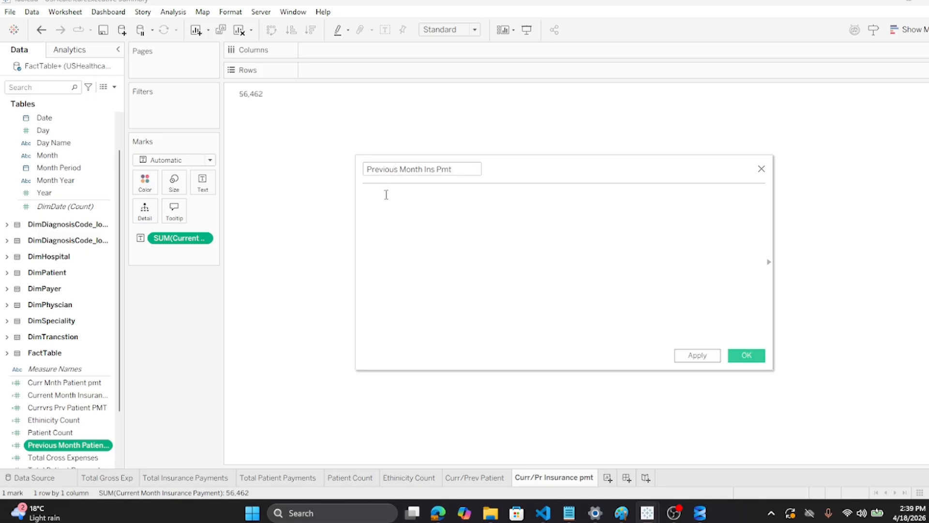
text({ FIXED : SUM(IF MONTH([Date]) = MONTH(DATEADD('month',-1,{MAX([Date])})) AND YEAR([Date]) = YEAR(DATEADD('month',-1,{MAX([Date])})) THEN [Patient Payment] END) })
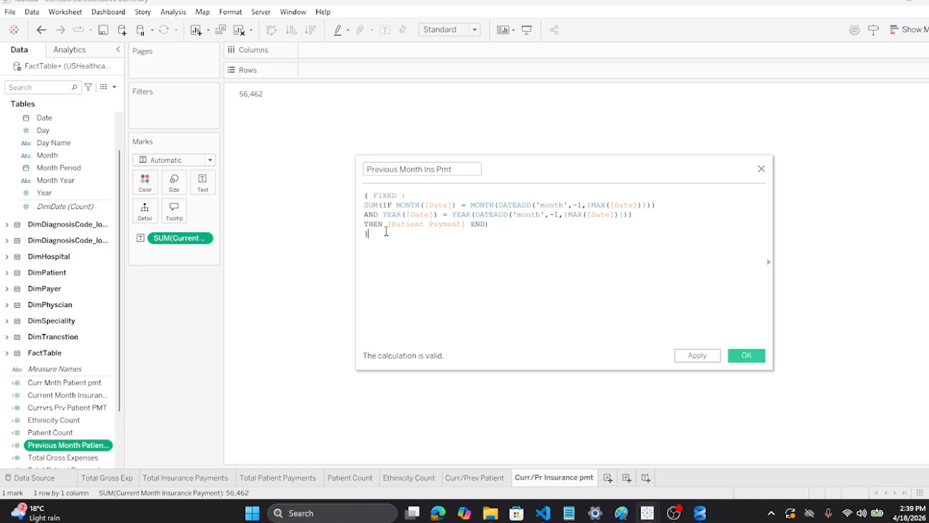
Change [Patient Payment] to [Insurance Payment] in the Previous Month Ins Pmt formula, save it, and add the field to the text marks
drag(391, 224, 465, 223)
text(in)
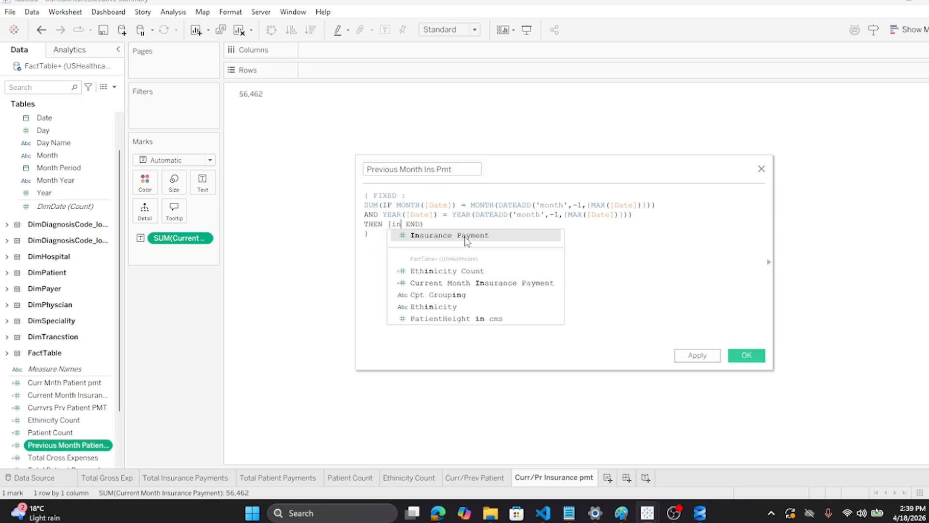
text(sura)
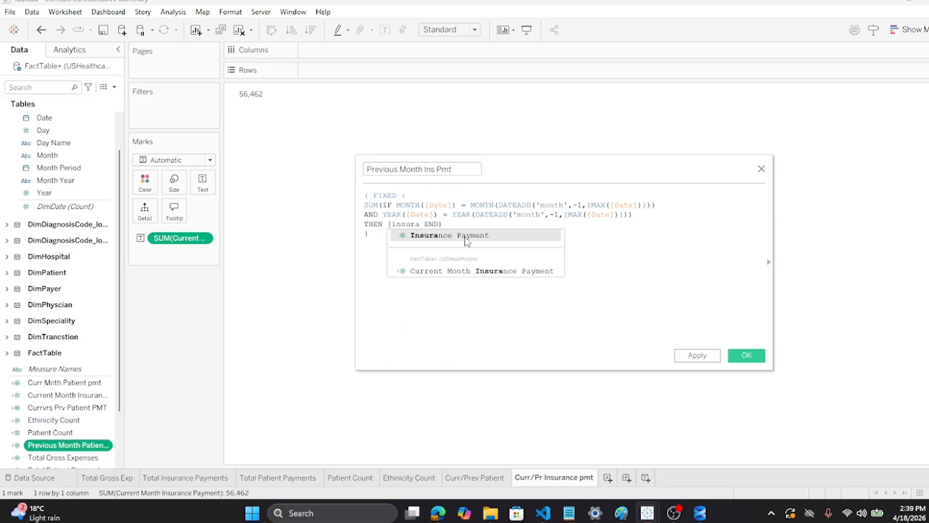
click(466, 235)
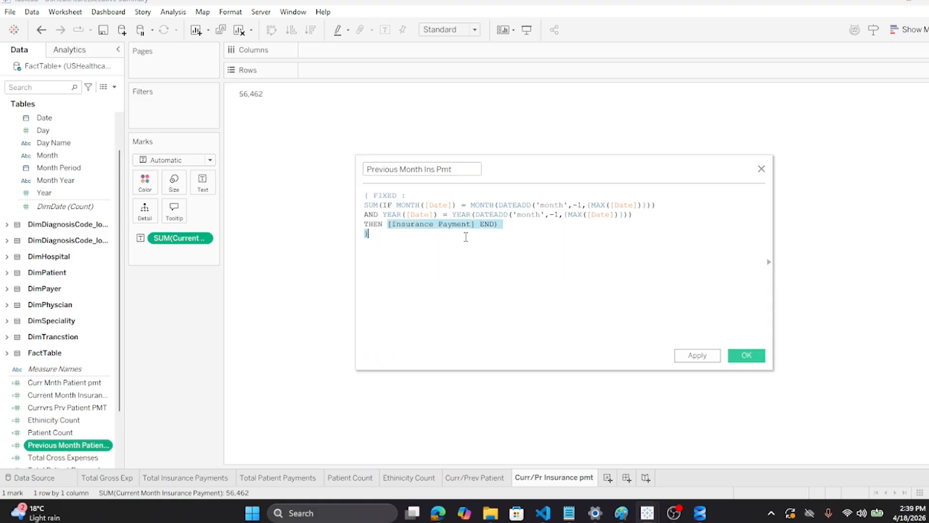
click(758, 357)
drag(60, 445, 208, 189)
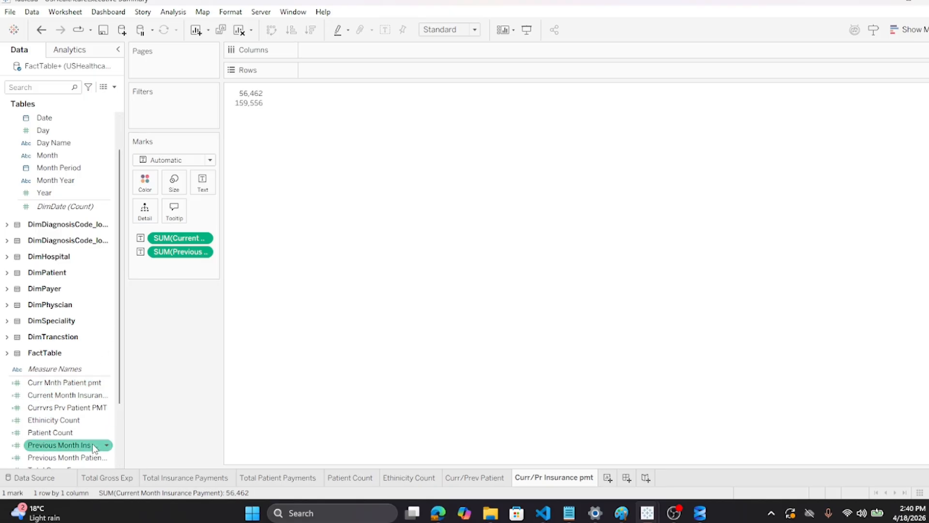
Copy the full formula of the Currvrs Prv Patient PMT calculated field and close its editor
scroll(94, 447, down, 1)
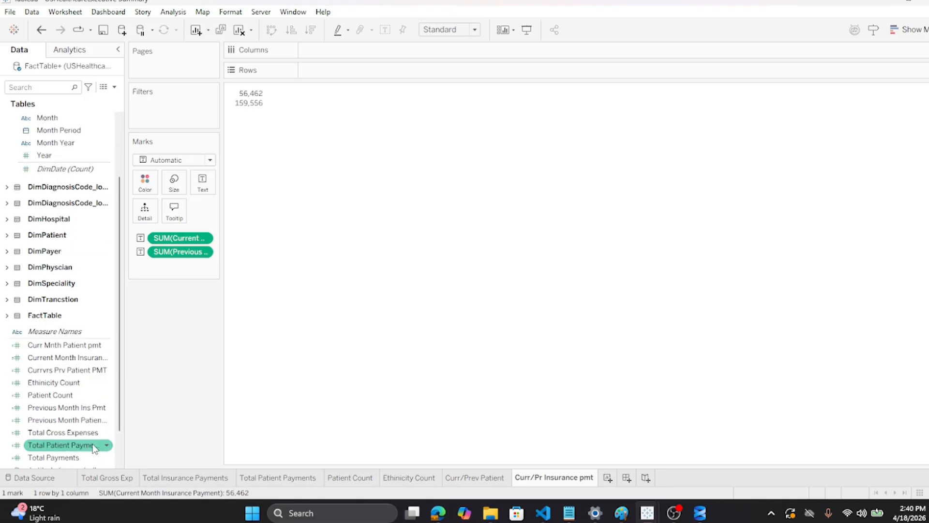
right_click(62, 366)
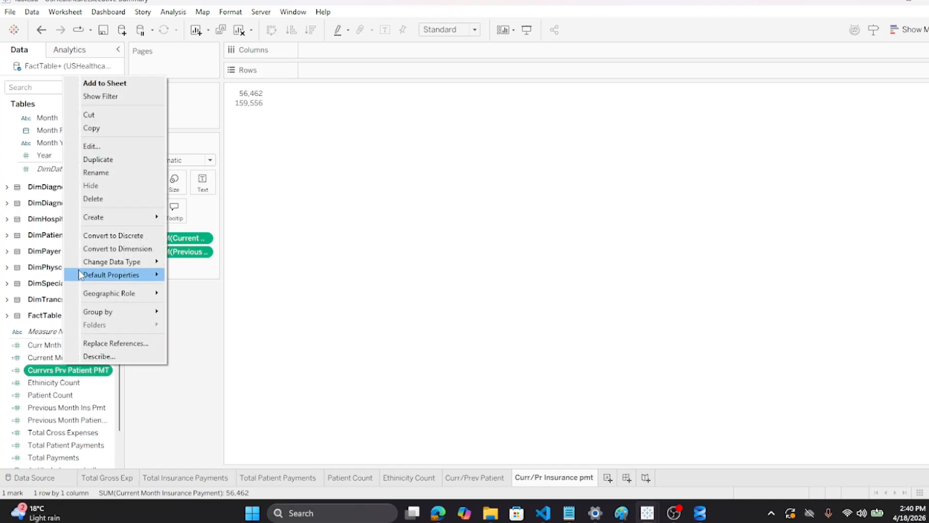
click(91, 146)
drag(429, 301, 292, 154)
key(ctrl+c)
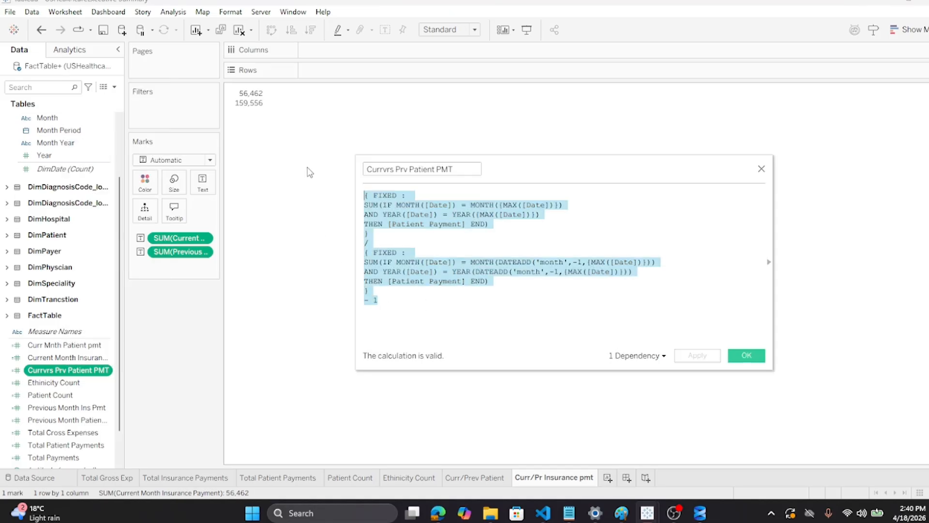
click(744, 355)
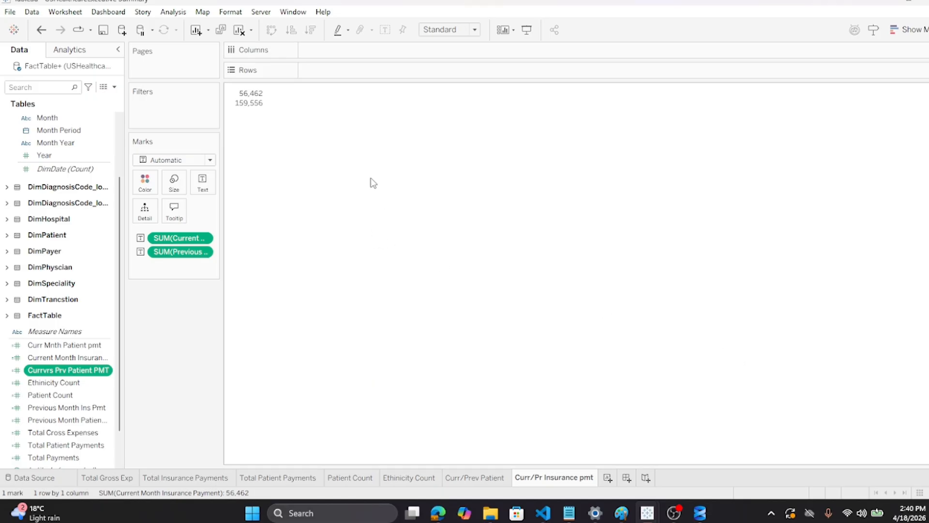
Create a new calculated field and paste the copied current versus previous patient payment formula into it
click(166, 15)
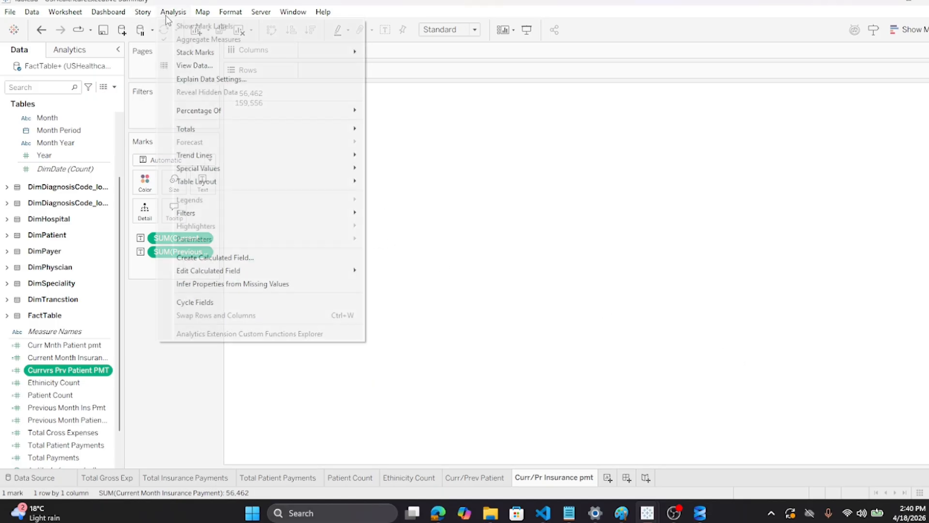
click(190, 259)
right_click(376, 213)
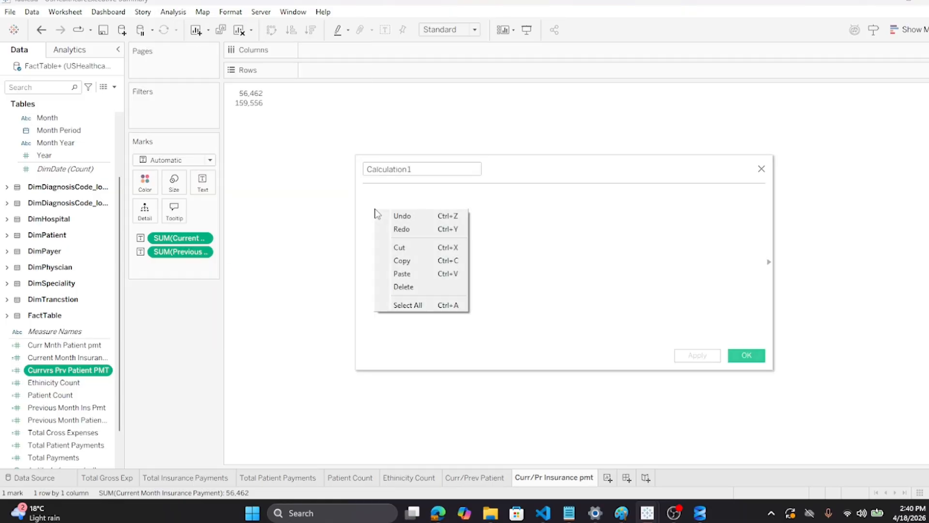
click(403, 274)
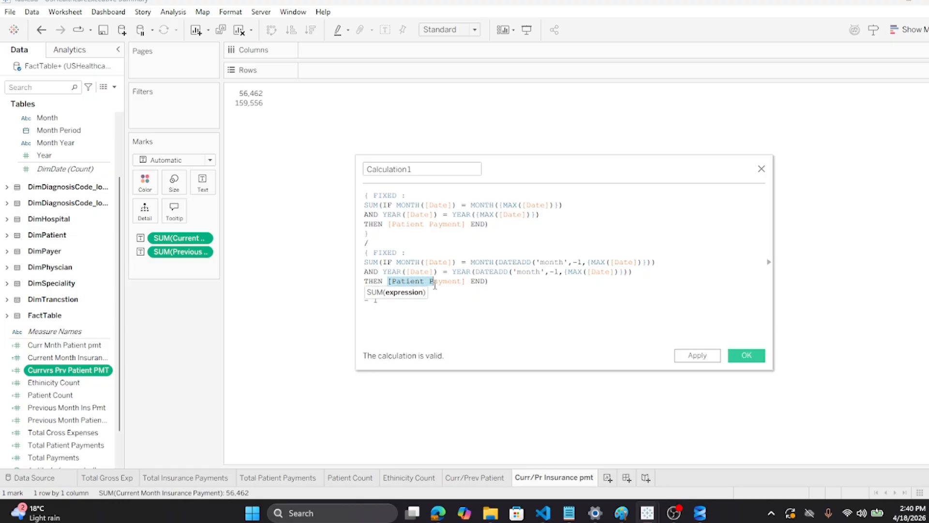
Replace both [Patient Payment] references in the new formula with [Insurance Payment] and save the calculation
click(398, 233)
drag(388, 223, 465, 226)
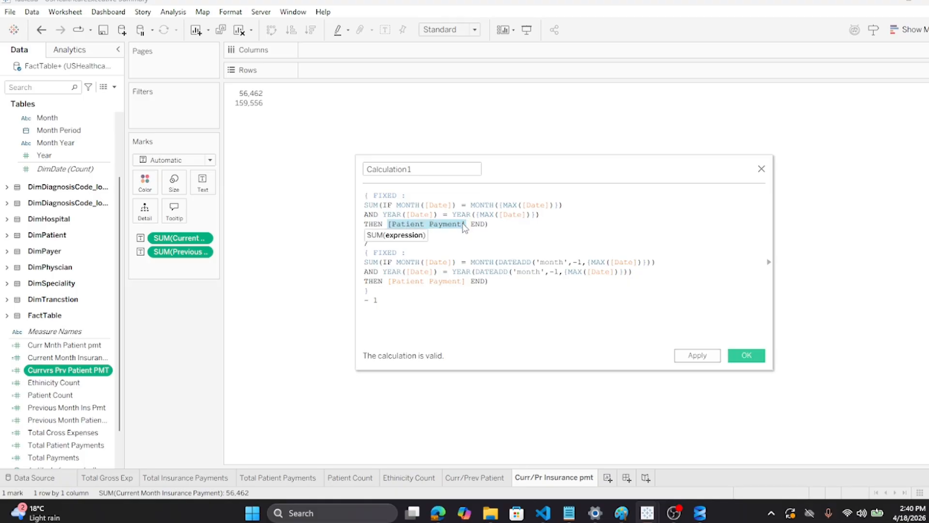
text(insu)
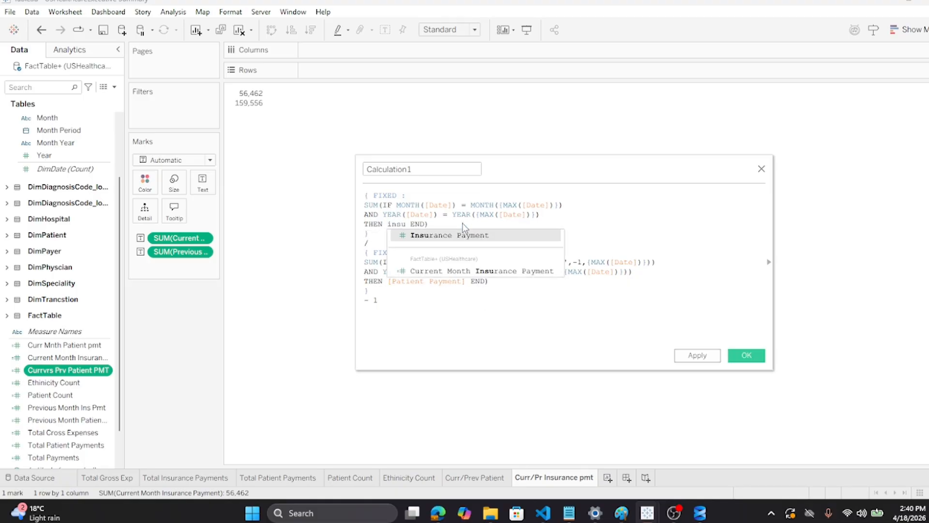
click(457, 236)
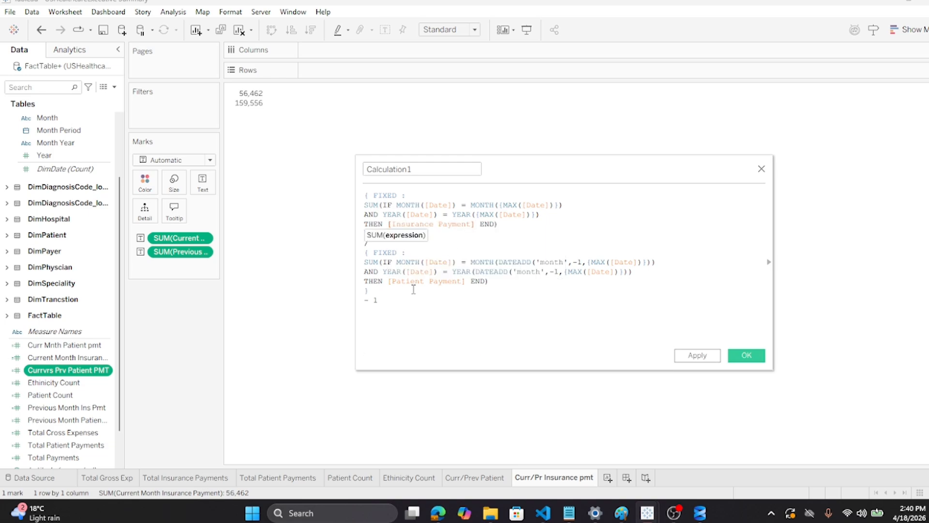
drag(388, 281, 465, 280)
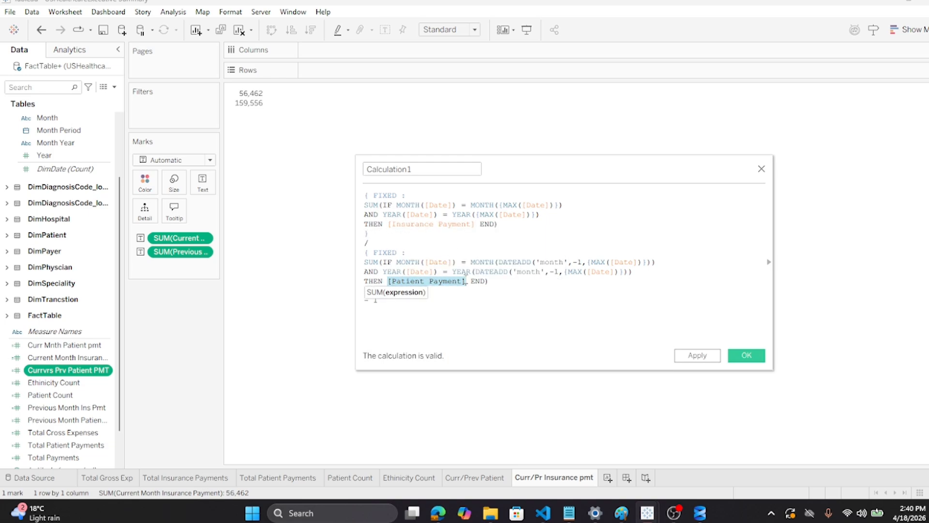
text(inds)
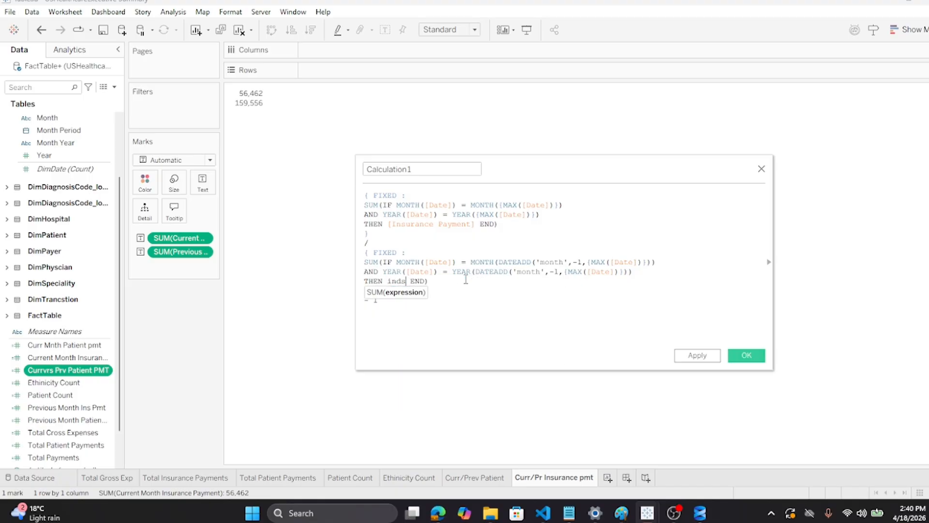
key(BackSpace)
key(BackSpace)
text(su)
click(481, 293)
click(741, 358)
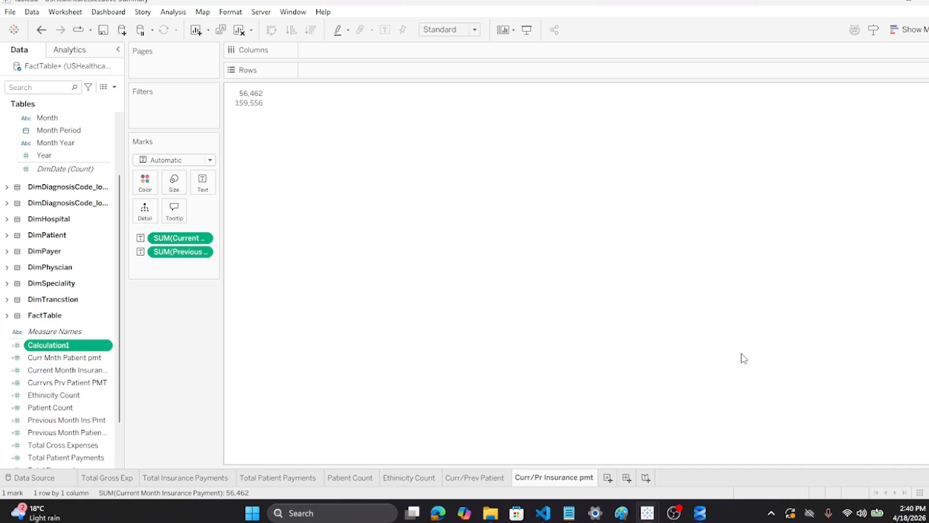
Rename the new calculated field as Curr/Prv Ins Pmt and add it to the text marks
click(56, 347)
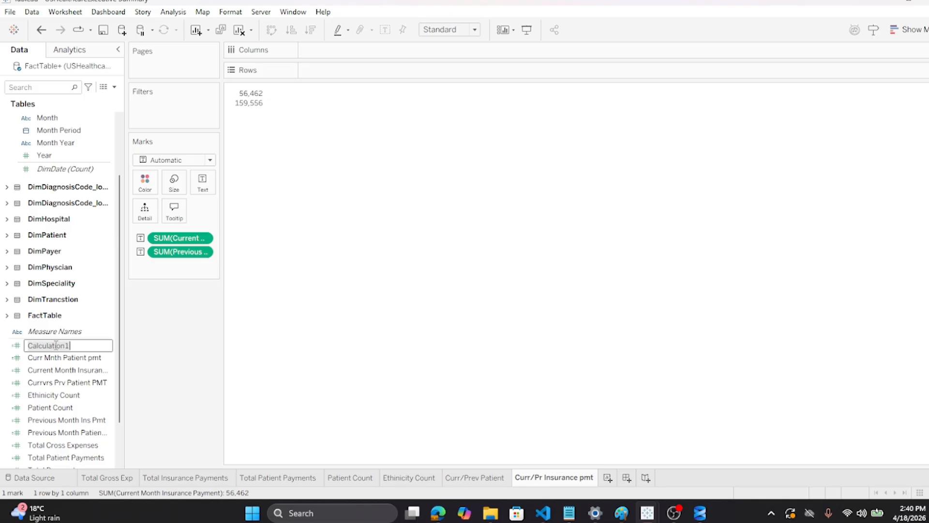
text(C)
text(urr/Prv Ins Pmt)
key(Return)
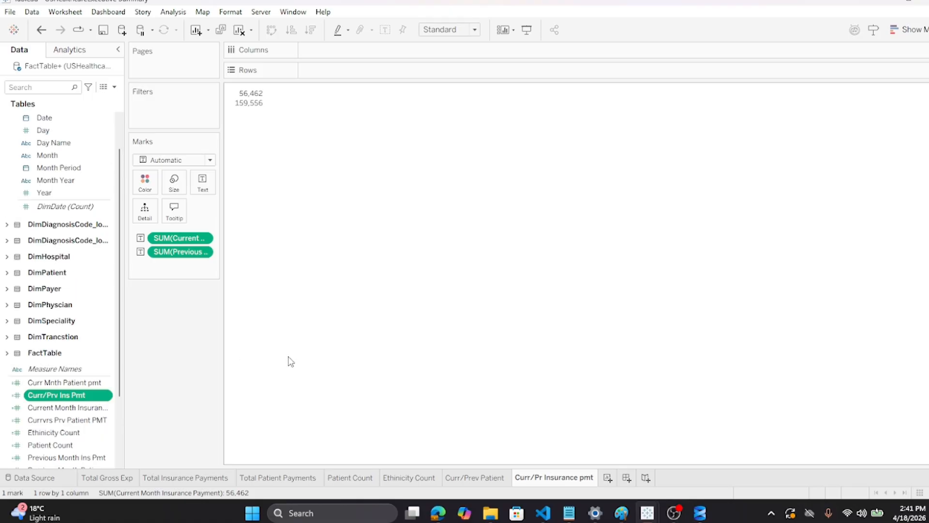
drag(75, 396, 187, 259)
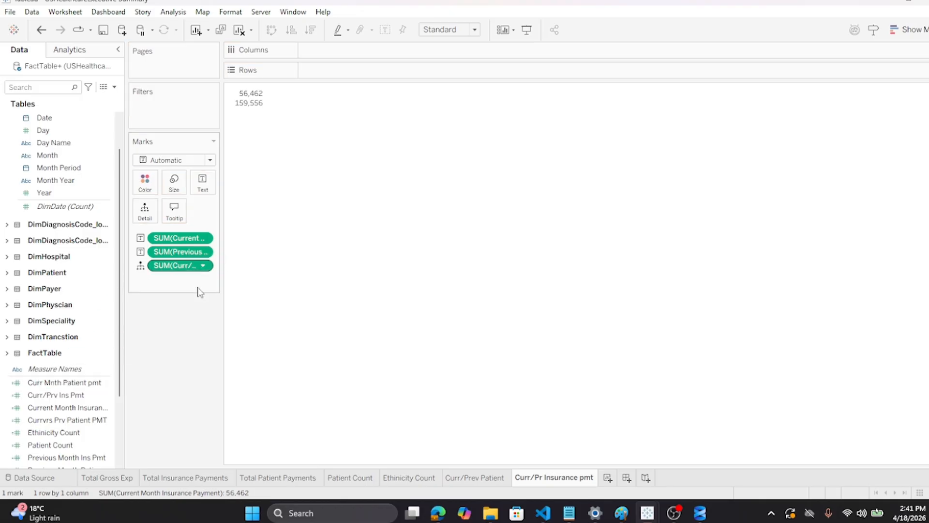
drag(183, 266, 203, 181)
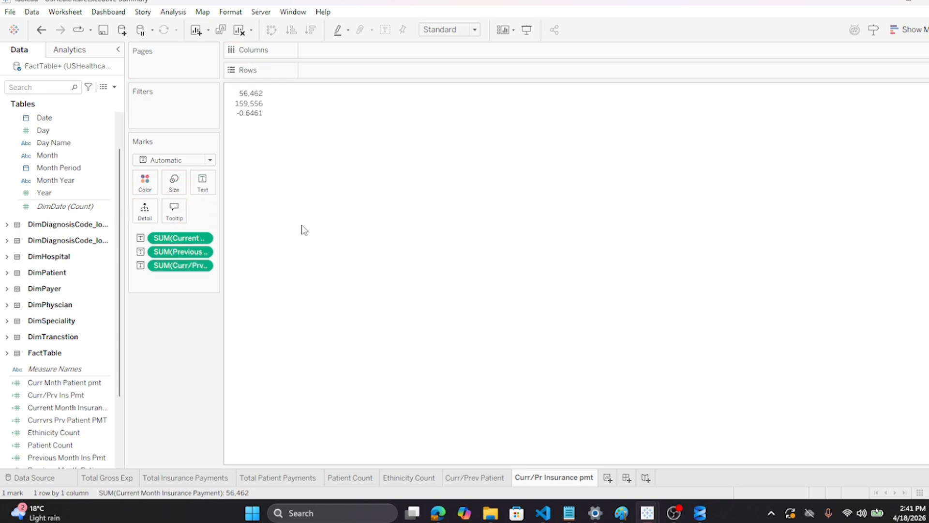
Open the text label for editing and move the Previous Month Ins Pmt field onto its own line below Current Month Insurance Payment
mouse_move(253, 120)
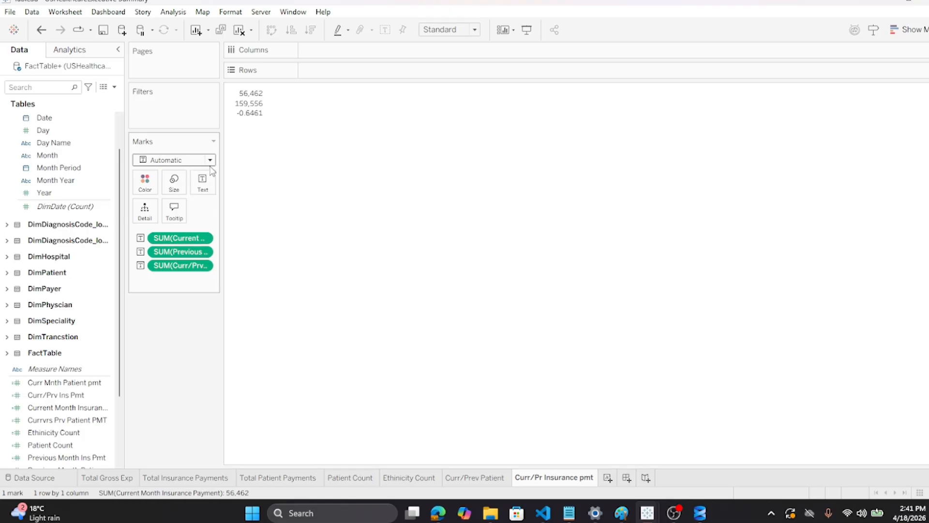
click(203, 182)
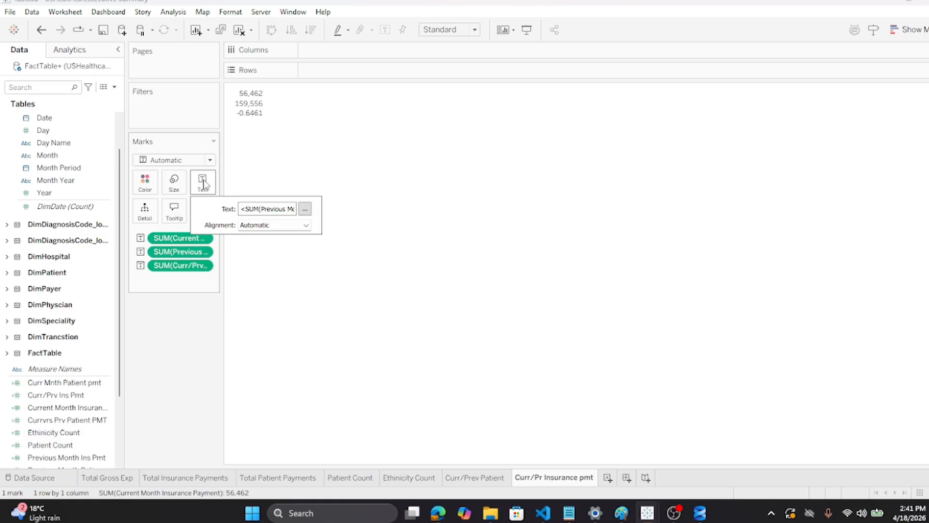
click(305, 209)
click(456, 203)
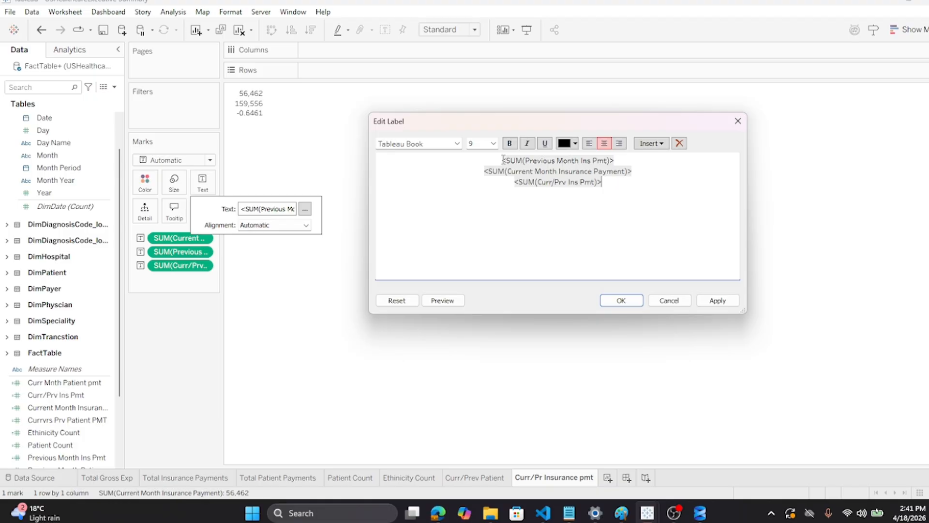
drag(503, 161, 614, 161)
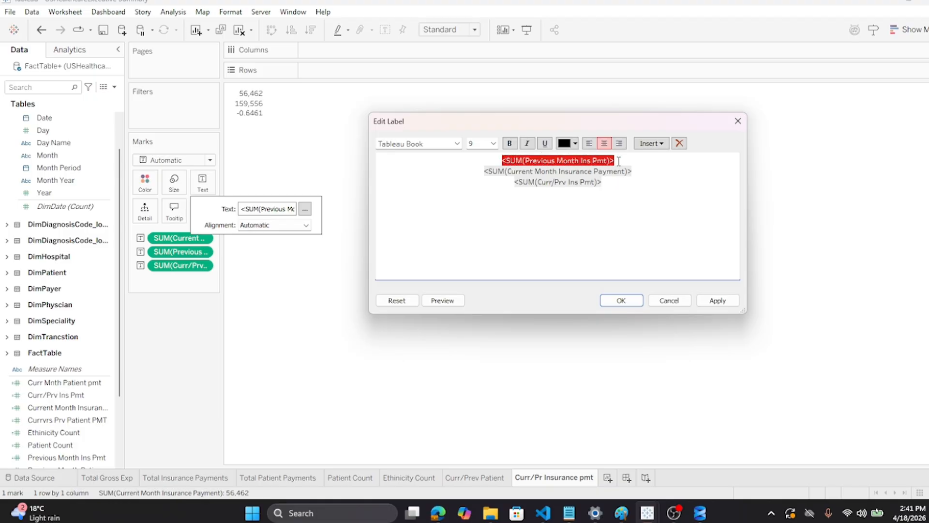
drag(518, 160, 639, 177)
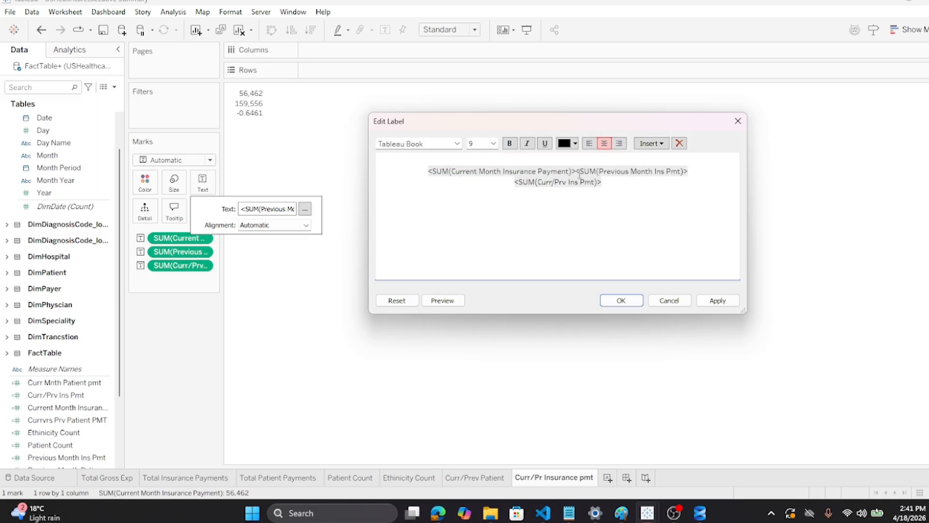
key(Return)
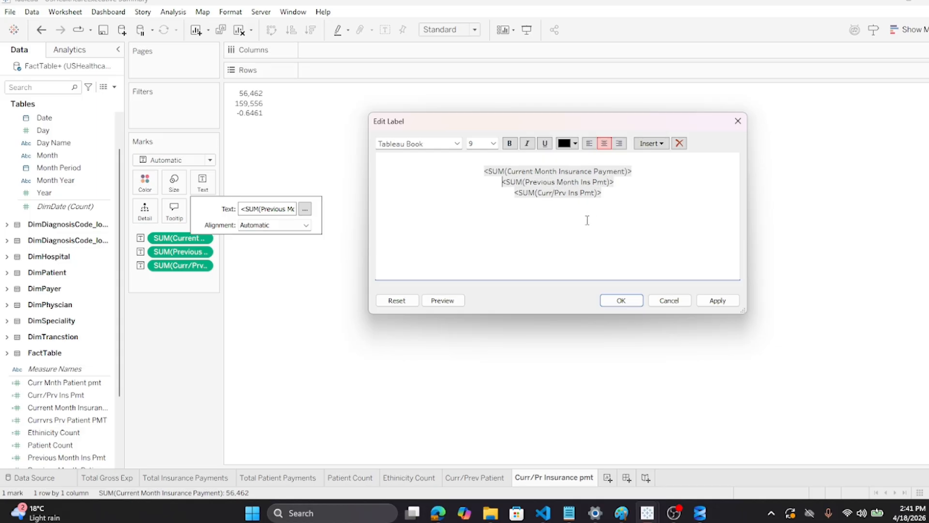
Add the heading "Insurance Payment" to the label and prefix the current month field with "Current:"
key(ctrl+a)
text(surance)
text(yment)
click(486, 171)
text(Current)
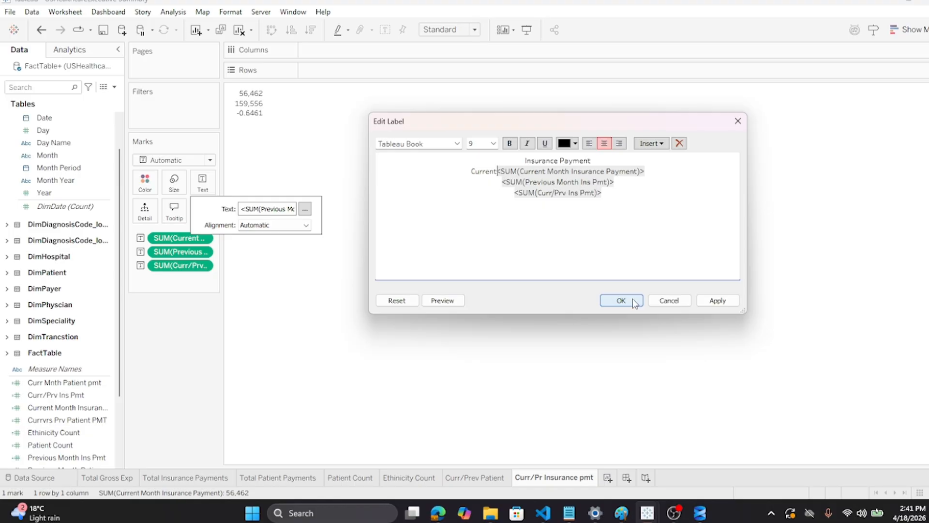
text(:)
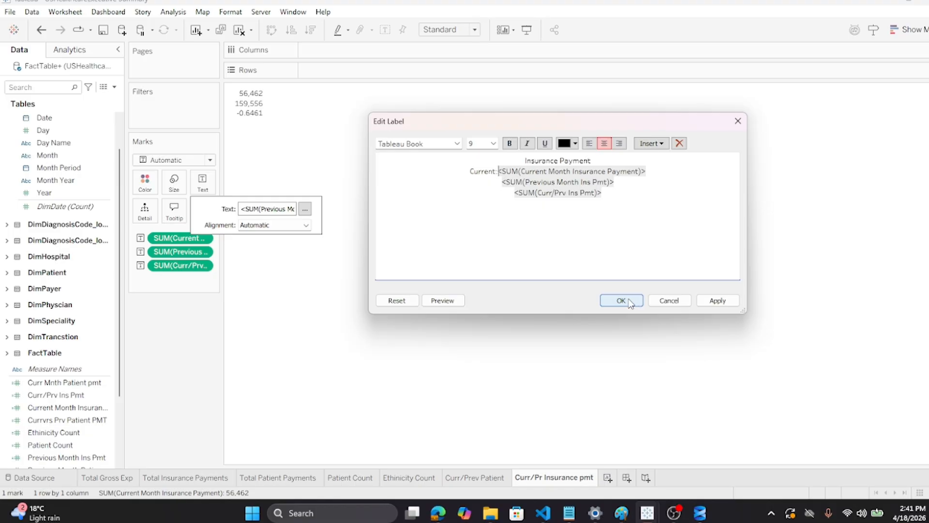
Prefix the previous month field with "Goal:" and the Curr/Prv Ins Pmt field with "Change:", and apply the label
key(Down)
text(Go)
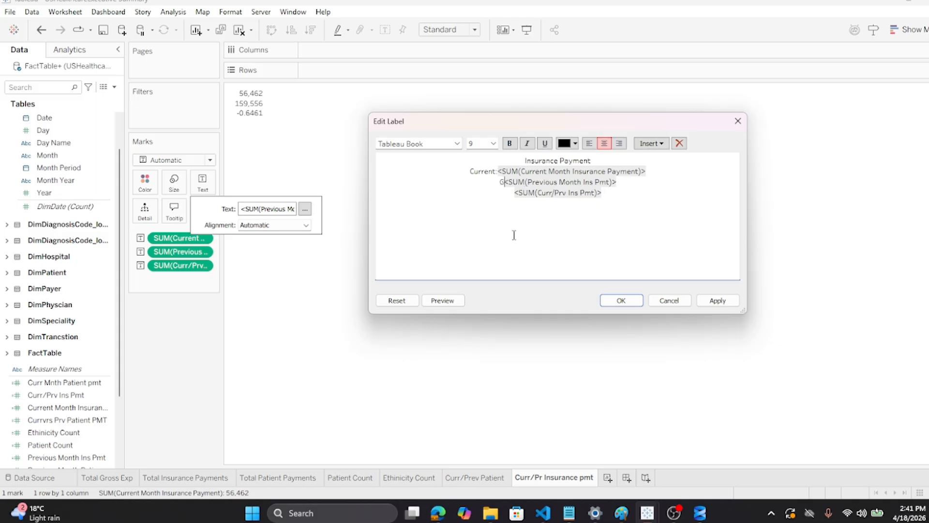
text(al:)
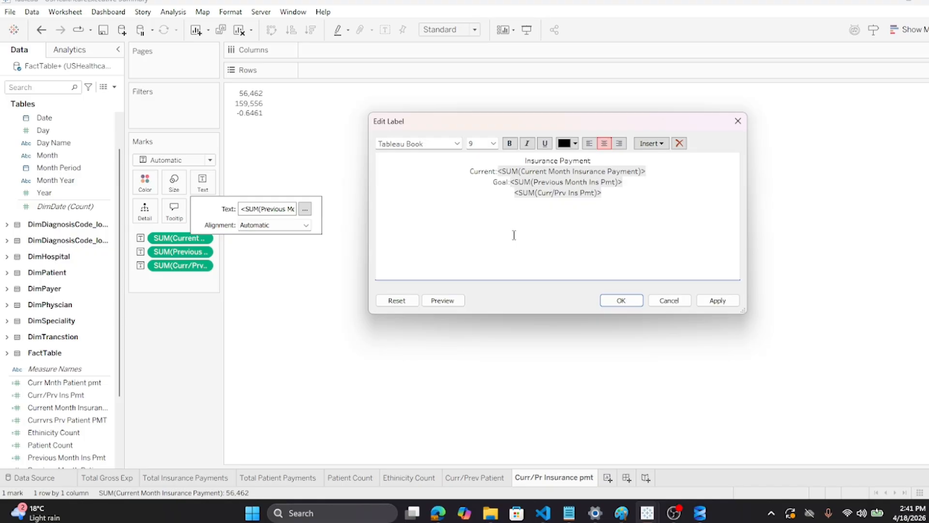
key(Down)
text(Change:)
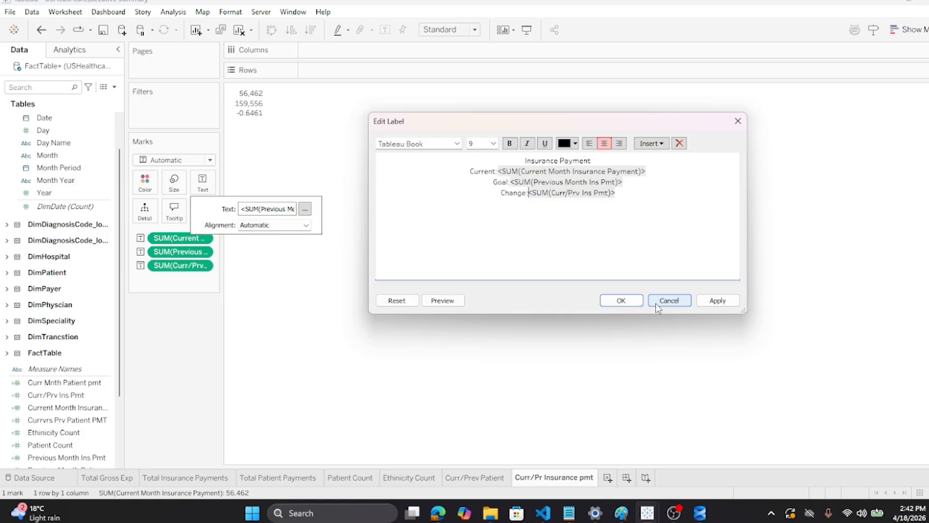
click(622, 300)
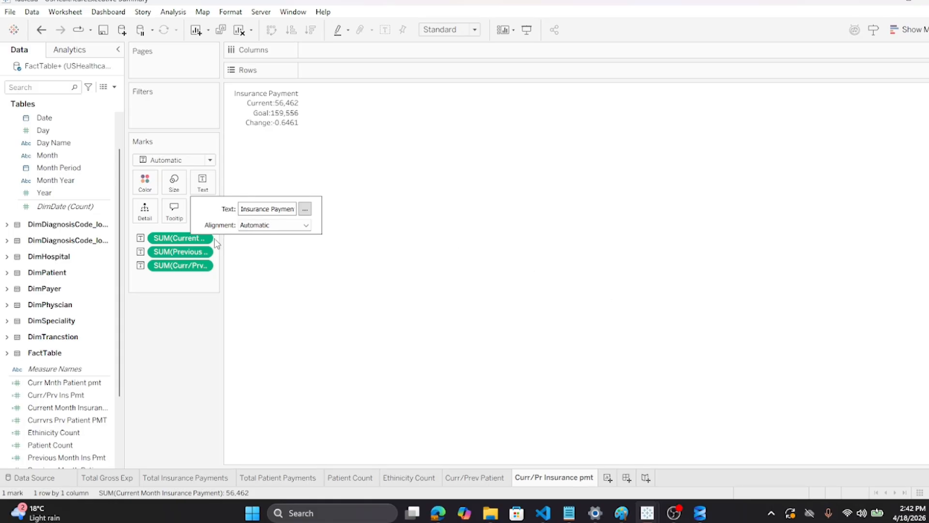
Format the Curr/Prv Ins Pmt value as a percentage with 2 decimal places and save the workbook
click(184, 269)
right_click(185, 269)
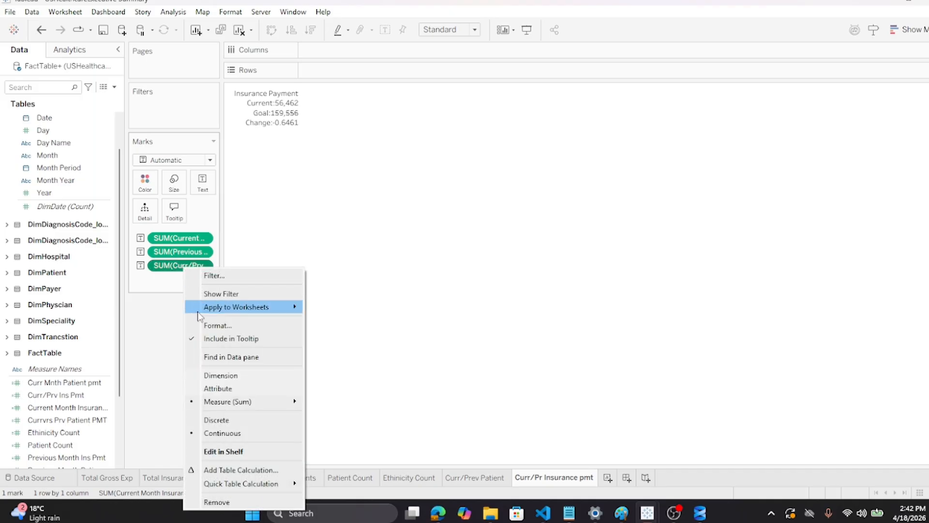
click(205, 325)
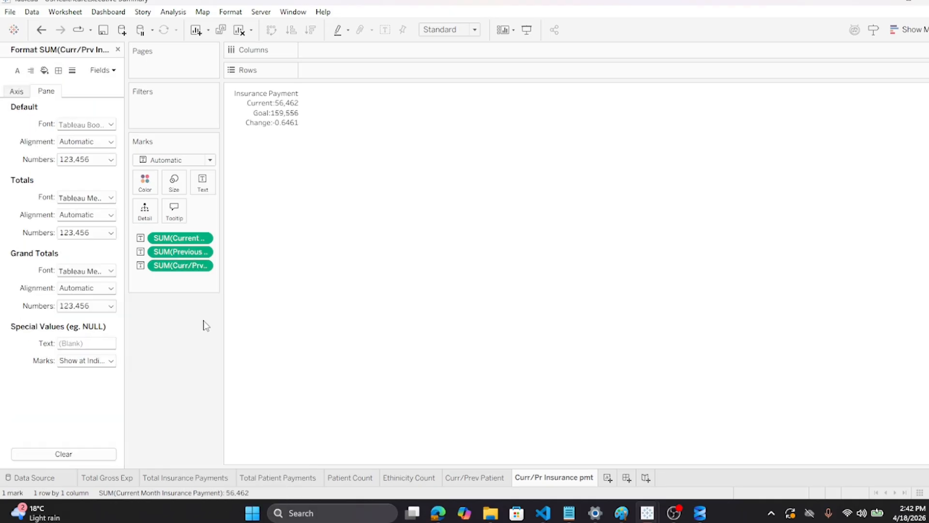
click(111, 160)
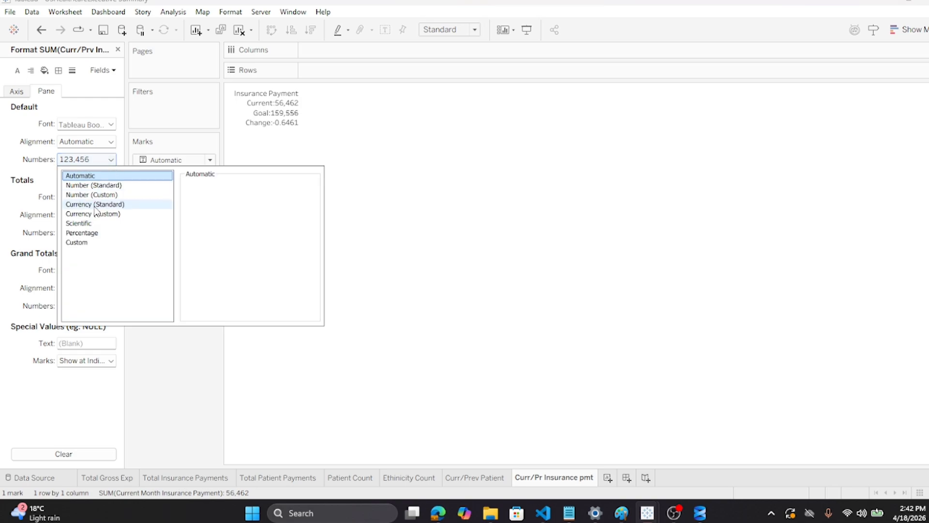
click(92, 234)
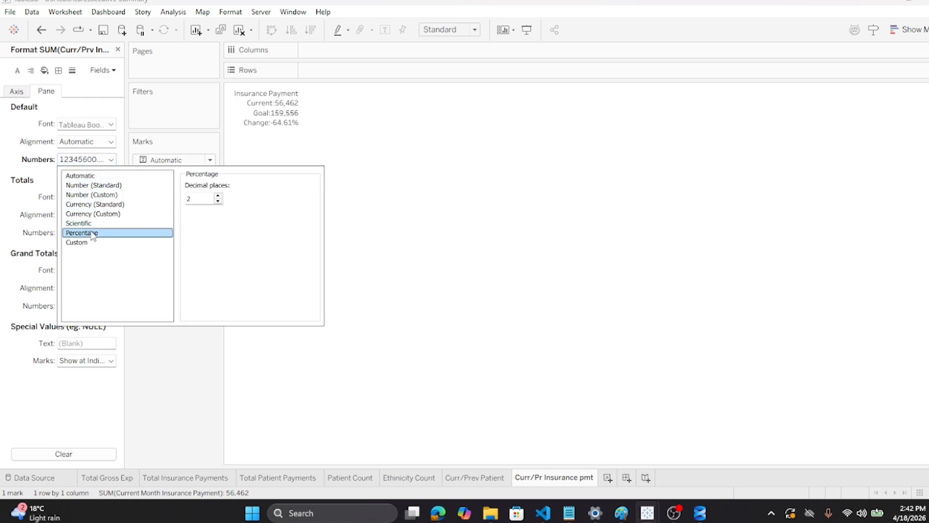
click(483, 284)
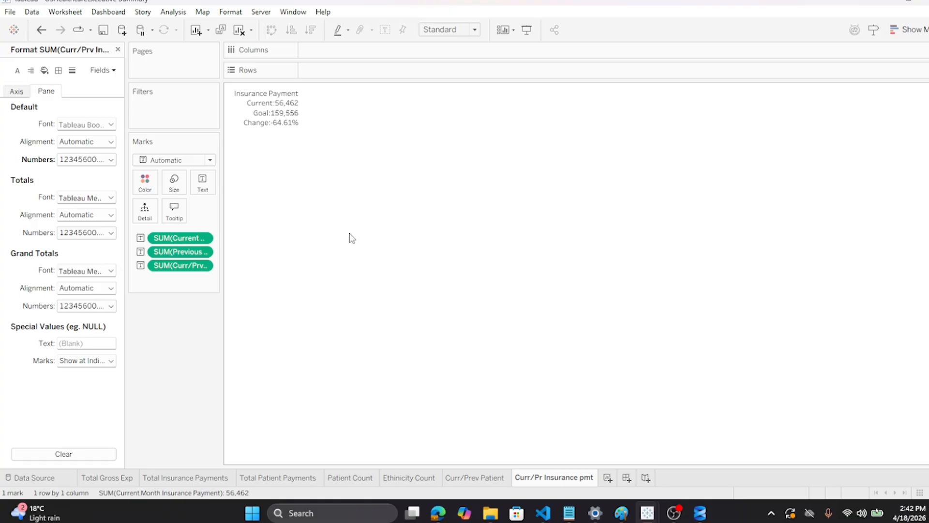
click(10, 11)
click(30, 69)
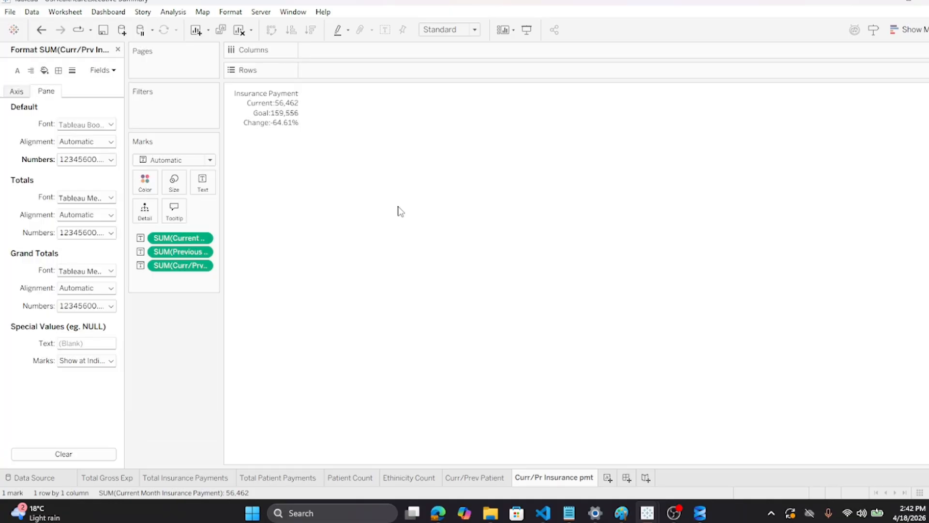
Add a new worksheet and name it "Curr/ Pr Total pmt"
click(609, 478)
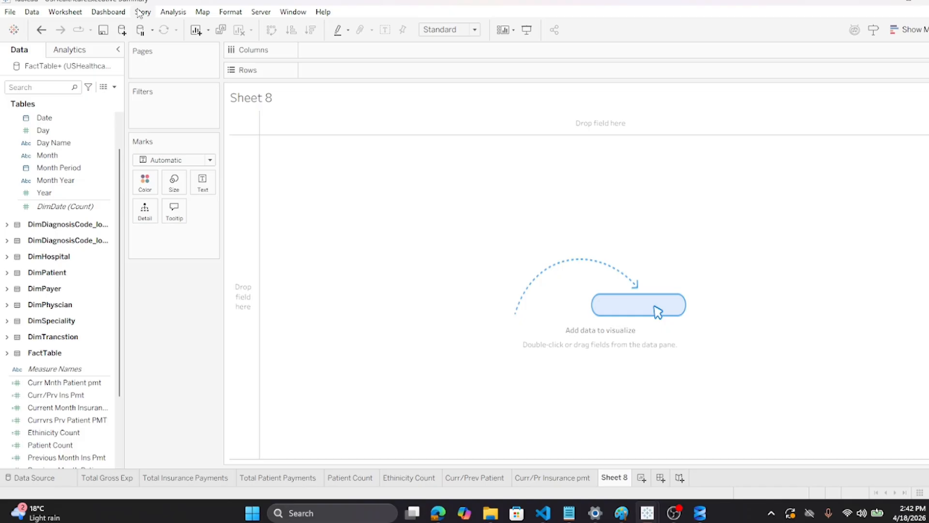
double_click(620, 478)
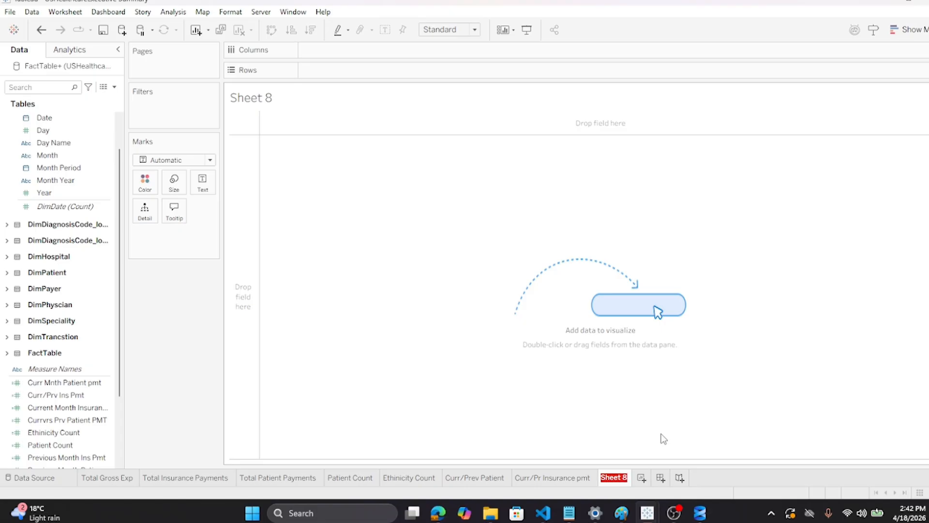
text(Curr)
text(vs)
key(BackSpace)
key(BackSpace)
text(/ Pr Total)
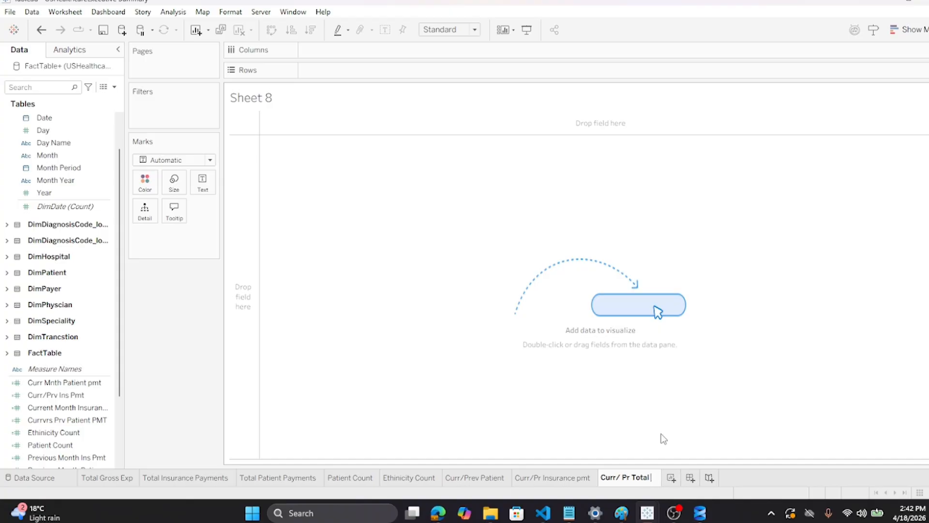
text( pmt)
key(Return)
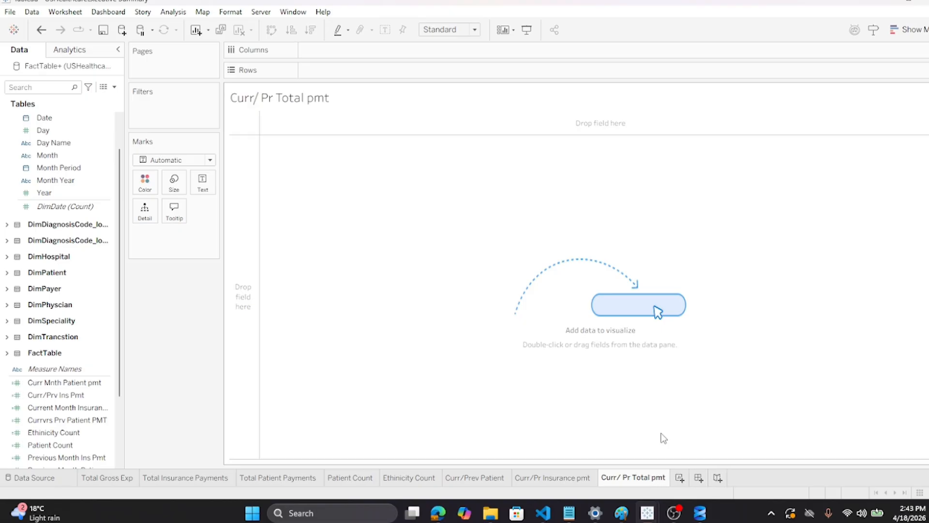
Create a calculated field named "Current Total Payment" and paste the copied current-month FIXED formula into it
click(172, 13)
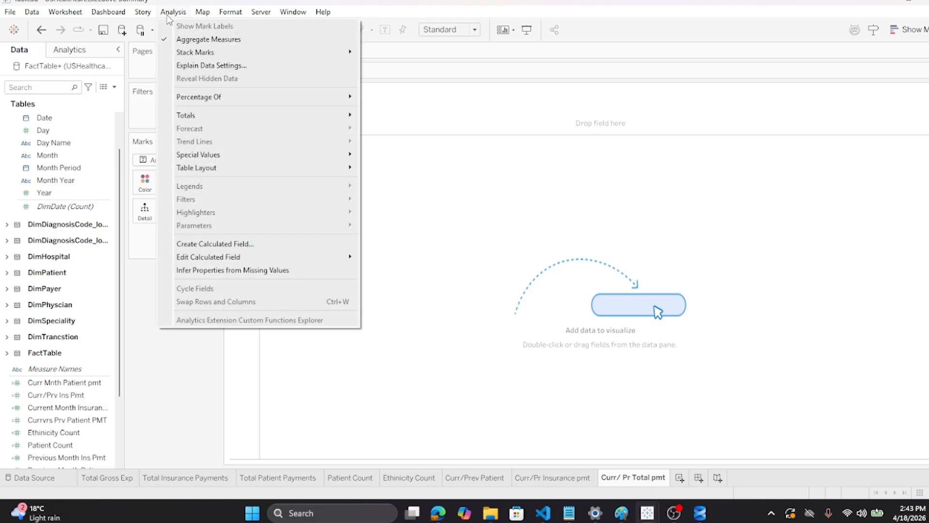
click(205, 243)
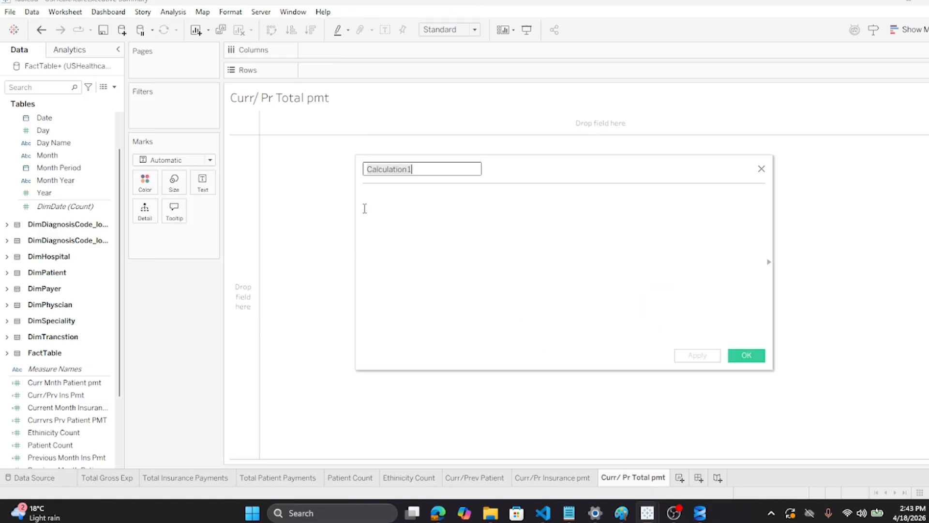
text(Current Total )
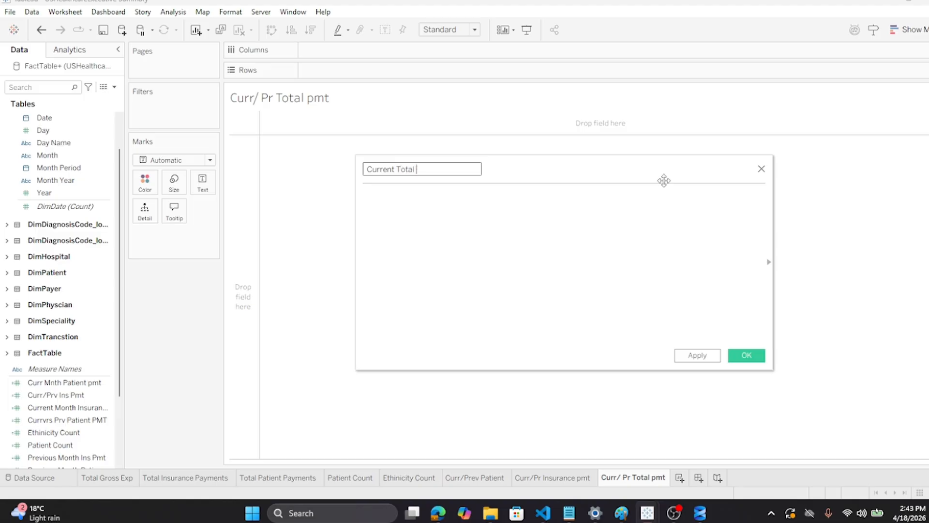
text(Payment)
click(416, 206)
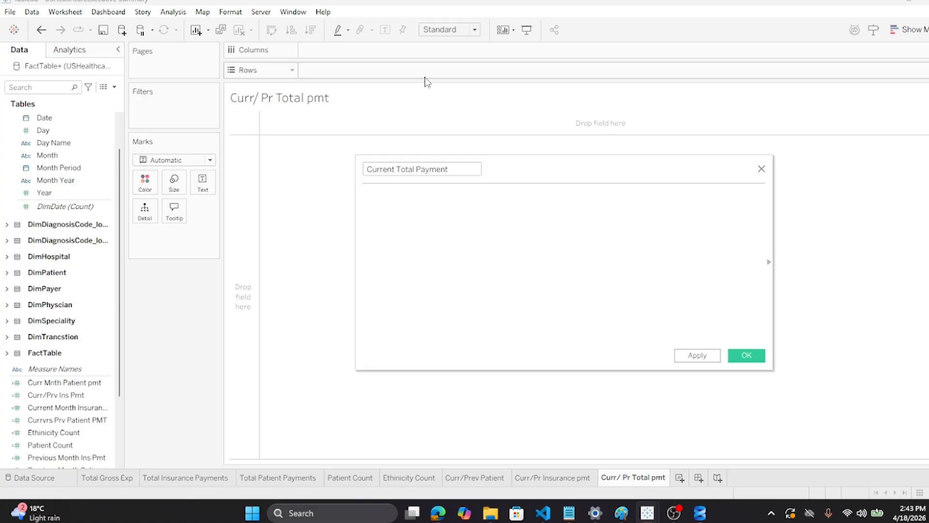
right_click(406, 201)
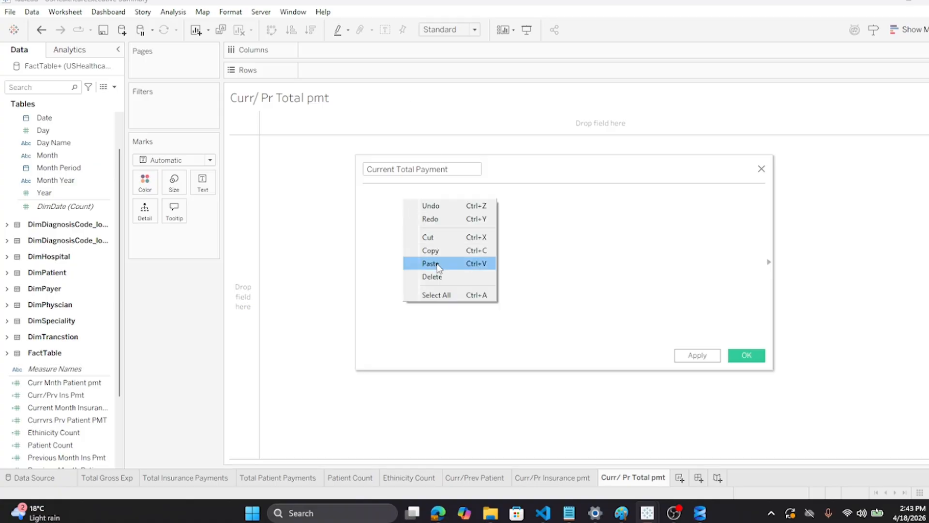
click(430, 264)
Replace [CPT Units] in the formula with [Patient Payment]+[Insurance Payment], save the field and place Current Total Payment on the Text mark
drag(389, 225, 437, 225)
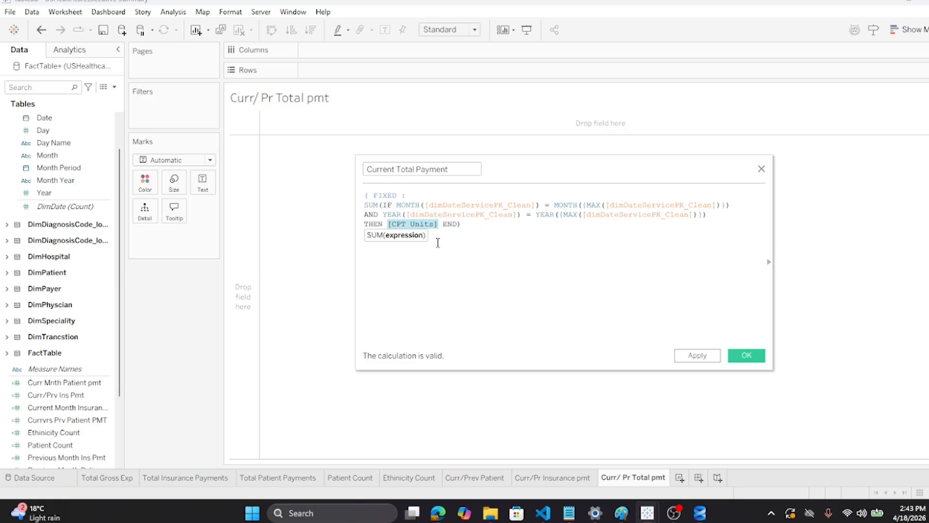
text(pat)
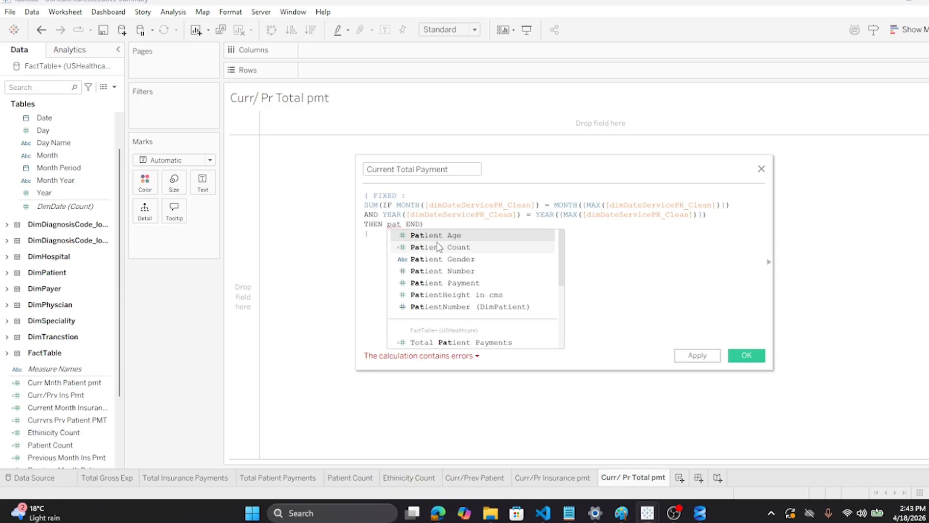
click(434, 283)
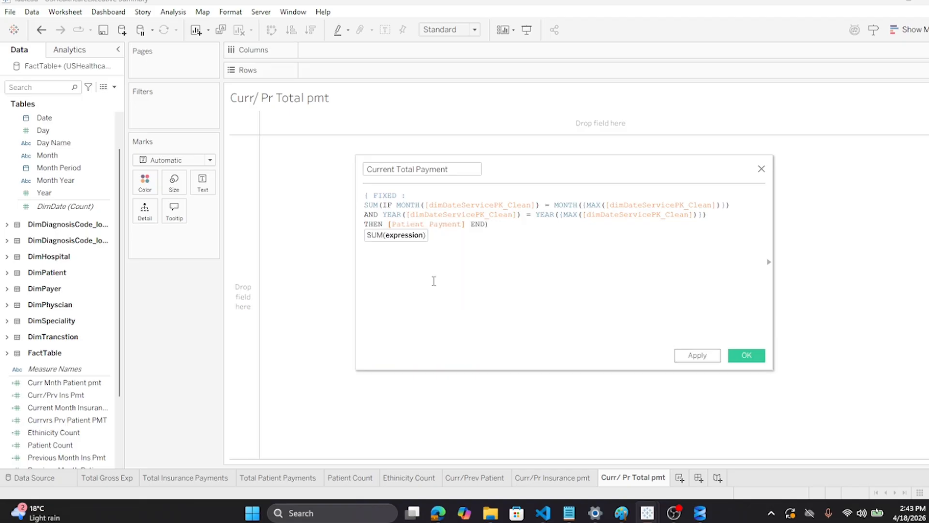
text(+)
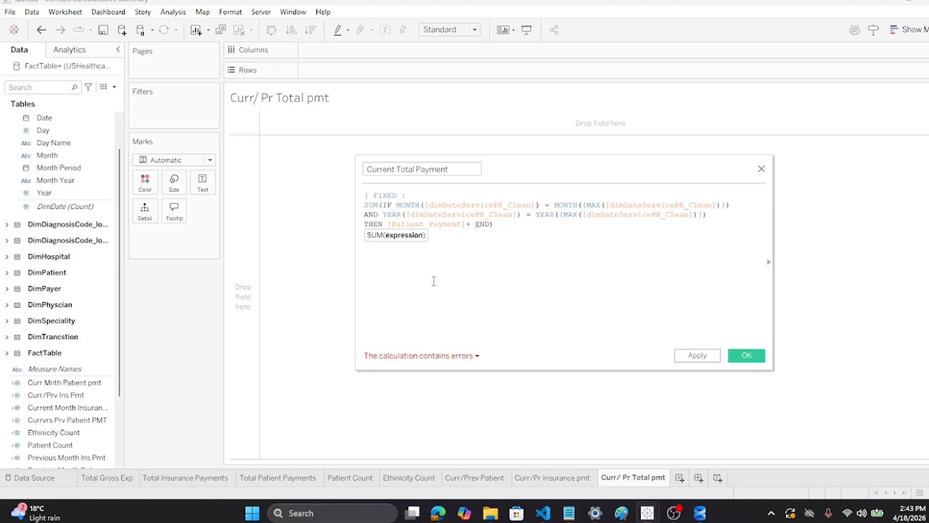
text(Insu)
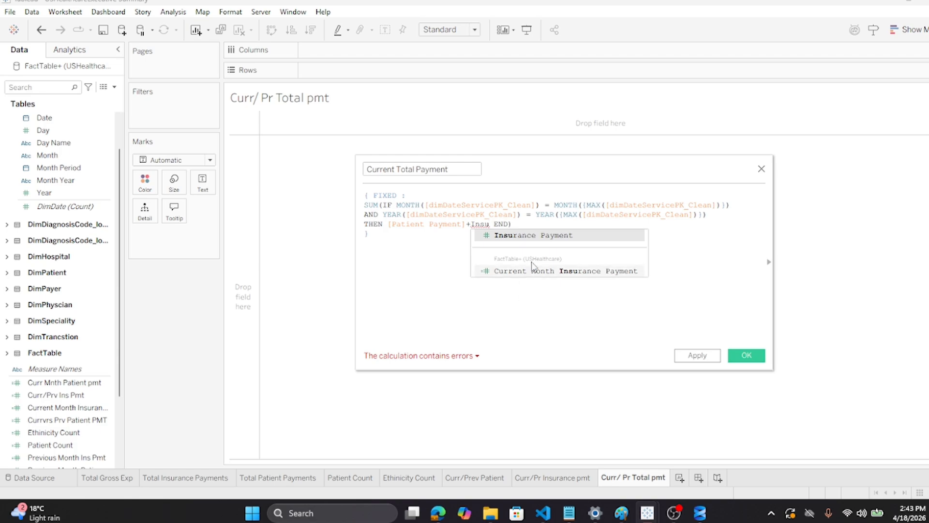
double_click(535, 234)
click(519, 271)
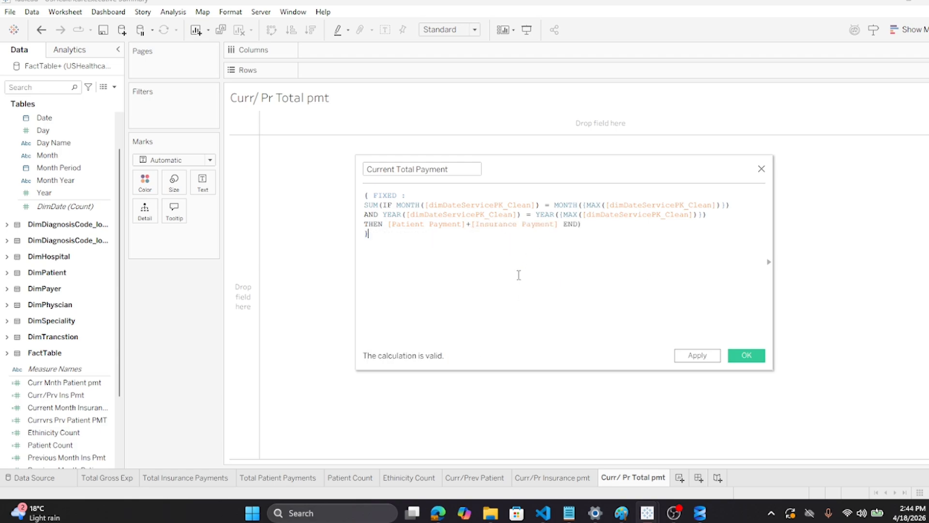
click(747, 356)
drag(64, 420, 215, 185)
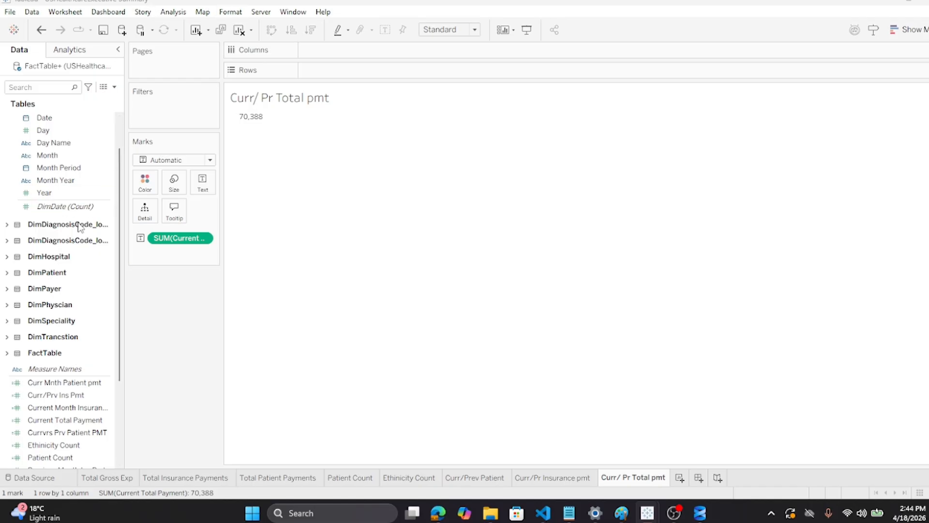
Start another calculated field from the copied previous-month insurance formula and extend its sum to [Insurance Payment]+[Patient Payment]
click(174, 13)
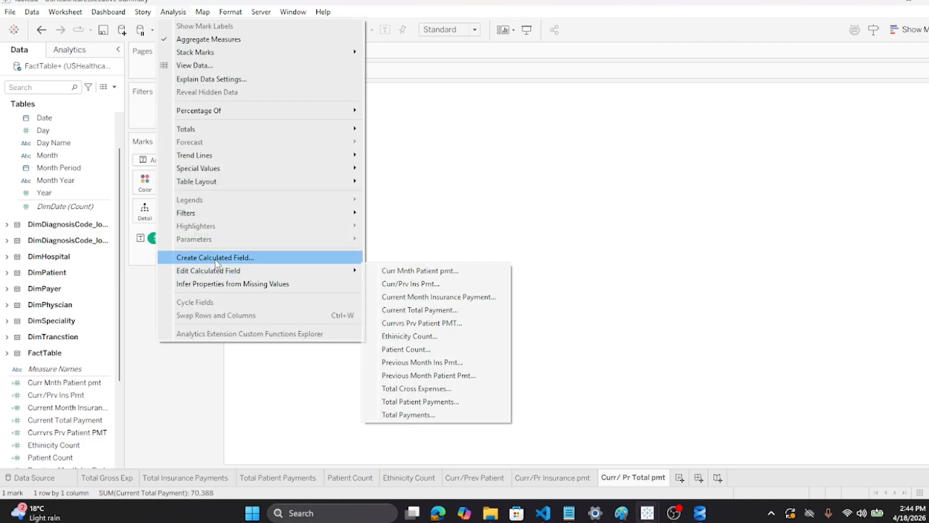
click(214, 258)
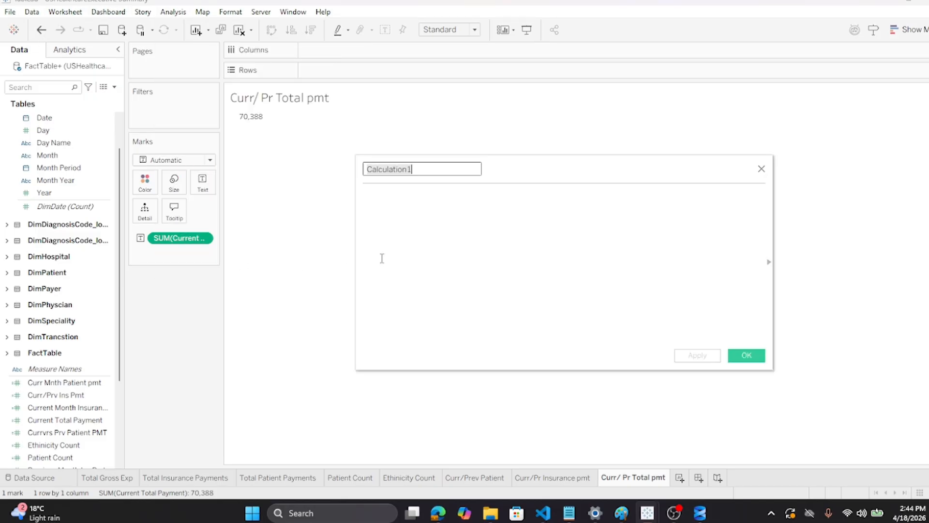
right_click(405, 201)
click(433, 264)
click(476, 224)
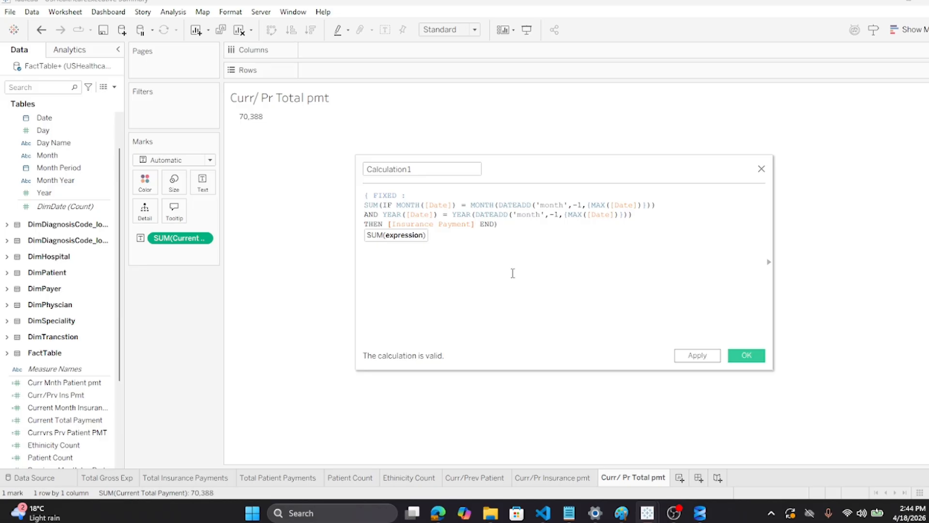
text(+pate)
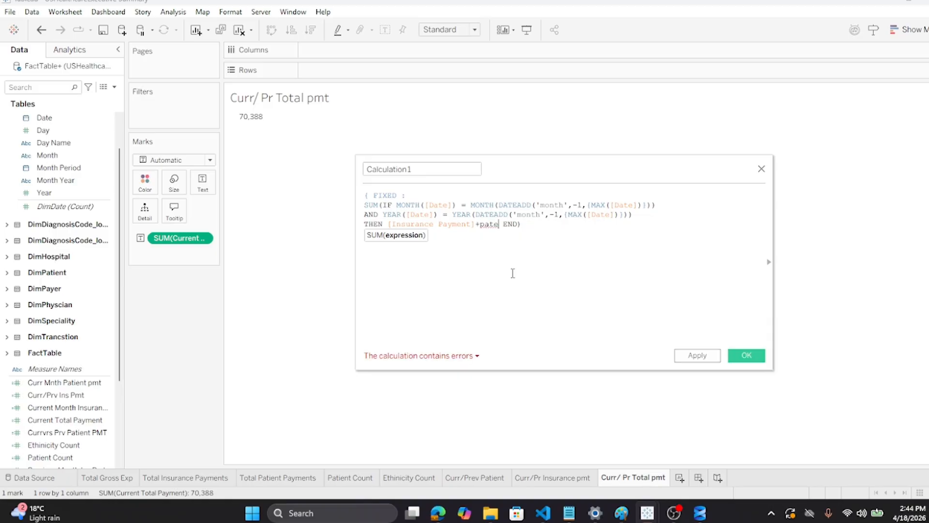
key(BackSpace)
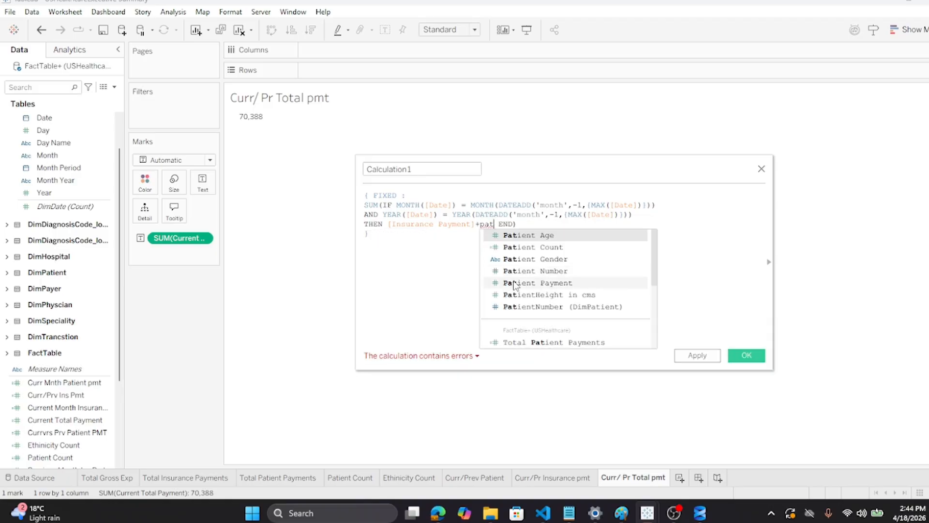
click(513, 283)
click(515, 281)
Name the calculation "Prev mnth Total Pmt", save it and place it on the Text mark
double_click(426, 170)
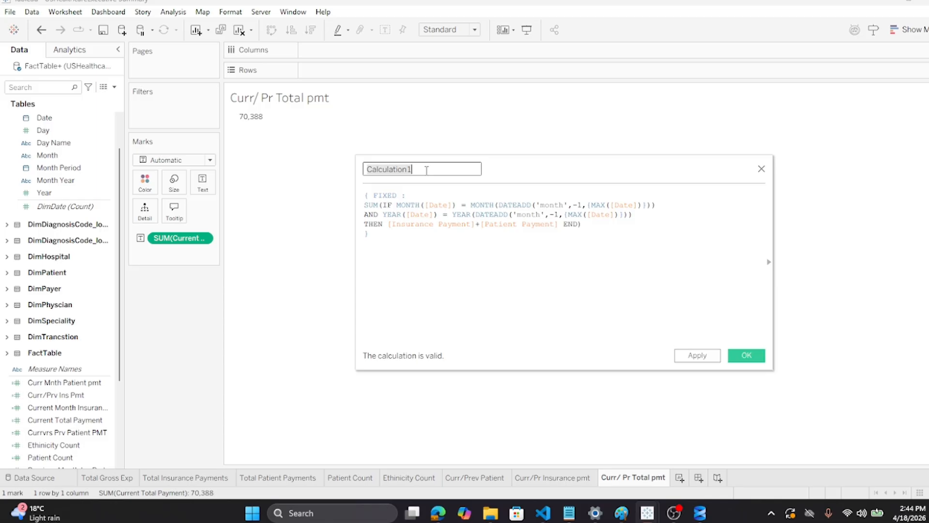
text(Prev mnth Total)
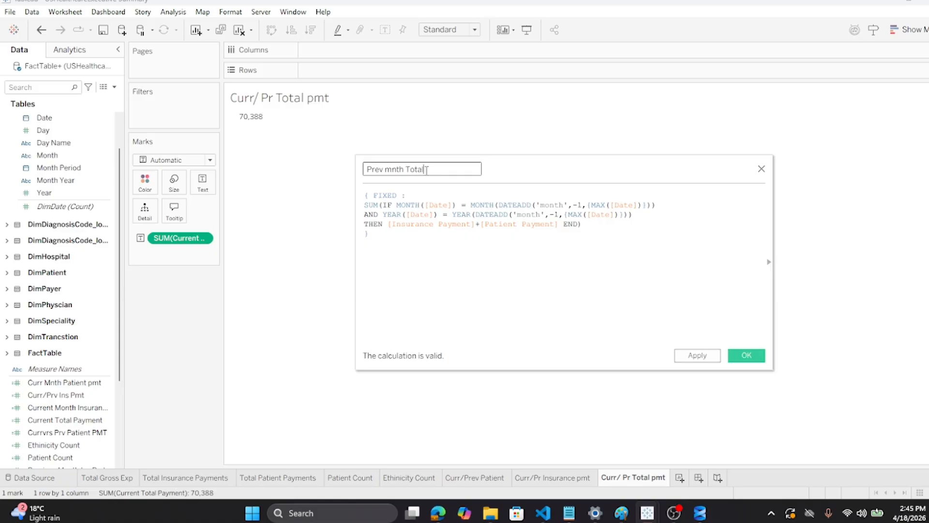
text( Pmt)
click(753, 357)
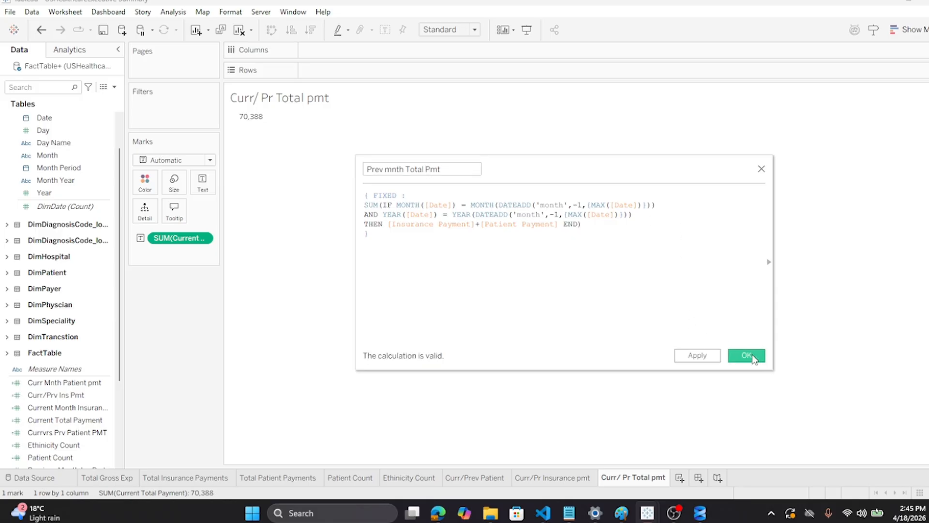
drag(52, 458, 207, 183)
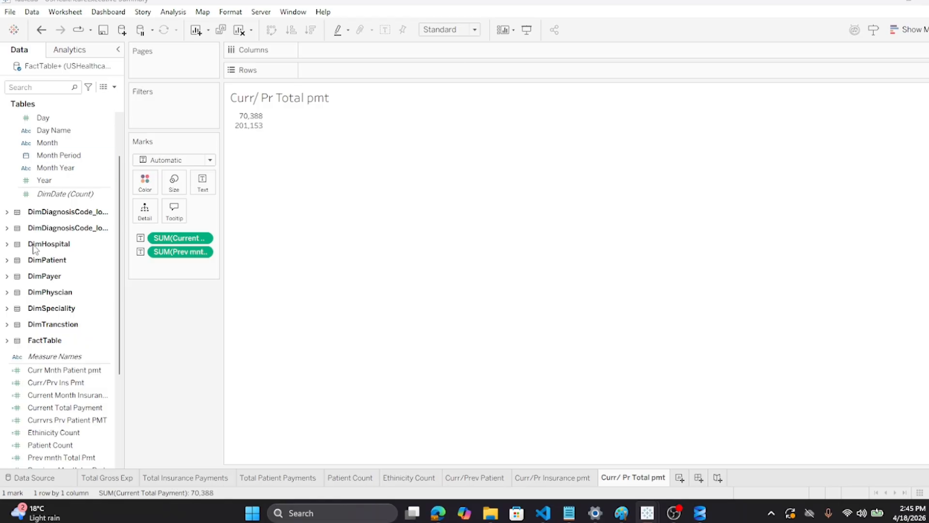
Start a new calculated field and paste the copied current-over-previous-month patient payment formula ending in - 1
click(173, 13)
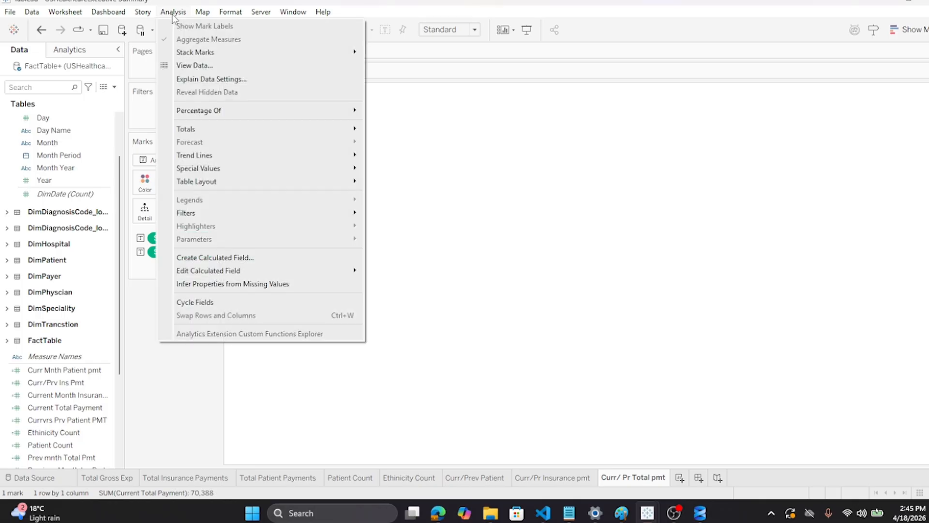
click(205, 258)
click(417, 200)
right_click(417, 200)
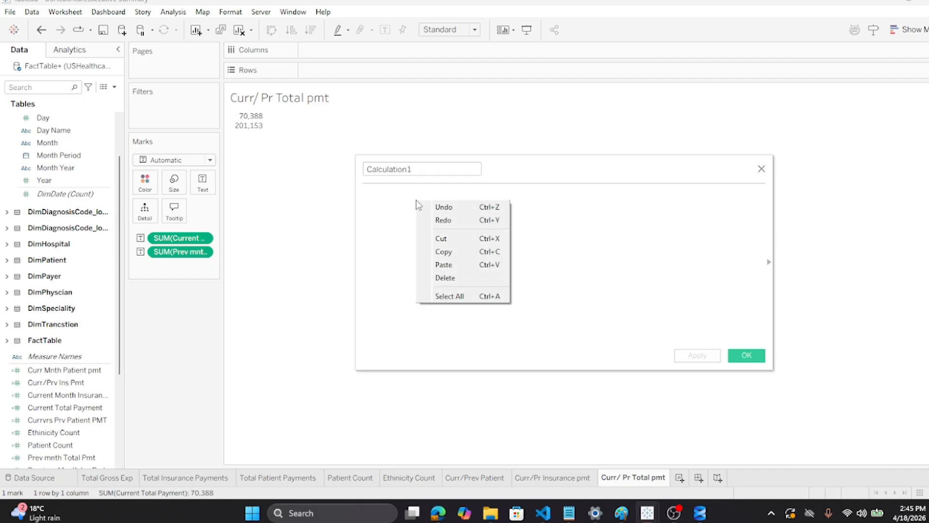
click(444, 263)
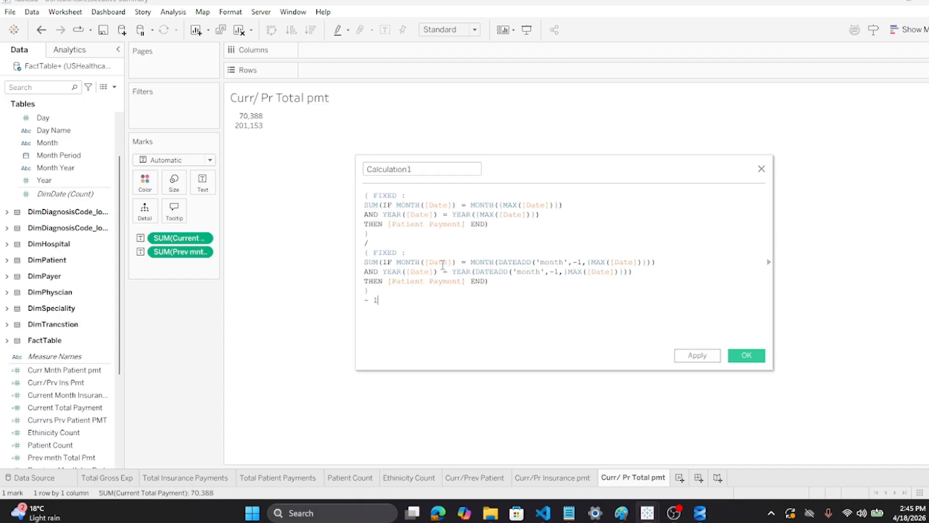
Add [Insurance Payment] to the current-month sum and a second [Patient Payment] to the previous-month sum in the formula
click(466, 225)
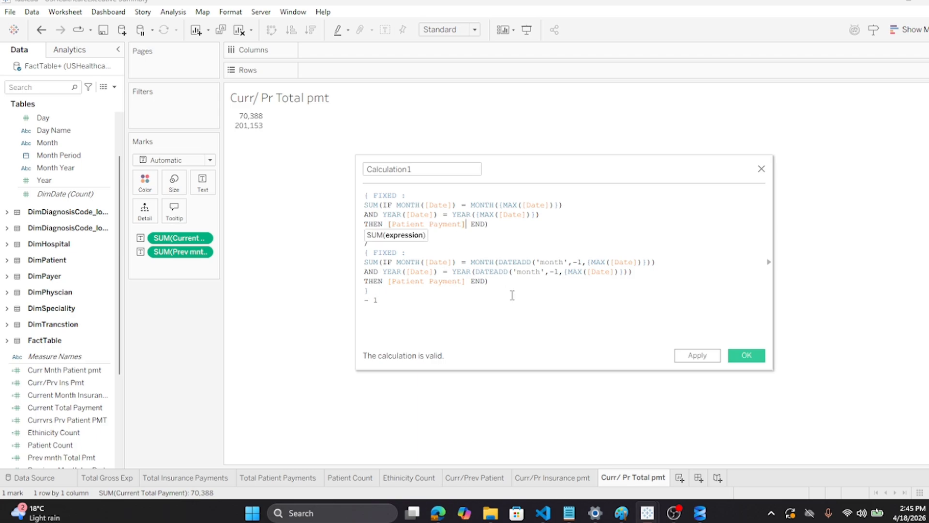
text(+Insura)
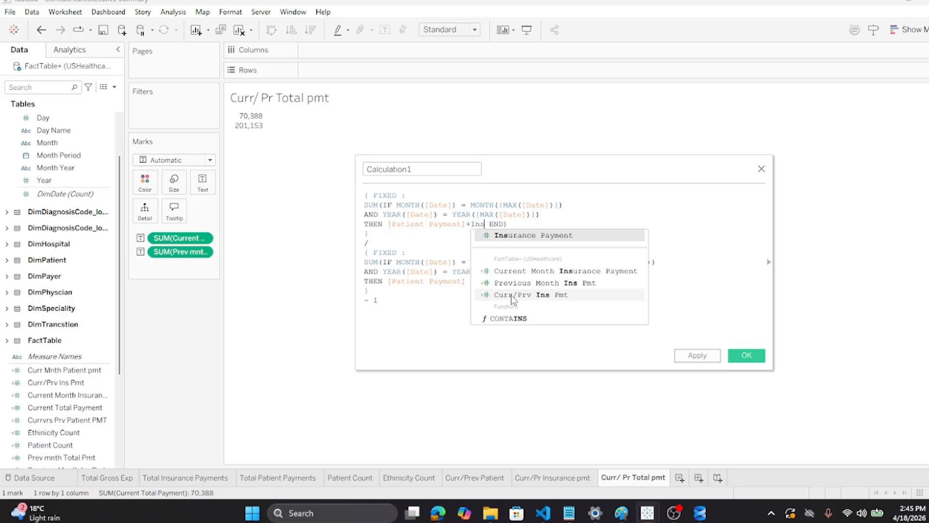
click(516, 235)
click(468, 283)
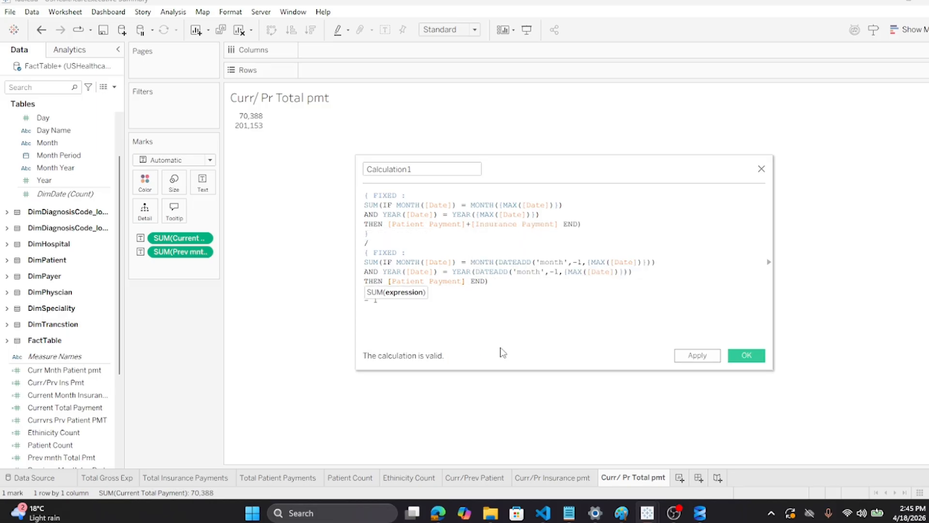
text(+patien)
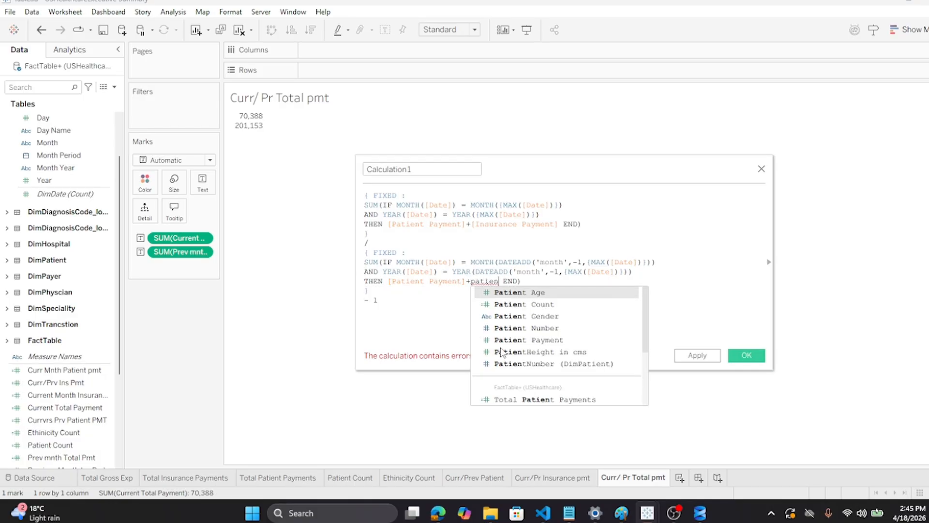
click(514, 339)
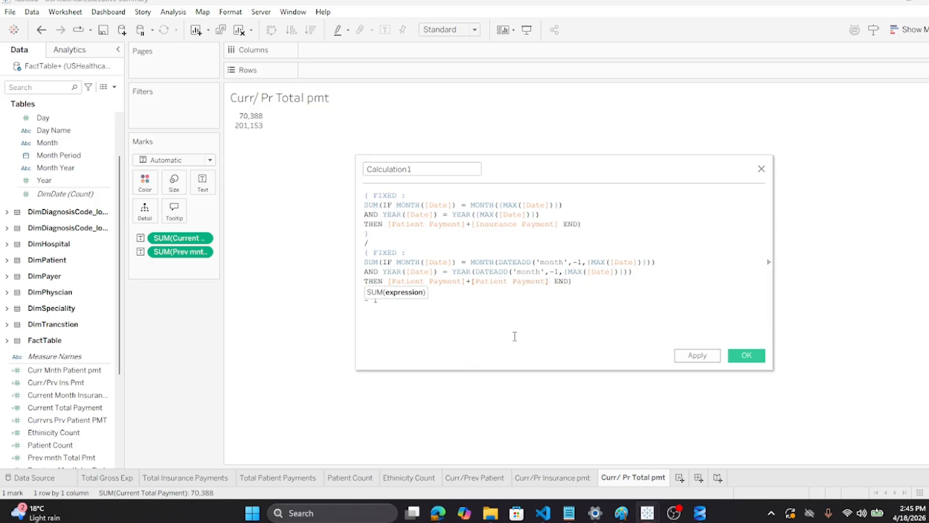
Name the calculation "Curr/Prv Total Pmt" and save it
click(417, 170)
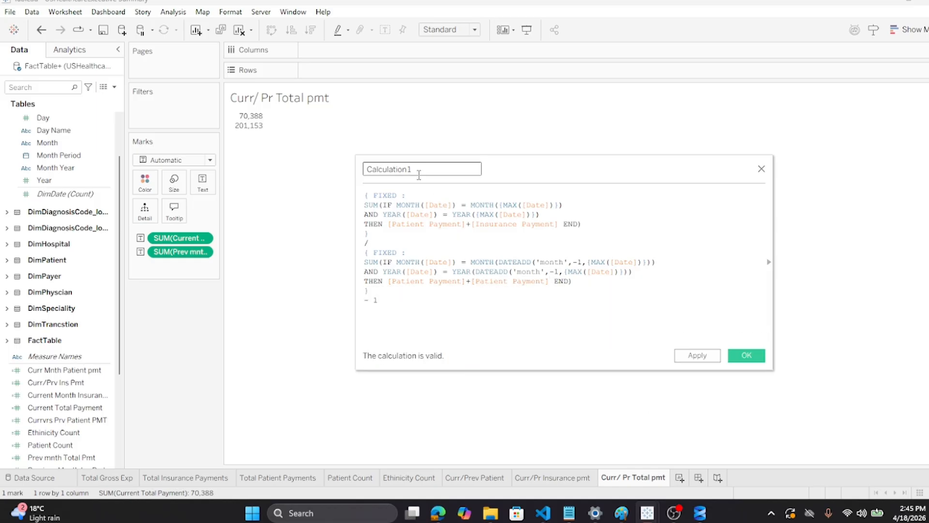
double_click(417, 168)
text(Curr/)
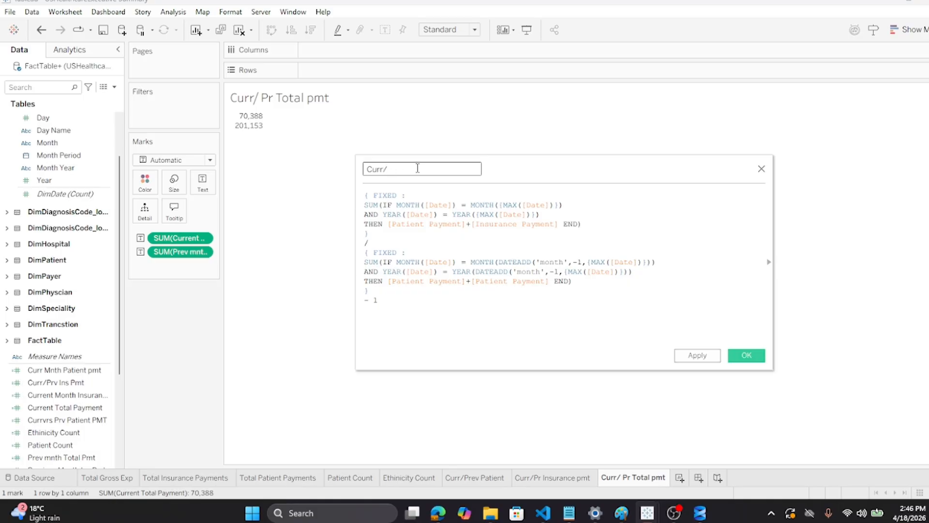
text(Prv Total)
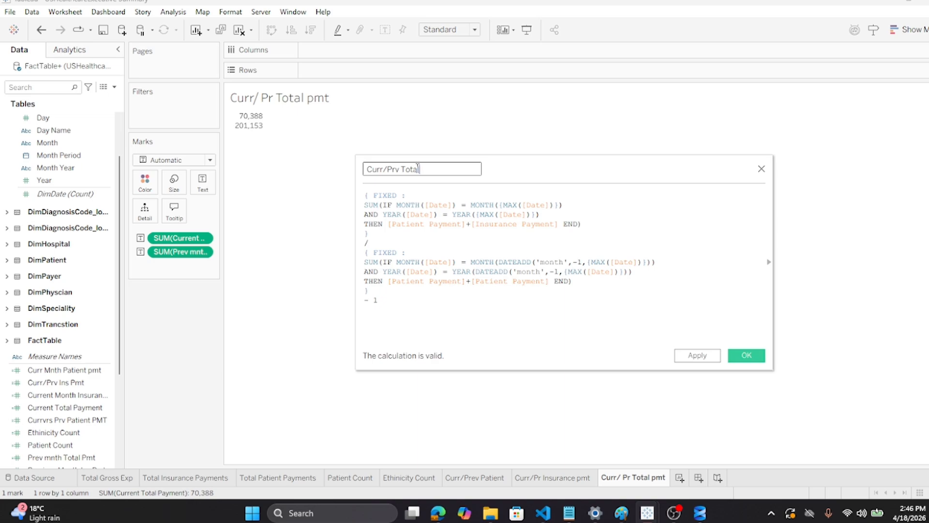
text( Pmt)
click(747, 356)
Place the Curr/Prv Total Pmt calculation on the Text mark
drag(69, 396, 220, 183)
click(52, 445)
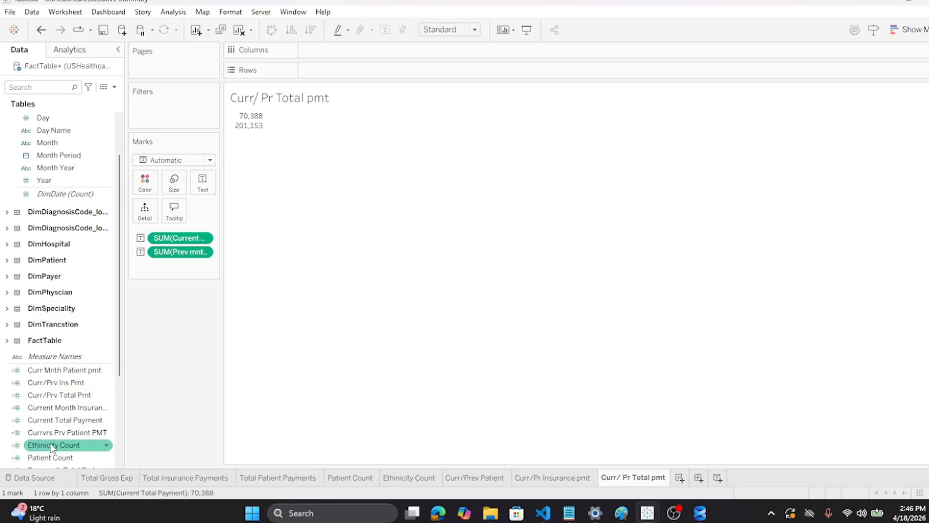
click(52, 433)
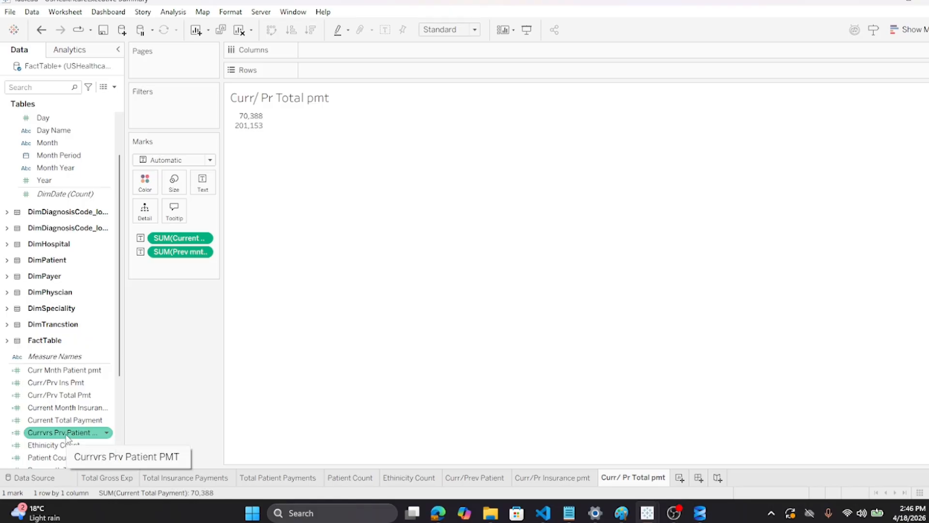
click(70, 422)
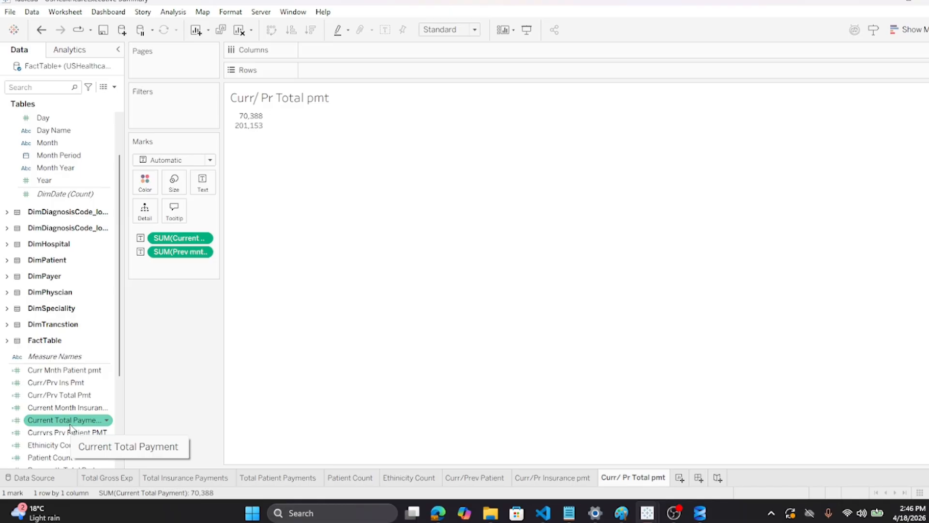
click(65, 396)
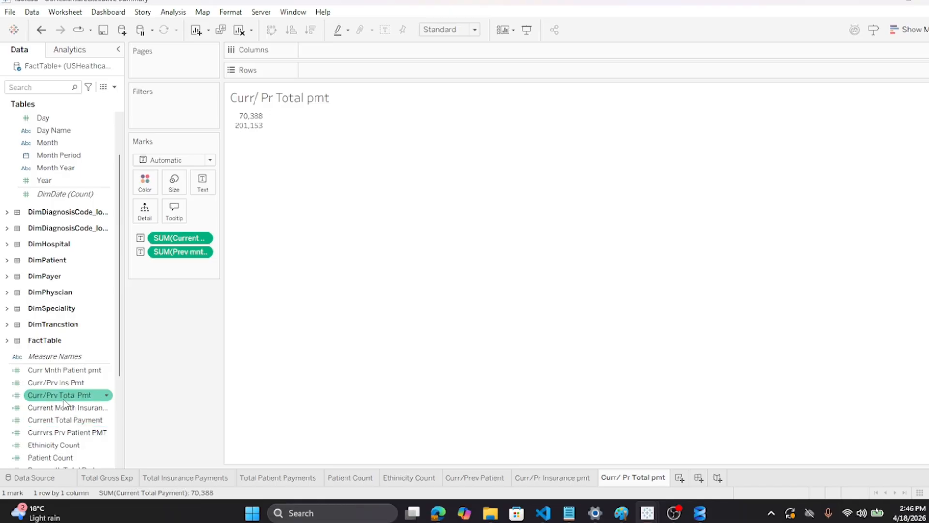
drag(65, 401, 206, 197)
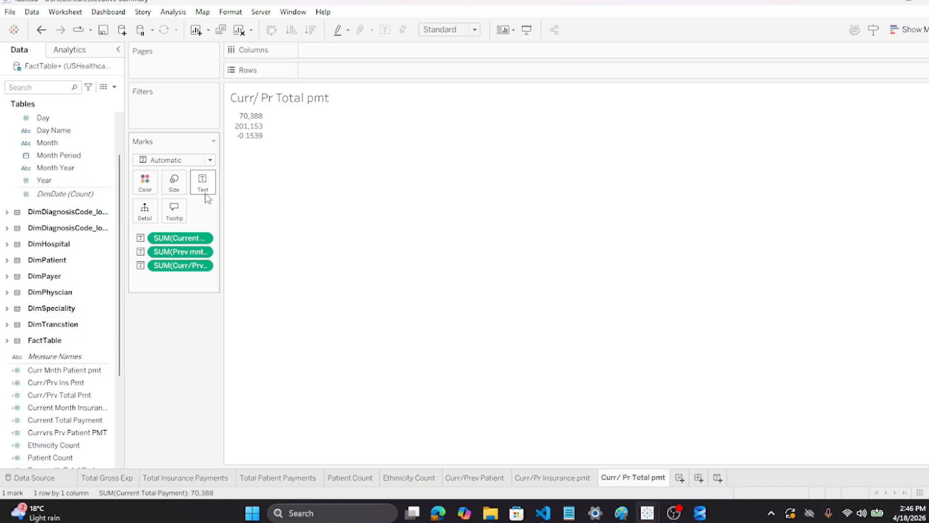
right_click(189, 265)
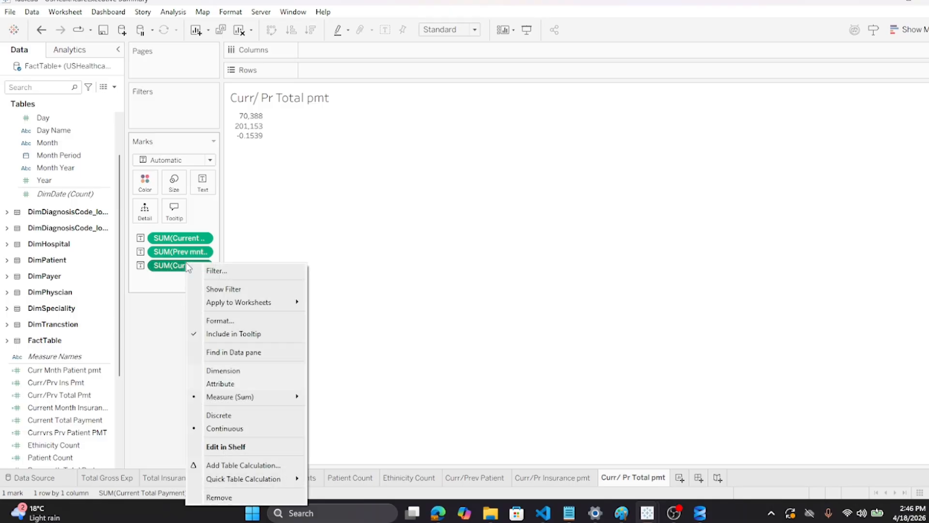
mouse_move(228, 398)
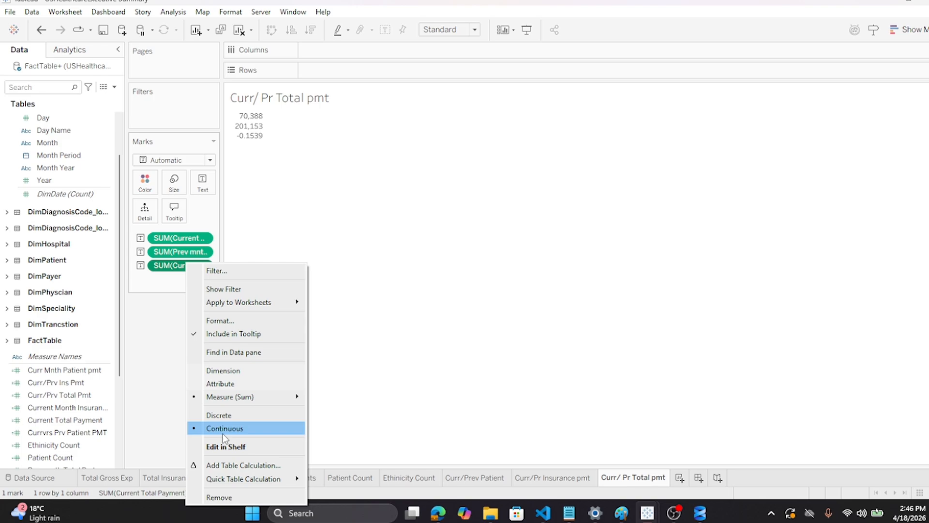
click(149, 330)
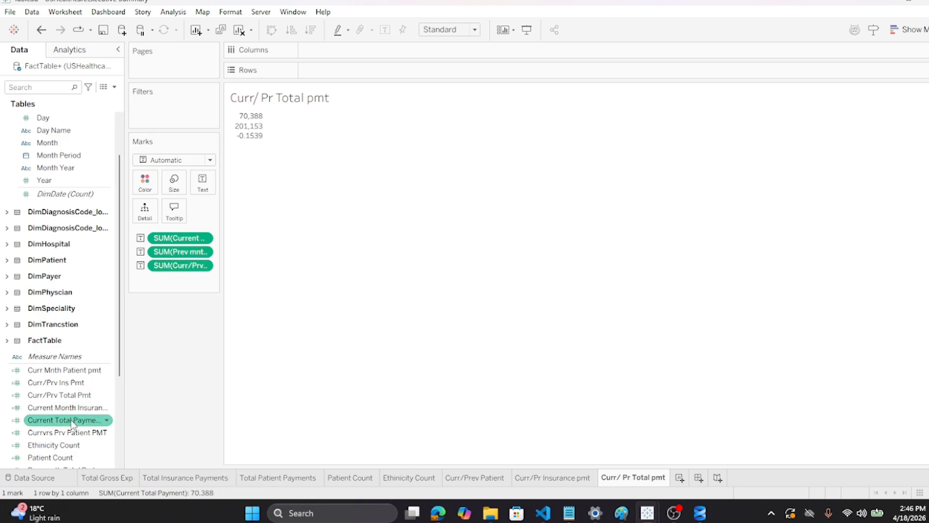
right_click(66, 384)
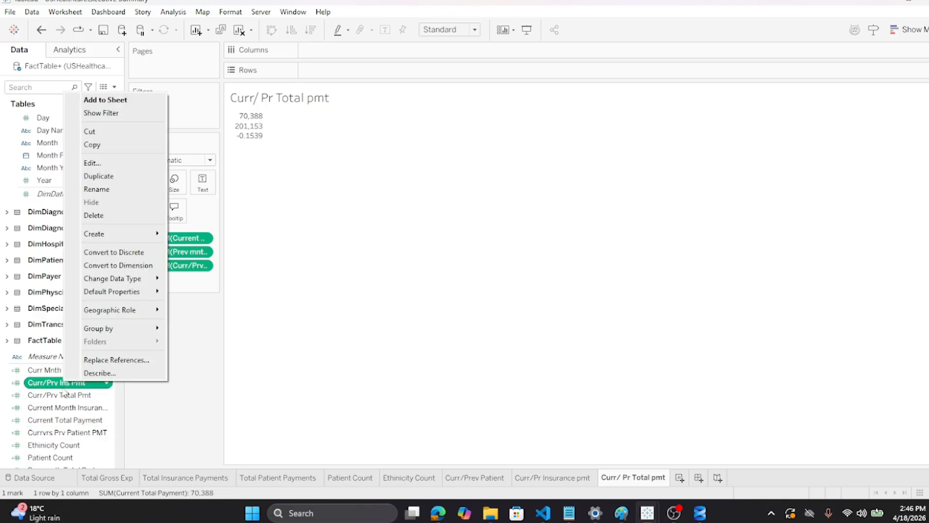
click(246, 392)
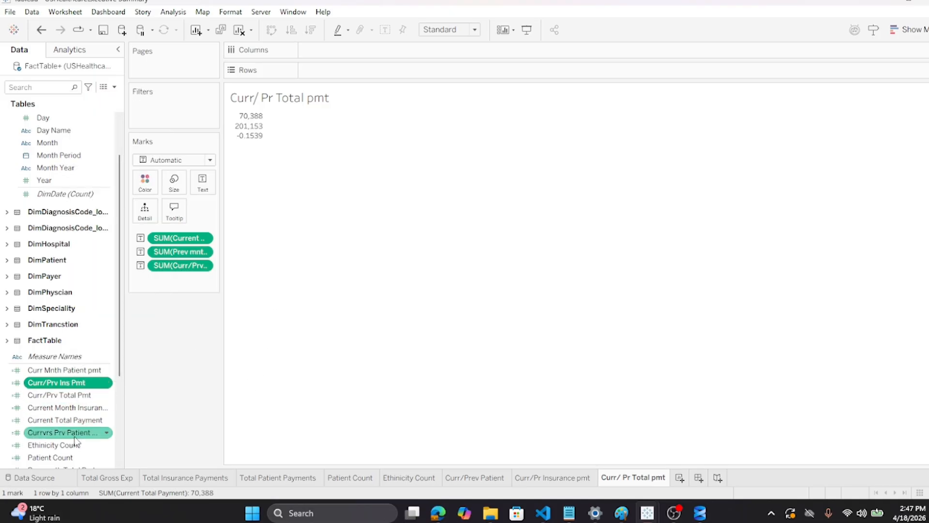
Edit the Curr/Prv Total Pmt calculation, replacing the second [Patient Payment] in the previous-month sum with [Insurance Payment], and save it
click(71, 396)
right_click(72, 401)
click(91, 186)
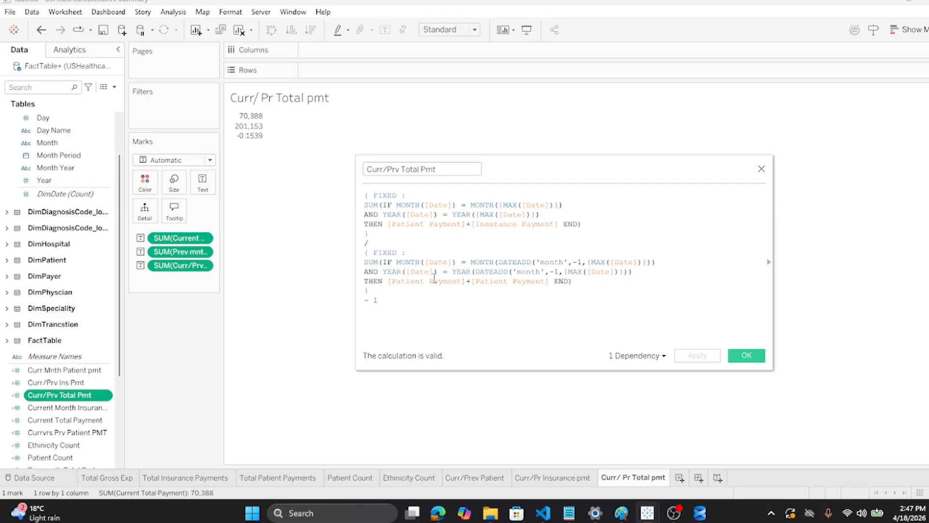
drag(471, 282, 551, 282)
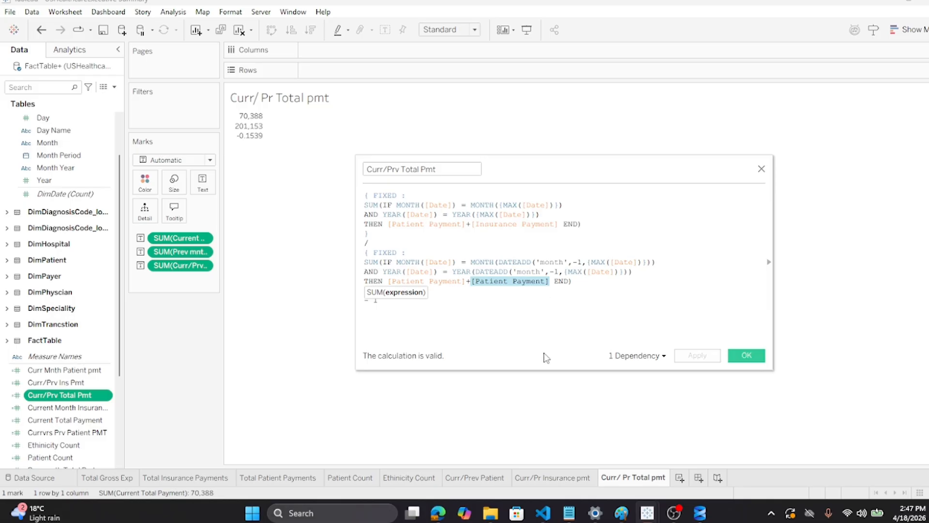
text(ins)
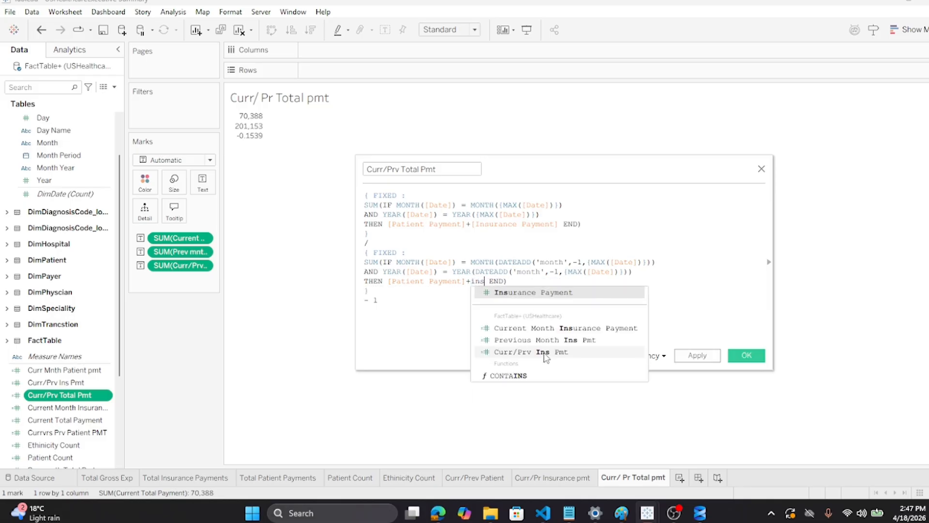
click(520, 293)
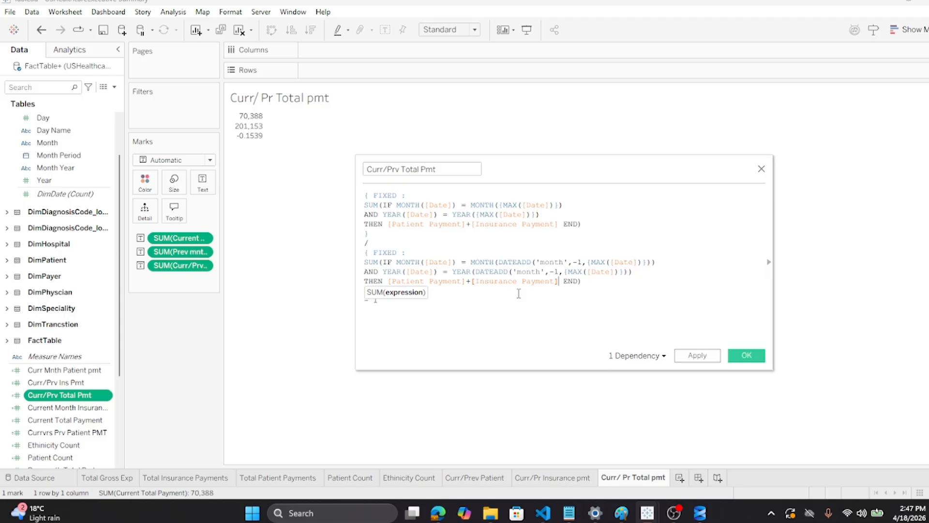
click(746, 355)
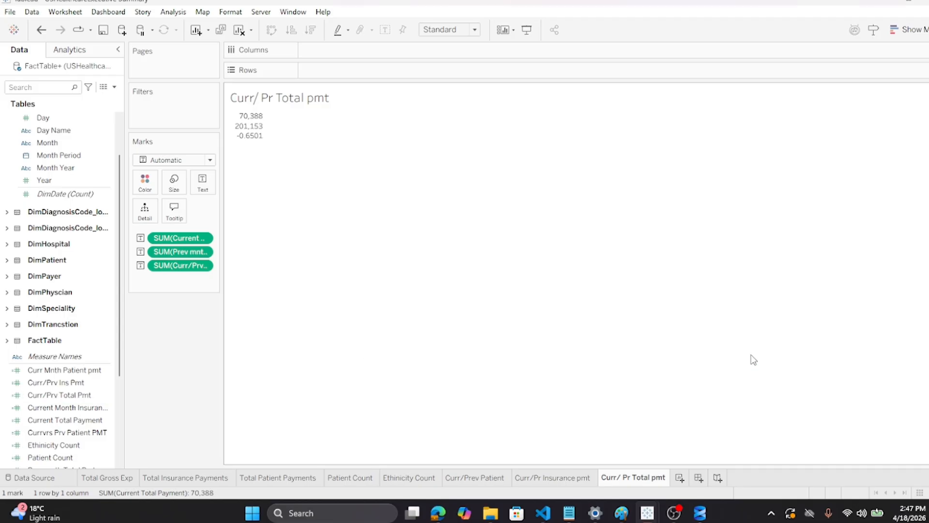
Format the numbers of the Curr/Prv Total Pmt value on the Marks card as Percentage
right_click(181, 270)
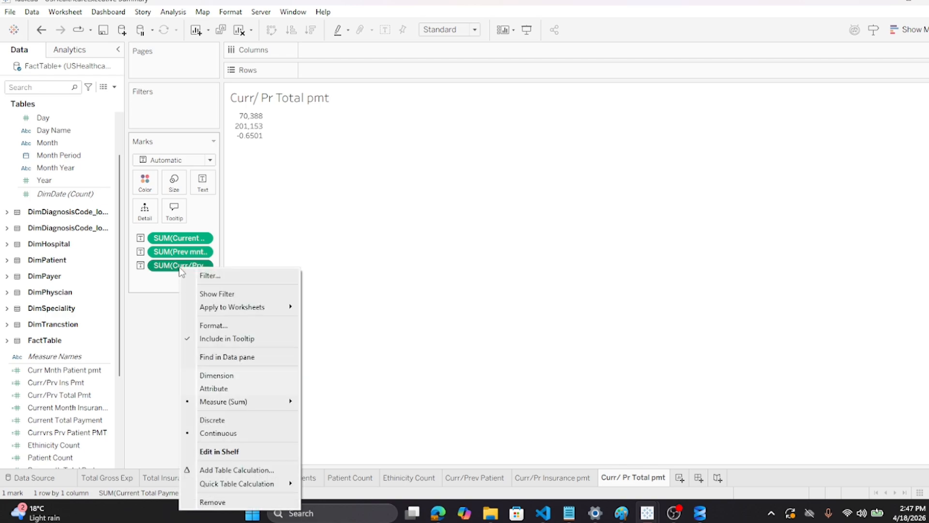
click(217, 333)
click(110, 159)
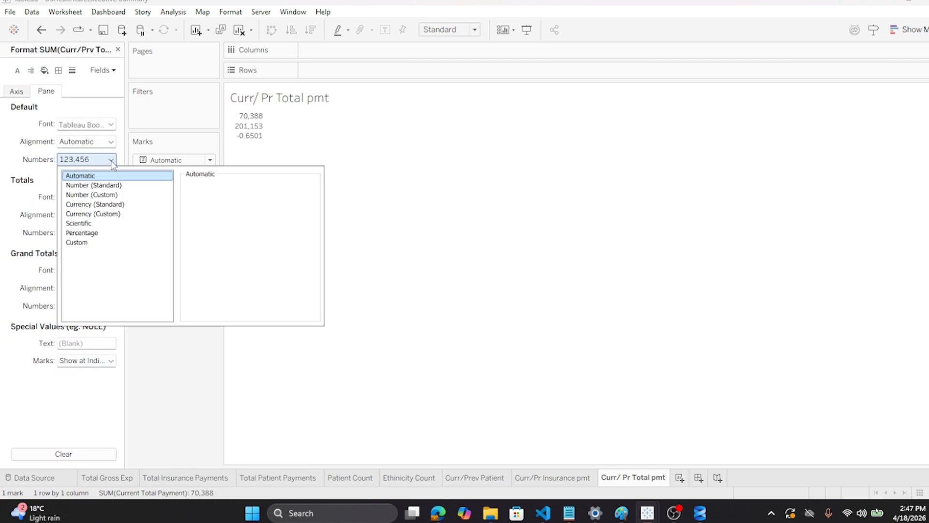
click(82, 233)
click(446, 271)
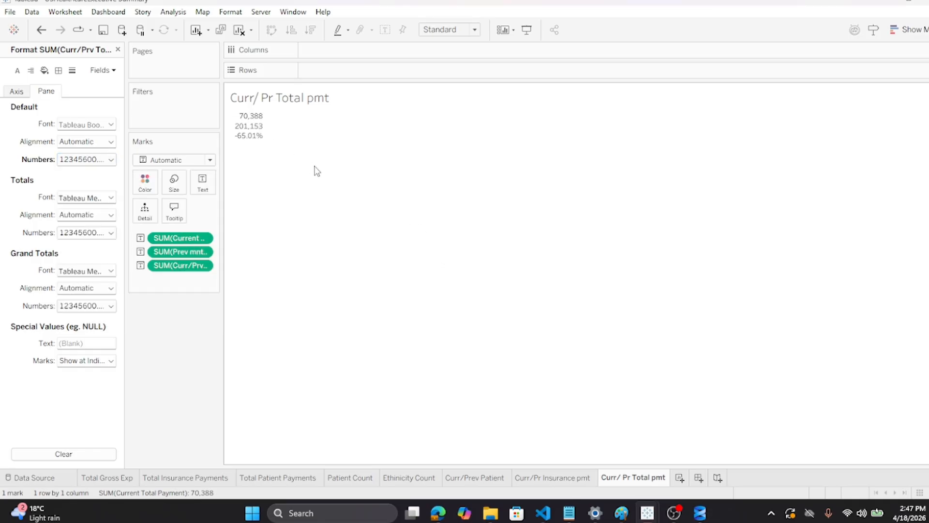
Open the Text mark's label for editing and prefix the Current Total Payment line with "Current:"
click(203, 183)
click(305, 209)
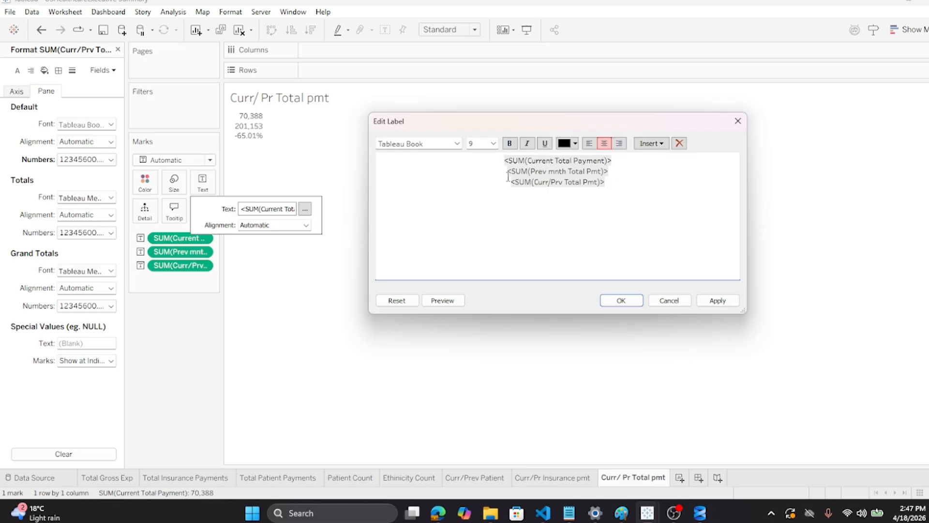
text(Current)
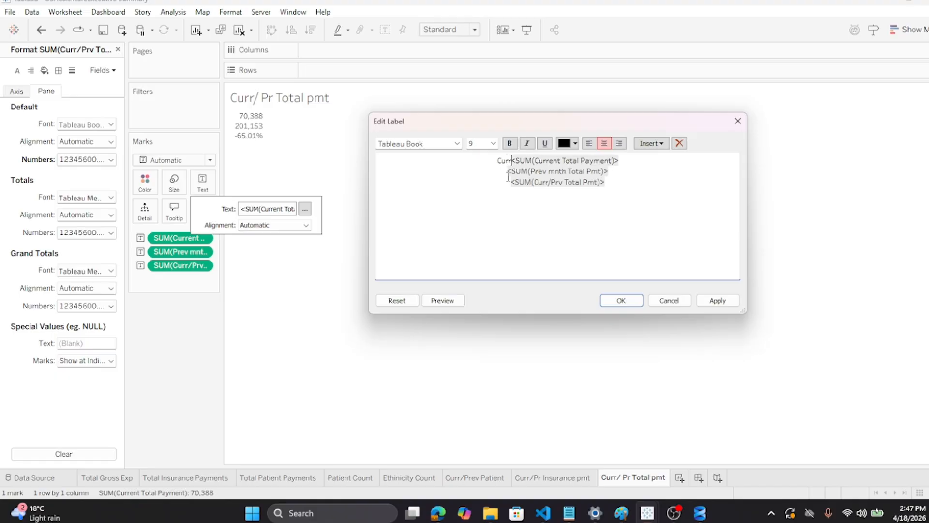
text(:)
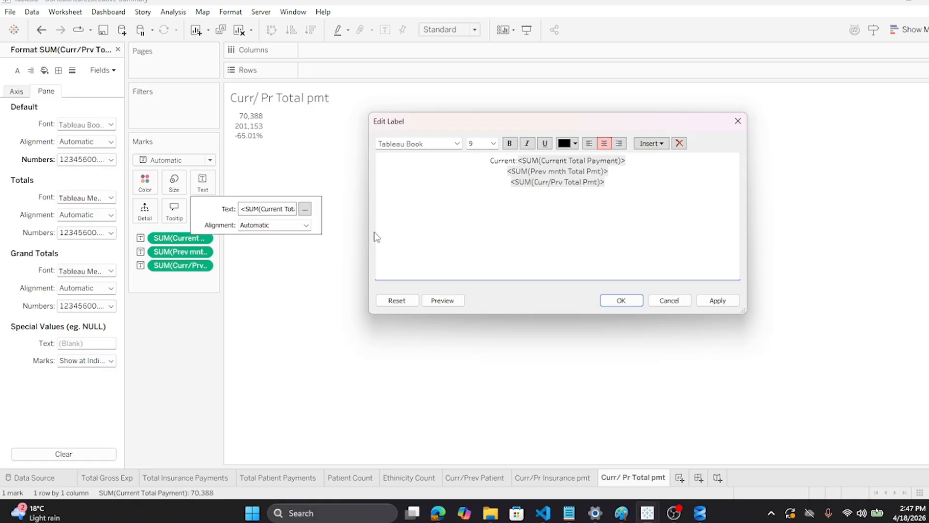
Prefix the Prev mnth Total Pmt line of the label with "Goal:"
click(509, 172)
text(Previou)
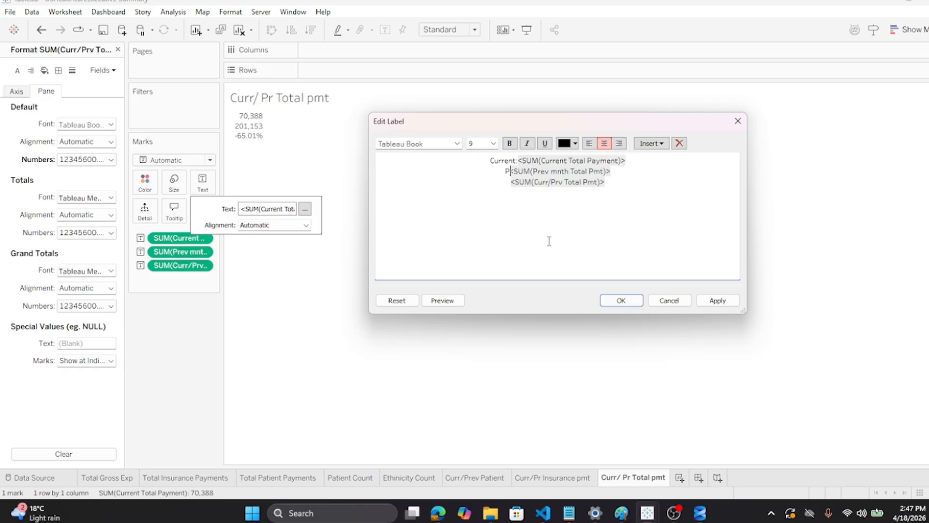
text(s)
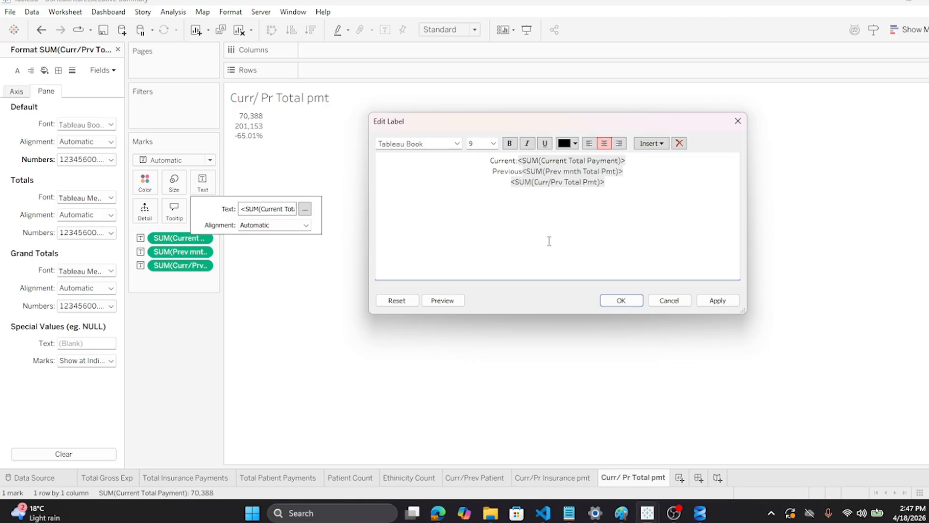
key(BackSpace)
key(BackSpace)
key(BackSpace)
key(BackSpace)
key(BackSpace)
key(BackSpace)
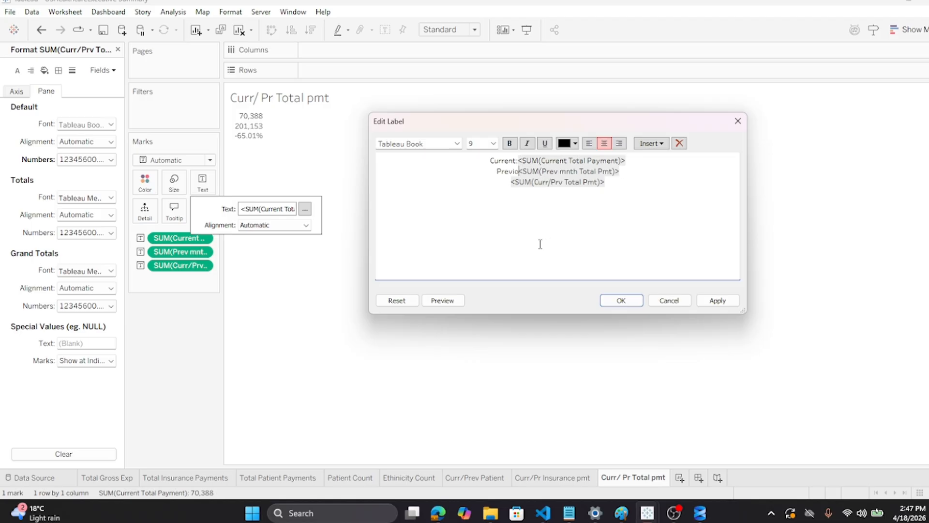
key(BackSpace)
key(BackSpace)
text(Goal:)
Prefix the Curr/Prv Total Pmt line with "Change:" and accept the edited label
click(512, 181)
text(Change:)
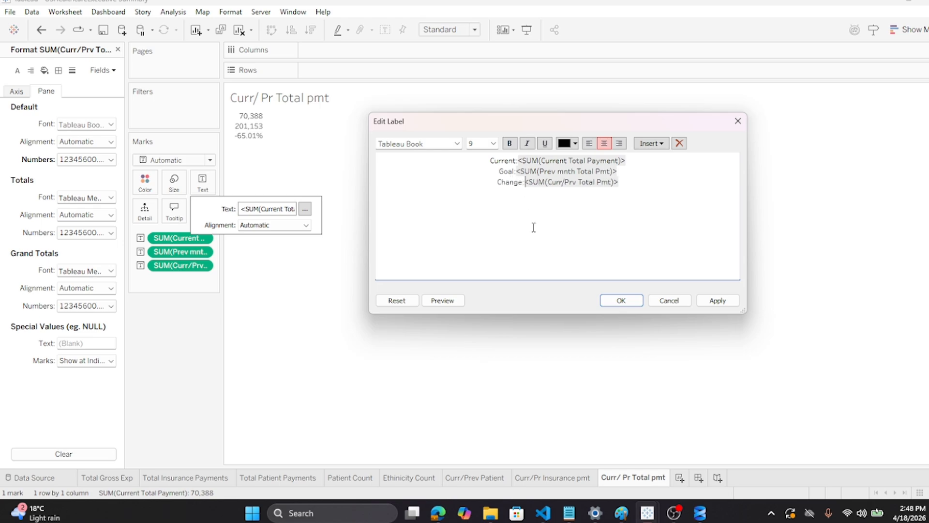
click(621, 301)
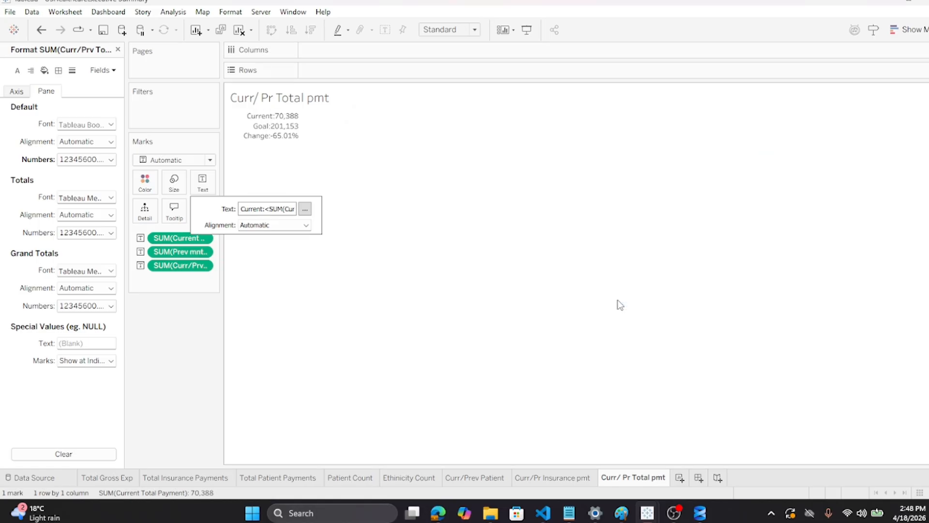
click(619, 304)
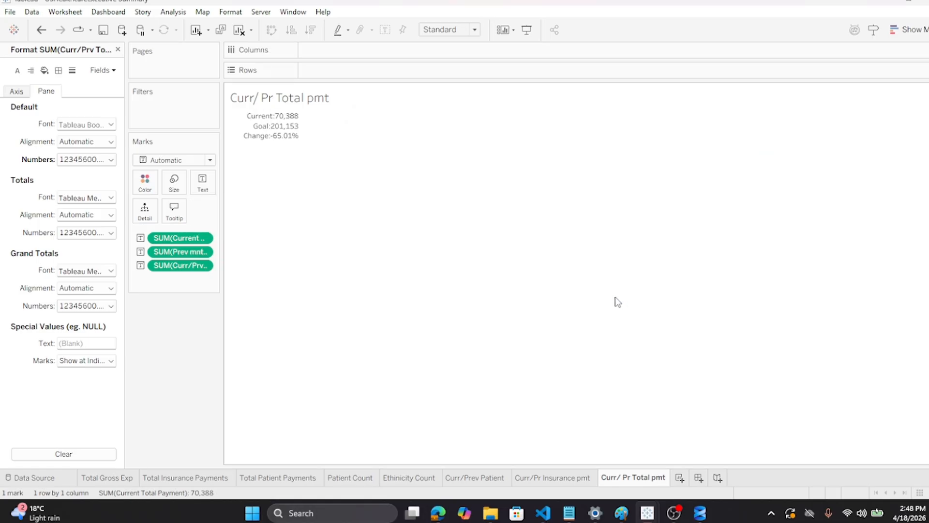
Hide the title of the Curr/ Pr Total pmt worksheet and save the workbook
right_click(334, 98)
click(357, 132)
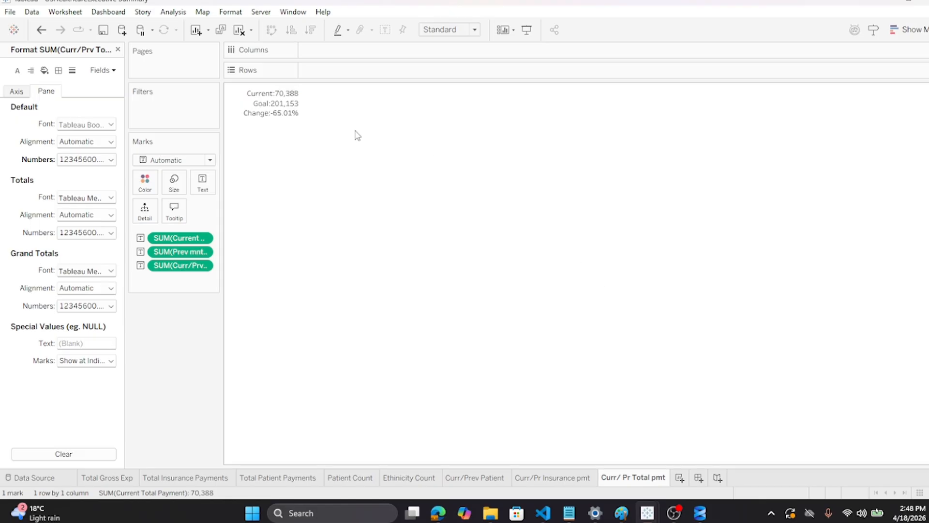
click(10, 12)
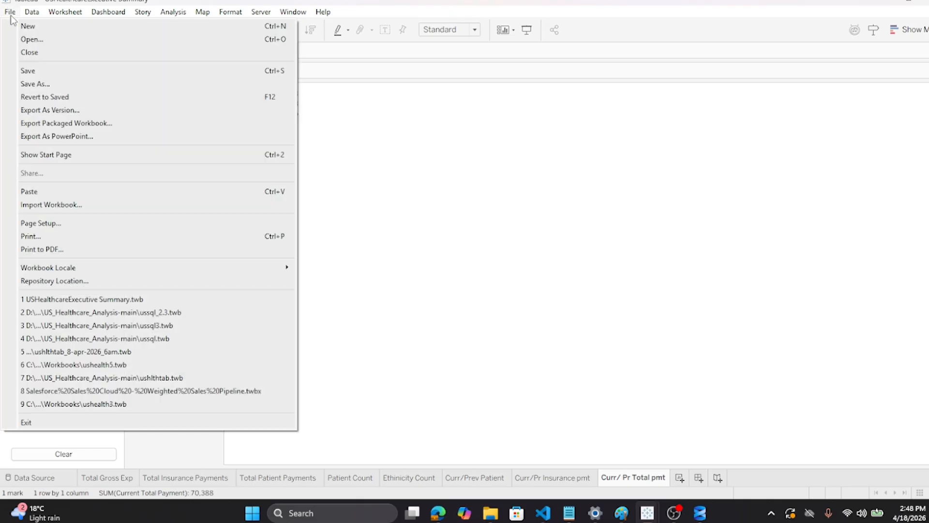
click(33, 71)
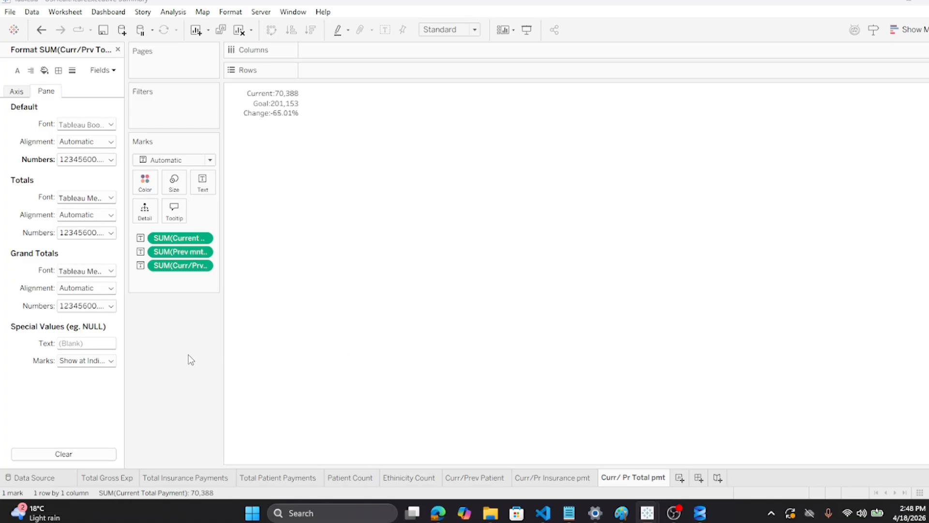
Add a new worksheet and name it "Curr/Prv CPT Units"
click(680, 478)
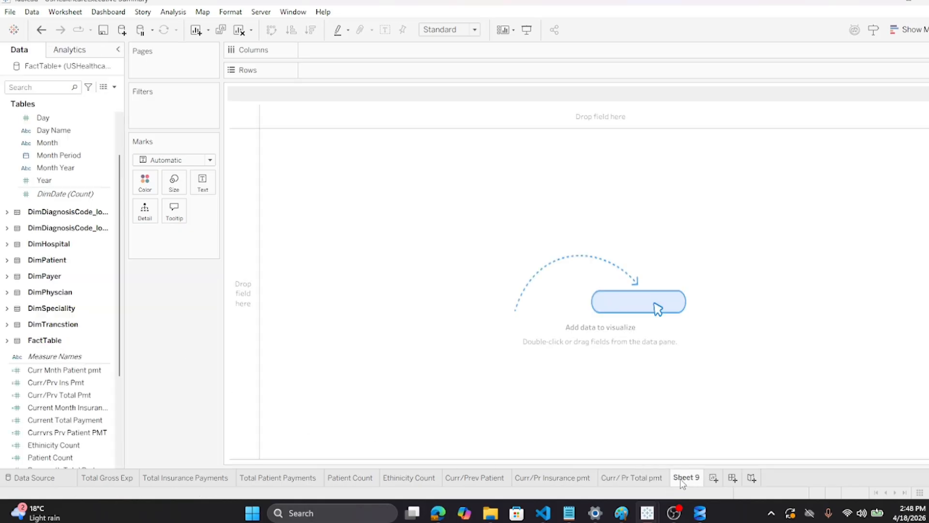
double_click(680, 478)
text(Curr)
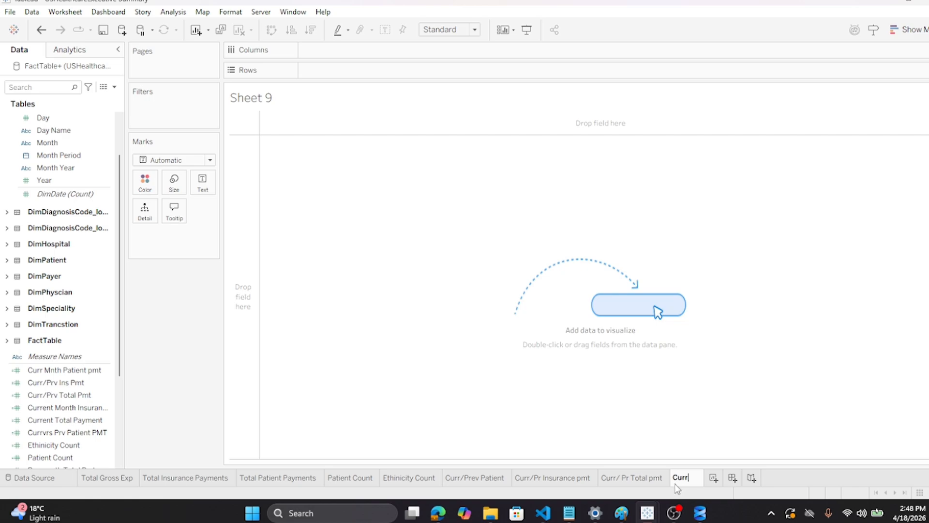
text(/Prv )
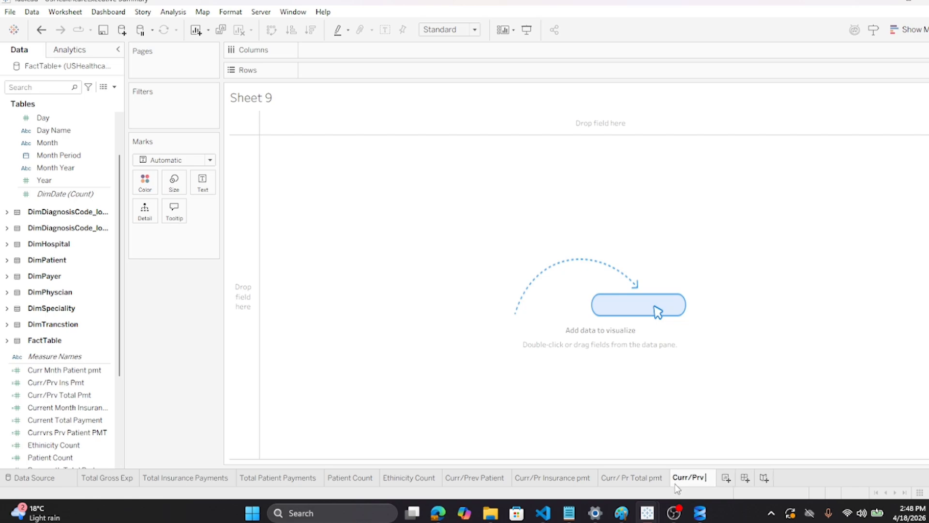
text(CPT)
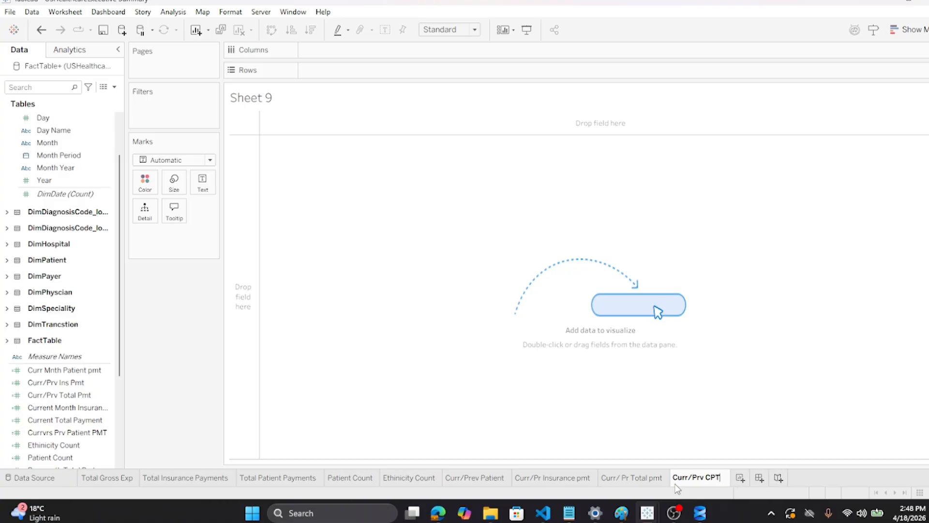
text( Units)
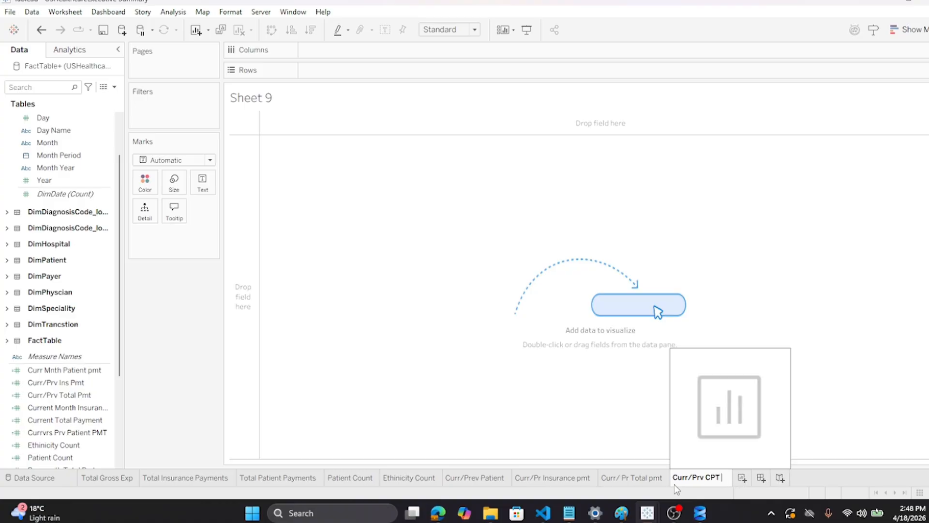
key(Return)
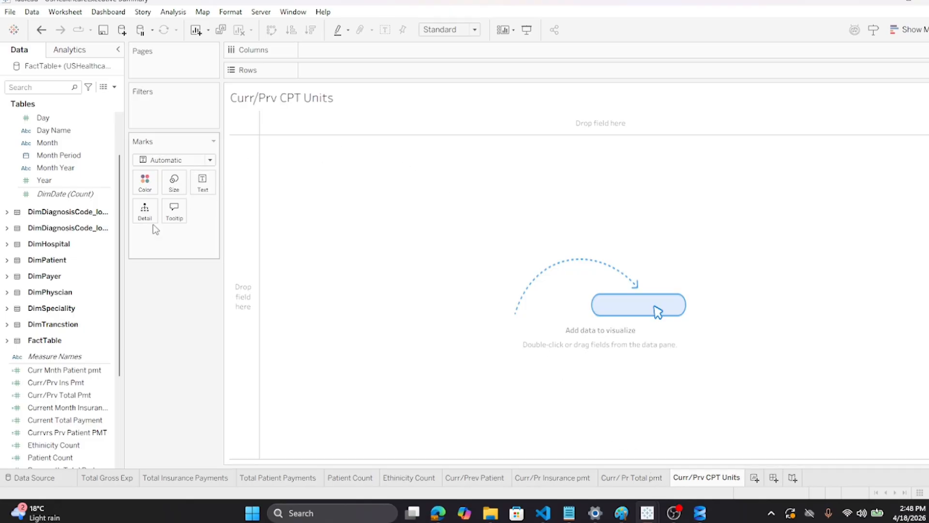
Copy the whole formula of the Curr Mnth Patient pmt calculated field and close its editor
click(48, 371)
right_click(48, 374)
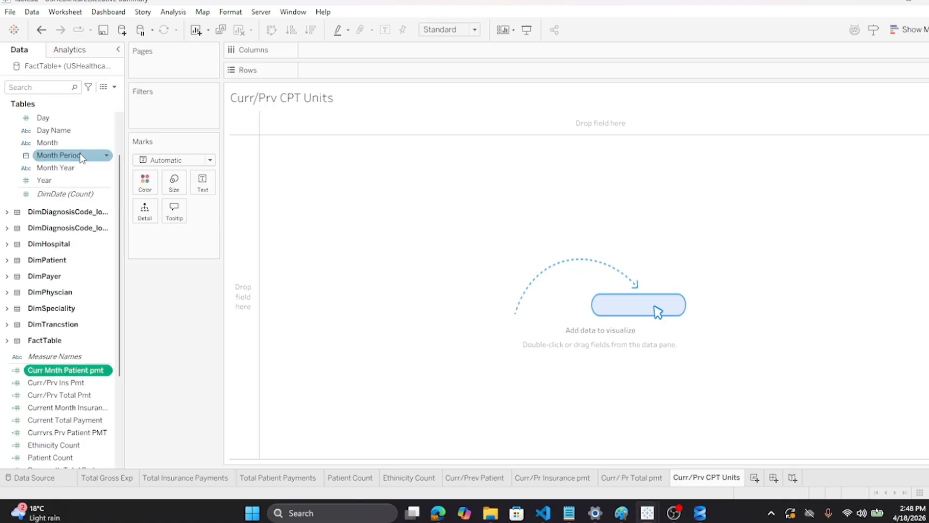
click(78, 155)
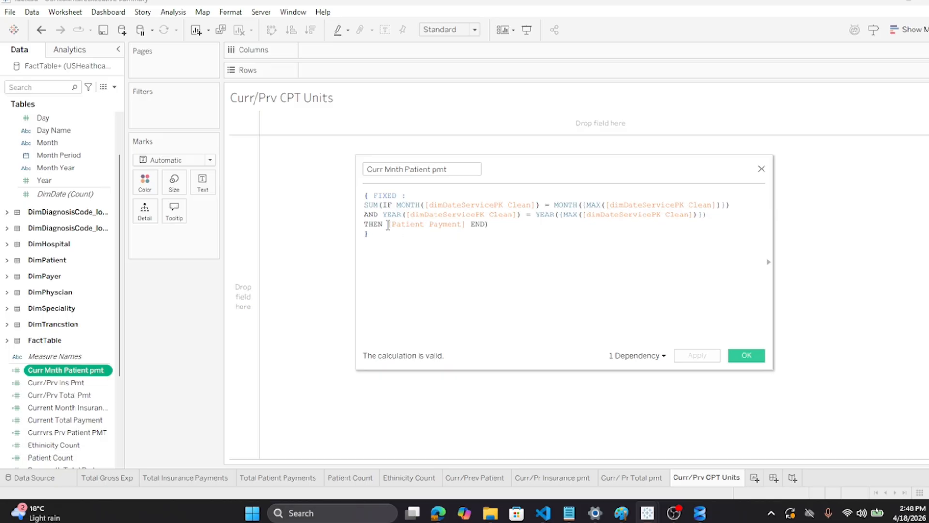
drag(384, 235, 352, 184)
key(ctrl+c)
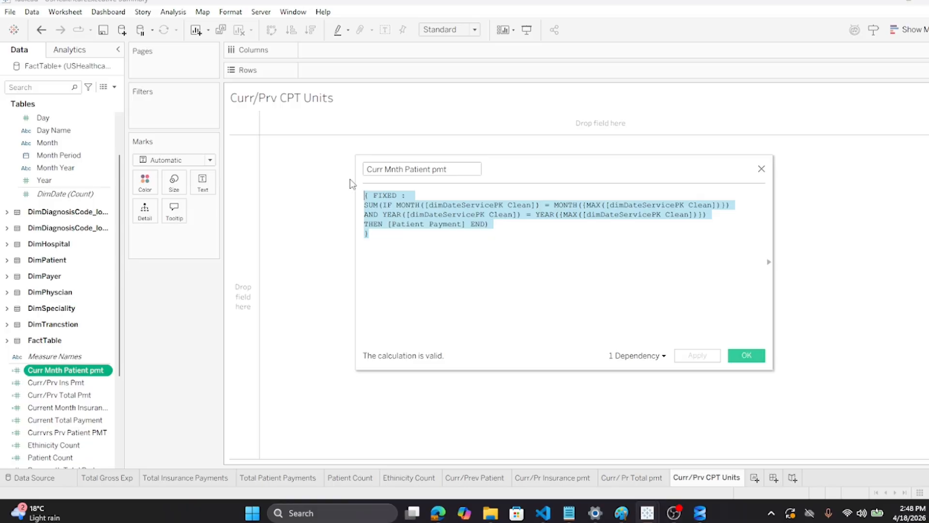
click(742, 358)
Create a calculated field named "Current Month CPT Units" containing the copied formula
click(172, 12)
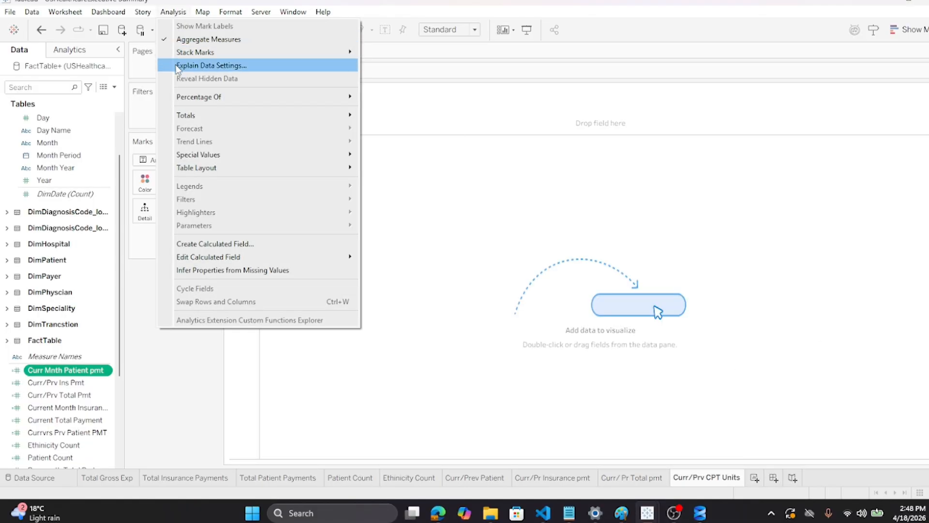
click(182, 242)
click(398, 199)
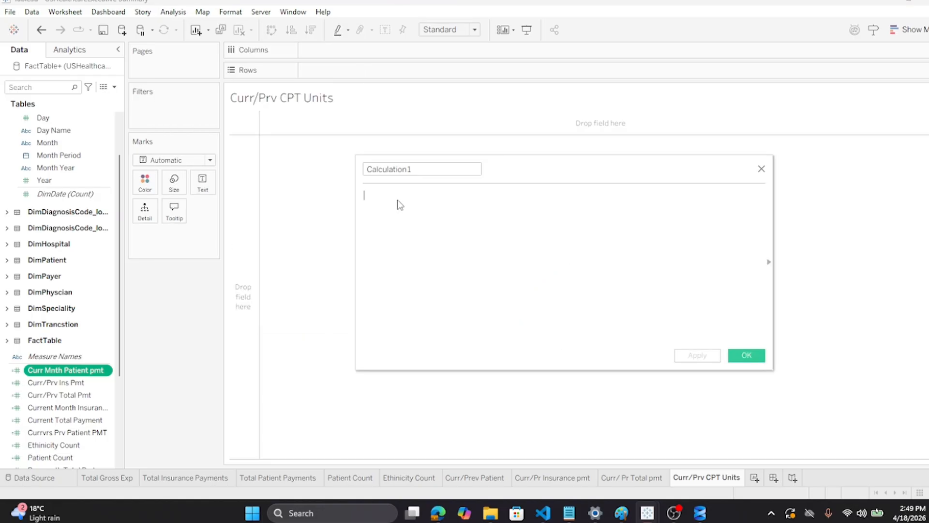
right_click(398, 200)
click(425, 265)
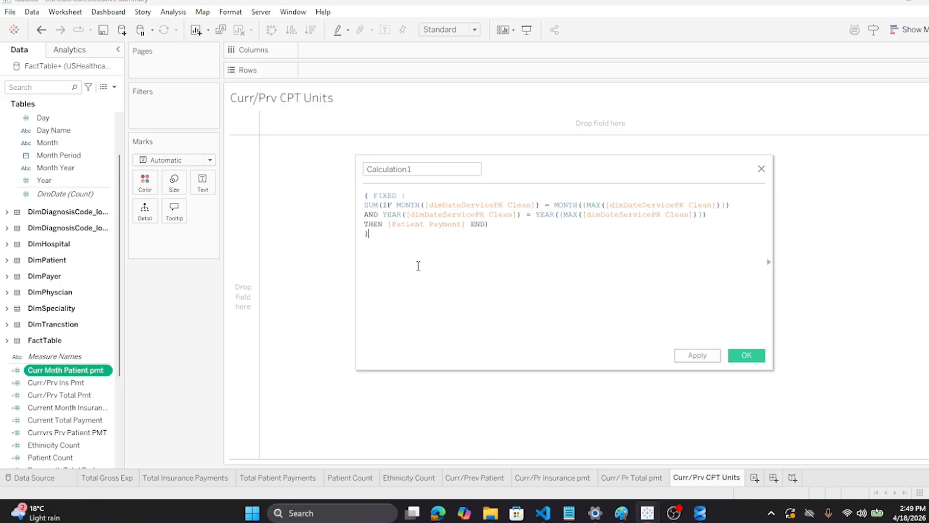
double_click(423, 167)
text(Current CPT Units)
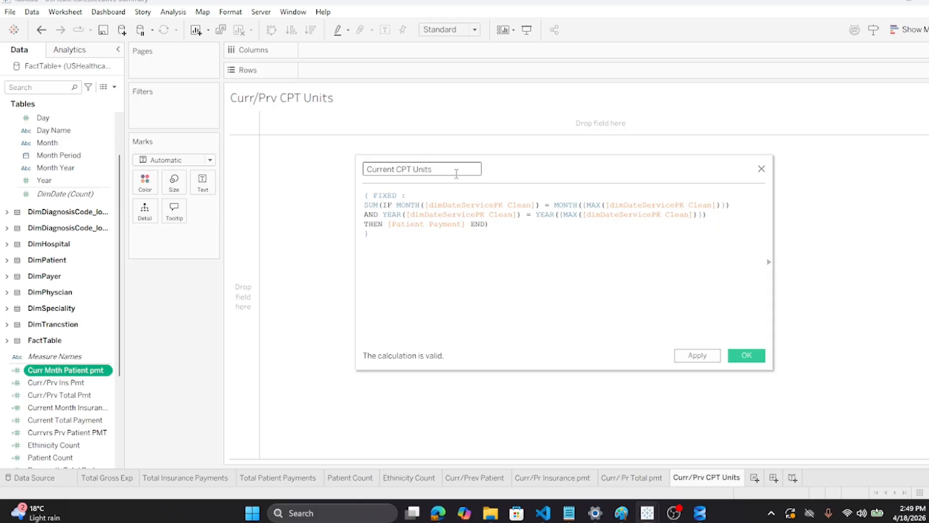
click(398, 169)
text(Month)
Replace [Patient Payment] with [CPT Units] in the formula, then accept the field and place it on the Text mark
click(523, 270)
click(392, 225)
drag(387, 224, 466, 223)
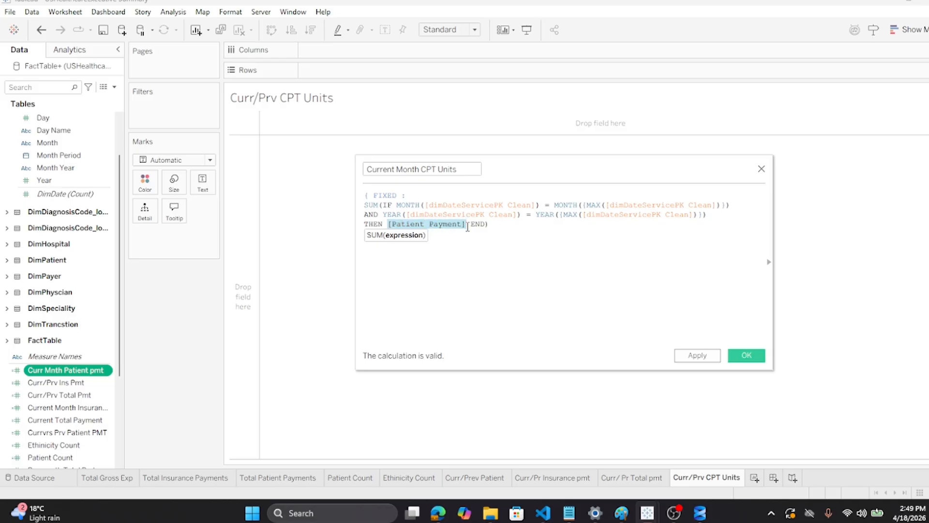
text(CPT)
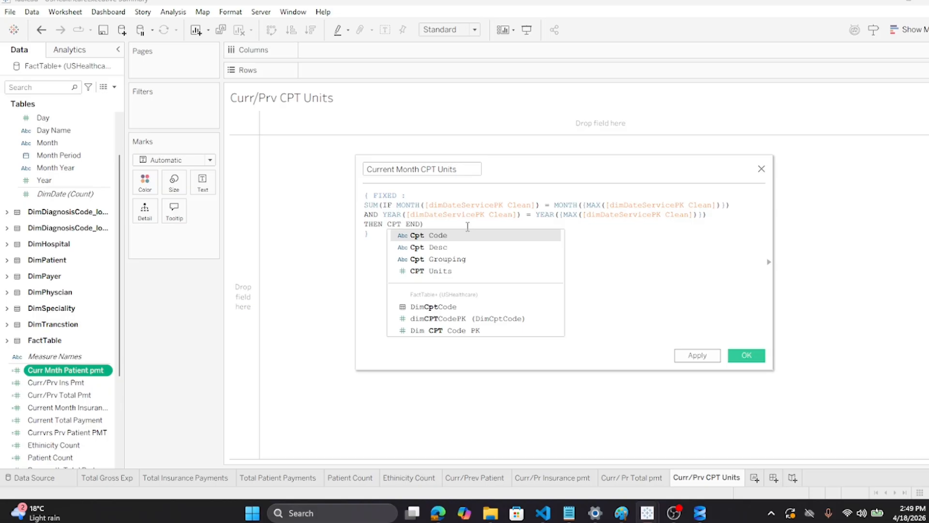
click(437, 271)
click(747, 356)
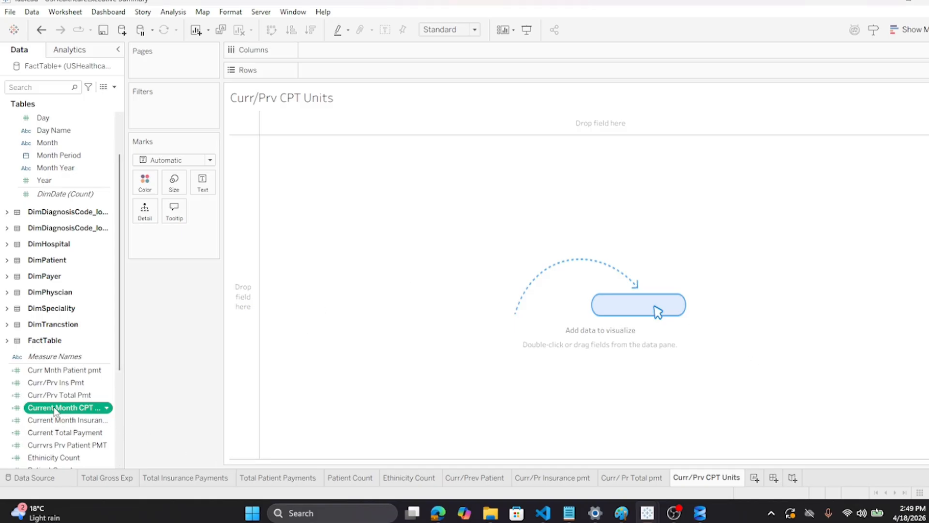
drag(54, 409, 203, 182)
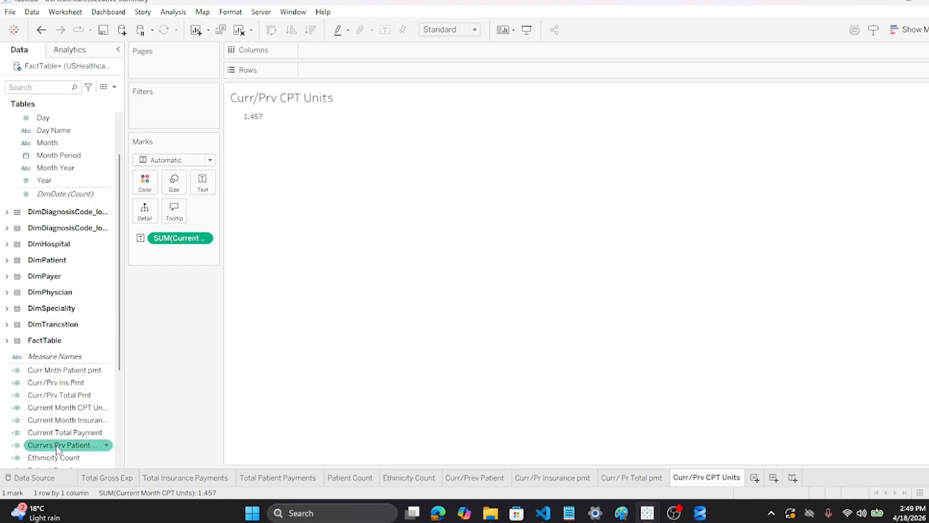
Copy the whole formula of the Prev mnth Total Pmt calculated field and close its editor
scroll(57, 445, down, 3)
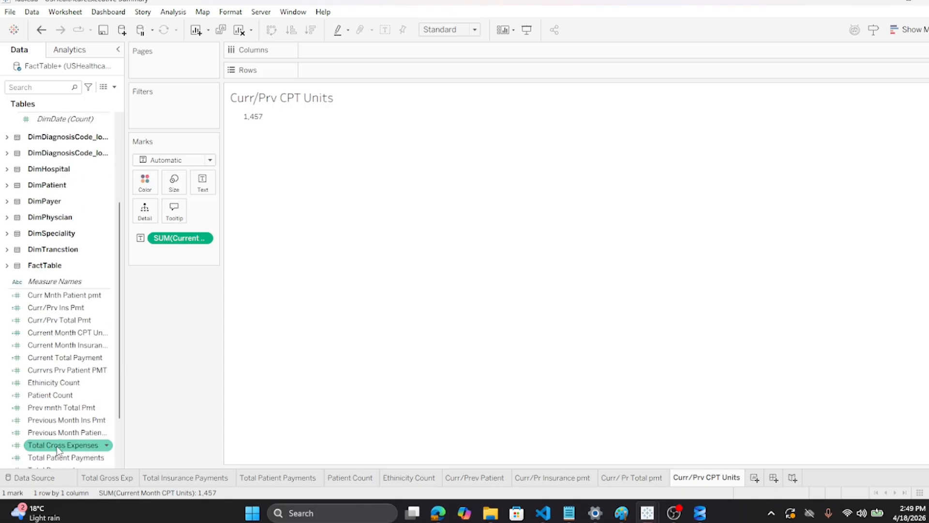
right_click(60, 415)
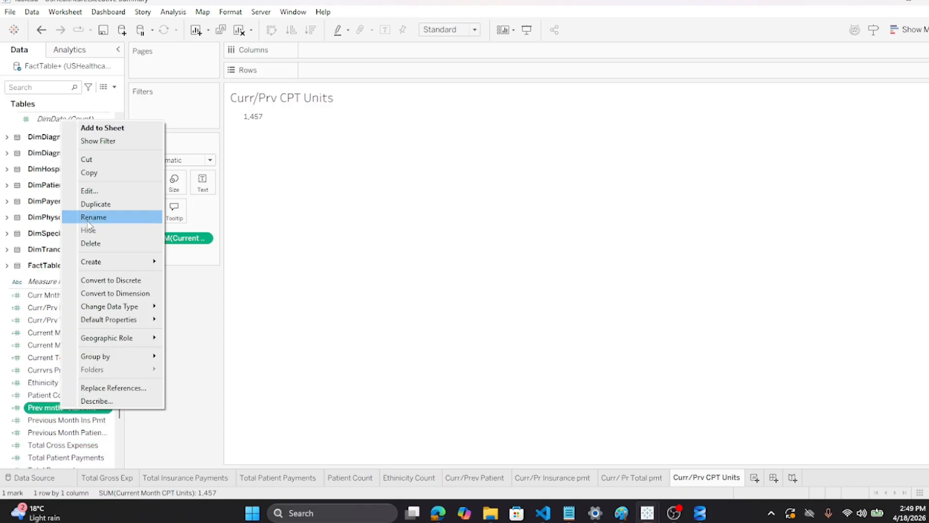
click(89, 191)
drag(398, 240, 334, 171)
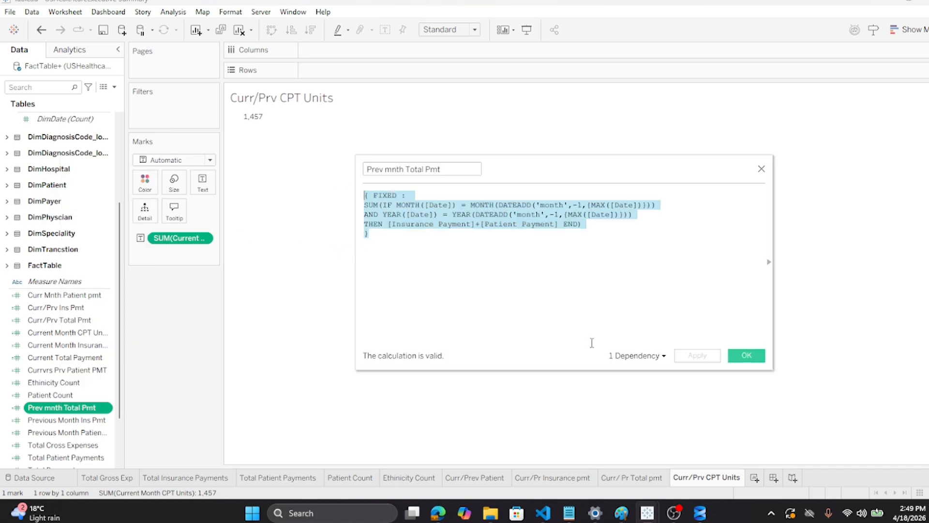
click(740, 357)
Create a calculated field from the copied formula, replacing [Insurance Payment]+[Patient Payment] with [CPT Units]
click(173, 11)
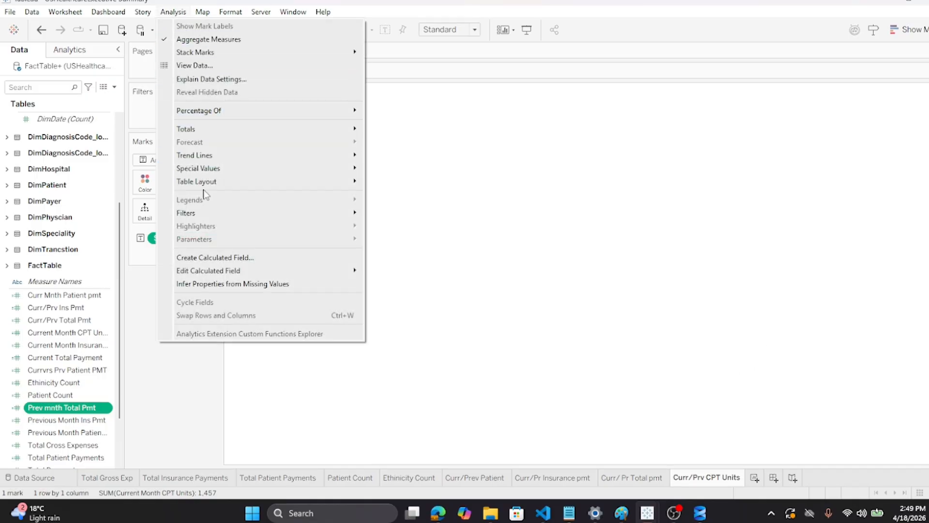
click(213, 257)
click(404, 201)
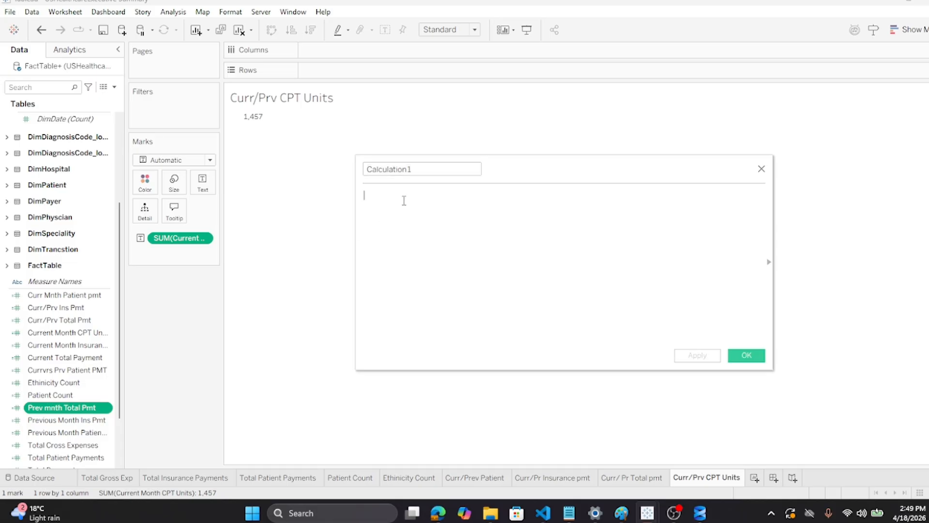
right_click(414, 199)
click(434, 264)
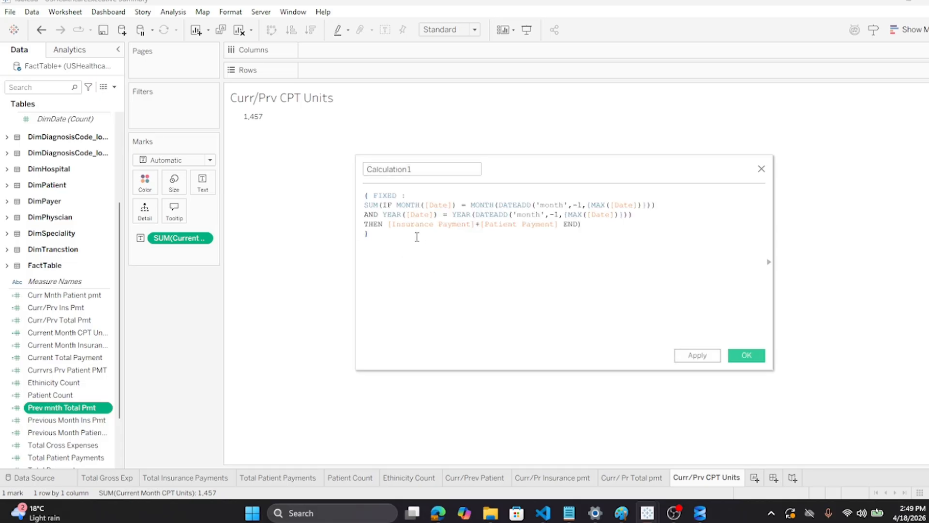
drag(388, 223, 560, 224)
text(cpt)
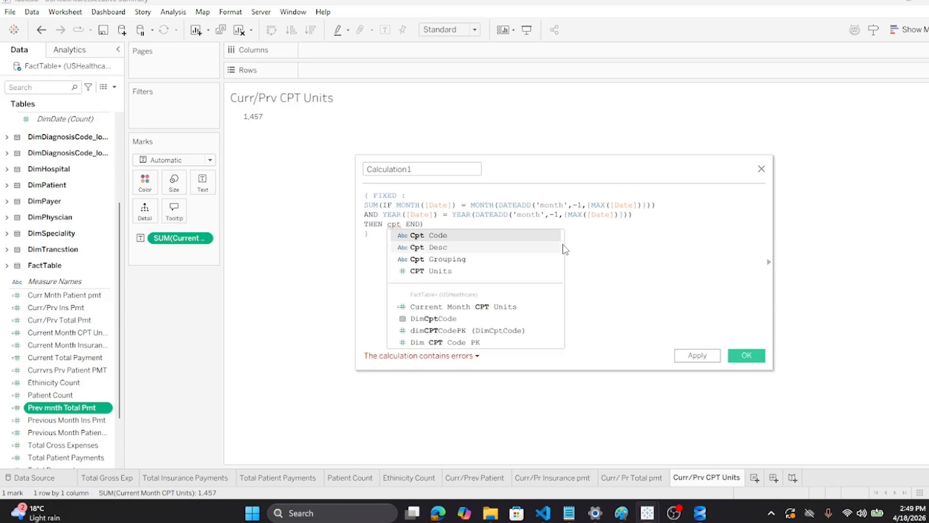
click(419, 269)
Name the new calculated field "Previous Month CPT Units" and accept it
click(421, 169)
double_click(421, 169)
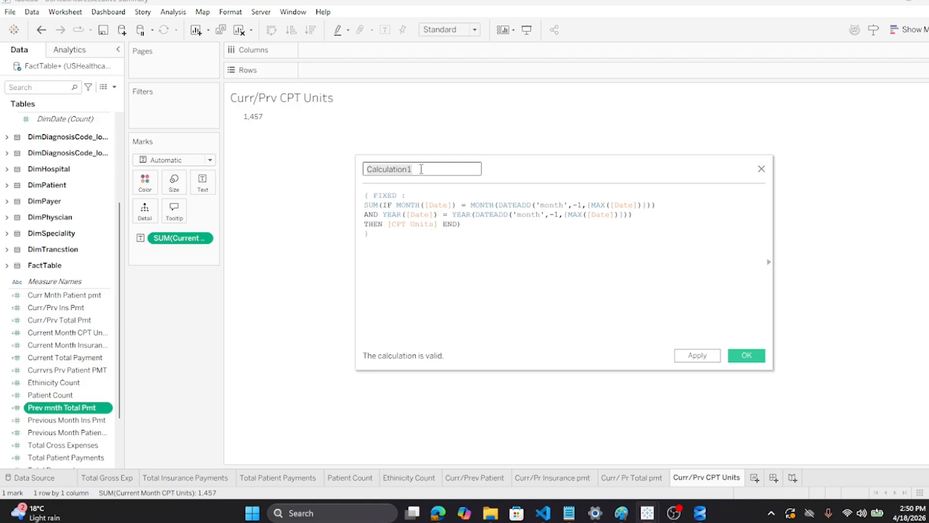
text(Previous Month C)
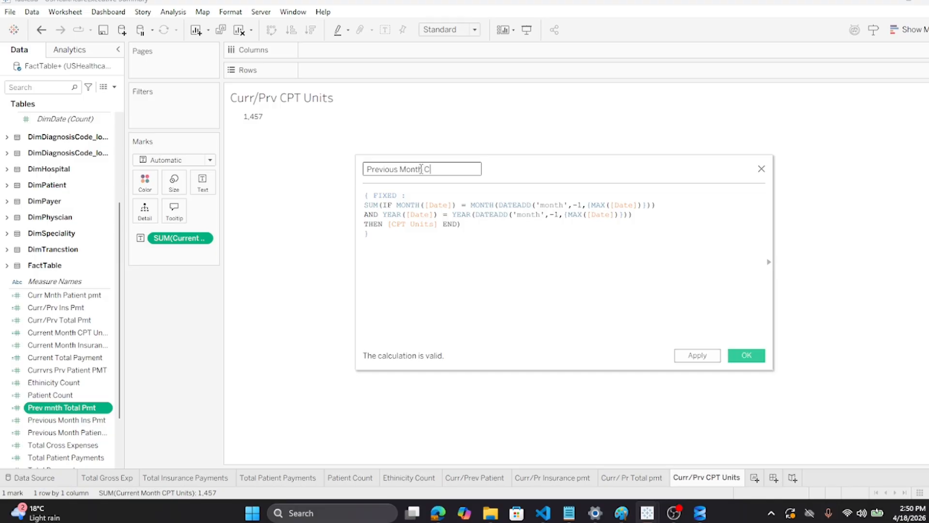
text(PT Units)
click(743, 356)
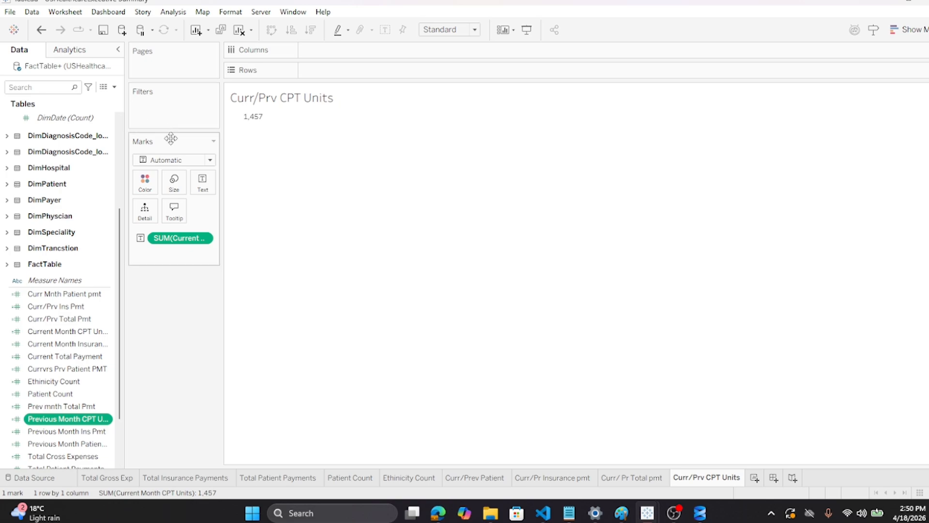
Look through the existing calculated fields, widening the field list to read their full names
scroll(72, 443, down, 3)
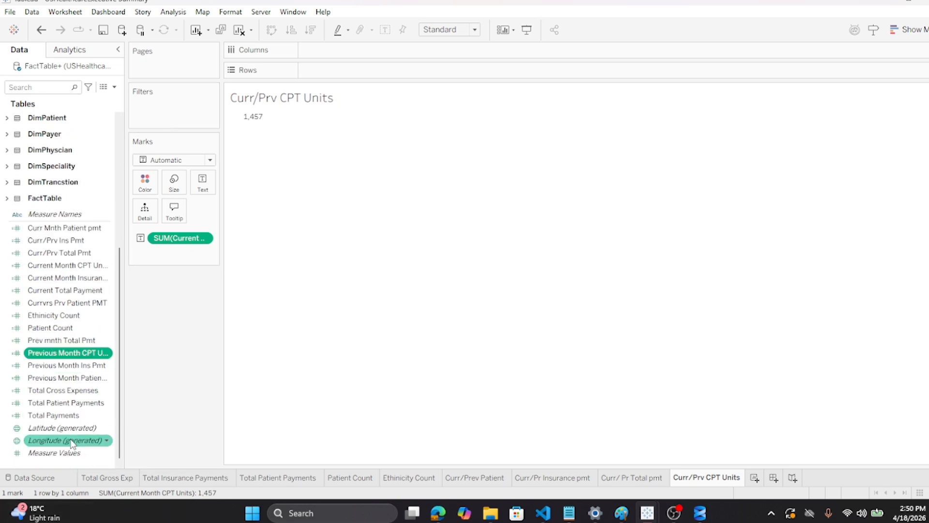
scroll(72, 443, up, 3)
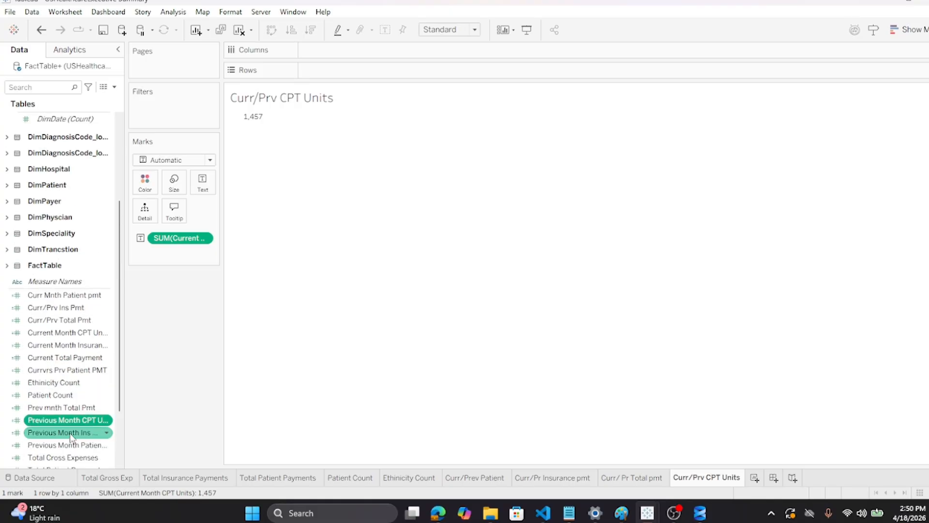
scroll(72, 443, up, 5)
scroll(72, 427, down, 3)
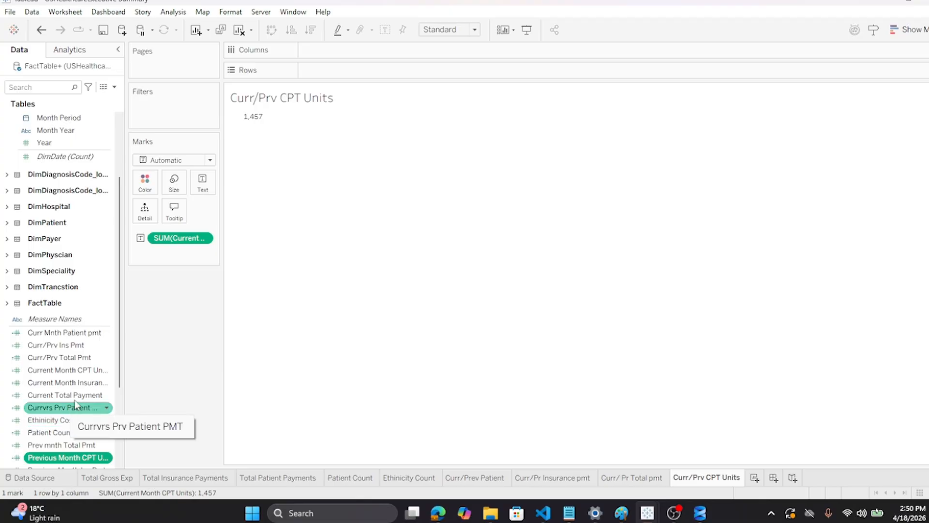
drag(134, 366, 178, 368)
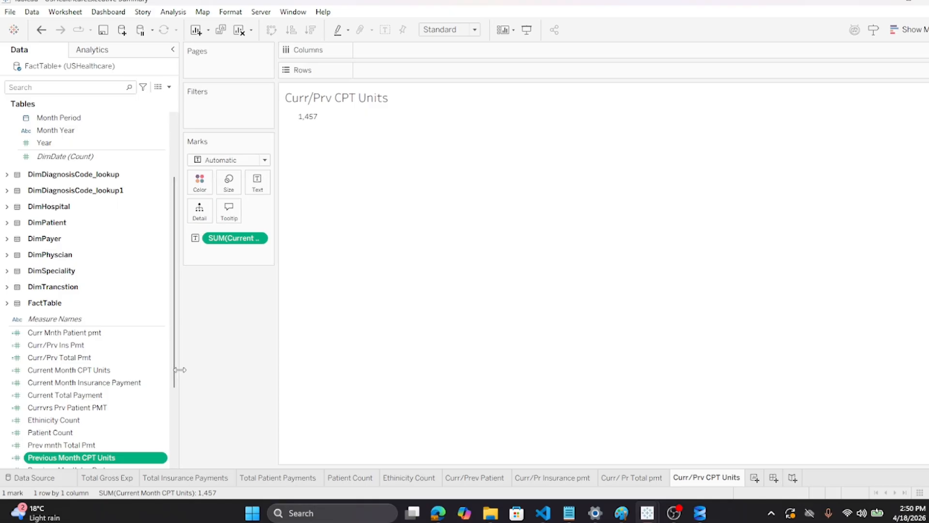
scroll(76, 356, down, 1)
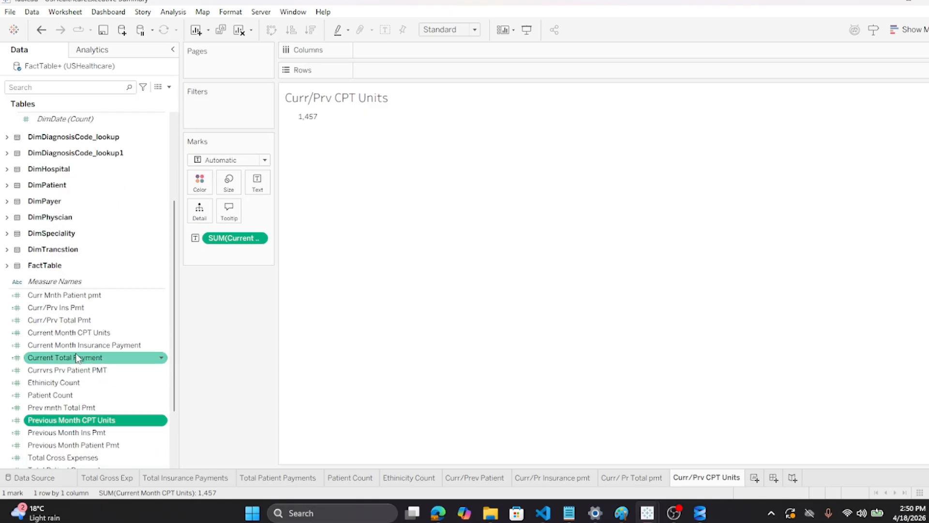
scroll(76, 357, down, 2)
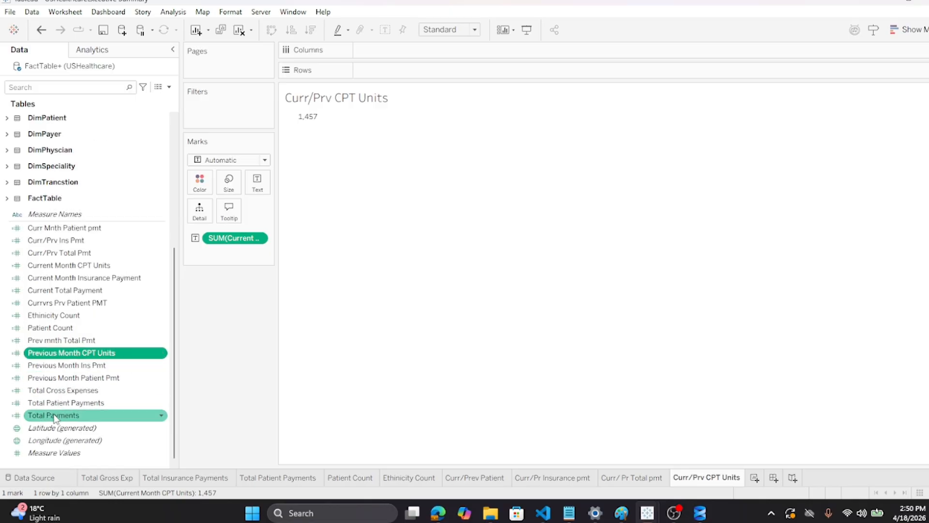
scroll(66, 382, up, 2)
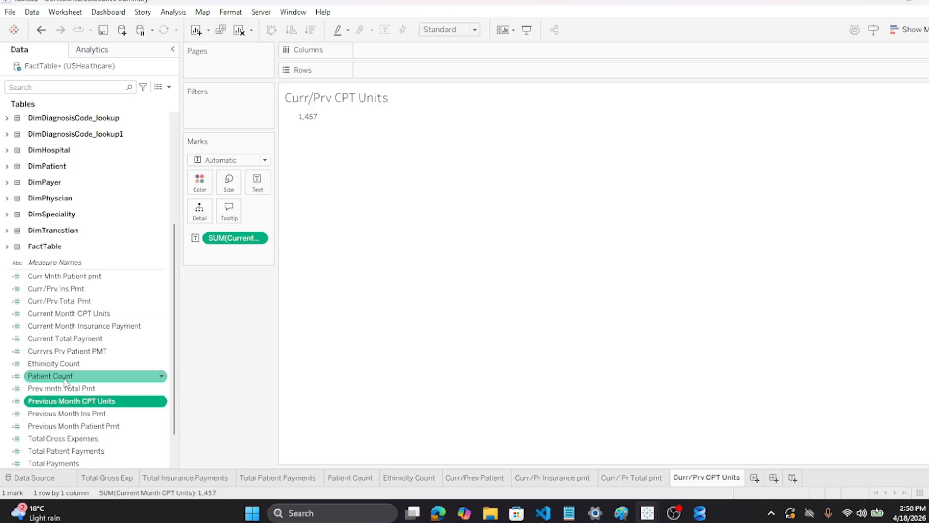
scroll(66, 382, up, 1)
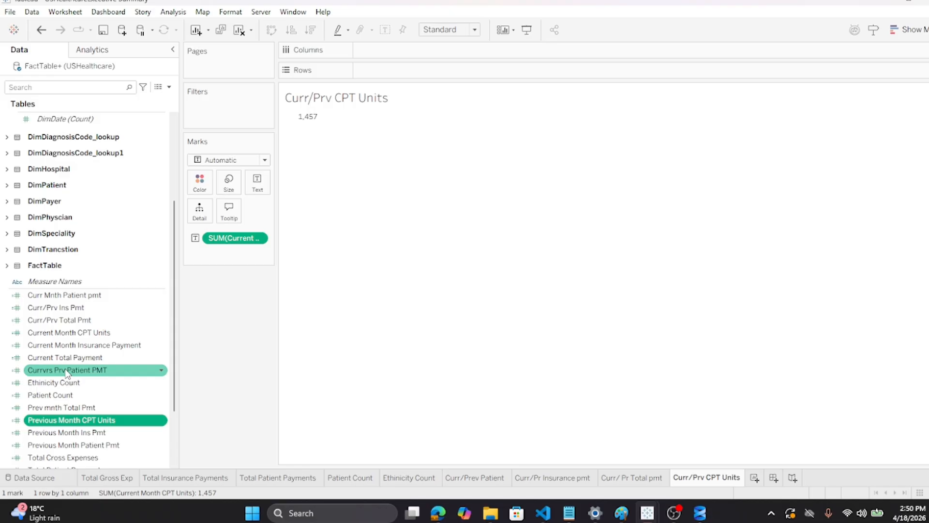
Copy the whole formula of the Curr/Prv Ins Pmt calculated field and close its editor
scroll(67, 372, up, 1)
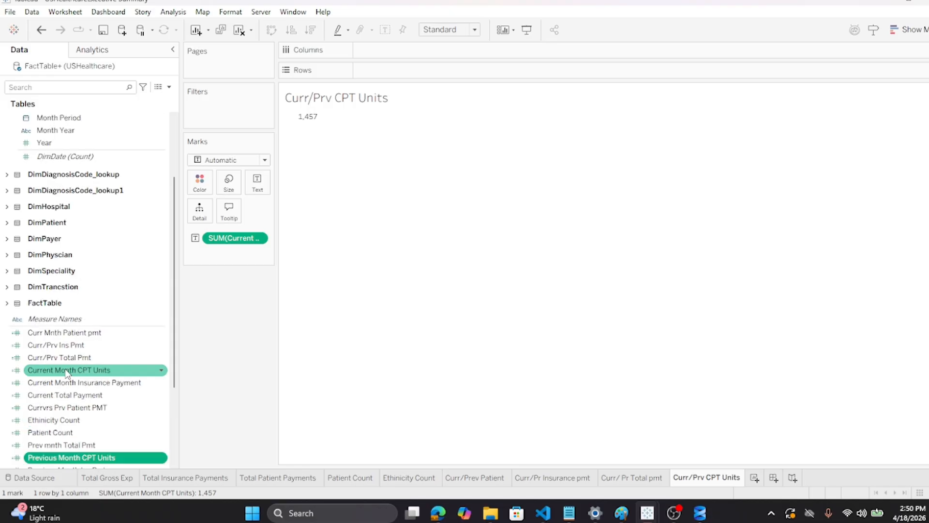
click(73, 345)
right_click(72, 345)
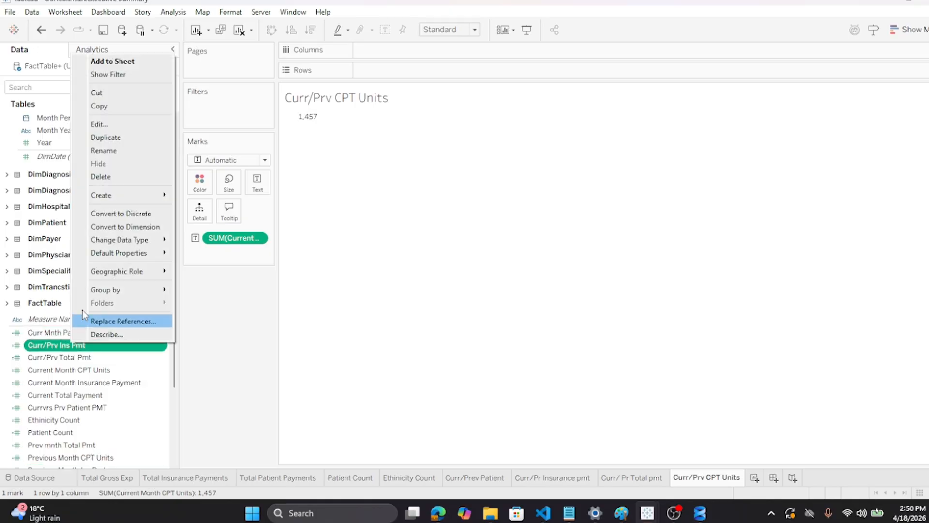
click(99, 124)
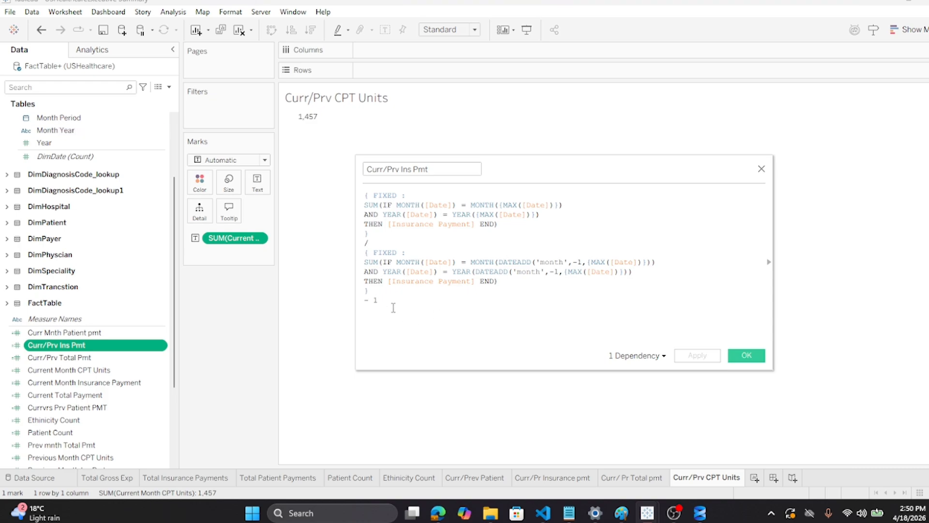
drag(406, 318, 309, 156)
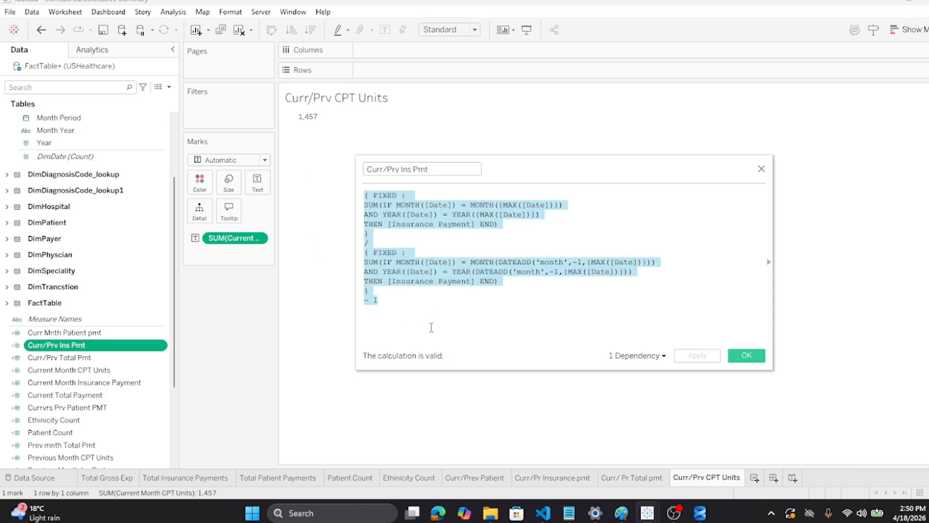
click(745, 356)
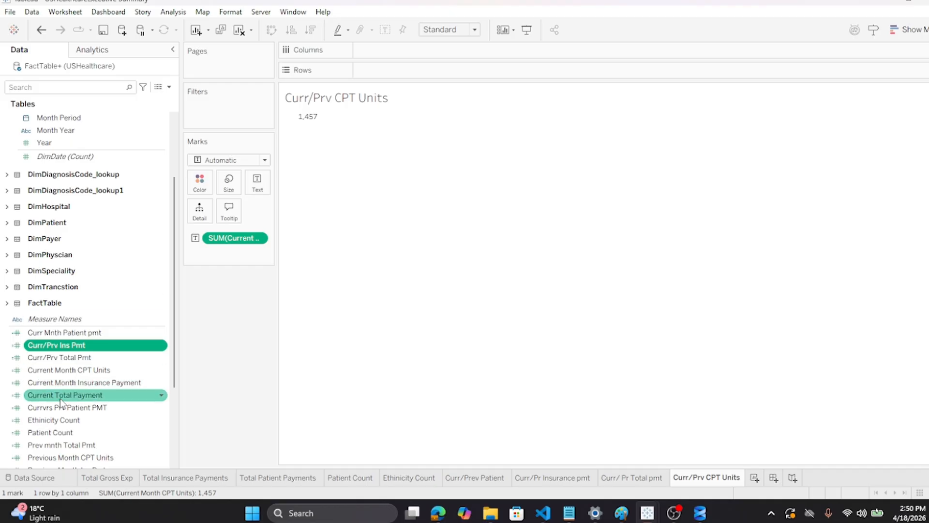
scroll(61, 402, down, 1)
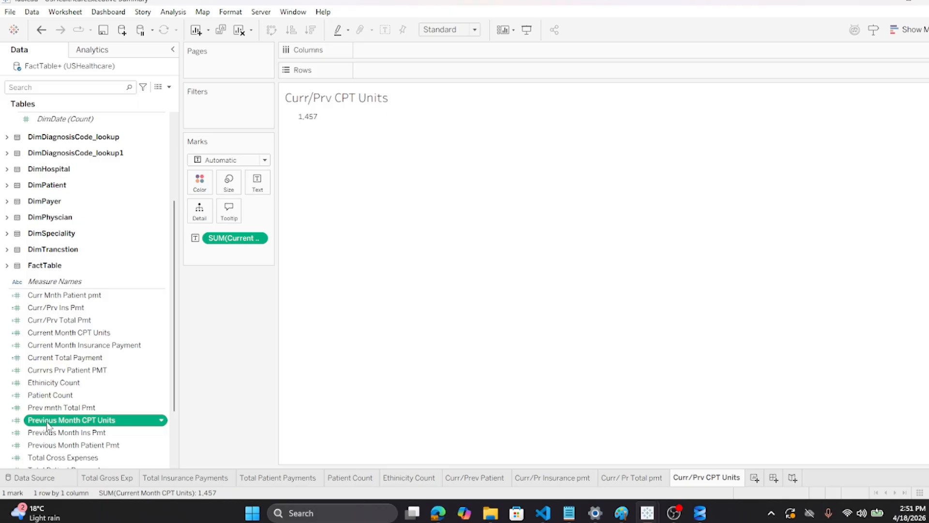
right_click(47, 422)
click(95, 202)
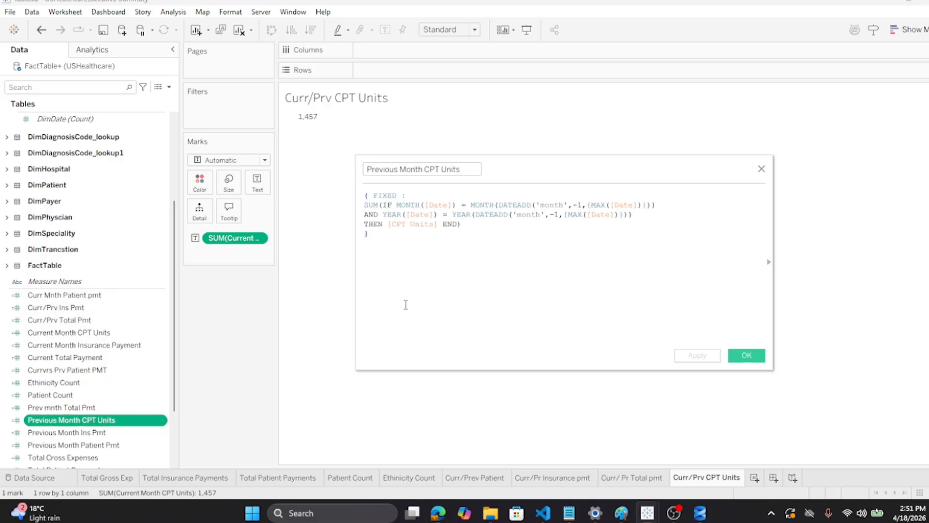
drag(387, 259, 282, 153)
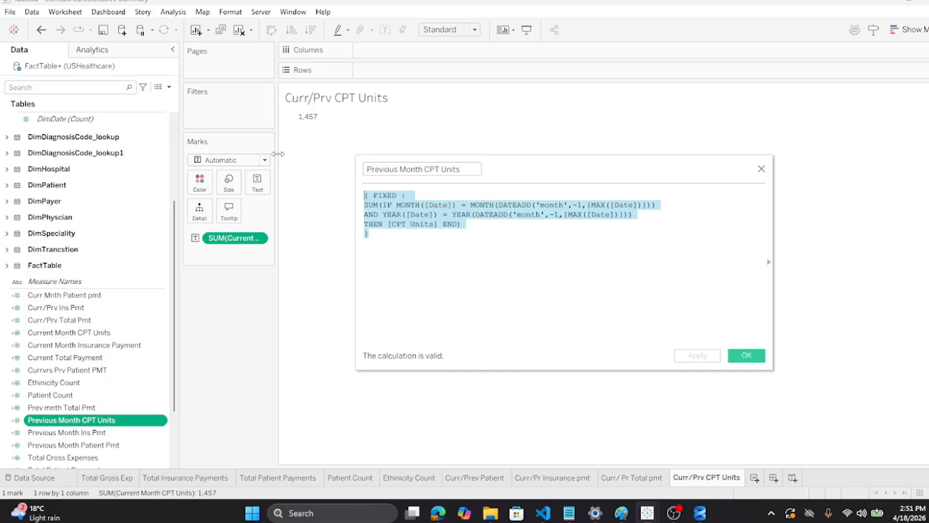
click(742, 356)
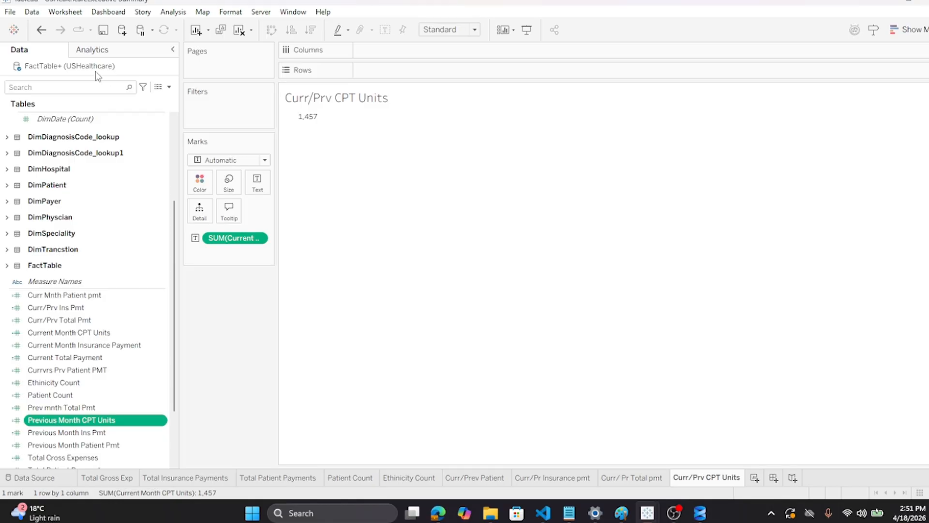
click(173, 12)
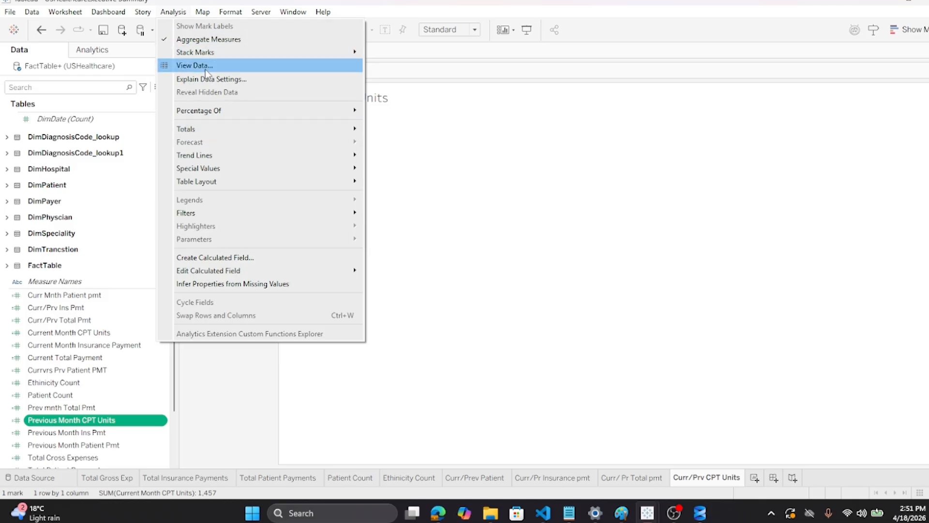
click(200, 261)
right_click(408, 214)
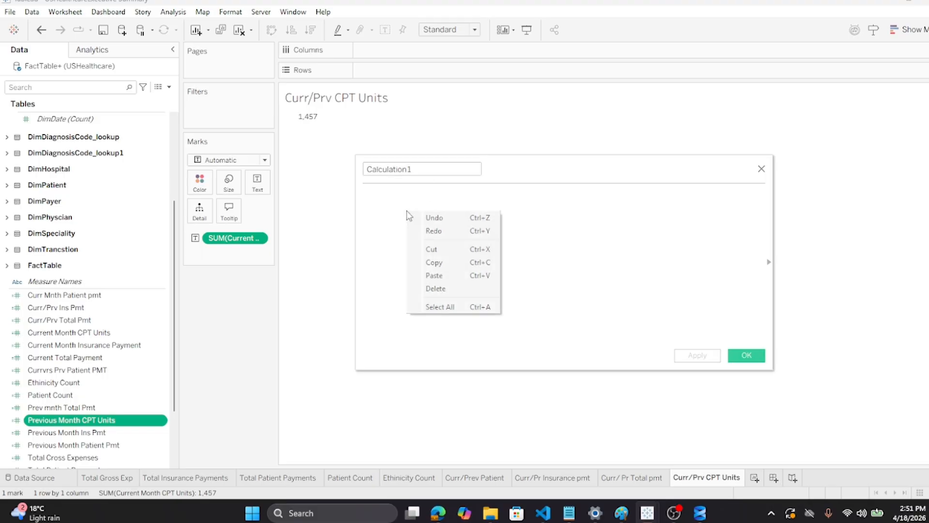
click(432, 275)
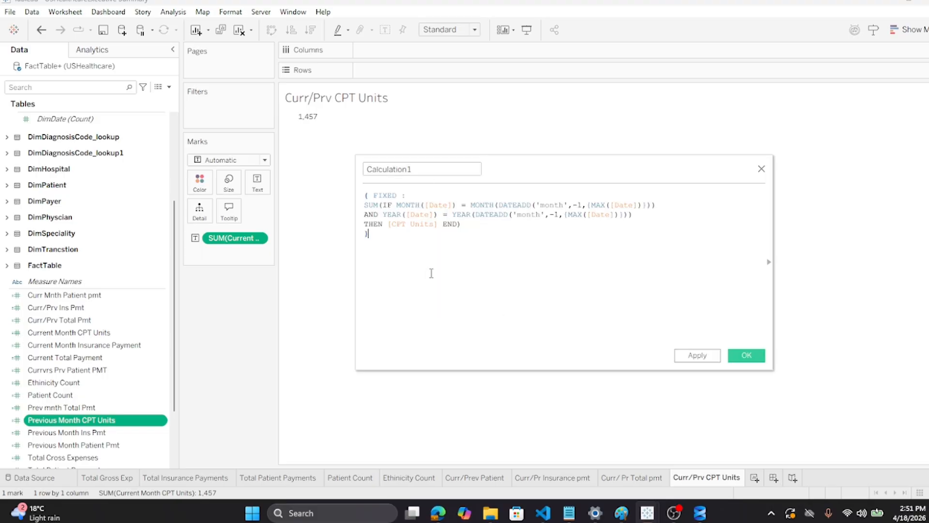
double_click(415, 167)
text(P)
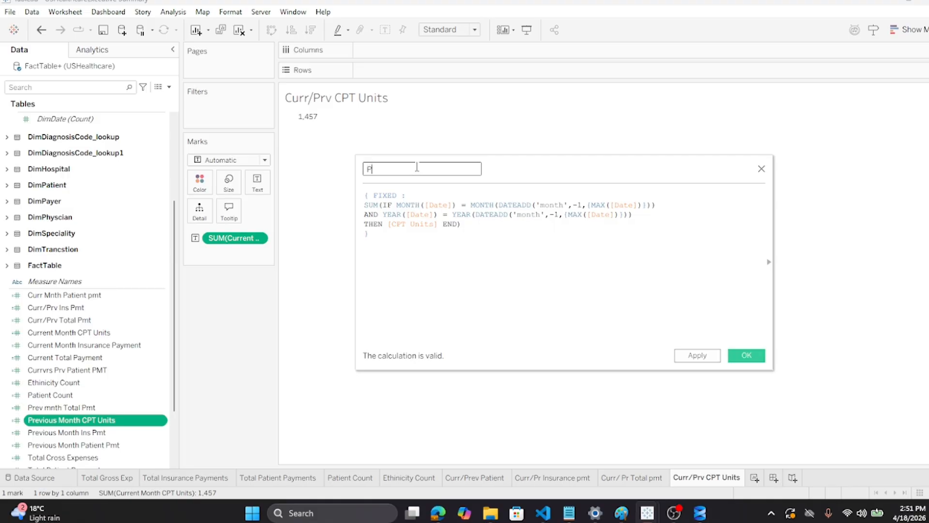
text(revious Month CPT Units)
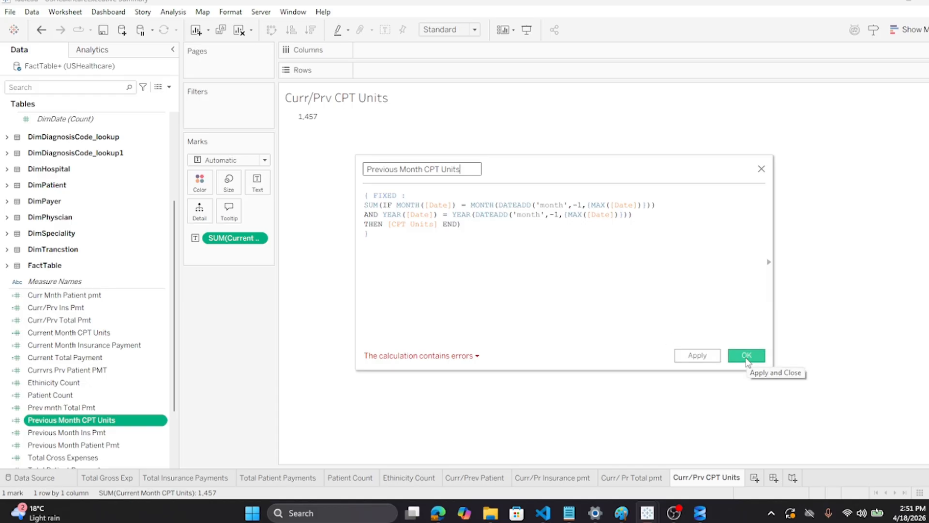
click(762, 170)
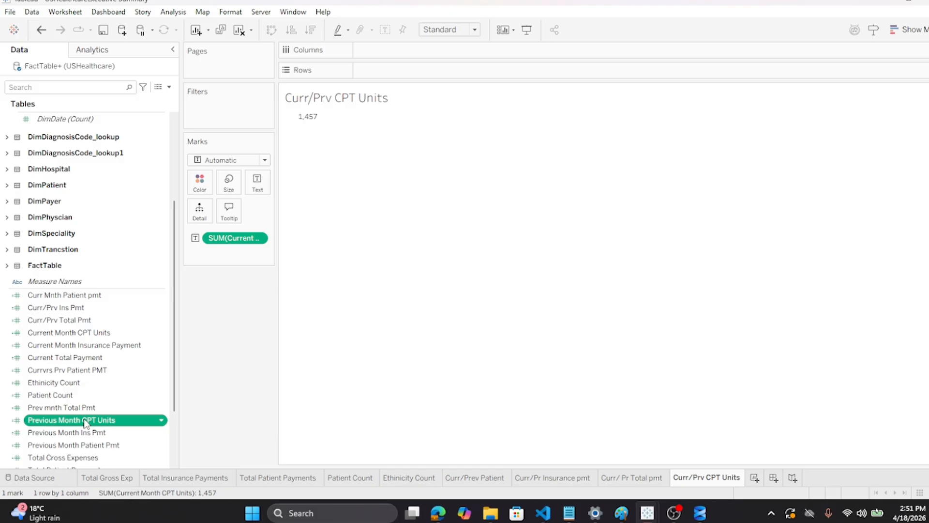
Add the Previous Month CPT Units measure to the text marks of the Curr/Prv CPT Units sheet
drag(85, 422, 255, 182)
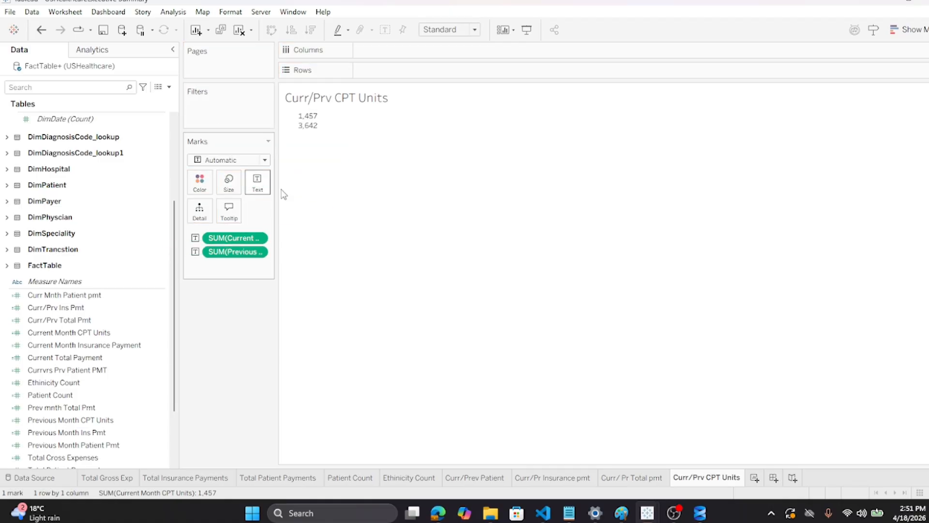
click(109, 398)
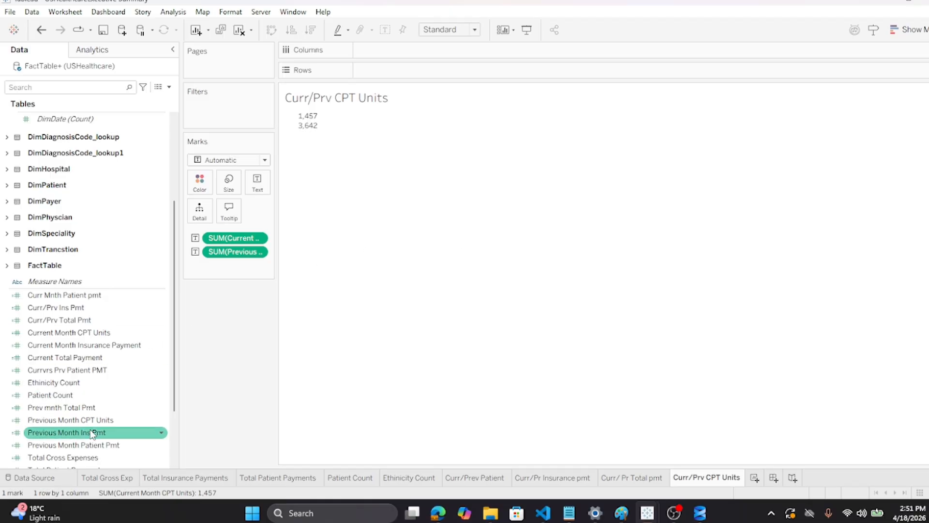
Copy the entire formula of the Curr/Prv Total Pmt calculated field and close its editor
right_click(53, 323)
click(74, 103)
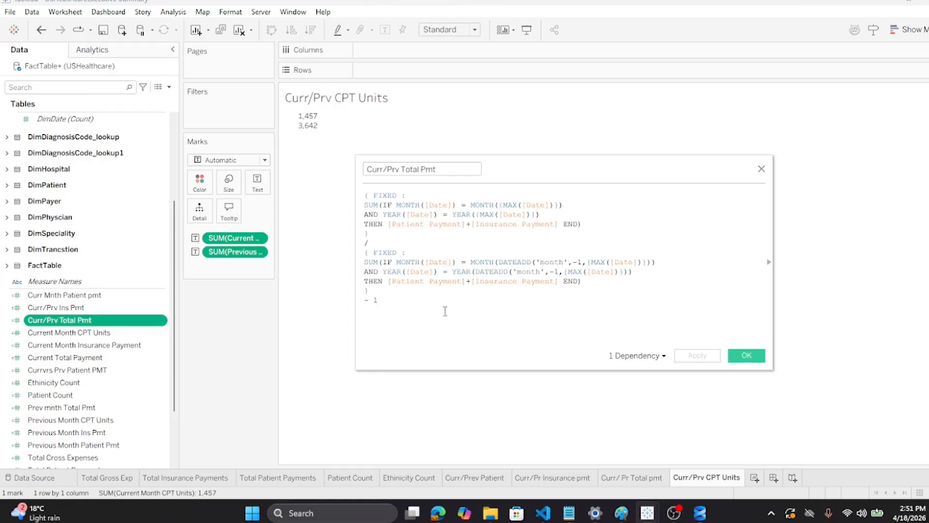
drag(378, 301, 363, 234)
drag(297, 183, 272, 120)
key(ctrl+c)
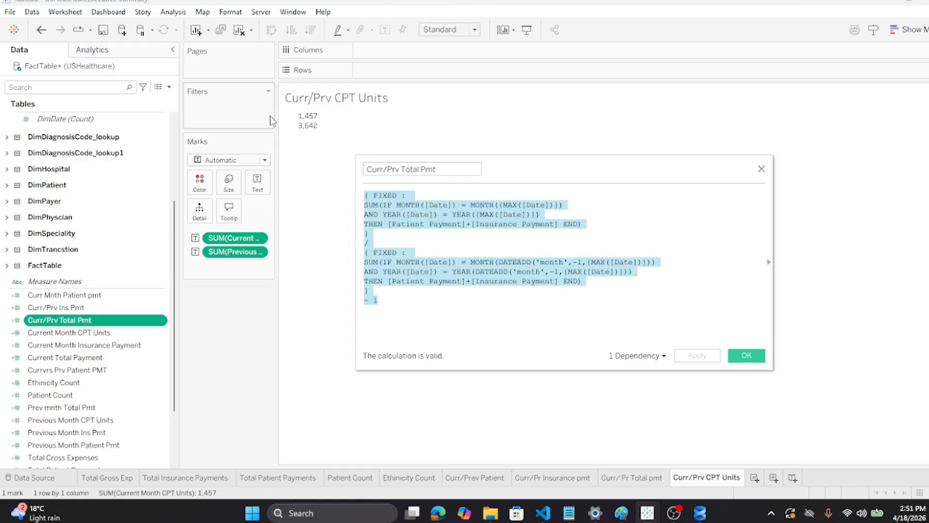
click(746, 355)
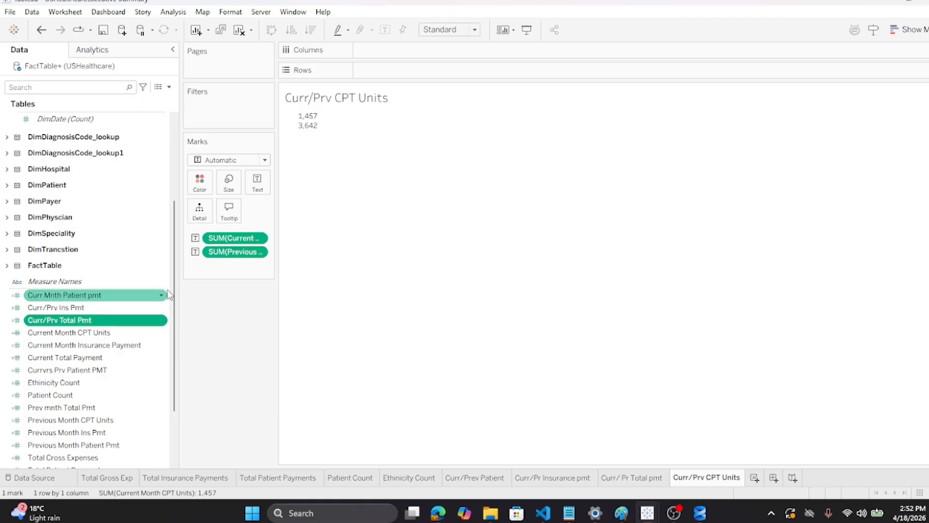
Create a new calculated field and paste the copied Curr/Prv Total Pmt formula into it
click(173, 12)
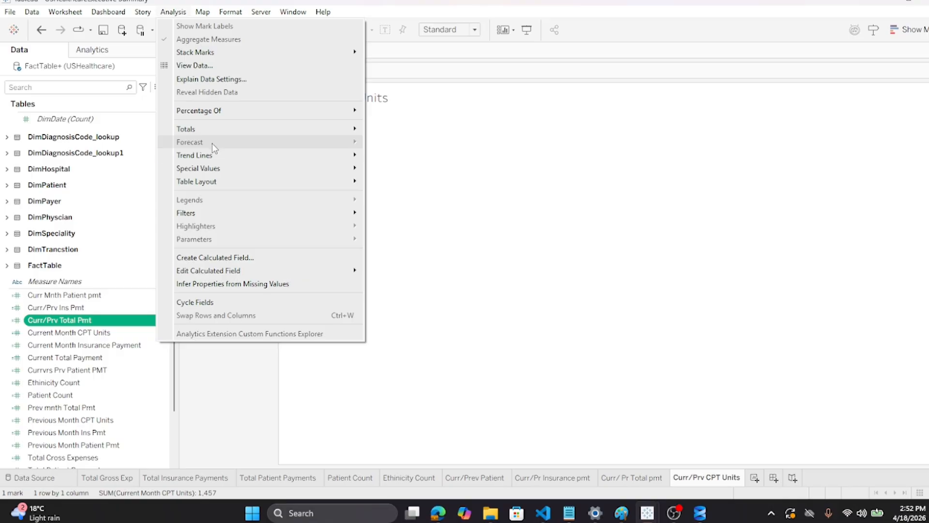
click(213, 258)
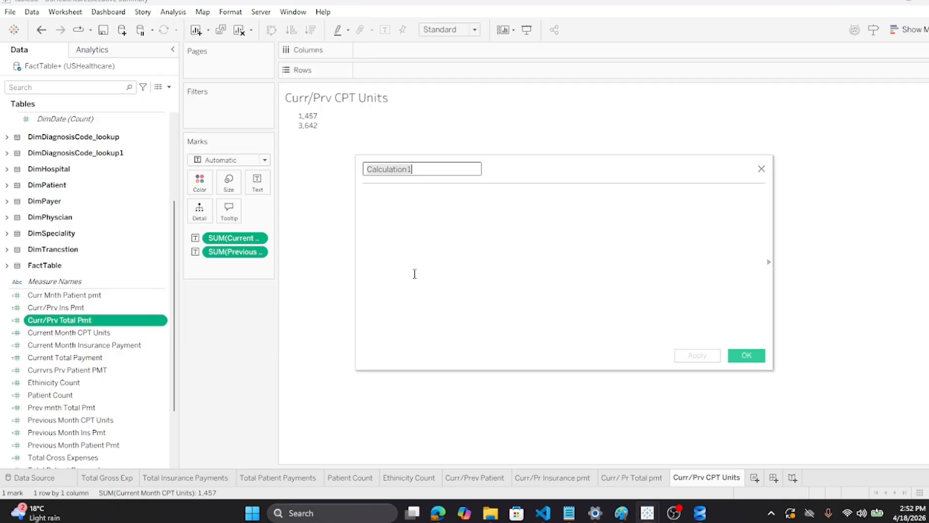
right_click(401, 192)
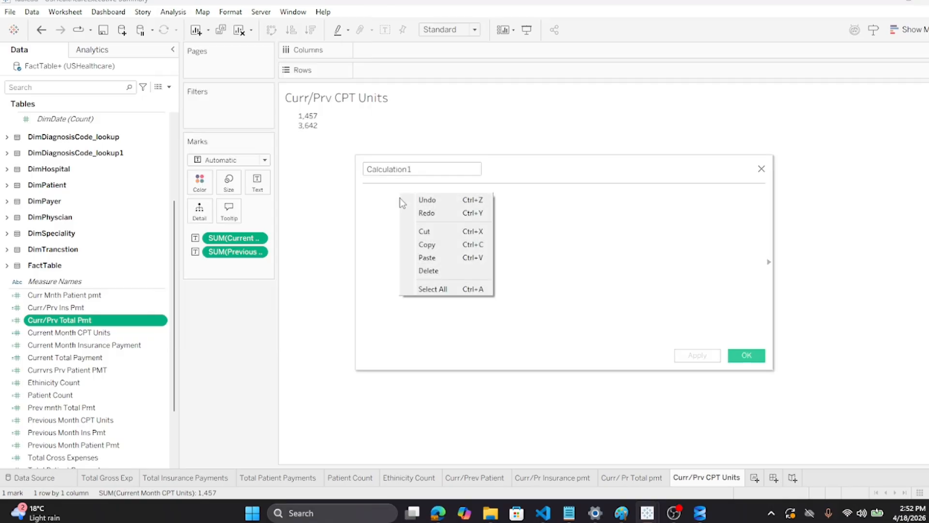
click(427, 257)
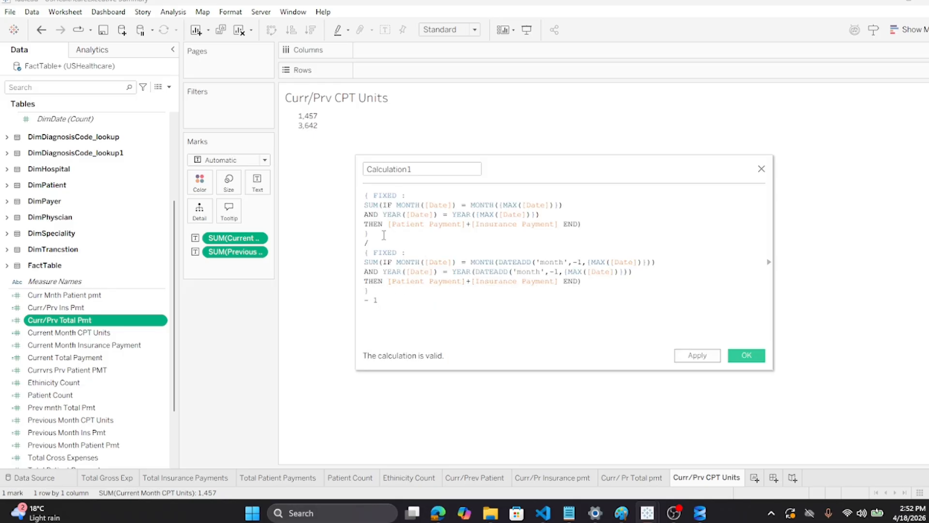
Replace [Patient Payment]+[Insurance Payment] with [CPT Units] in both the current-month and previous-month parts of the formula
drag(389, 225, 560, 228)
text(CPT)
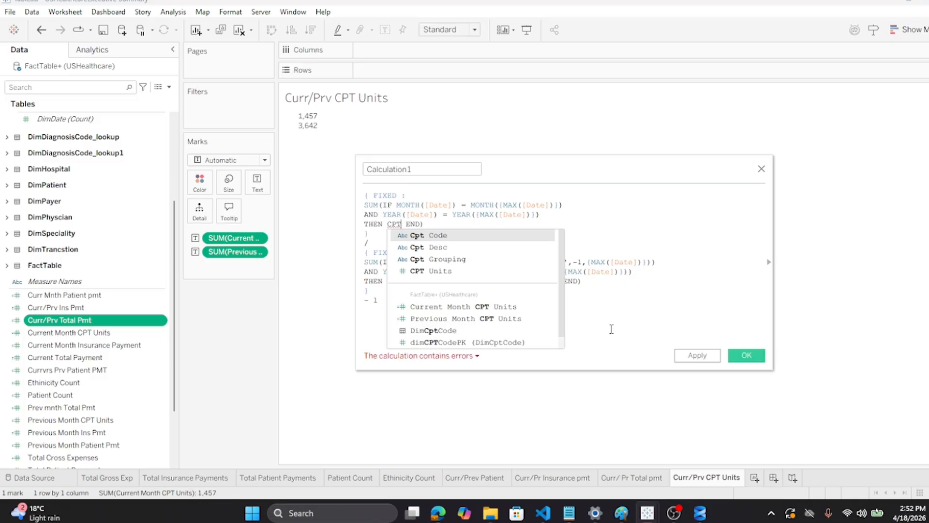
click(435, 271)
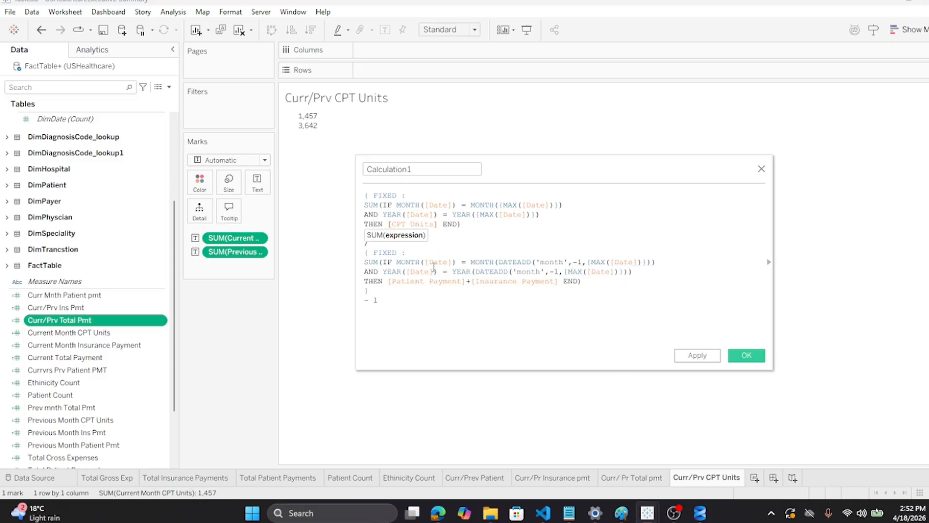
drag(388, 281, 559, 284)
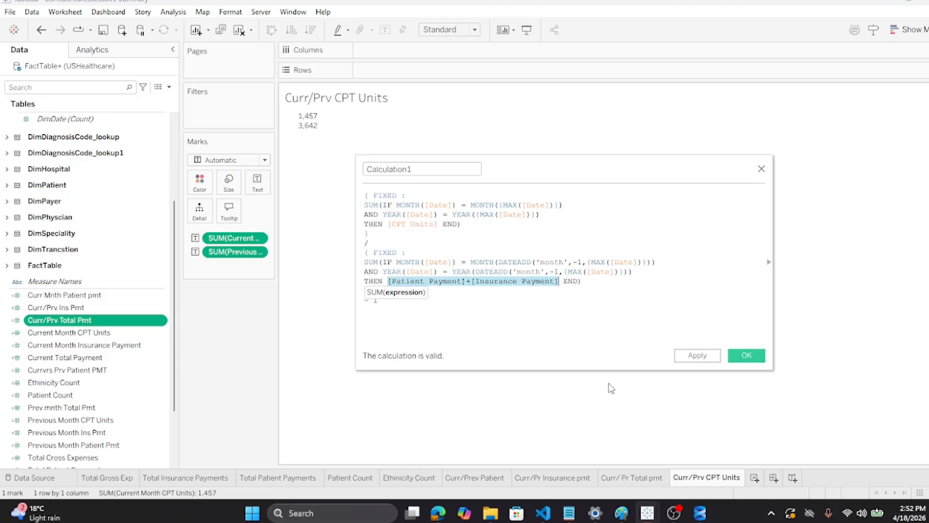
text(CPT)
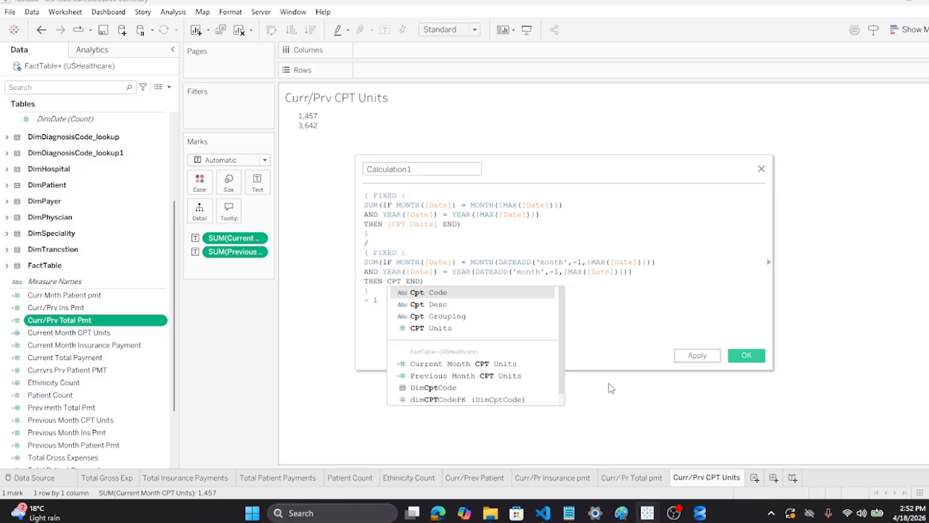
click(442, 333)
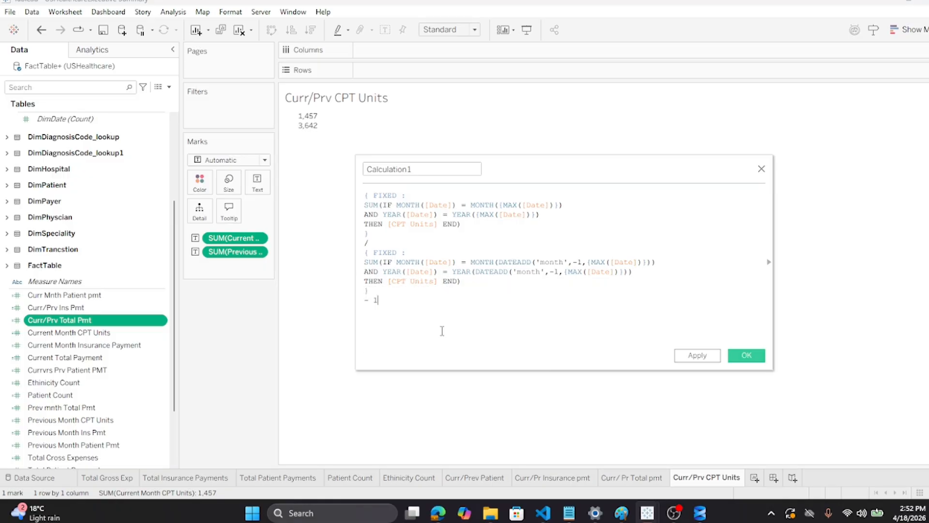
Name the calculated field Curr/Prv Cptunits and save it
double_click(427, 168)
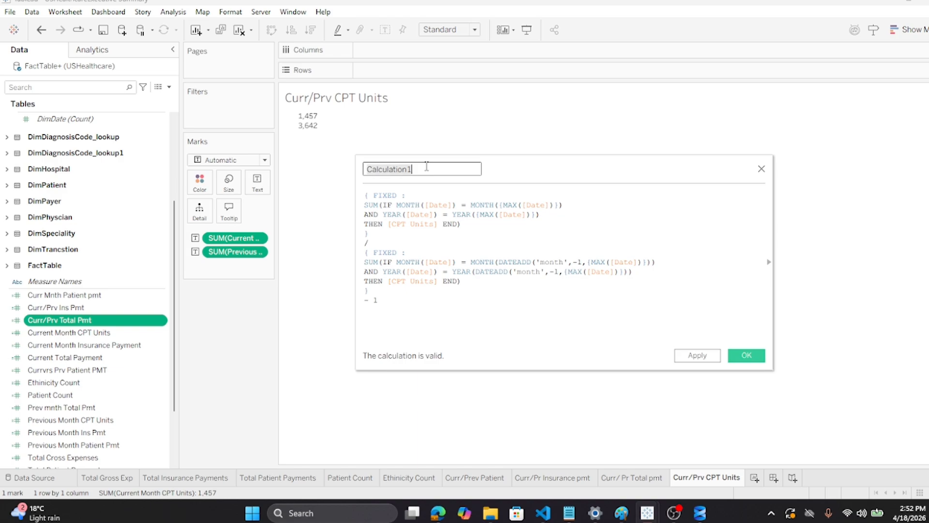
text(Currvs)
key(BackSpace)
text(Prv Cptunits)
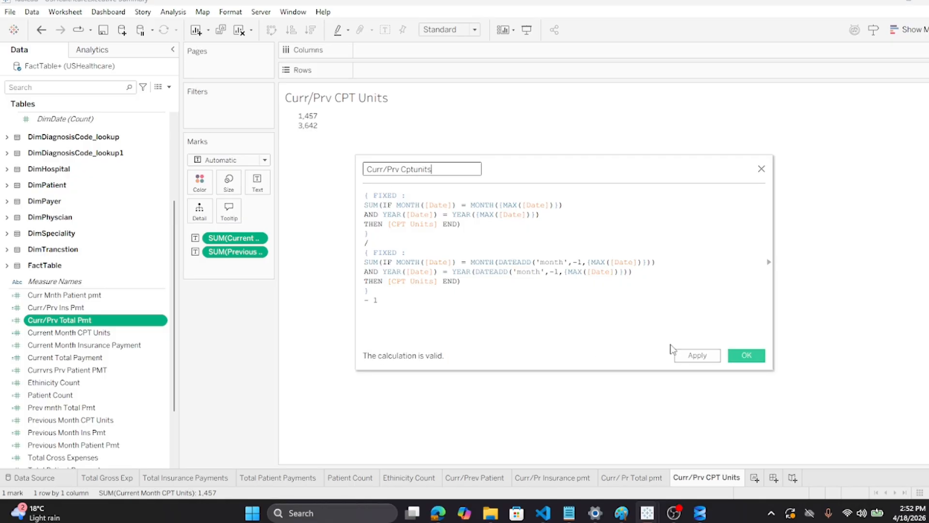
click(746, 355)
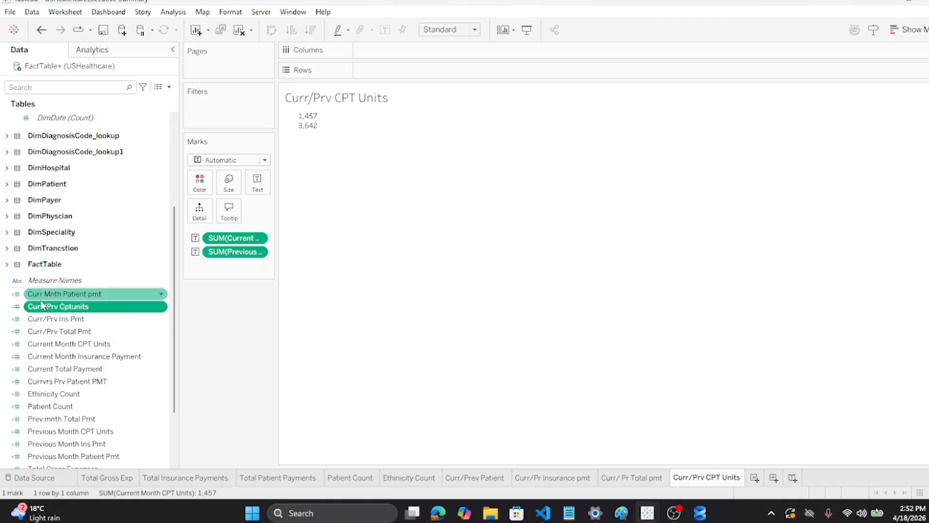
Add the Curr/Prv Cptunits measure to the text marks and format its numbers as a percentage with 2 decimal places
drag(42, 306, 259, 190)
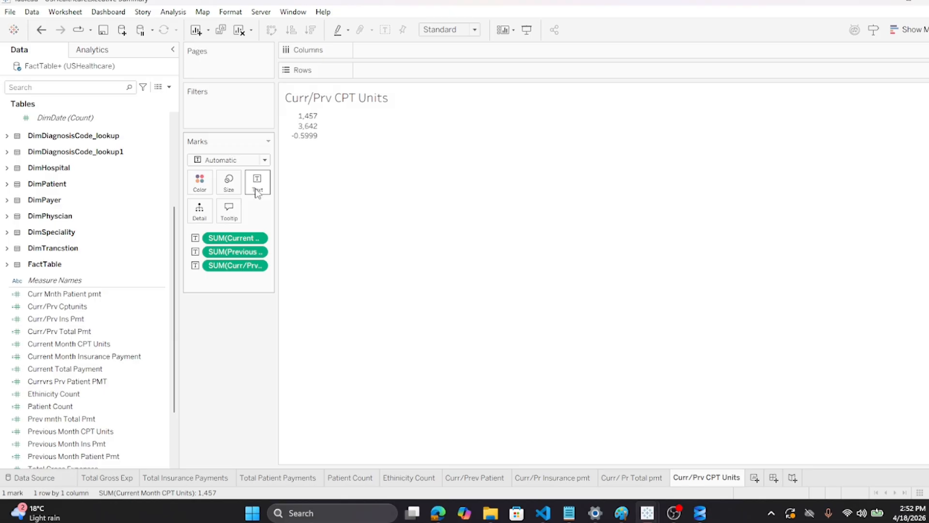
right_click(240, 265)
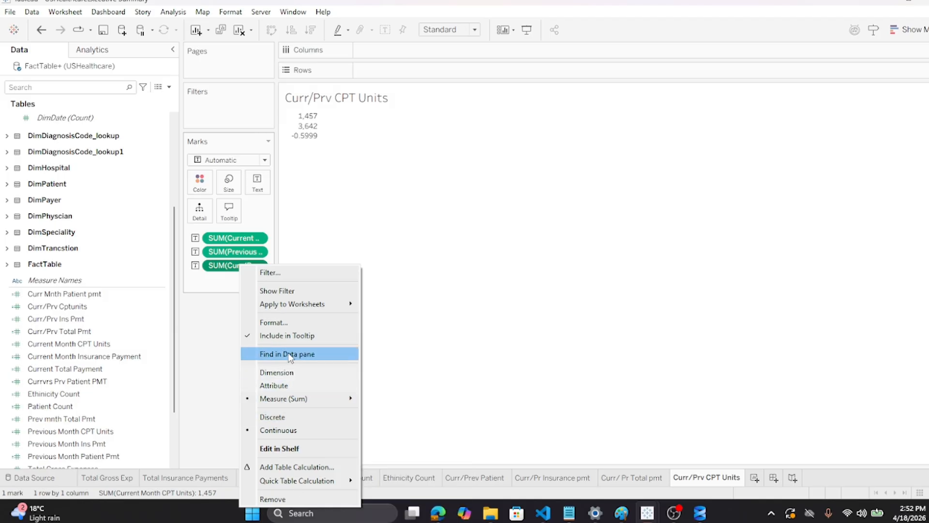
click(289, 322)
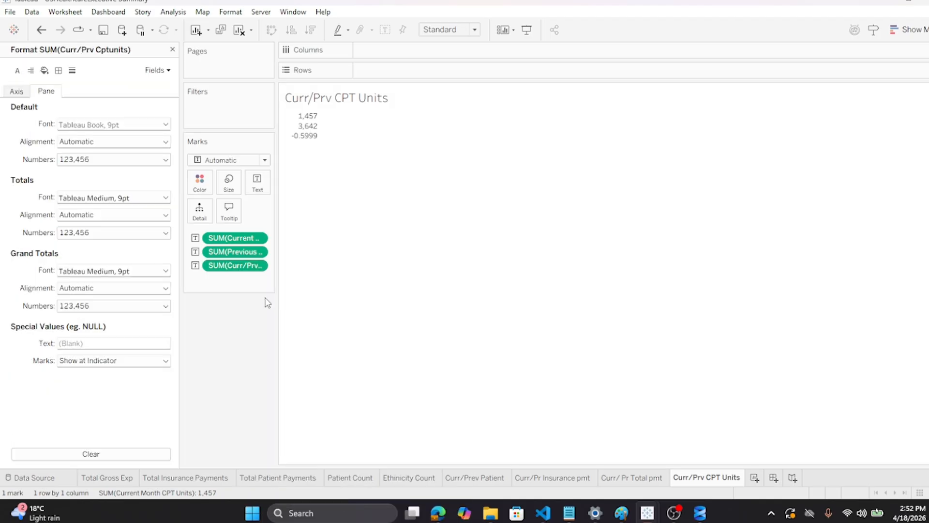
click(166, 161)
click(116, 233)
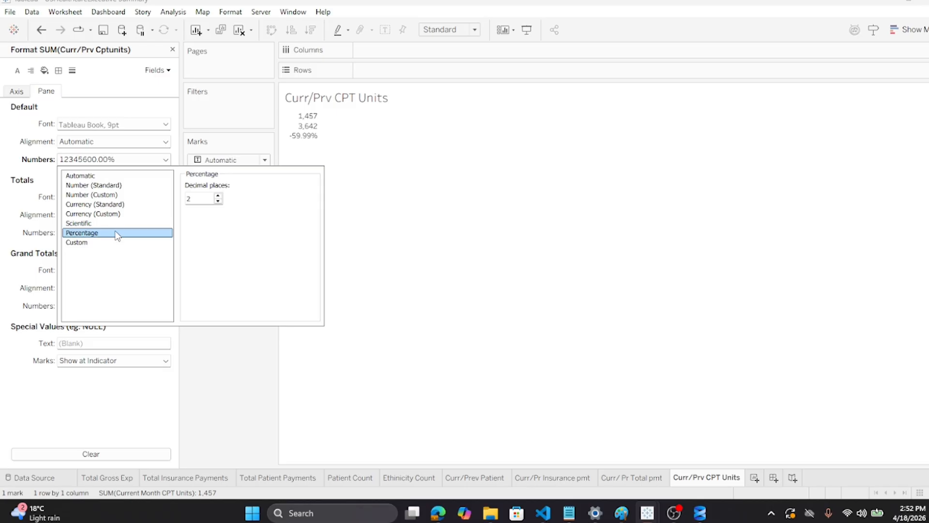
click(417, 270)
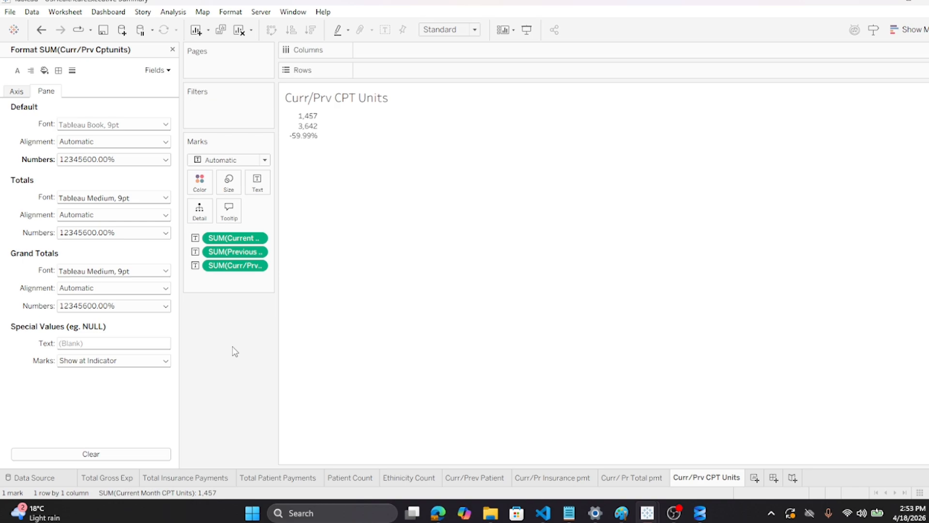
Hide the title of the Curr/Prv CPT Units sheet
right_click(366, 103)
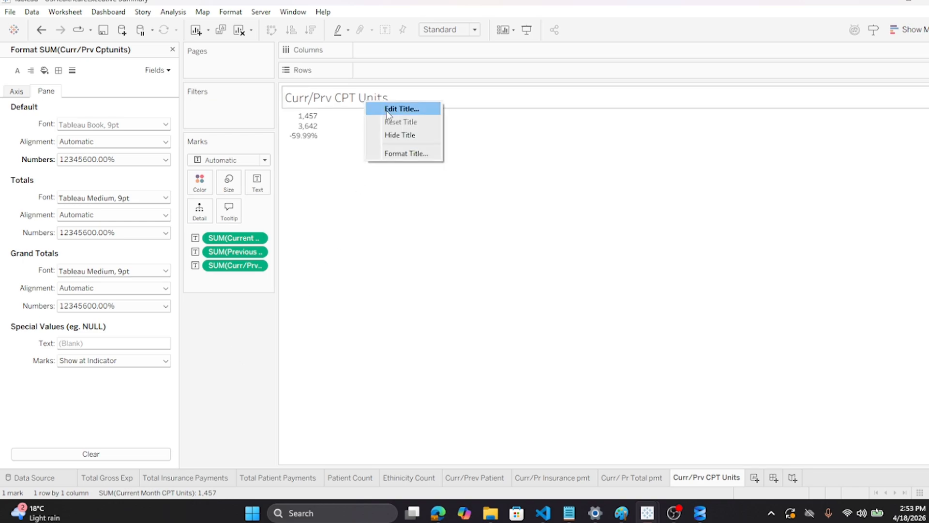
click(395, 135)
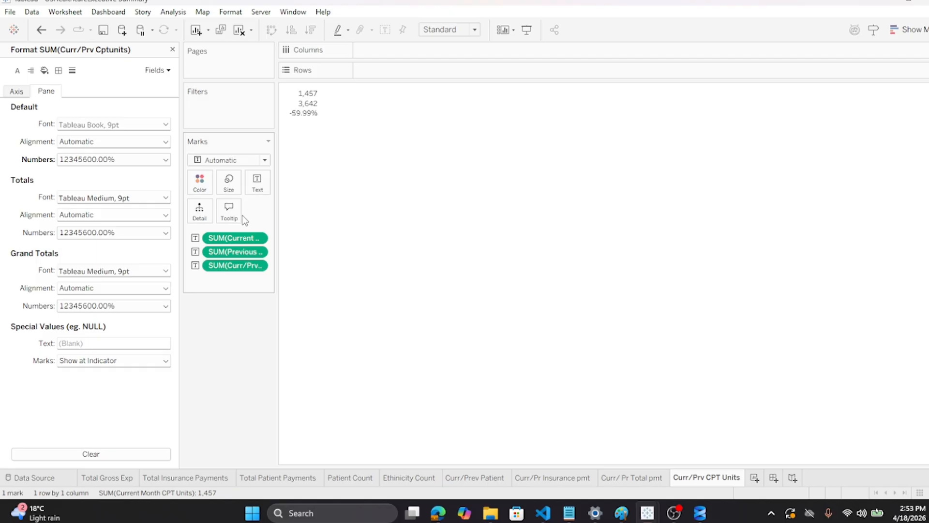
Edit the text label and prefix the current month CPT units line with "Current:"
click(257, 187)
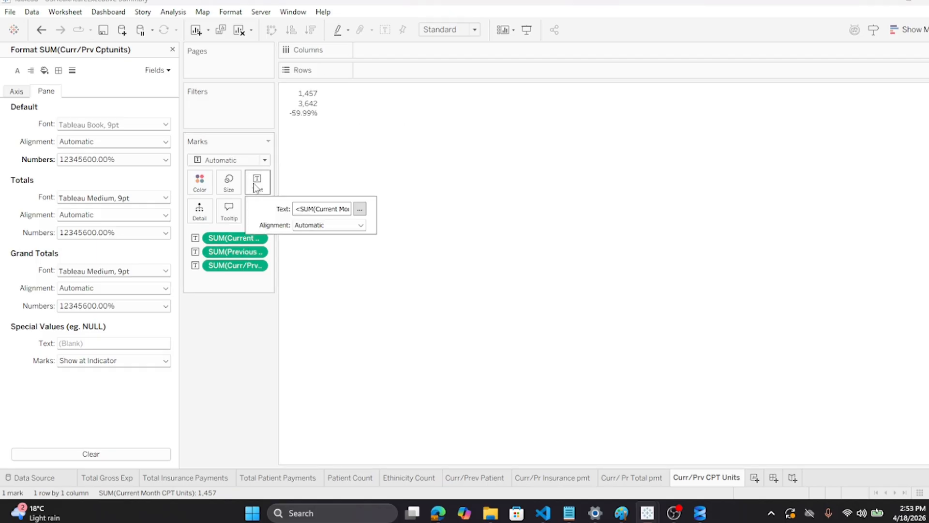
click(360, 209)
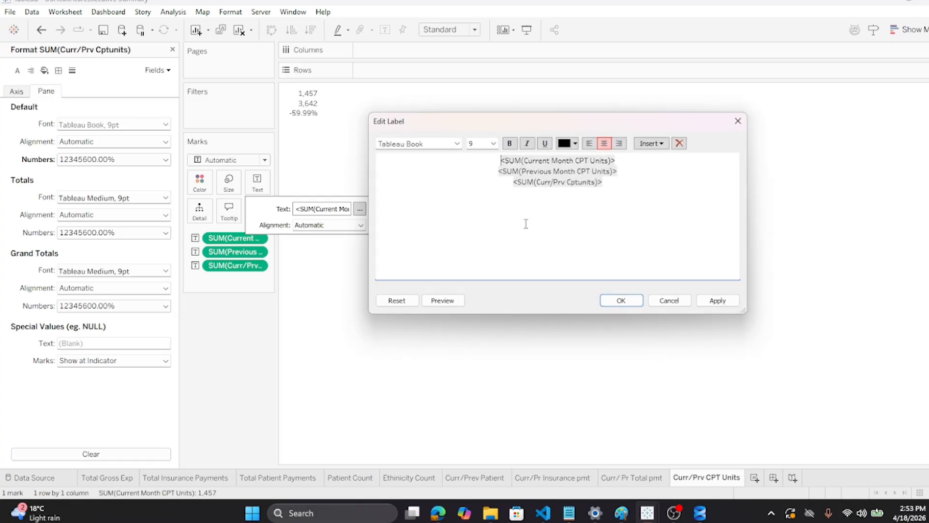
text(Curr)
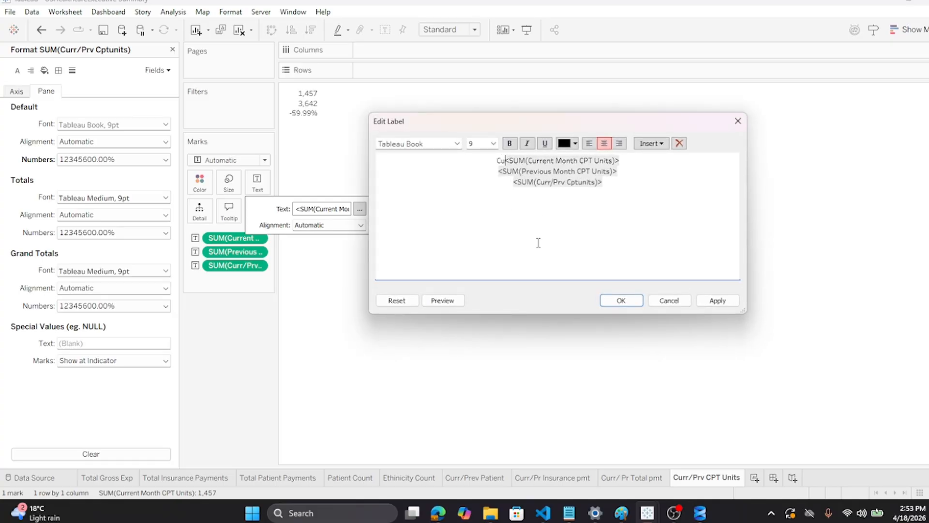
text(en)
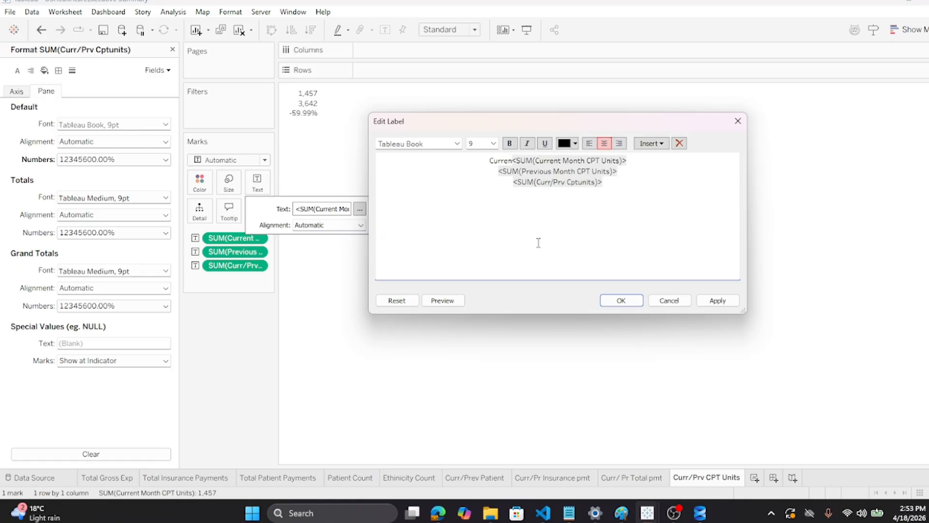
text(t:)
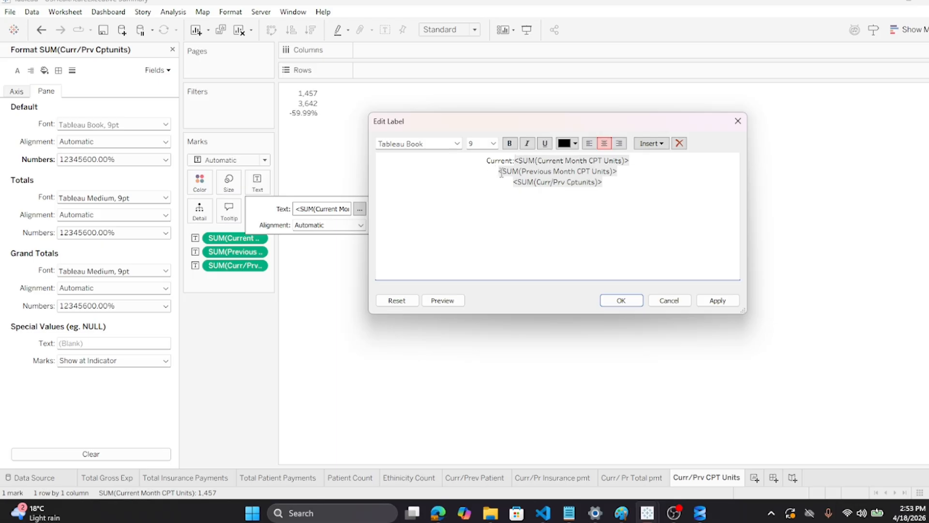
Prefix the previous month CPT units line of the label with "Goal:"
text(Previous)
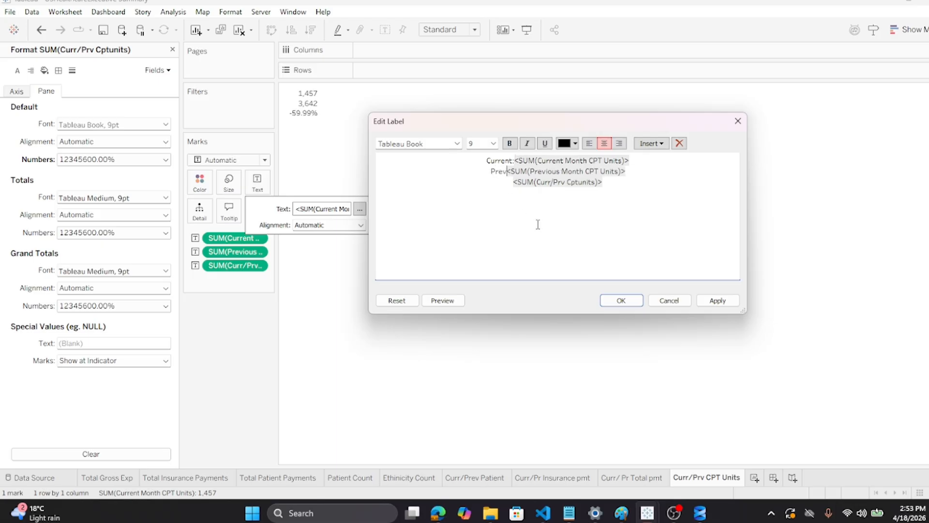
key(BackSpace)
key(BackSpace)
key(BackSpace)
key(BackSpace)
key(BackSpace)
key(BackSpace)
key(BackSpace)
key(BackSpace)
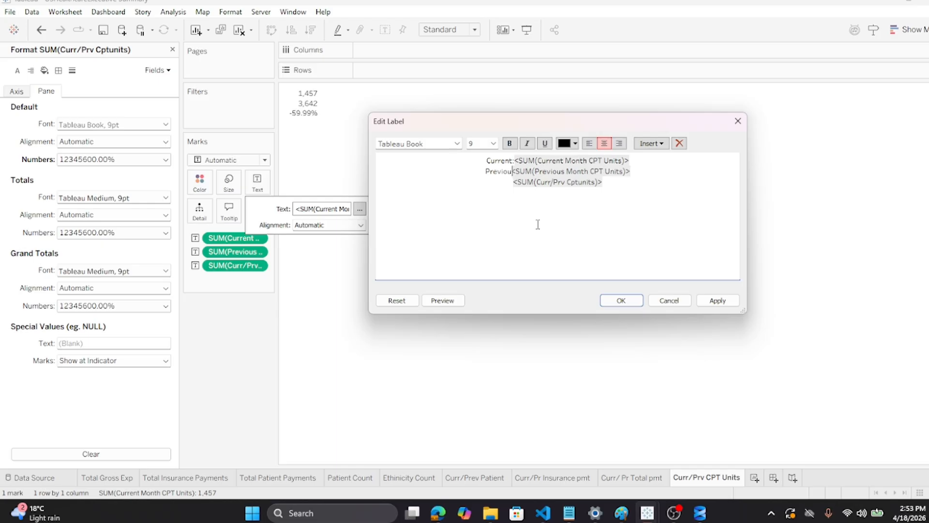
text(Goal:)
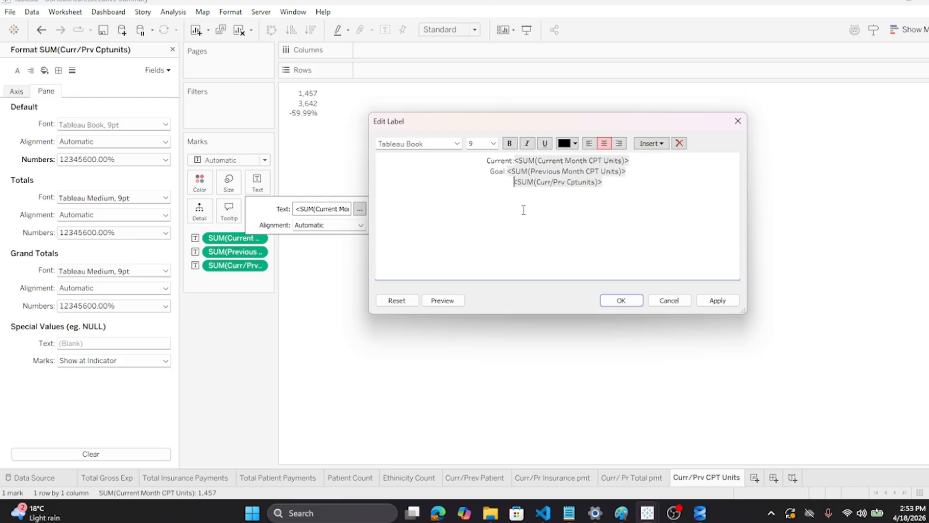
Prefix the Curr/Prv Cptunits line with "Change:", accept the label and save the workbook
text(Change:)
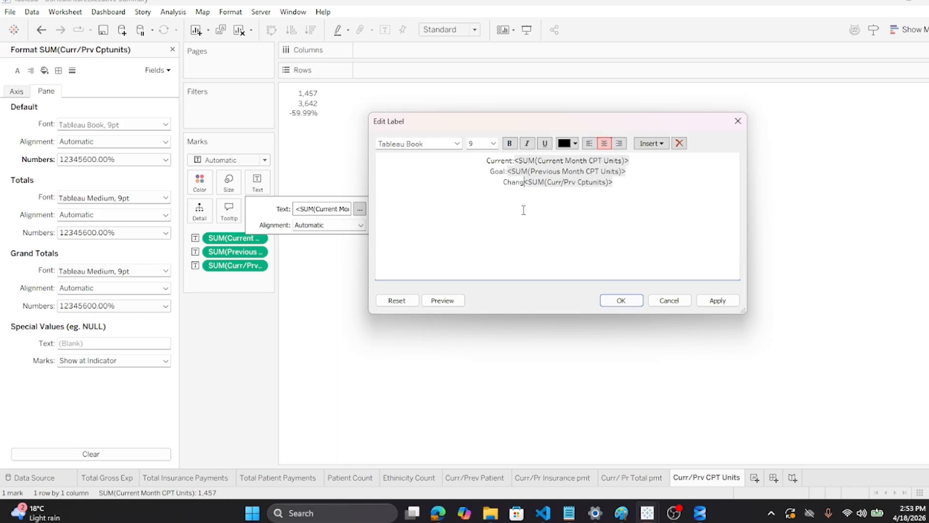
click(621, 300)
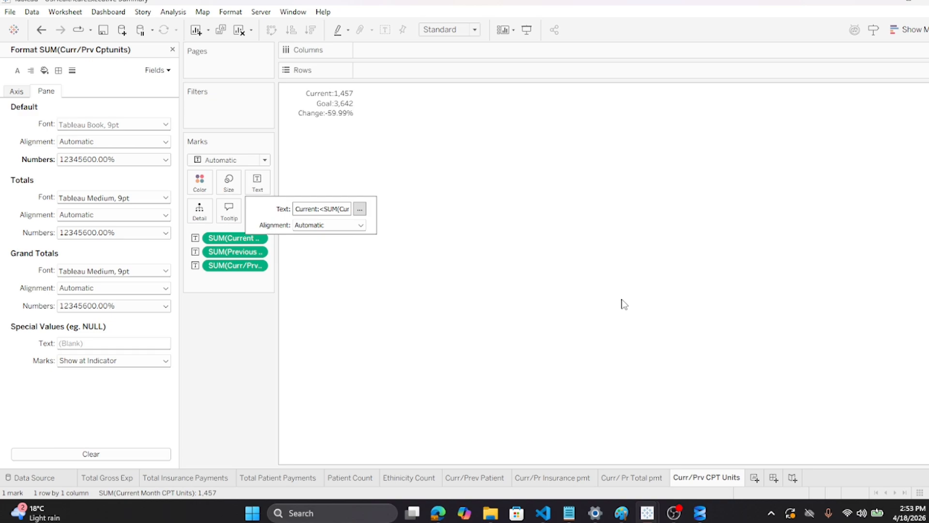
click(625, 304)
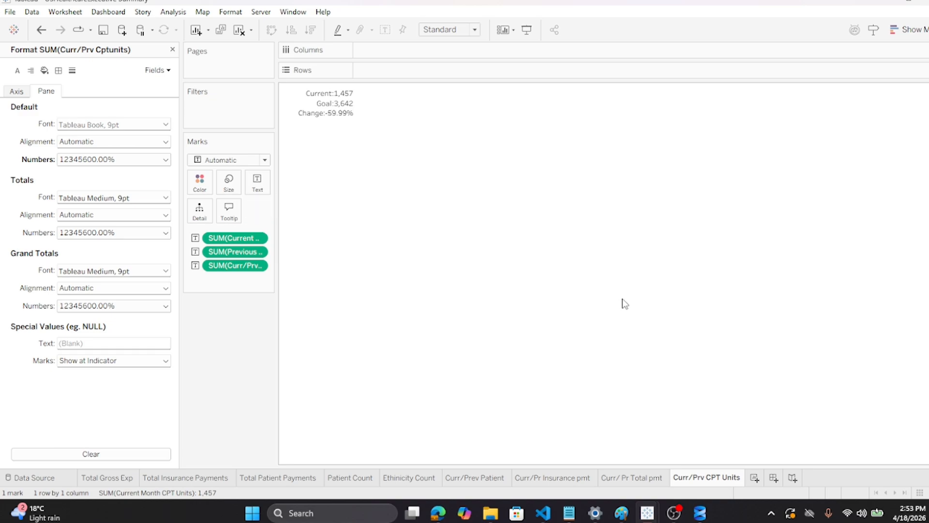
click(9, 11)
click(43, 73)
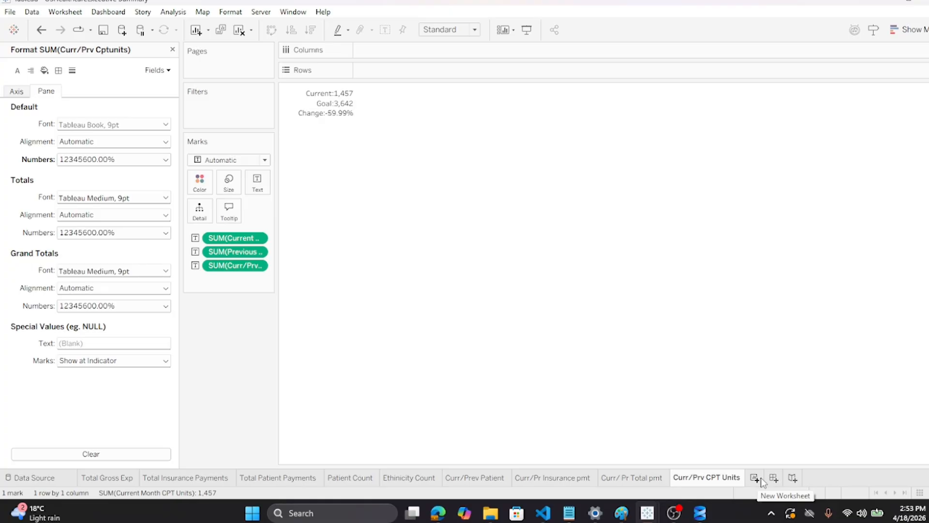
Create a new dashboard and name it Executive Summary
click(776, 477)
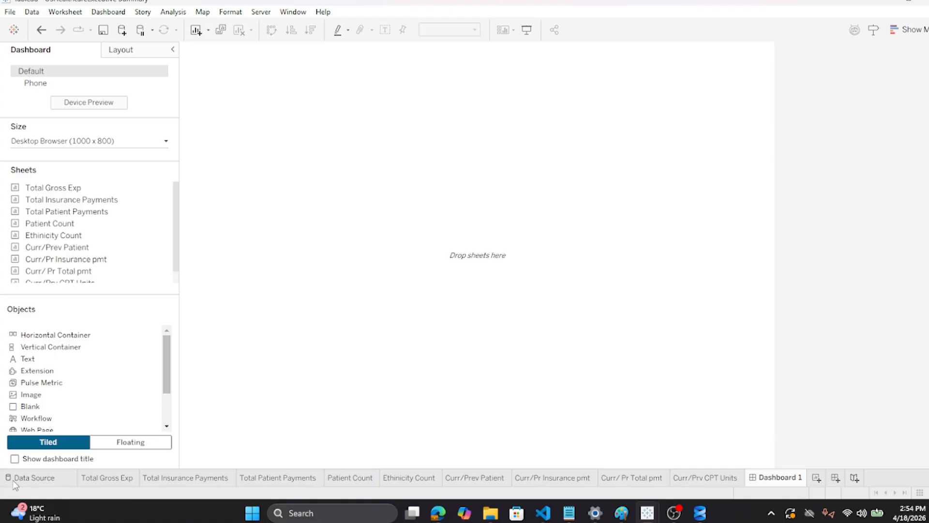
double_click(763, 477)
text(Executive Summar)
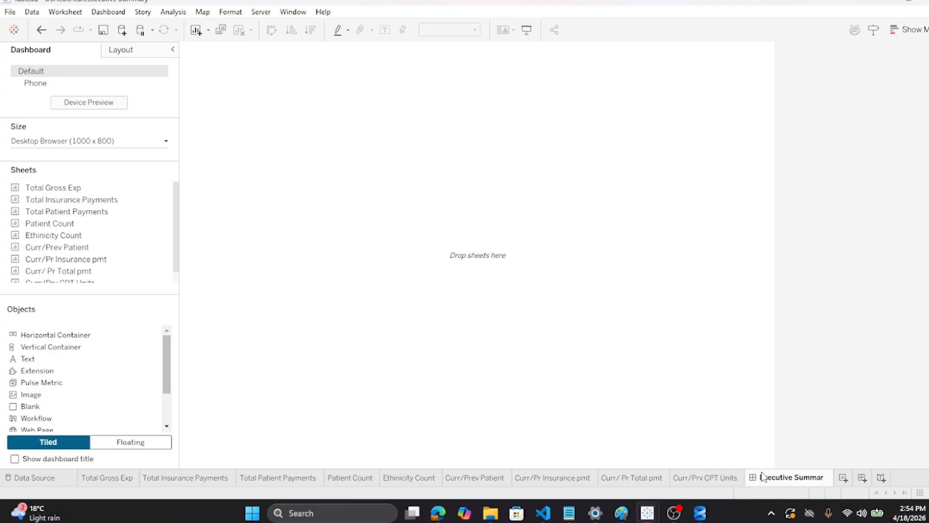
text(y)
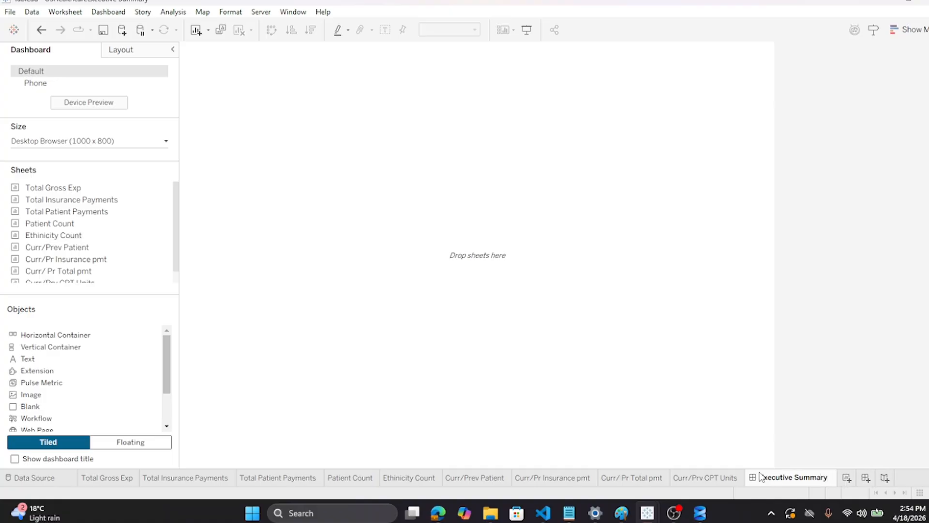
click(362, 357)
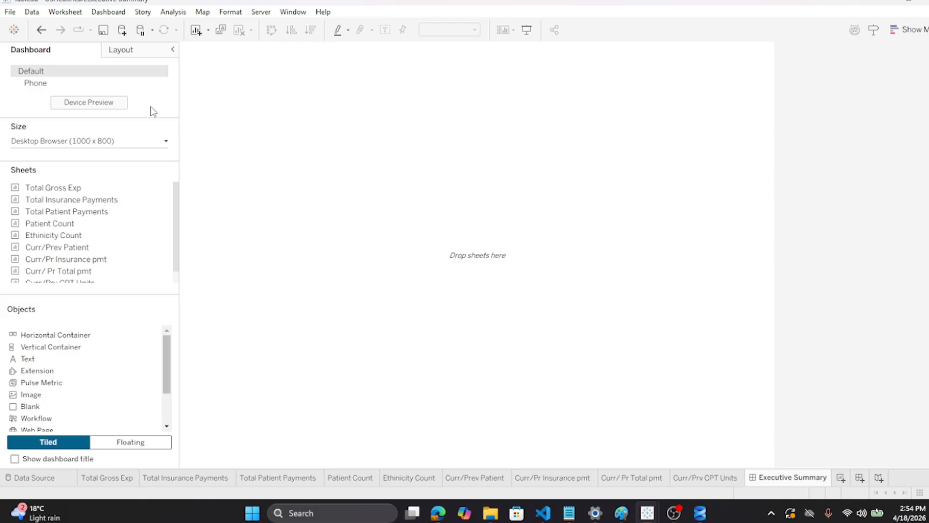
click(134, 56)
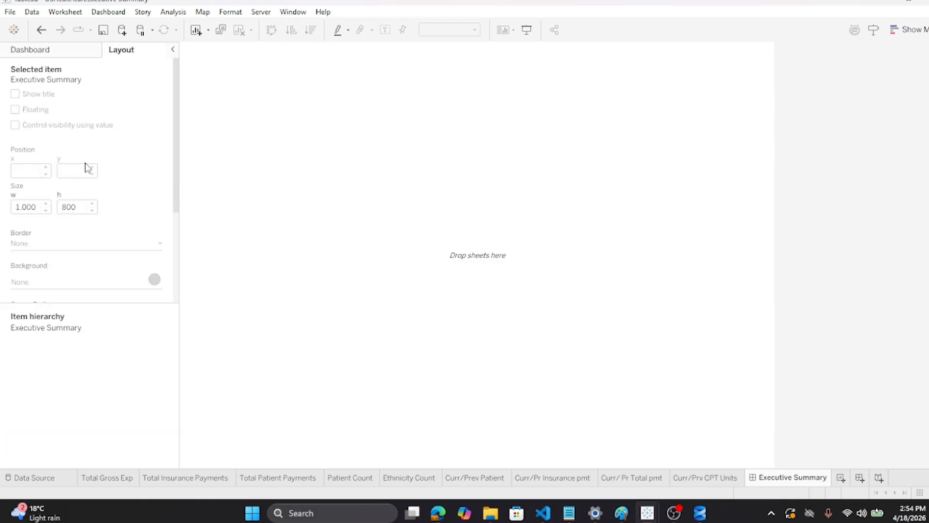
click(33, 49)
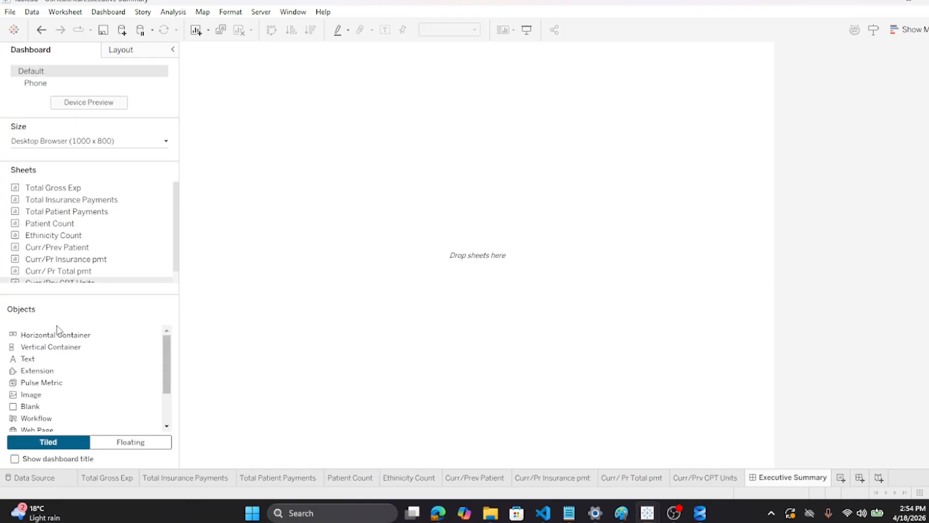
Insert healthcare_dashboard_background_light (1) from Downloads as an image filling the dashboard and save the workbook
scroll(54, 341, down, 1)
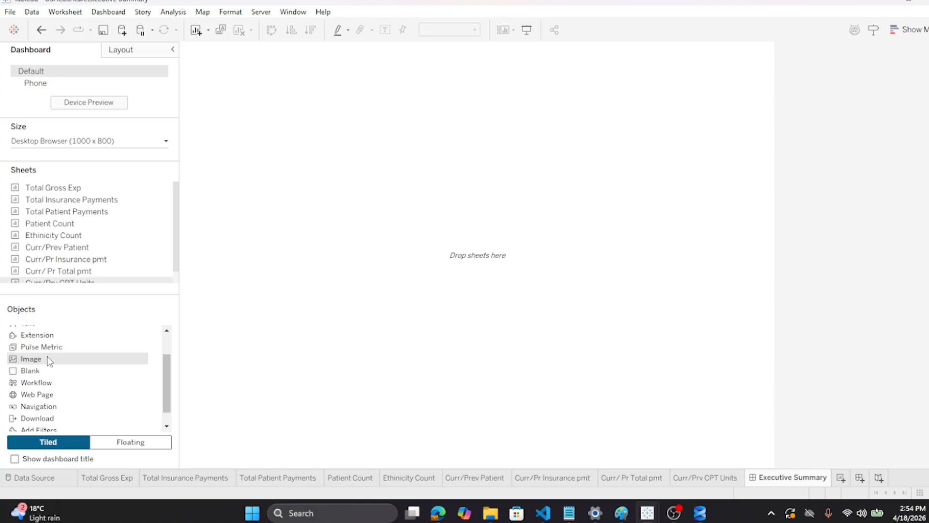
double_click(48, 361)
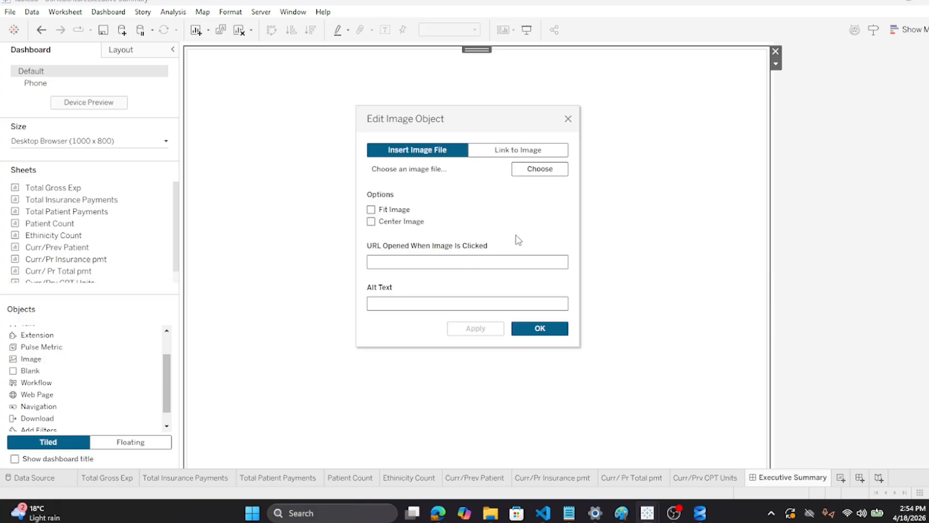
click(539, 169)
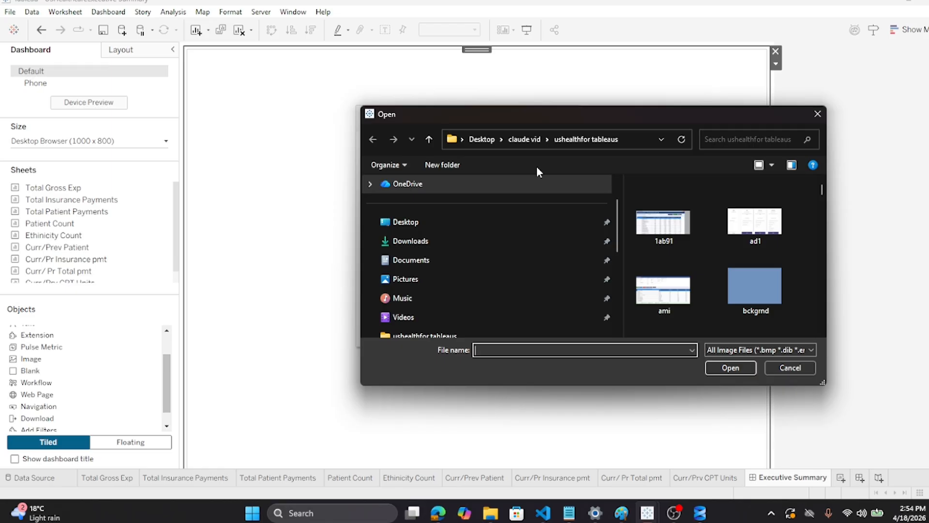
click(411, 241)
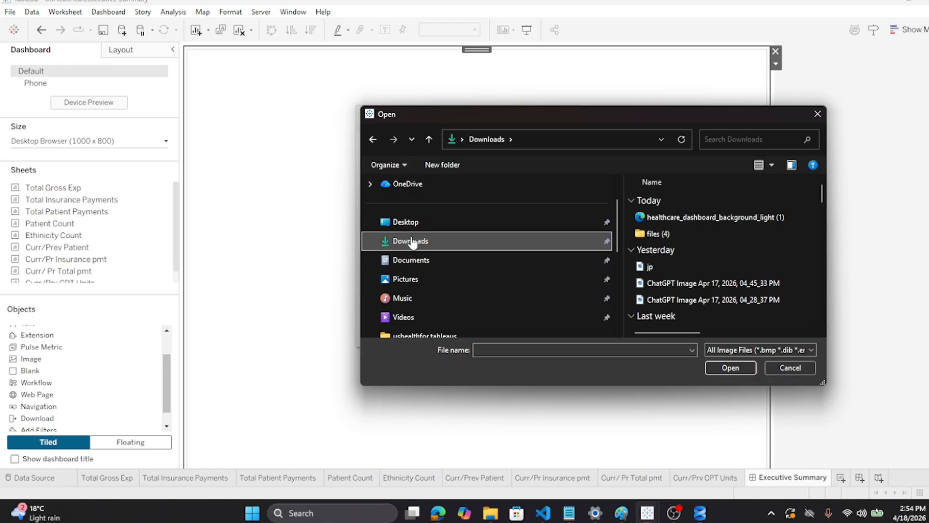
double_click(667, 218)
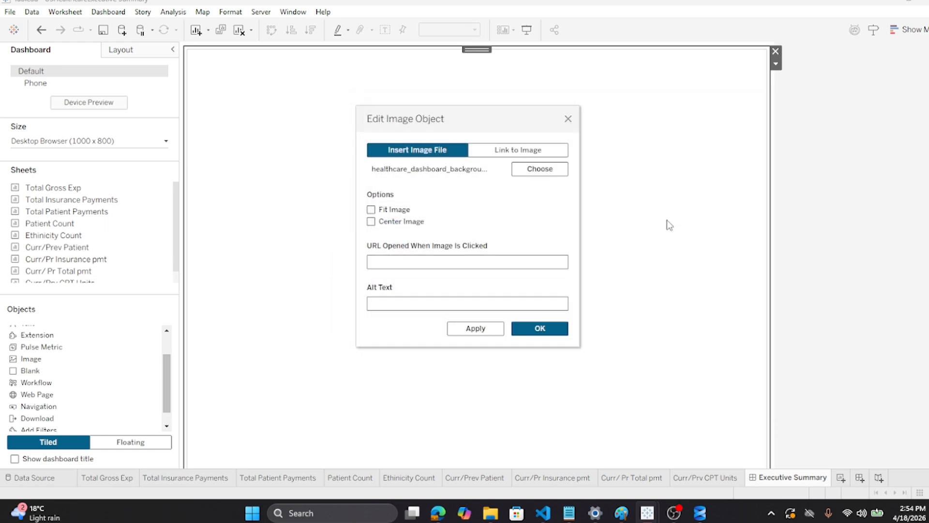
click(539, 330)
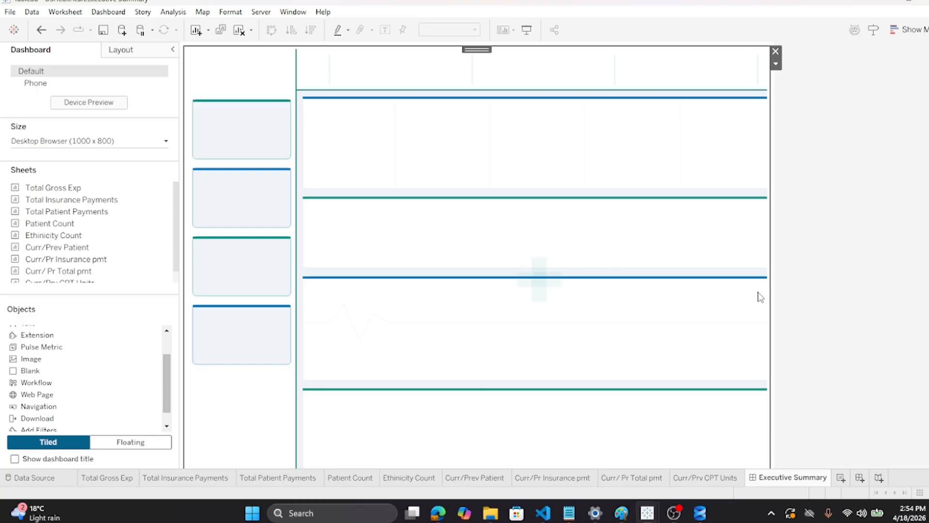
click(805, 247)
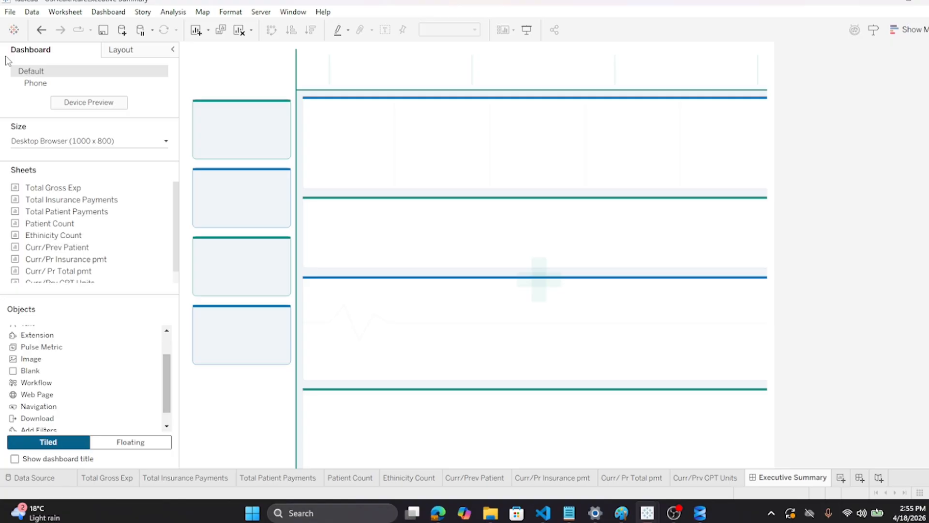
click(10, 12)
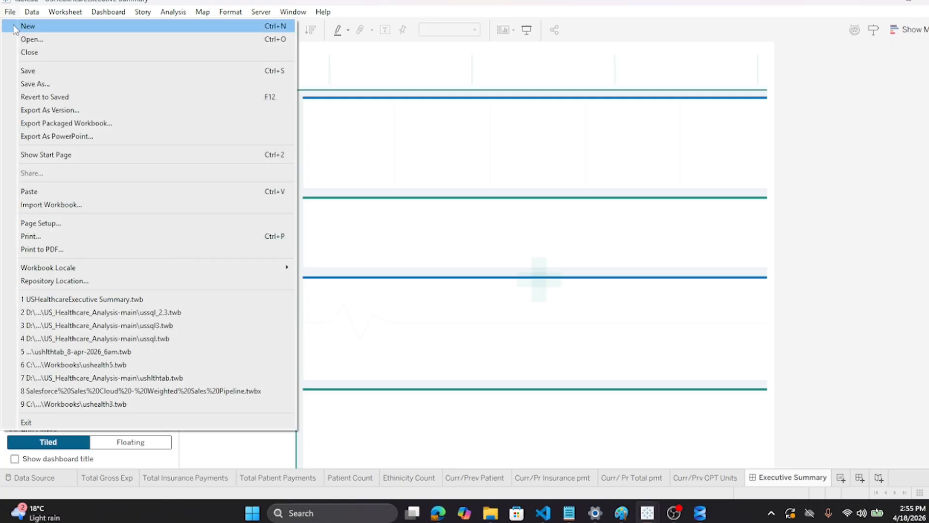
click(28, 70)
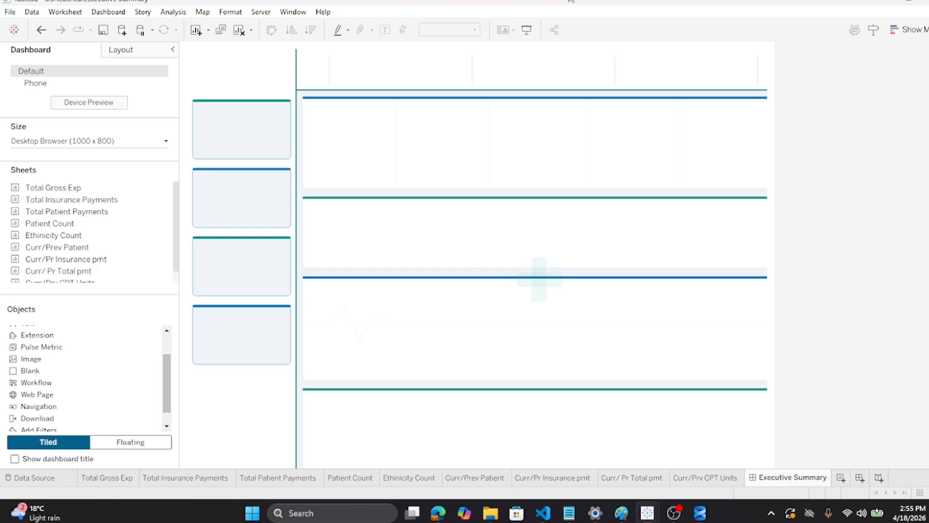
scroll(664, 312, down, 3)
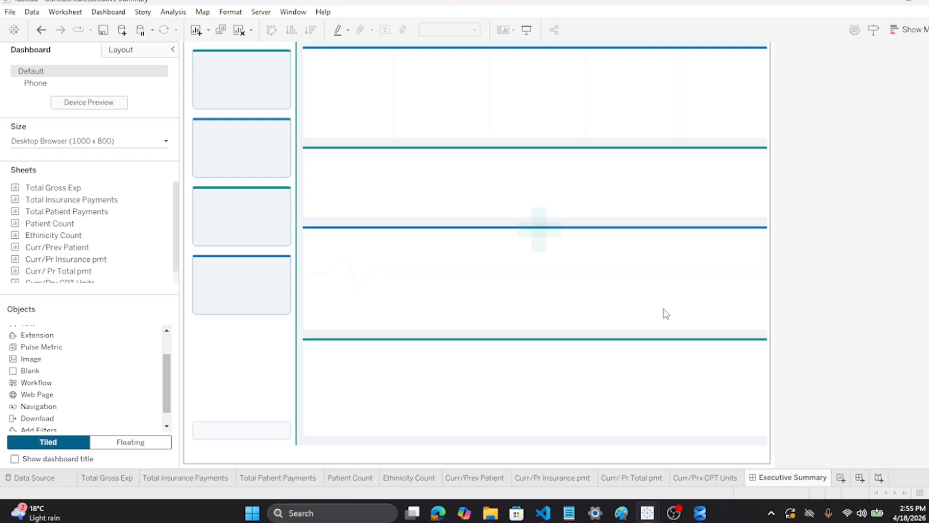
scroll(666, 314, up, 1)
scroll(666, 314, up, 1)
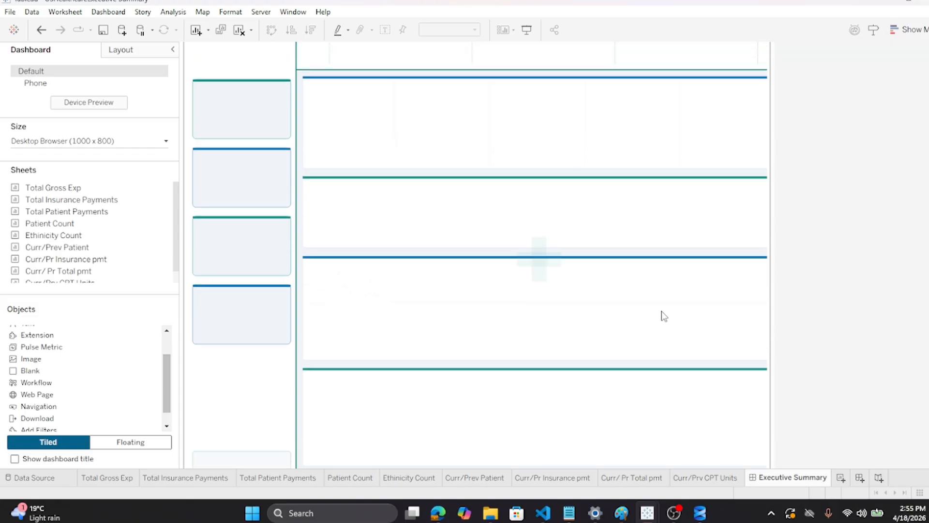
scroll(666, 302, up, 2)
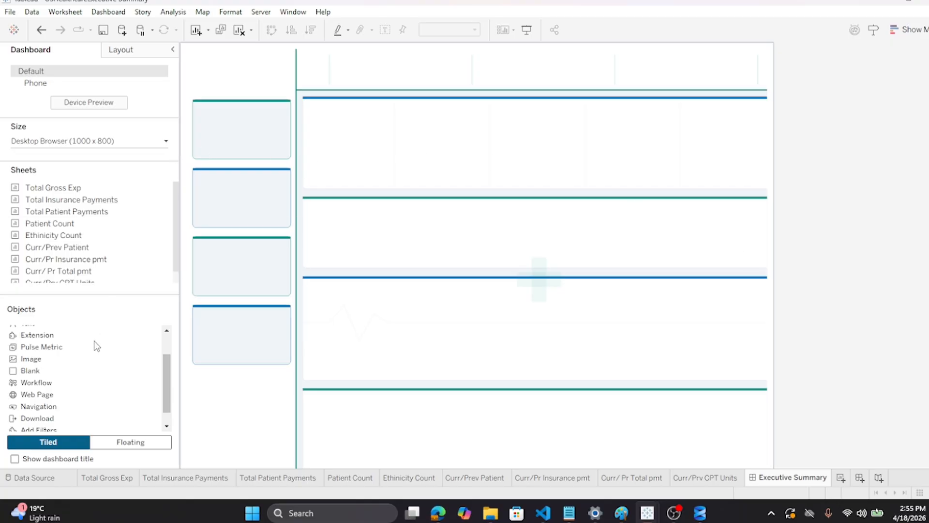
double_click(36, 360)
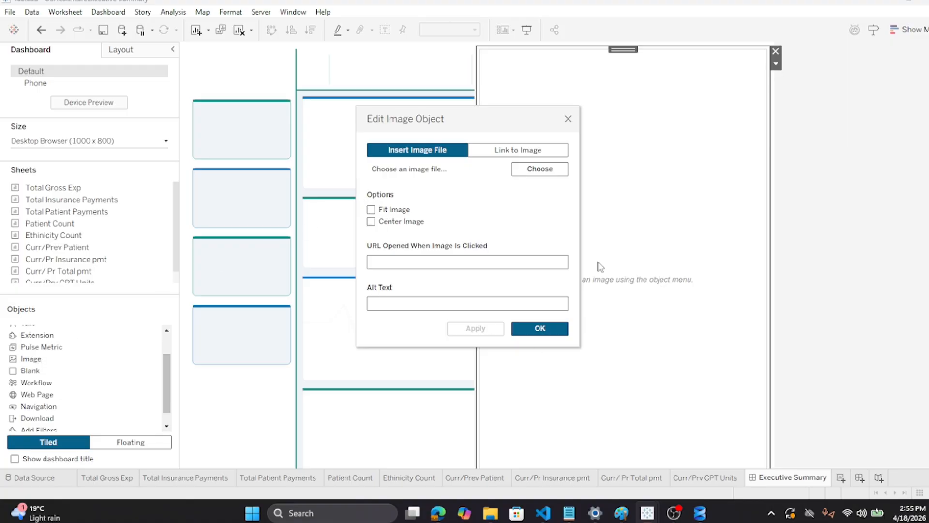
click(568, 119)
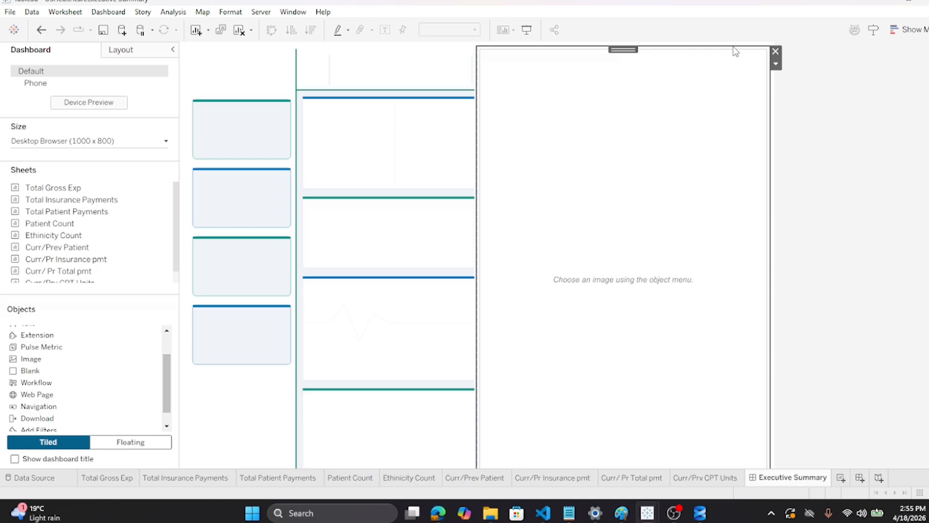
click(775, 52)
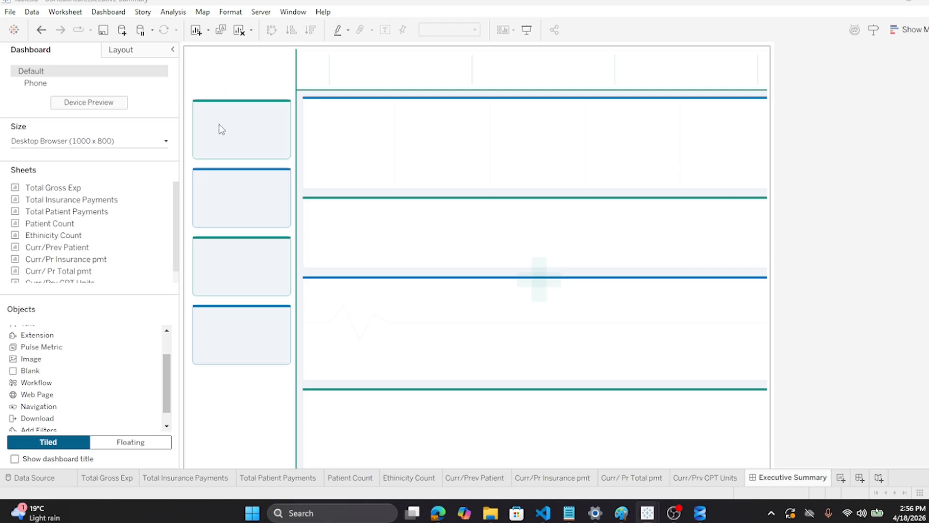
Set newly added dashboard items to be placed as floating and return to the start of the objects list
click(126, 443)
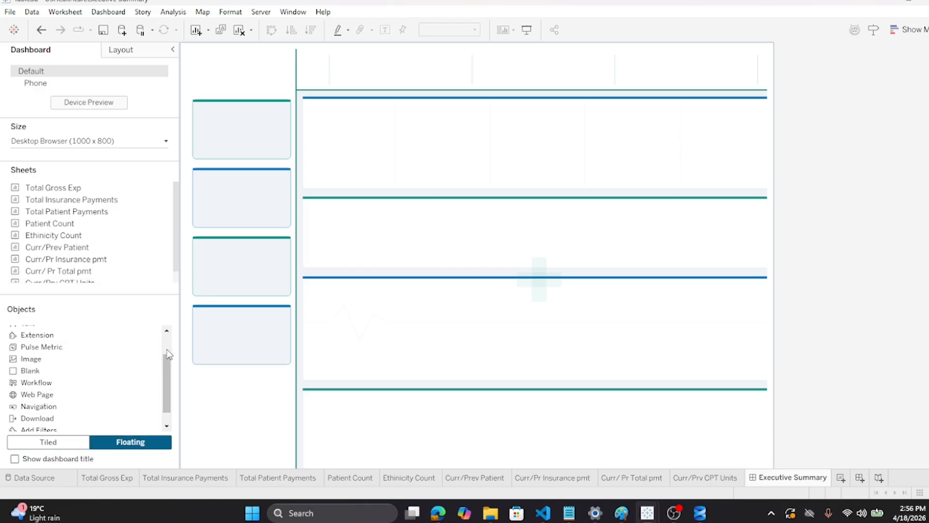
drag(166, 364, 175, 342)
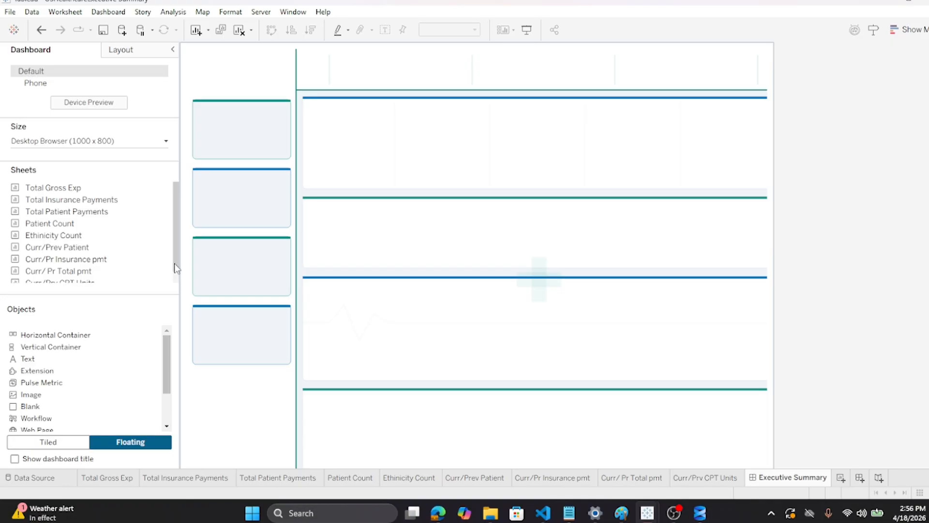
Add the Curr/ Pr Total pmt sheet to the dashboard as a floating item and hide its title
drag(175, 265, 167, 289)
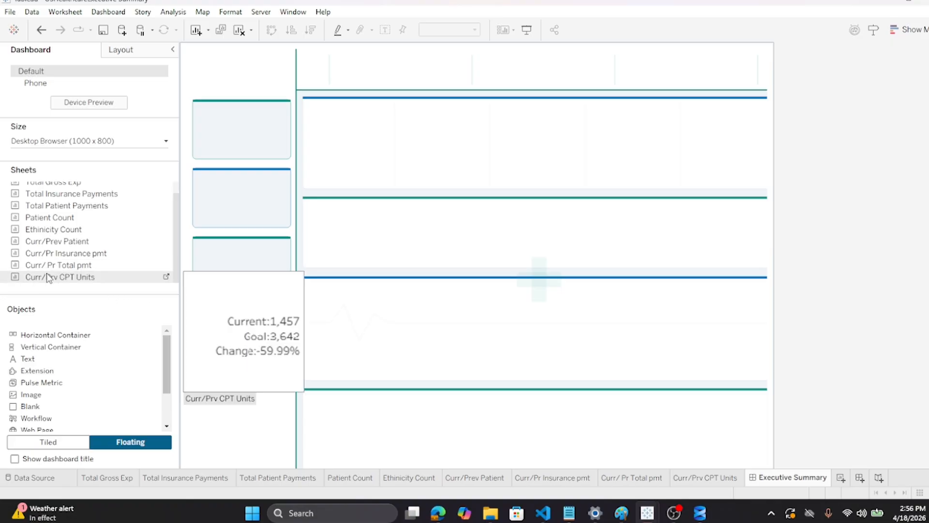
drag(46, 268, 224, 134)
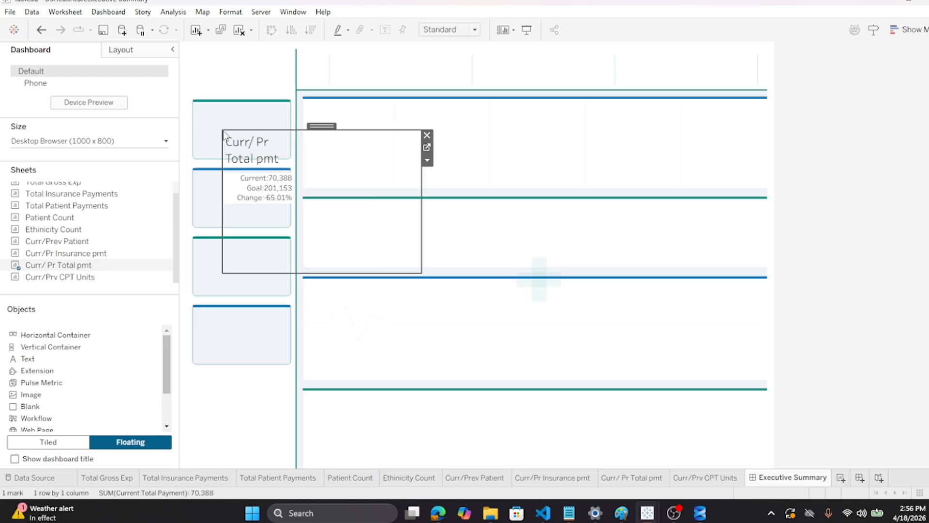
right_click(246, 148)
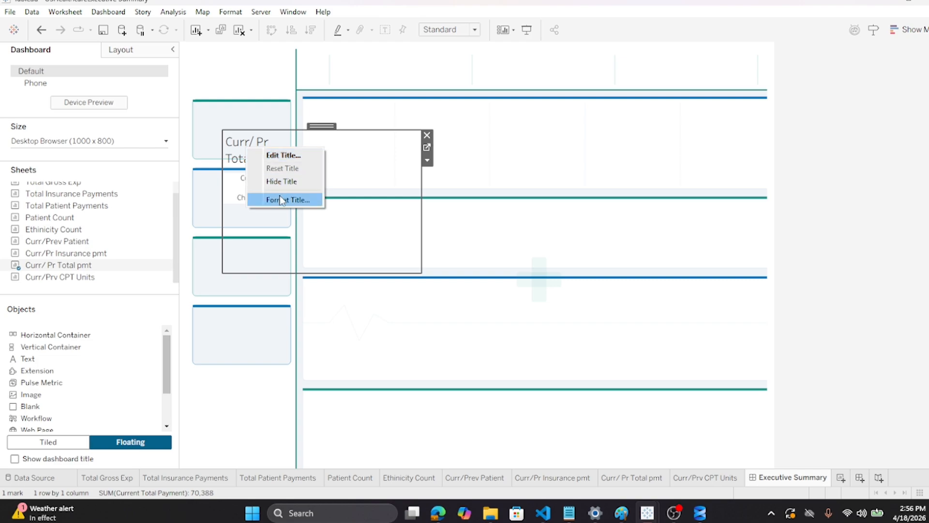
click(282, 181)
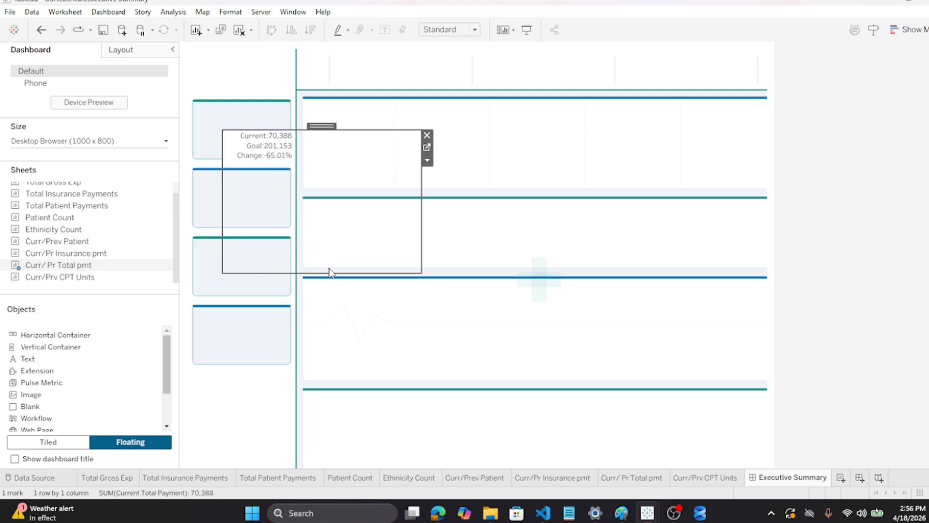
Shrink the floating Curr/ Pr Total pmt sheet to fit its text and move it into the topmost side card
drag(329, 273, 333, 165)
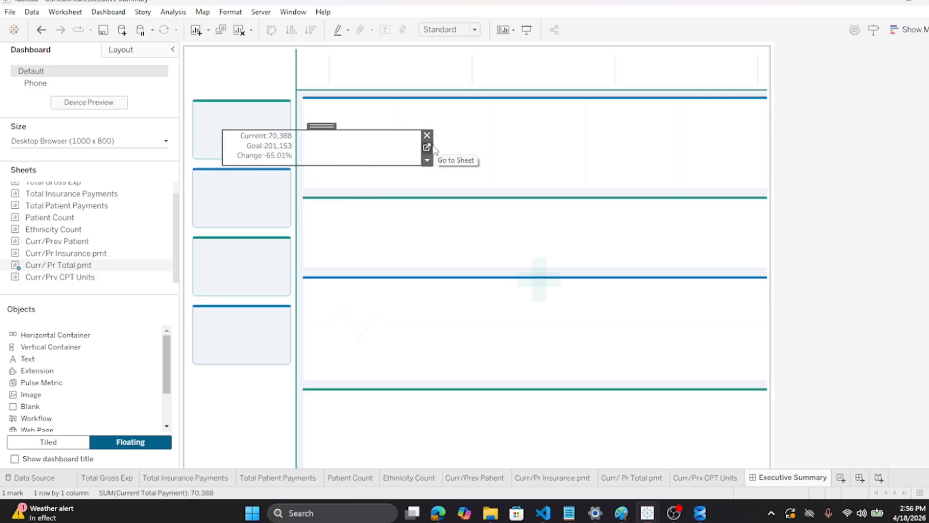
drag(222, 150, 323, 150)
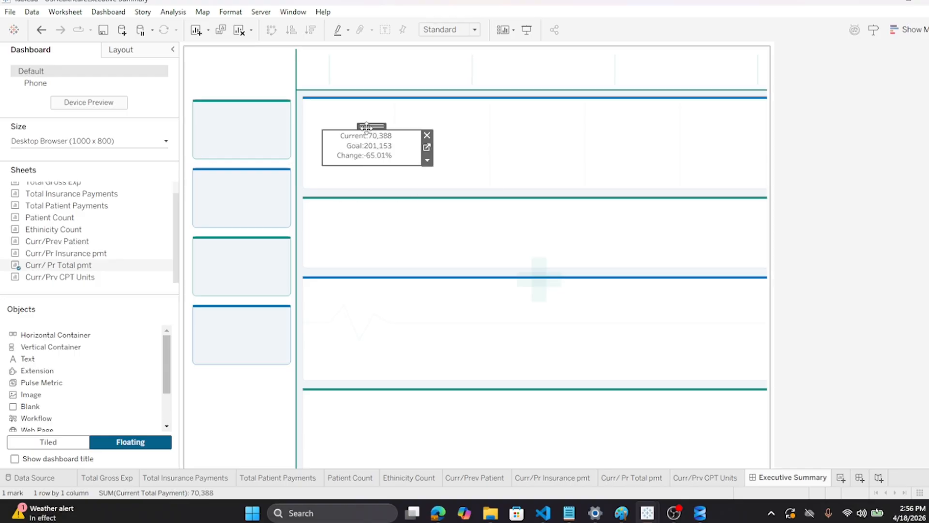
drag(366, 129, 241, 110)
drag(290, 127, 287, 129)
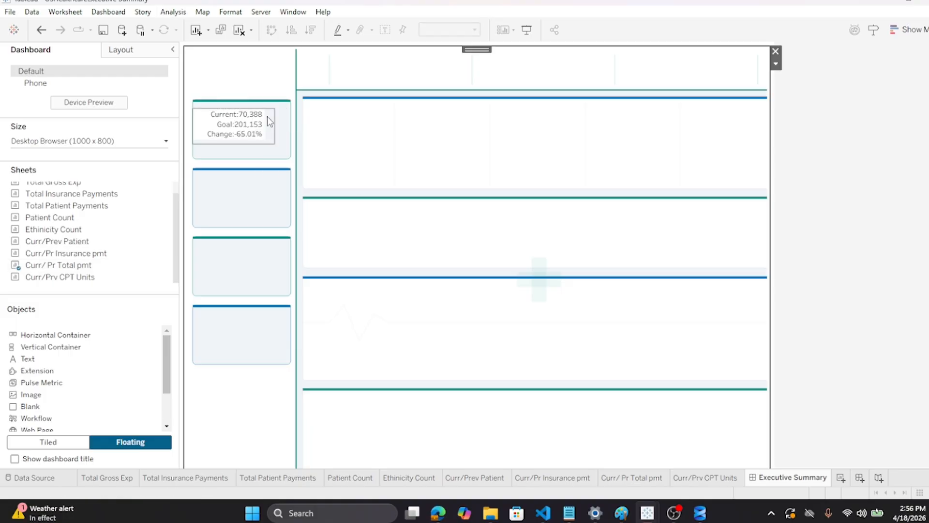
Show the alignment grid on the Executive Summary dashboard
click(173, 13)
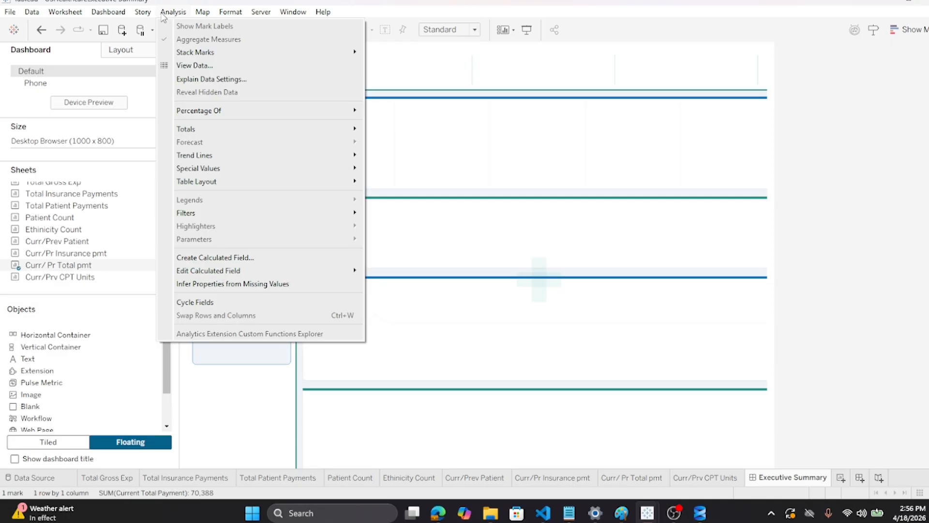
mouse_move(221, 13)
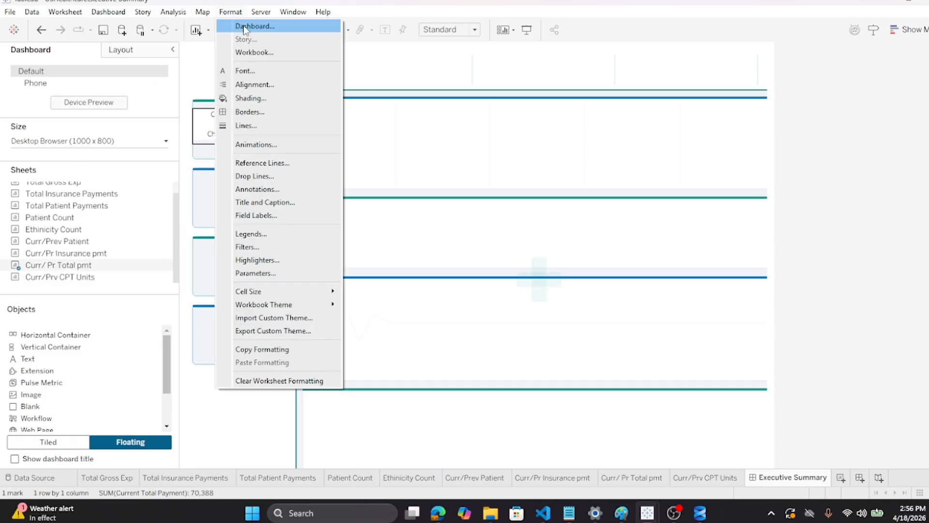
mouse_move(118, 15)
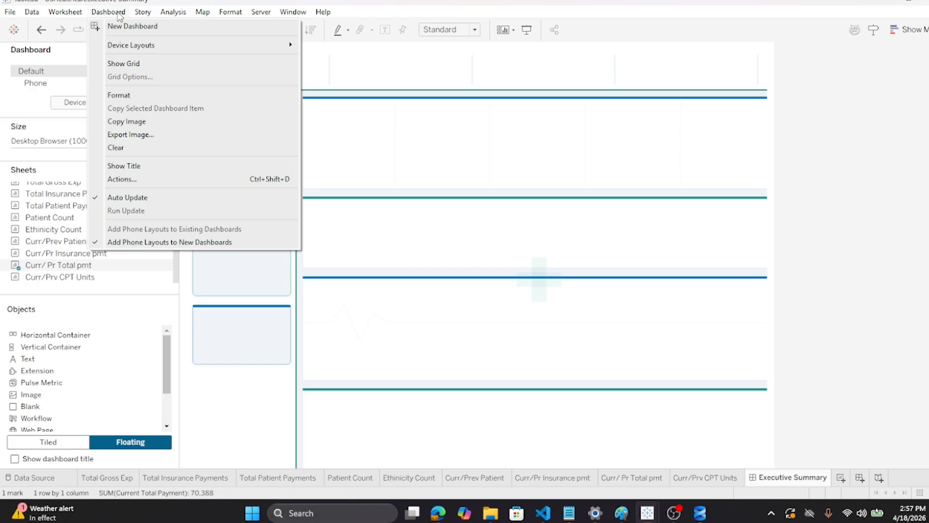
click(124, 65)
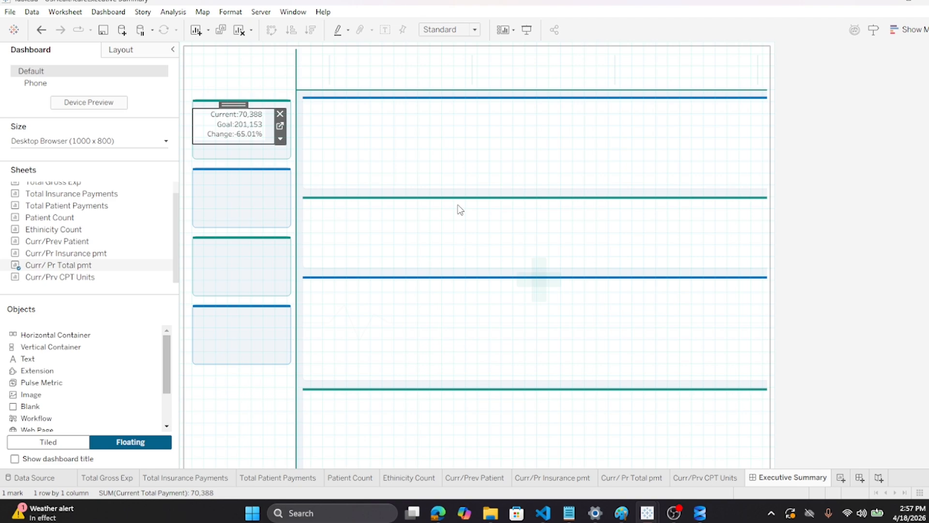
Open the formatting options for the Curr/ Pr Total pmt sheet in the topmost card
right_click(234, 104)
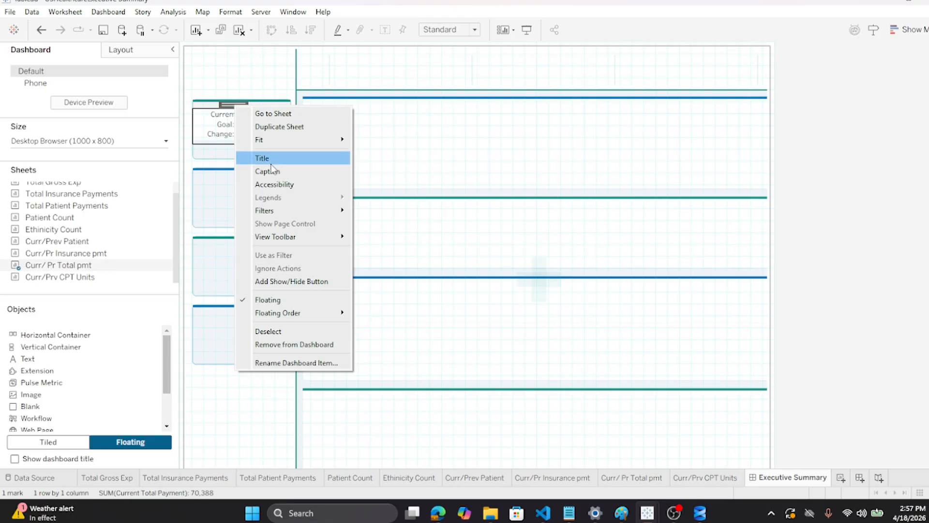
click(424, 222)
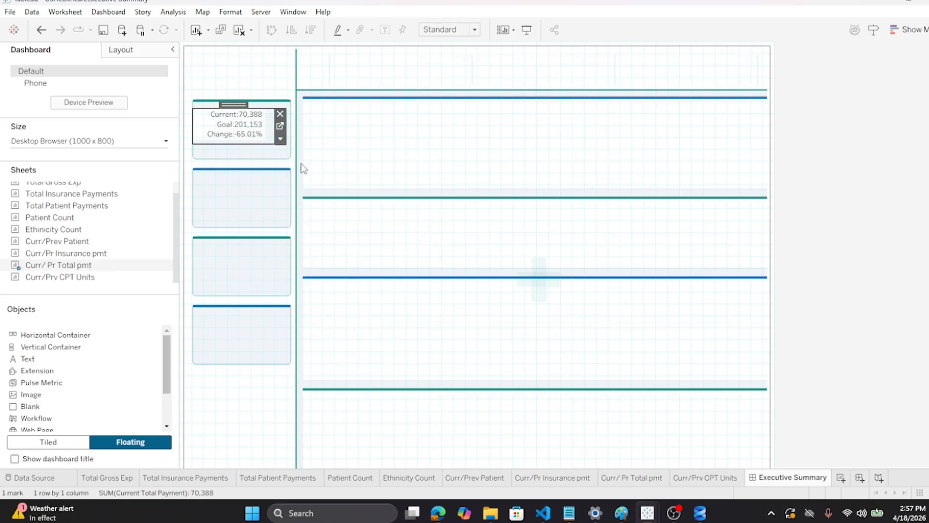
right_click(208, 125)
click(241, 175)
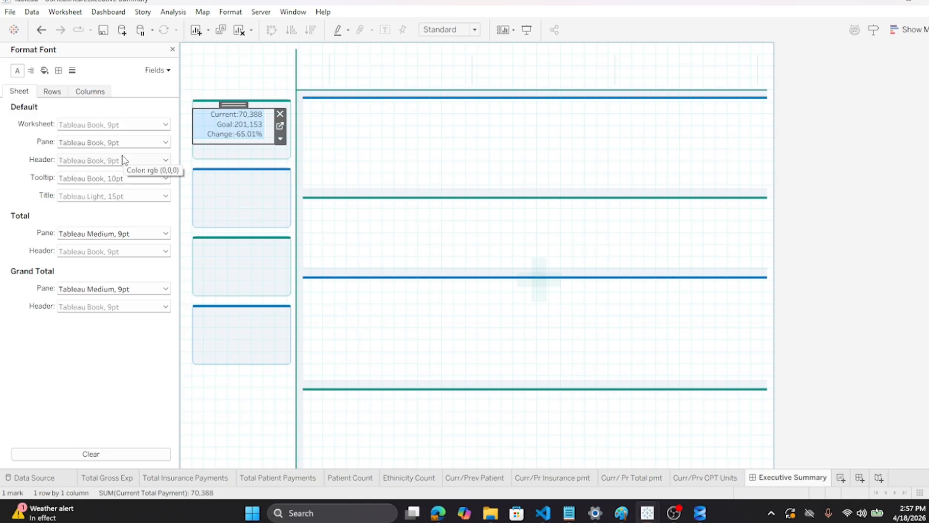
mouse_move(204, 126)
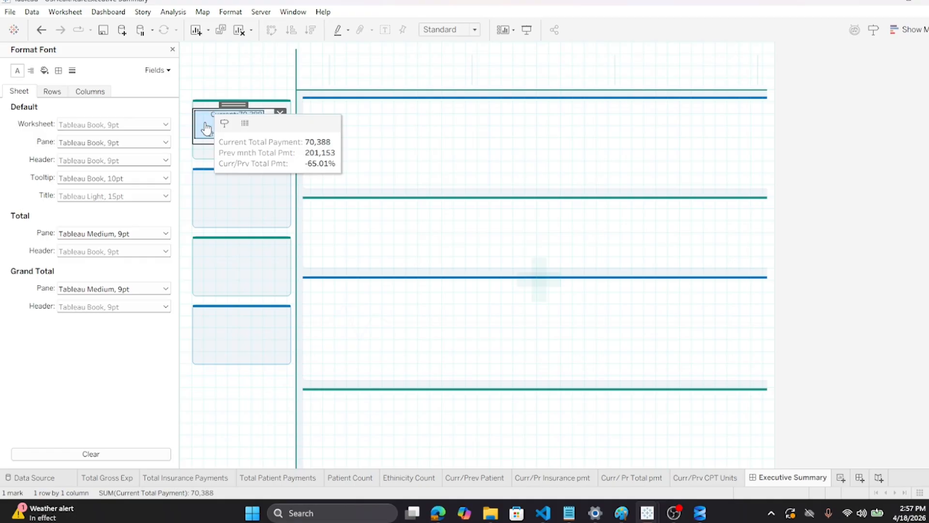
click(165, 125)
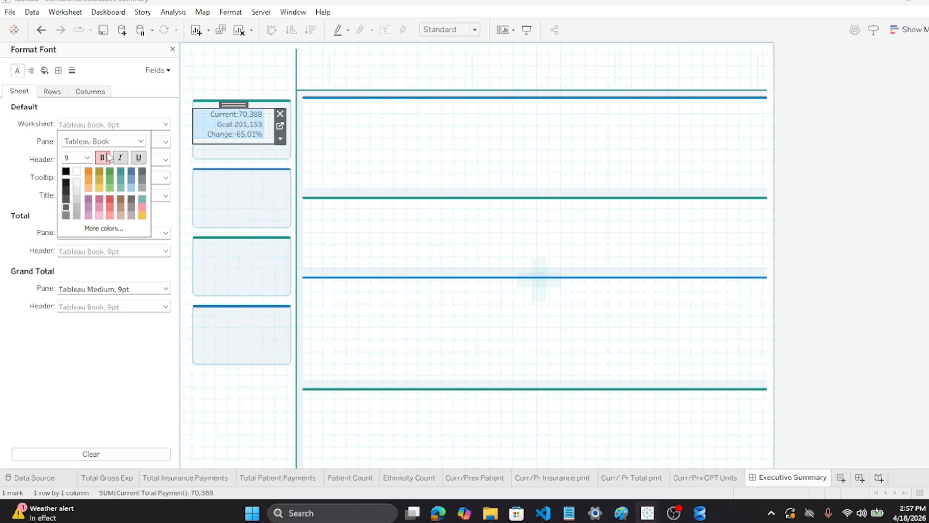
click(141, 142)
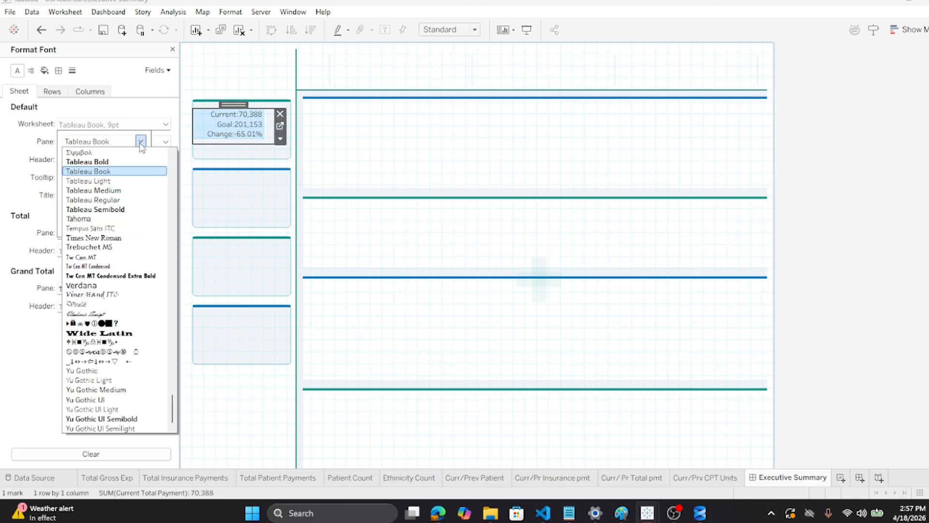
click(141, 144)
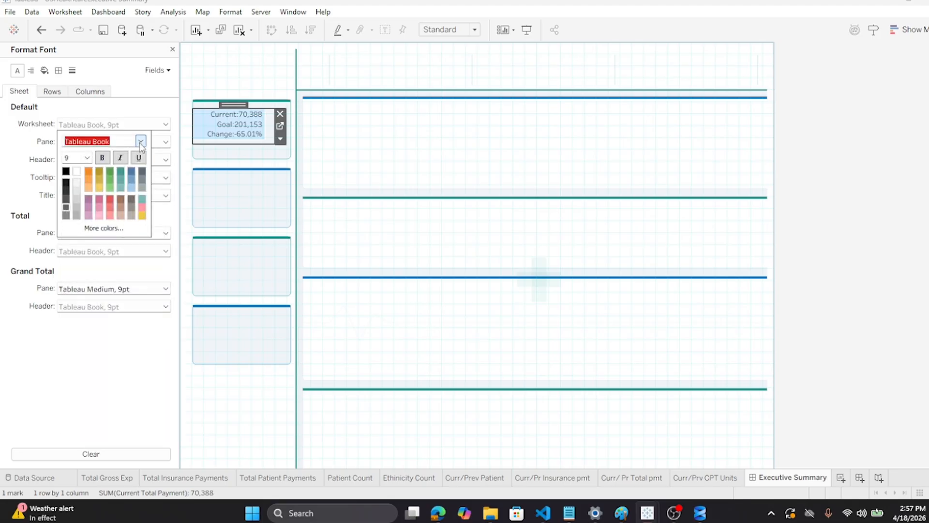
click(111, 234)
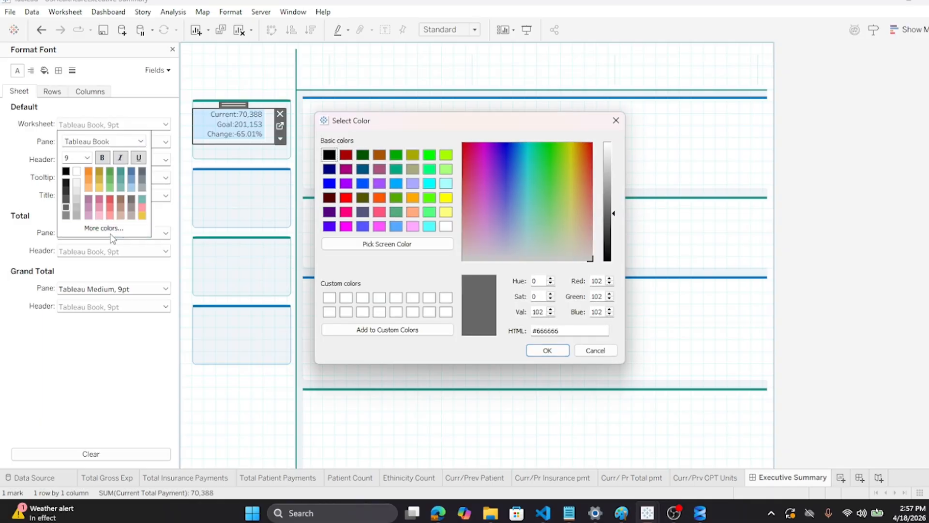
click(602, 352)
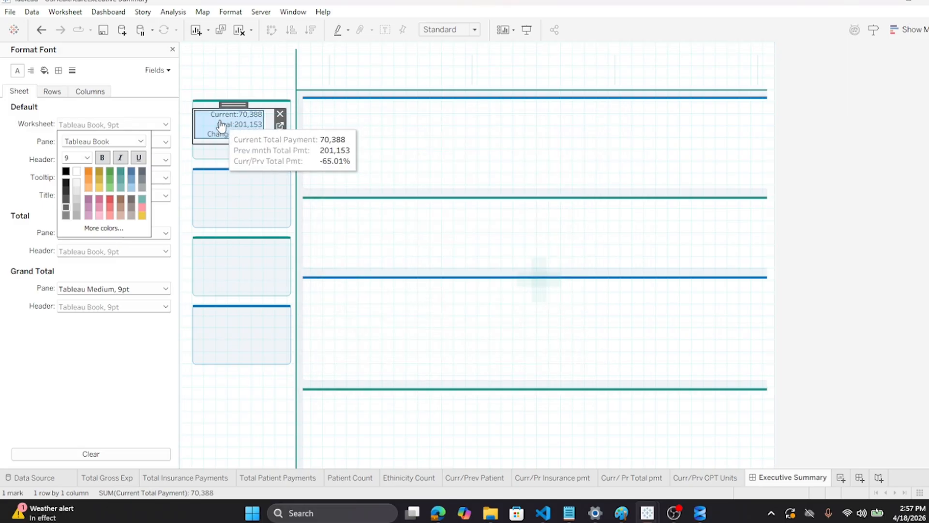
click(96, 360)
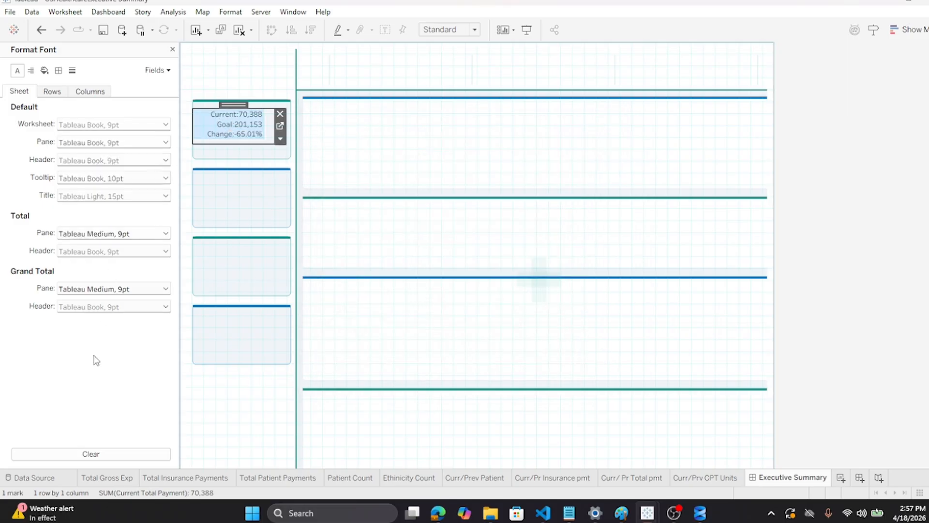
Try a white worksheet font for the Curr/ Pr Total pmt sheet and undo the change
click(166, 125)
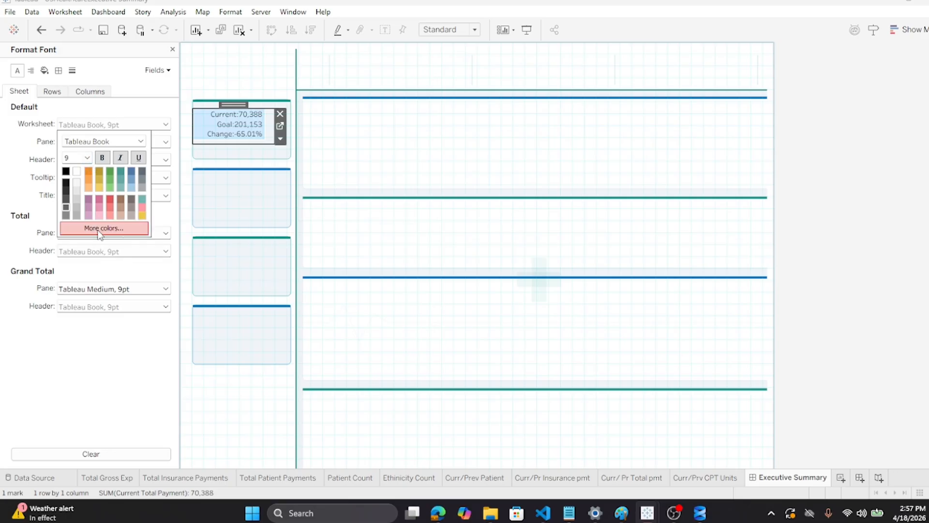
click(76, 176)
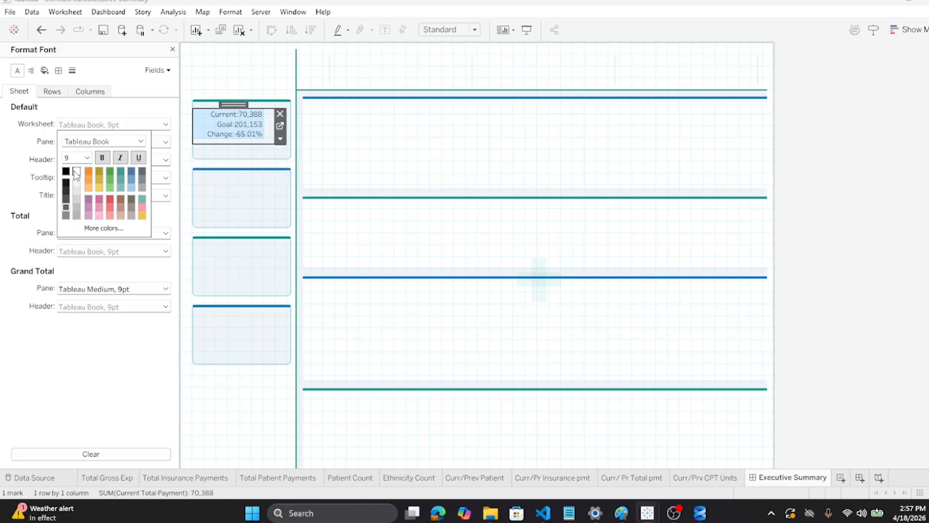
click(452, 175)
click(42, 30)
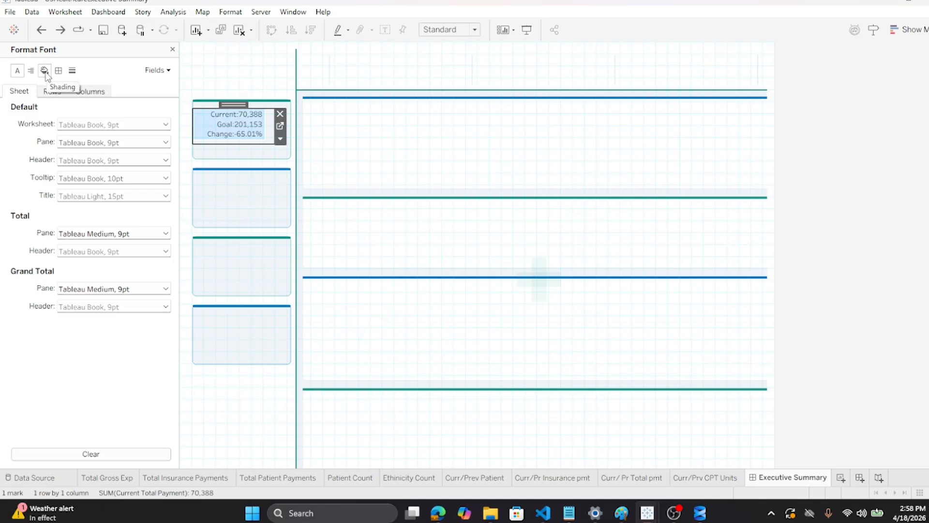
Set the default worksheet shading of the Curr/ Pr Total pmt sheet to None
click(379, 151)
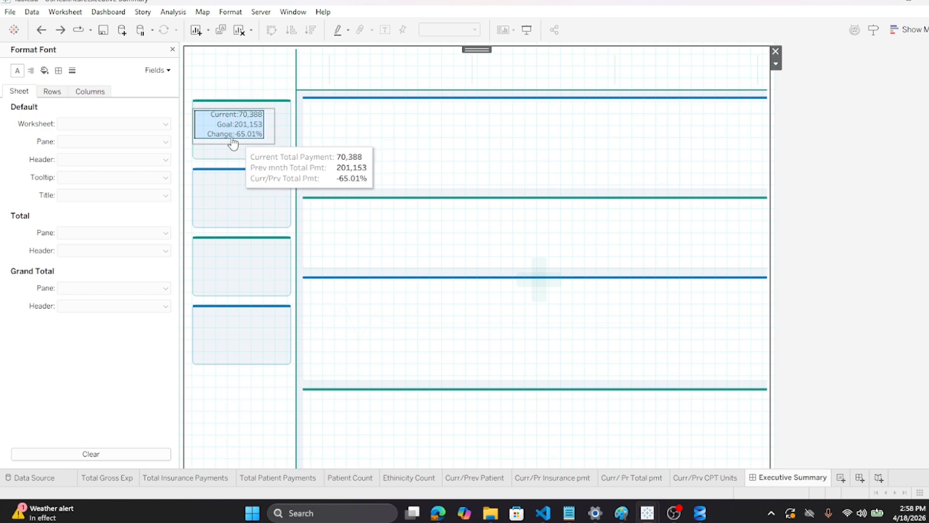
click(204, 124)
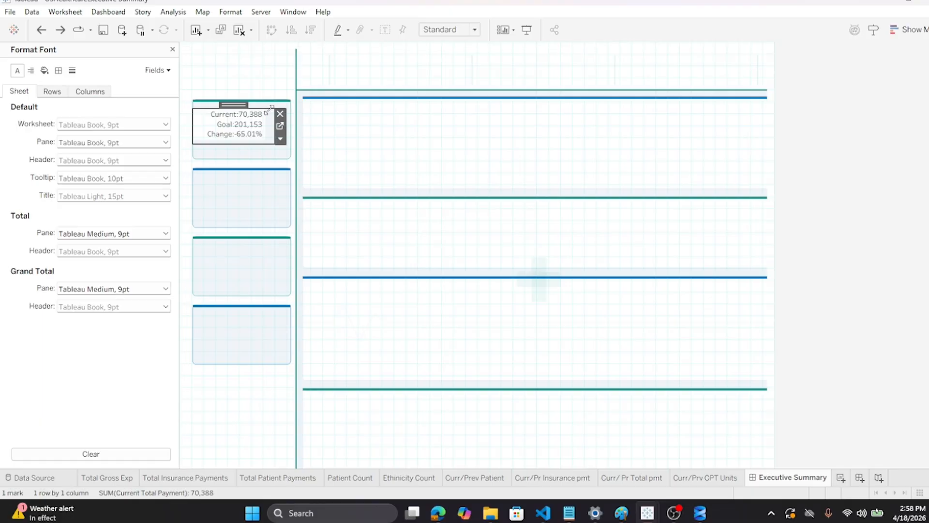
click(45, 71)
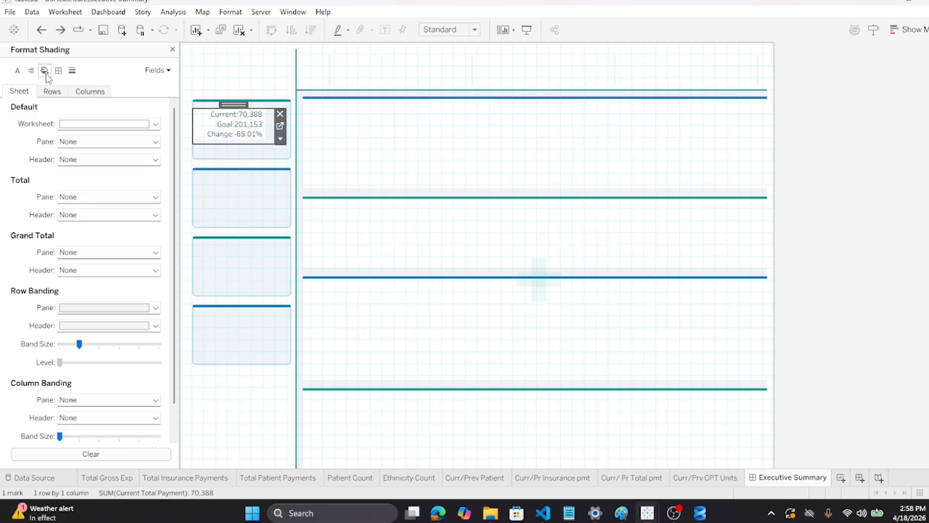
click(156, 125)
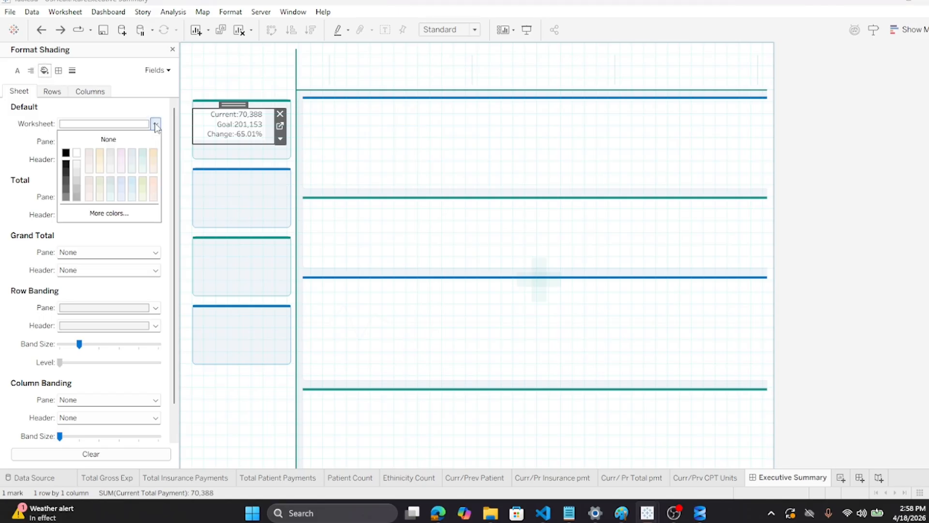
click(469, 168)
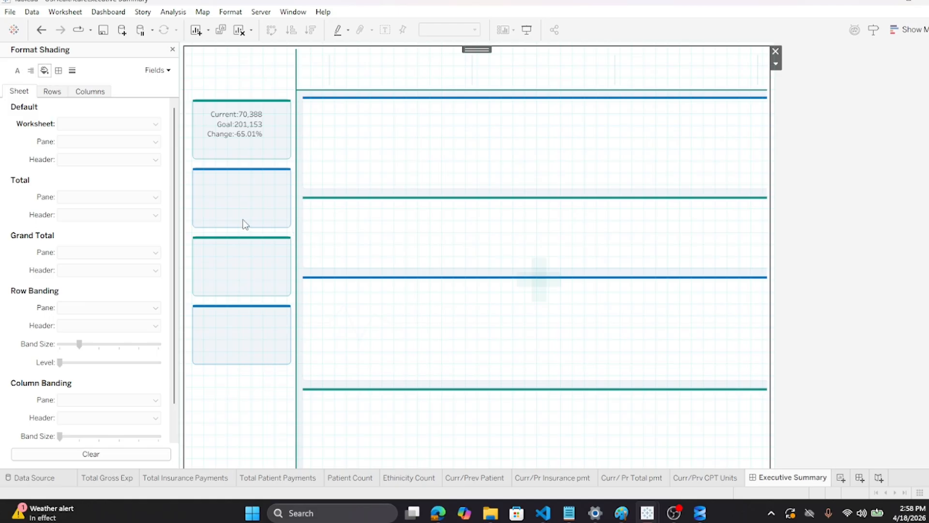
Add a first line "Total Payments" to the text label of the Curr/ Pr Total pmt sheet and return to the Executive Summary dashboard
mouse_move(243, 135)
mouse_move(648, 515)
click(632, 478)
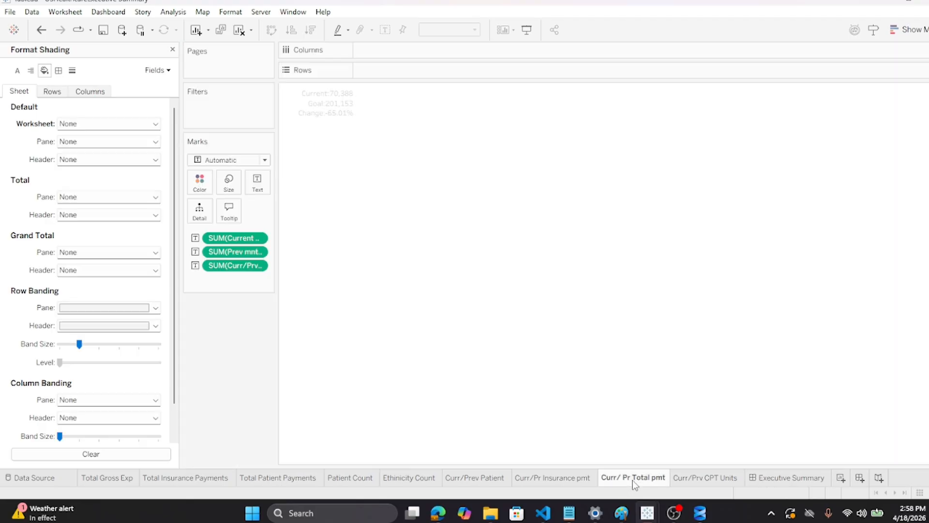
click(257, 182)
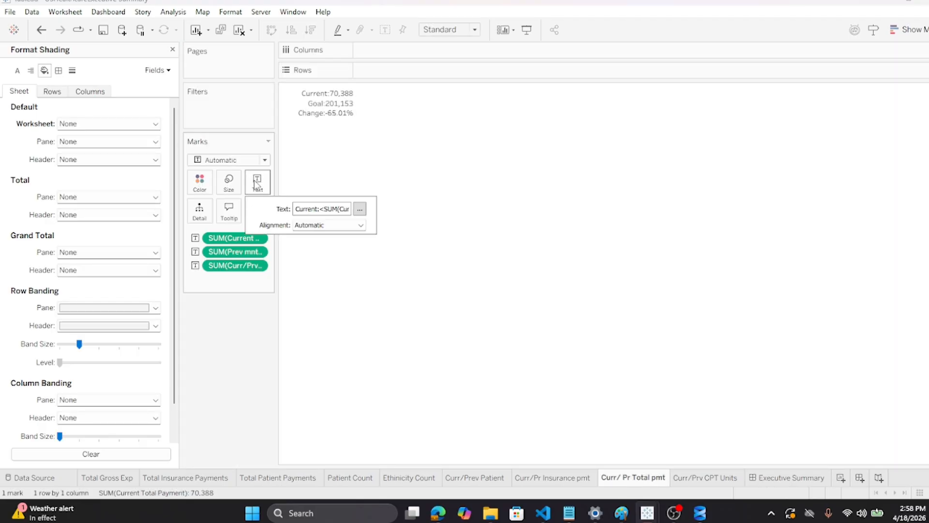
click(360, 208)
click(492, 160)
key(Return)
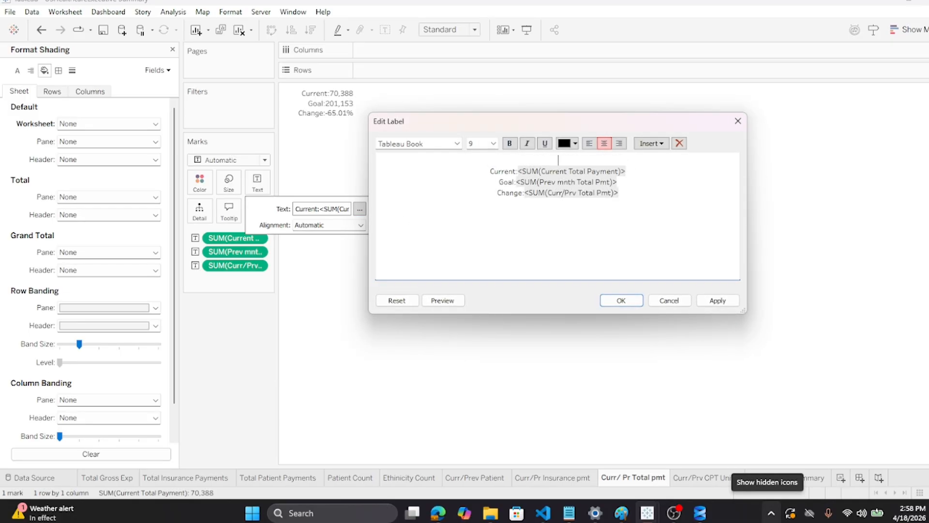
text(Total Payments)
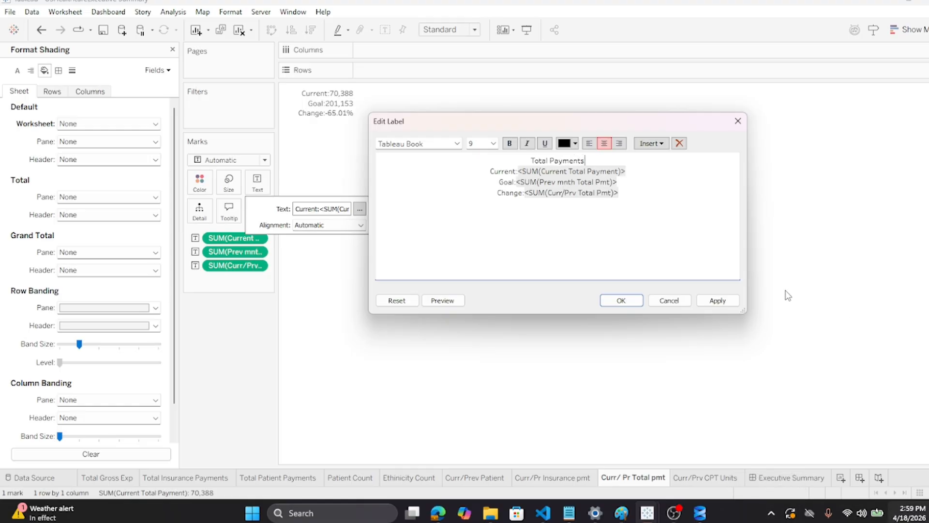
click(615, 298)
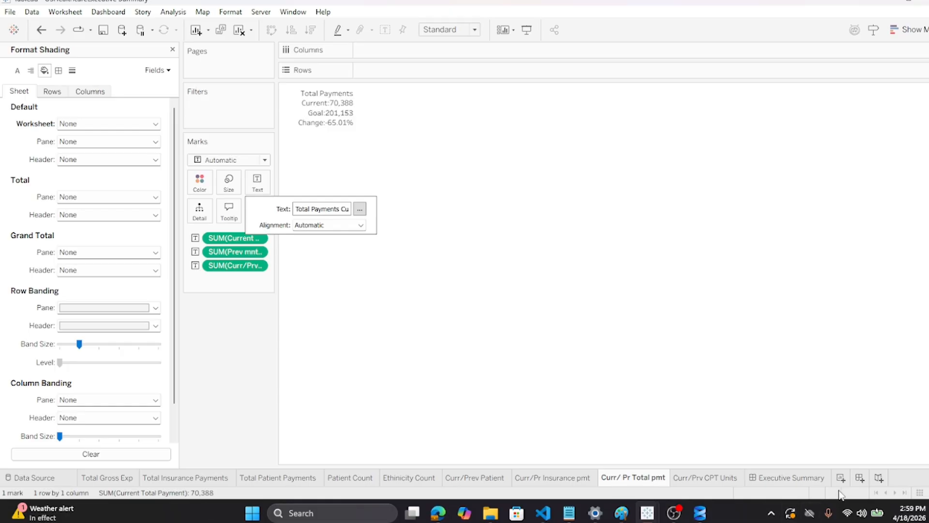
click(792, 477)
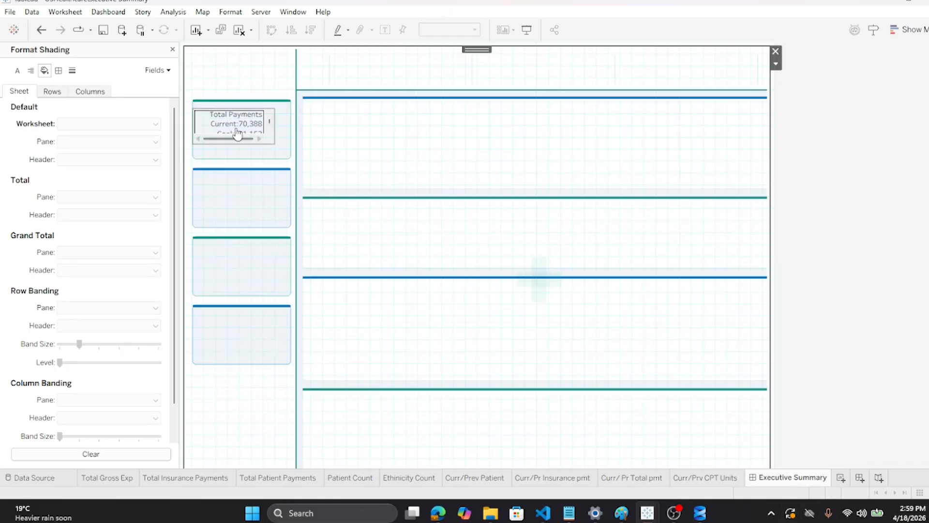
Increase the height of the Curr/ Pr Total pmt sheet in the topmost card to fit all its label lines
click(233, 146)
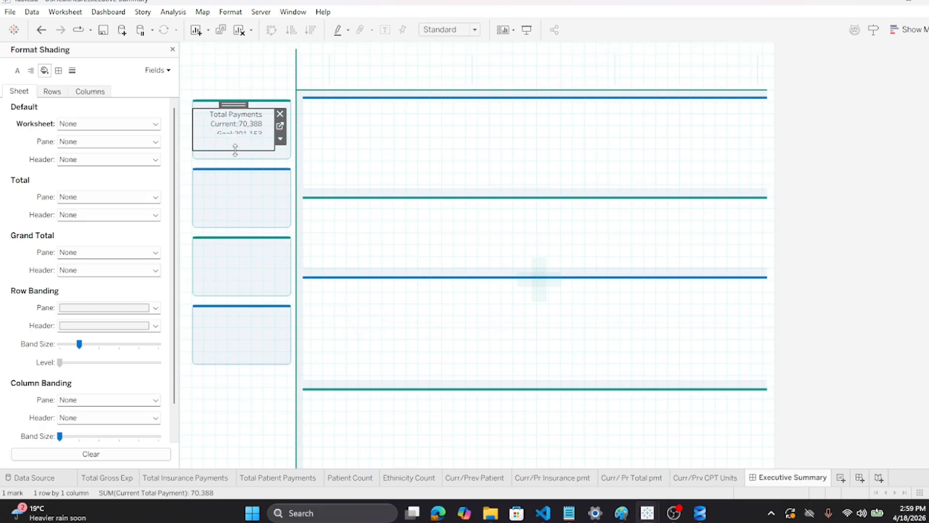
click(363, 145)
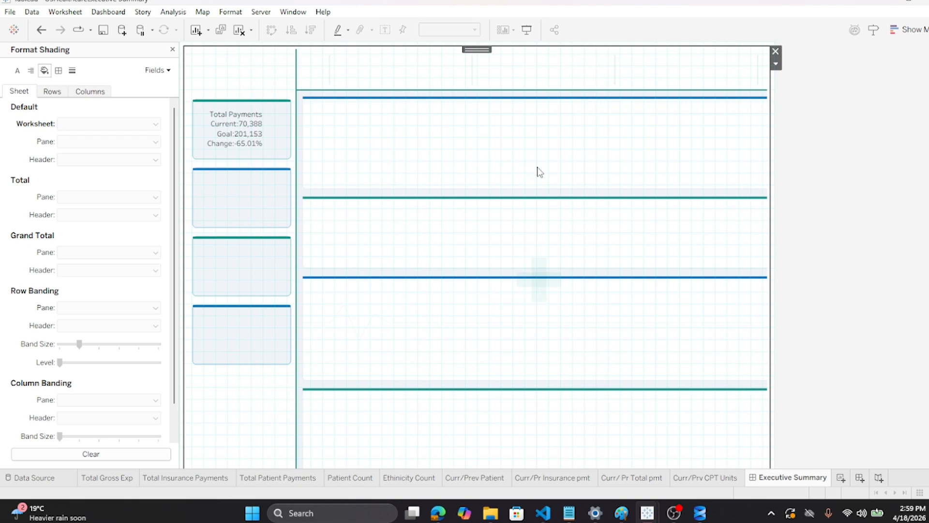
mouse_move(265, 120)
Make the "Total Payments" line in the Curr/ Pr Total pmt label bold at size 12 and return to the Executive Summary dashboard
mouse_move(560, 518)
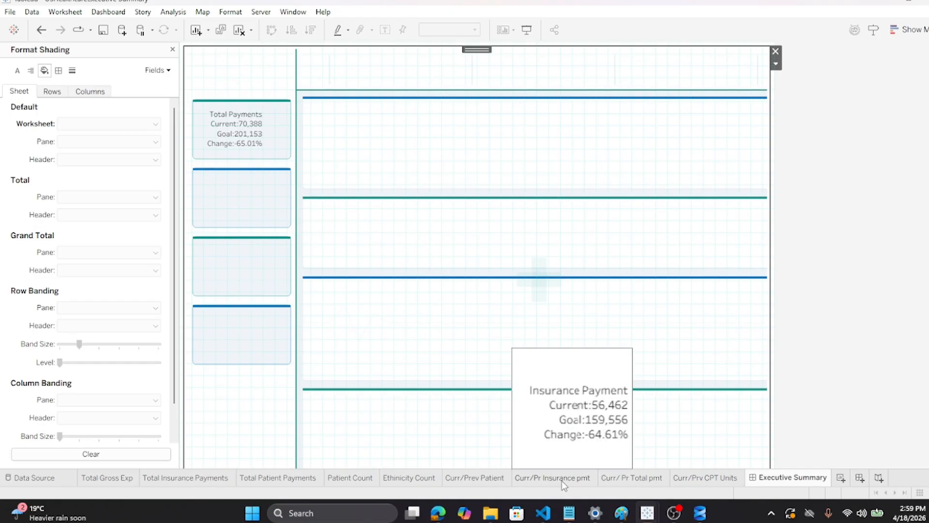
click(635, 479)
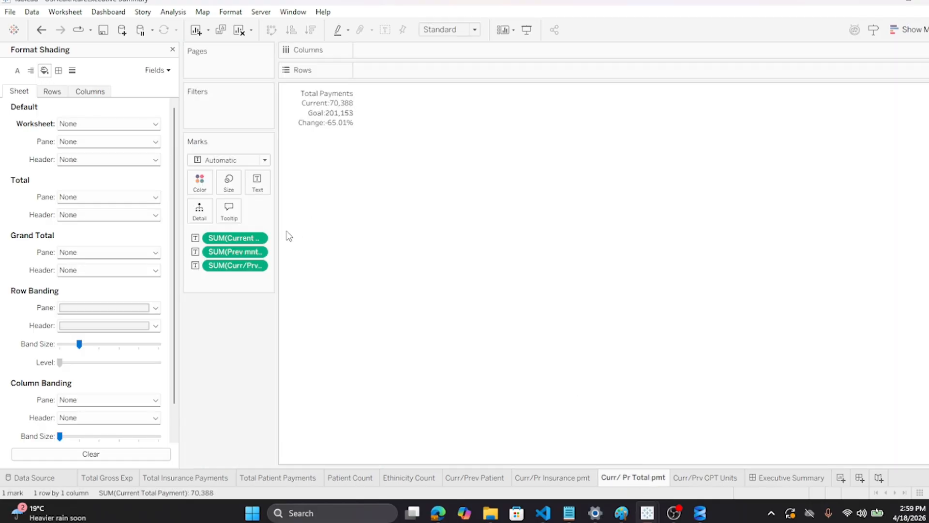
click(256, 182)
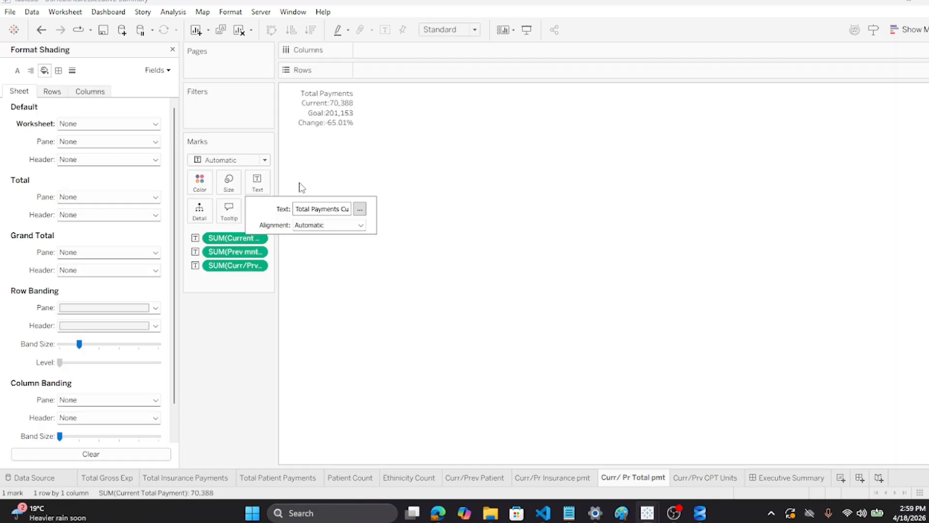
click(360, 209)
drag(586, 160, 530, 160)
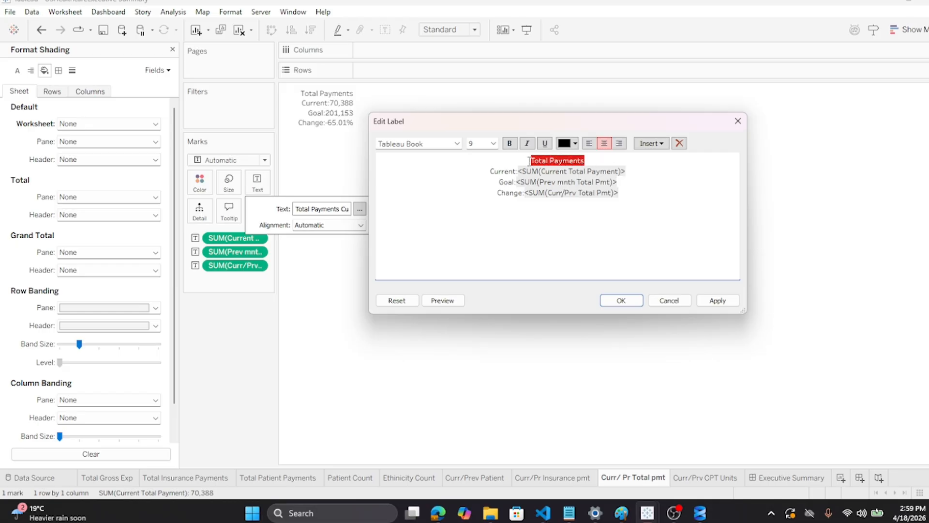
click(510, 144)
click(493, 144)
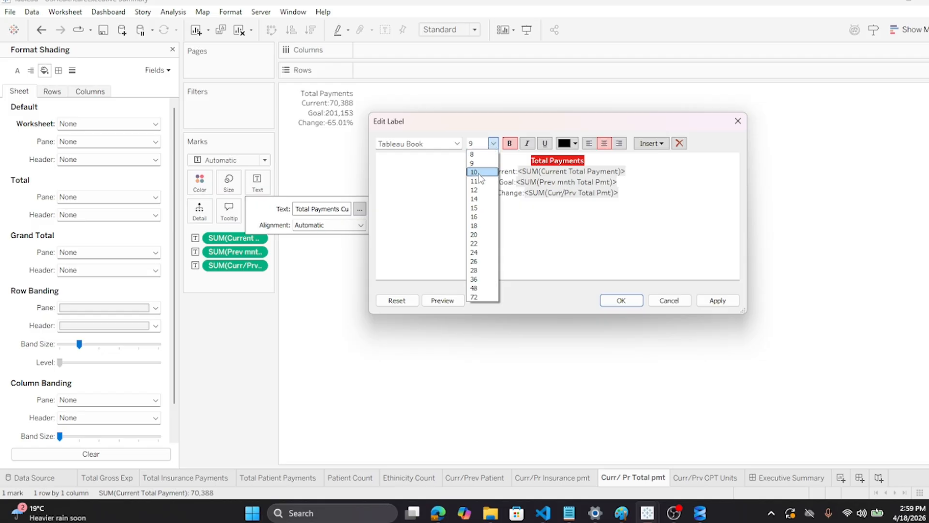
click(477, 190)
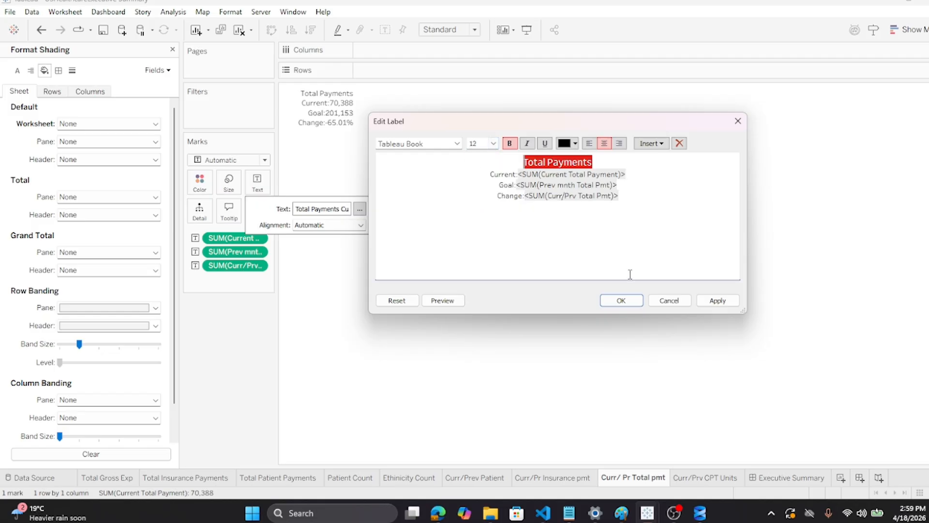
click(621, 300)
click(635, 307)
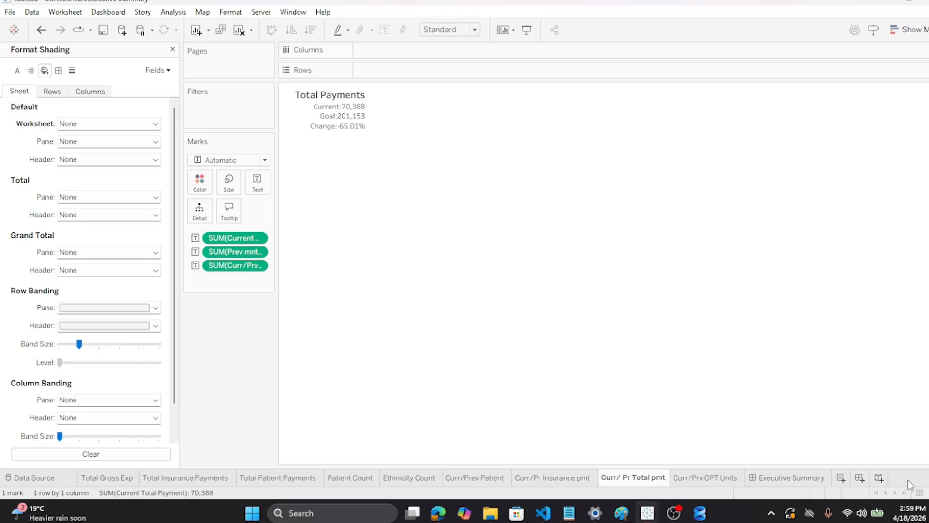
click(752, 479)
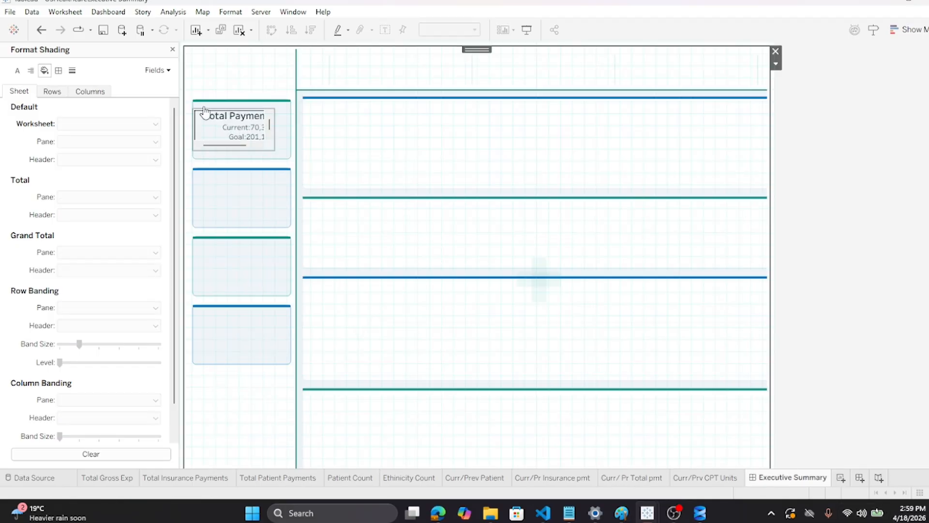
Enlarge the Curr/ Pr Total pmt sheet within the topmost card to fit its full label
click(270, 127)
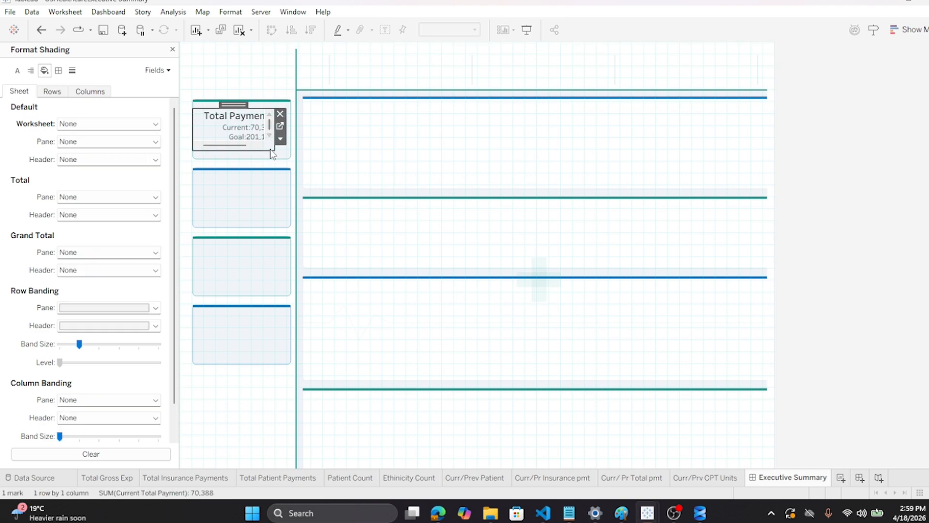
drag(275, 143, 260, 158)
click(855, 181)
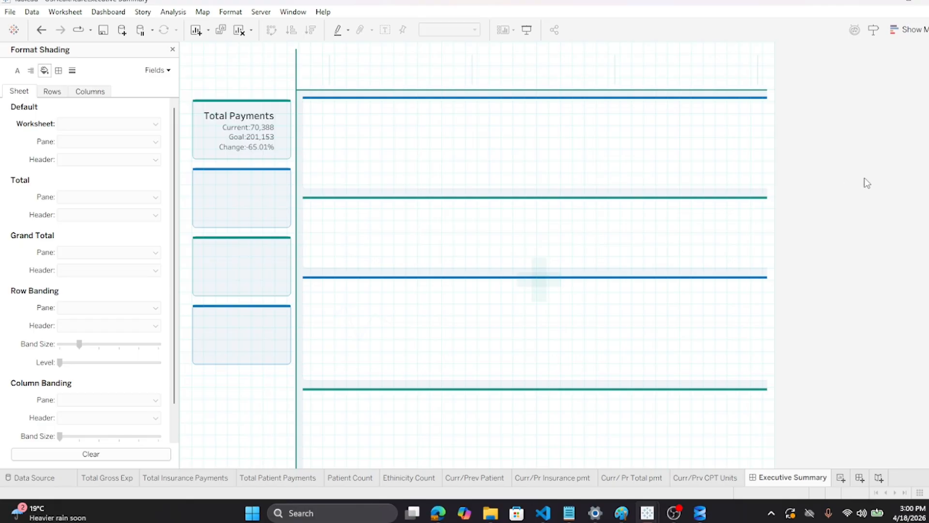
right_click(283, 115)
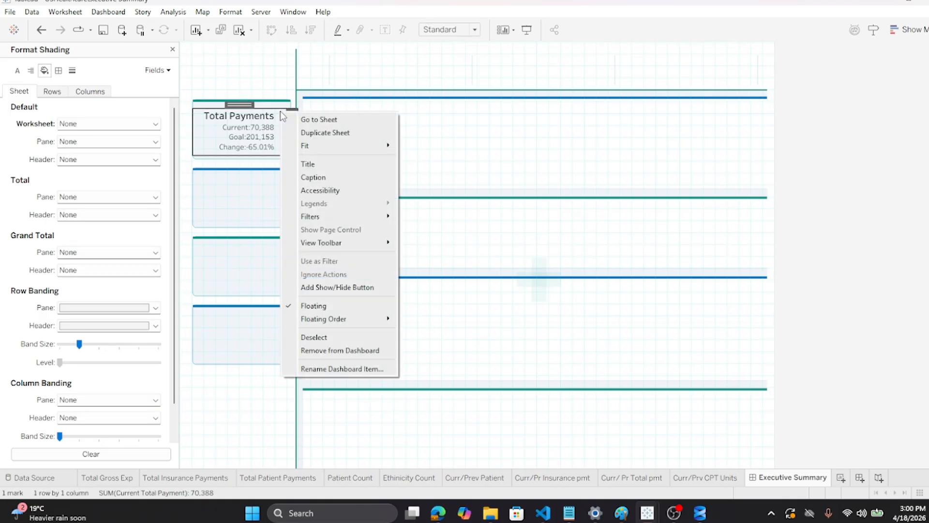
click(282, 114)
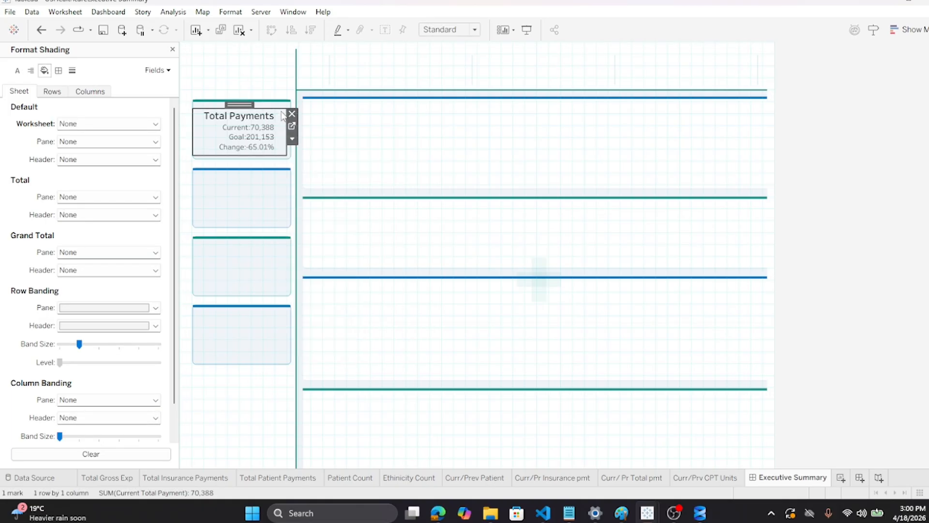
Shorten the first label line of the Curr/ Pr Total pmt sheet to "Payments"
click(631, 480)
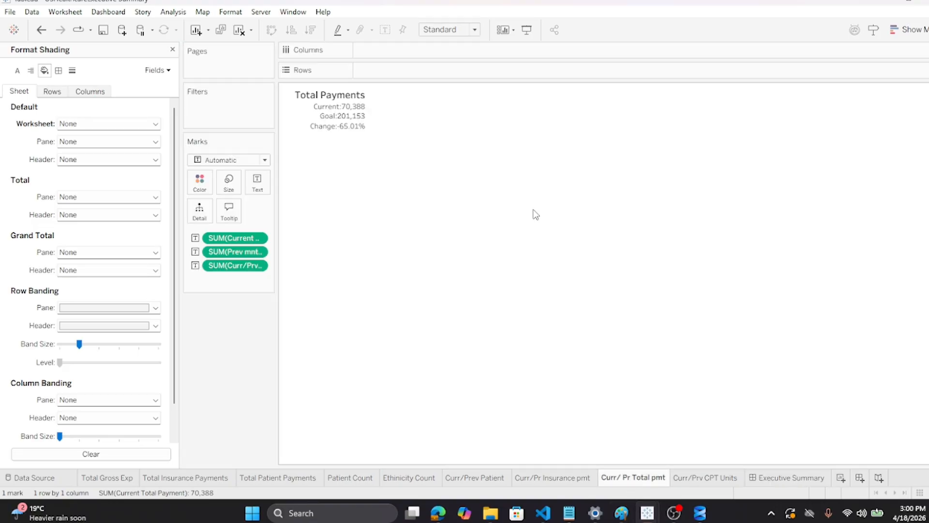
click(257, 182)
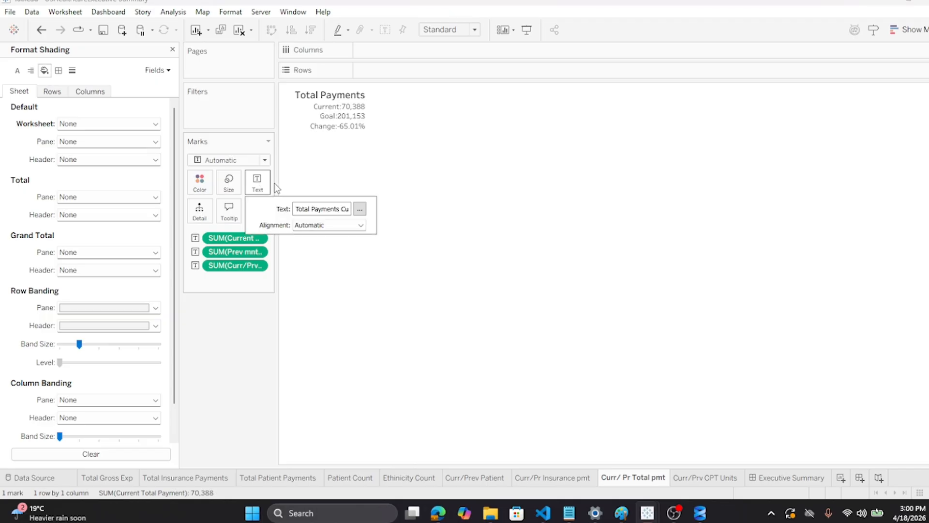
click(358, 209)
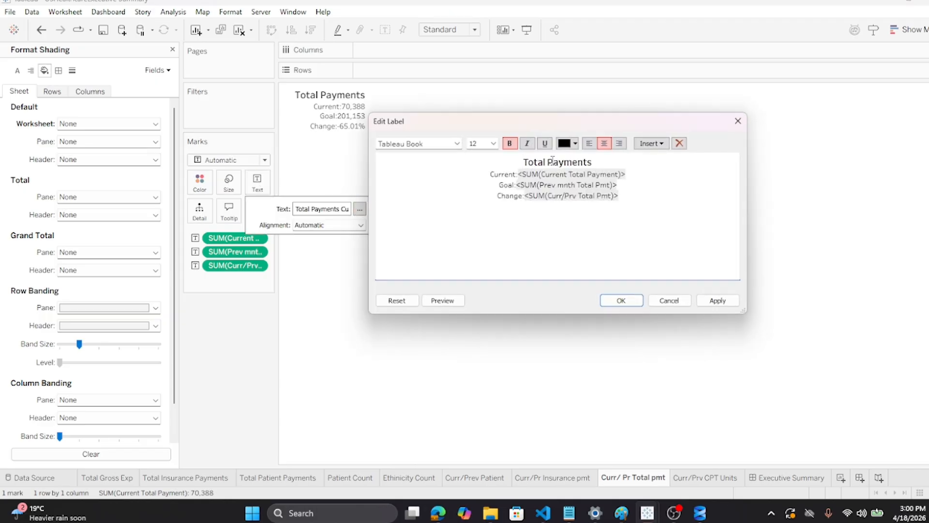
drag(548, 162, 504, 164)
key(BackSpace)
Set the font size of the "Payments" label line to 11 and return to the Executive Summary dashboard
click(493, 143)
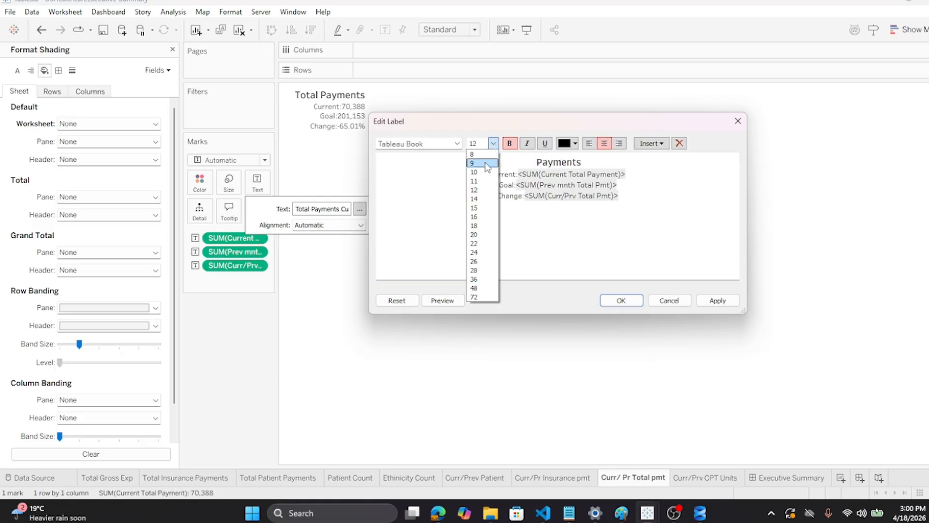
click(478, 180)
double_click(549, 162)
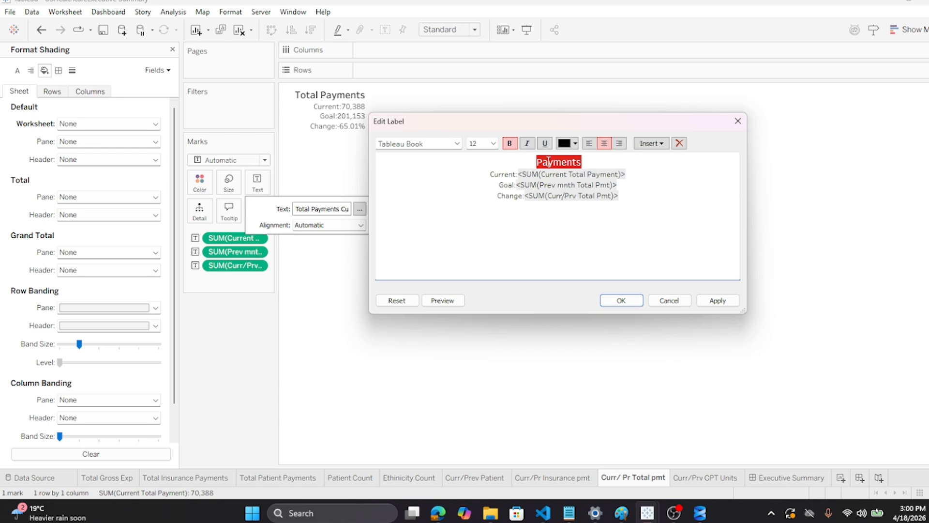
click(493, 144)
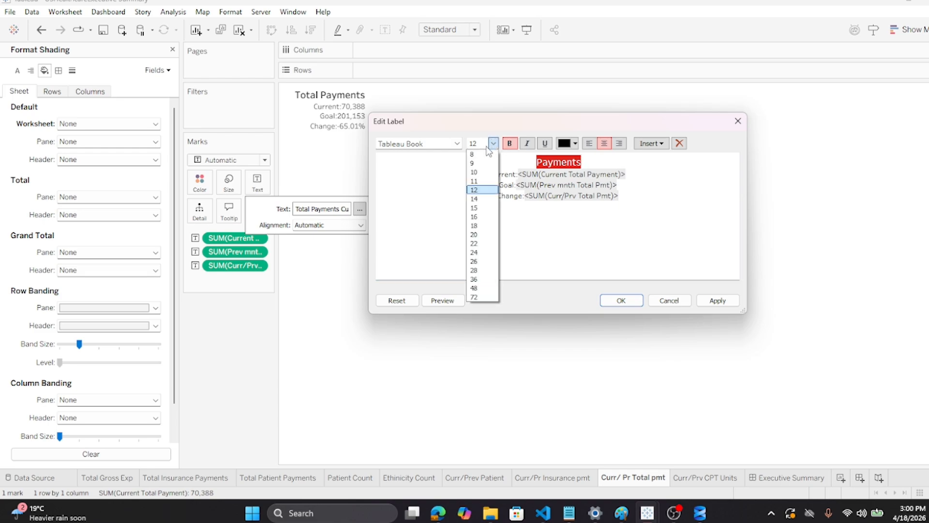
click(477, 179)
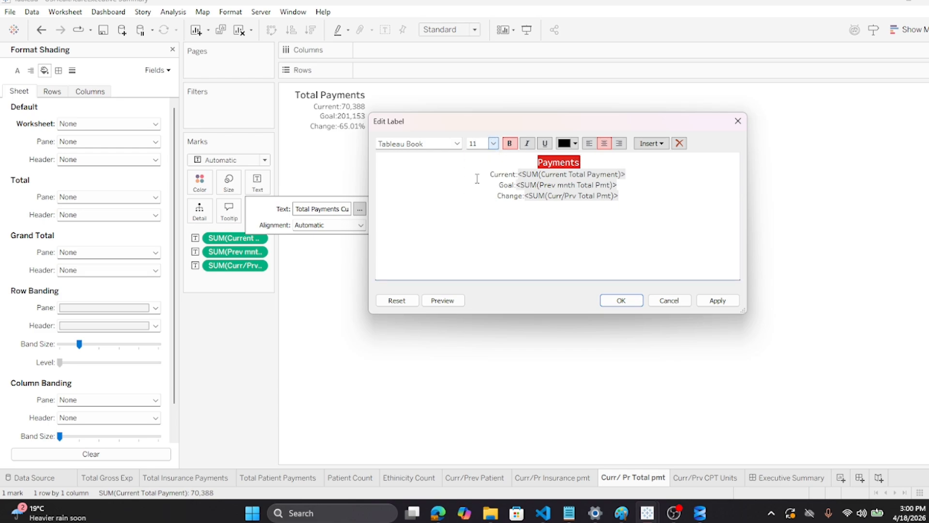
click(622, 300)
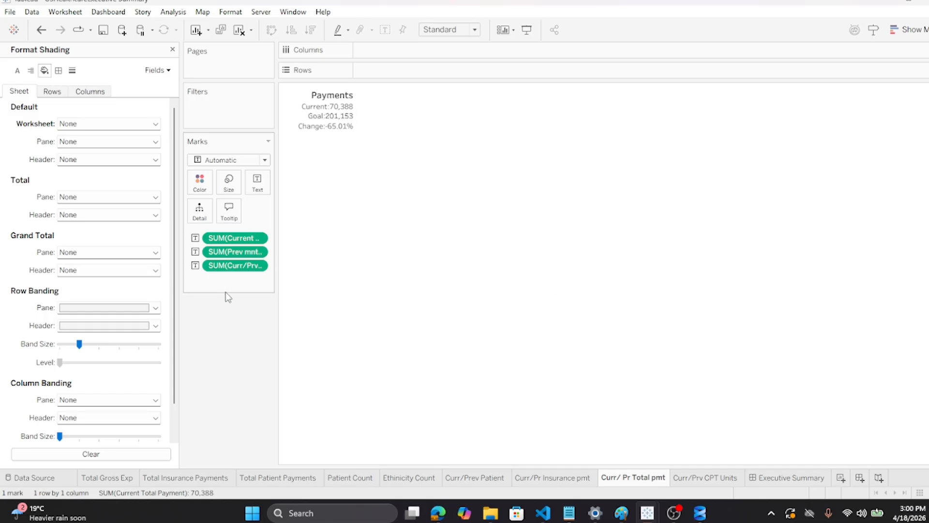
click(791, 478)
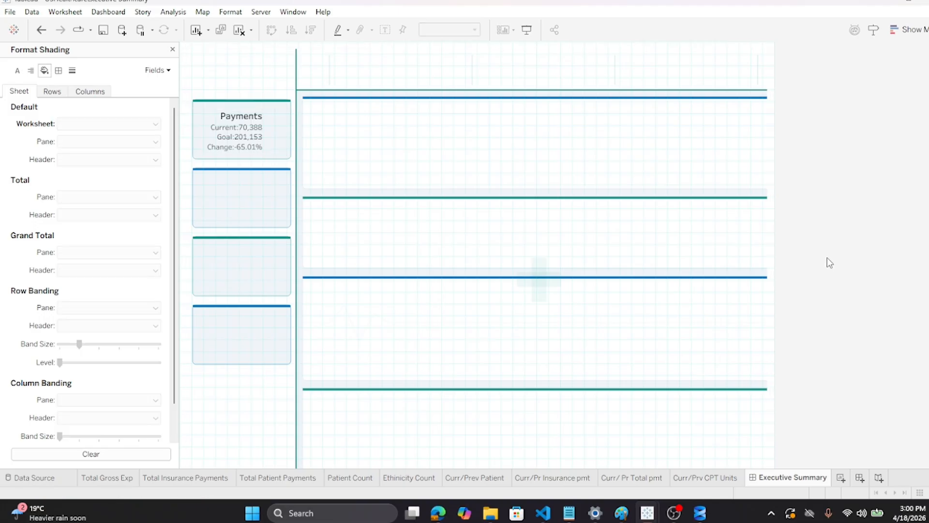
Place the Curr/Pr Insurance pmt sheet as a floating item on the second card from the top
click(237, 196)
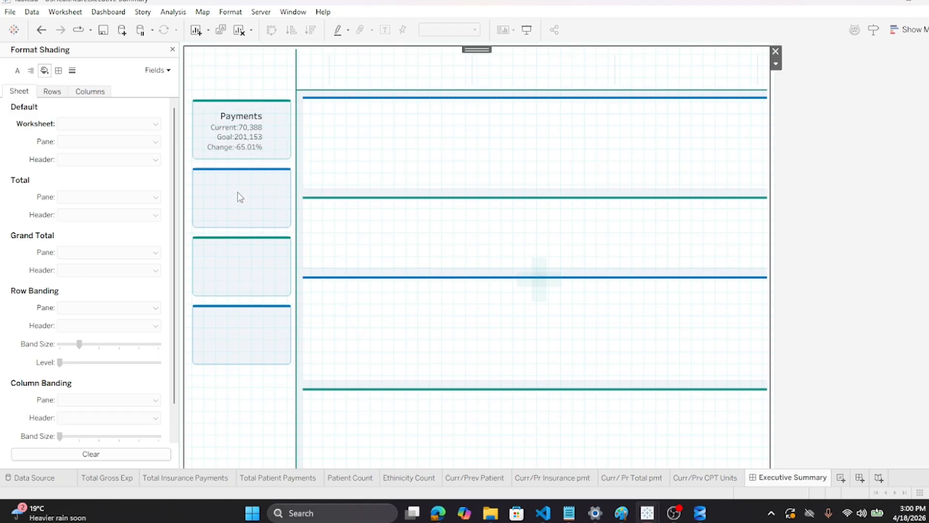
click(173, 50)
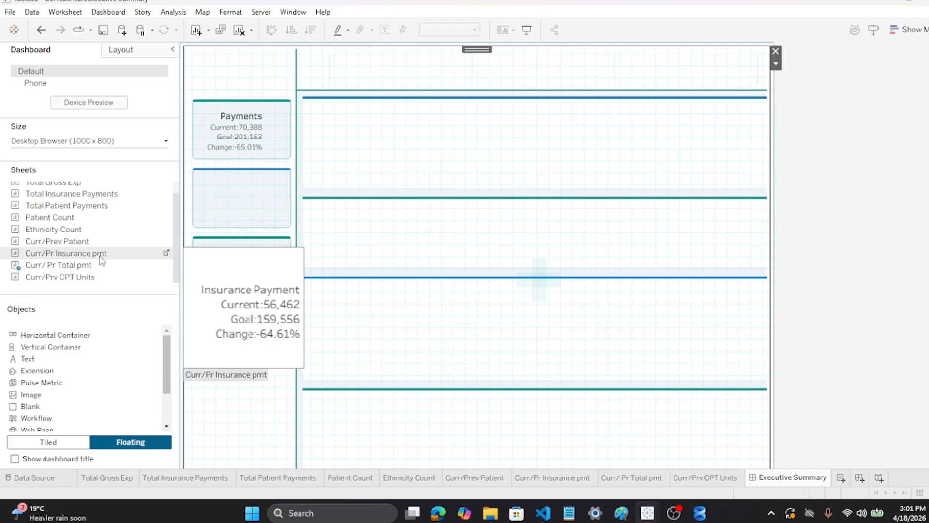
drag(49, 260, 197, 175)
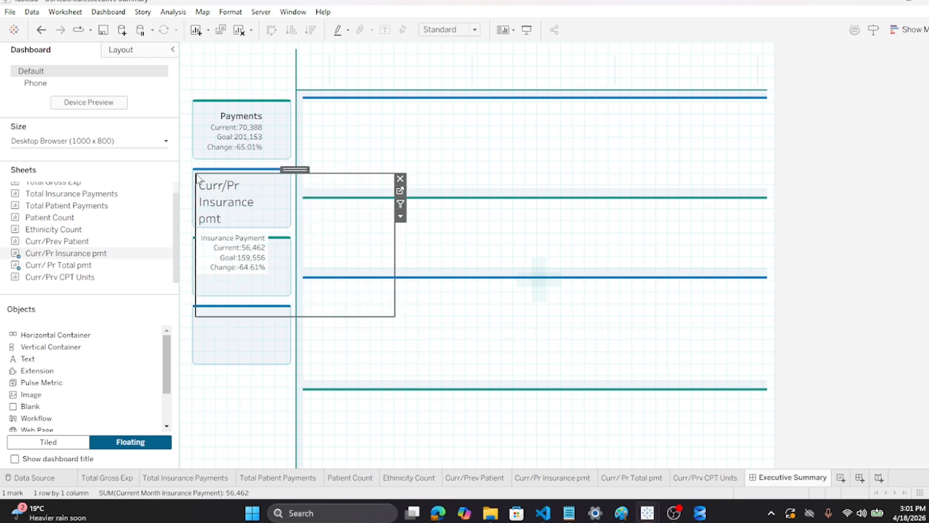
Hide the title of the Curr/Pr Insurance pmt sheet and shrink the sheet to fit within the second card
right_click(250, 201)
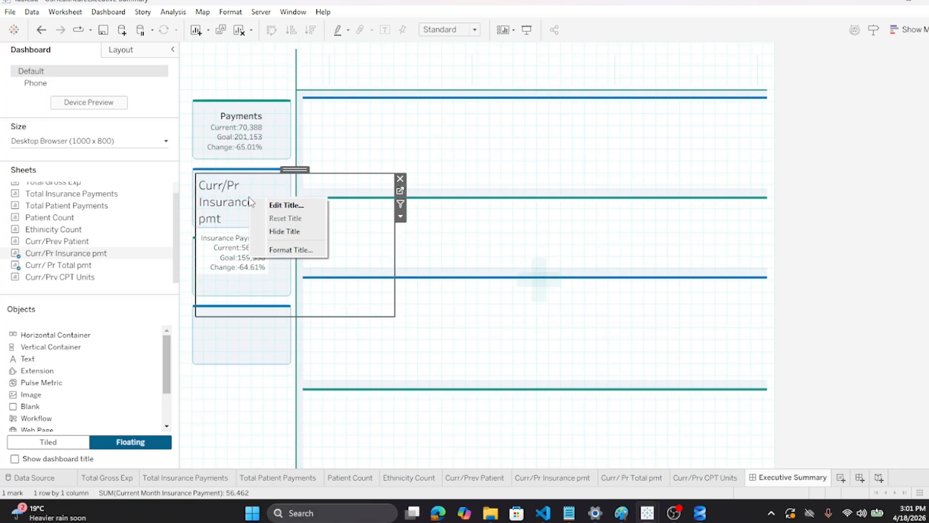
click(293, 232)
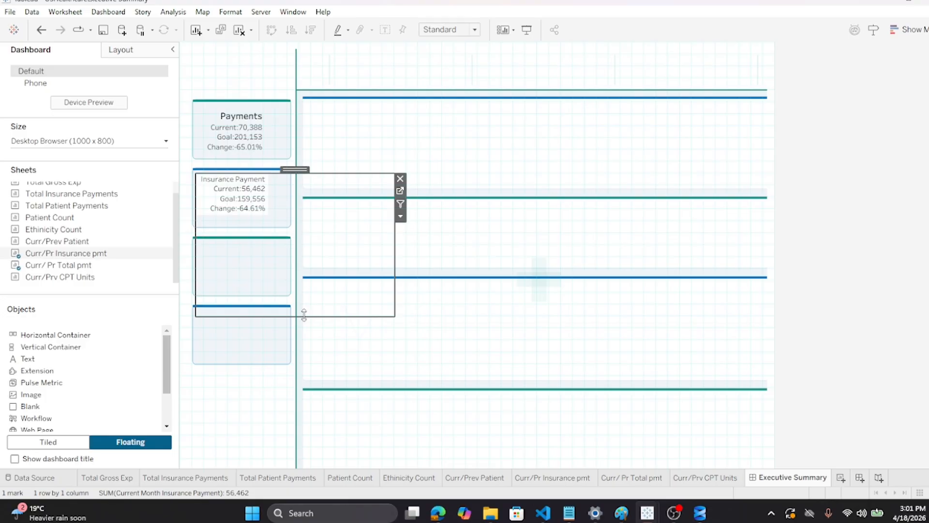
drag(305, 316, 302, 219)
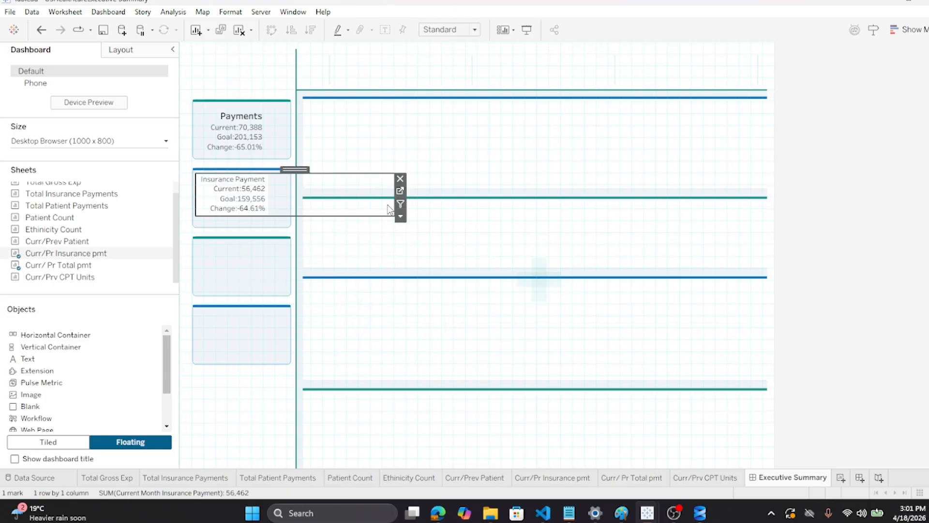
drag(390, 192, 283, 194)
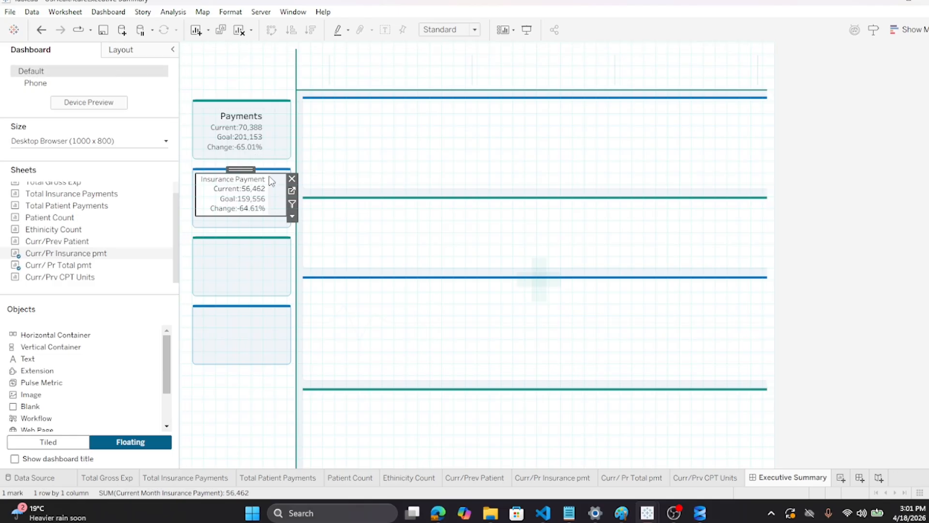
Set the default worksheet shading of the Curr/Pr Insurance pmt sheet to None
right_click(252, 193)
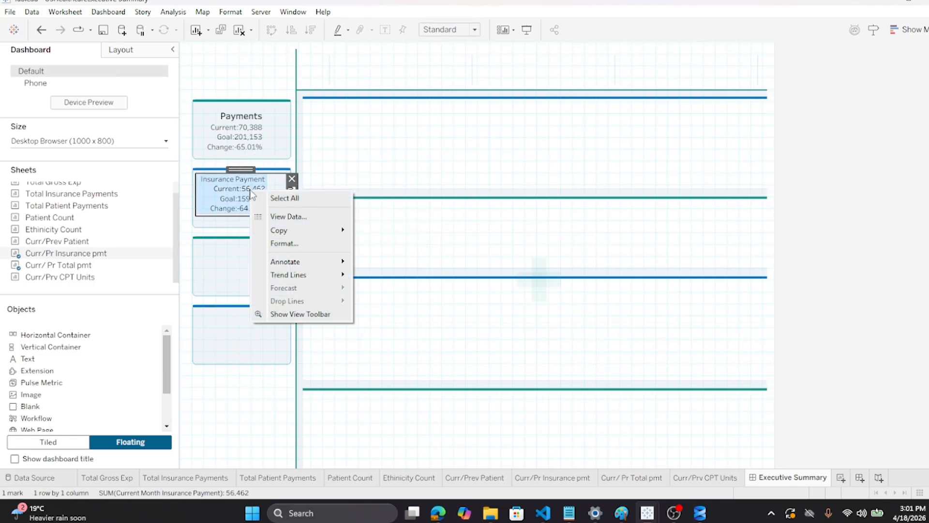
click(284, 243)
click(45, 70)
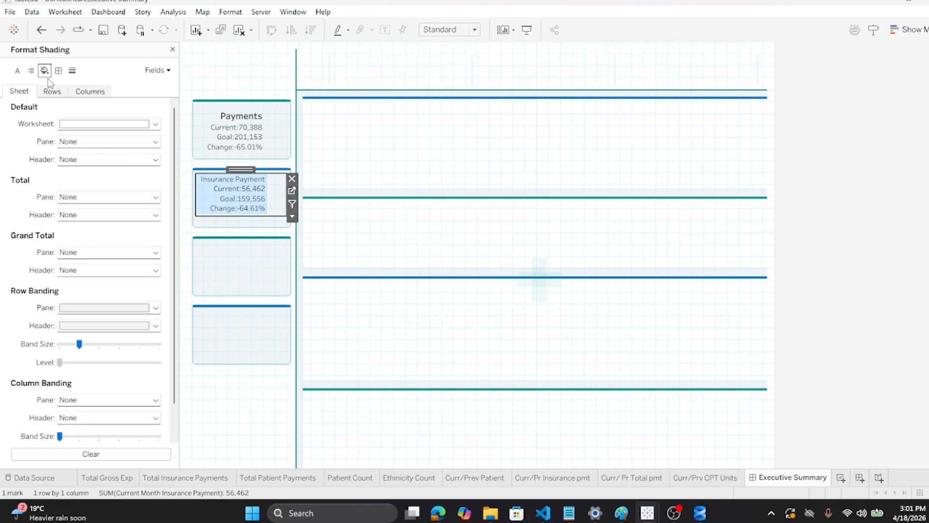
click(156, 125)
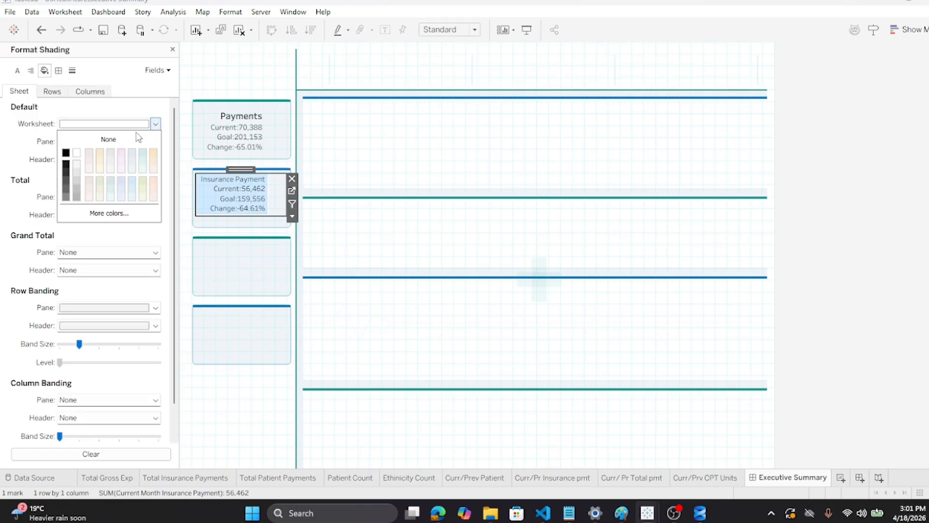
click(409, 251)
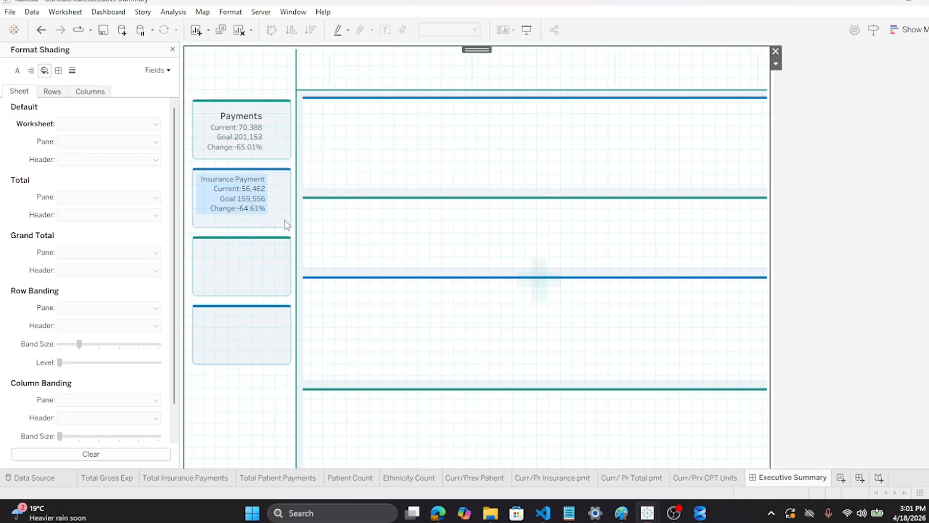
click(274, 217)
click(387, 249)
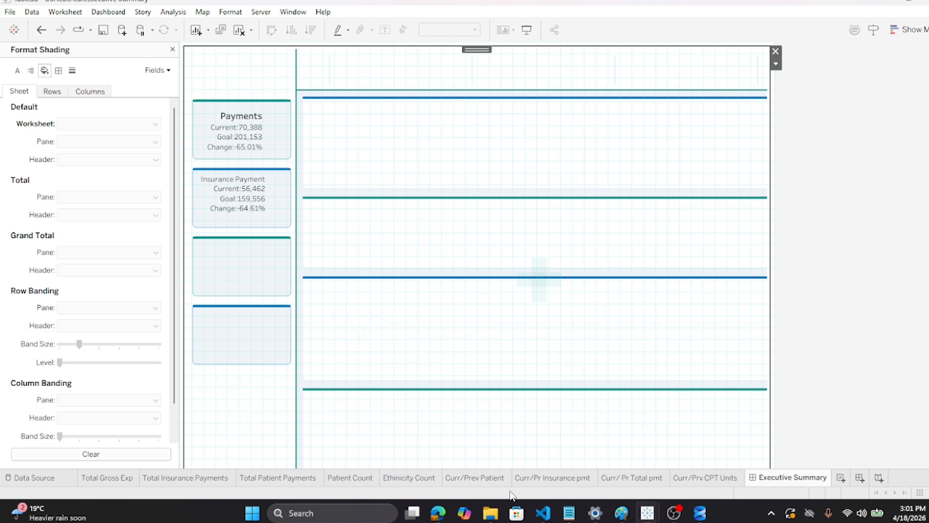
Set the font size of the "Insurance Payment" label line to 11 on the Curr/Pr Insurance pmt sheet and return to the Executive Summary dashboard
click(570, 479)
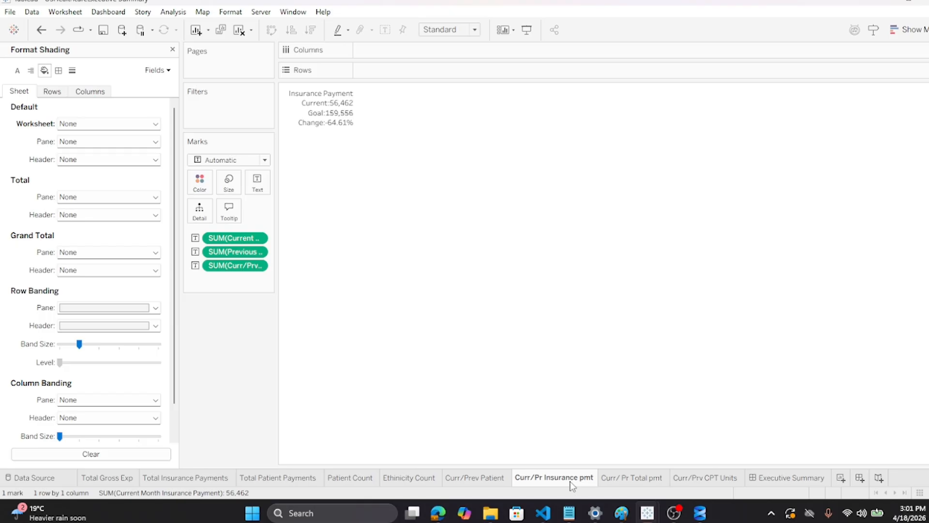
click(259, 183)
click(360, 209)
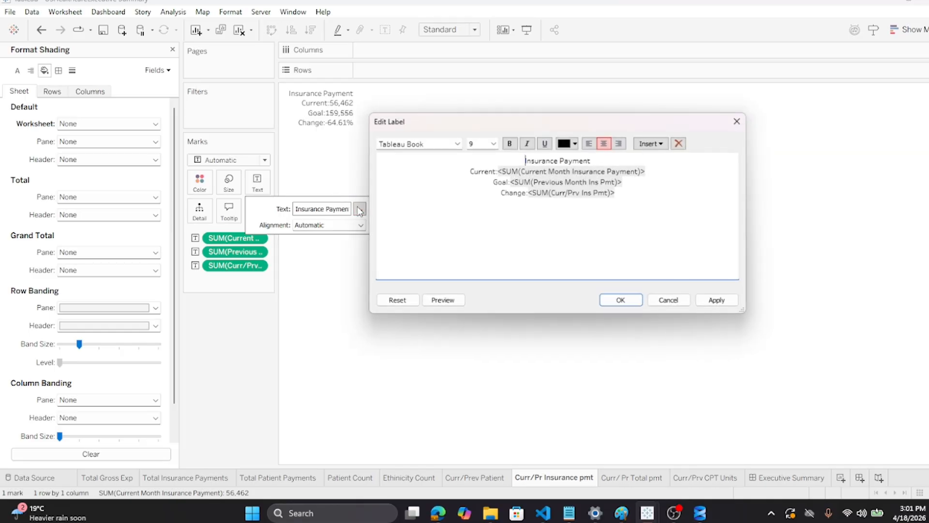
triple_click(543, 162)
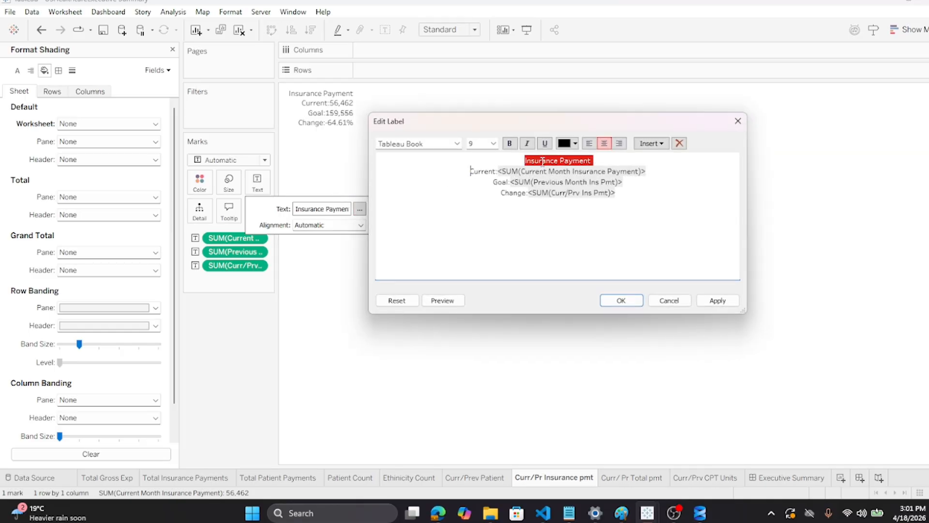
click(493, 144)
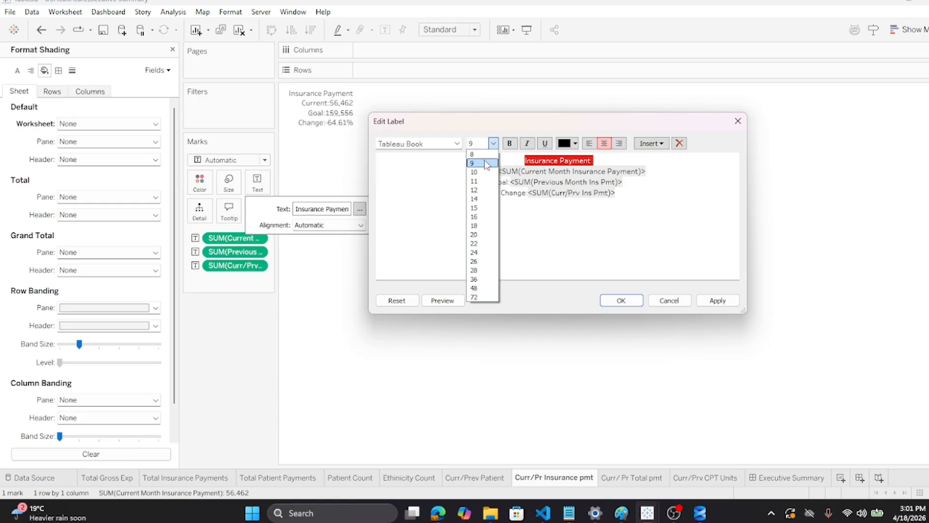
click(475, 181)
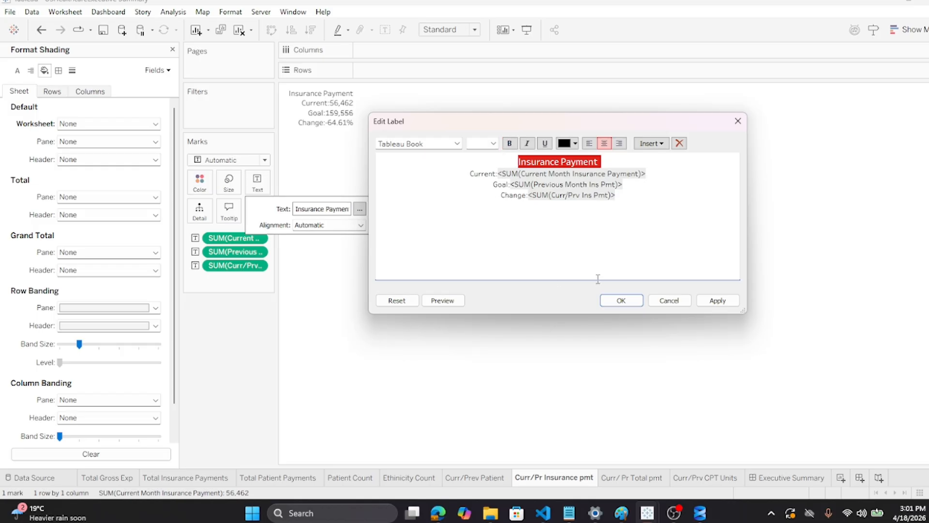
click(621, 300)
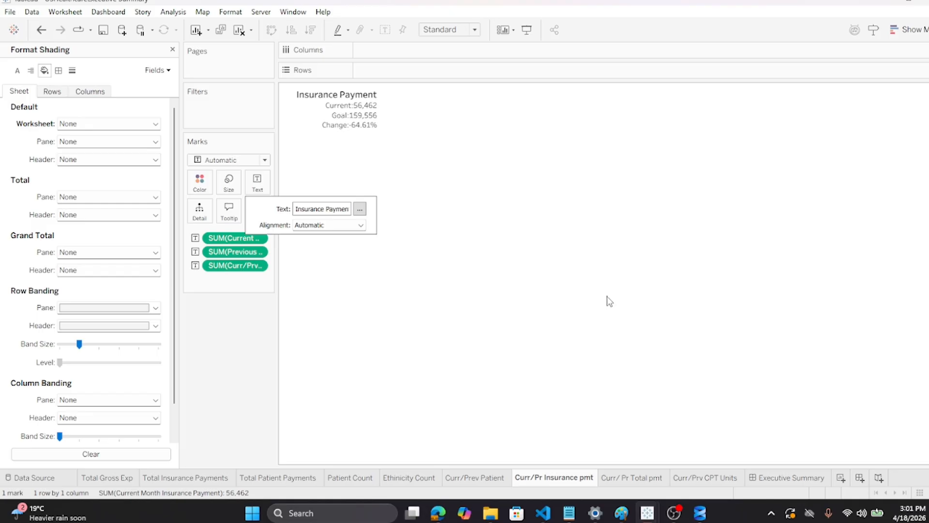
click(780, 480)
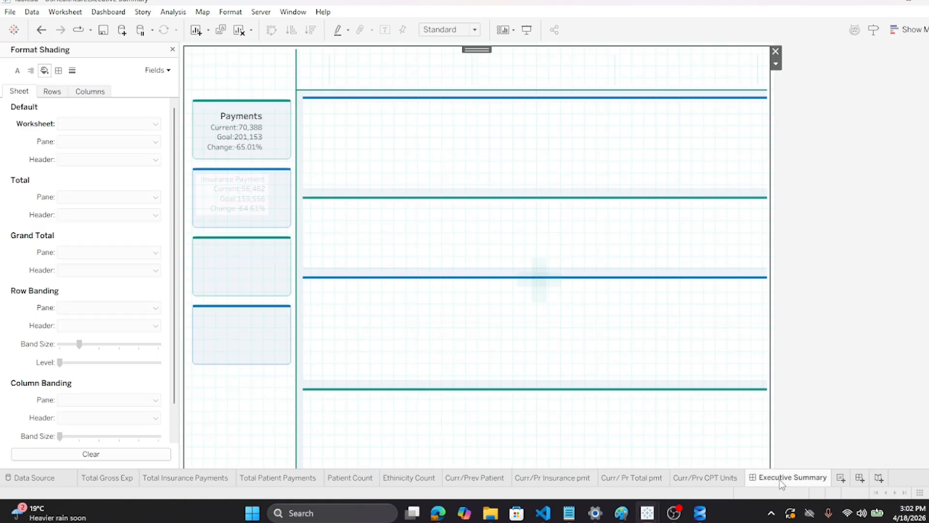
Widen and reposition the floating Insurance Payment sheet so its full label fits in the second card, and clear the mark selection
click(237, 222)
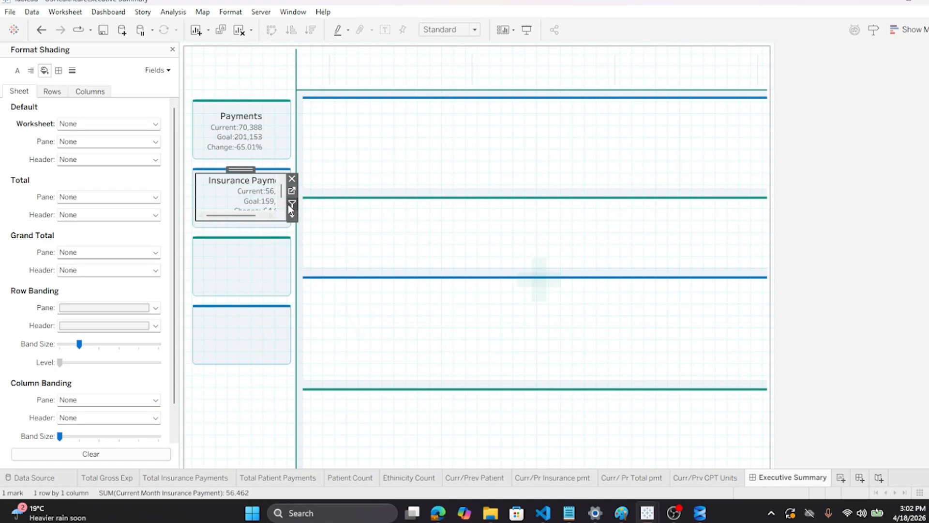
drag(287, 200, 291, 199)
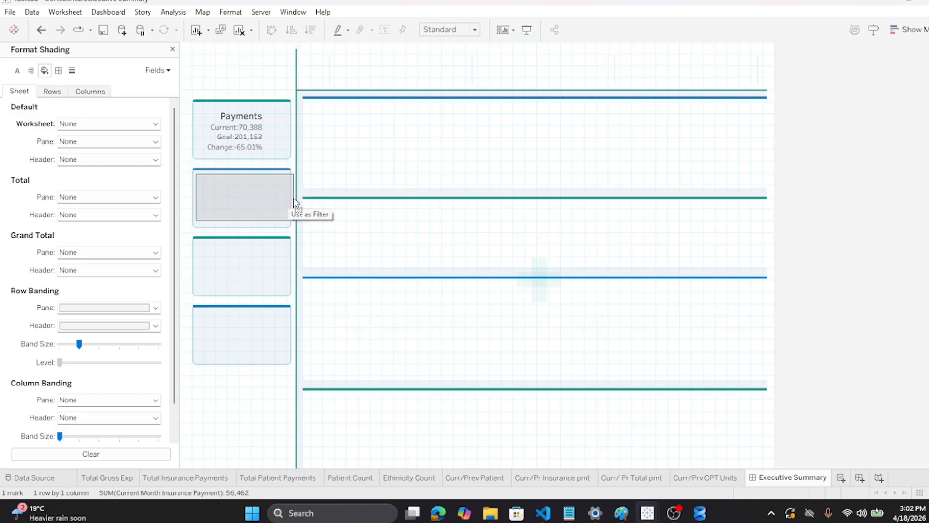
click(449, 260)
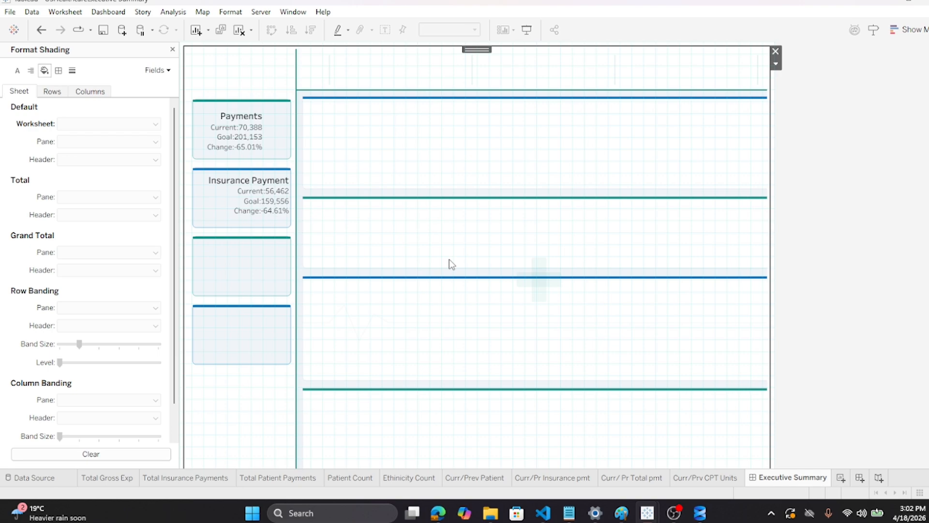
click(200, 175)
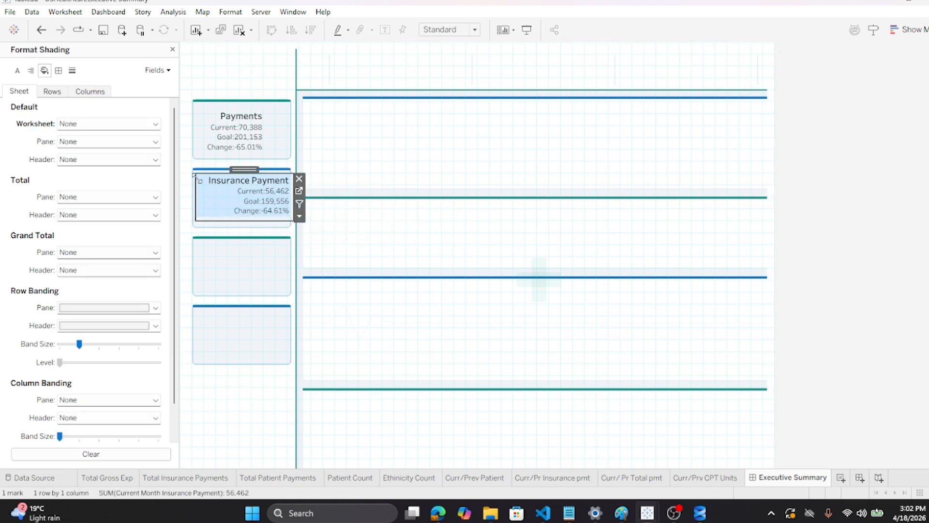
drag(196, 185, 198, 185)
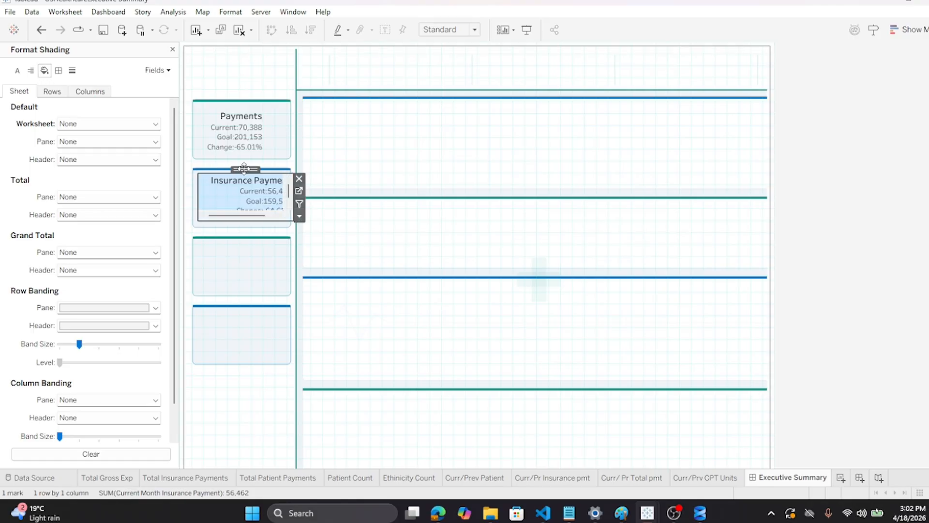
click(240, 175)
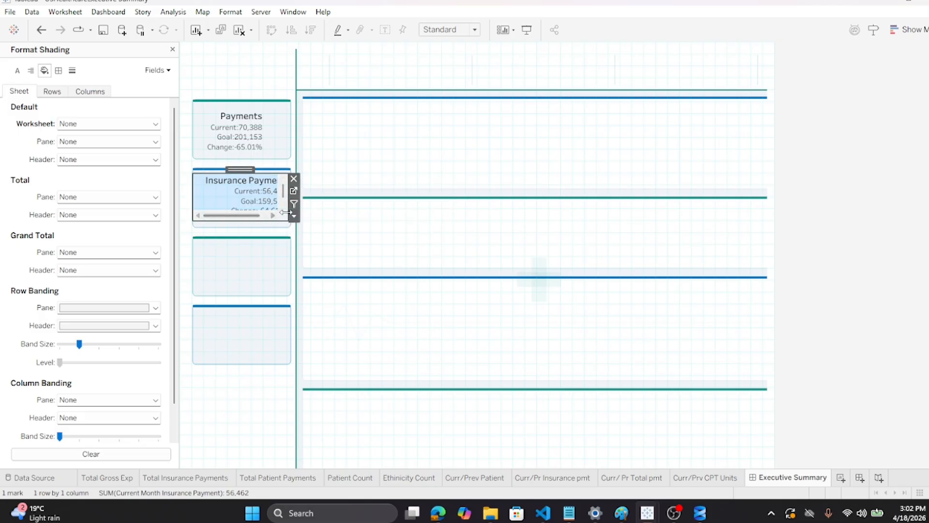
drag(285, 208, 292, 212)
click(351, 226)
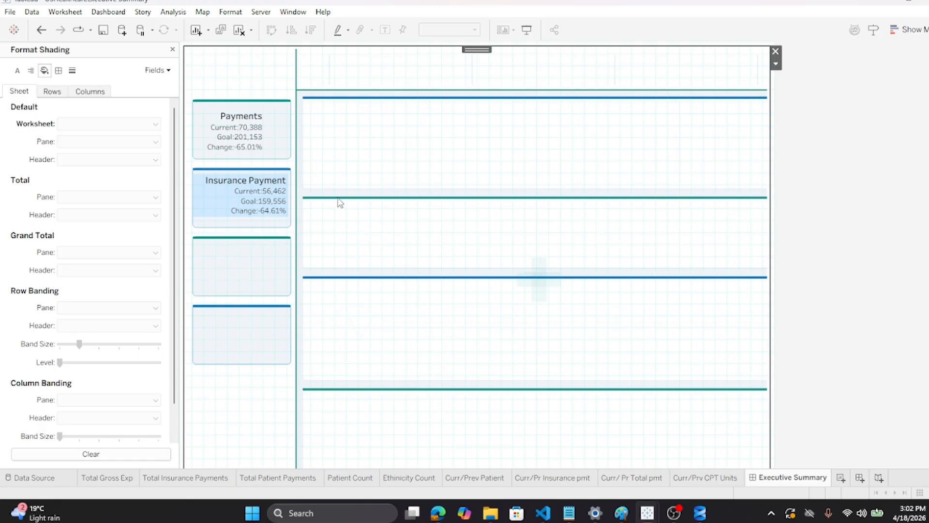
mouse_move(249, 181)
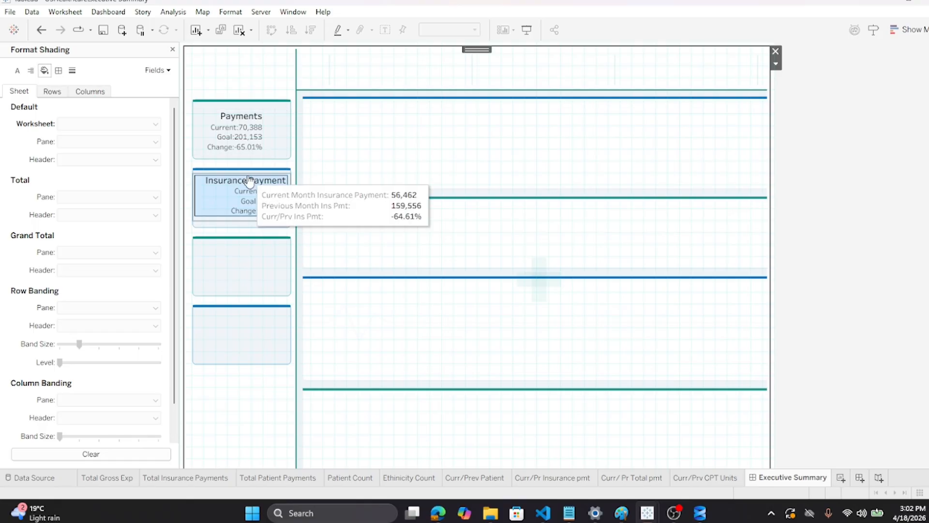
click(248, 181)
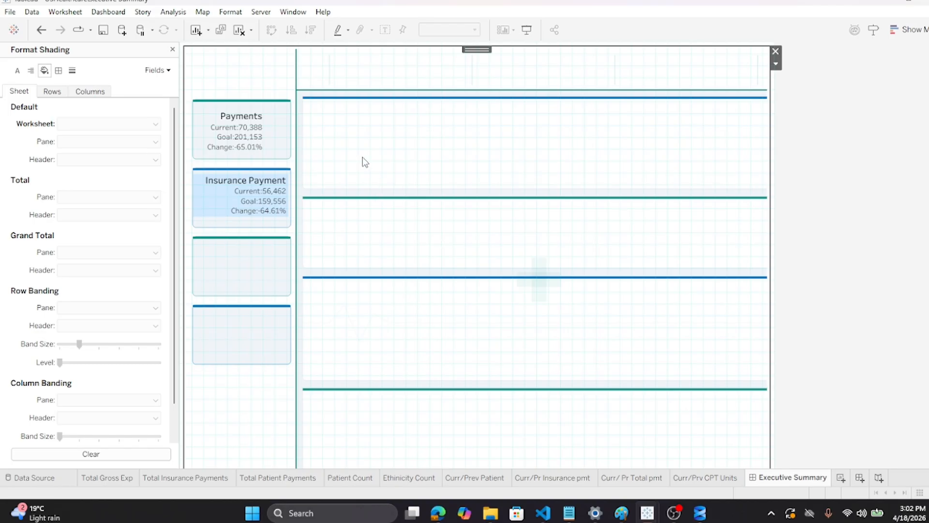
click(244, 213)
click(431, 345)
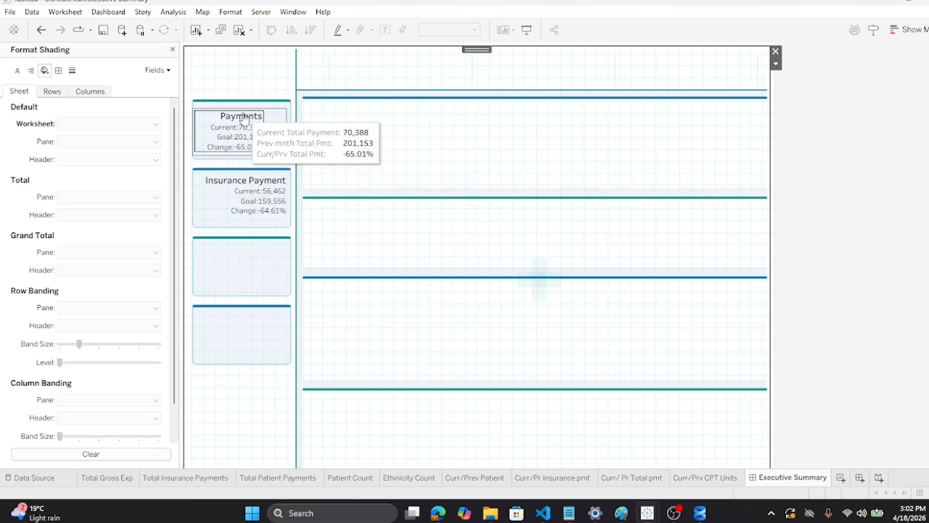
Left-align the "Payments" line in the Curr/ Pr Total pmt label and return to the Executive Summary dashboard
mouse_move(261, 124)
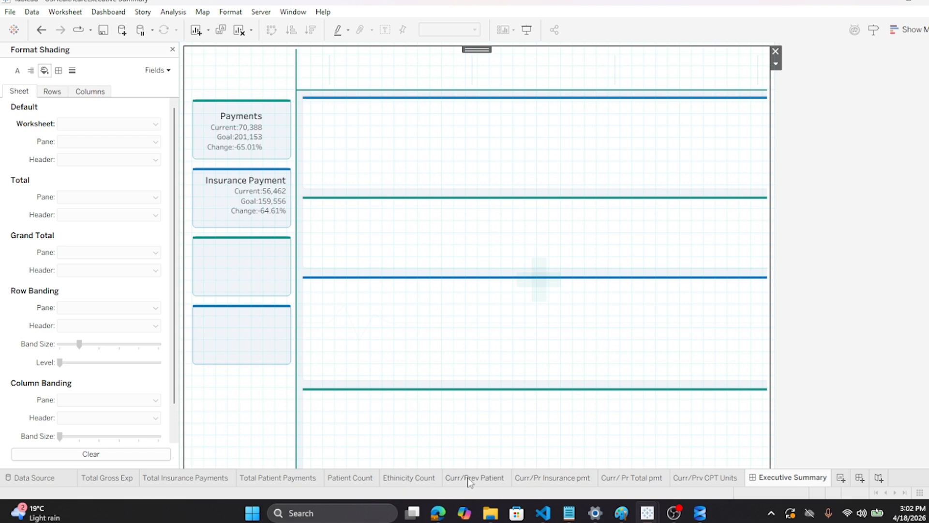
mouse_move(558, 477)
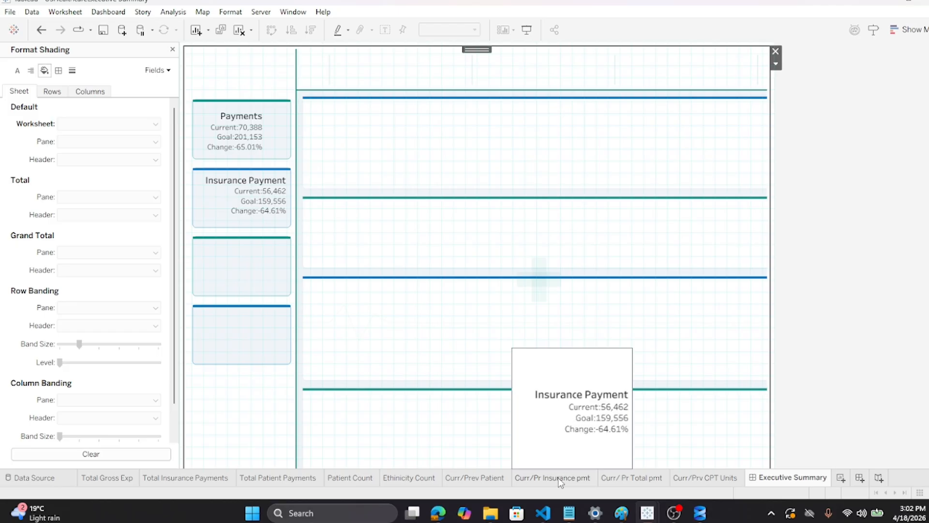
click(625, 478)
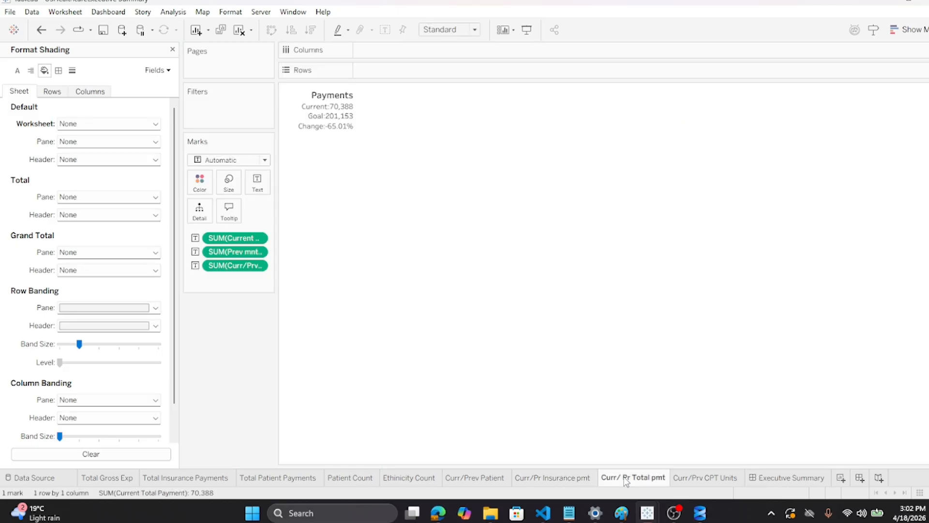
click(258, 182)
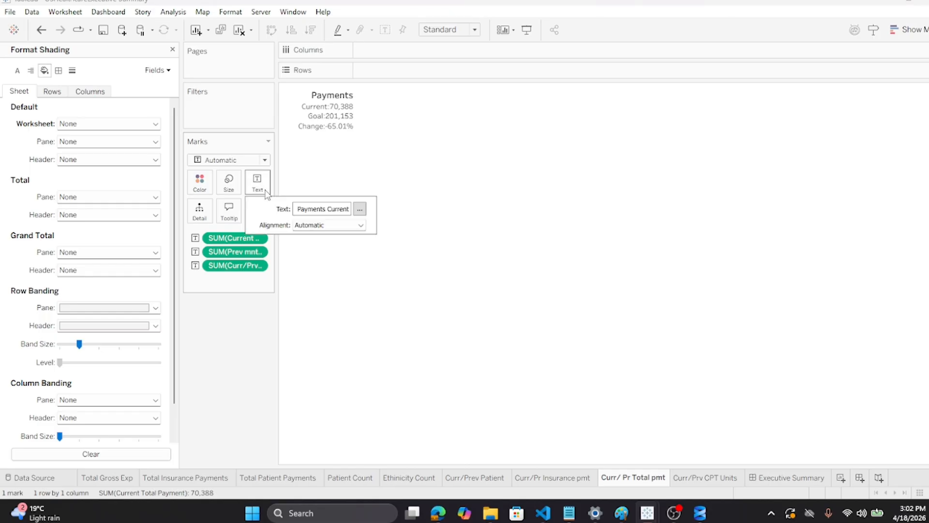
click(360, 209)
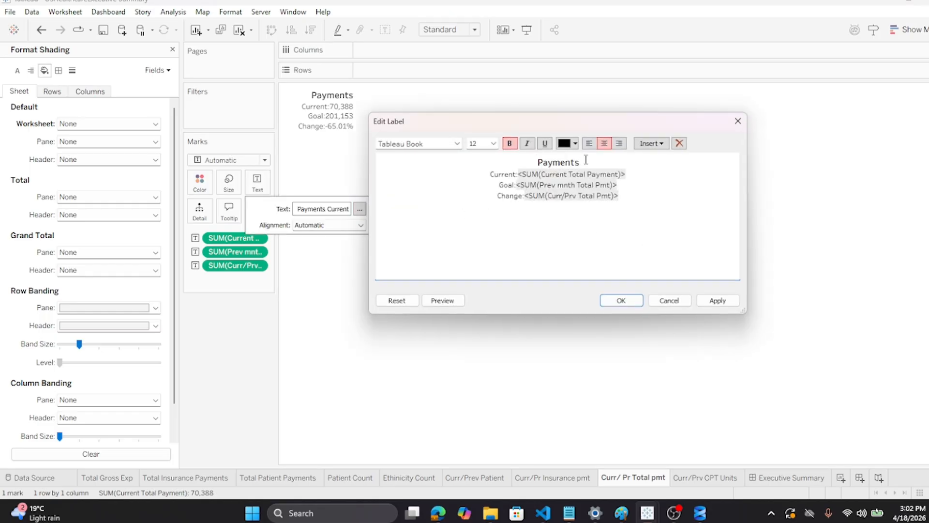
drag(585, 160, 535, 161)
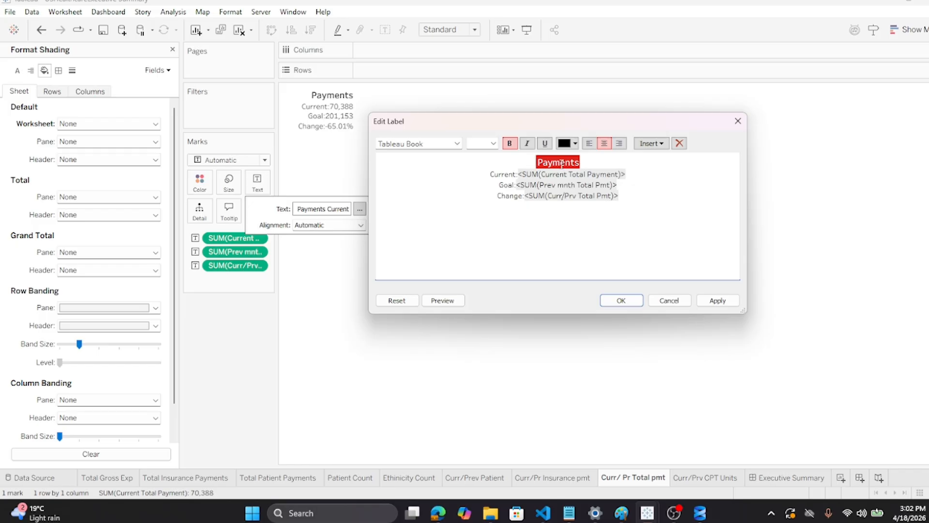
click(590, 143)
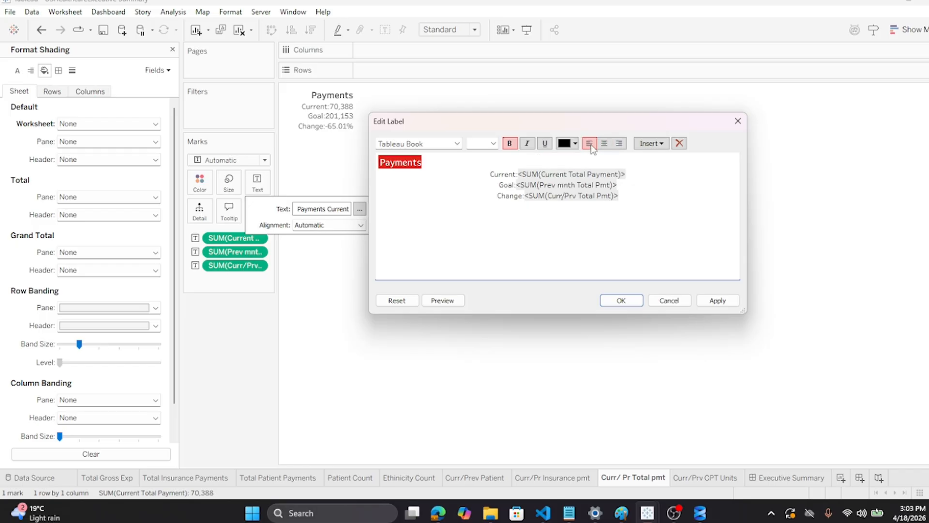
click(621, 300)
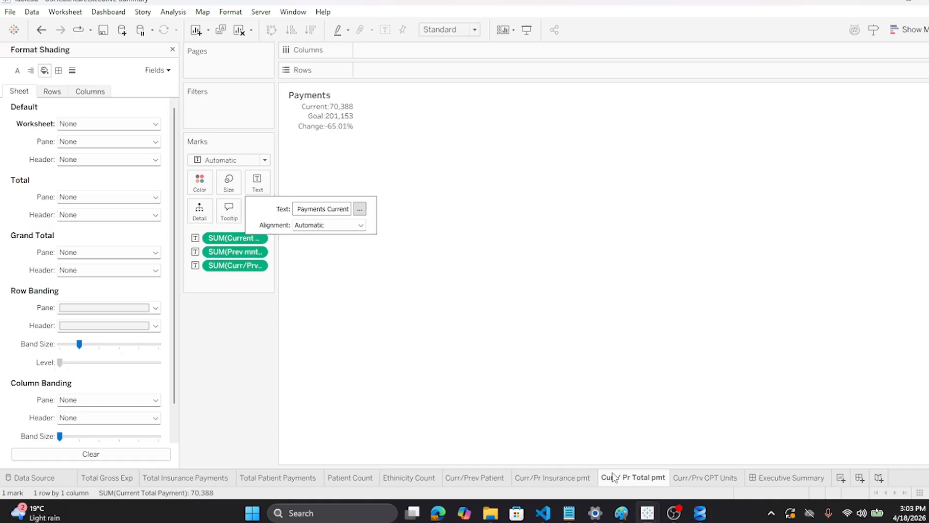
click(773, 478)
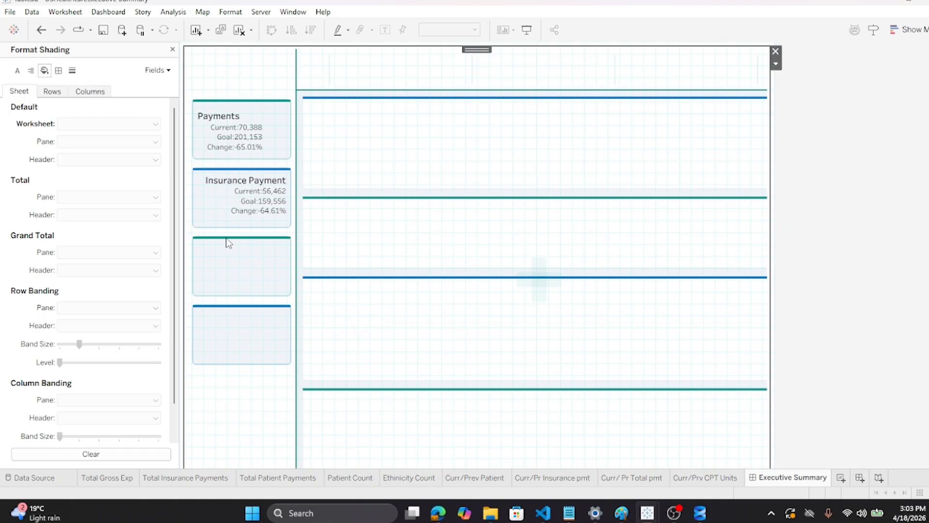
Left-align the "Insurance Payment" label line, center the Current, Goal and Change lines, and return to the Executive Summary dashboard
mouse_move(204, 217)
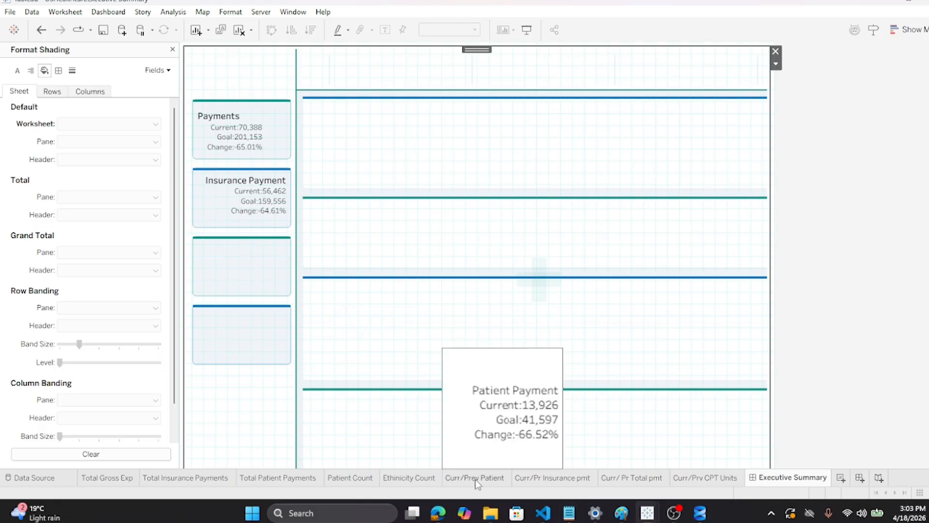
click(534, 478)
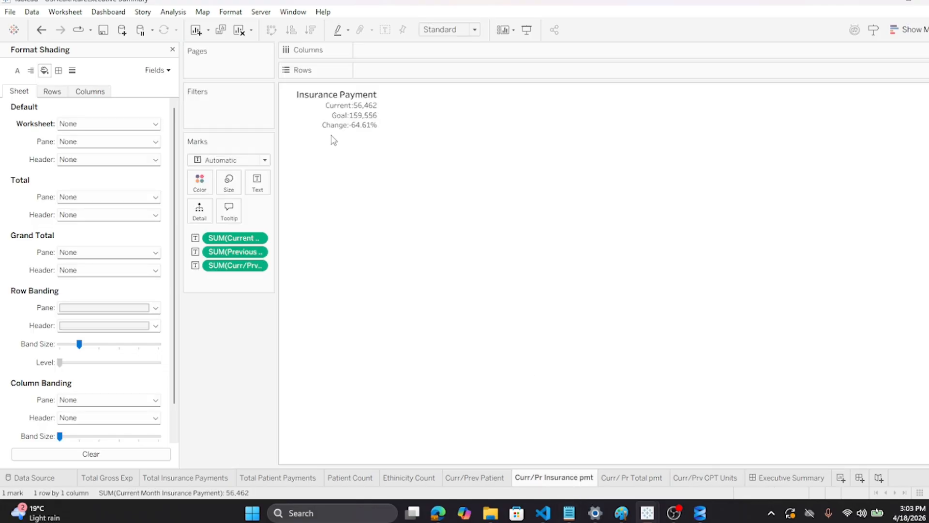
click(255, 183)
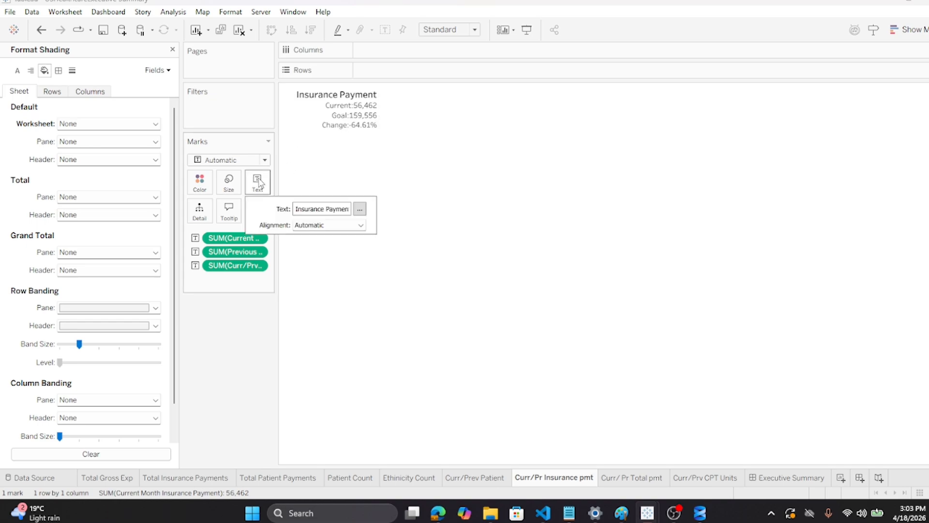
click(360, 209)
drag(600, 163, 516, 164)
click(588, 145)
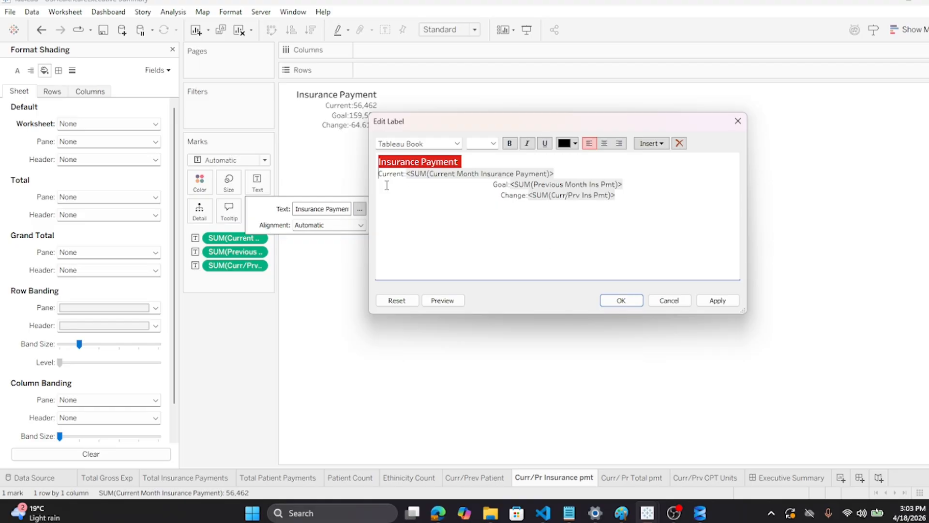
drag(378, 175, 616, 202)
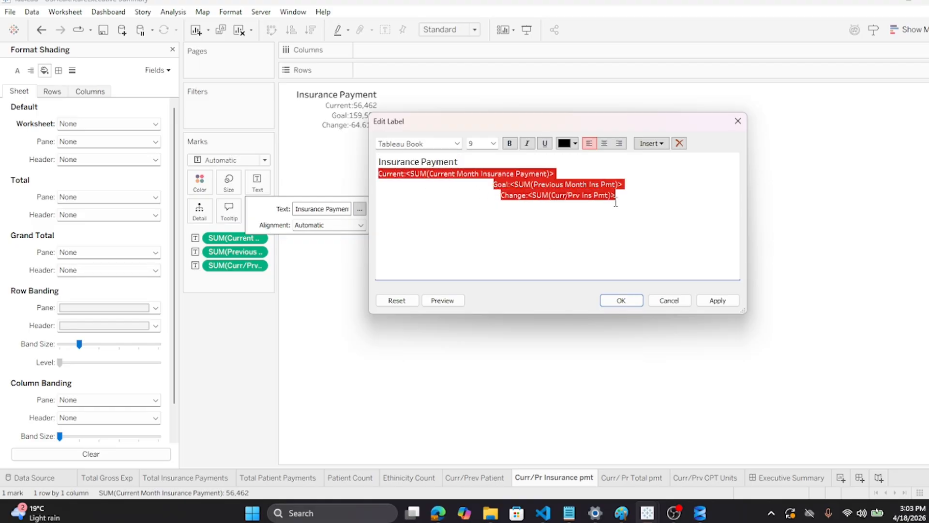
click(589, 143)
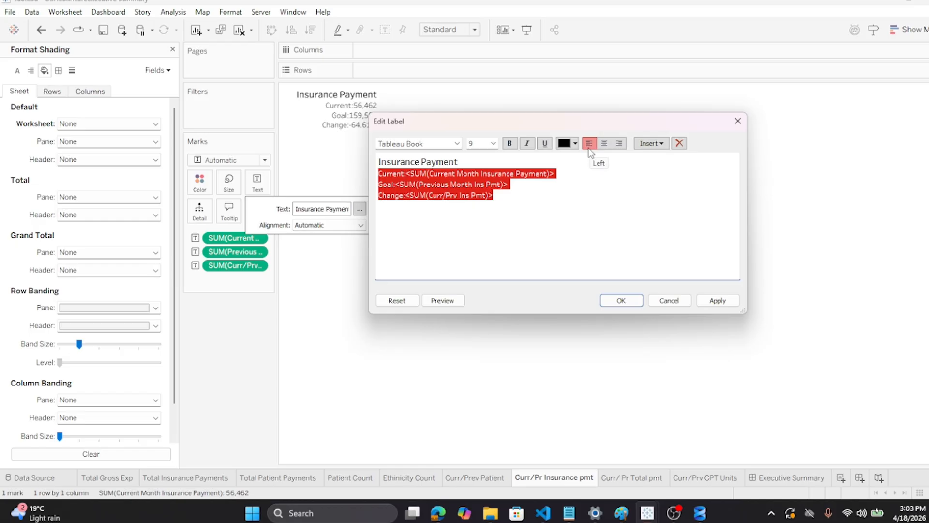
click(605, 143)
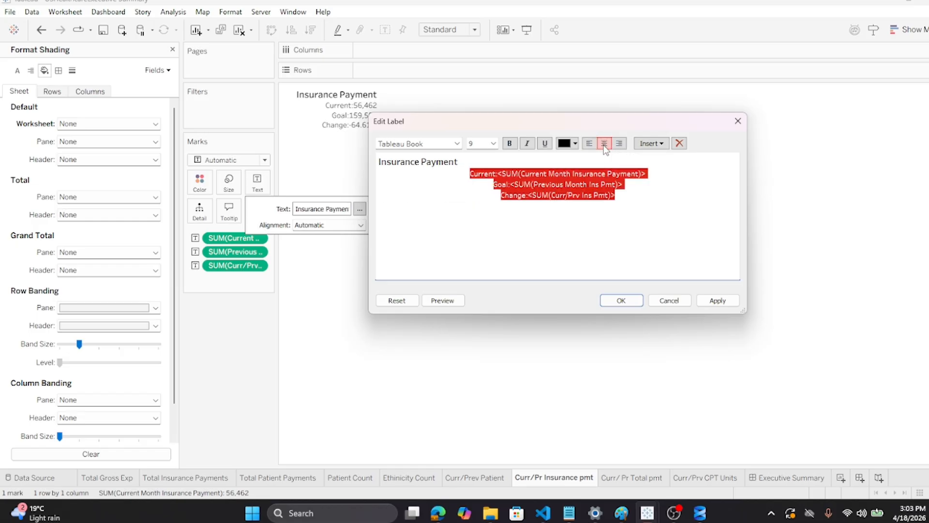
click(621, 300)
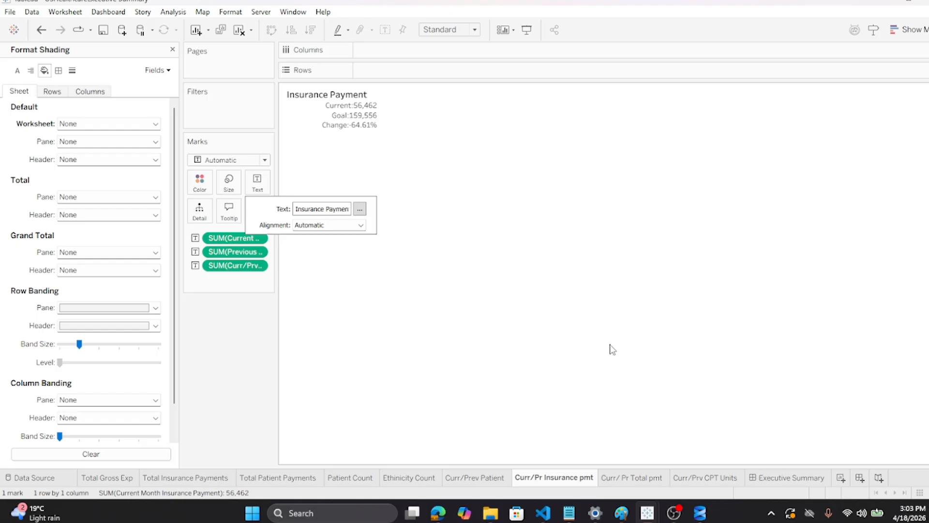
click(776, 478)
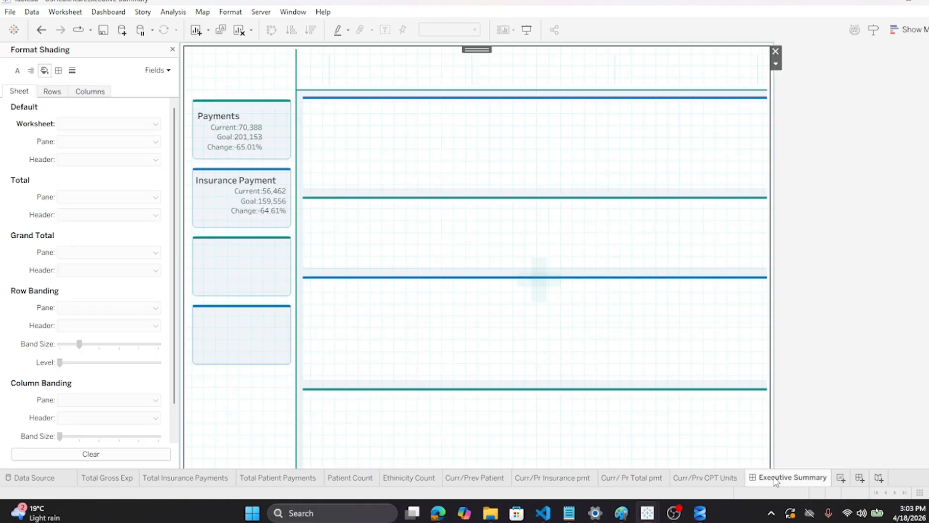
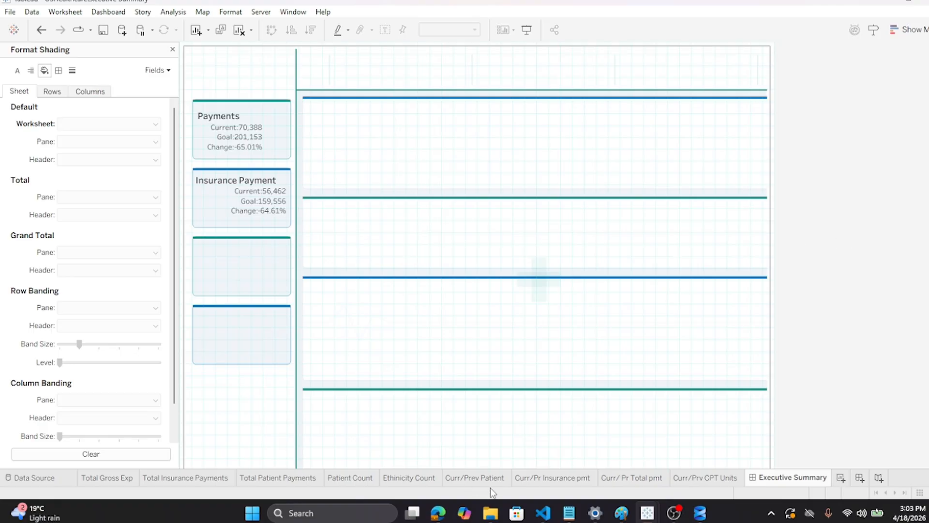
Place the Curr/Prev Patient sheet as a floating object on the third card, hide its title and resize it to fit the card
click(173, 50)
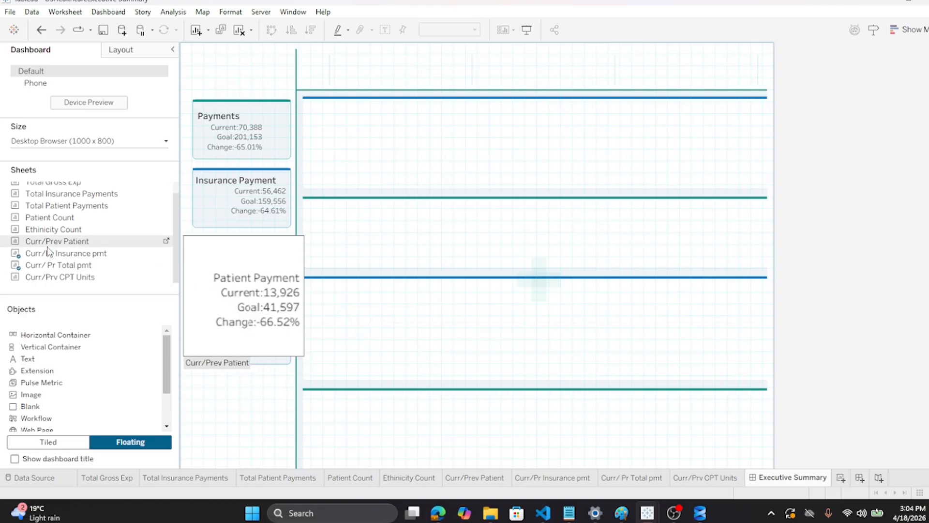
drag(49, 242, 196, 241)
right_click(215, 240)
right_click(211, 255)
click(242, 289)
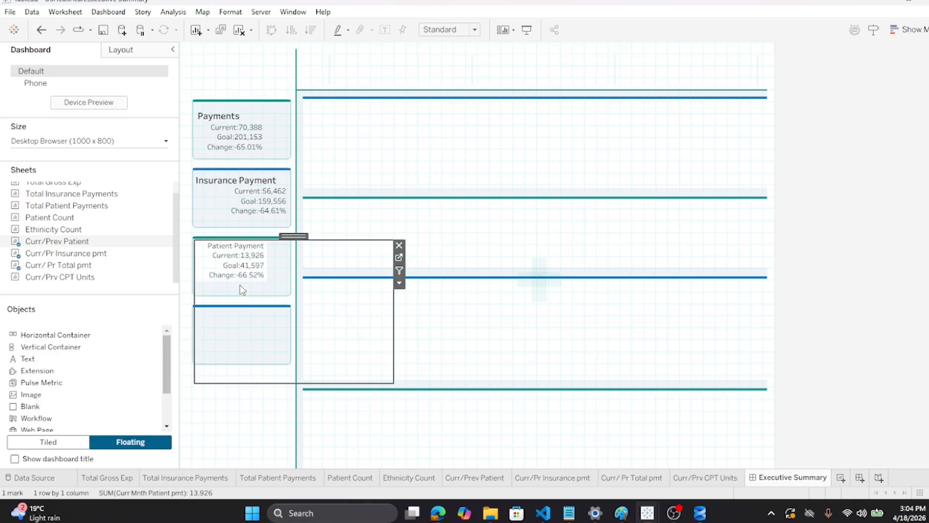
drag(300, 382, 293, 293)
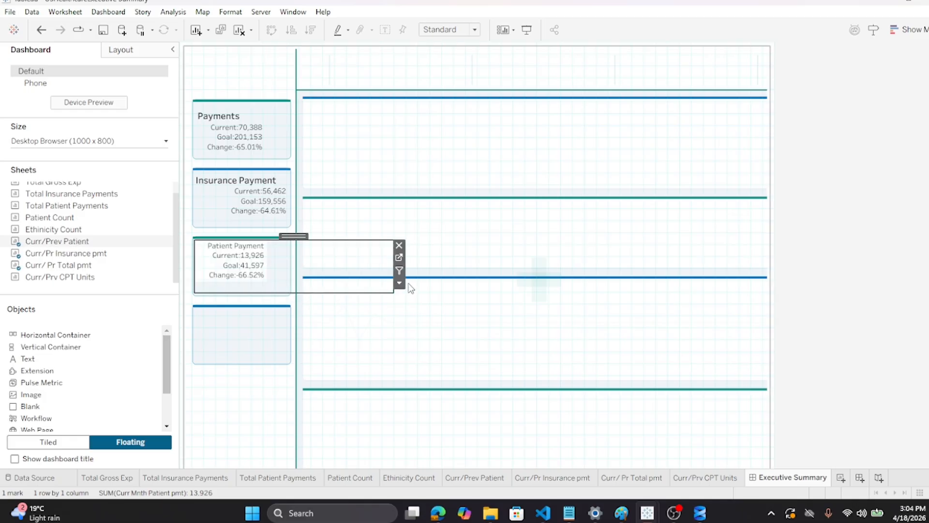
drag(391, 276, 290, 281)
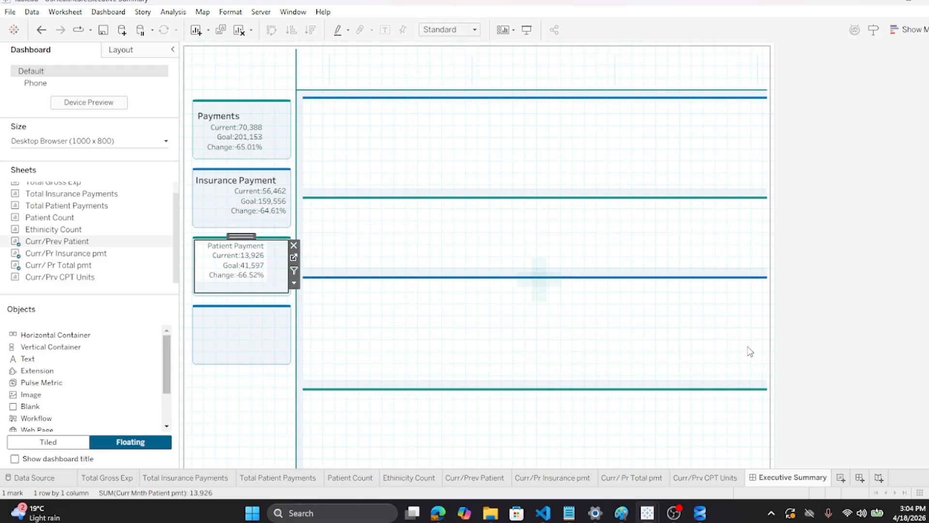
Left-align the "Patient Payment" line in the Curr/Prev Patient sheet's label and add a colon after it
mouse_move(618, 477)
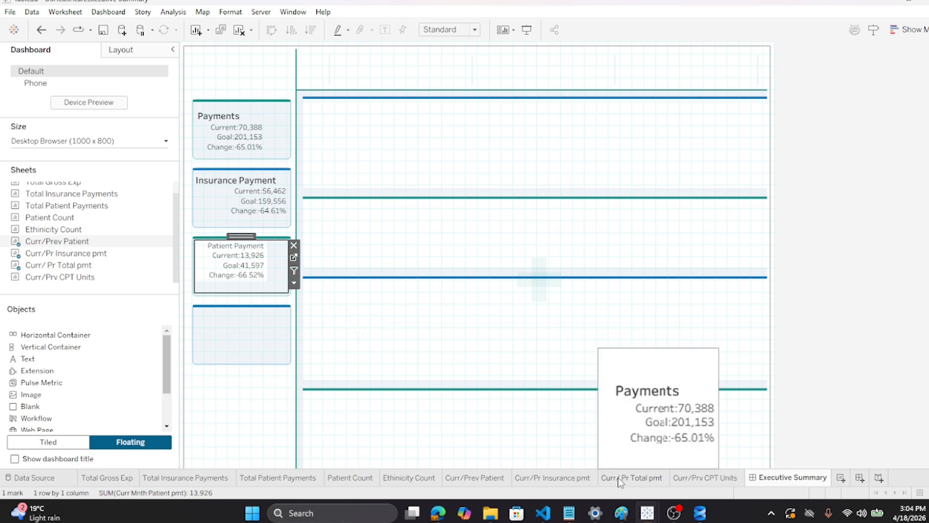
mouse_move(561, 482)
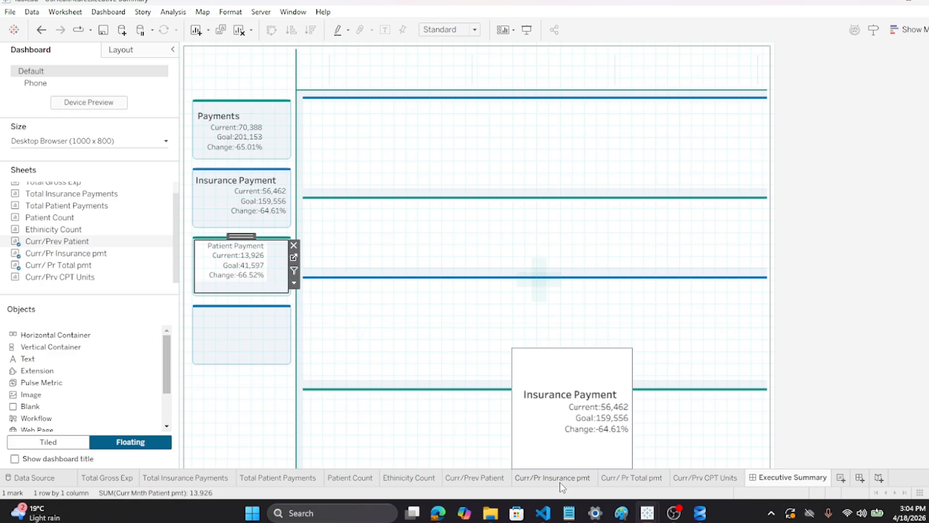
click(476, 477)
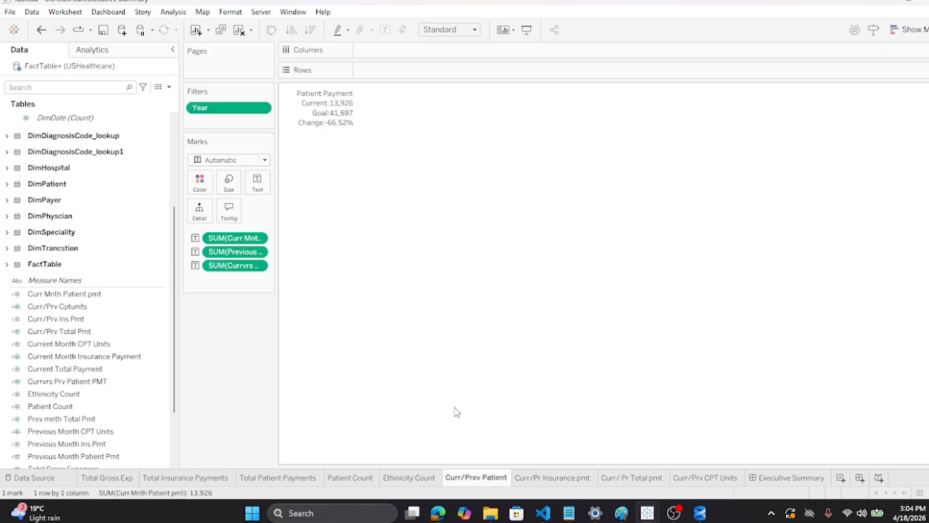
click(257, 182)
click(359, 209)
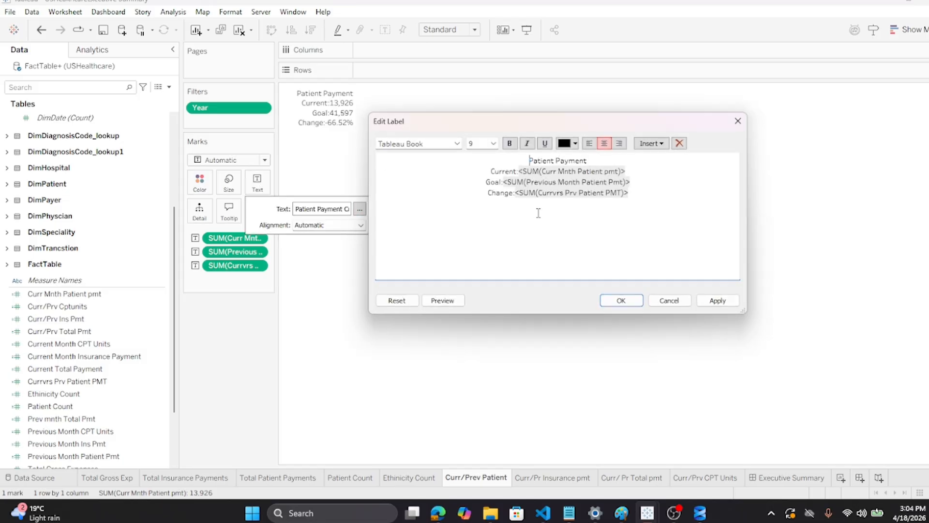
drag(589, 161, 528, 161)
click(587, 144)
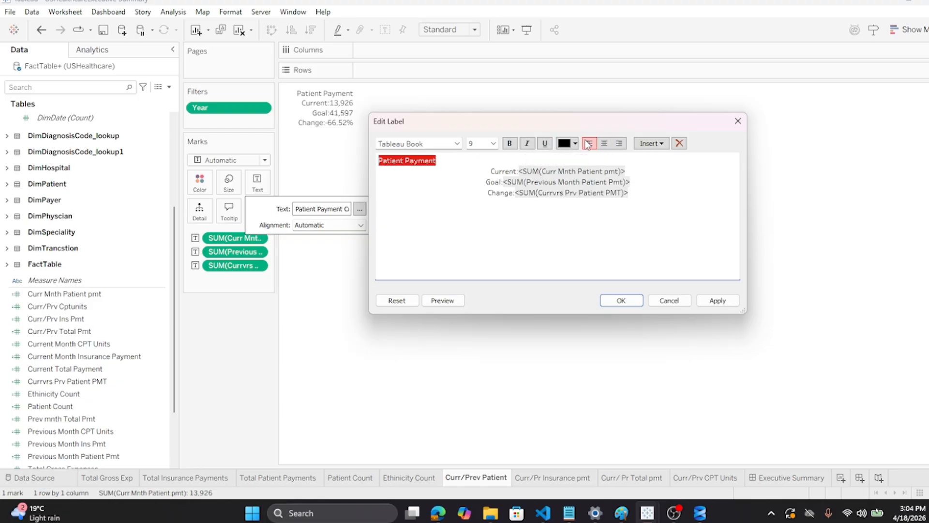
click(452, 161)
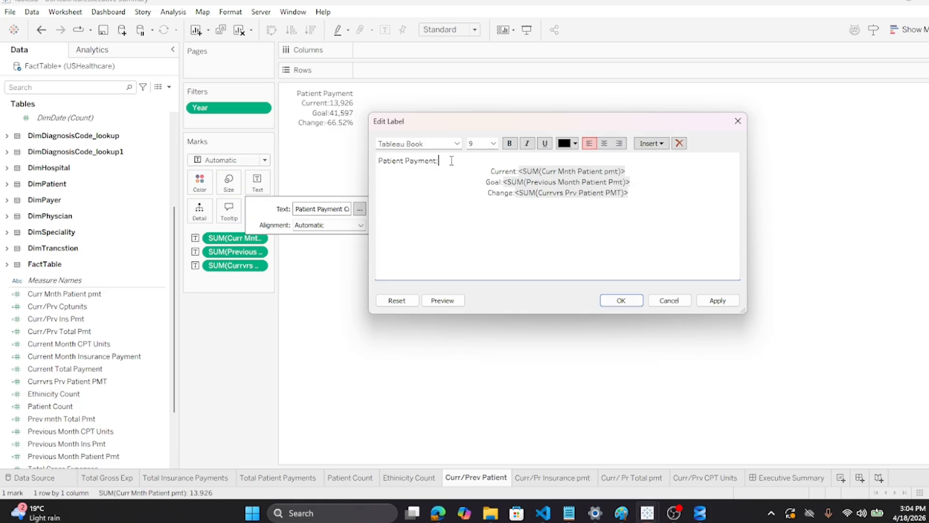
Make the "Patient Payment:" label line bold at font size 11 and return to the Executive Summary dashboard
drag(451, 161, 375, 160)
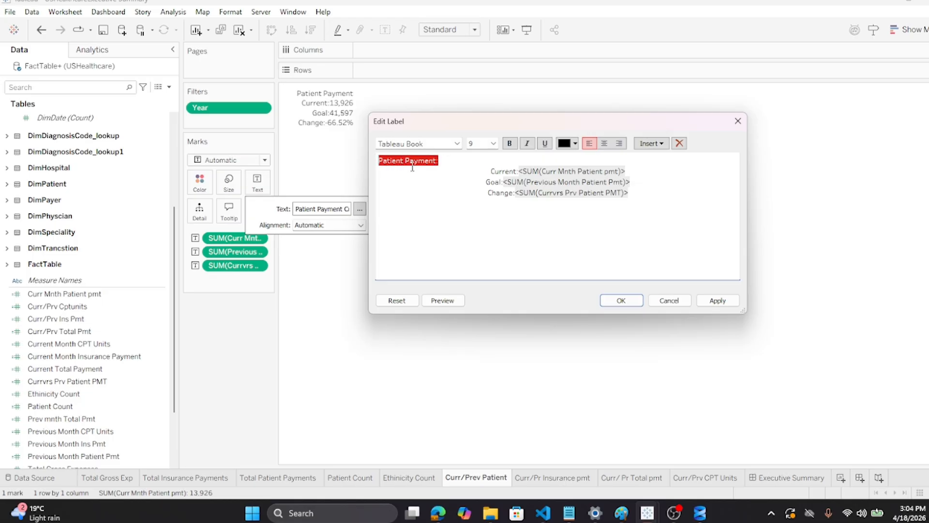
click(494, 143)
click(477, 181)
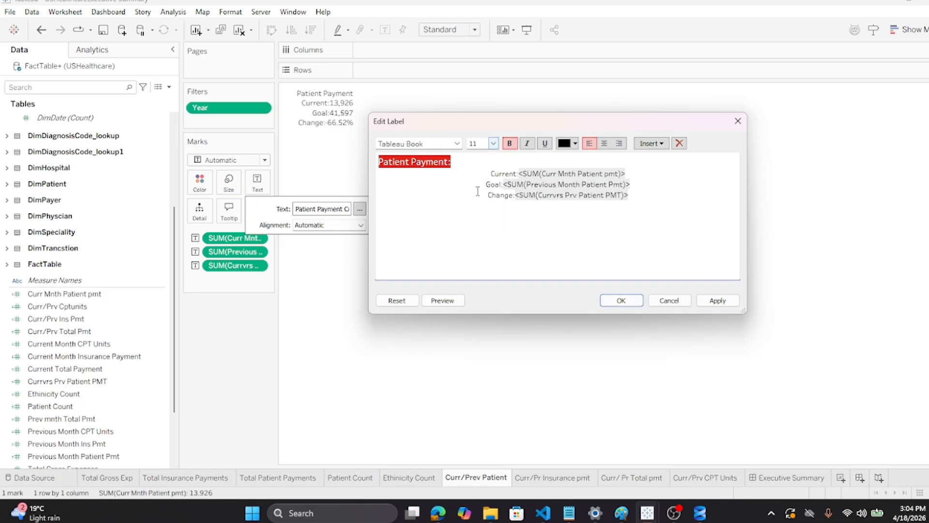
click(622, 301)
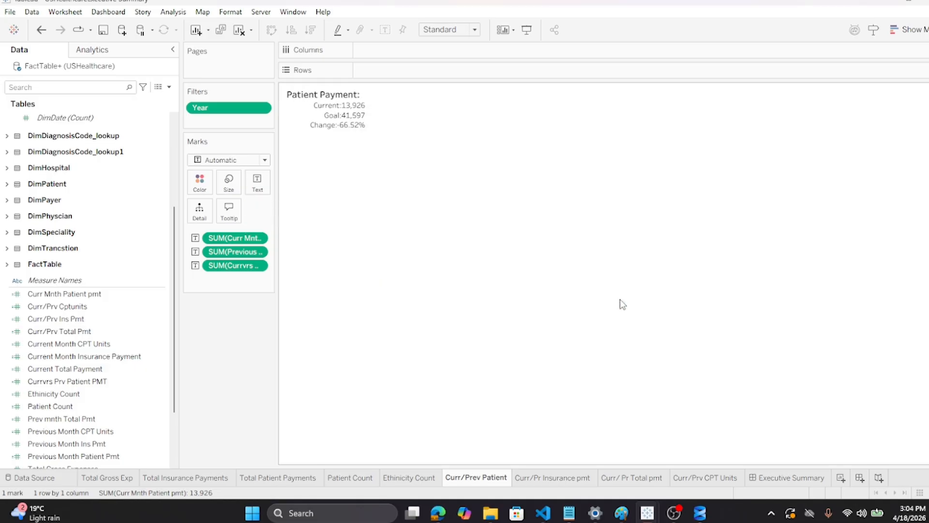
click(780, 478)
Add a colon after "Insurance Payment" in the Curr/Pr Insurance pmt sheet's label
click(539, 477)
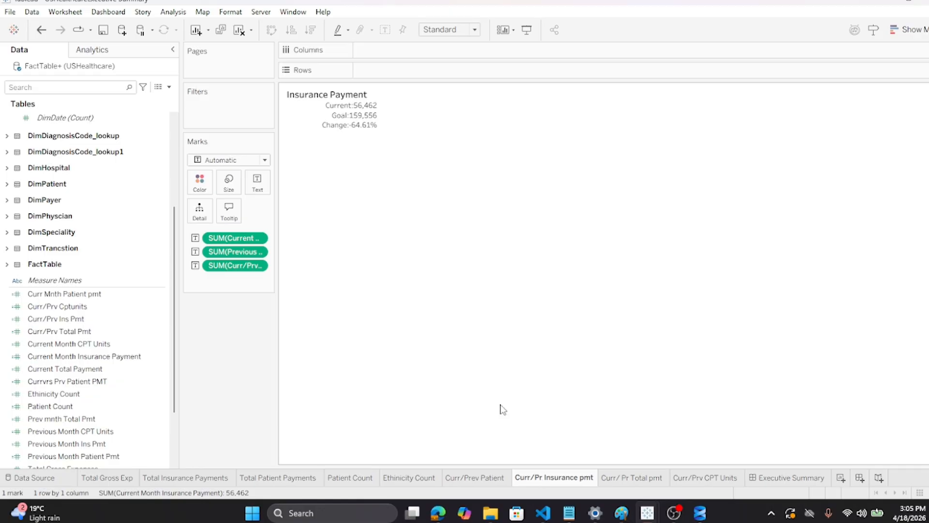
click(260, 183)
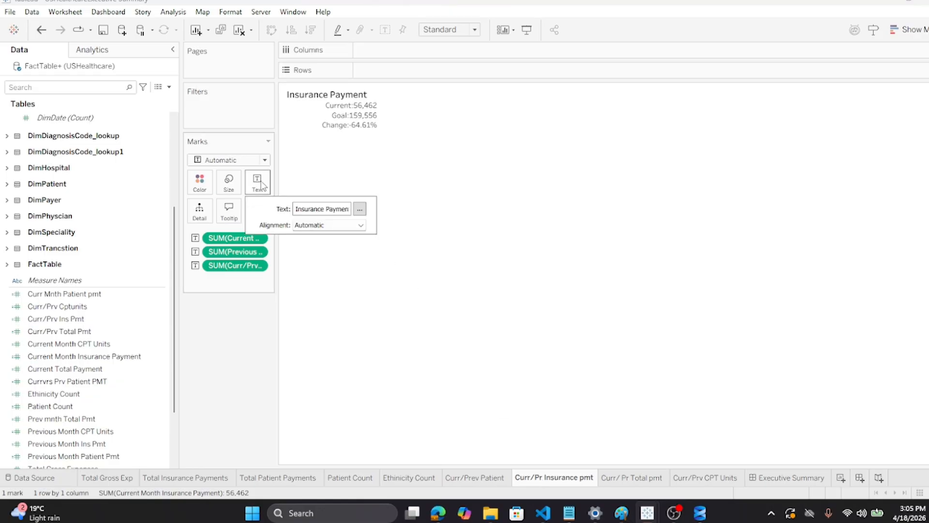
click(359, 209)
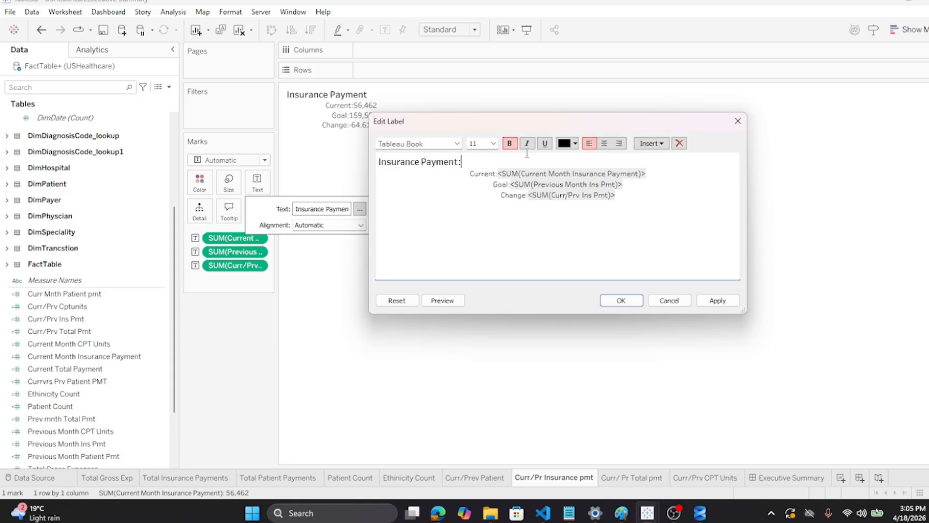
click(621, 300)
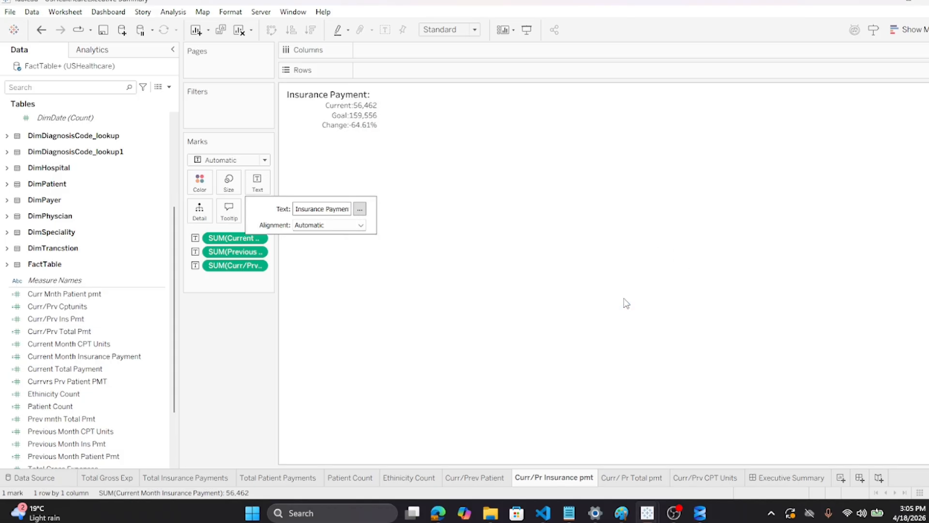
click(626, 303)
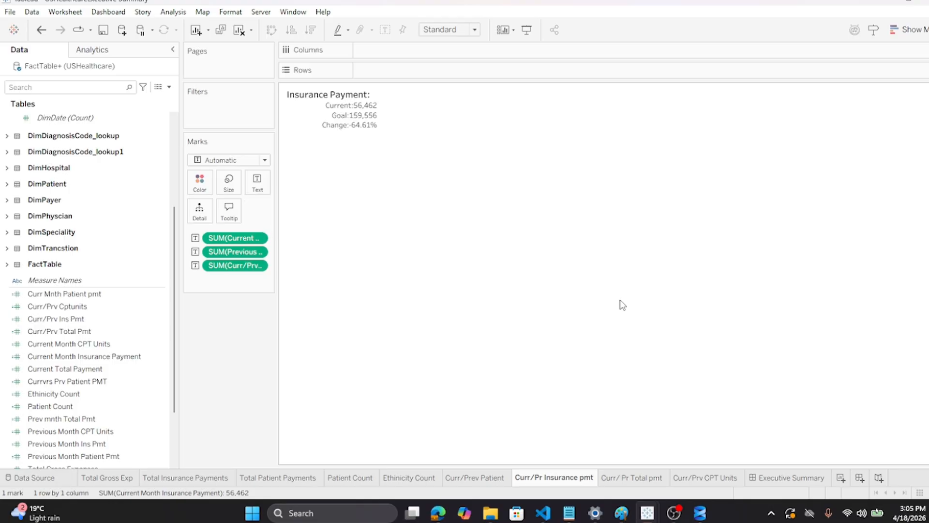
Add a colon after "Payments" in the Curr/ Pr Total pmt sheet's label and return to the Executive Summary dashboard
click(635, 477)
mouse_move(328, 103)
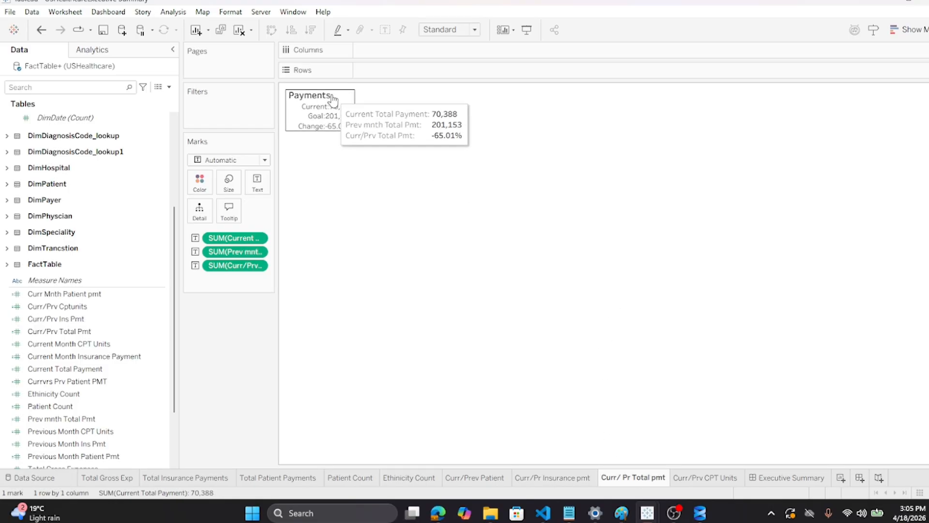
click(257, 182)
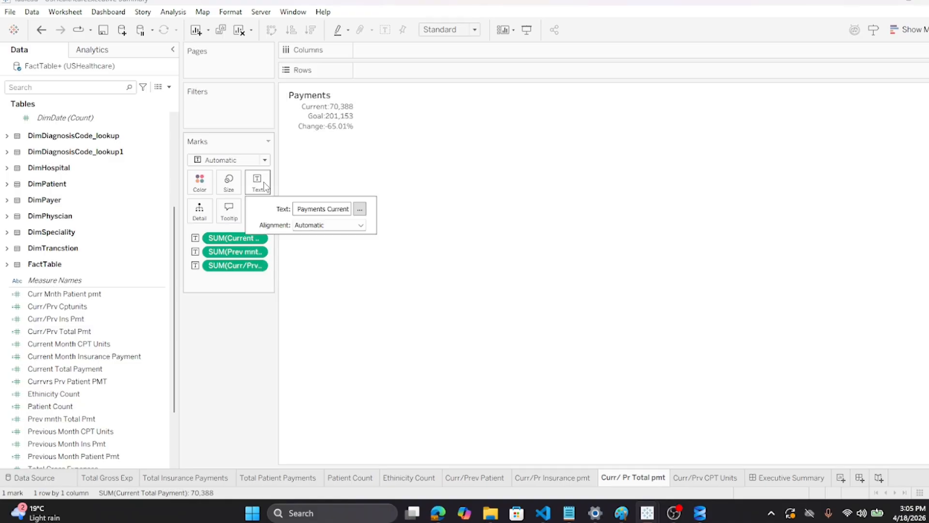
click(360, 208)
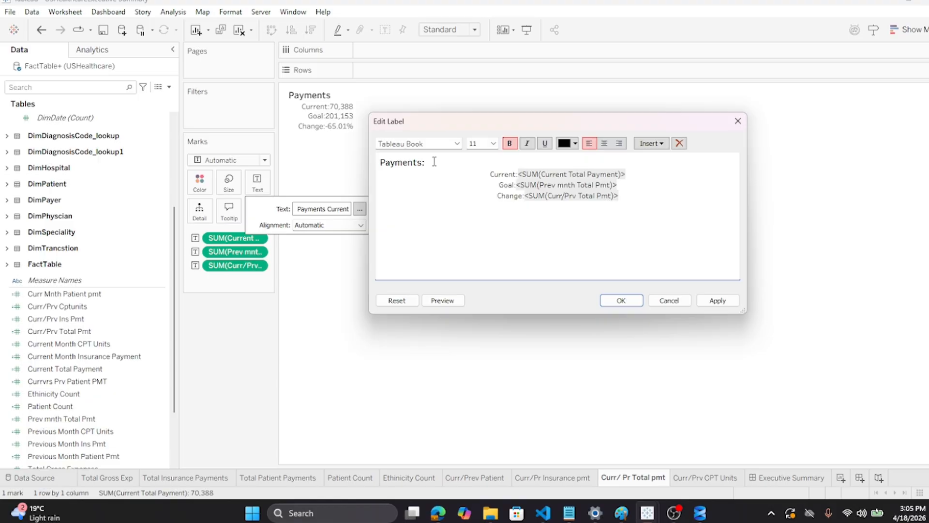
click(616, 300)
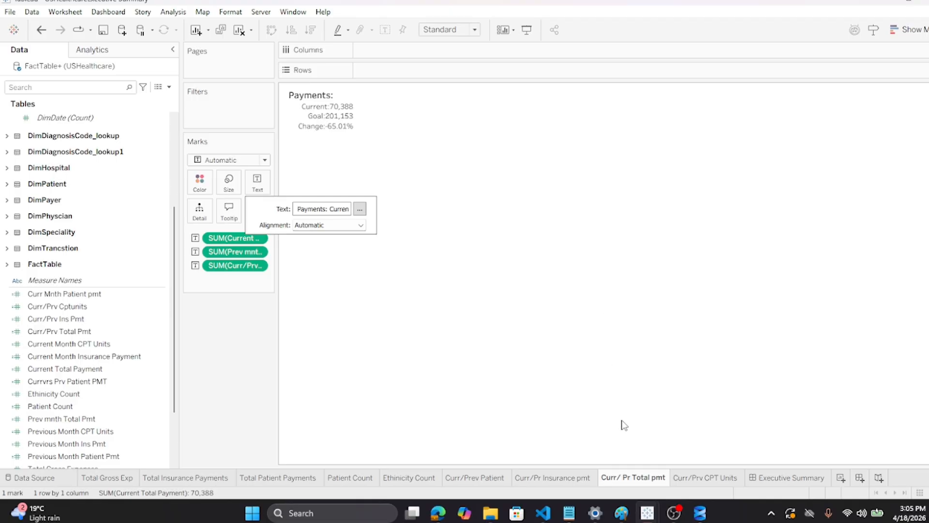
click(769, 481)
click(815, 311)
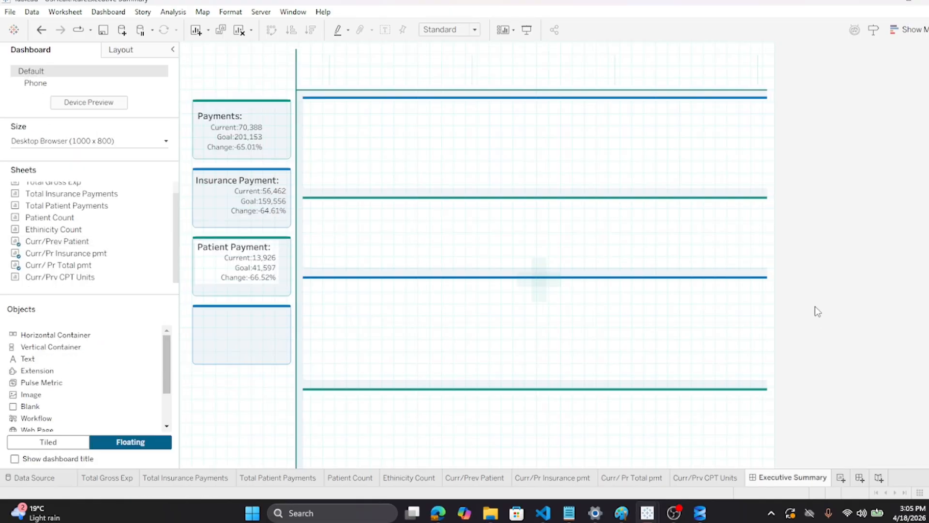
Set the worksheet shading of the floating Patient Payment sheet to None so the card background shows through
click(219, 269)
right_click(219, 269)
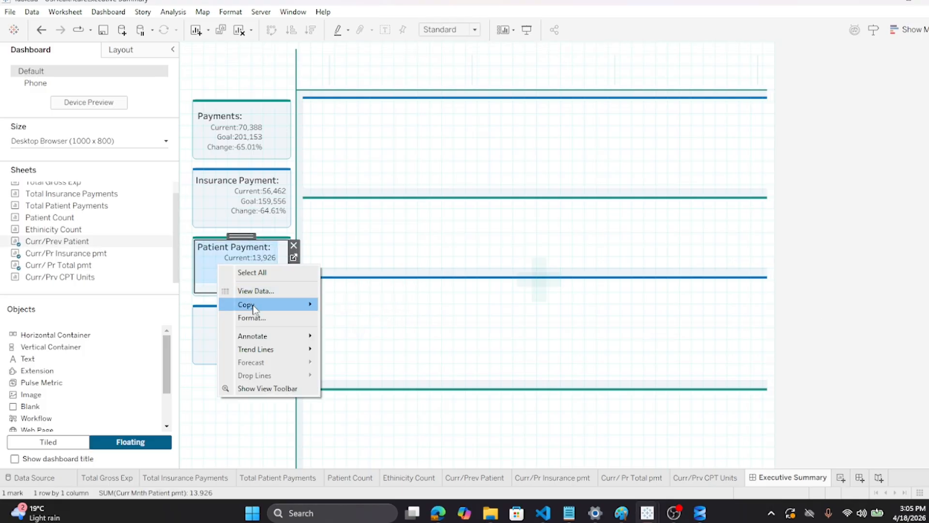
click(244, 318)
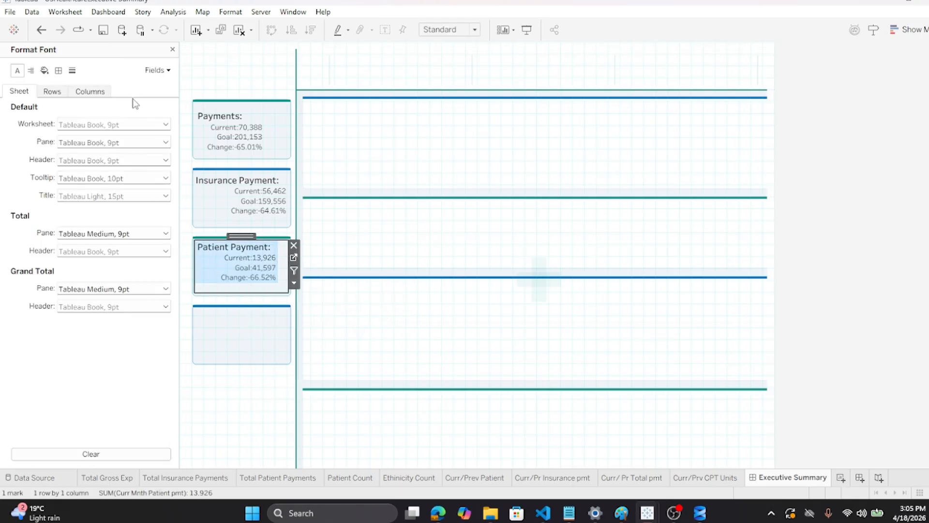
click(44, 71)
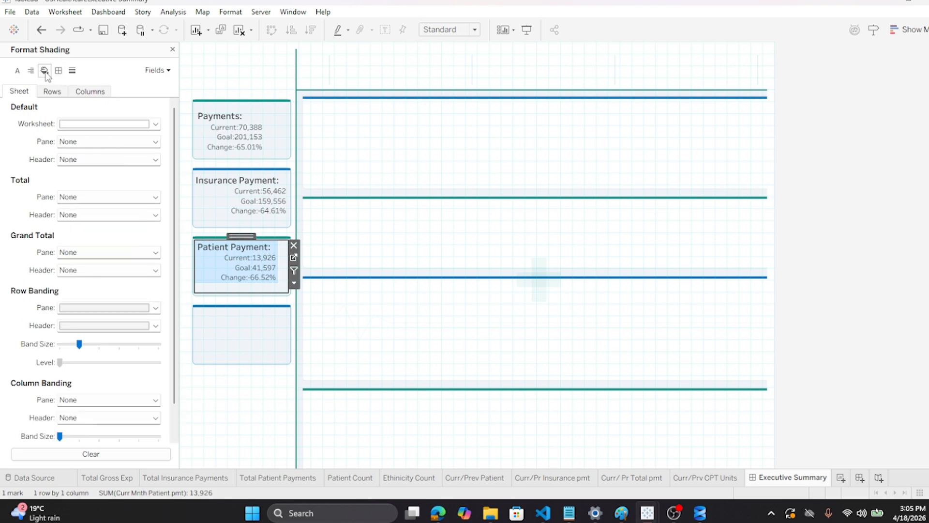
click(155, 124)
click(124, 140)
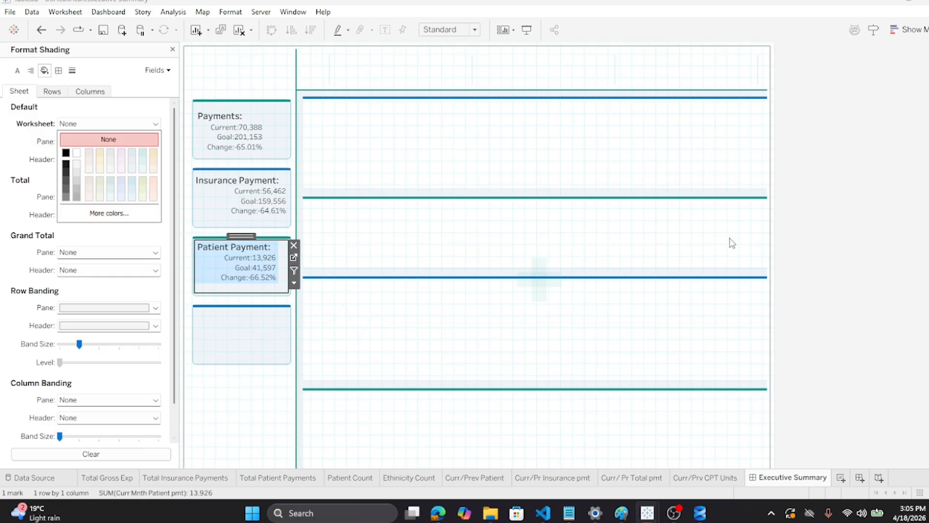
click(771, 196)
click(222, 448)
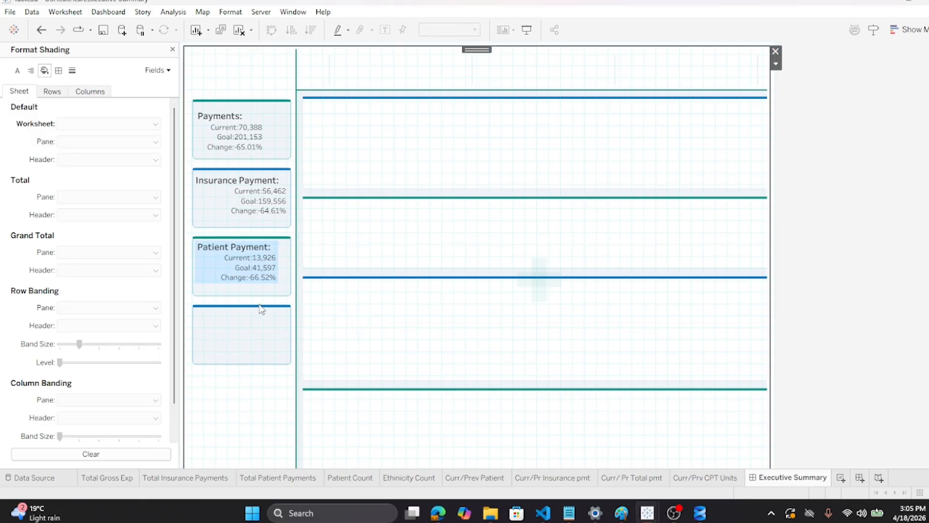
Clear the mark selection on the Patient Payment sheet and save the workbook
click(260, 263)
click(870, 273)
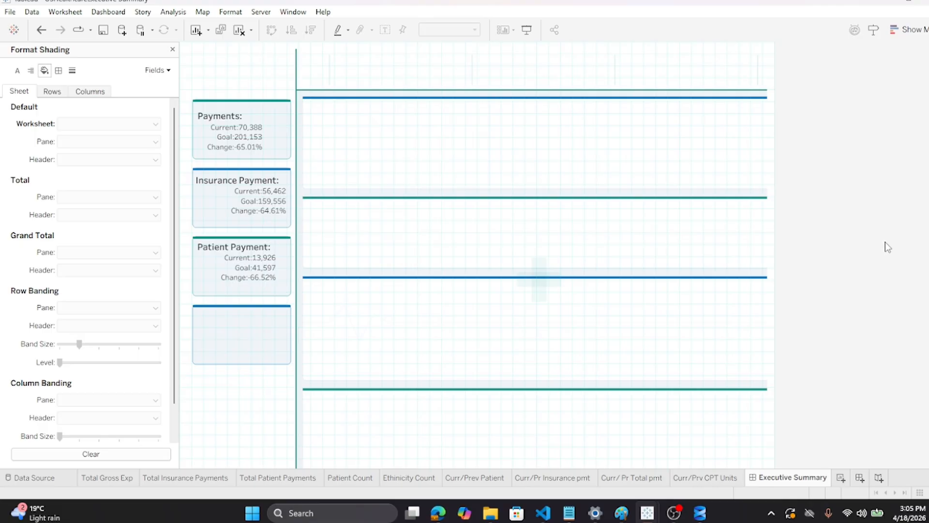
click(9, 12)
click(27, 71)
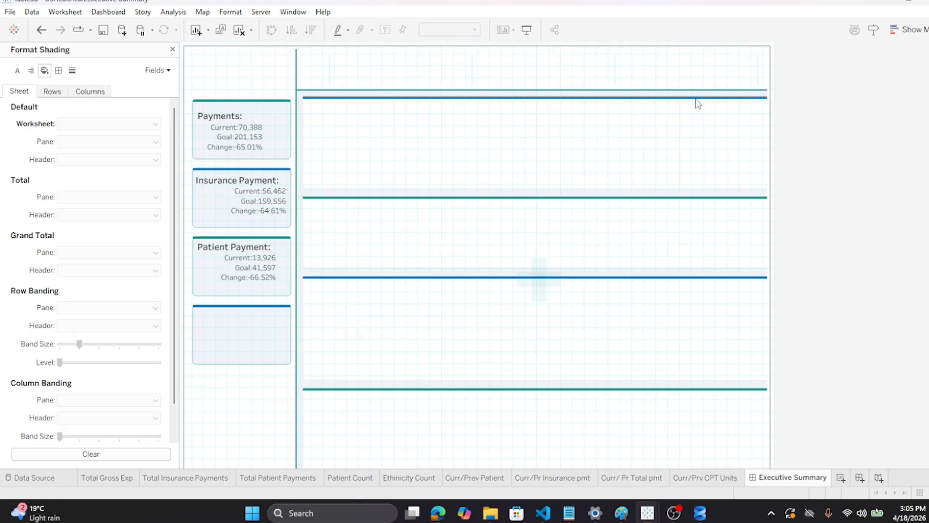
Place the Curr/Prv CPT Units sheet as a floating object on the empty fourth card, hide its title and shrink it to the card
click(172, 49)
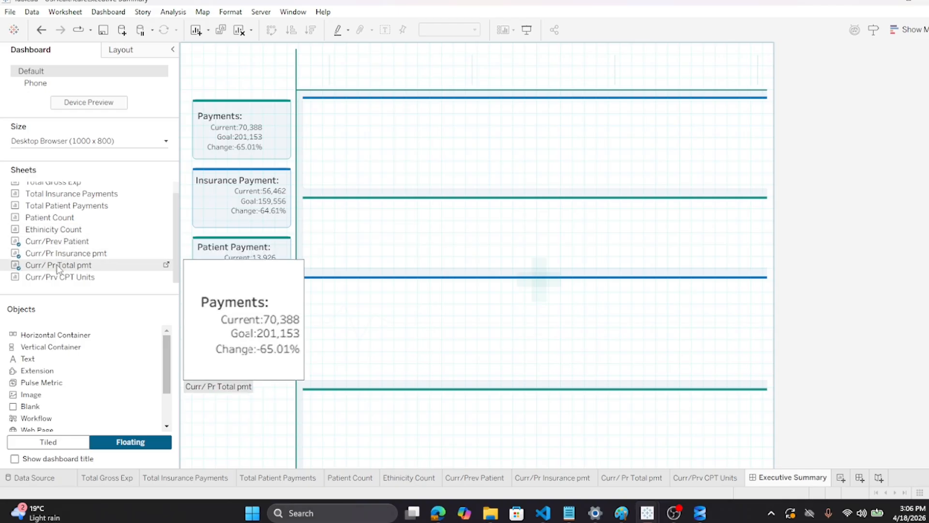
drag(55, 278, 198, 313)
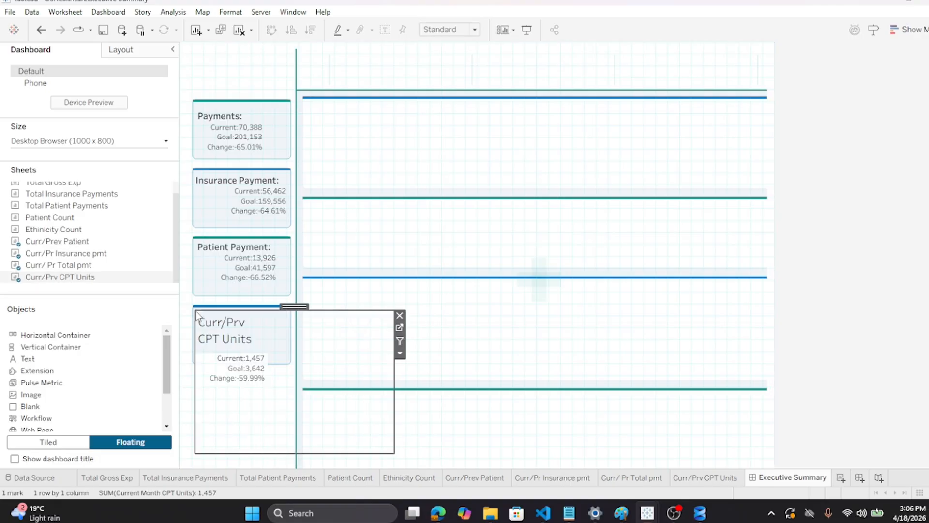
right_click(235, 328)
click(268, 360)
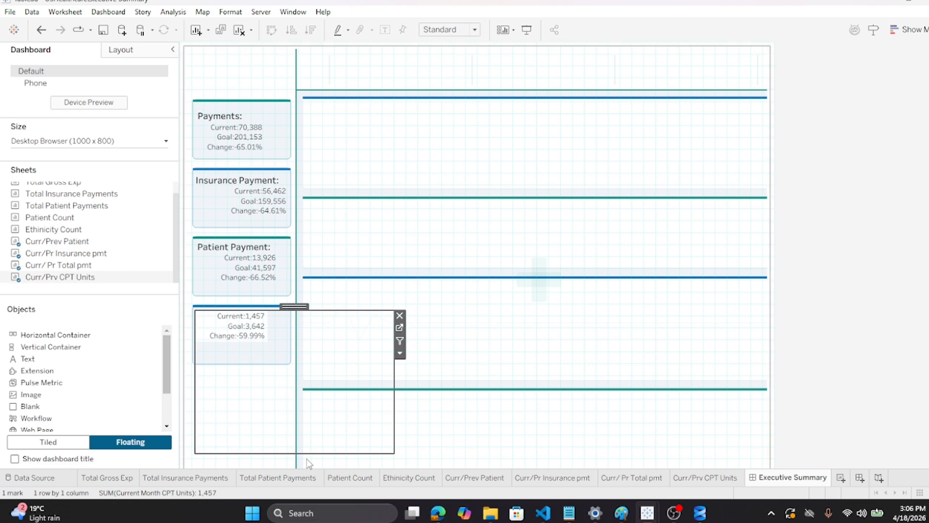
drag(301, 452, 296, 348)
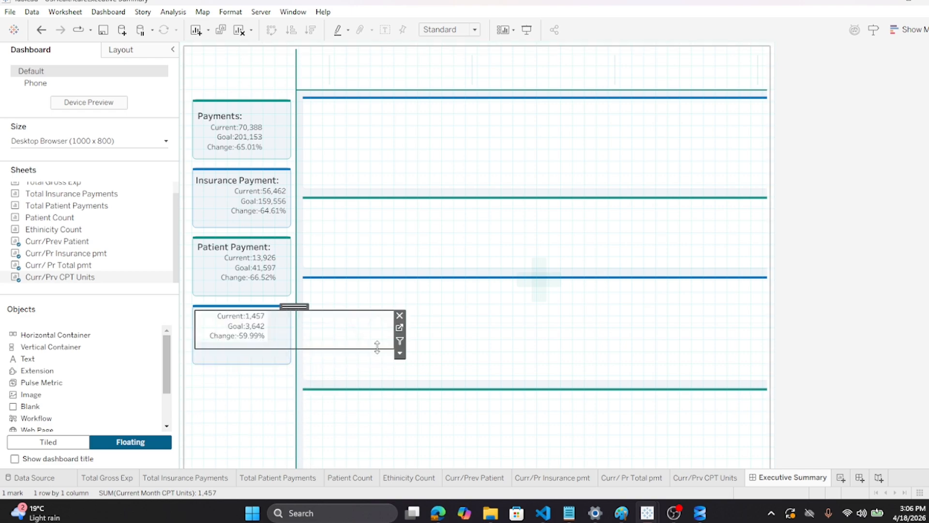
drag(390, 331, 286, 332)
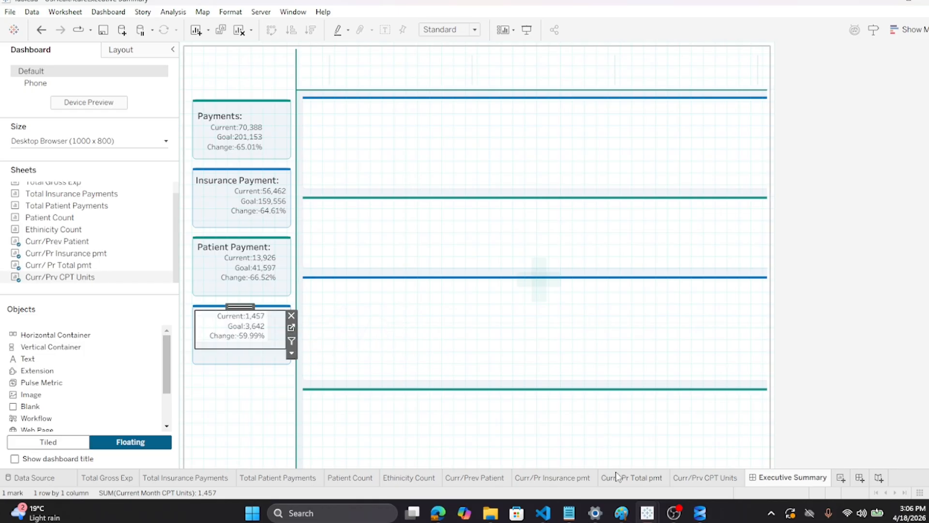
Insert a heading line reading "CPT Units" above the Current line in the Curr/Prv CPT Units sheet's text label
mouse_move(651, 519)
mouse_move(537, 479)
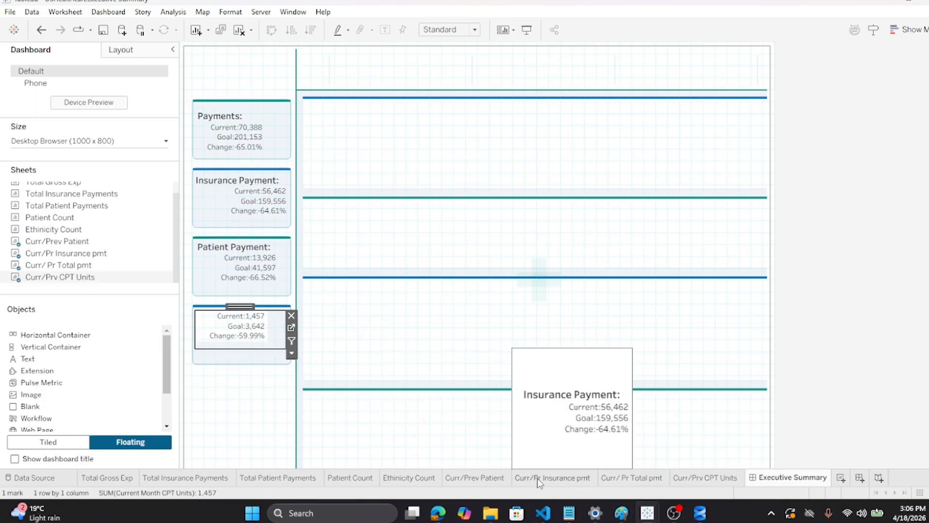
mouse_move(719, 488)
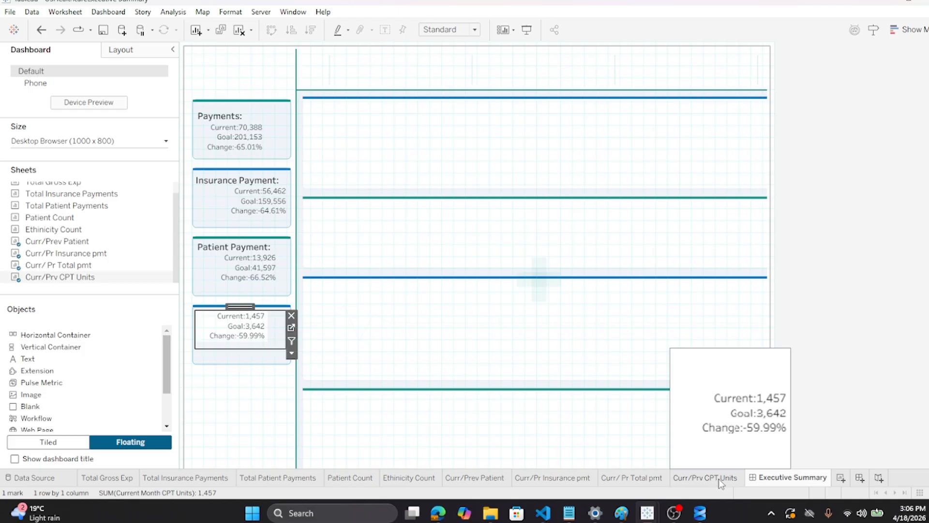
click(719, 479)
click(258, 186)
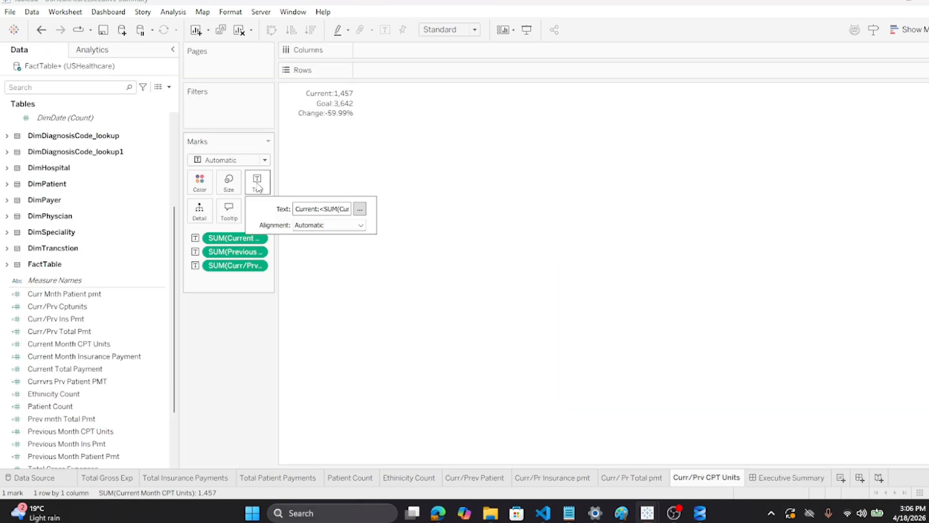
click(360, 209)
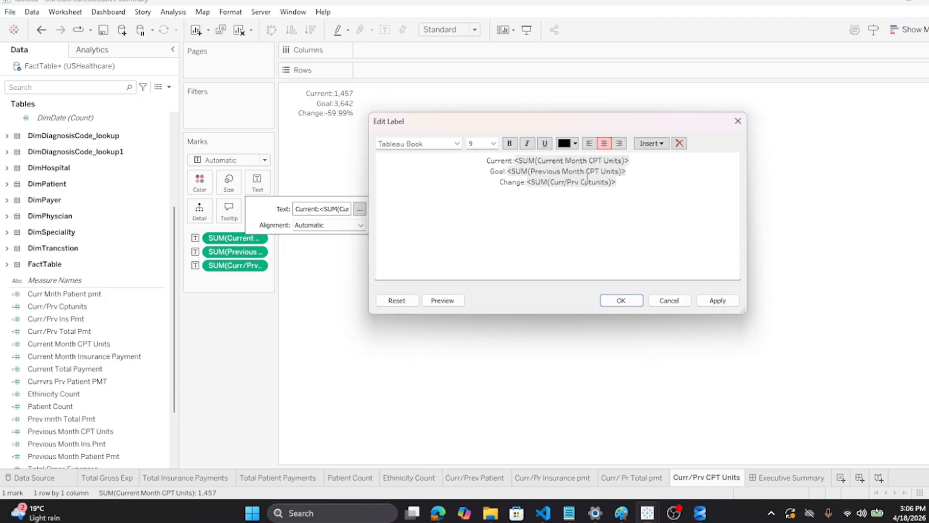
double_click(600, 164)
click(489, 161)
key(Return)
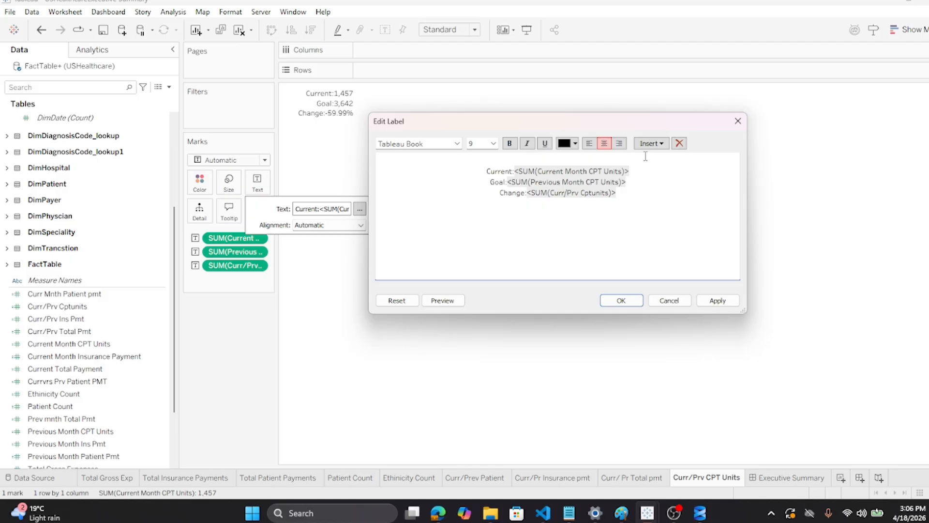
text(CPT Units)
Format the "CPT Units" heading as 11 pt bold, add a colon after it and apply the label
drag(578, 158, 531, 158)
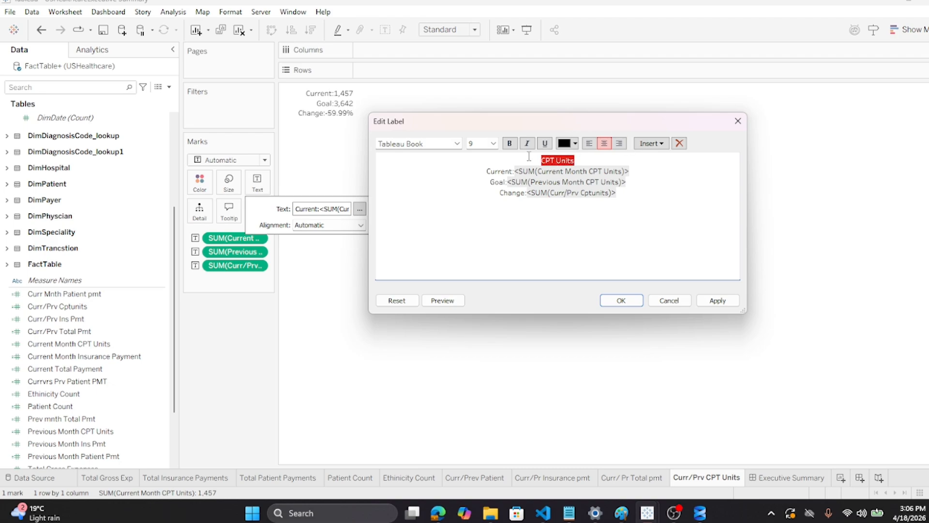
click(494, 143)
click(478, 181)
click(509, 143)
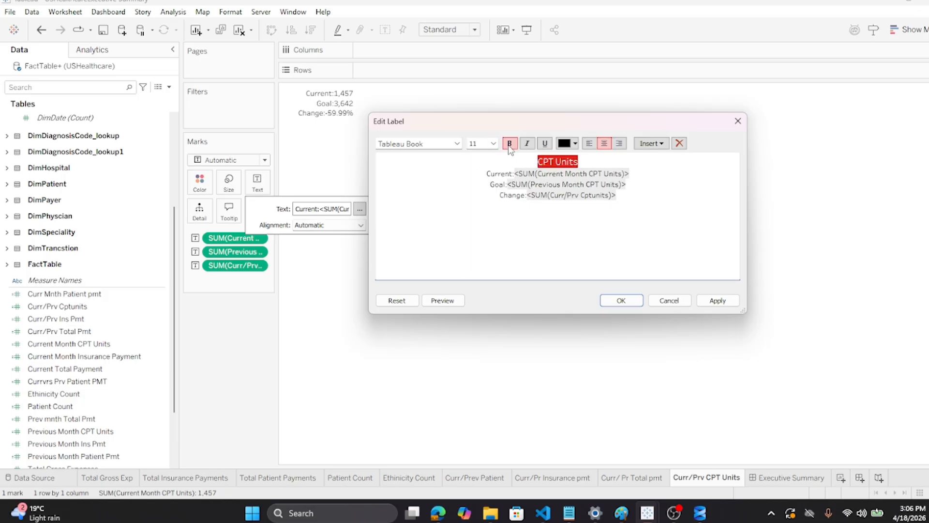
click(585, 163)
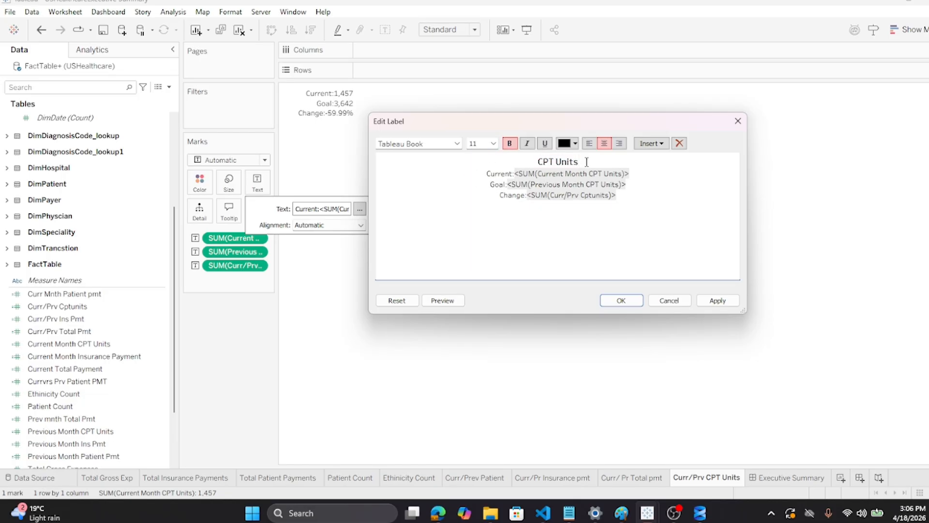
text(:)
click(621, 300)
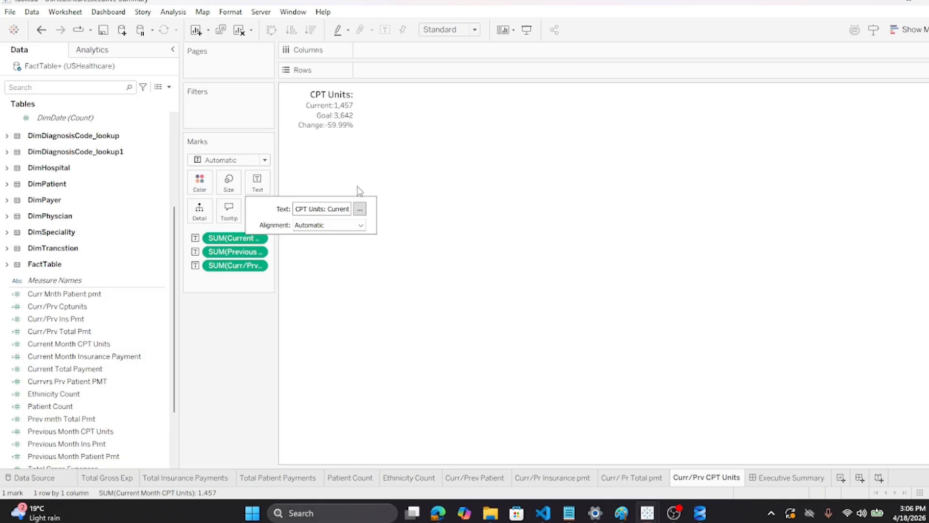
Left-align the "CPT Units:" heading, and on the Executive Summary dashboard heighten the floating sheet to fit all its lines
click(360, 208)
drag(585, 161, 524, 163)
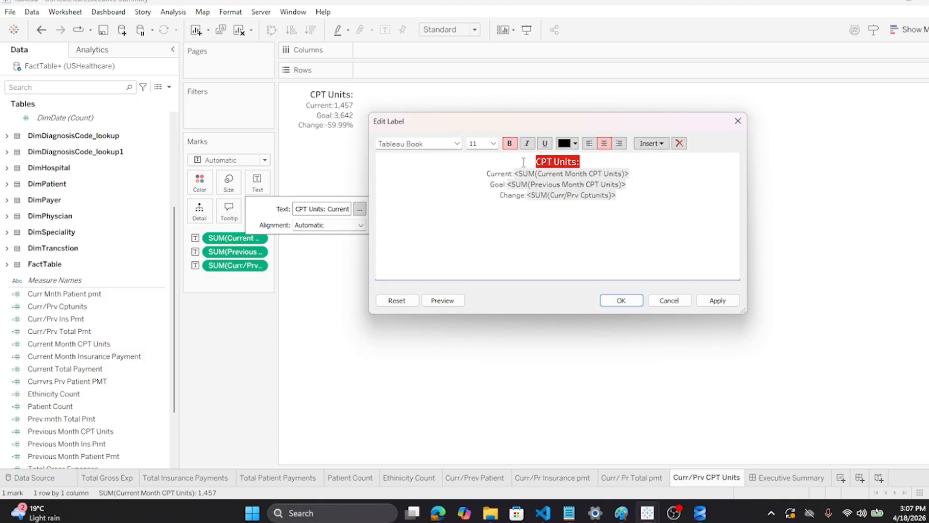
click(589, 143)
click(620, 301)
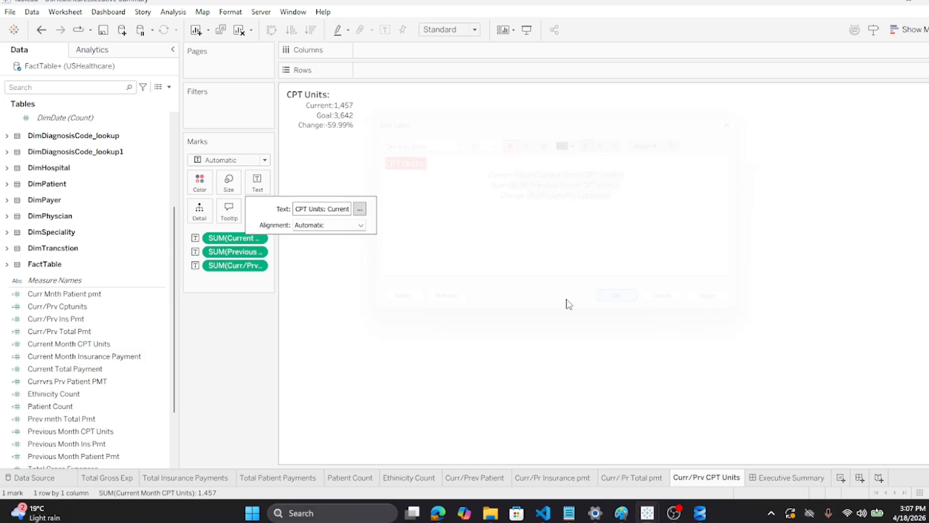
click(775, 478)
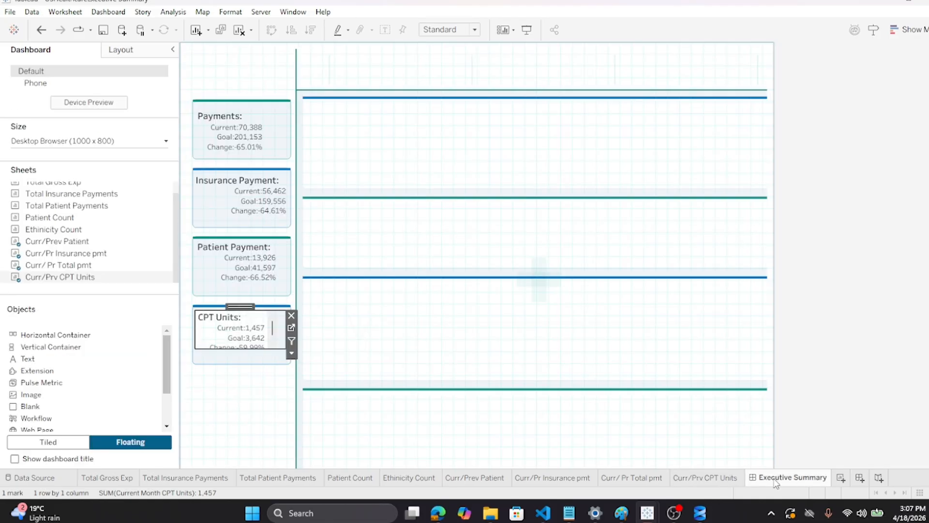
drag(244, 351, 244, 357)
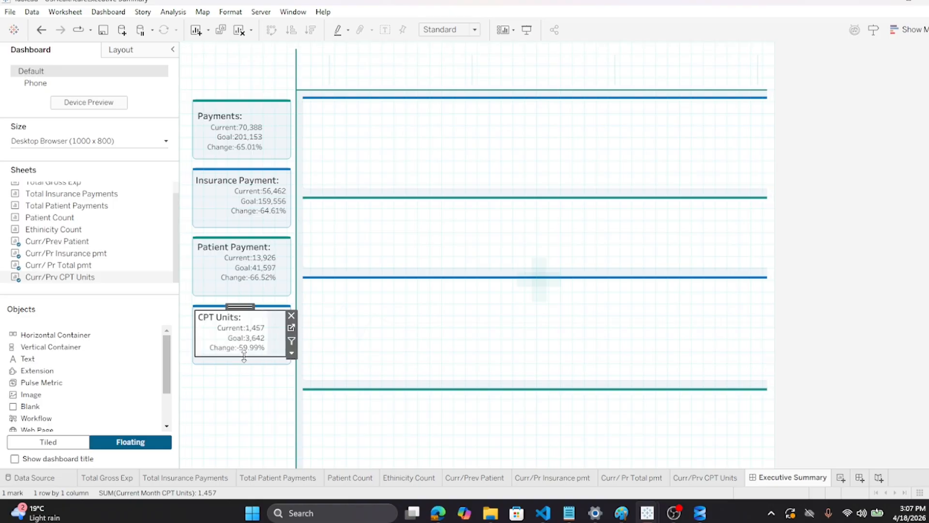
Set the worksheet shading of the floating CPT Units sheet to None
click(226, 331)
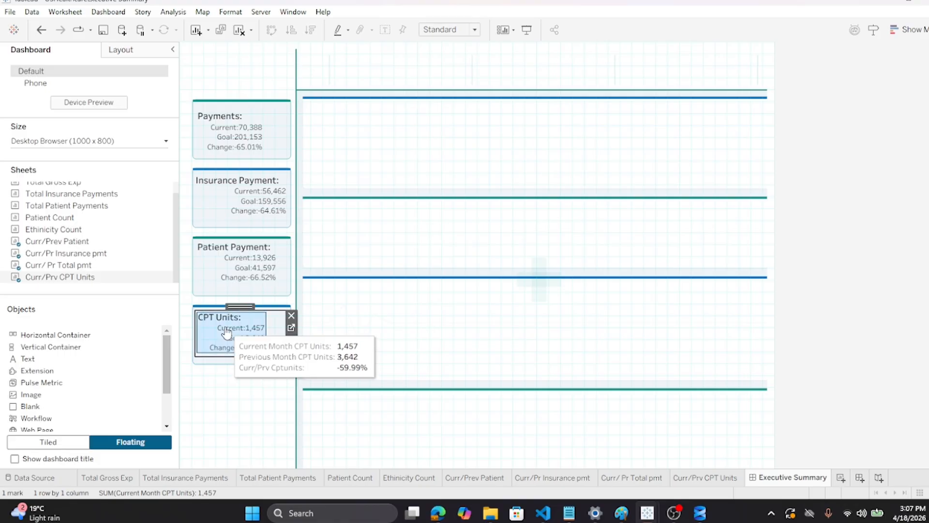
right_click(226, 331)
click(261, 381)
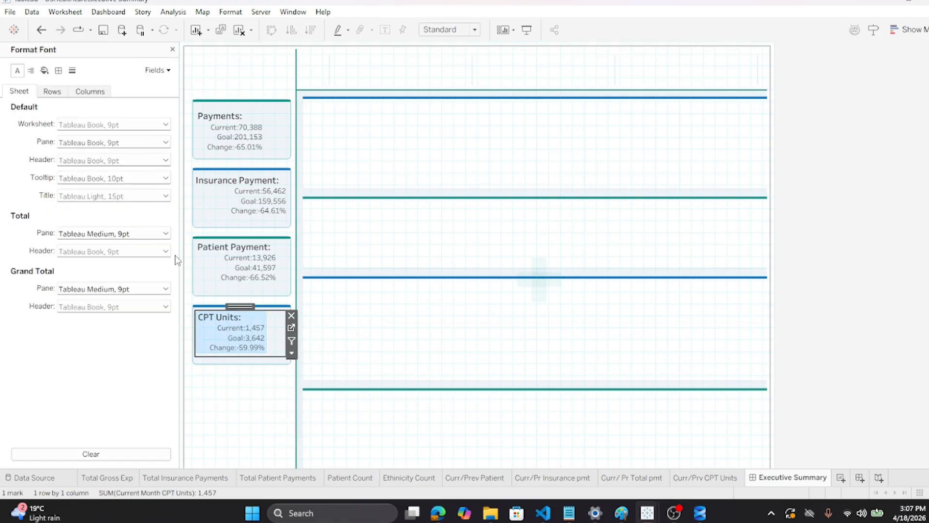
click(45, 71)
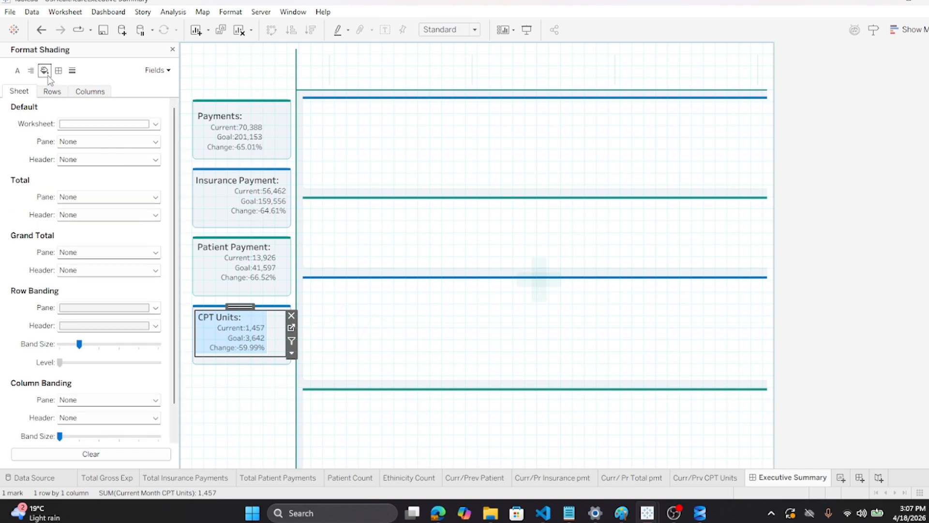
click(155, 124)
click(122, 137)
Clear the mark selection on the CPT Units sheet and save the workbook
click(238, 402)
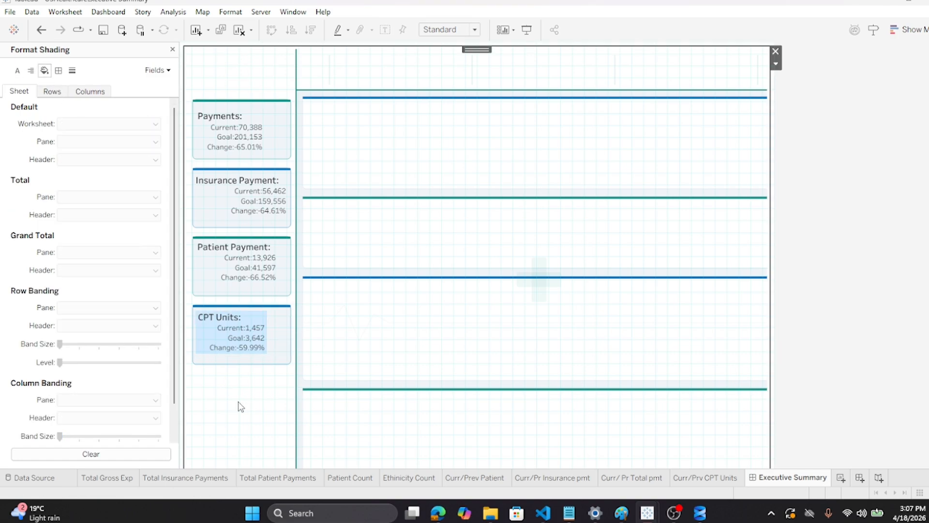
click(257, 353)
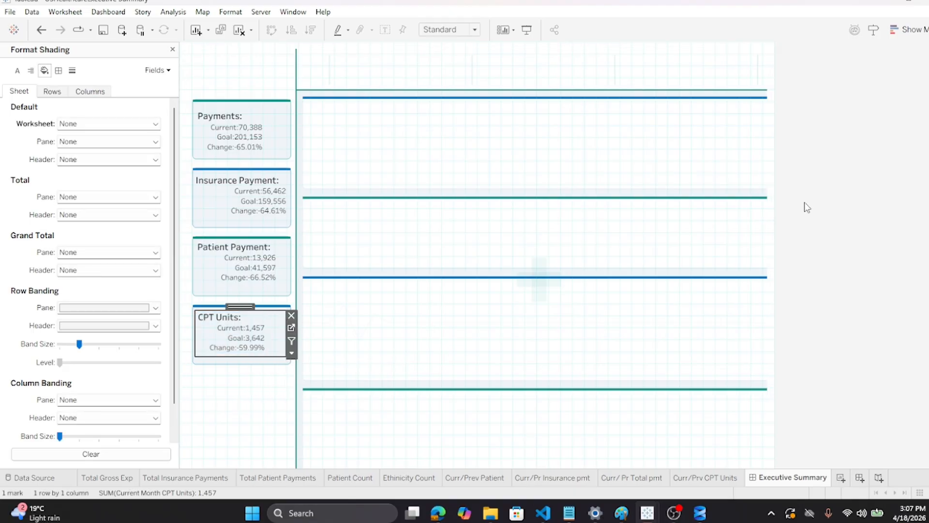
click(828, 197)
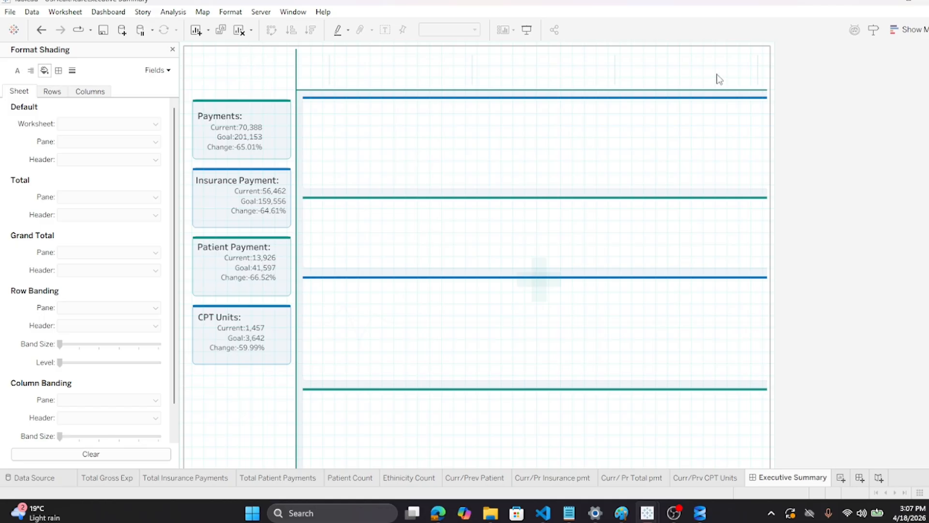
click(9, 11)
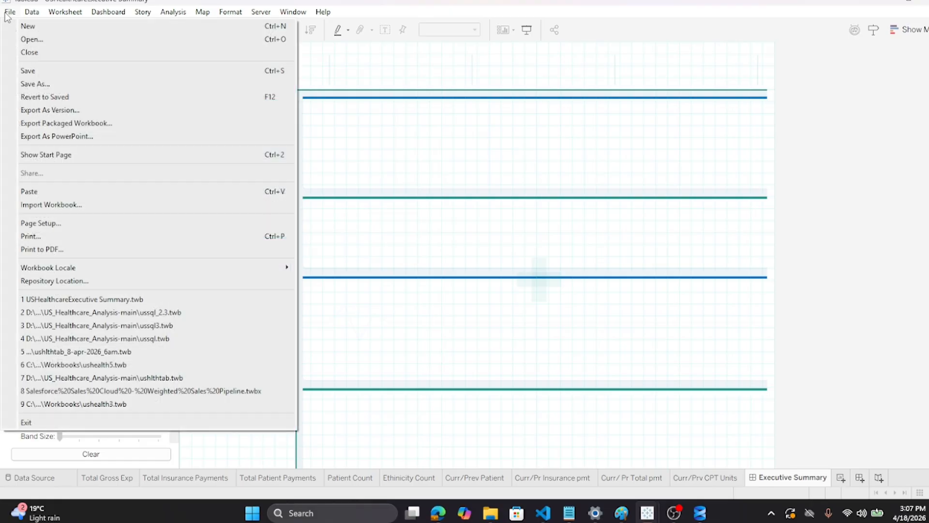
click(25, 72)
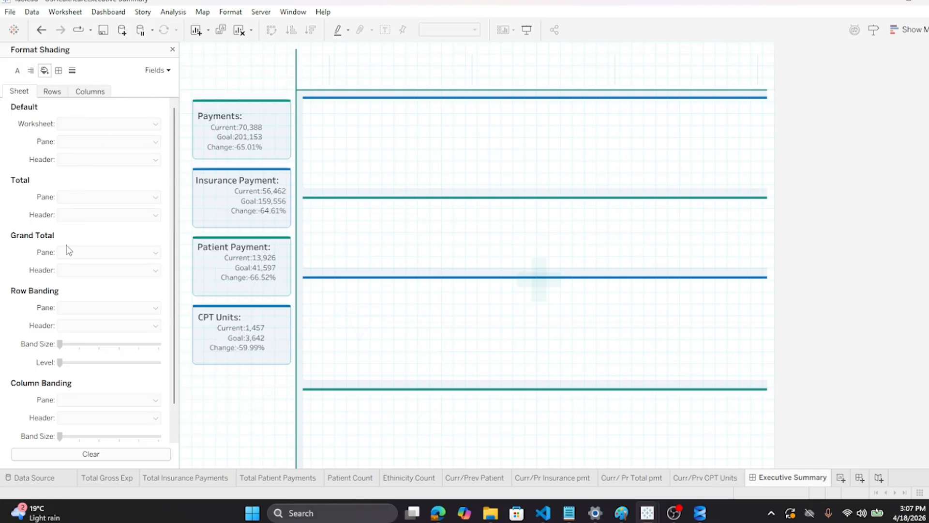
Place the Total Gross Exp sheet as a floating object above the Payments card, hide its title and shrink it to the space there
click(173, 49)
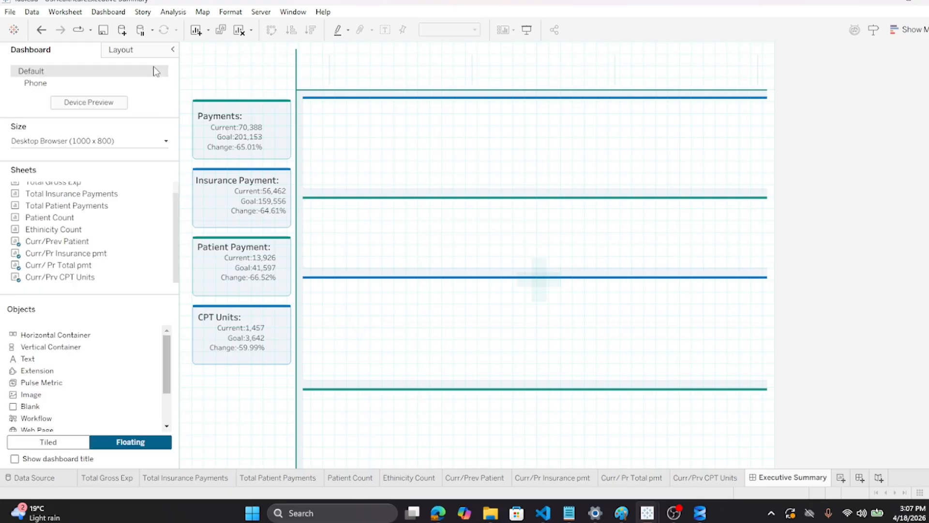
scroll(53, 218, up, 1)
drag(62, 189, 192, 48)
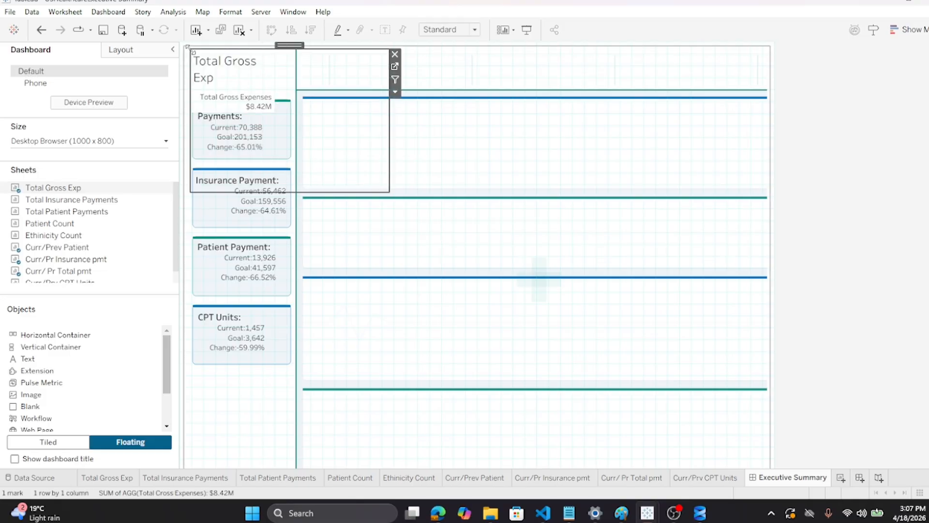
right_click(219, 68)
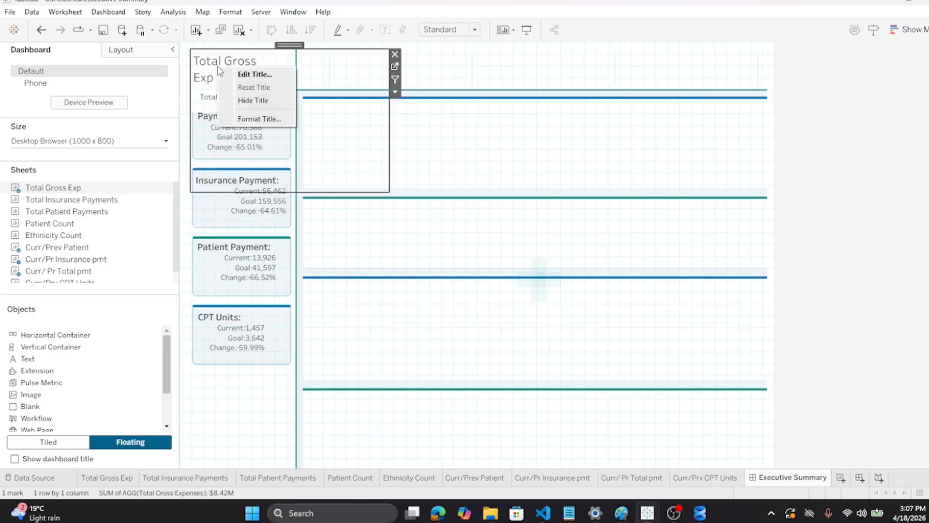
click(249, 100)
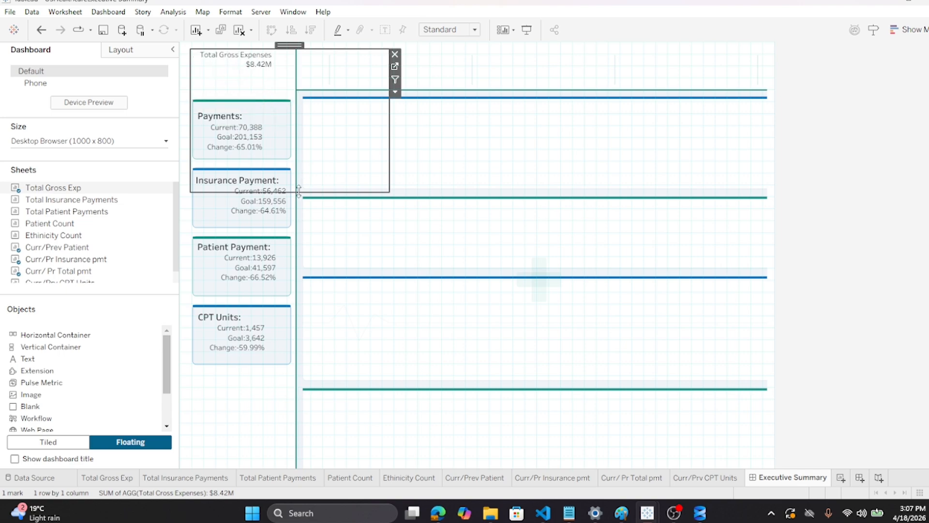
drag(299, 191, 299, 91)
drag(389, 73, 291, 62)
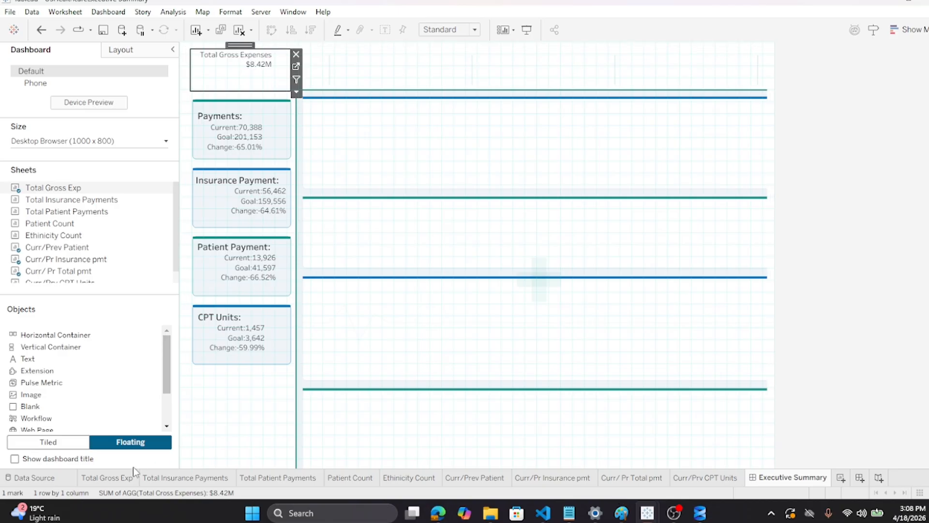
On the Total Gross Exp sheet, format the label's "Total Gross Expenses" heading as bold at size 11
click(103, 477)
click(257, 186)
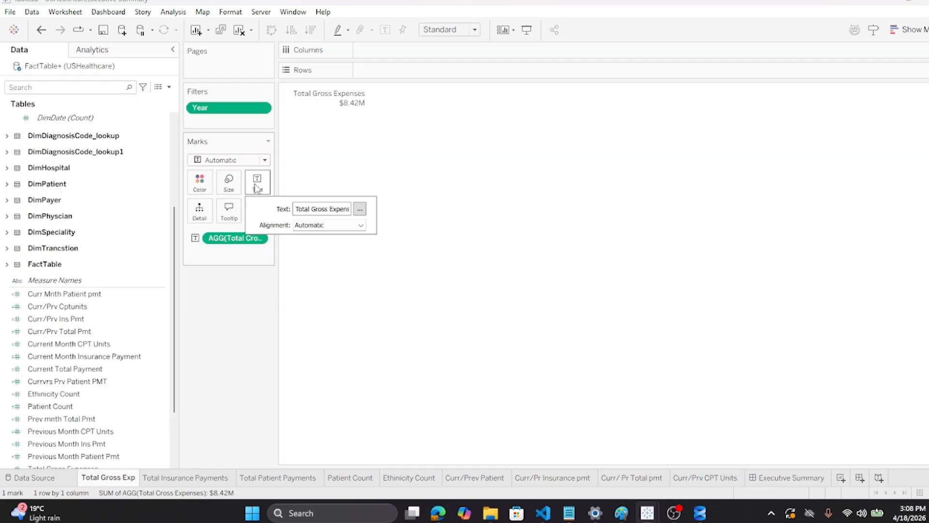
click(360, 209)
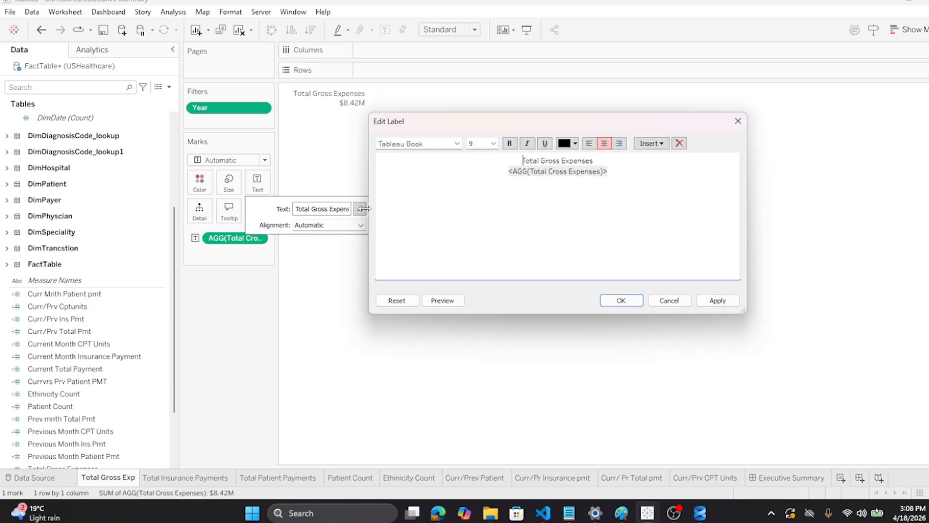
drag(523, 160, 608, 160)
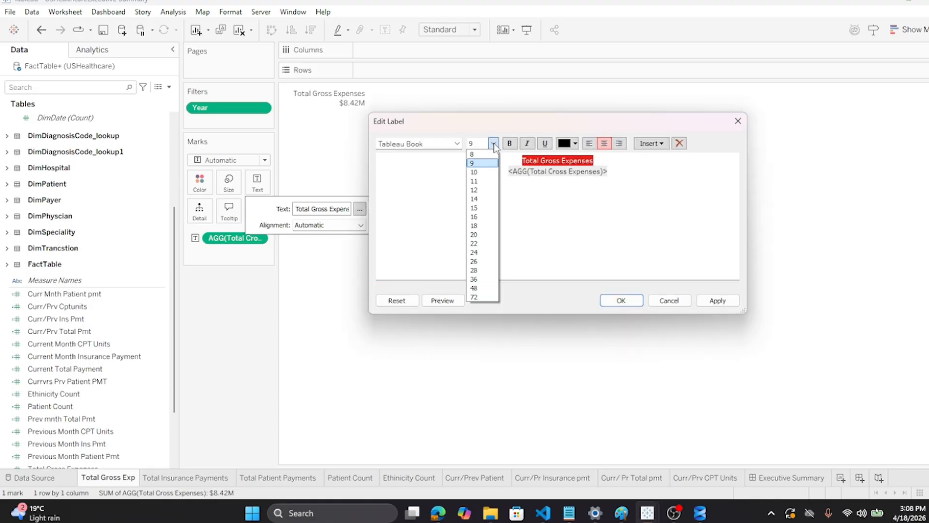
click(481, 181)
click(509, 145)
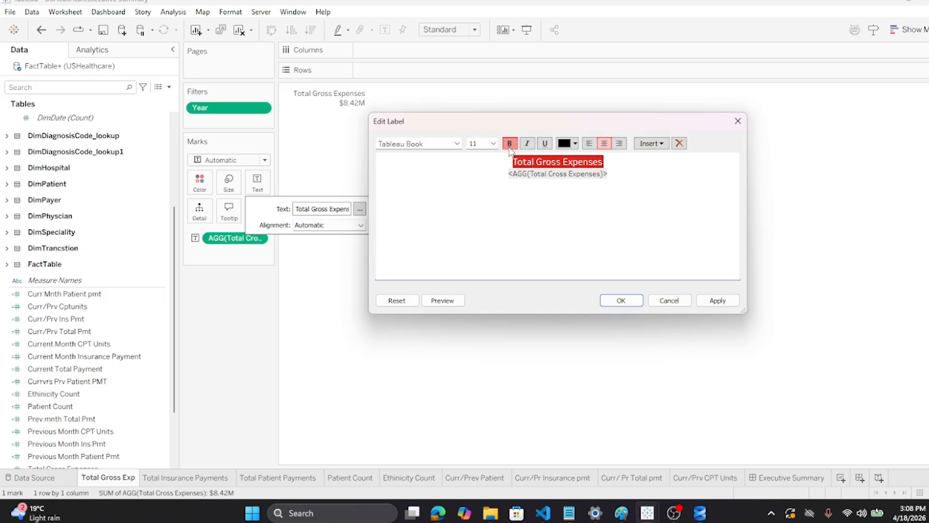
click(620, 301)
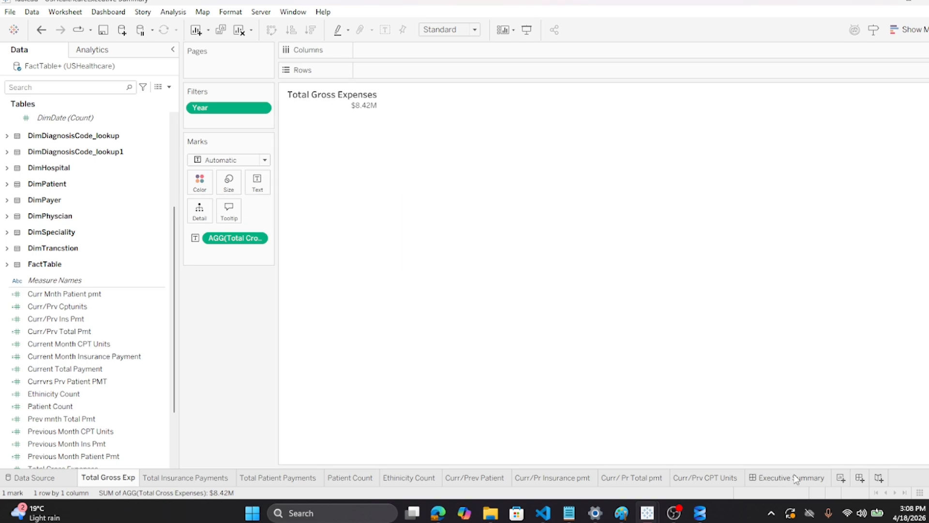
On the Executive Summary dashboard, move the floating Total Gross Expenses sheet down and shorten it to sit above the Payments card, and save the workbook
click(794, 477)
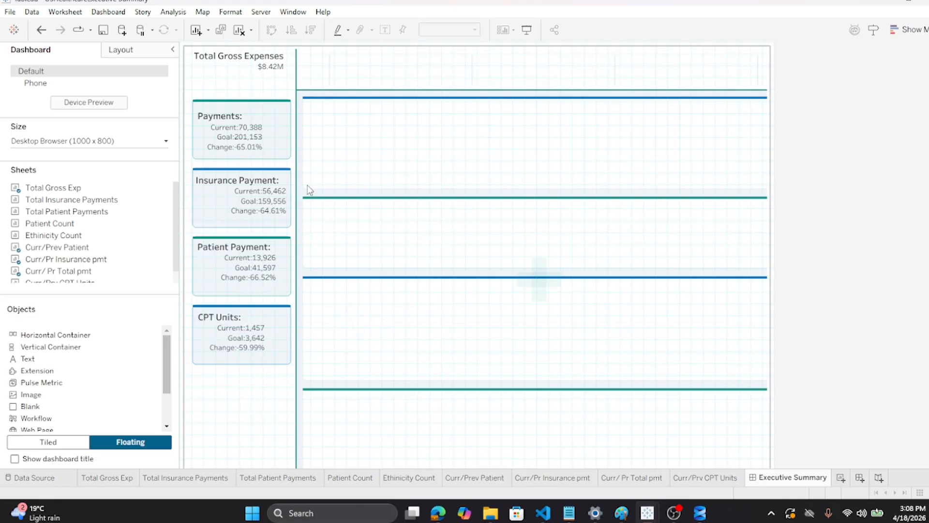
mouse_move(219, 358)
mouse_move(228, 66)
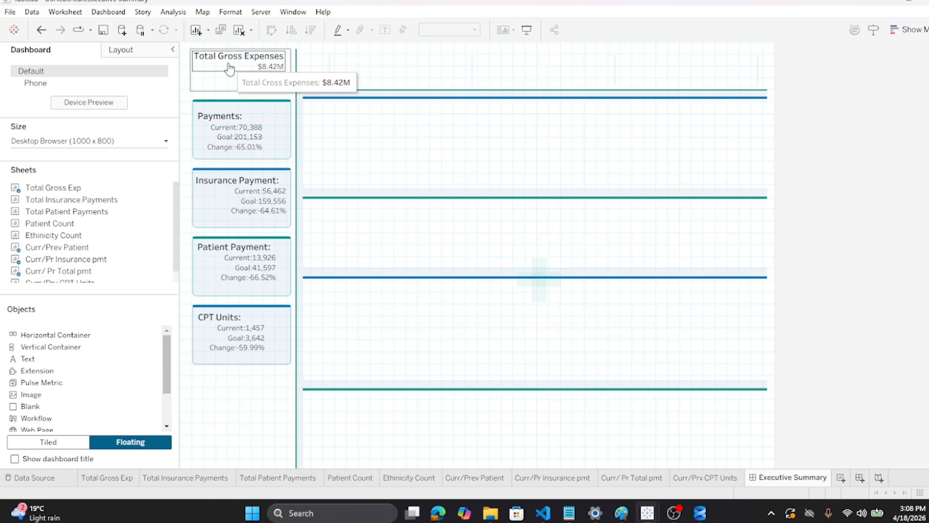
click(229, 68)
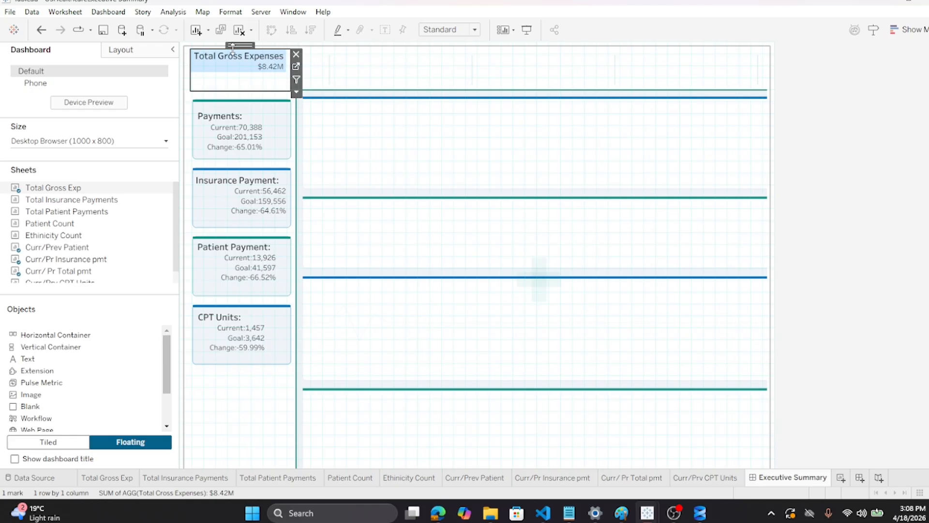
drag(232, 50, 233, 48)
click(332, 73)
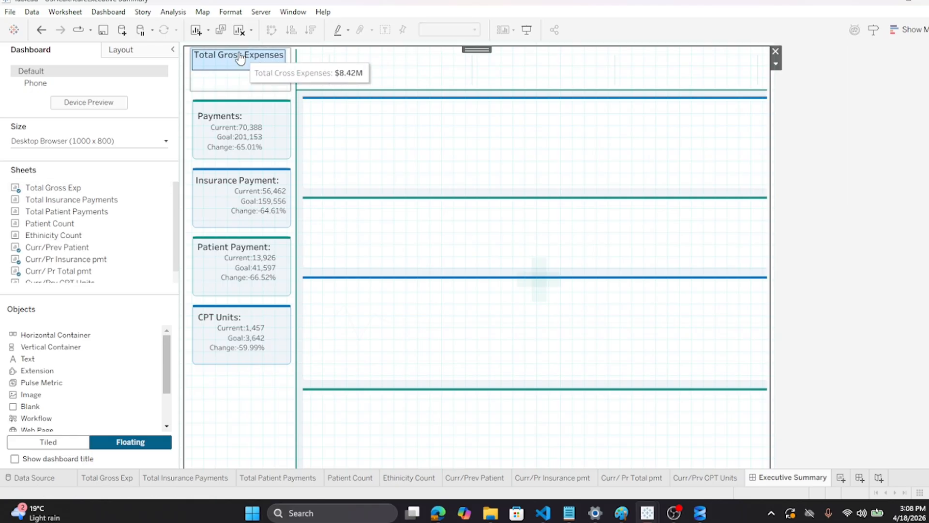
mouse_move(218, 68)
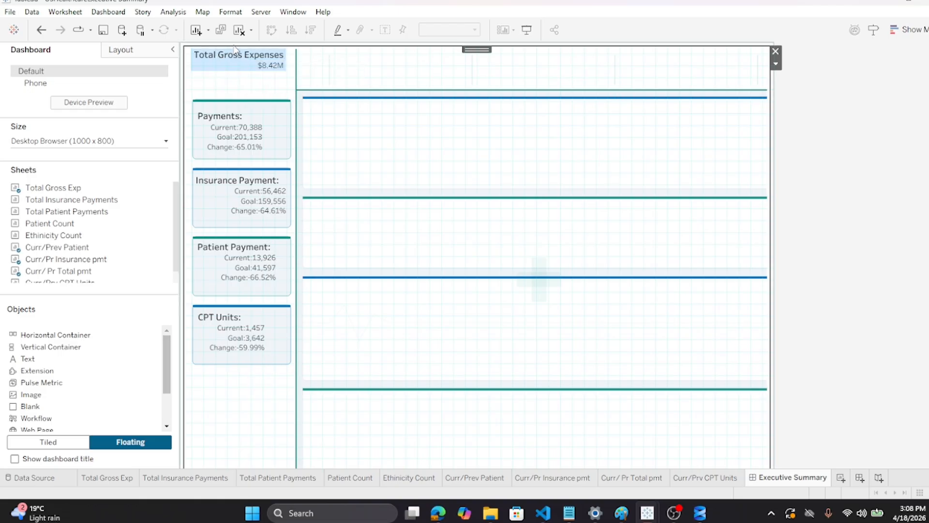
click(236, 52)
drag(237, 45, 237, 72)
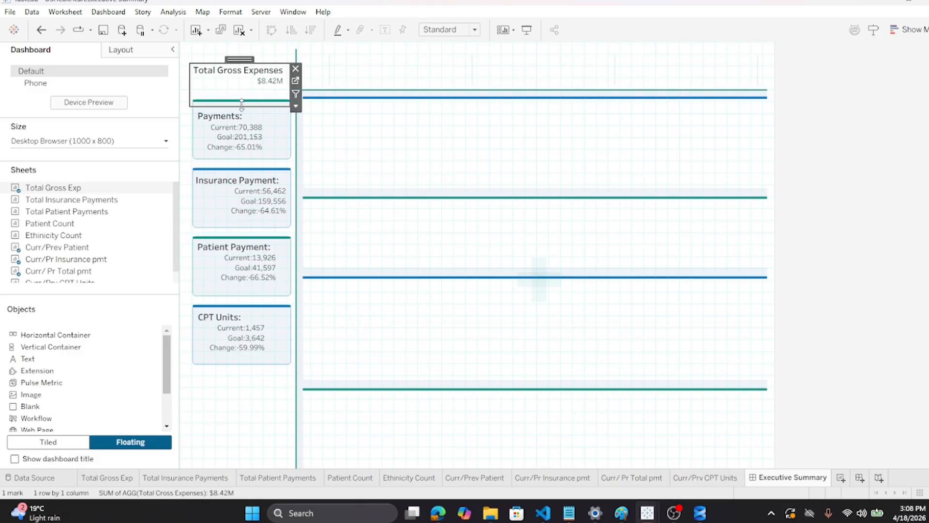
drag(242, 104, 243, 89)
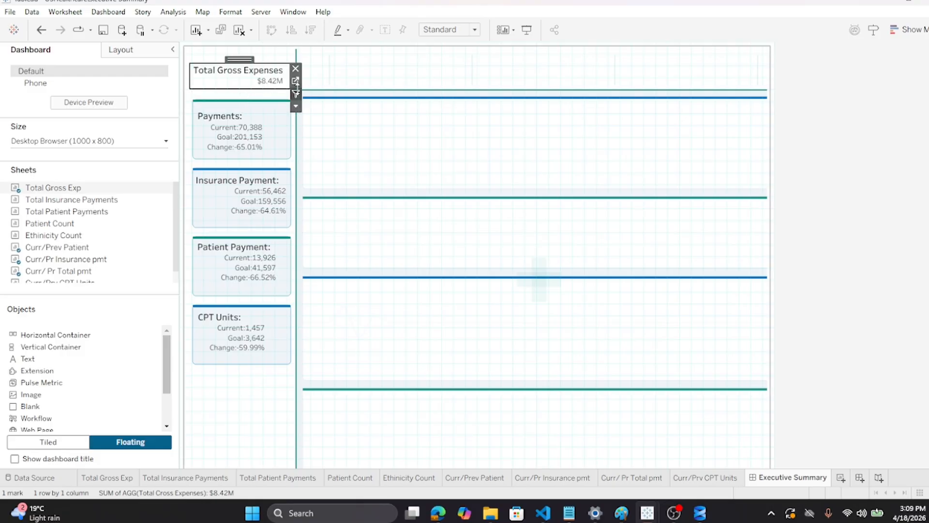
click(843, 109)
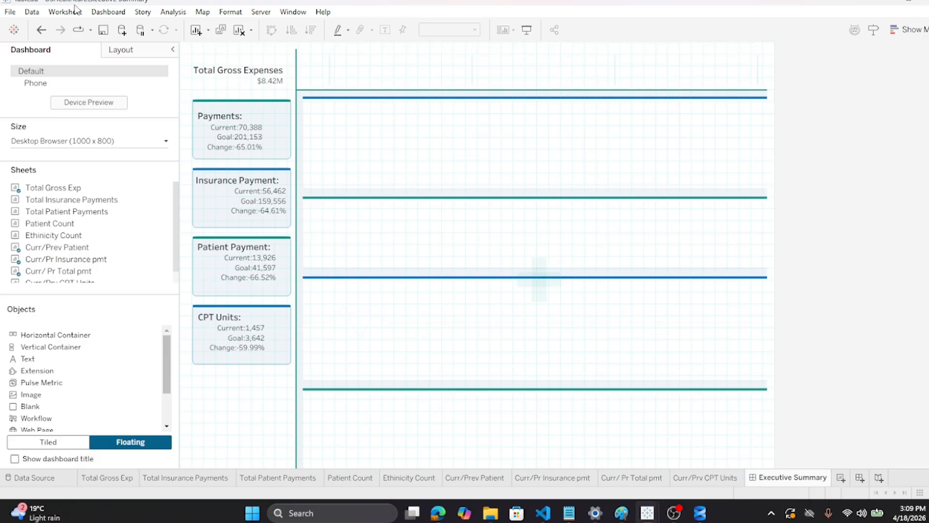
click(10, 13)
click(32, 71)
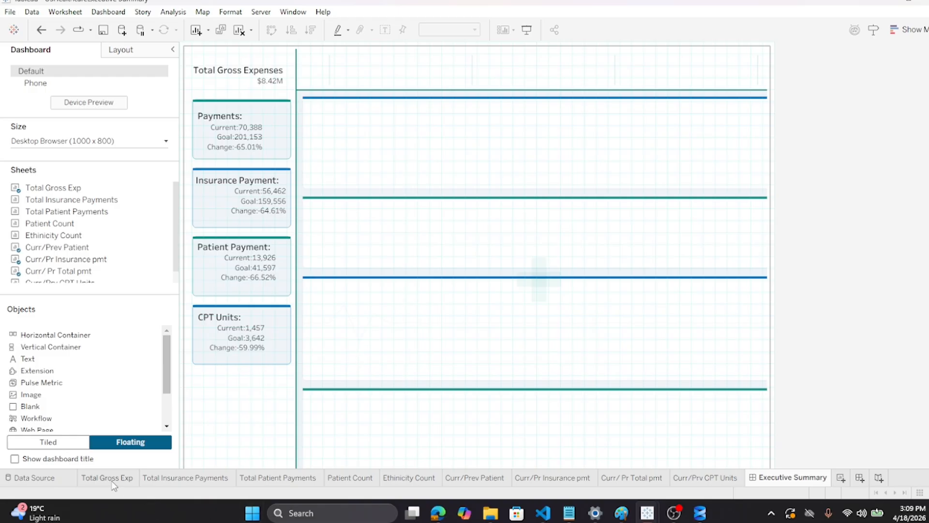
mouse_move(113, 485)
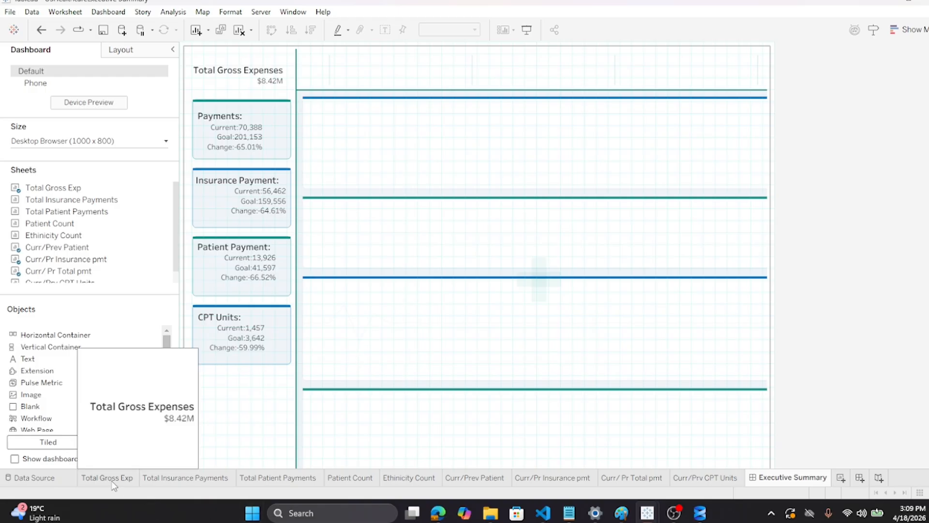
click(175, 476)
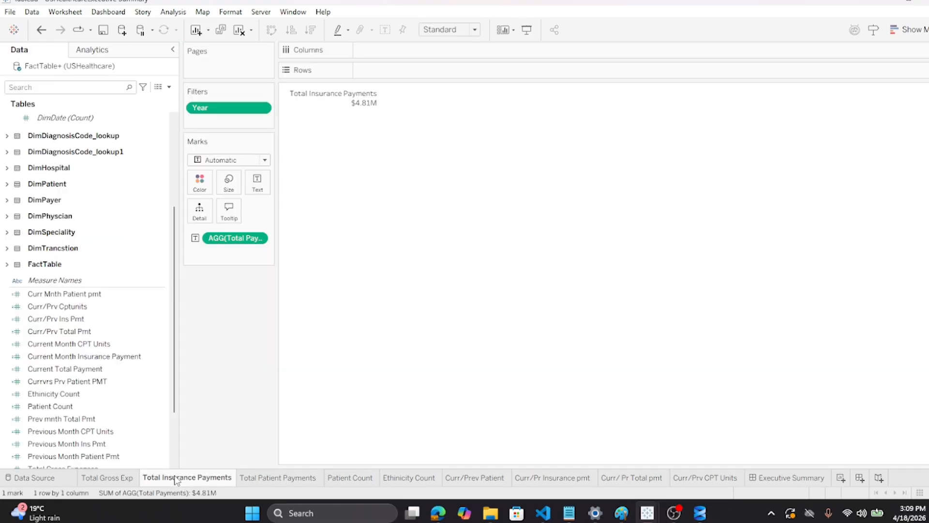
click(105, 480)
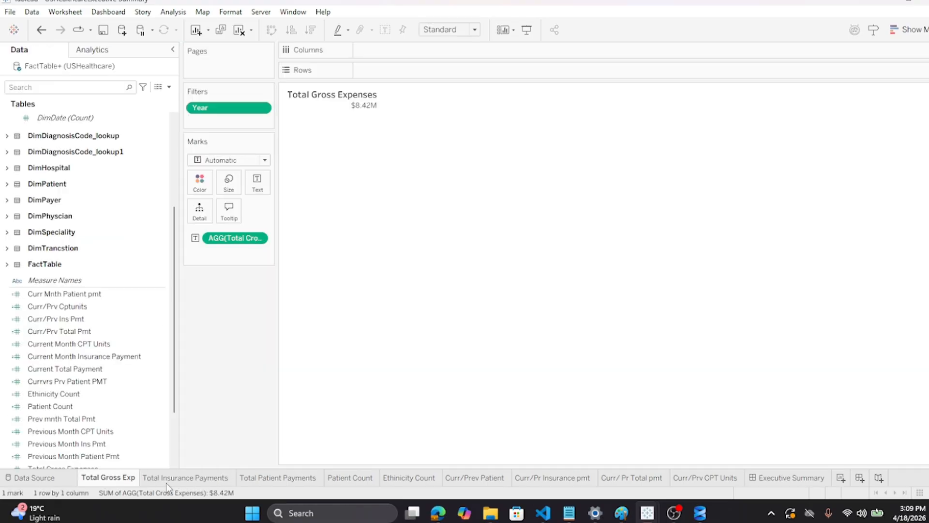
click(774, 479)
Place the Total Insurance Payments sheet as a floating object in the header beside Total Gross Expenses and hide its title
mouse_move(164, 200)
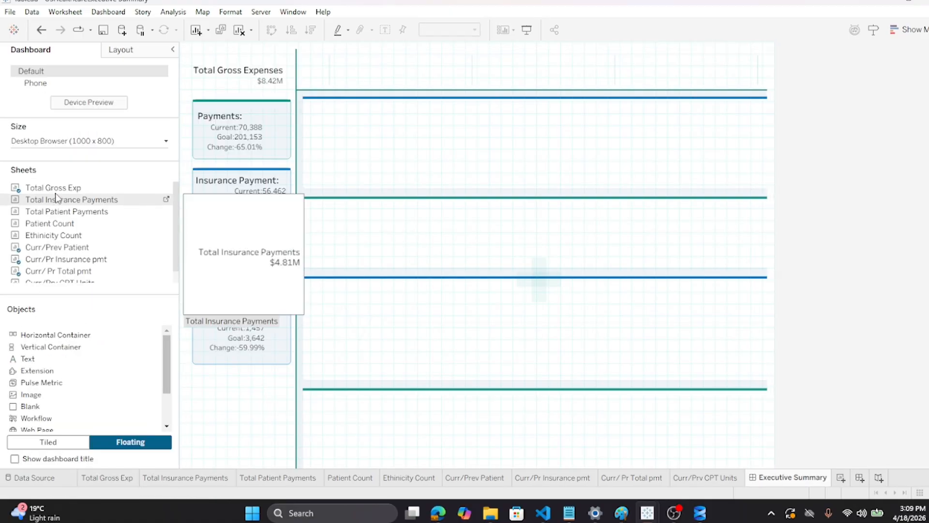
drag(53, 200, 334, 63)
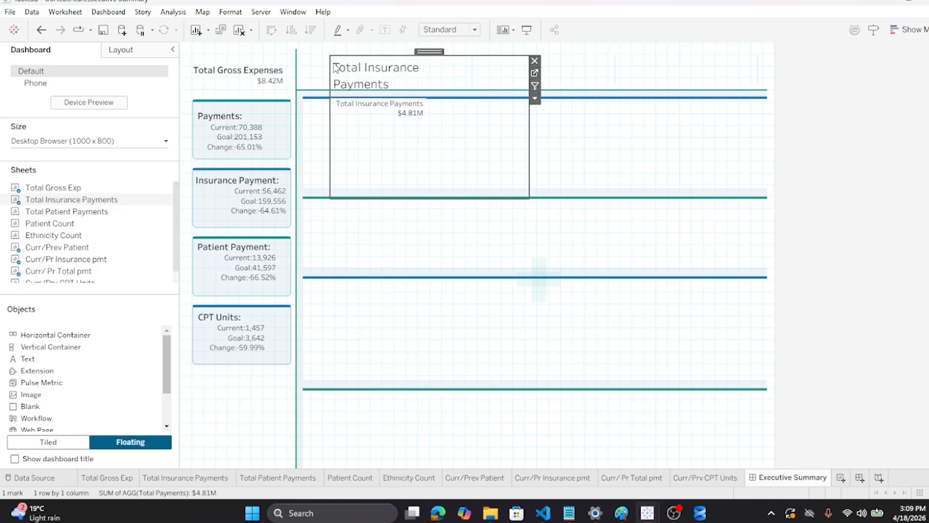
right_click(377, 71)
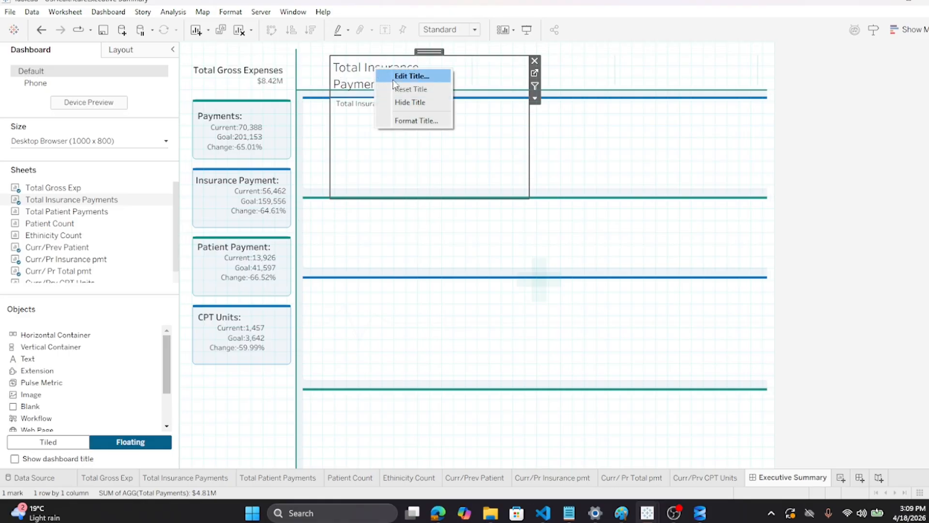
click(399, 103)
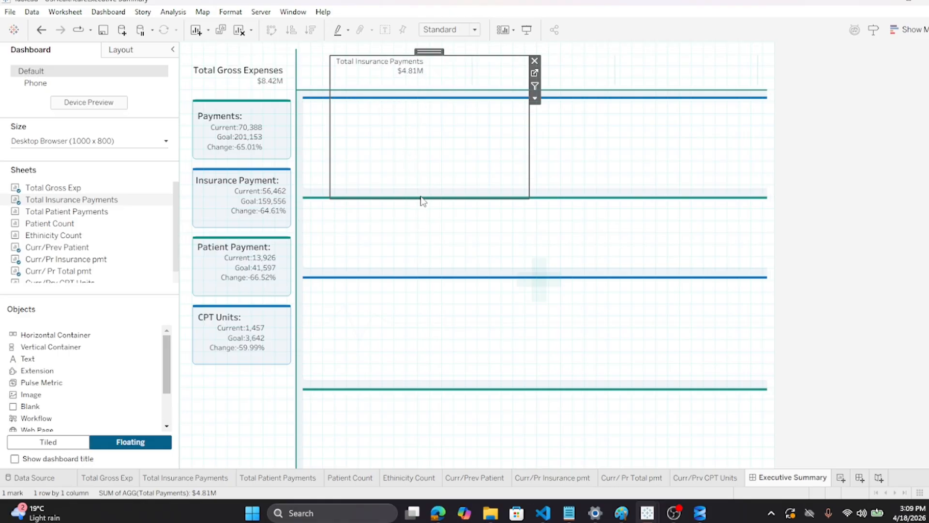
Shrink the floating Total Insurance Payments sheet to the first header slot, wide enough for its whole label
drag(422, 198, 432, 83)
drag(527, 64, 385, 90)
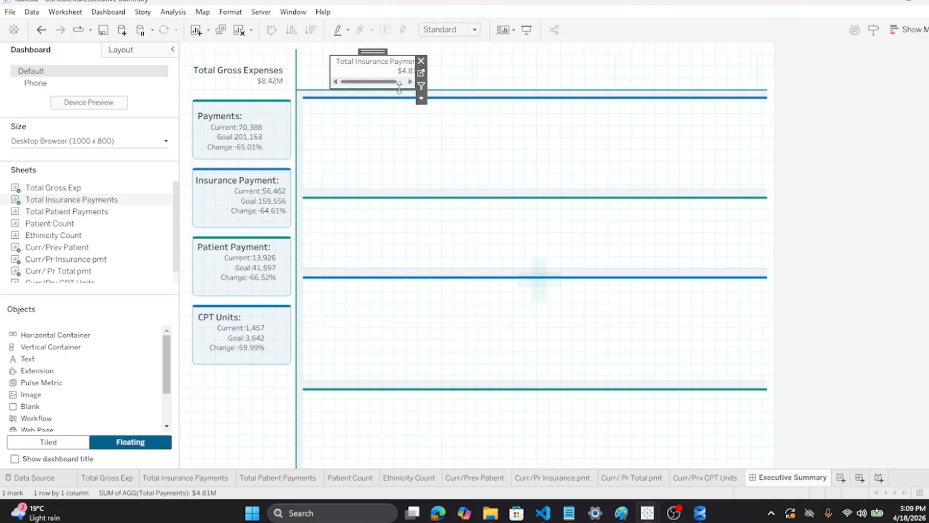
drag(391, 54, 388, 95)
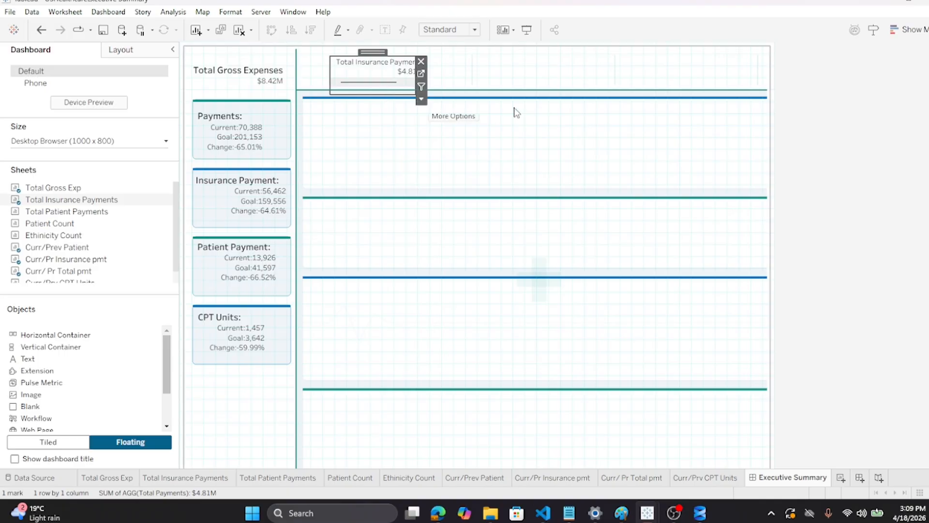
click(493, 78)
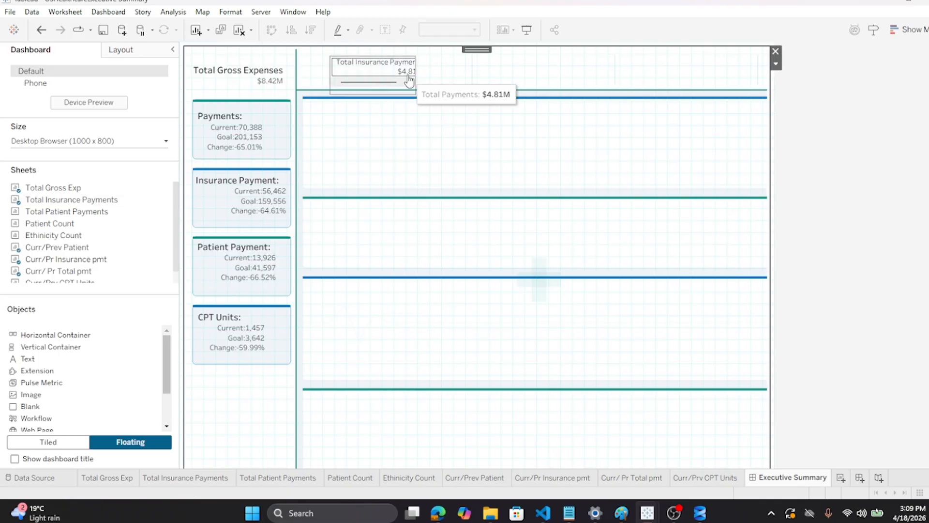
click(399, 93)
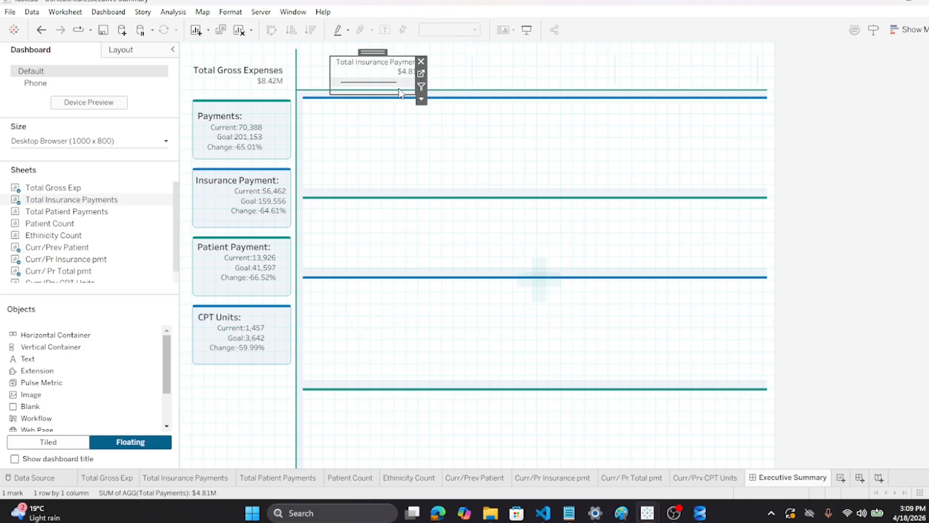
click(421, 73)
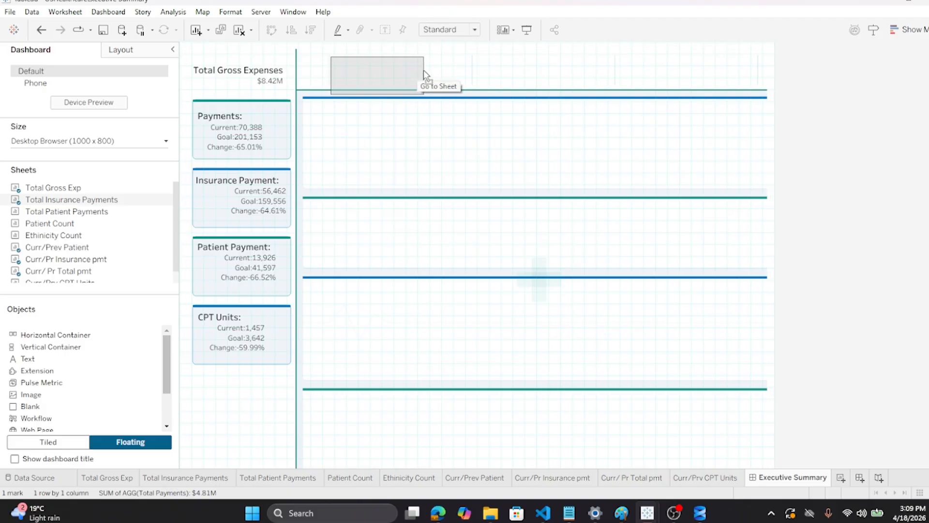
drag(429, 72, 400, 84)
click(522, 79)
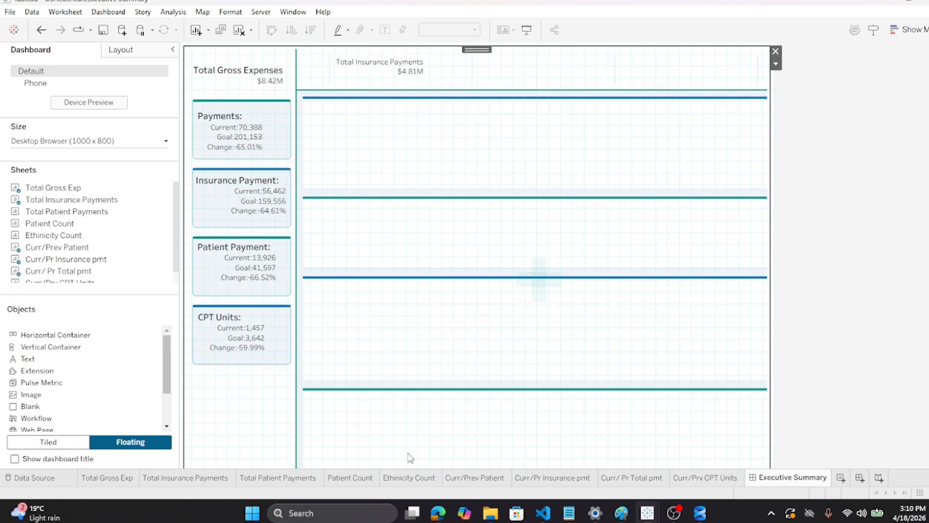
On the Total Insurance Payments sheet, format the label's "Total Insurance Payments" heading as bold at size 11
click(199, 477)
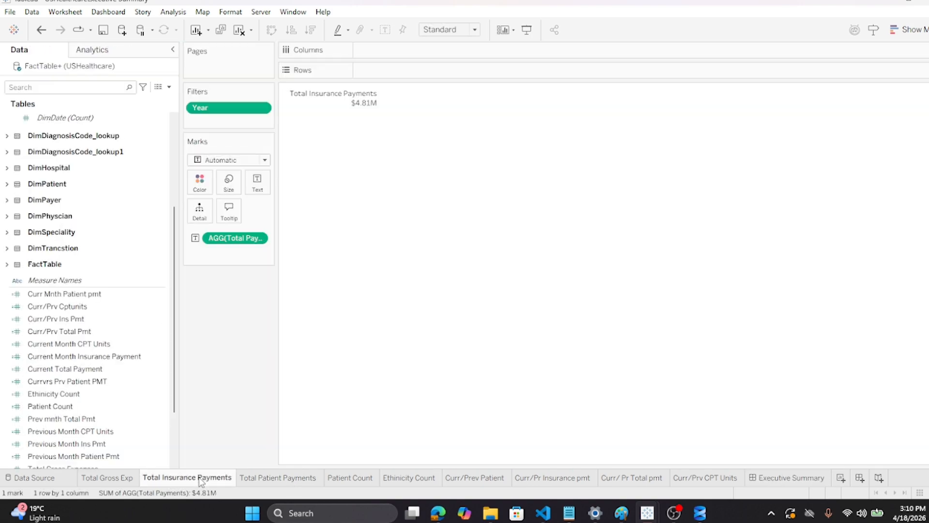
click(260, 183)
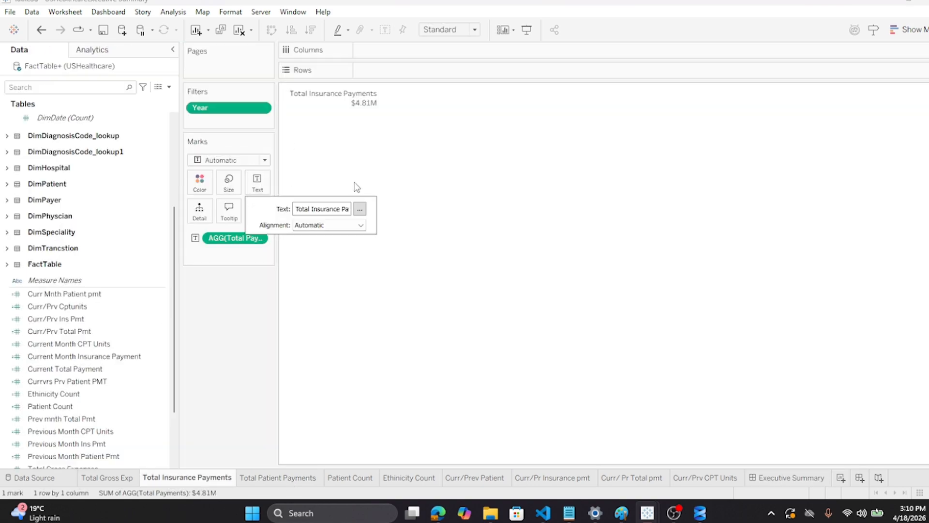
click(360, 208)
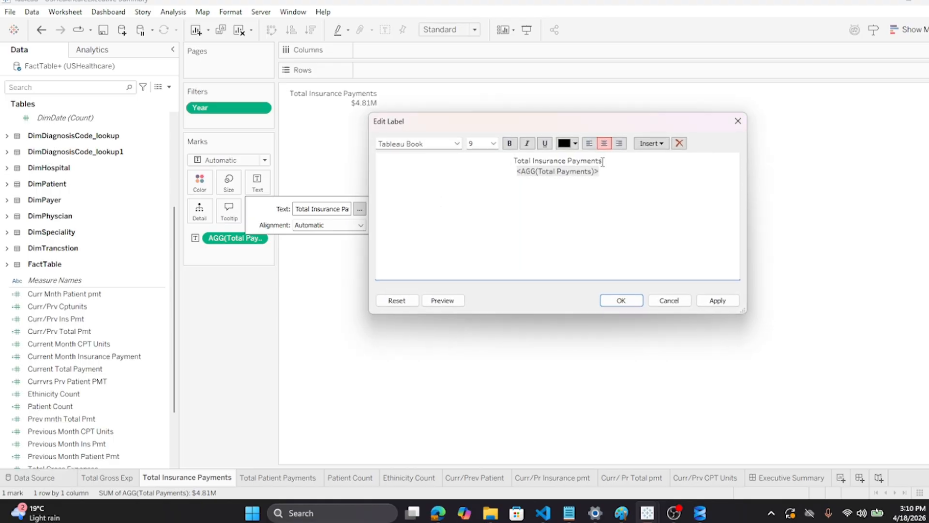
drag(602, 161, 515, 160)
click(510, 143)
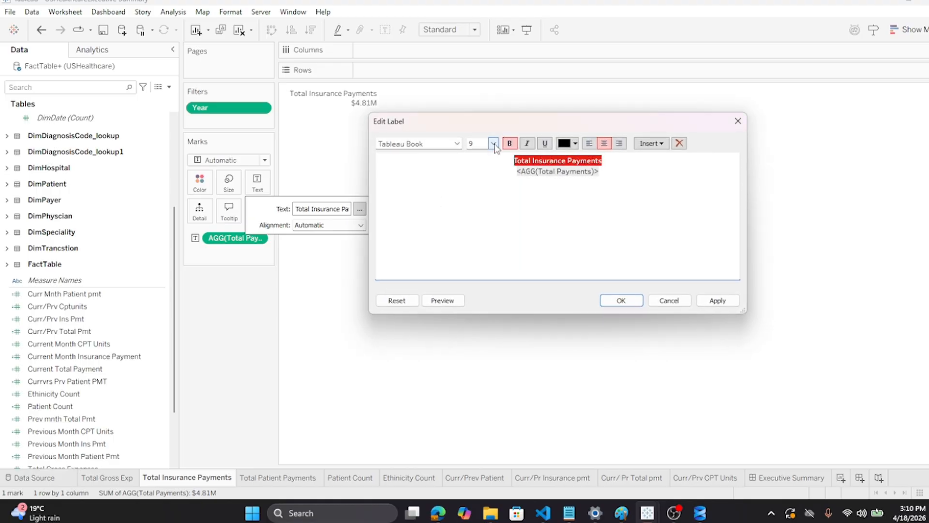
click(493, 144)
click(479, 181)
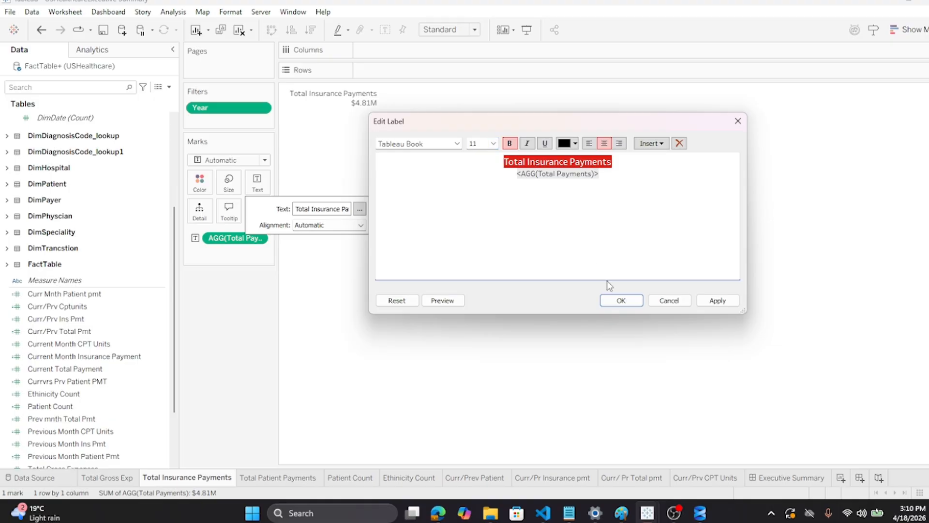
click(614, 299)
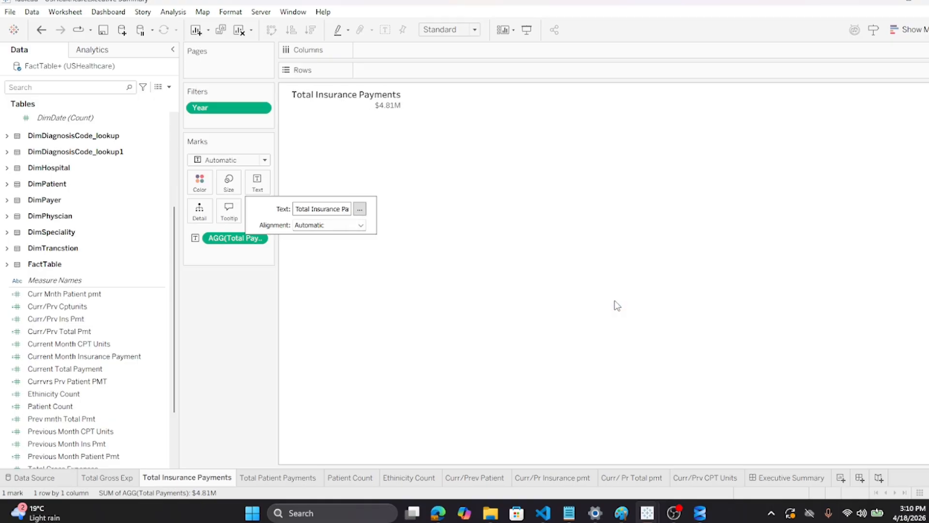
On the Executive Summary dashboard, widen the floating Total Insurance Payments sheet until its whole label and value fit without scrolling
click(763, 482)
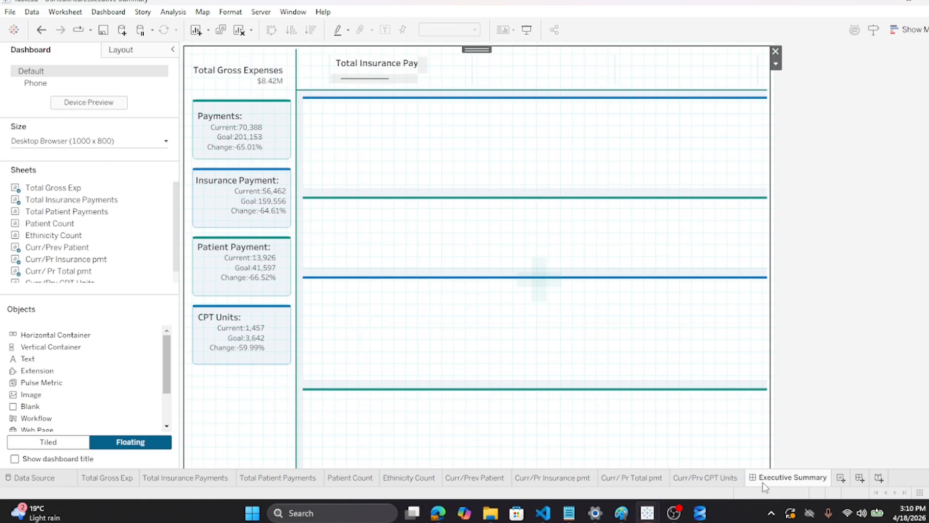
drag(378, 67, 383, 73)
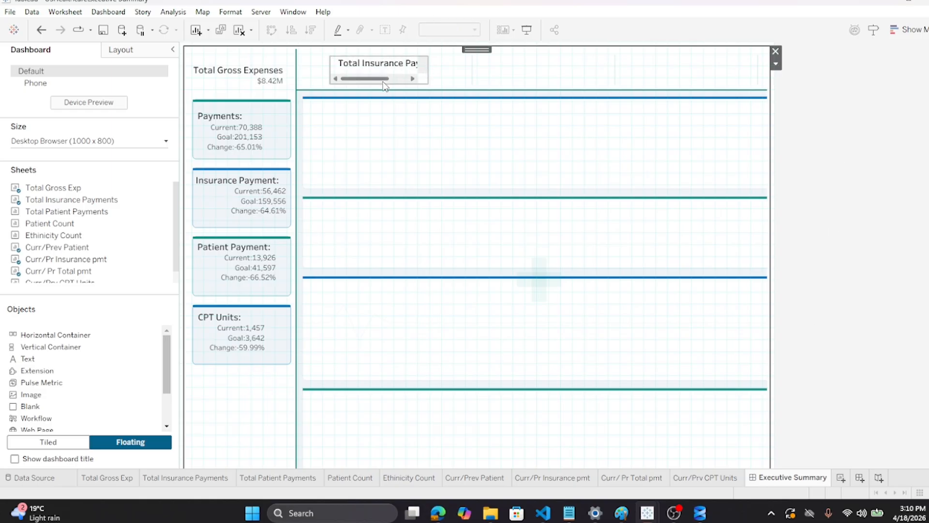
drag(431, 74, 442, 73)
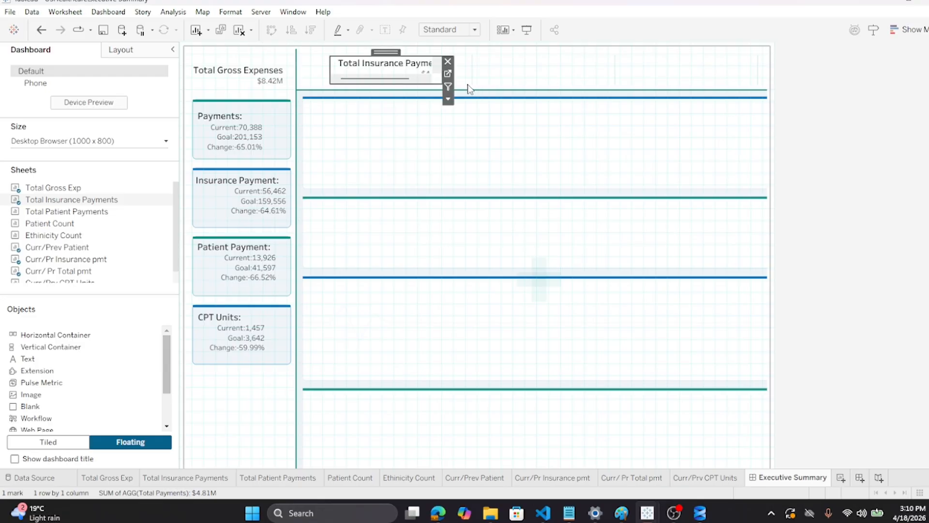
drag(438, 77, 456, 74)
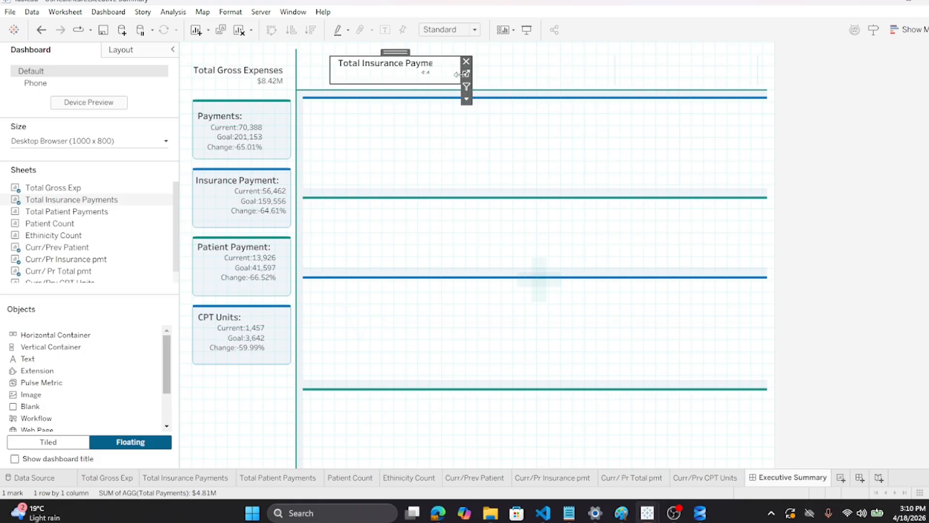
click(828, 139)
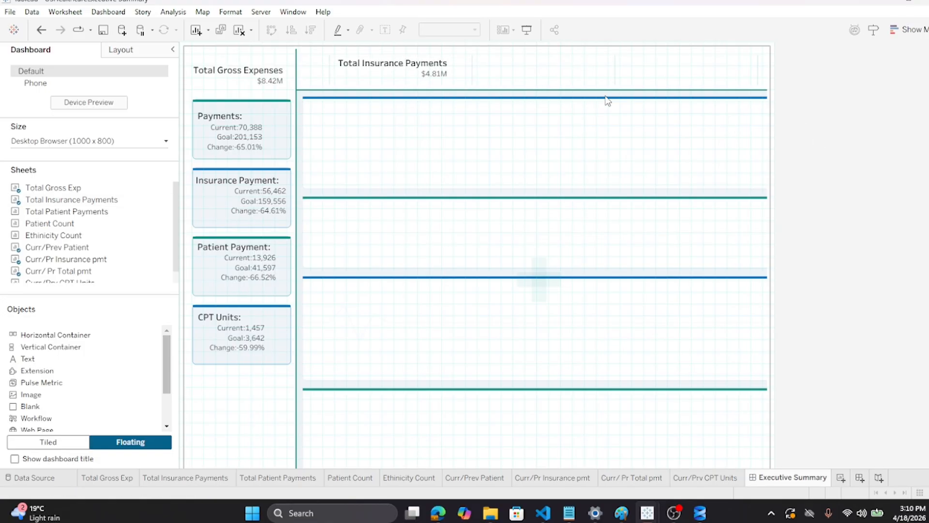
Move the floating Total Insurance Payments sheet down within its header slot, roughly level with Total Gross Expenses, and save the workbook
click(372, 85)
drag(394, 51, 395, 62)
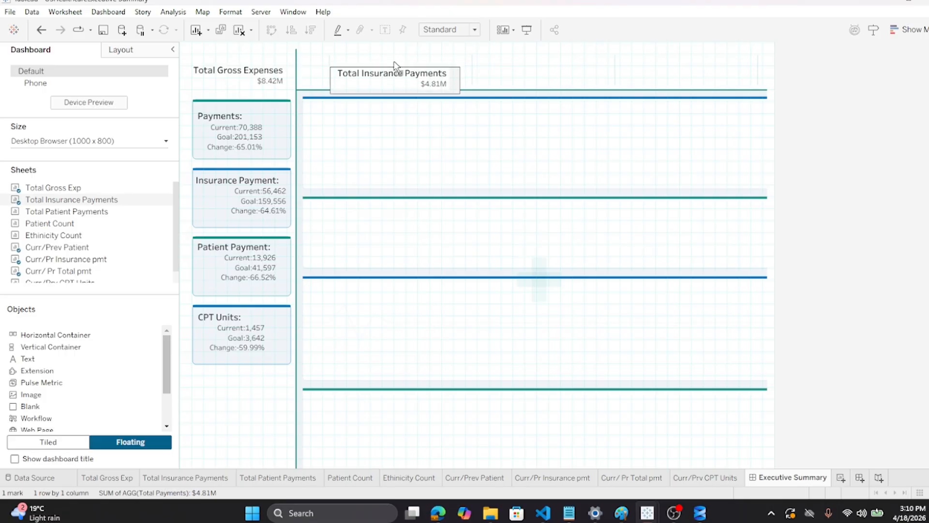
drag(395, 62, 395, 60)
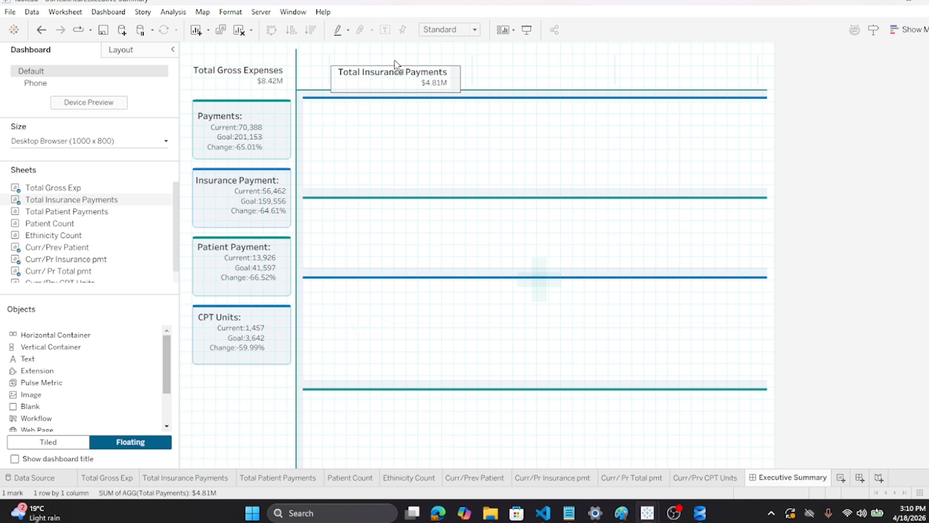
drag(395, 64, 406, 87)
click(862, 153)
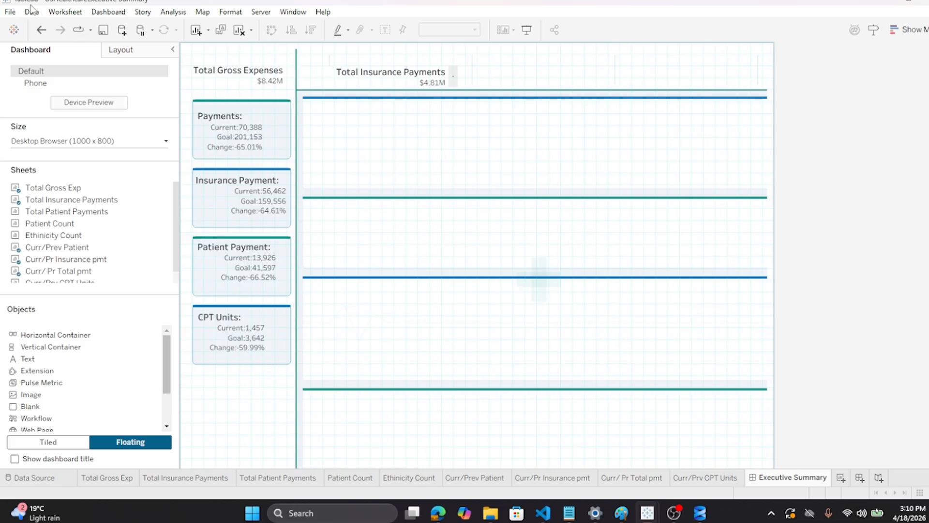
click(9, 16)
click(33, 79)
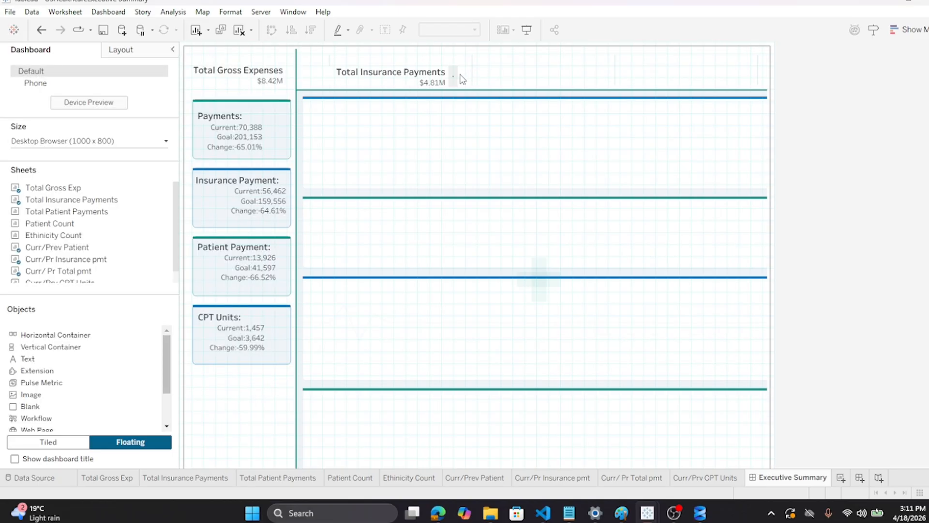
Nudge the floating Total Insurance Payments sheet slightly up to align with Total Gross Expenses and save the workbook again
click(396, 90)
drag(403, 65, 402, 65)
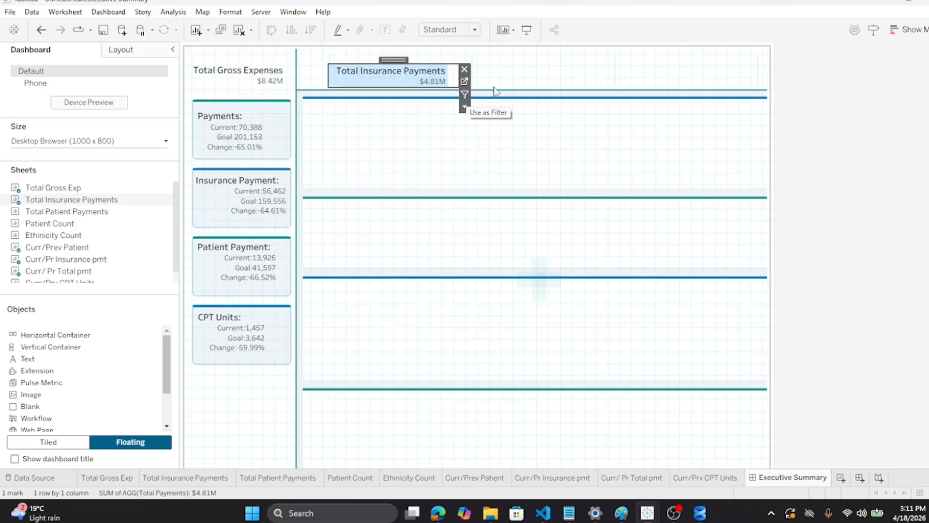
click(506, 81)
click(854, 137)
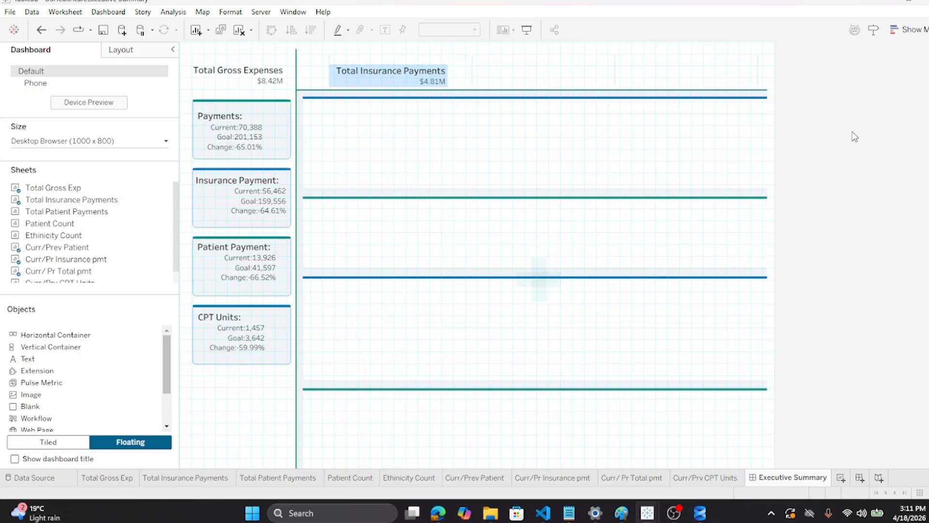
click(503, 71)
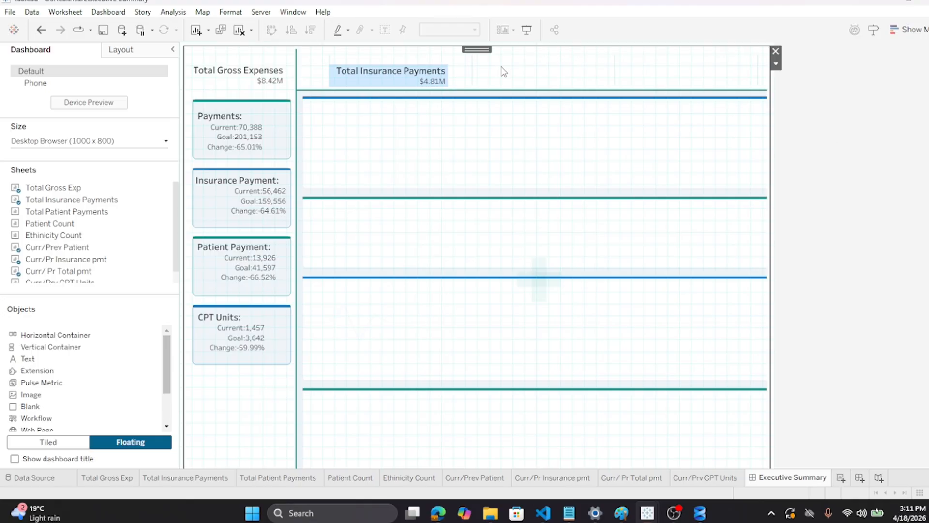
click(10, 12)
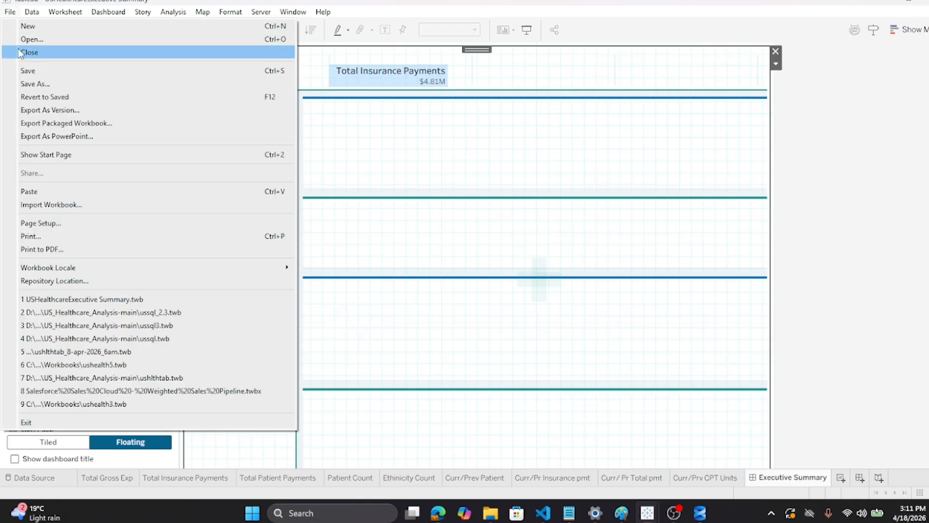
click(23, 73)
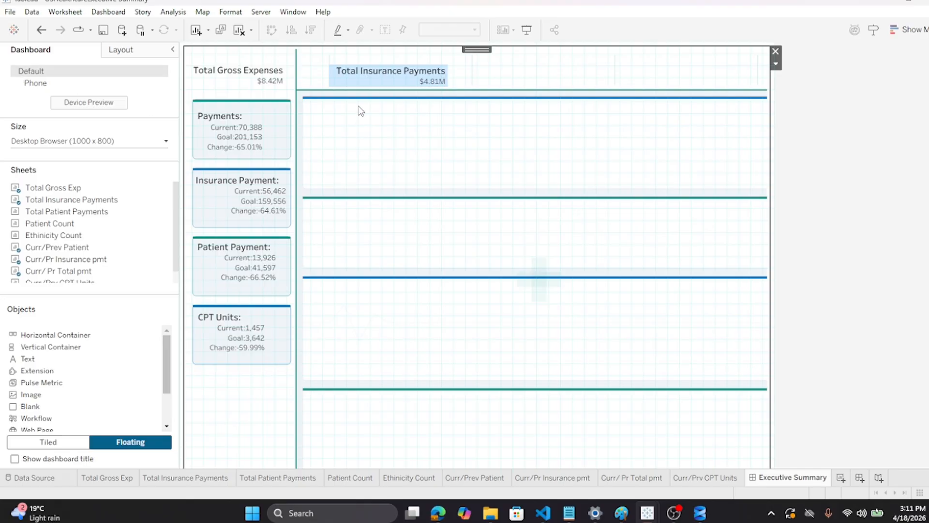
click(367, 86)
click(875, 155)
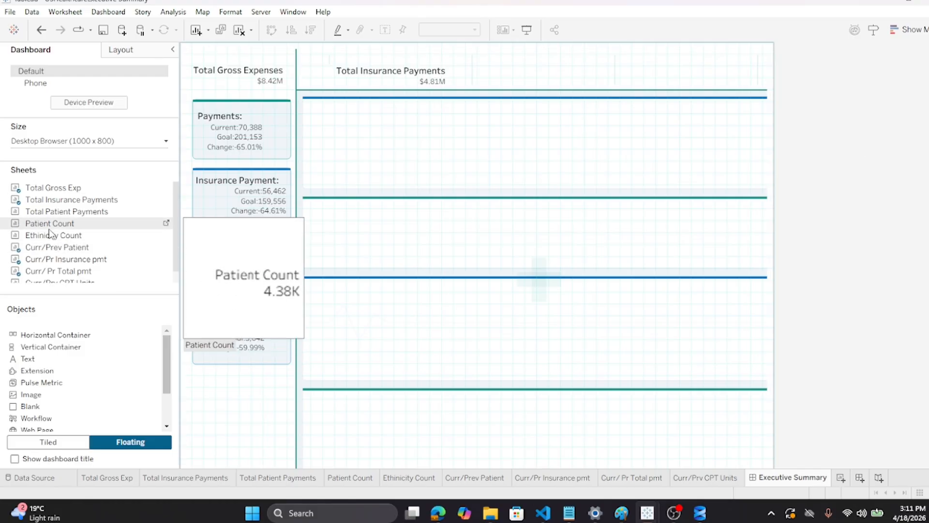
Place the Total Patient Payments sheet as a floating object without its title, shrunk to fit the second header slot beside Total Insurance Payments
drag(51, 213, 475, 68)
right_click(494, 86)
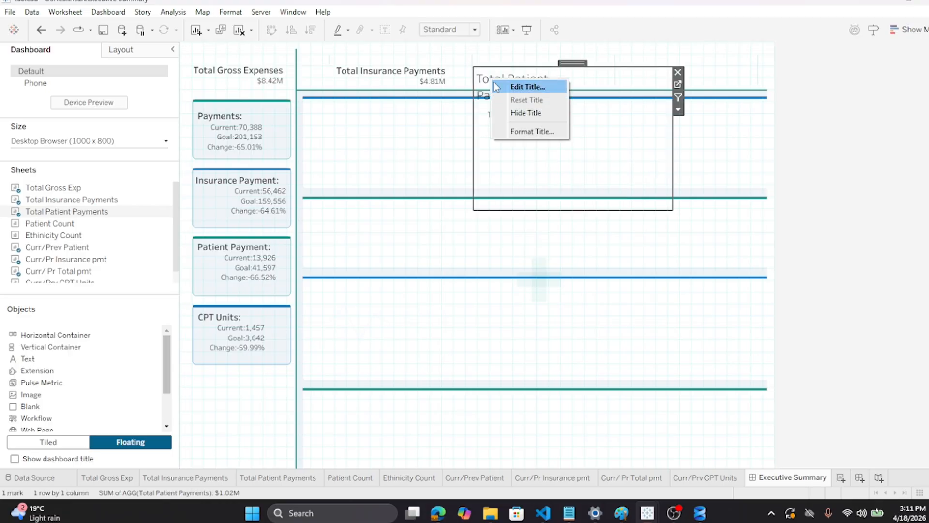
click(518, 113)
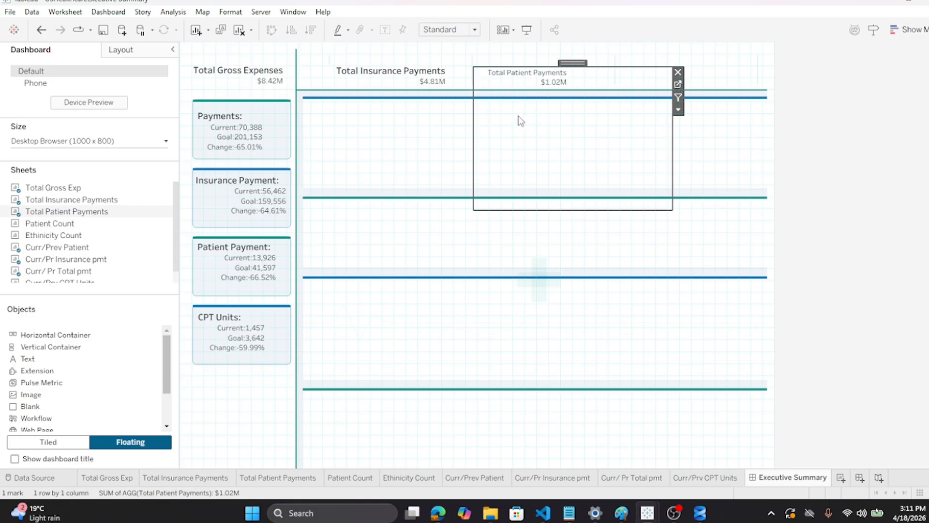
drag(555, 211, 542, 91)
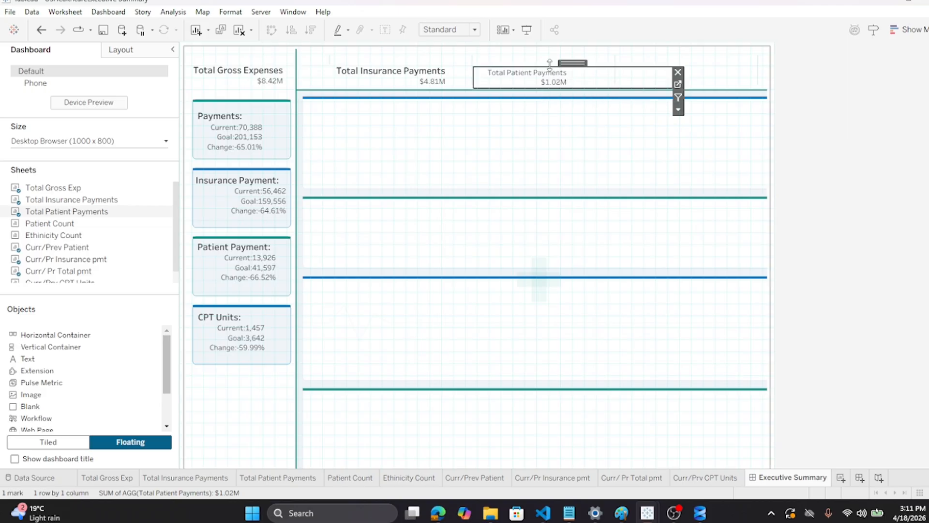
drag(673, 82, 611, 83)
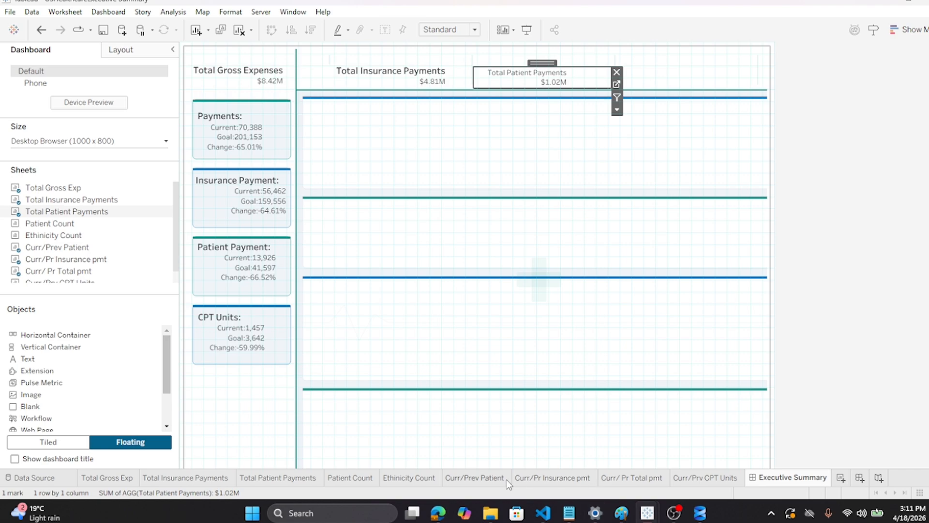
On the Total Patient Payments sheet, format the label's "Total Patient Payments" heading as bold at size 11
click(285, 483)
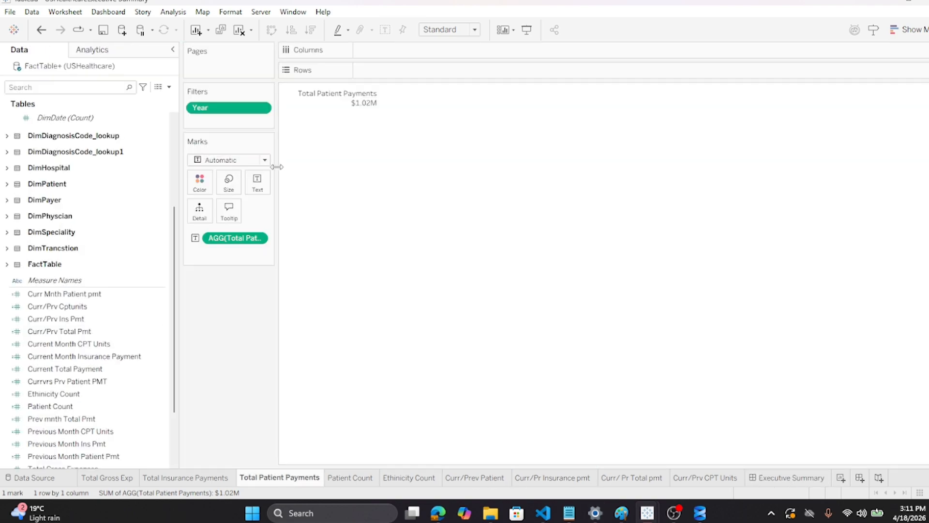
click(258, 183)
click(359, 209)
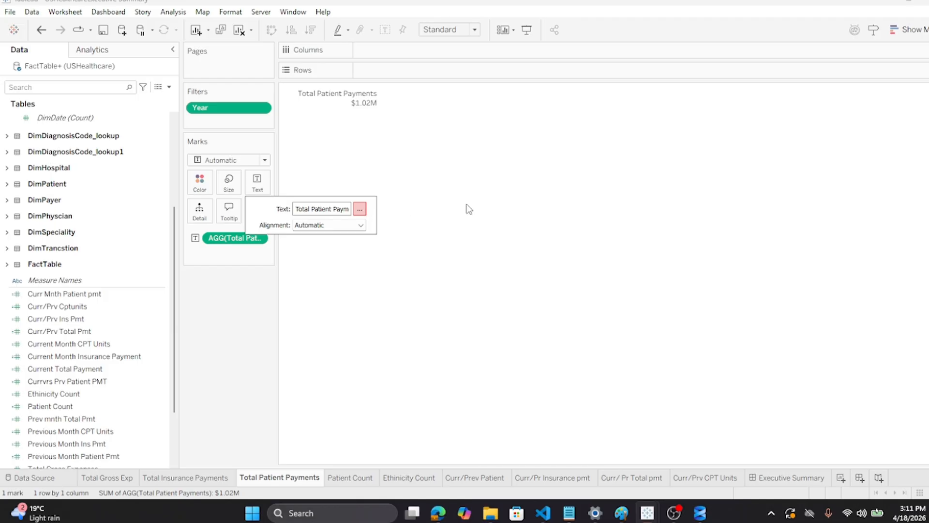
drag(614, 161, 519, 160)
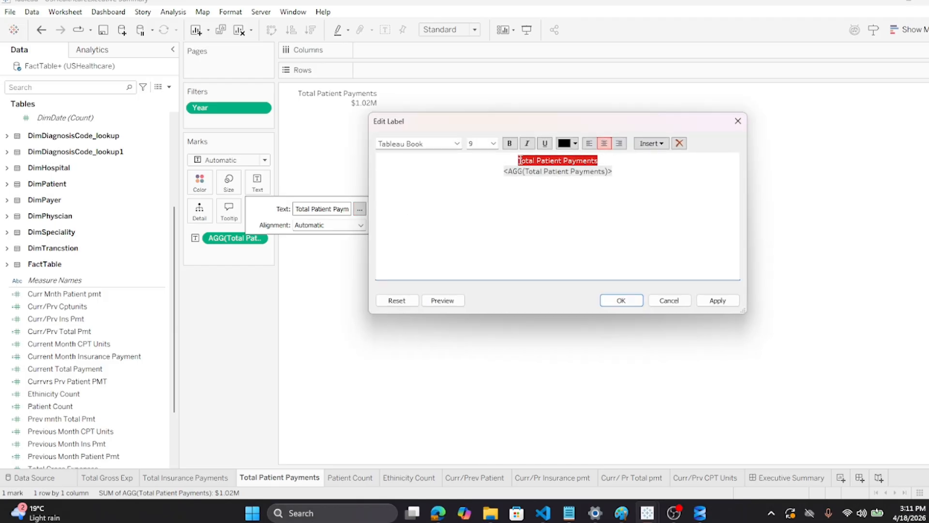
click(509, 143)
click(493, 144)
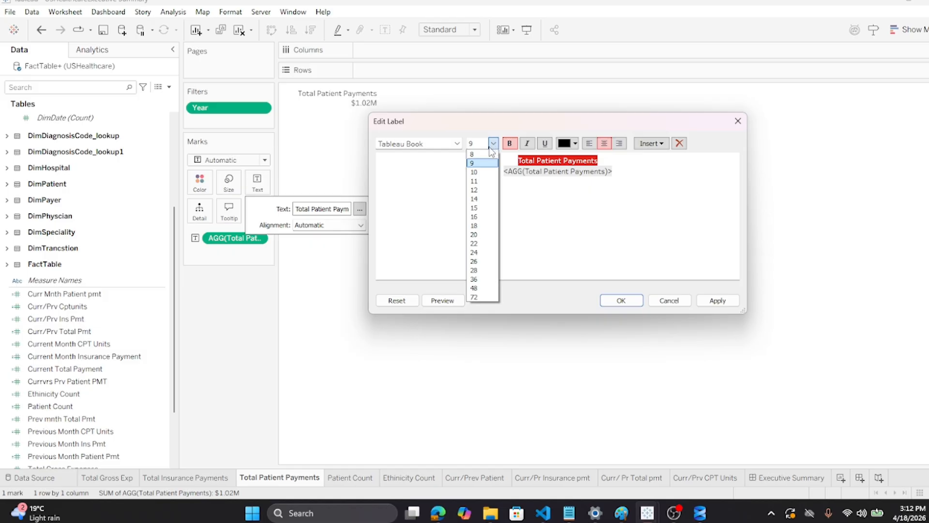
click(475, 181)
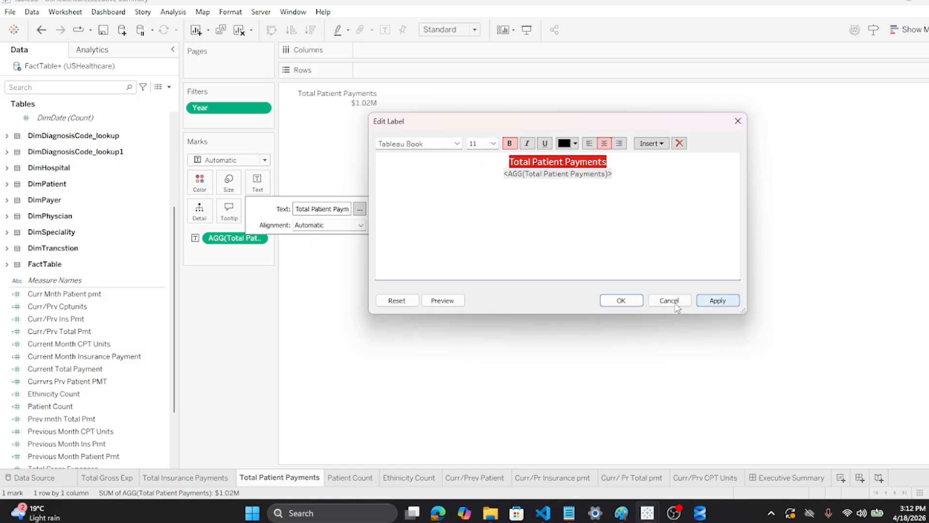
click(622, 300)
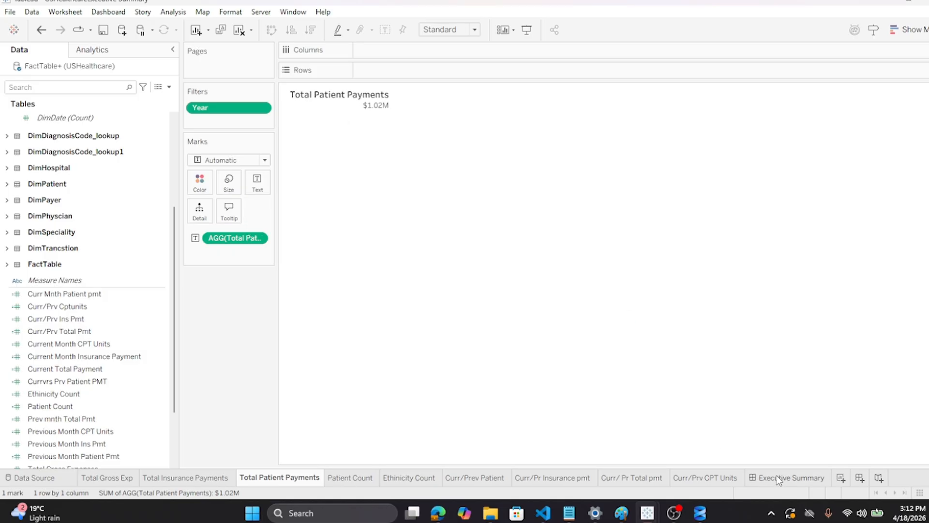
On the Executive Summary dashboard, make the floating Total Patient Payments sheet slightly taller so its label and value fit
click(786, 477)
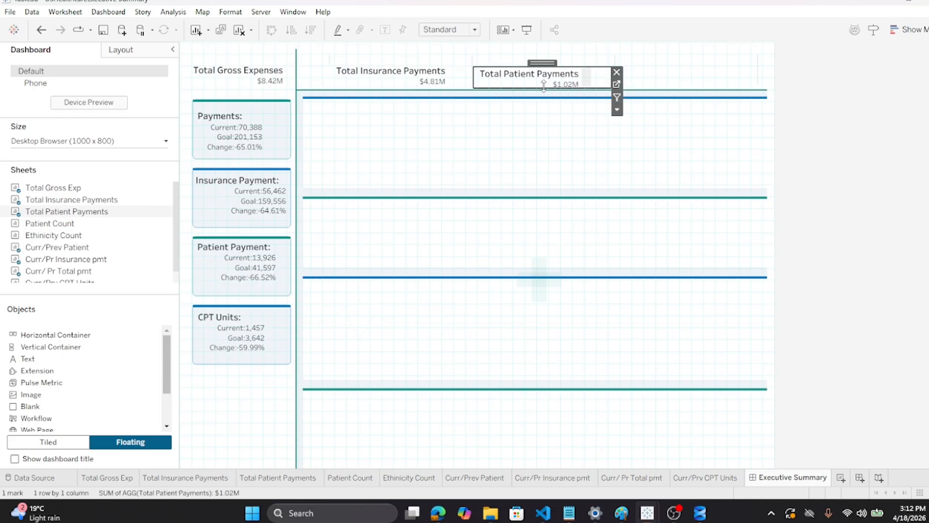
drag(543, 86, 544, 90)
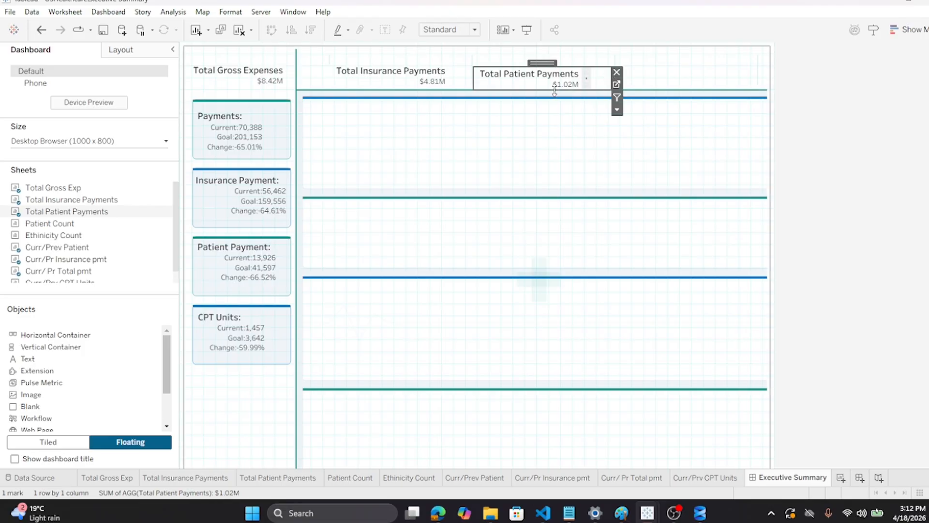
drag(554, 92, 555, 93)
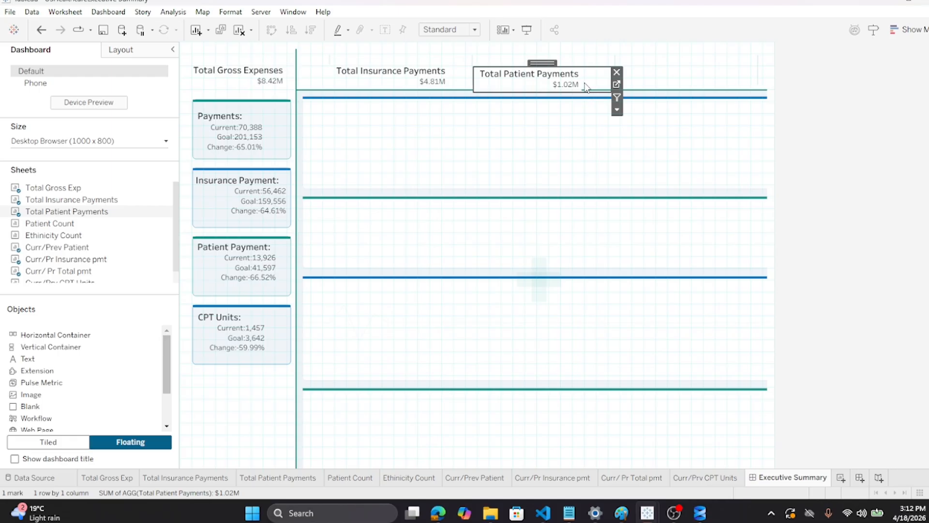
click(846, 109)
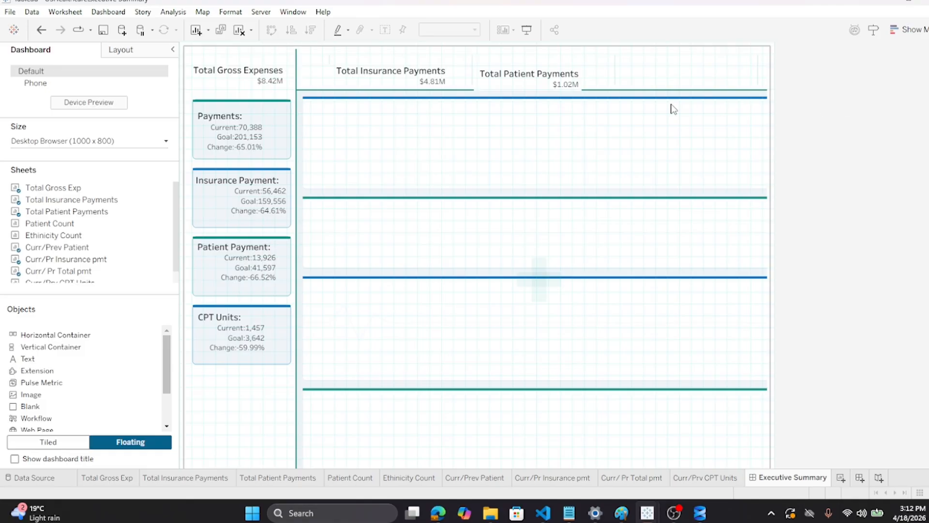
Set the worksheet shading of the floating Total Patient Payments sheet to None so the dashboard background shows through
click(544, 93)
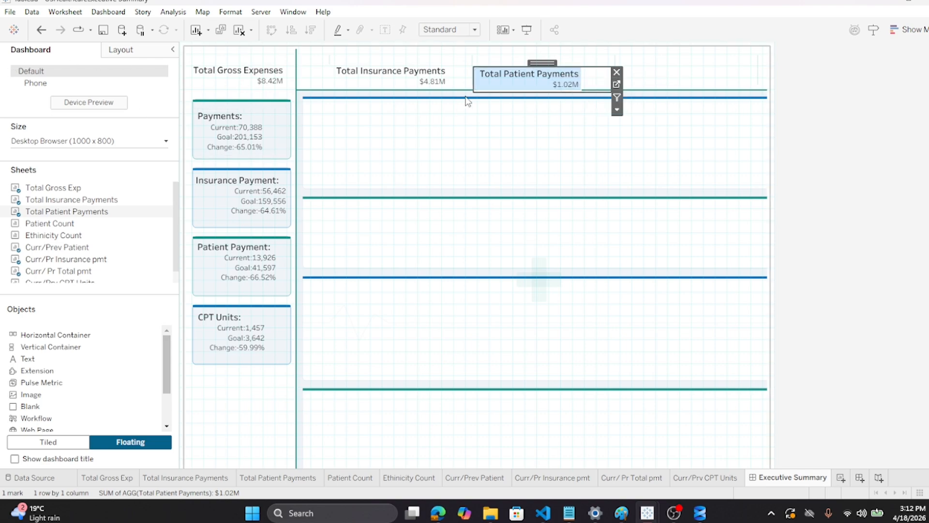
right_click(491, 78)
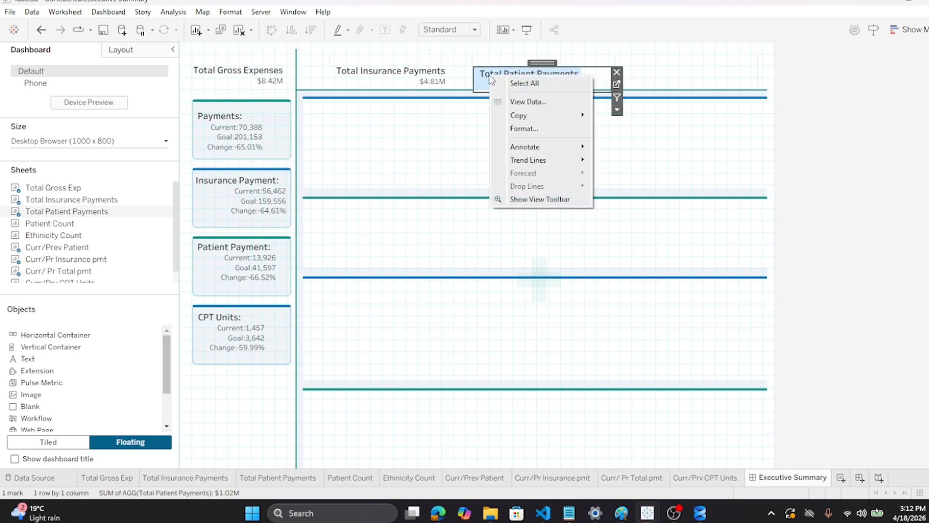
click(524, 128)
click(44, 70)
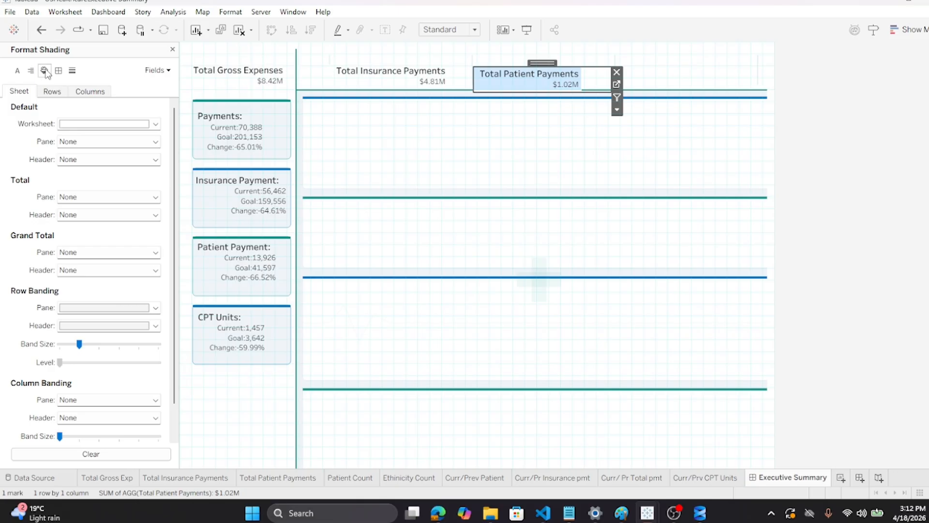
click(98, 125)
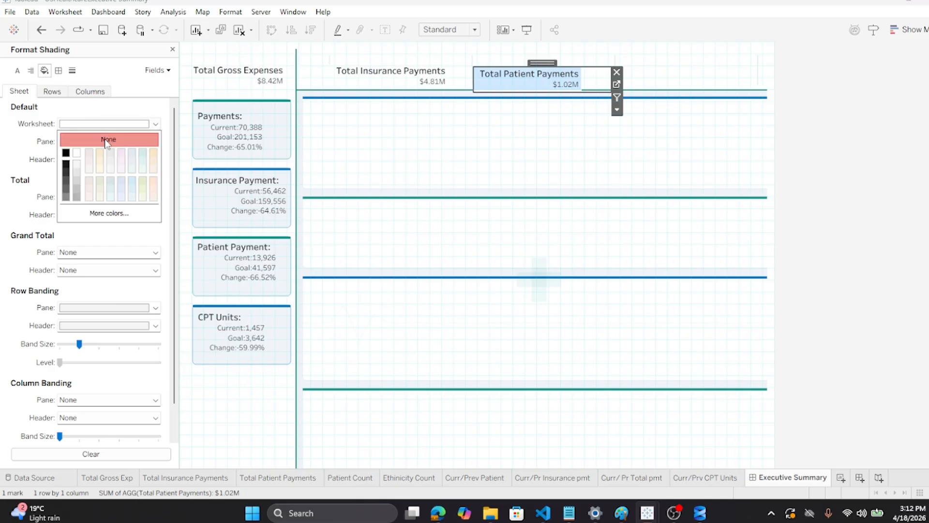
click(793, 115)
click(641, 82)
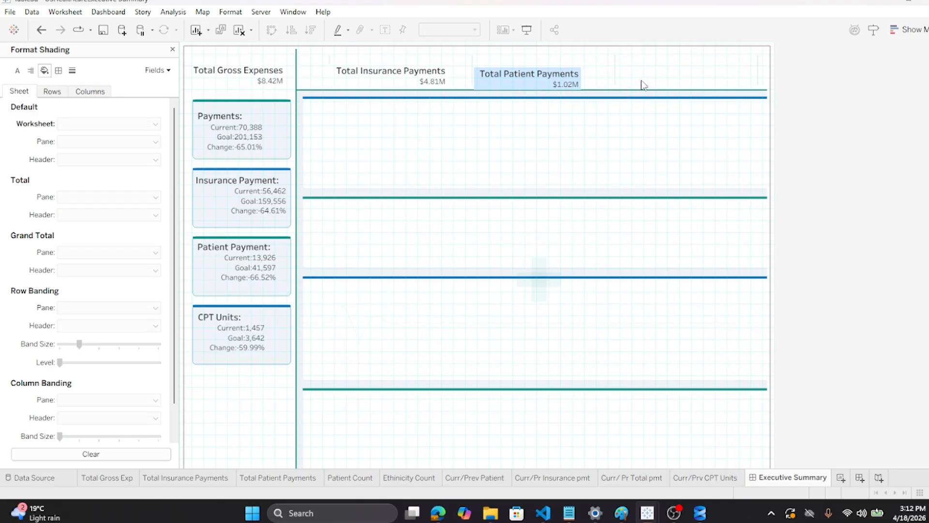
Nudge the floating Total Patient Payments sheet slightly upward so its label lines up with Total Insurance Payments in the header
click(521, 65)
drag(540, 63, 540, 62)
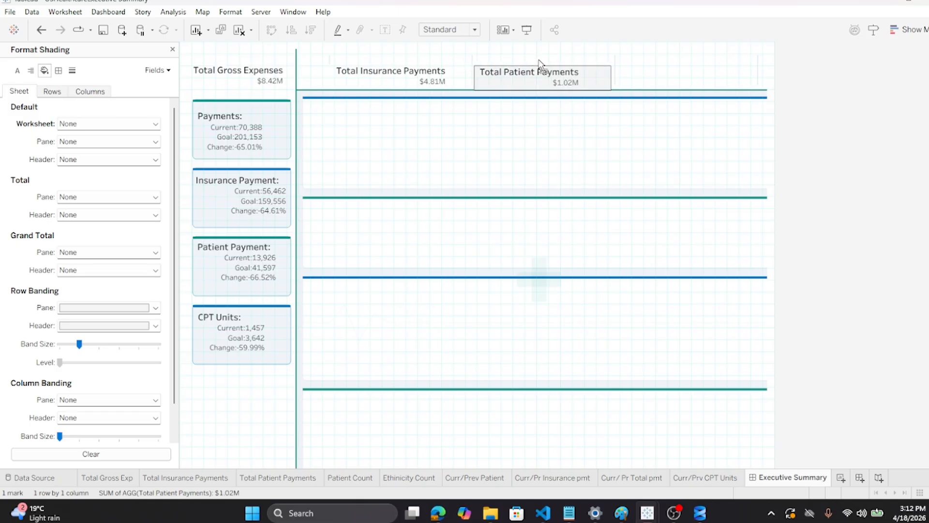
drag(538, 63, 595, 83)
click(843, 99)
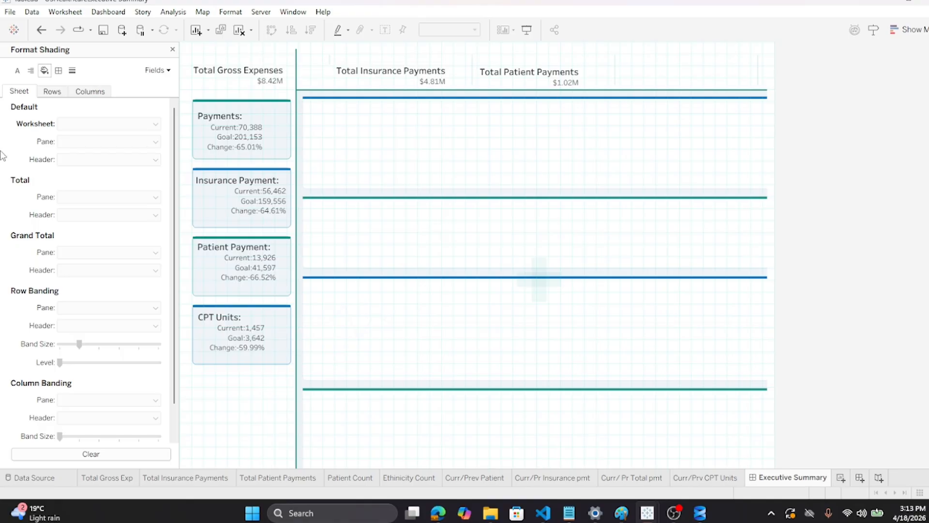
Save the workbook and close the shading format settings to get back to the dashboard's sheet list
click(10, 11)
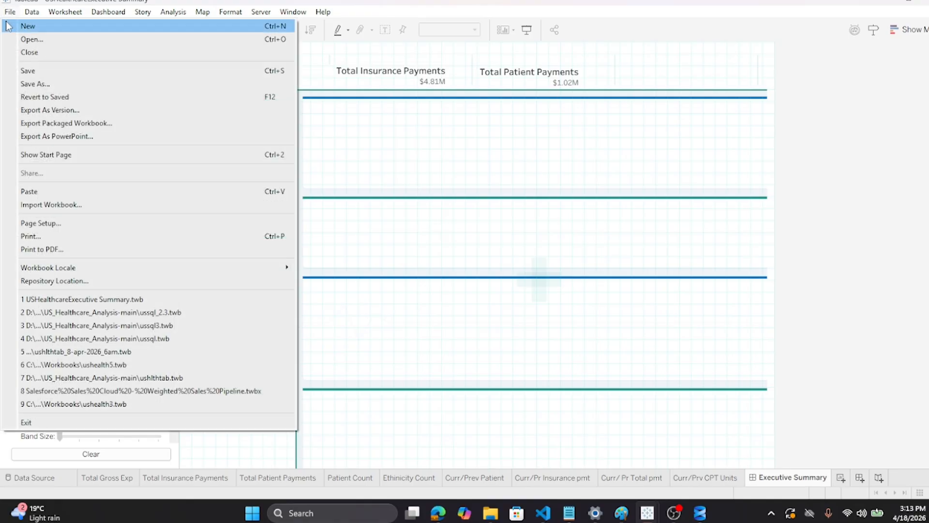
click(18, 72)
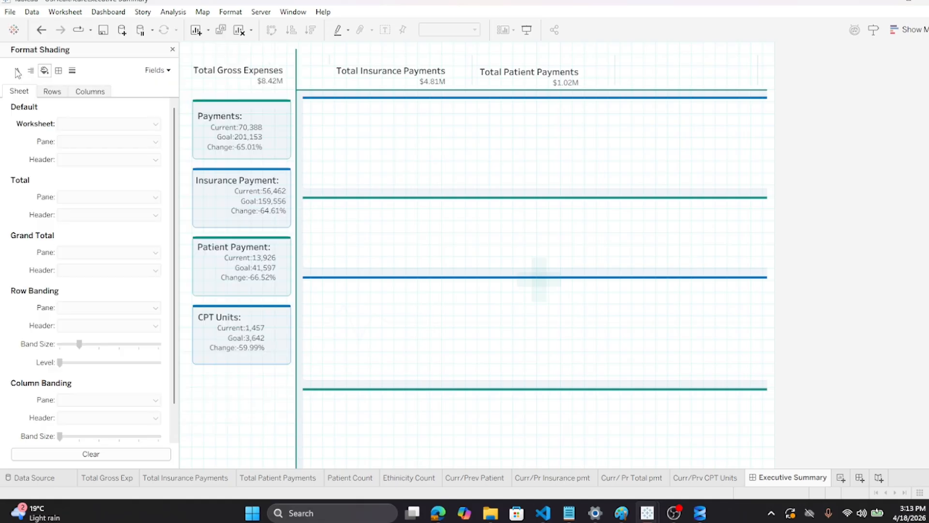
click(173, 49)
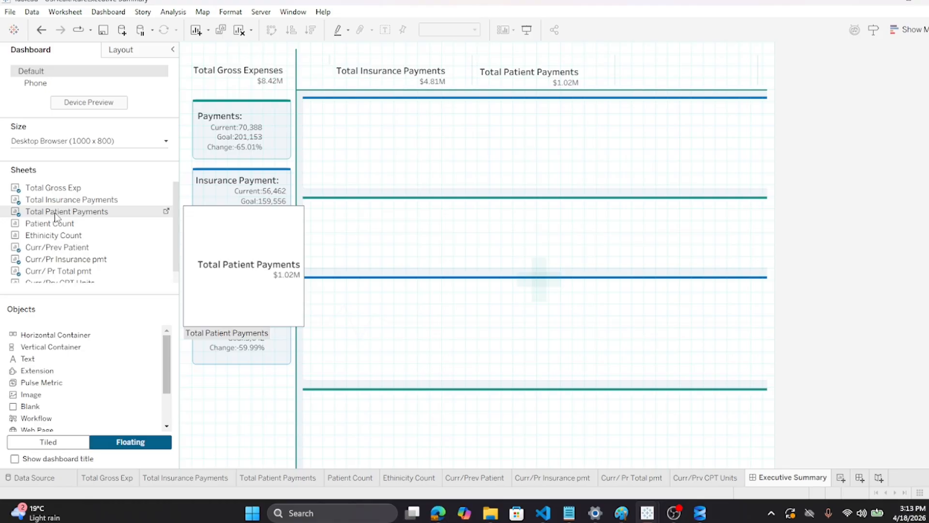
Place the Patient Count sheet as a floating object without its title, shrunk to fit the header slot beside Total Patient Payments
drag(56, 227, 617, 69)
right_click(633, 83)
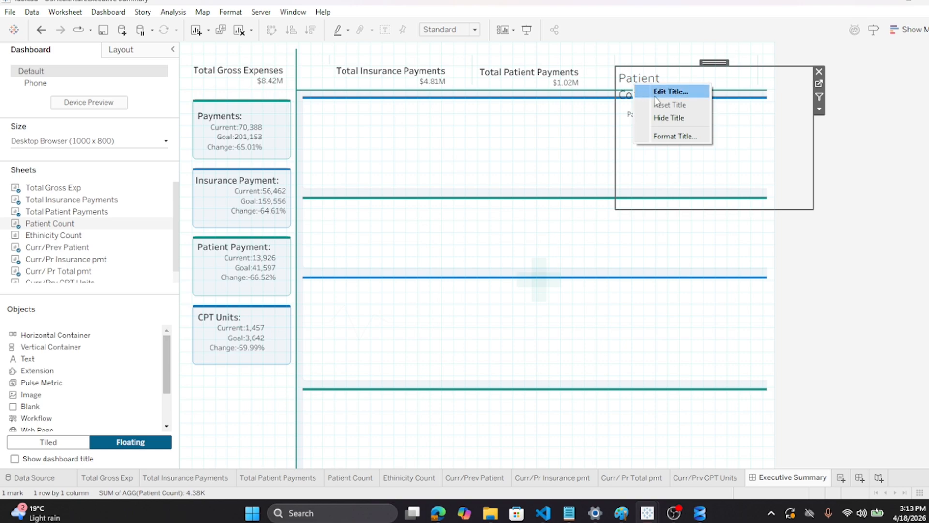
click(664, 118)
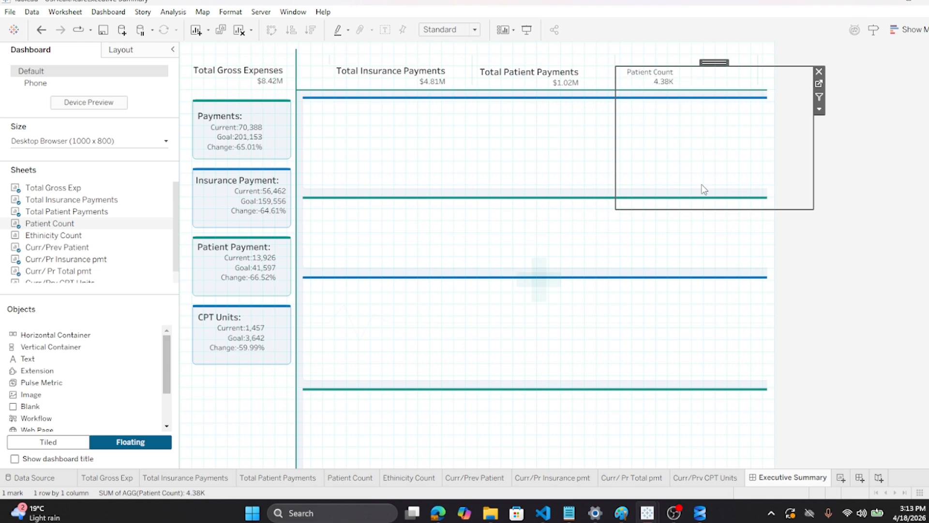
drag(697, 209, 689, 88)
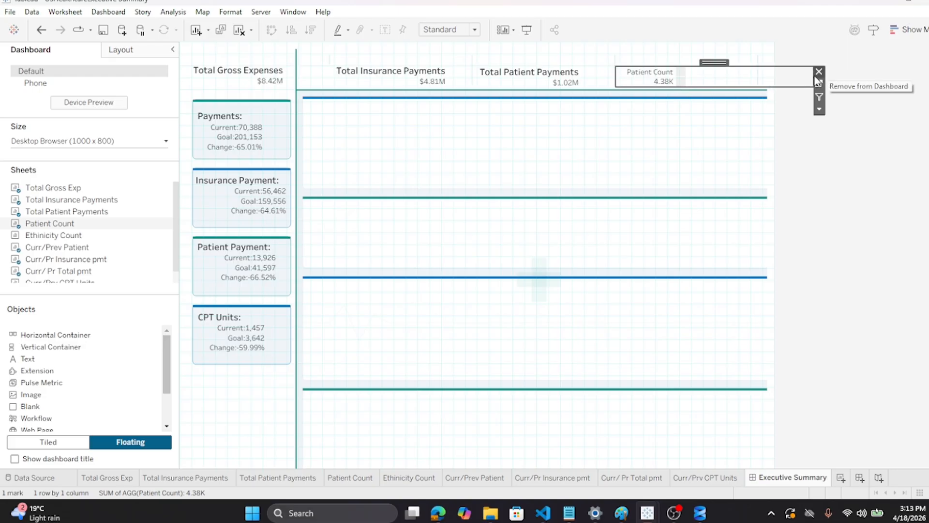
drag(809, 76, 683, 83)
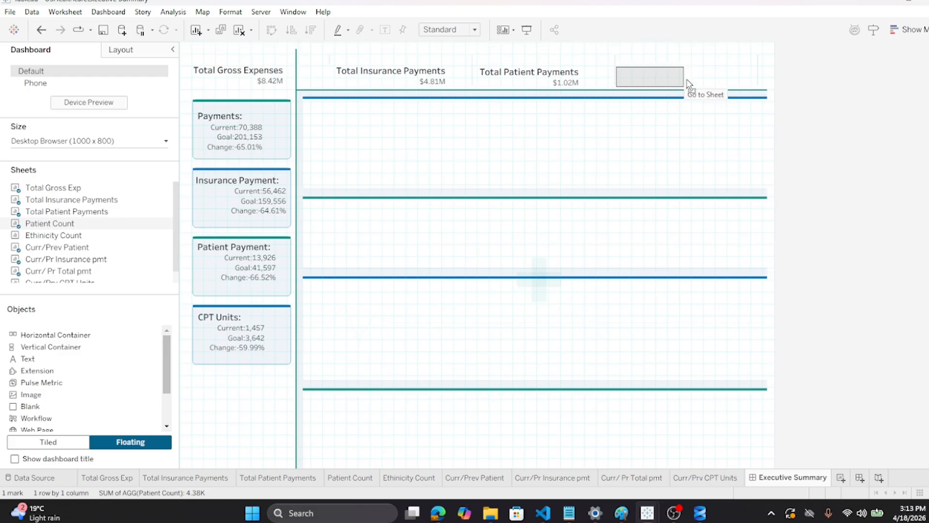
drag(682, 81, 694, 79)
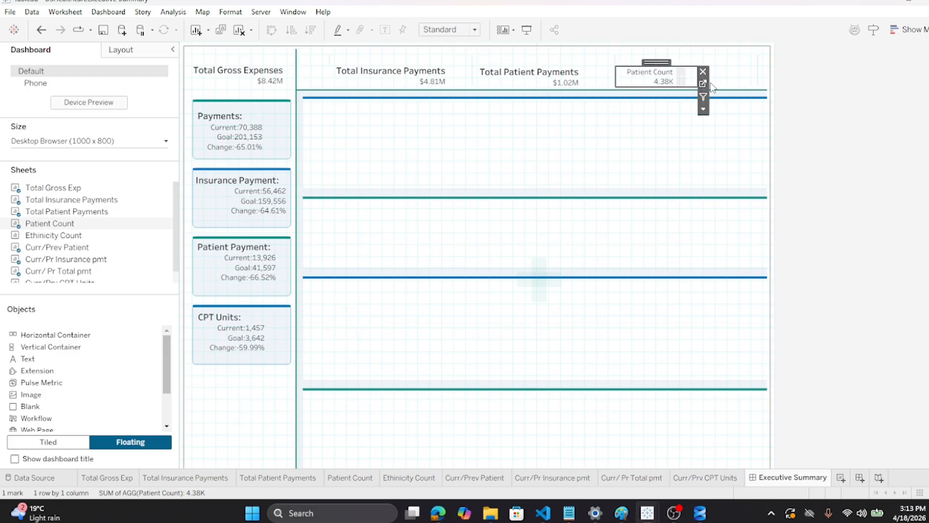
drag(694, 79, 702, 80)
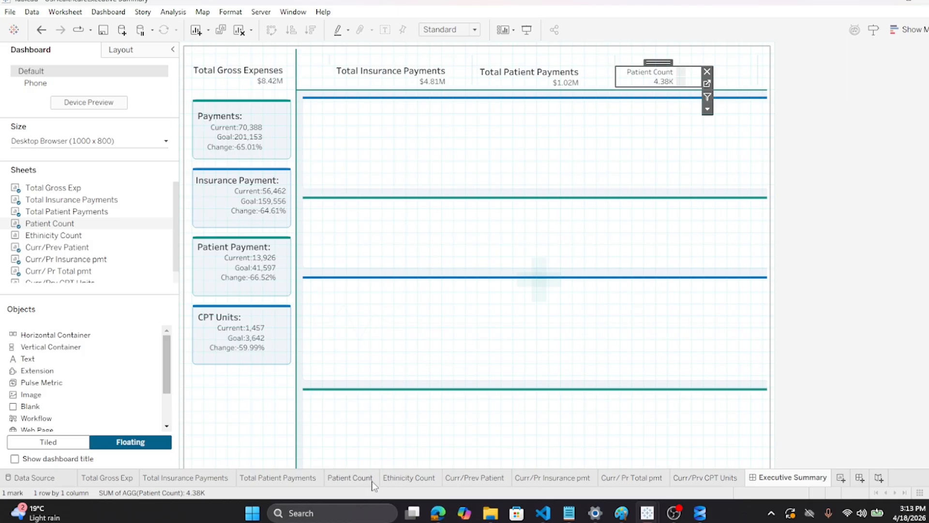
On the Patient Count sheet, format the label's "Patient Count" heading as bold at size 11
click(350, 477)
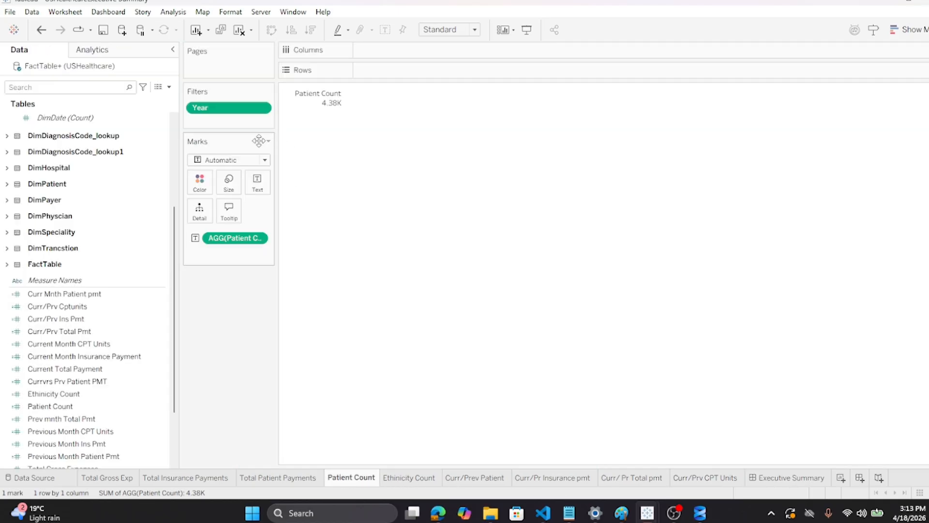
click(257, 183)
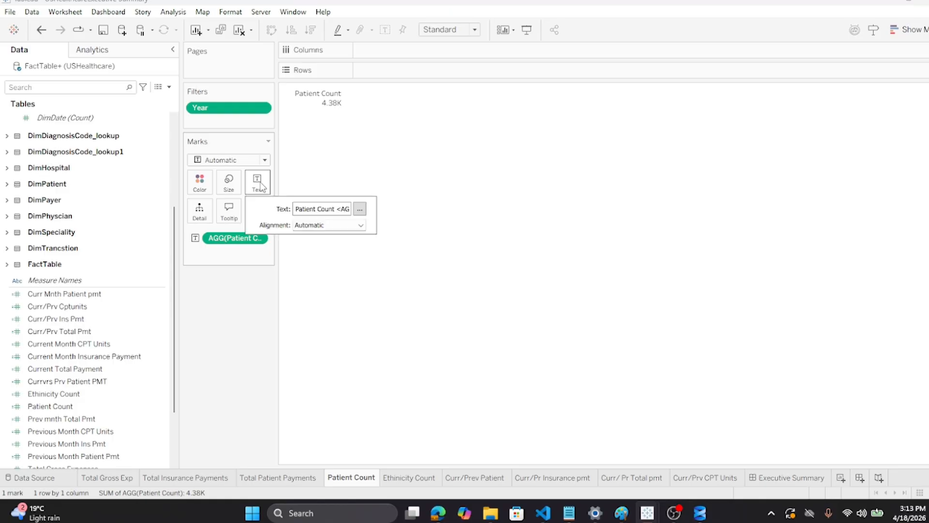
click(360, 209)
triple_click(552, 163)
click(494, 143)
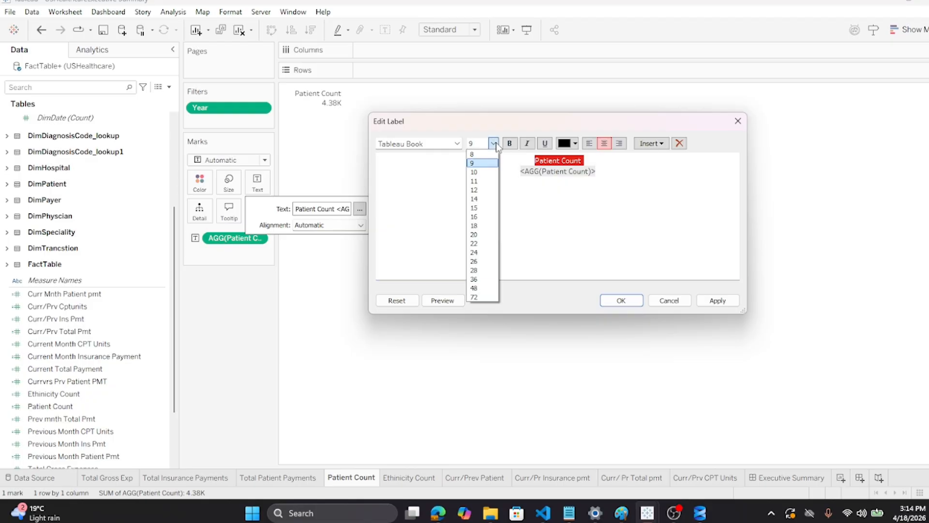
click(481, 181)
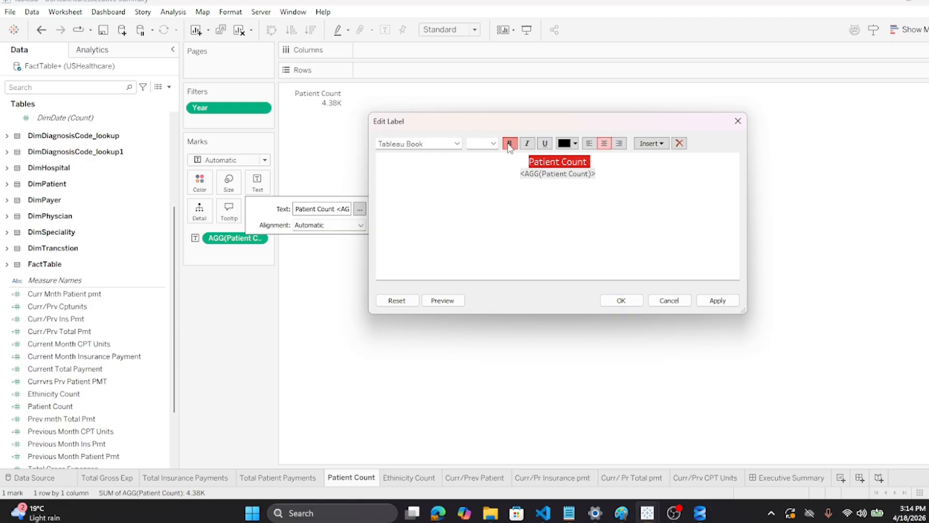
click(619, 301)
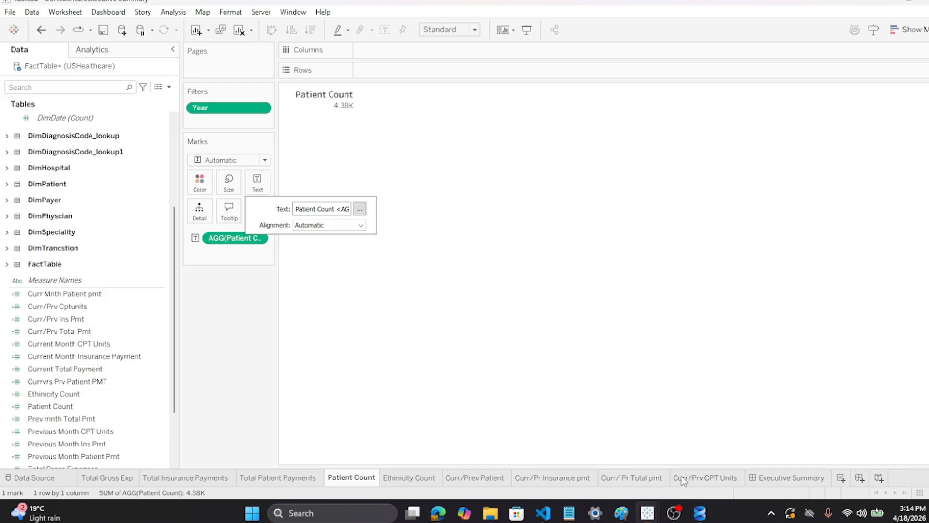
On the Executive Summary dashboard, make the floating Patient Count sheet slightly taller so its label and value fit
click(783, 477)
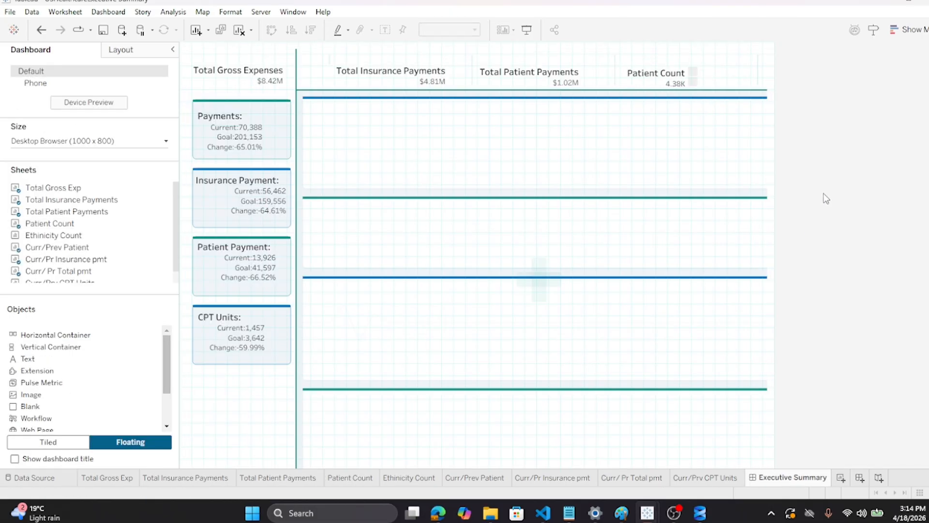
click(673, 84)
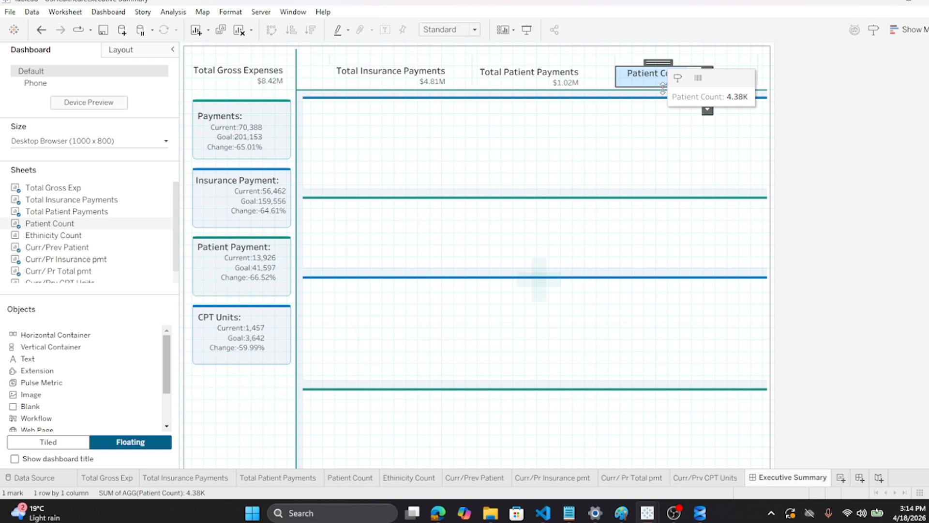
drag(664, 87, 667, 89)
click(839, 124)
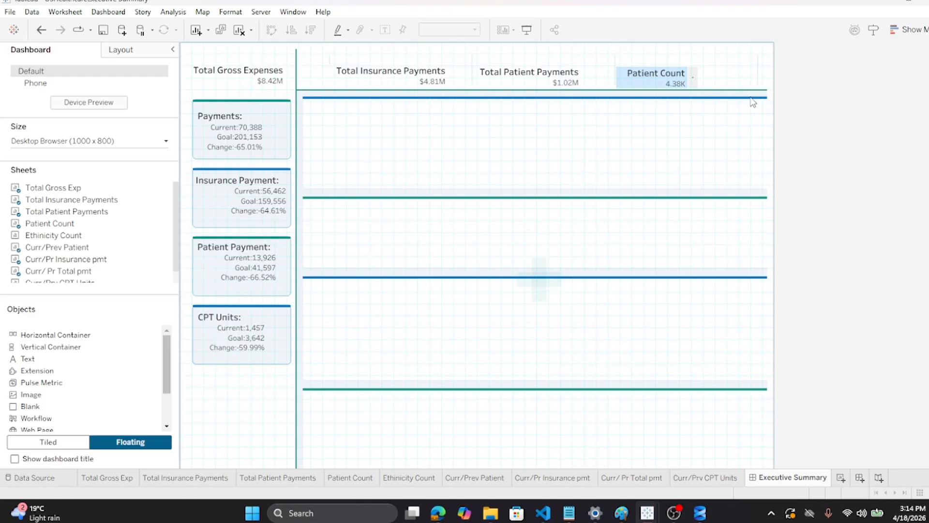
click(663, 89)
drag(664, 89, 666, 93)
click(819, 145)
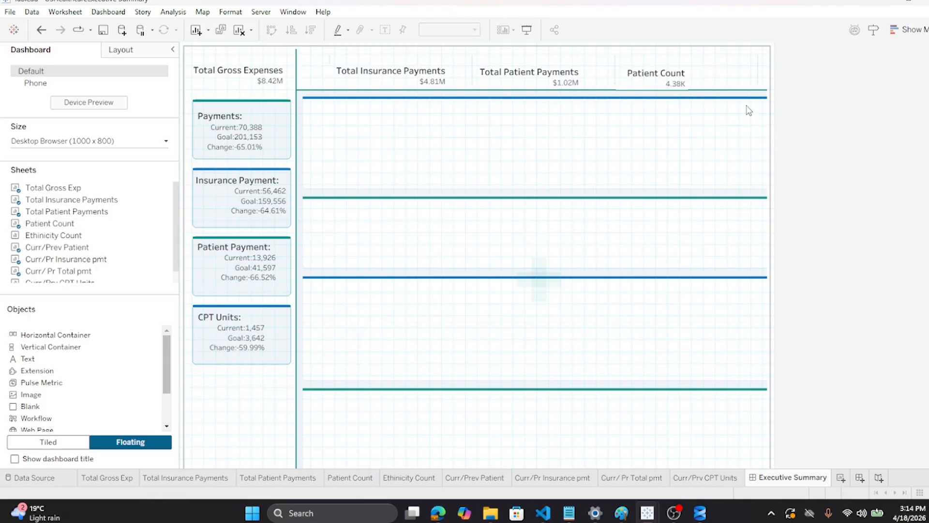
Set the worksheet shading of the floating Patient Count sheet to None so the dashboard background shows through
click(632, 87)
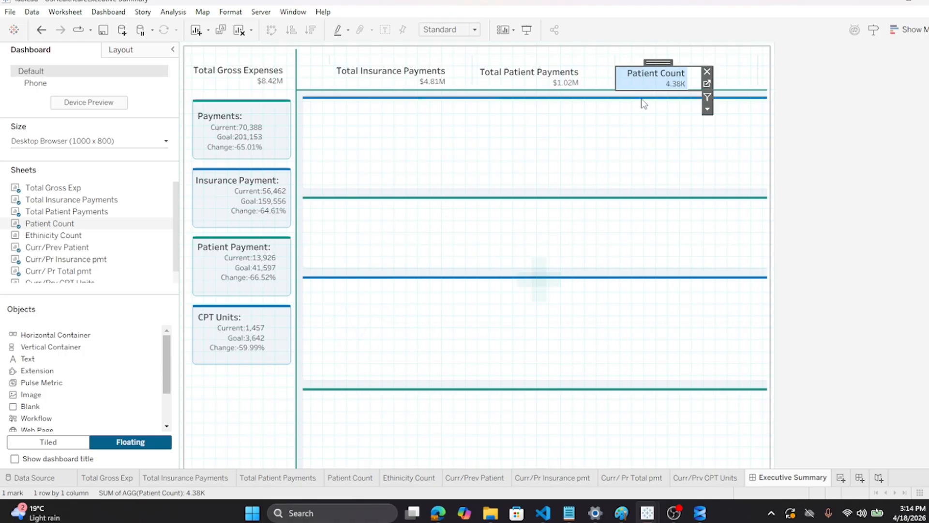
right_click(630, 79)
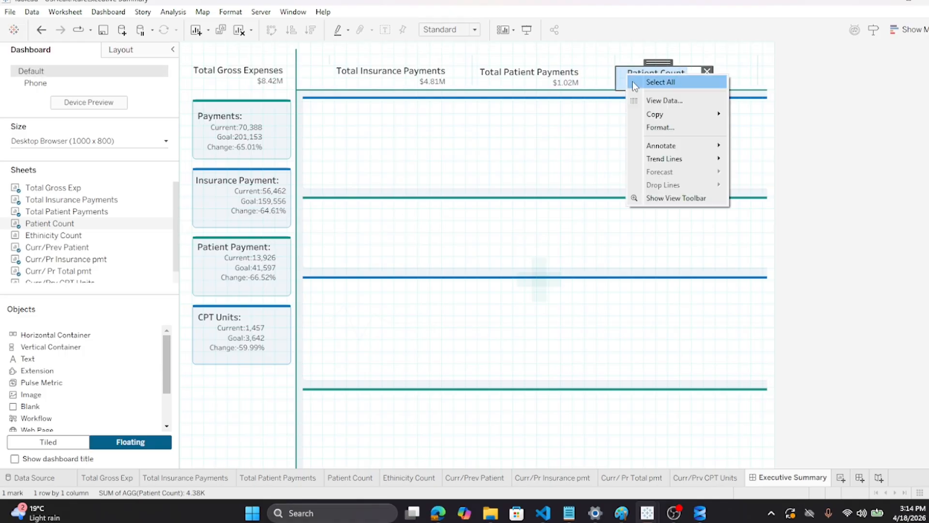
click(659, 128)
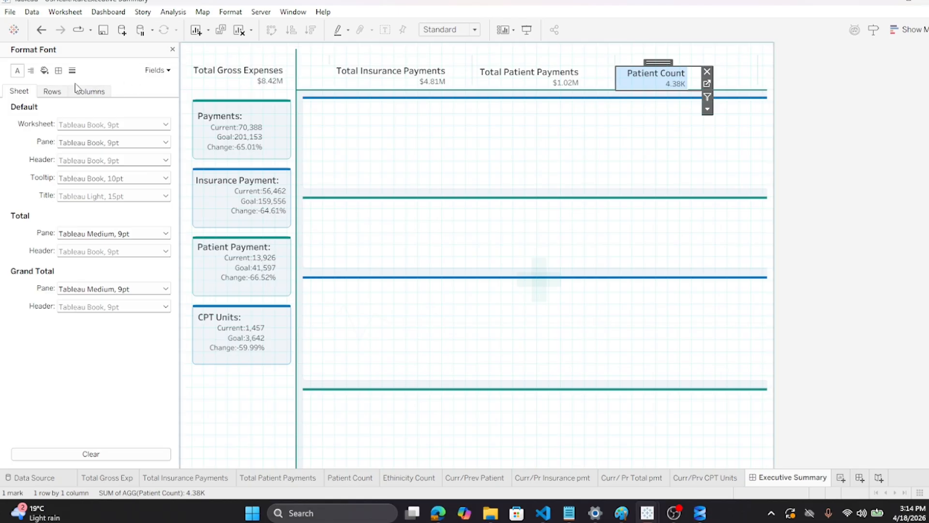
click(44, 70)
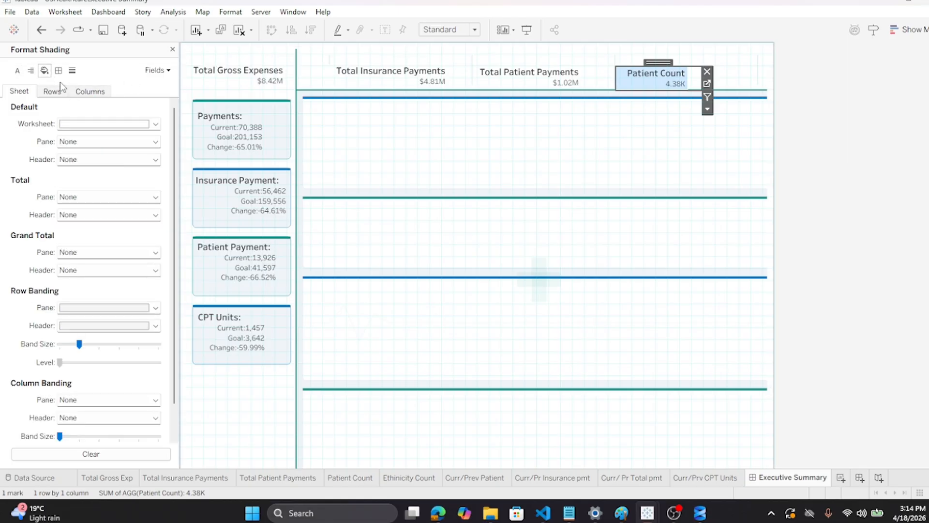
click(155, 123)
click(121, 140)
click(815, 117)
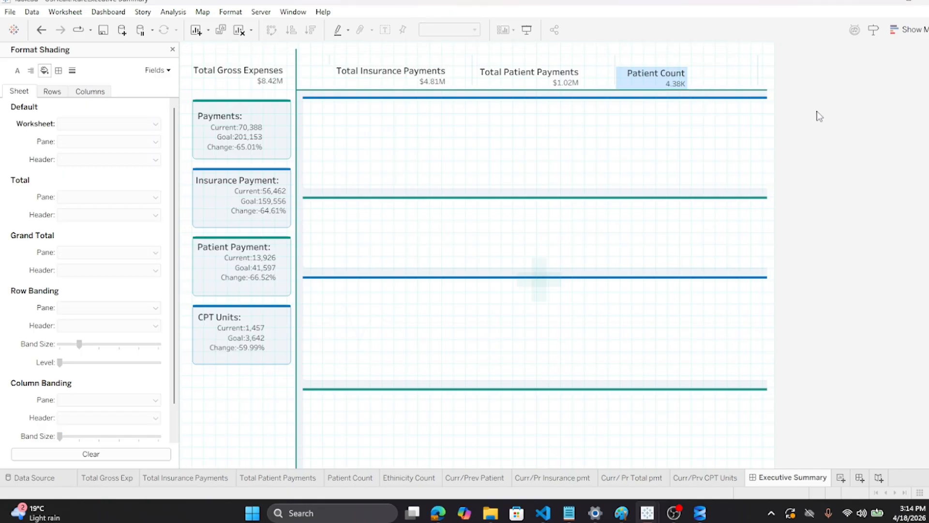
click(678, 78)
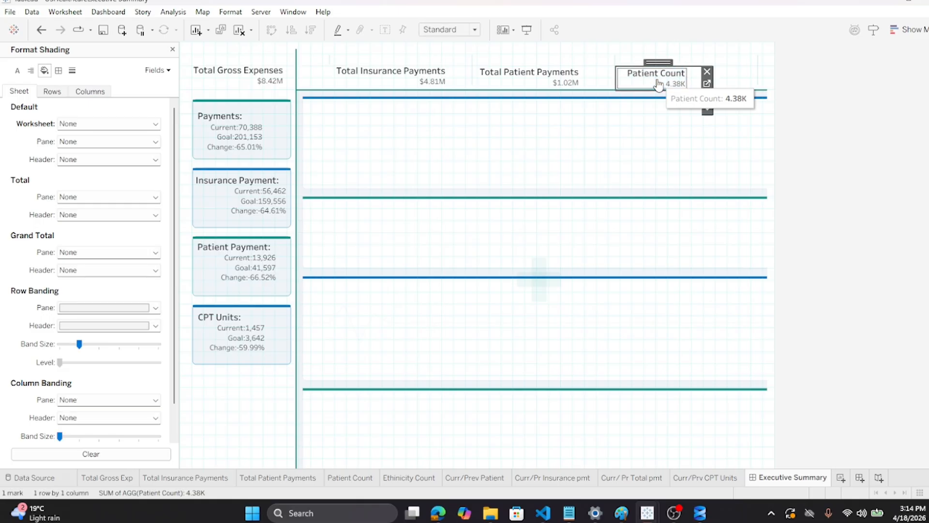
Add the Ethinicity Count sheet as a floating view beside Patient Count in the header row and hide its title
click(849, 96)
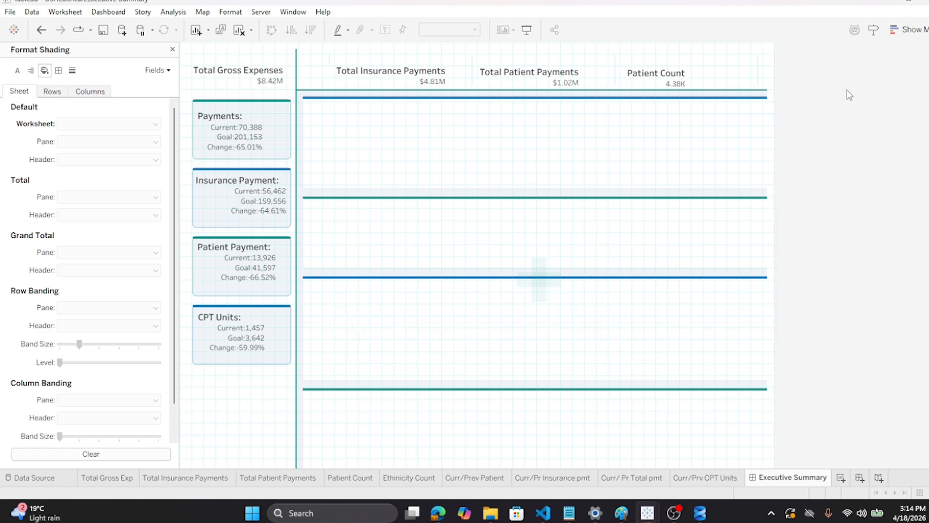
click(173, 49)
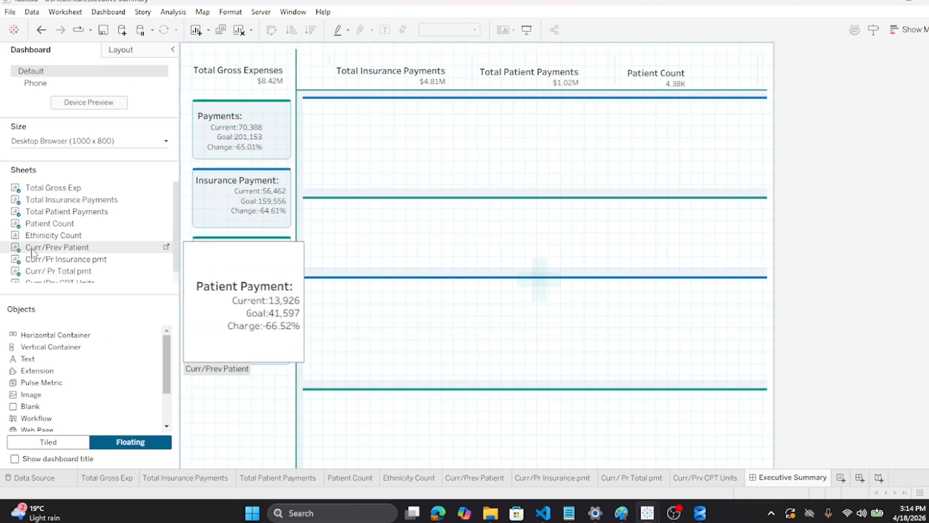
drag(39, 240, 697, 73)
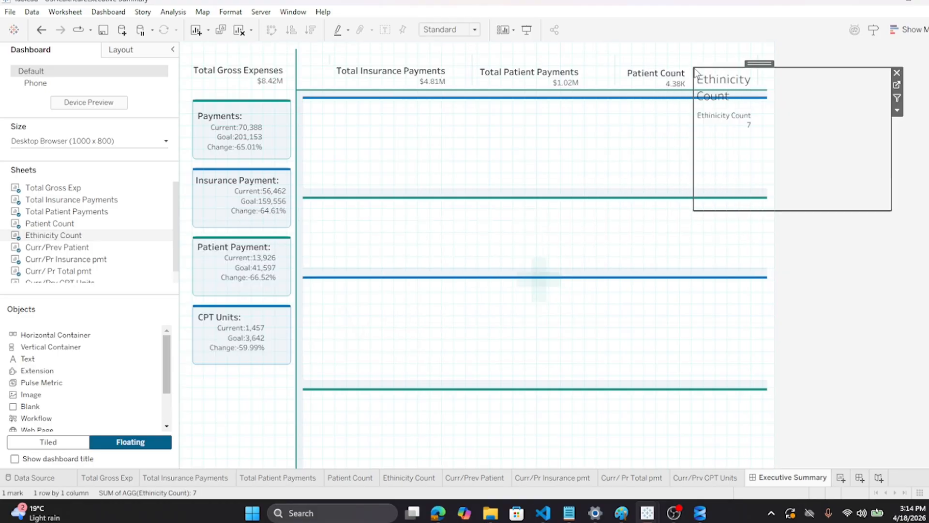
right_click(709, 84)
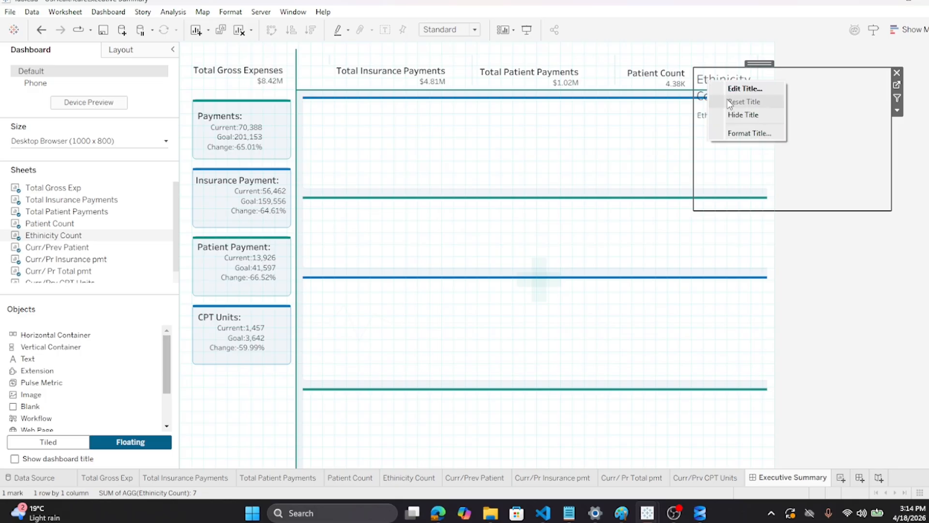
click(732, 115)
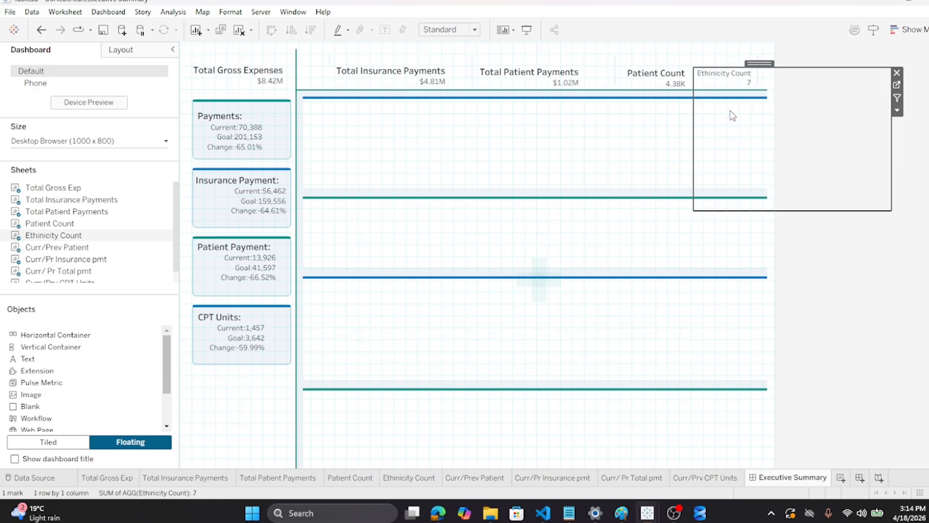
Shrink the Ethinicity Count view's height and width to fit the header row within the dashboard edge
drag(784, 209, 787, 96)
drag(787, 91, 786, 86)
drag(889, 76, 770, 75)
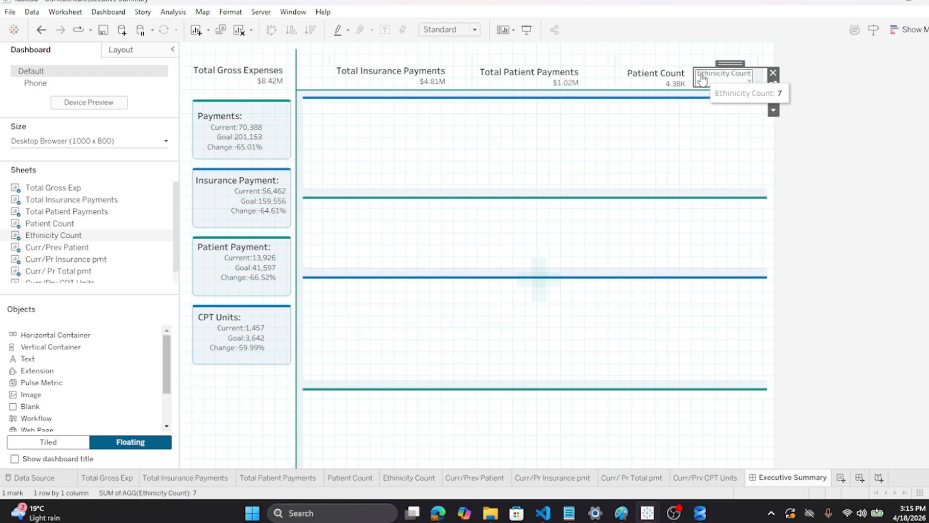
Set the Ethinicity Count view's default worksheet shading to None
right_click(702, 79)
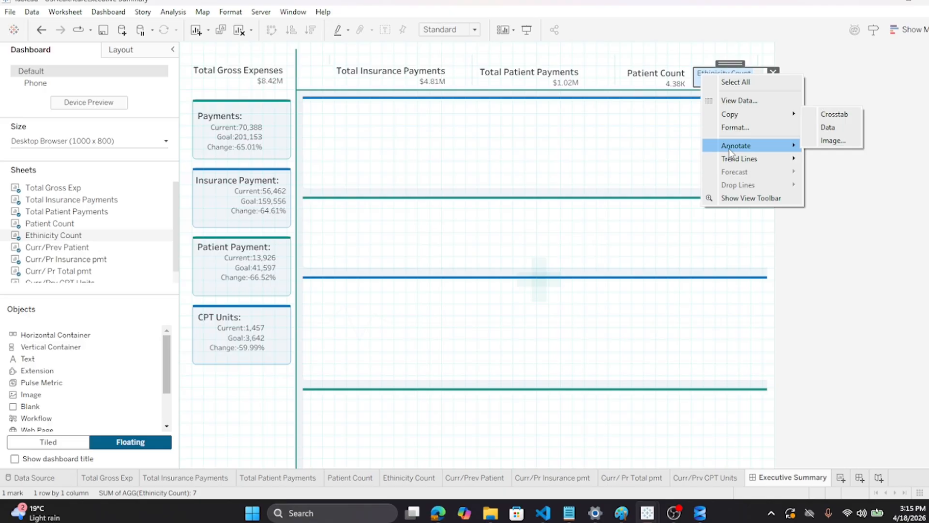
click(734, 128)
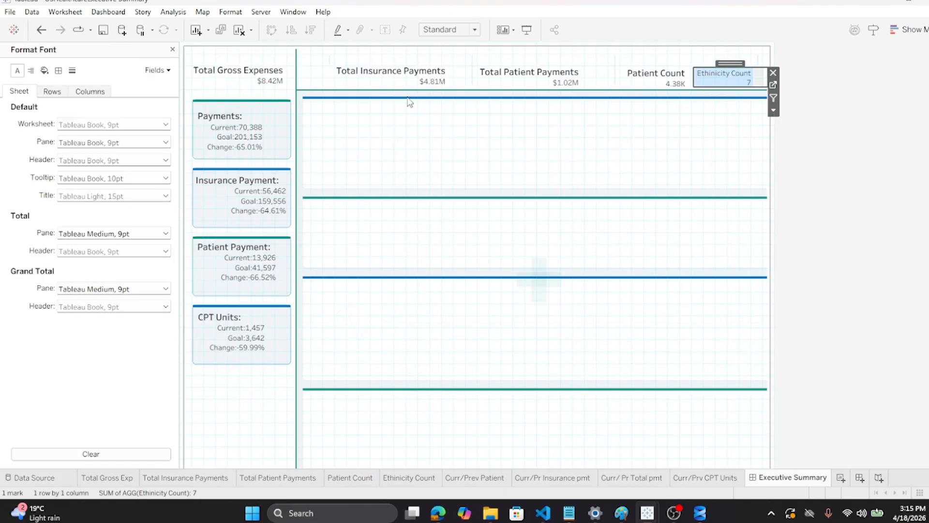
click(44, 71)
click(155, 124)
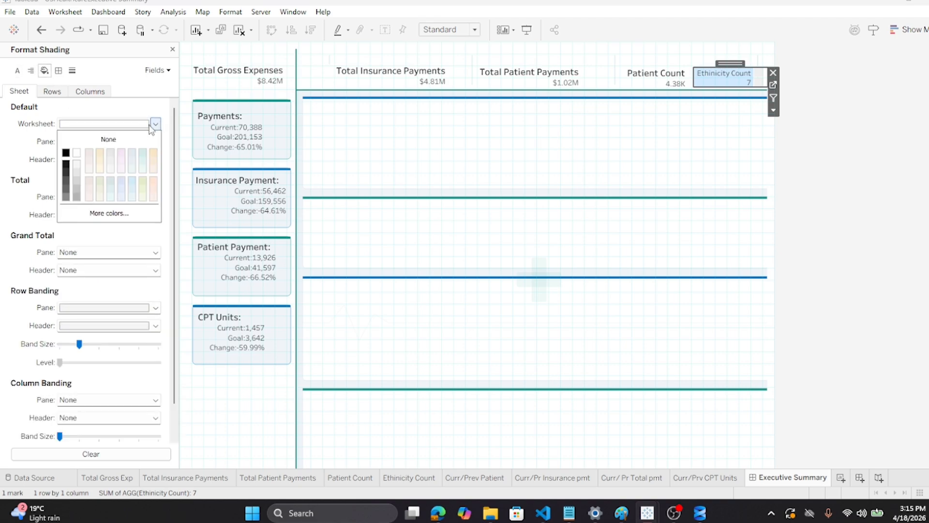
click(794, 165)
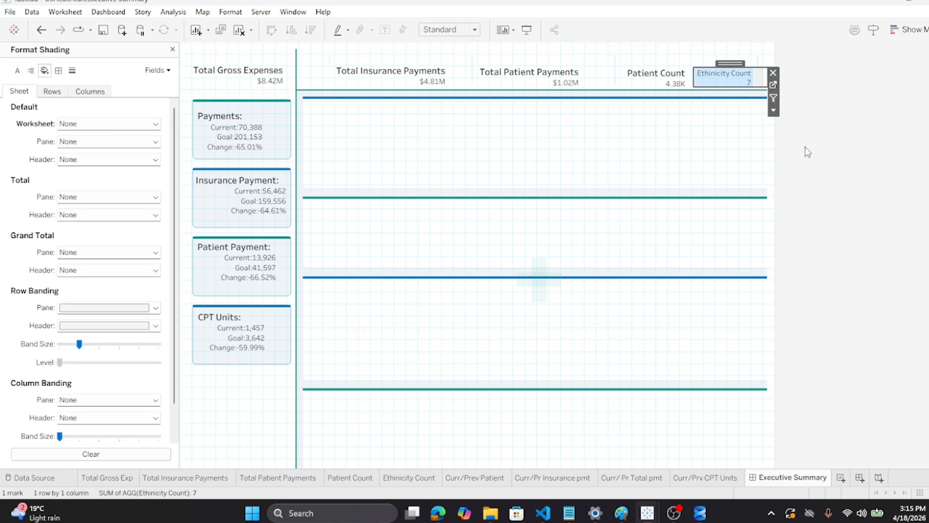
click(807, 150)
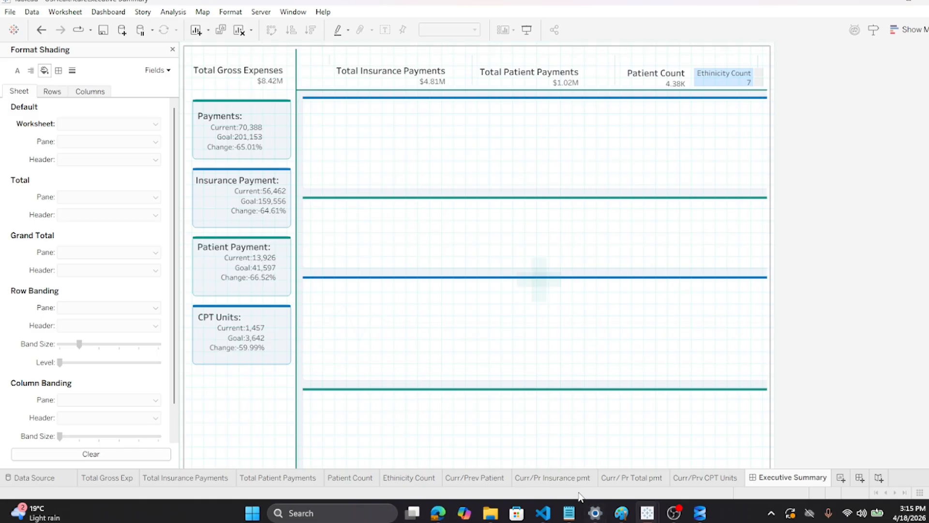
In the Ethinicity Count sheet's label, make the caption line bold at size 11, and return to the Executive Summary dashboard
click(431, 478)
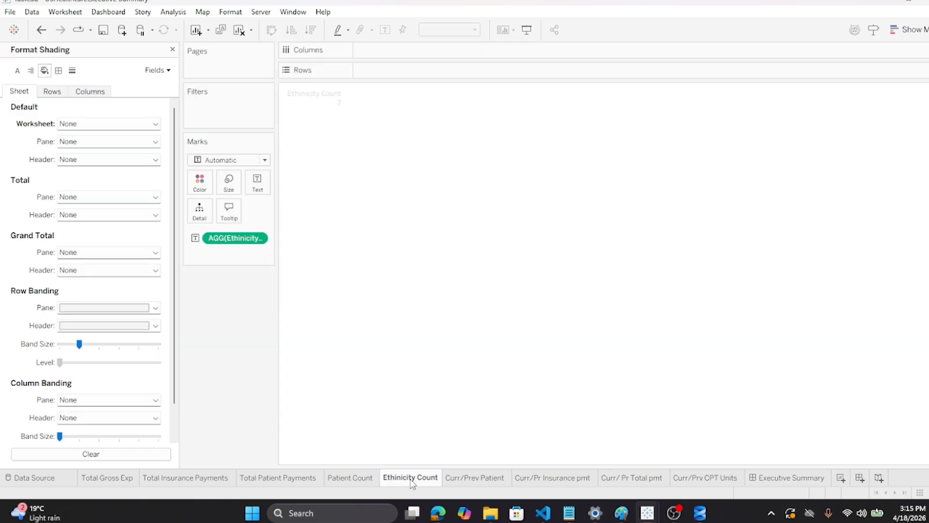
click(252, 189)
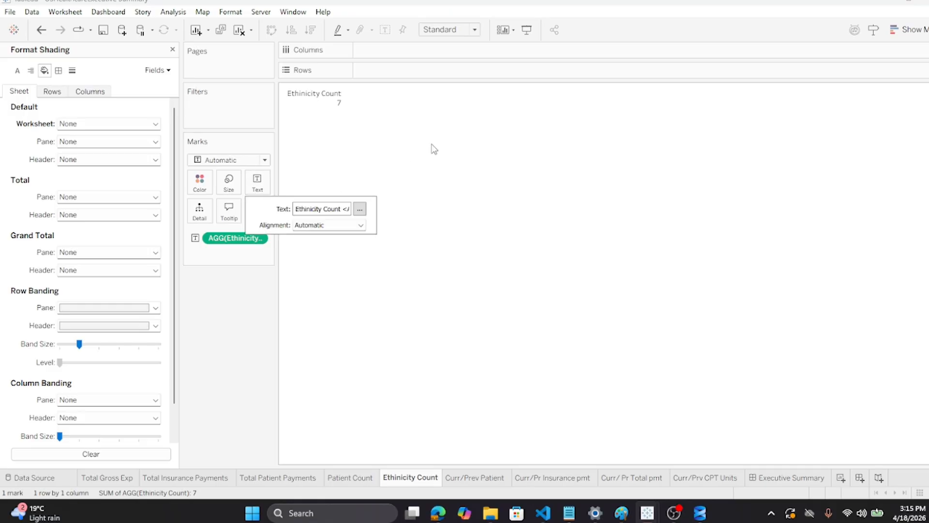
click(359, 209)
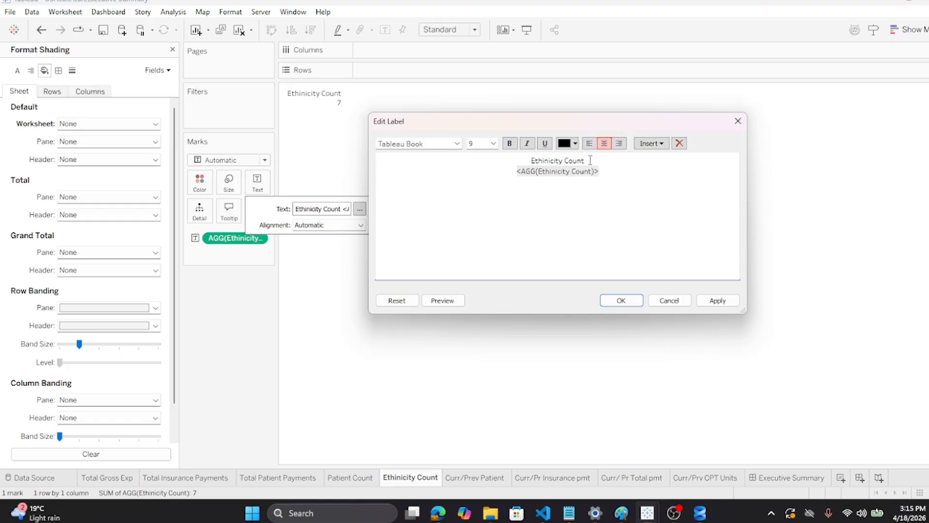
drag(590, 160, 529, 161)
click(509, 143)
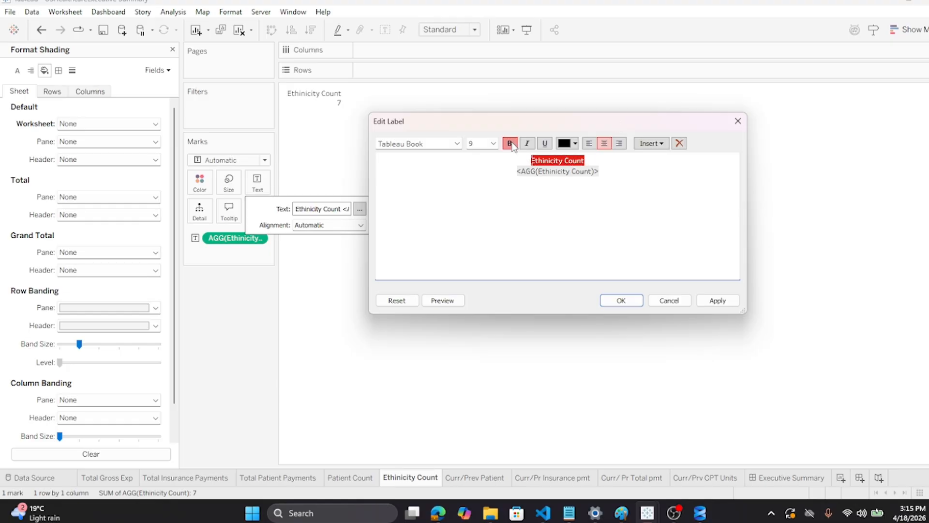
click(493, 143)
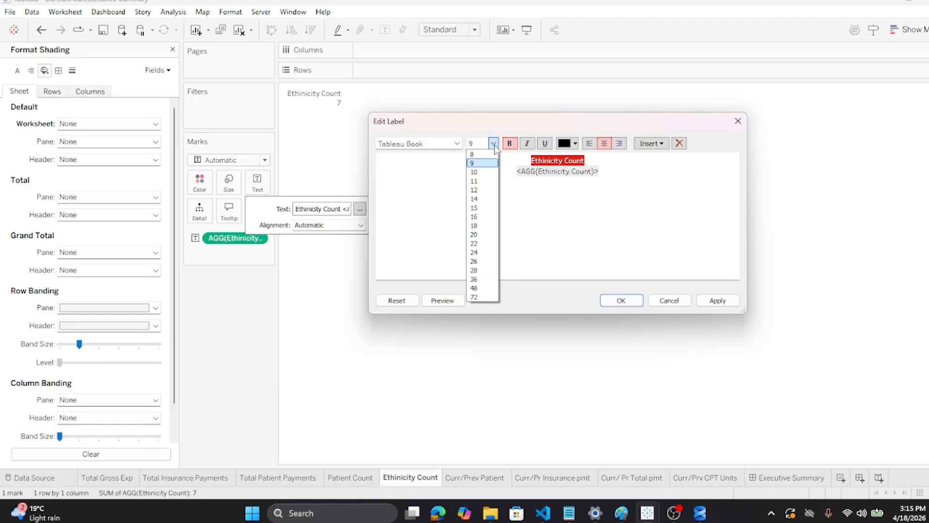
click(481, 181)
click(621, 301)
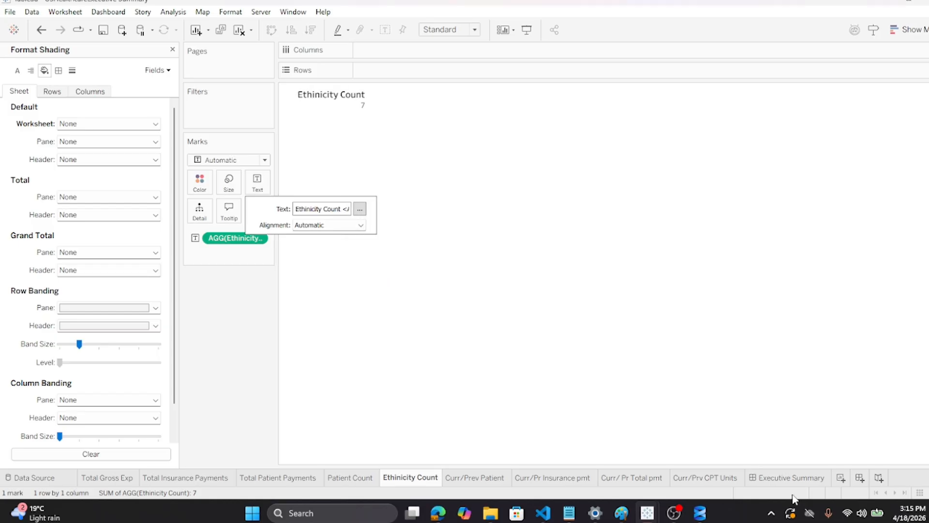
click(802, 479)
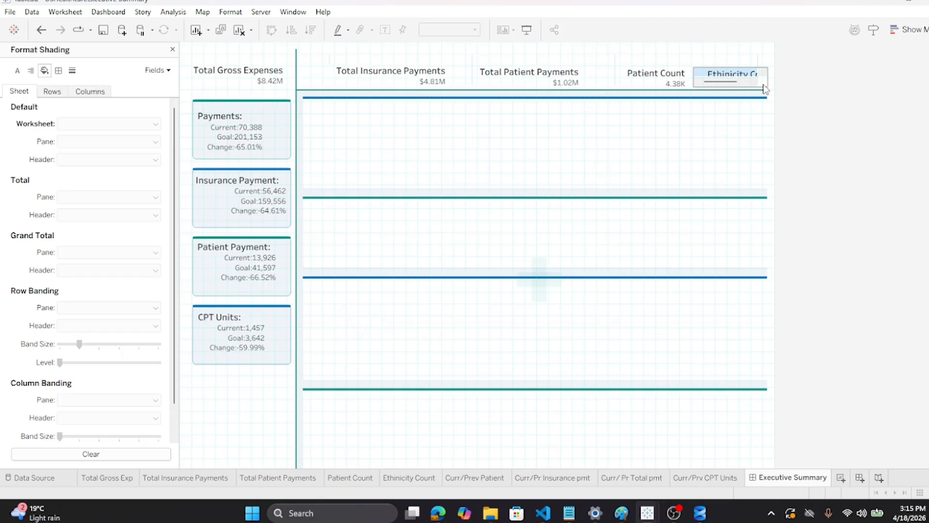
right_click(722, 69)
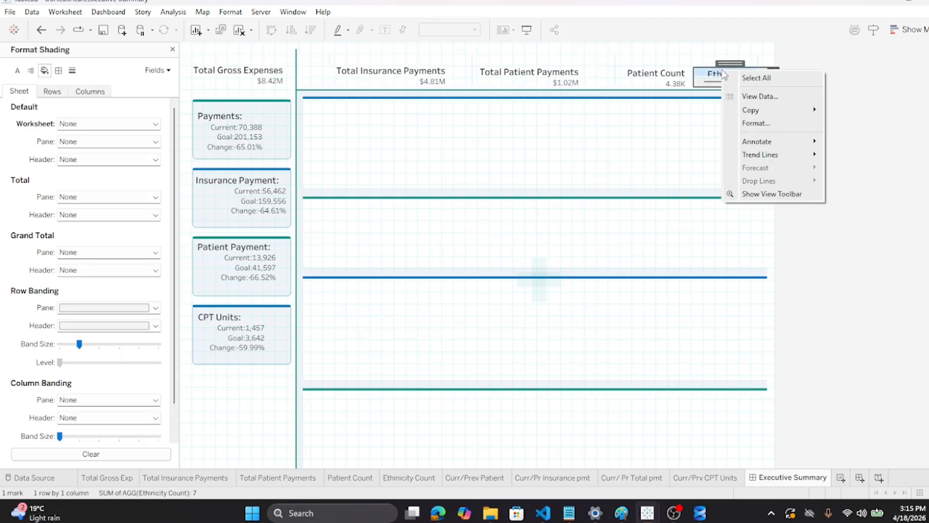
click(722, 81)
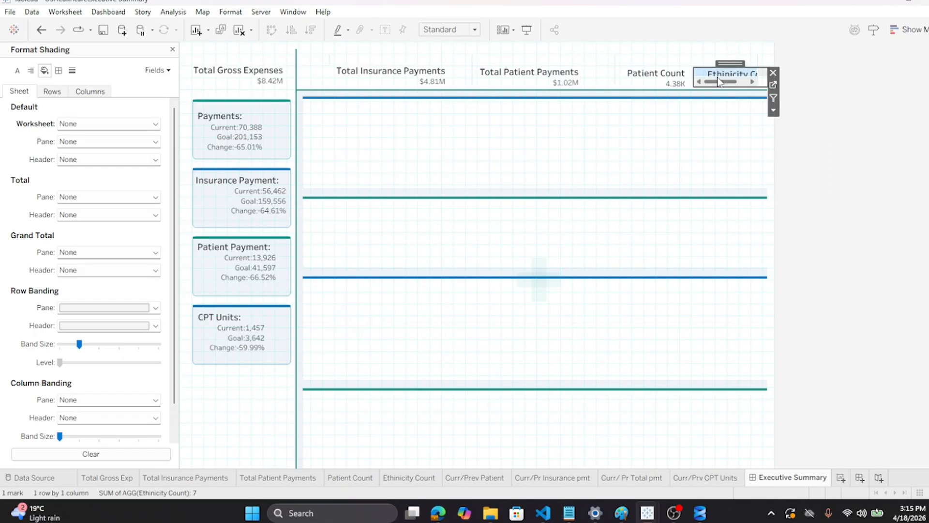
right_click(719, 80)
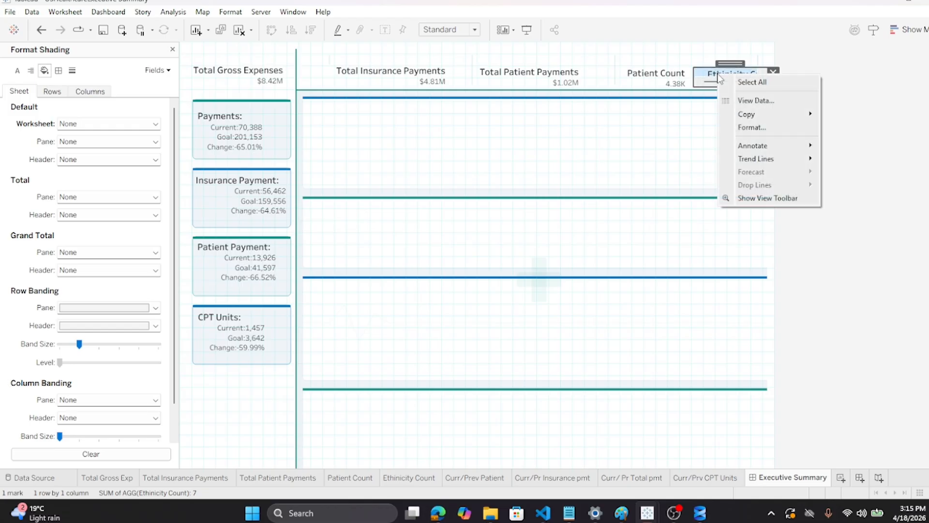
click(922, 140)
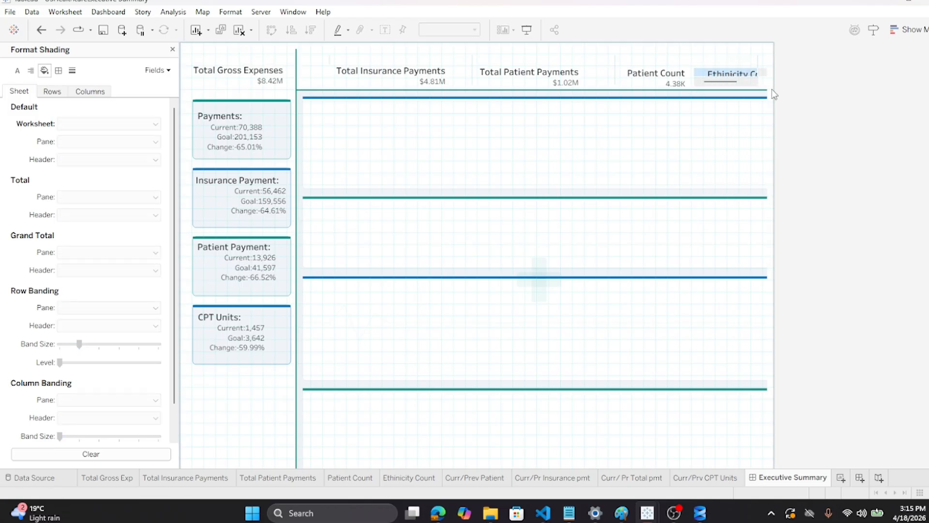
click(731, 86)
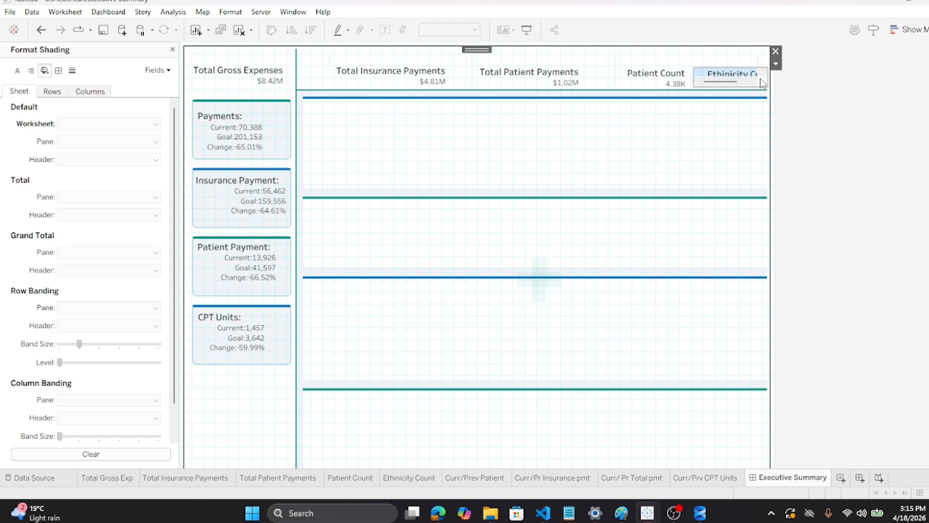
Try to shrink the Patient Count view in the header row, and undo the resize
click(694, 82)
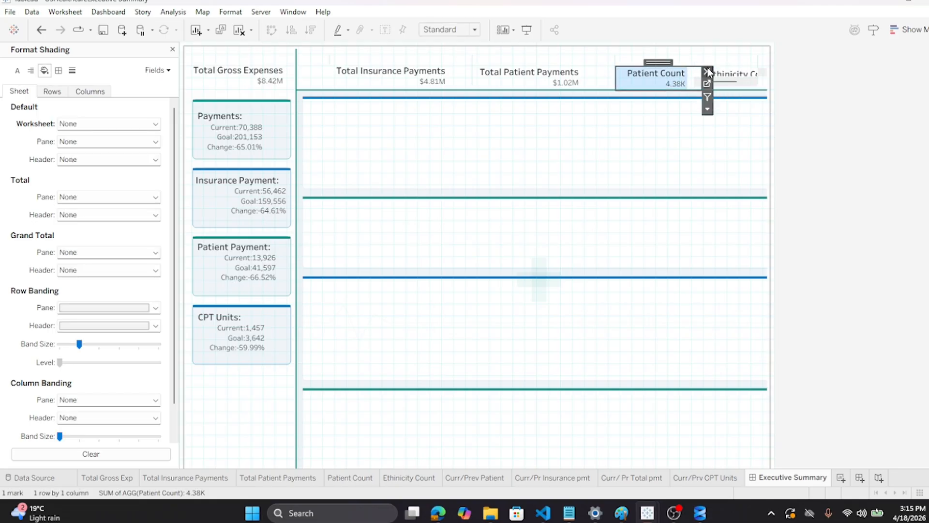
drag(702, 72, 693, 79)
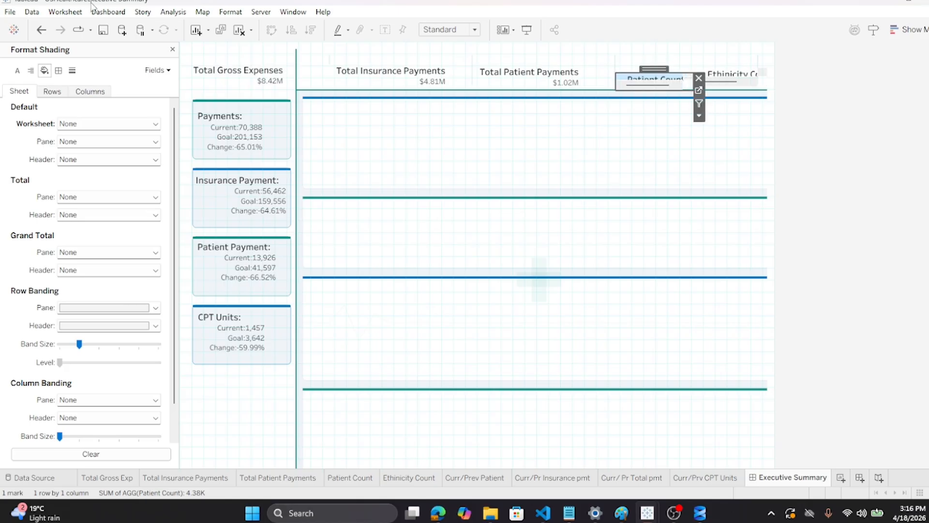
click(41, 30)
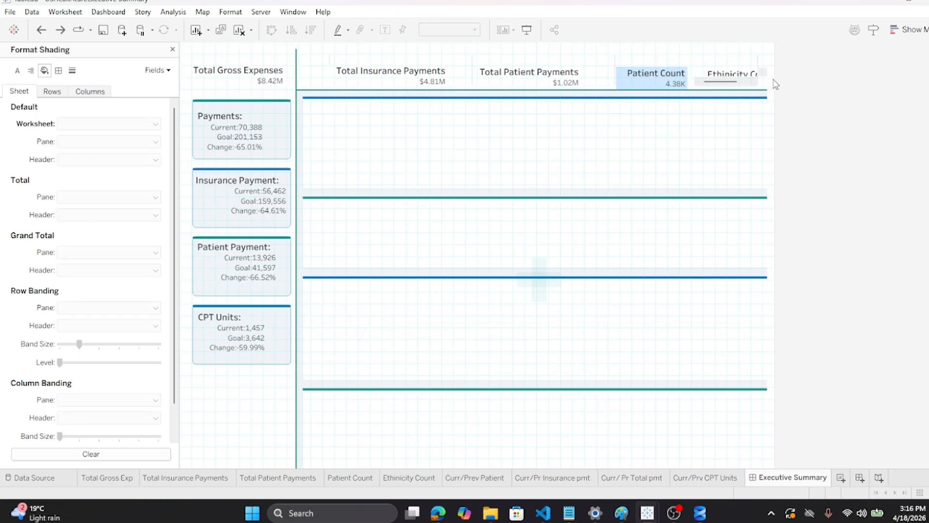
Move the Ethinicity Count view below the CPT Units card and enlarge it enough to show both label lines
click(762, 85)
drag(764, 76, 236, 375)
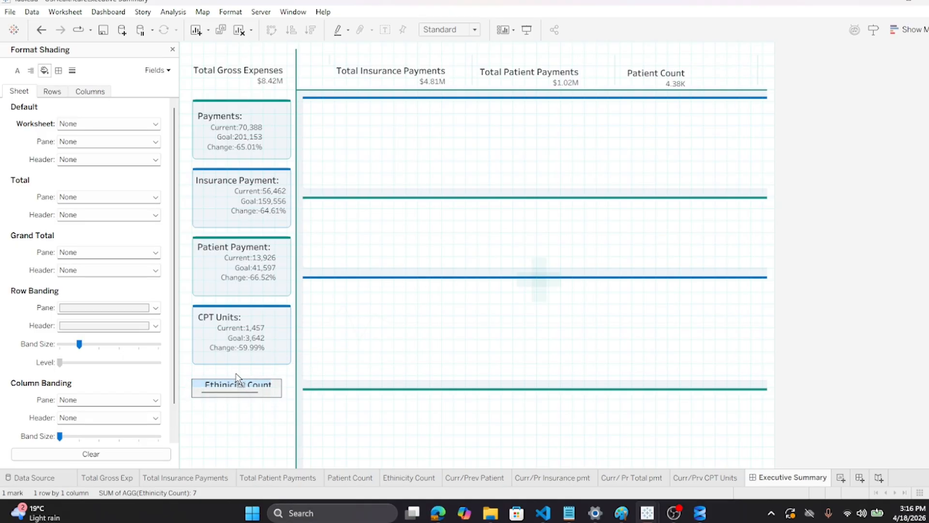
drag(237, 375, 234, 387)
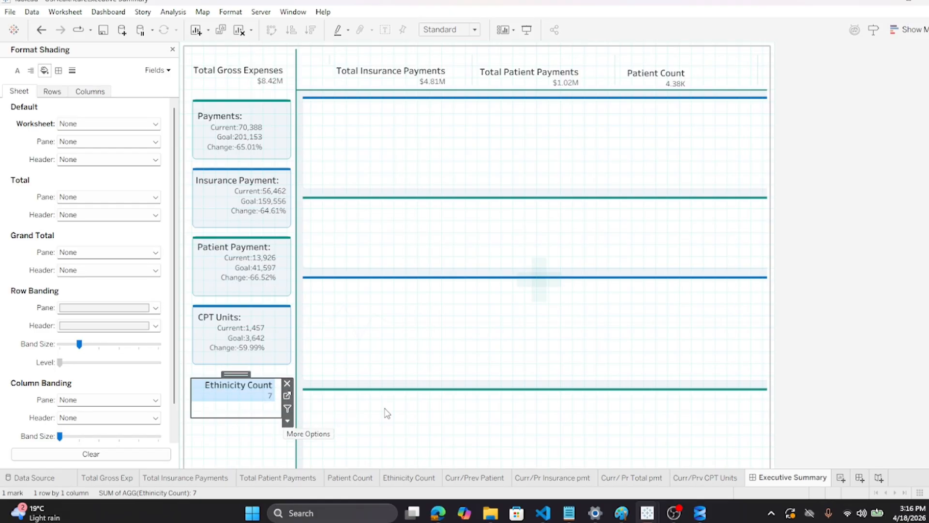
click(568, 416)
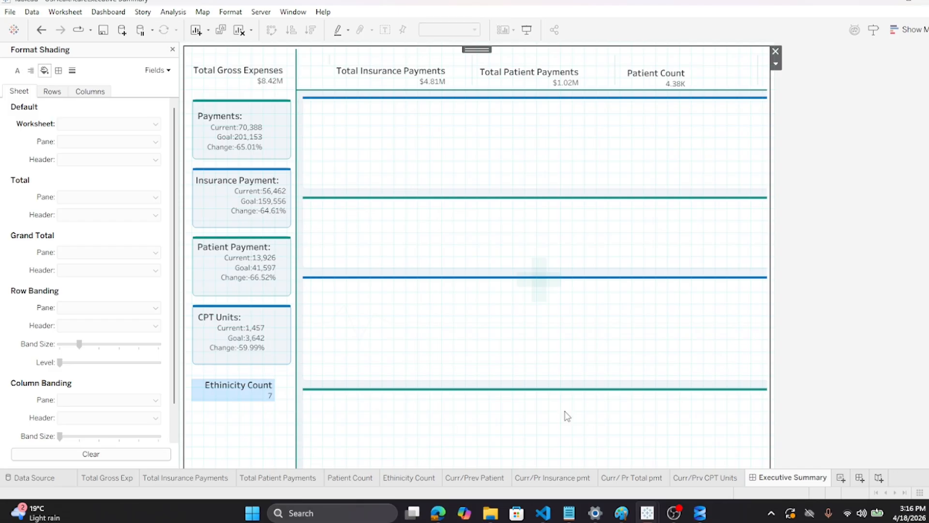
click(225, 391)
click(883, 293)
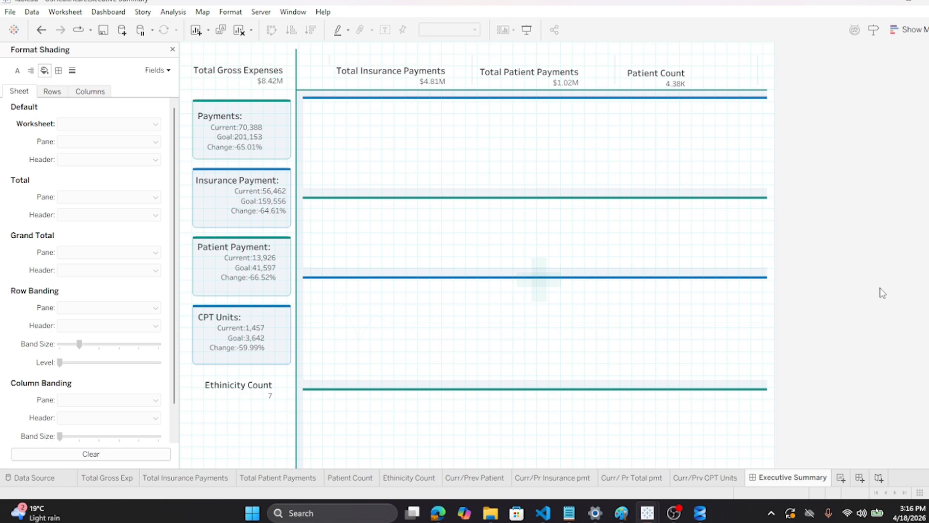
Nudge the Total Insurance Payments view slightly toward Total Patient Payments in the header row
click(363, 79)
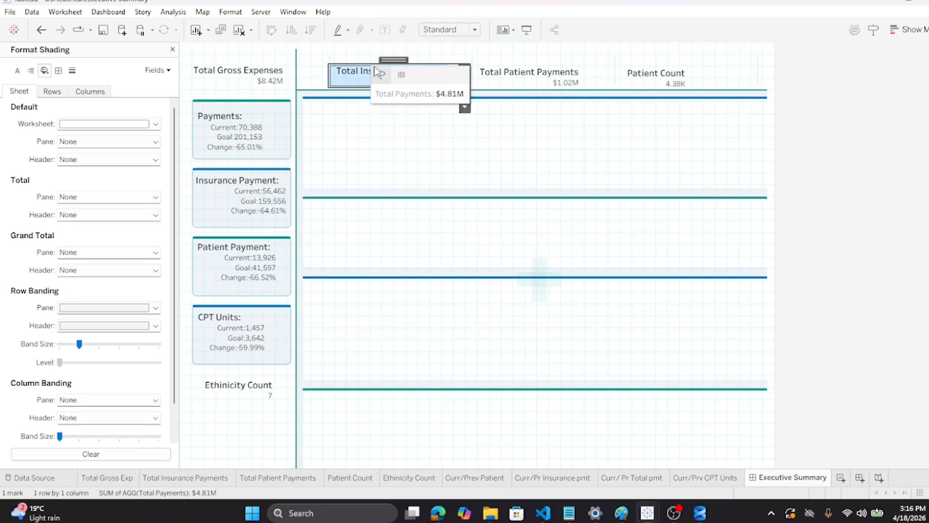
drag(387, 65, 395, 63)
click(881, 121)
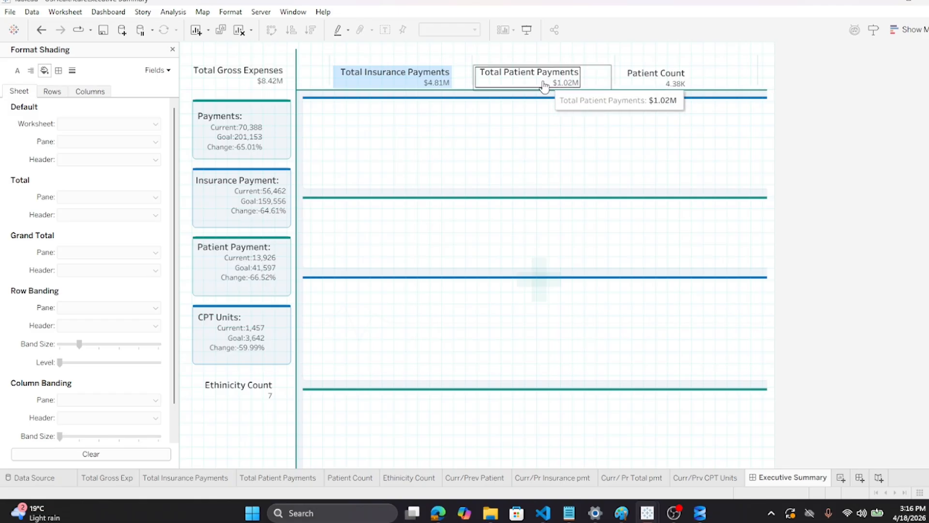
Narrow the Total Patient Payments view to open a gap before Patient Count
click(510, 83)
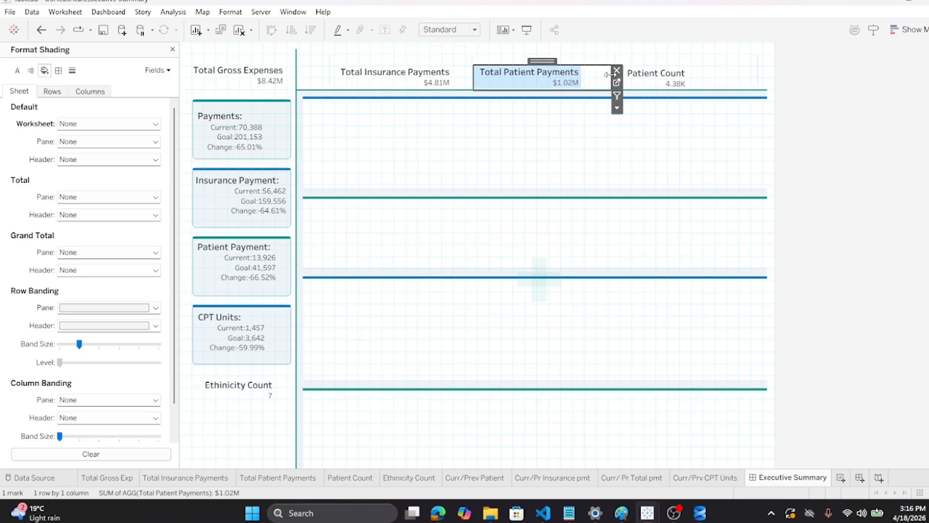
drag(607, 74, 583, 78)
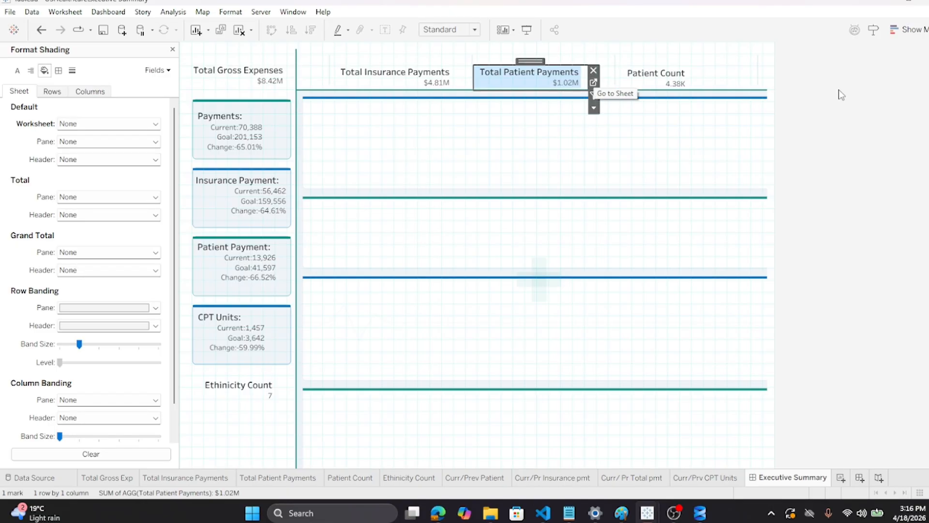
Narrow the Patient Count view in the header row, keeping its label and value fully readable
click(651, 78)
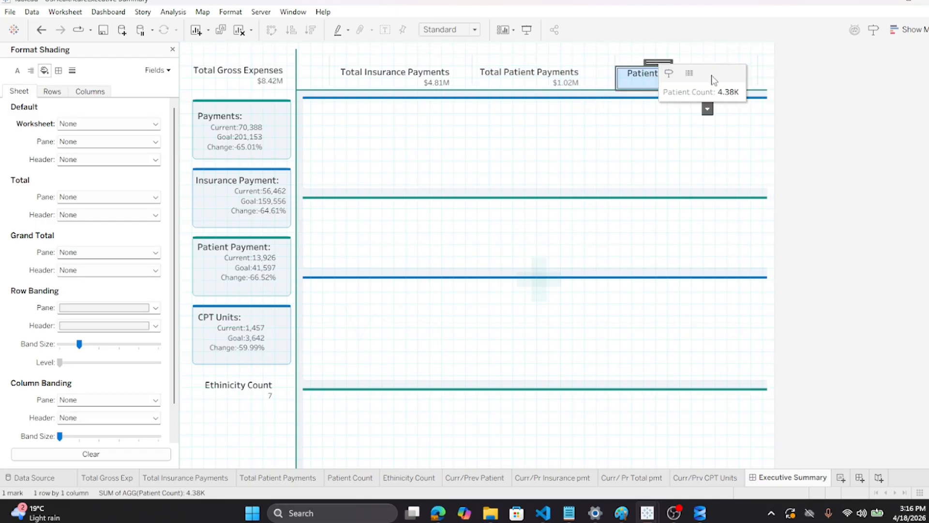
drag(697, 76, 686, 81)
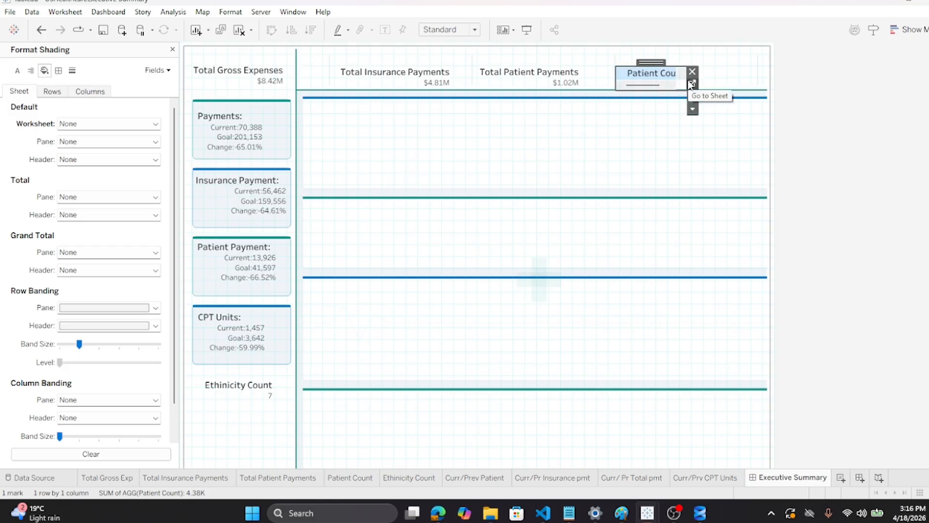
drag(687, 81, 690, 83)
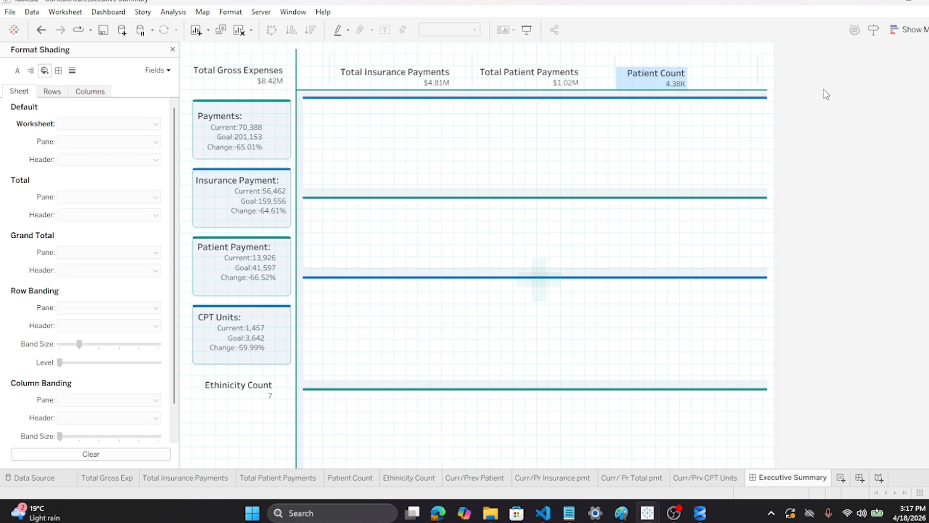
Try to fit the Ethinicity Count view into the header row beside Patient Count by moving it there and shrinking it
click(254, 390)
drag(236, 374, 735, 65)
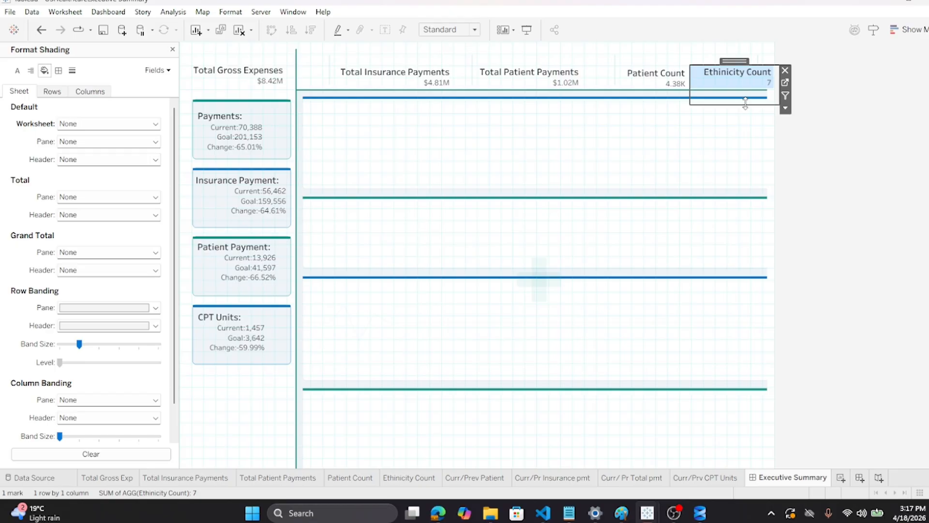
drag(743, 105, 747, 87)
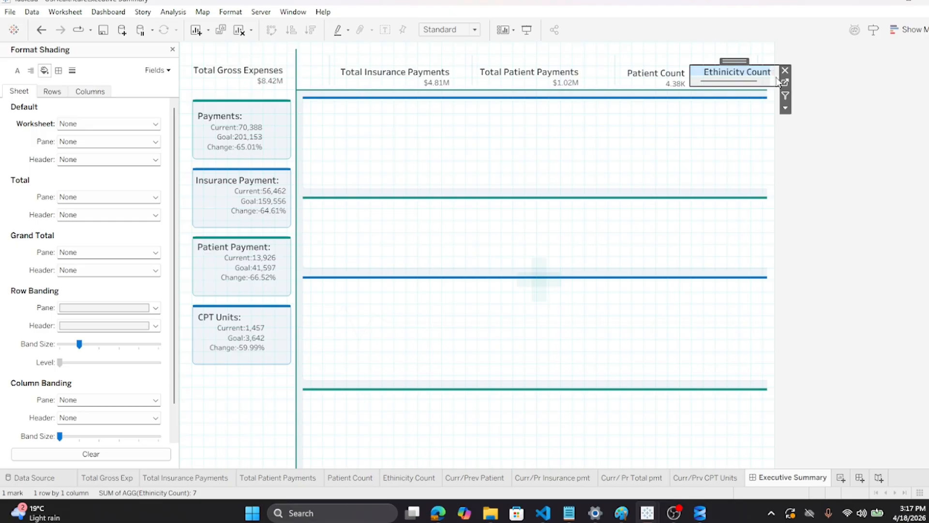
drag(778, 77, 774, 79)
click(919, 112)
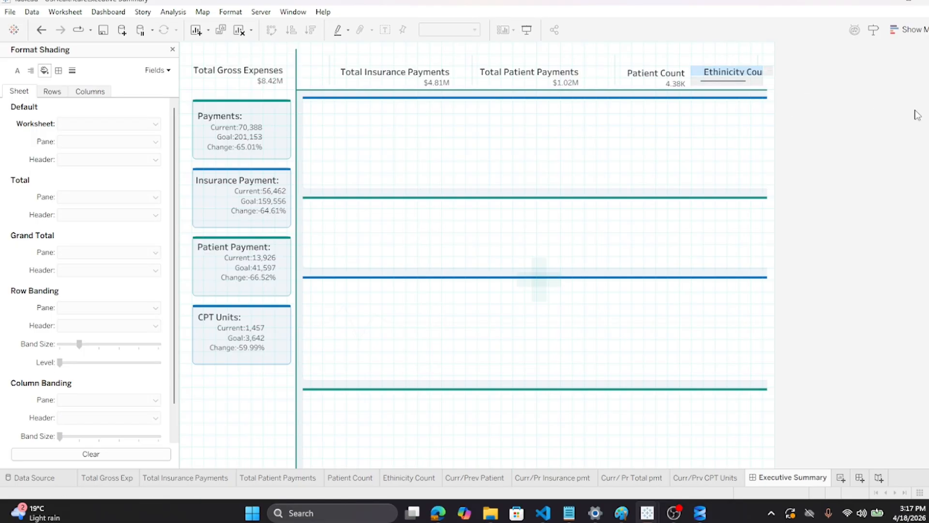
Remove the Ethinicity Count view from the dashboard
click(740, 85)
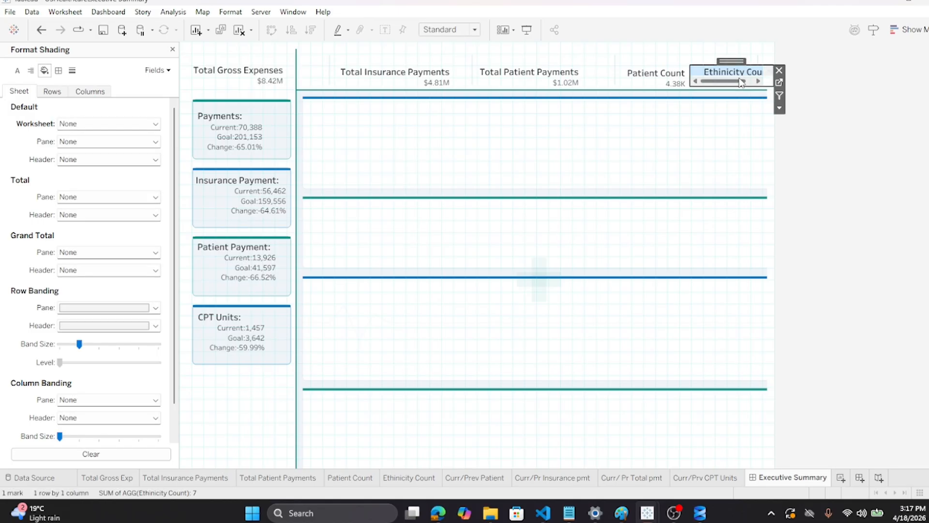
right_click(734, 62)
mouse_move(749, 94)
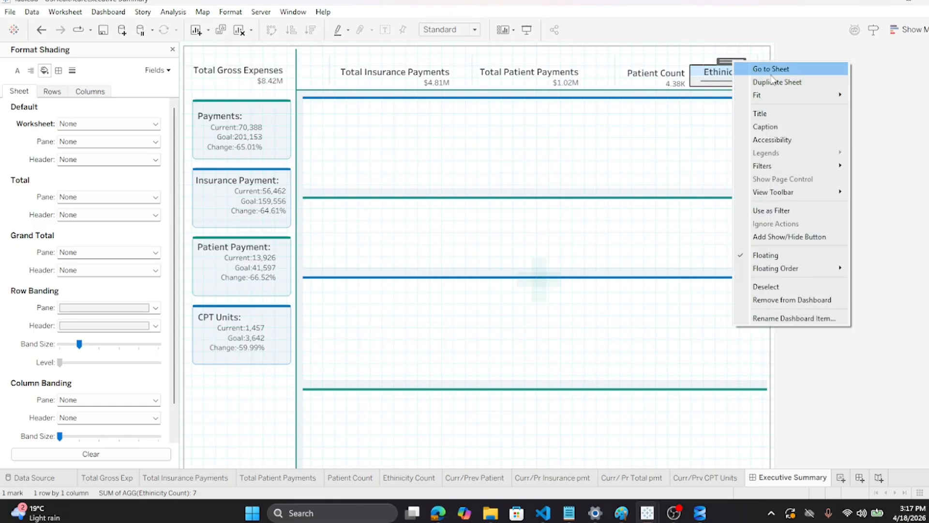
click(797, 300)
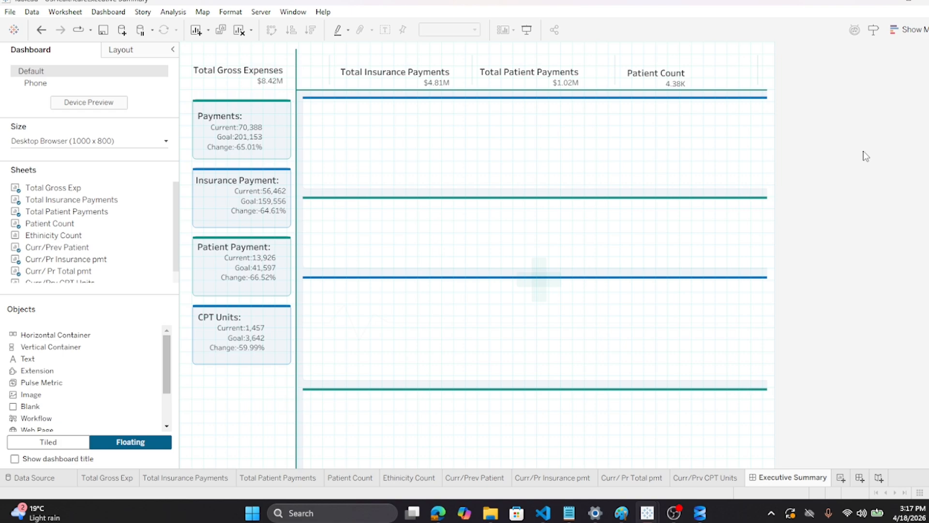
Save the workbook
click(9, 11)
click(29, 72)
click(9, 11)
click(21, 73)
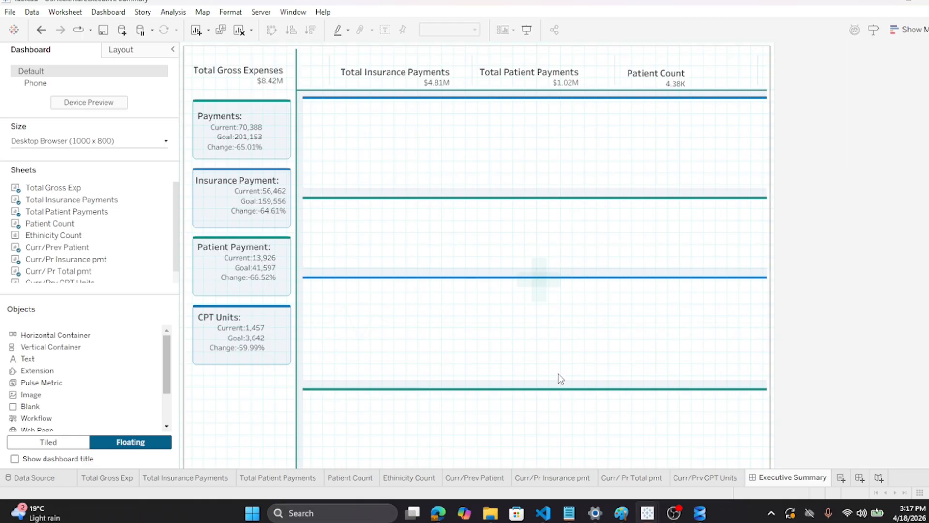
Add a new worksheet and name it "CPTUnits by Month"
click(840, 478)
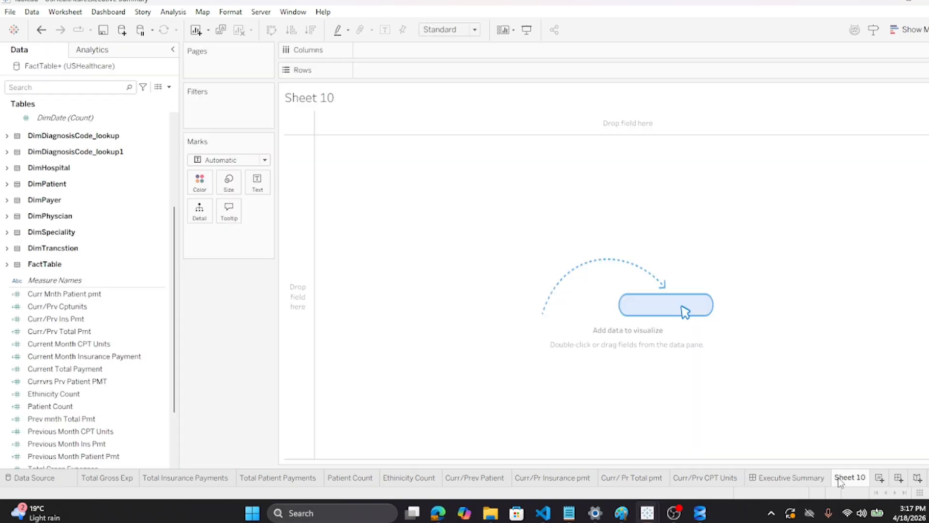
double_click(847, 480)
text(CPTUnits)
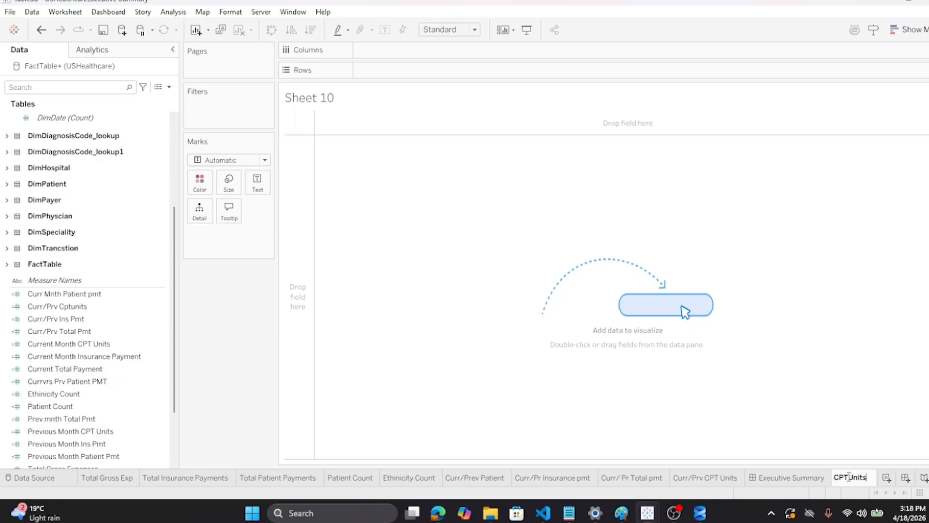
text( by Month)
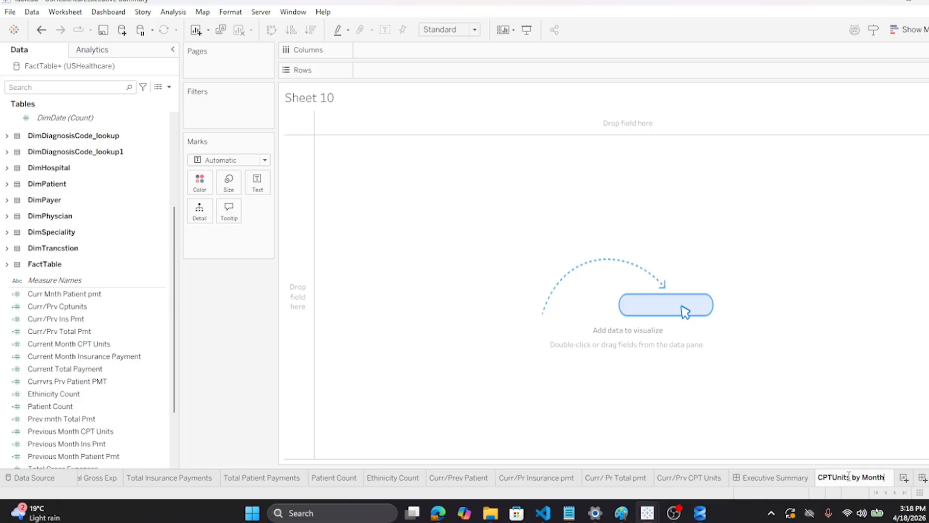
key(Return)
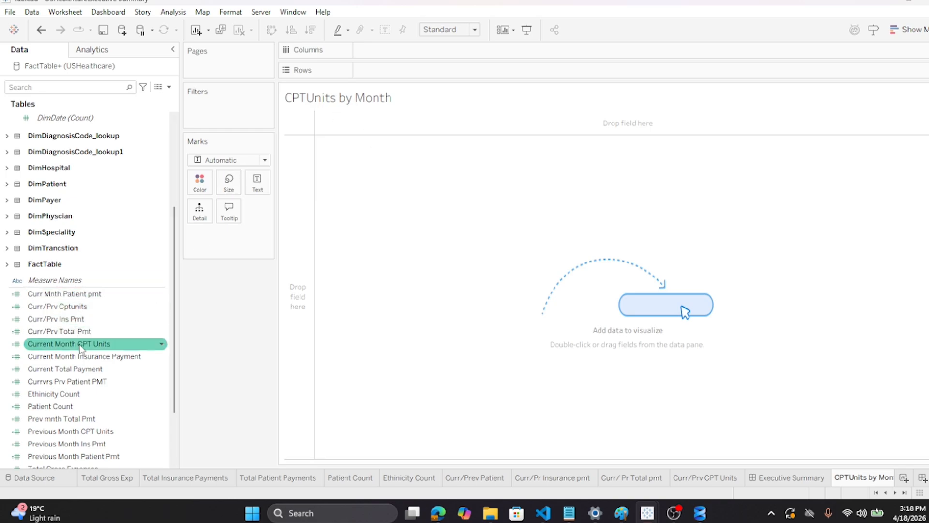
Place the CPT Units field from FactTable on the sheet's rows as a sum
scroll(80, 348, down, 3)
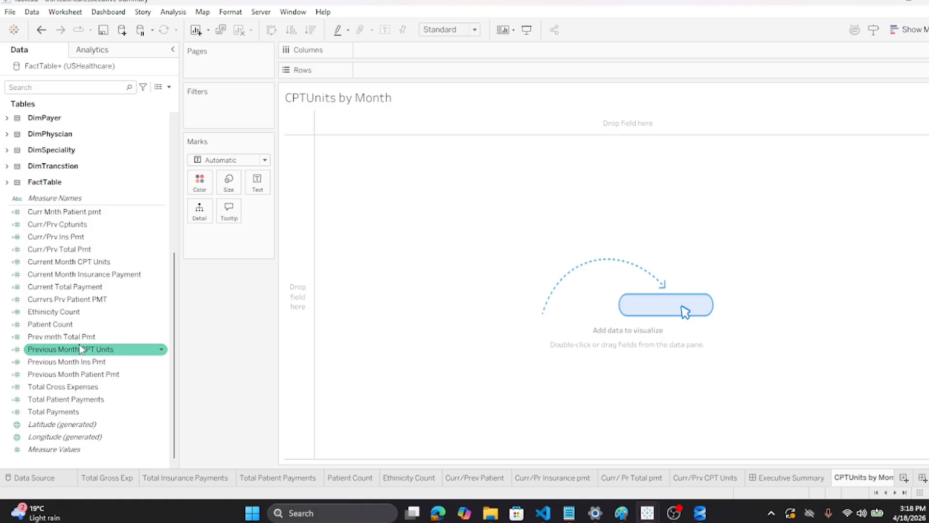
scroll(79, 347, up, 5)
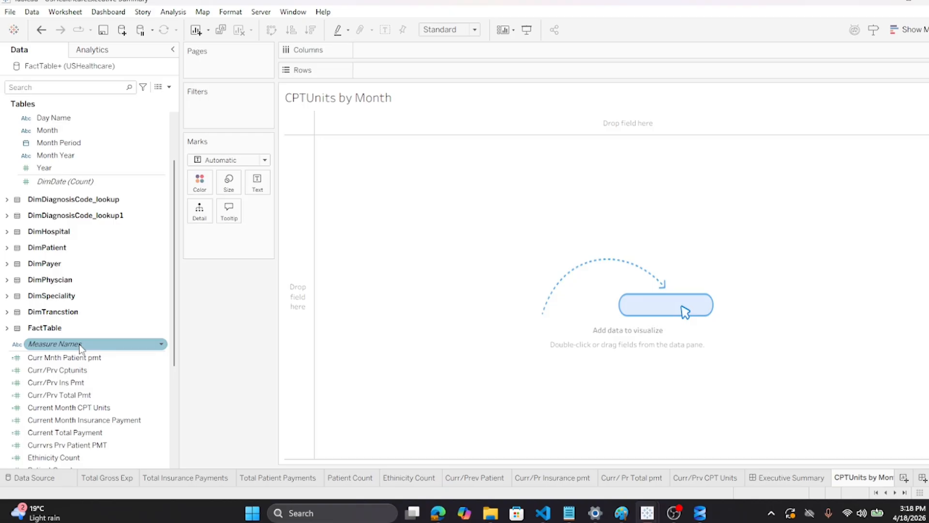
scroll(82, 349, up, 2)
scroll(81, 349, up, 1)
scroll(81, 348, down, 3)
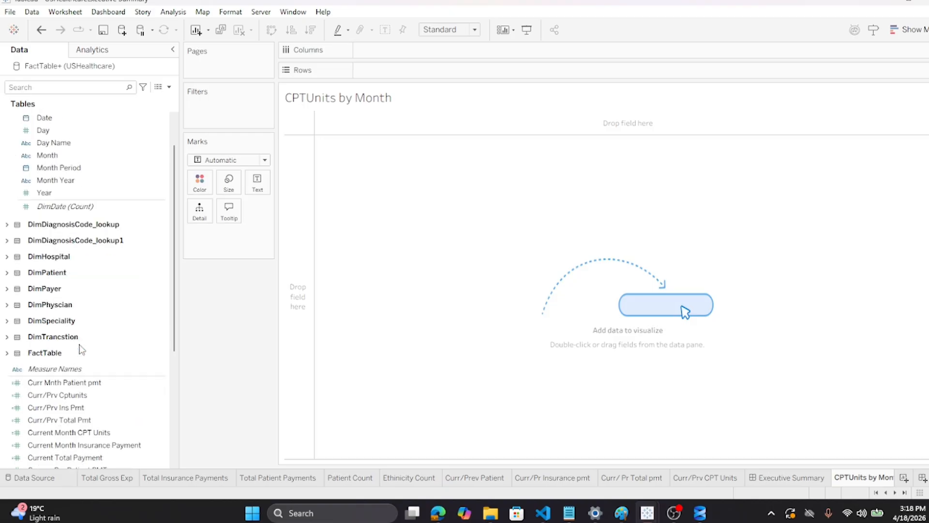
click(7, 316)
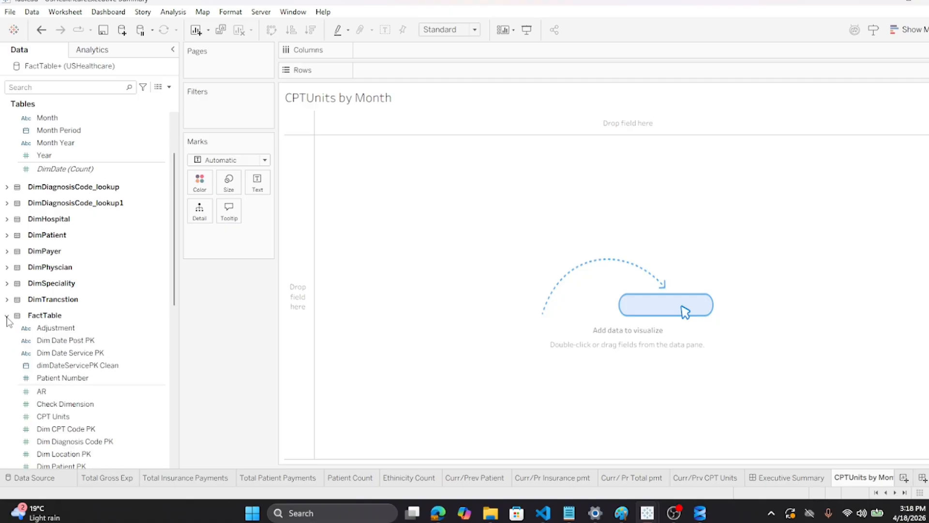
scroll(102, 352, down, 1)
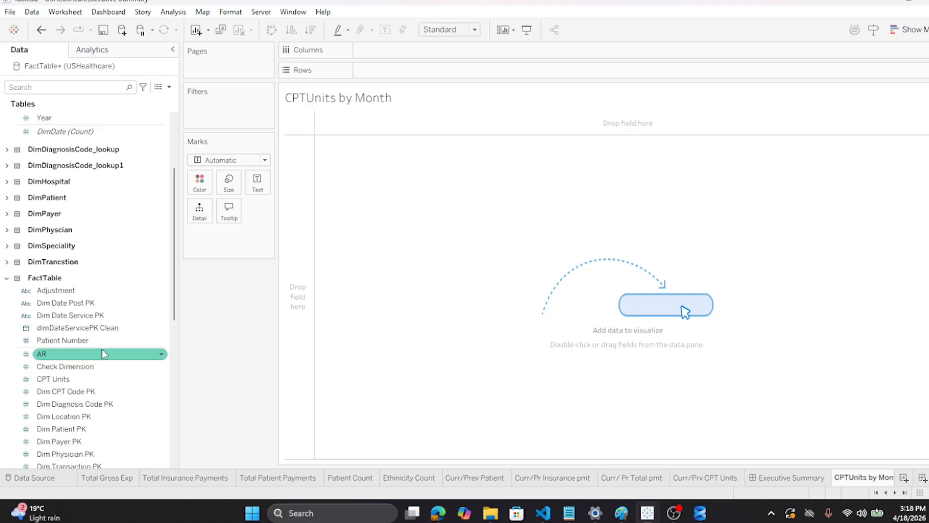
mouse_move(102, 379)
mouse_down()
mouse_move(263, 266)
mouse_move(373, 45)
mouse_move(377, 68)
mouse_up()
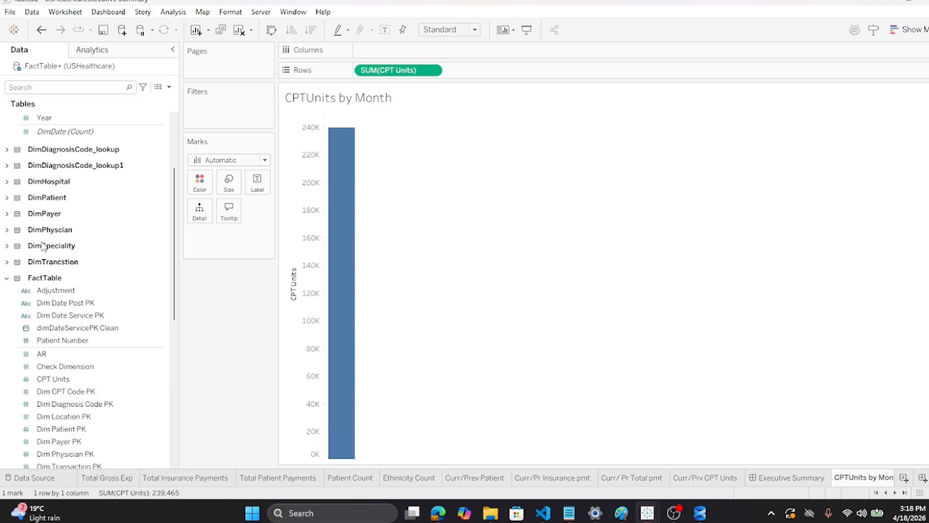
Break the CPT Units bar down in columns by Month Period year and Month from the DimDate table
scroll(43, 247, up, 1)
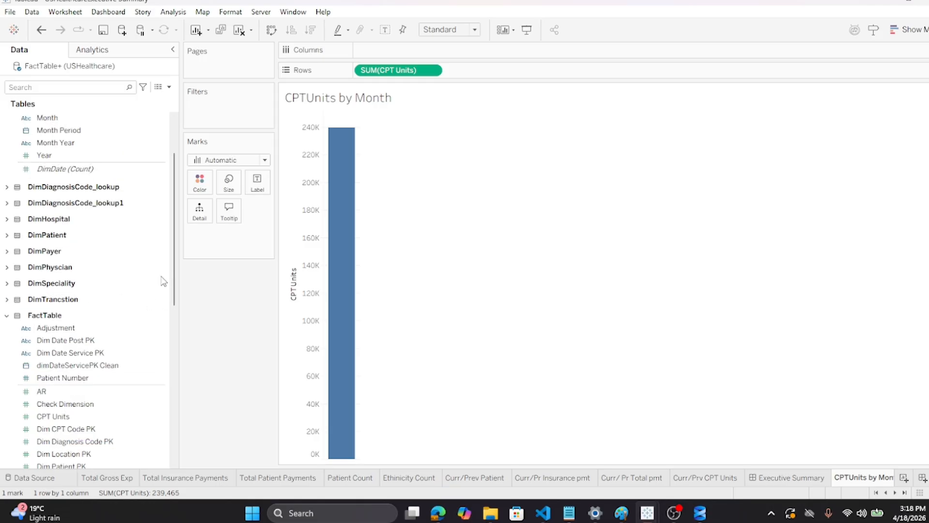
click(7, 315)
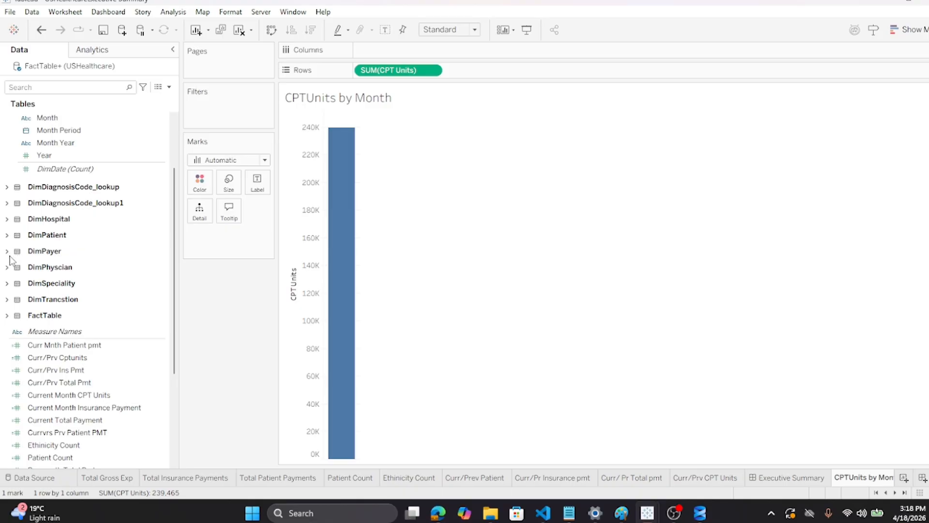
scroll(10, 261, down, 1)
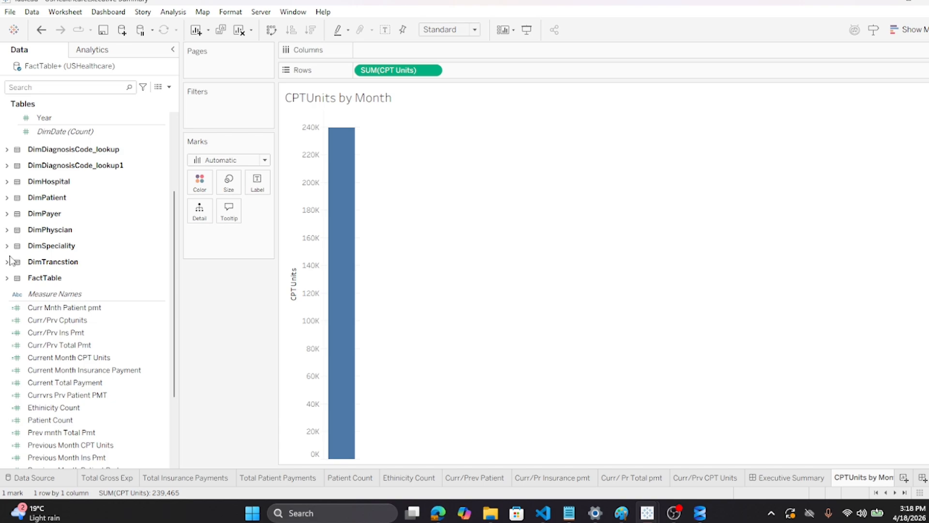
scroll(10, 260, up, 1)
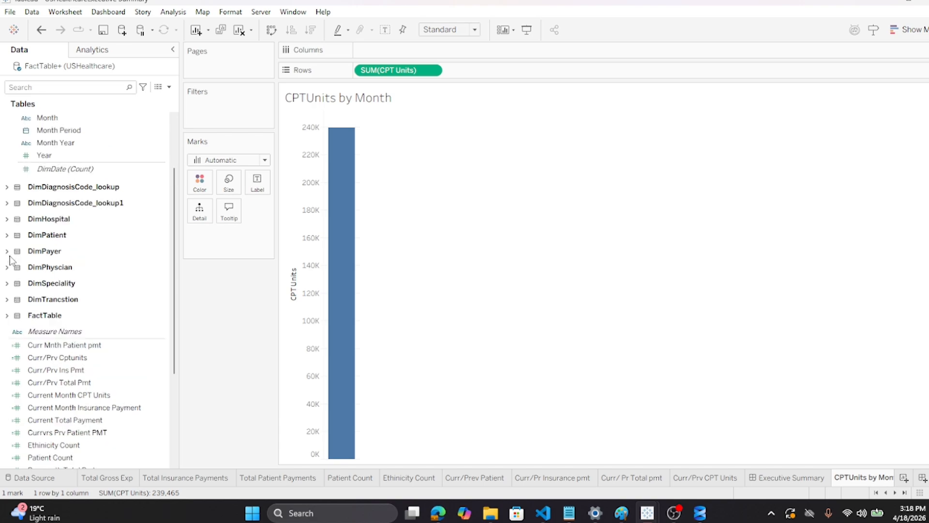
scroll(10, 260, up, 2)
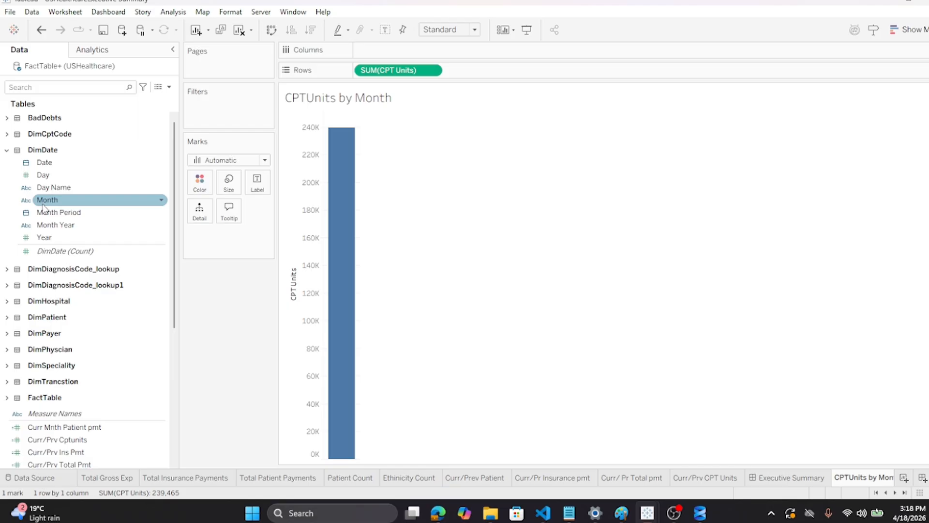
mouse_move(44, 215)
mouse_down()
mouse_move(390, 42)
mouse_move(378, 53)
mouse_up()
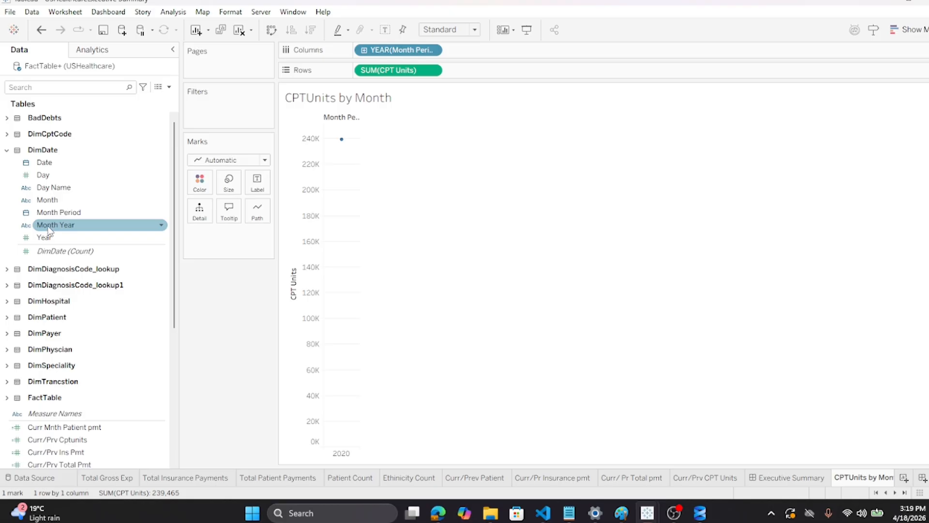
drag(49, 200, 463, 54)
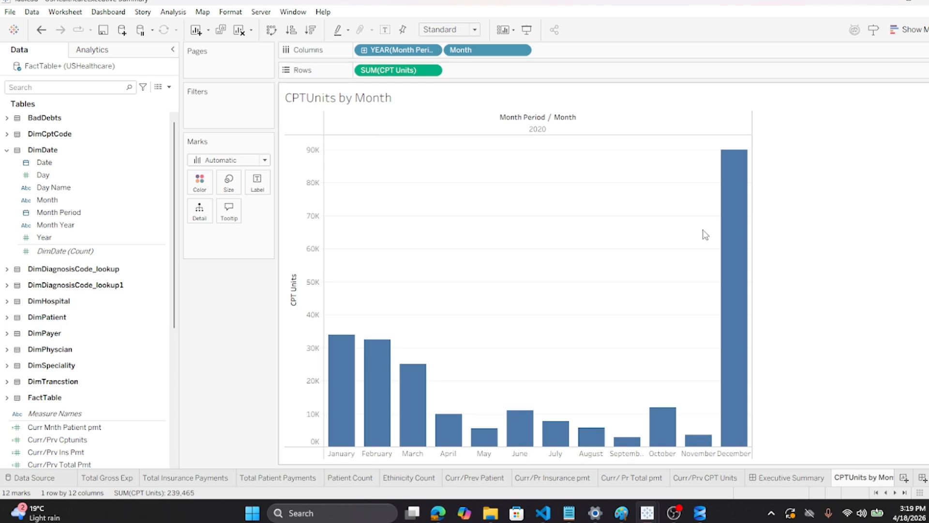
Filter the sheet on the DimDate Year field with the range's minimum set to 2020
mouse_move(741, 221)
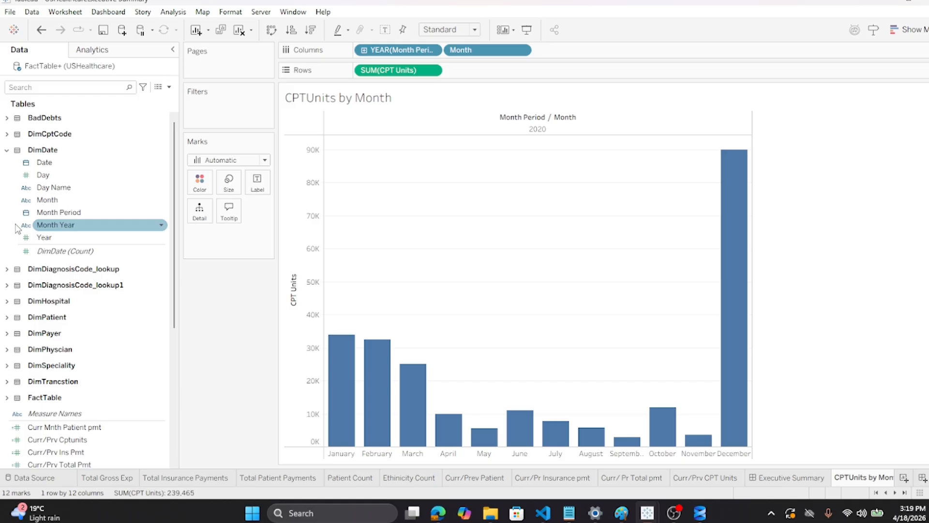
click(6, 150)
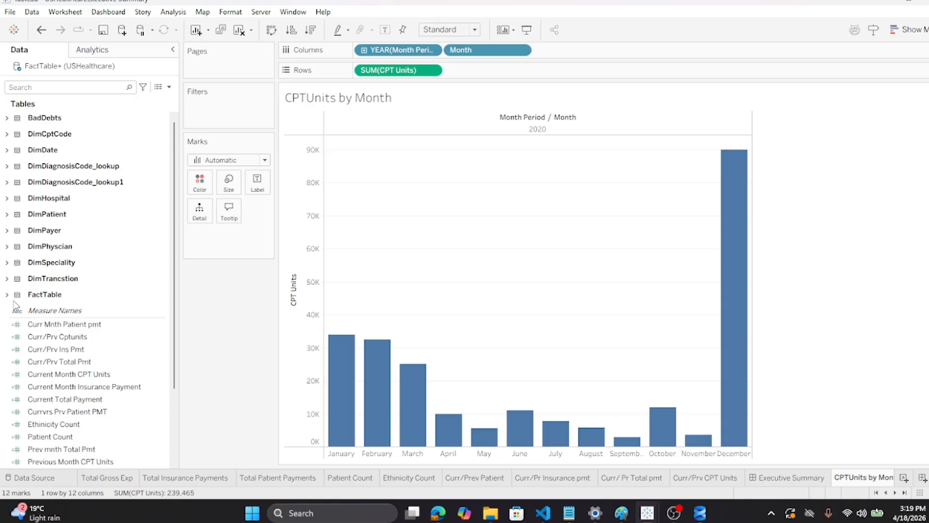
click(7, 150)
click(30, 237)
mouse_move(31, 237)
mouse_down()
mouse_move(199, 150)
mouse_move(189, 99)
mouse_move(254, 113)
mouse_up()
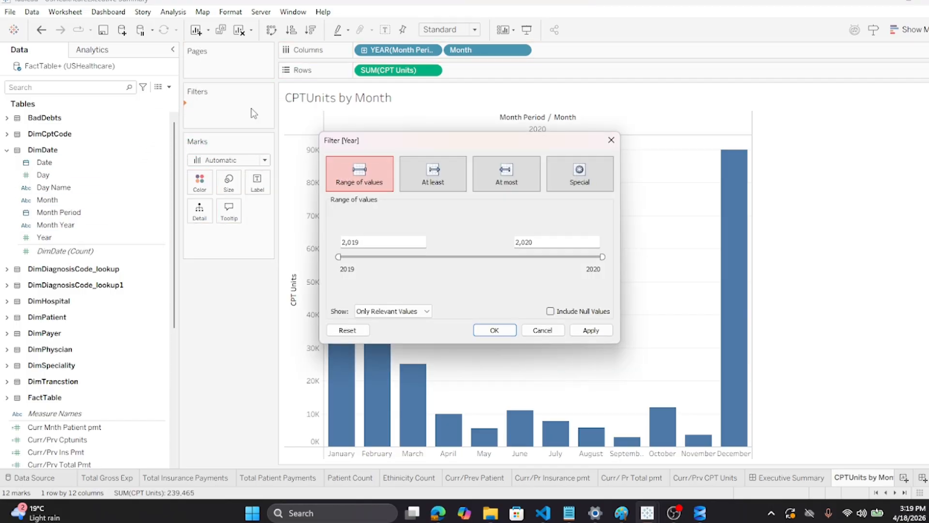
triple_click(369, 245)
text(2020)
click(509, 330)
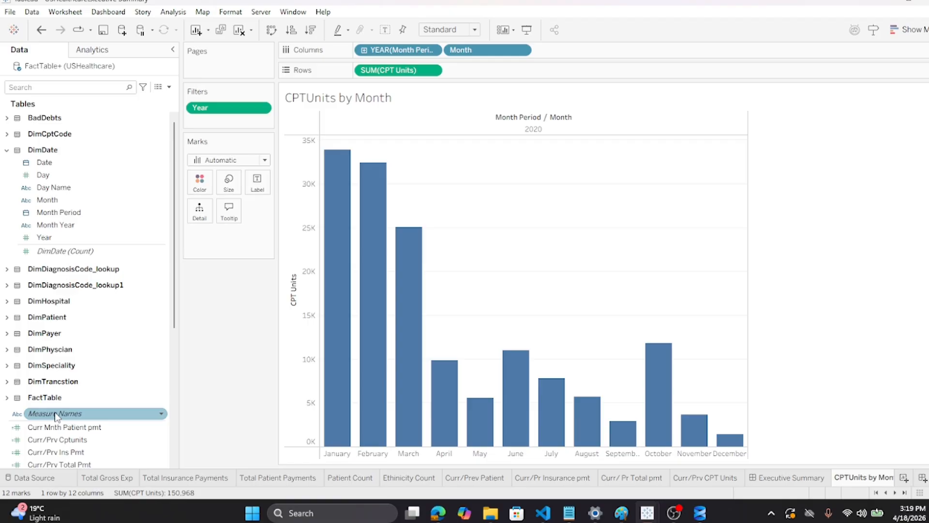
Color the monthly bars by the FactTable's CPT Units field
scroll(69, 359, down, 5)
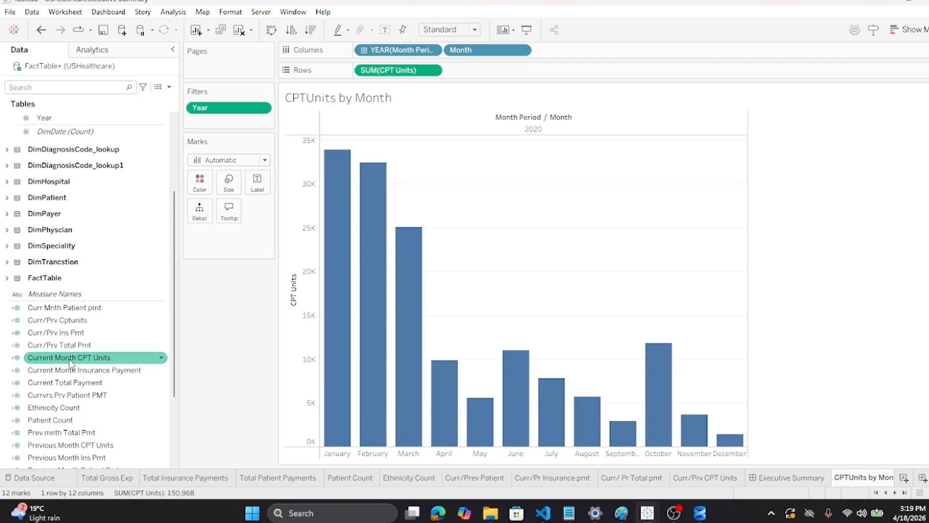
click(6, 278)
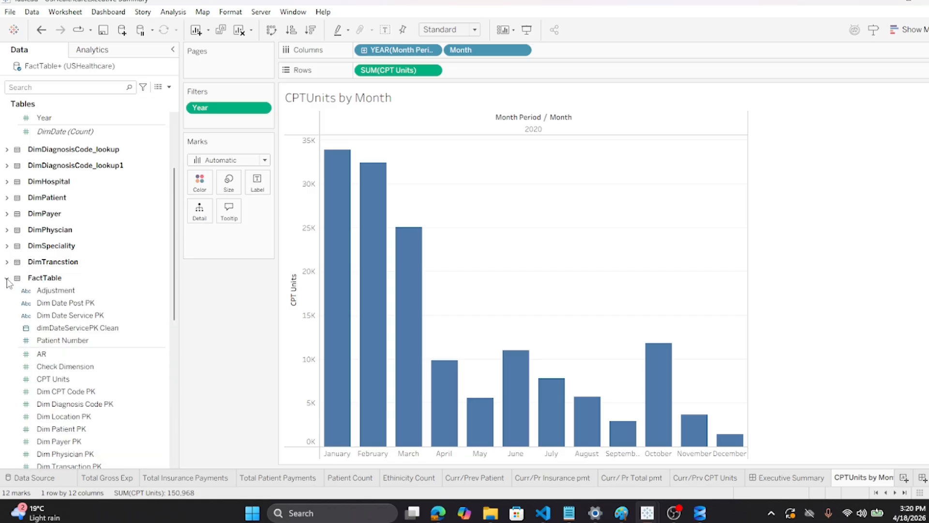
mouse_move(51, 378)
mouse_down()
mouse_move(114, 374)
mouse_move(177, 196)
mouse_move(190, 178)
mouse_move(199, 183)
mouse_up()
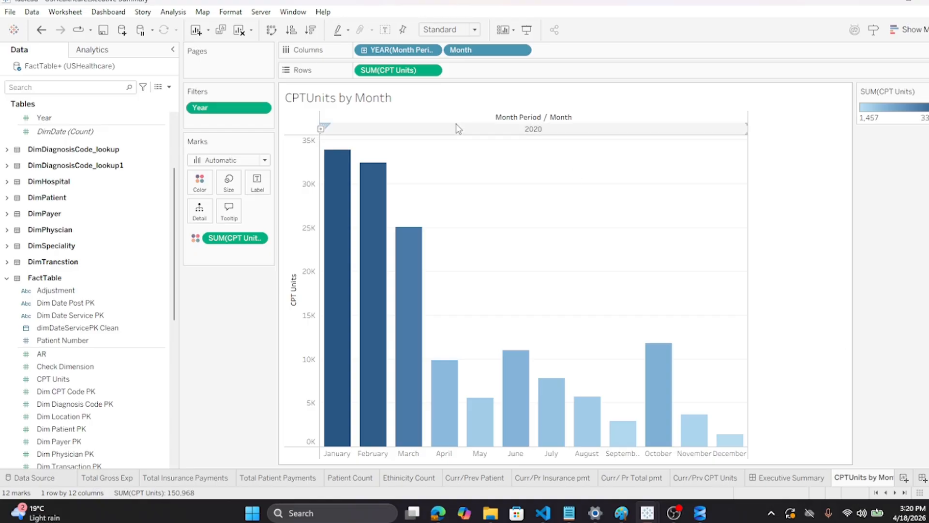
Hide the title of the CPTUnits by Month sheet and save the workbook
right_click(359, 100)
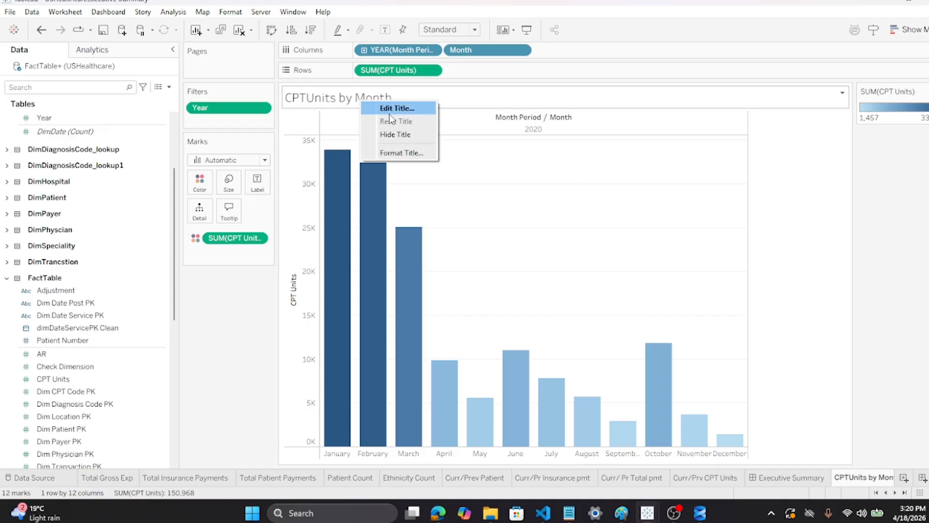
click(393, 136)
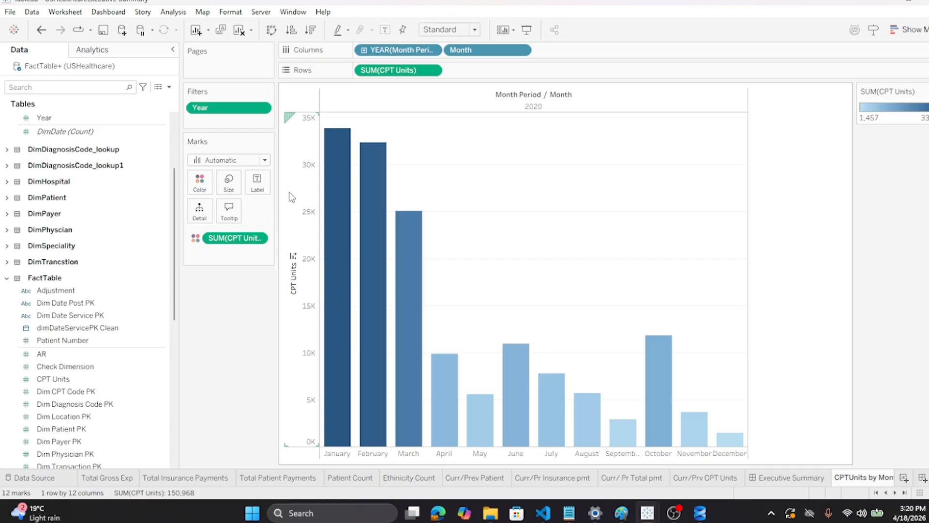
click(9, 12)
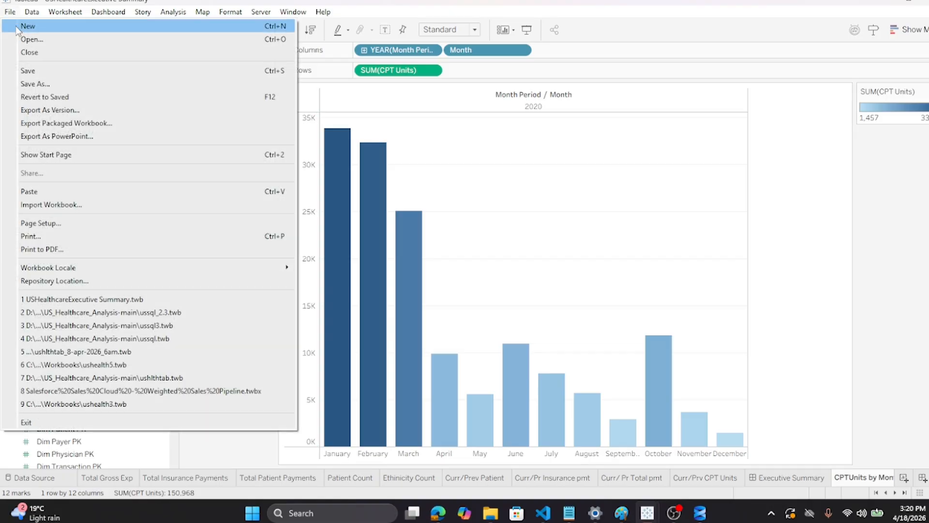
click(26, 71)
Place the CPTUnits by Month sheet as a floating view under the Executive Summary's KPI header and stretch it to the divider lines' full width
click(785, 478)
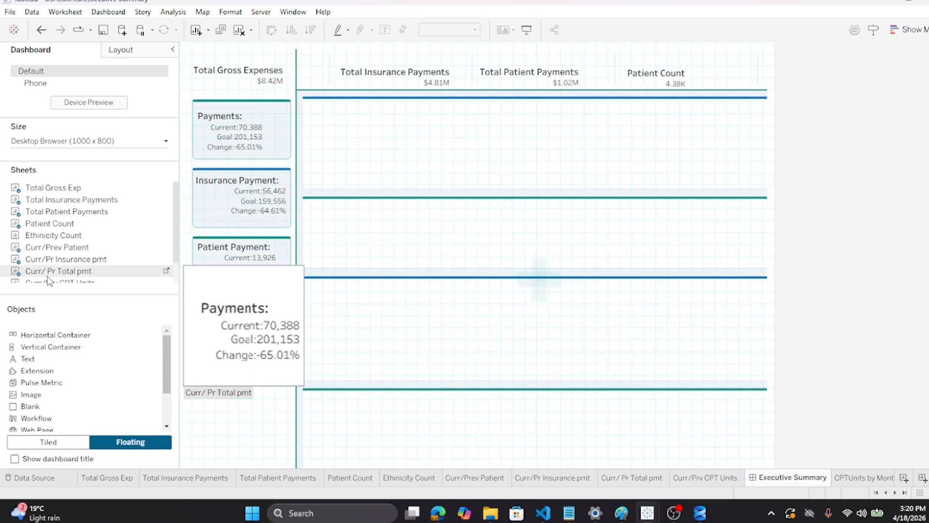
drag(174, 231, 170, 265)
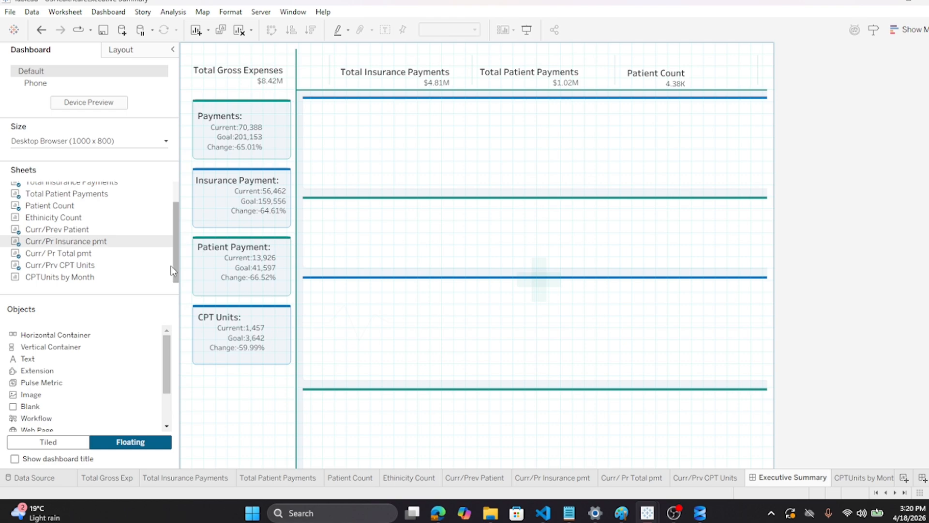
drag(63, 277, 306, 102)
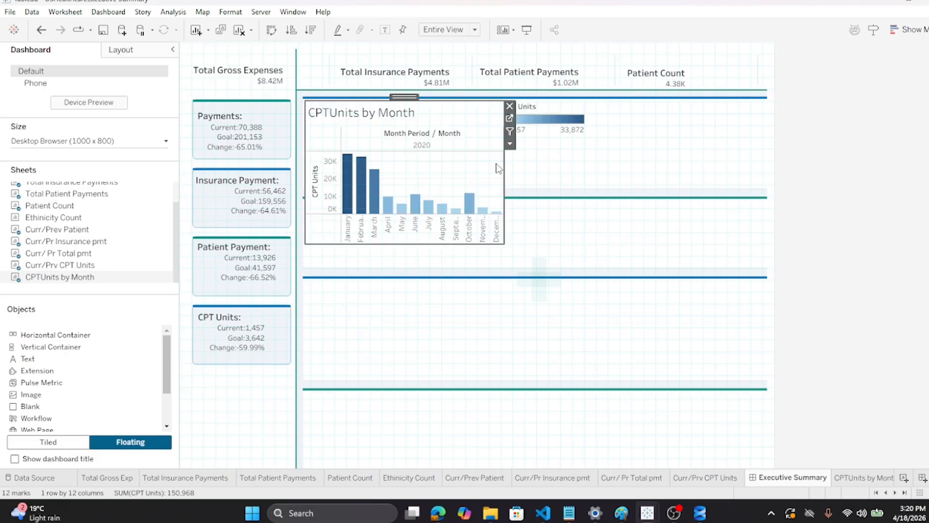
drag(504, 162, 769, 188)
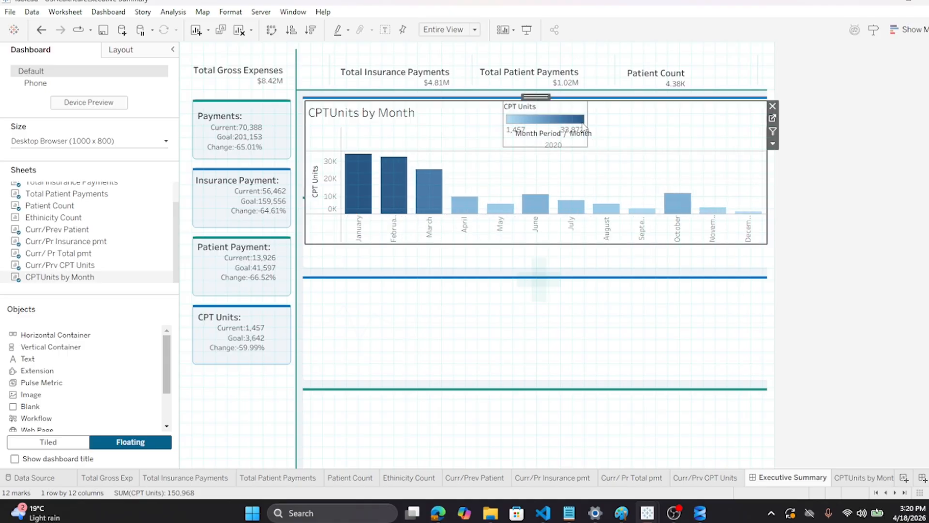
Remove the floating CPT Units color legend that overlaps the monthly chart on the dashboard
click(593, 106)
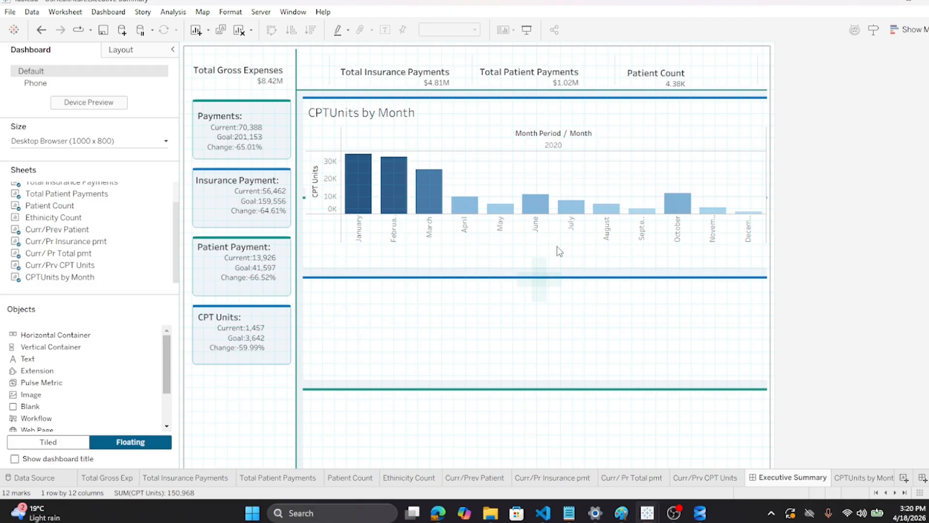
mouse_move(543, 212)
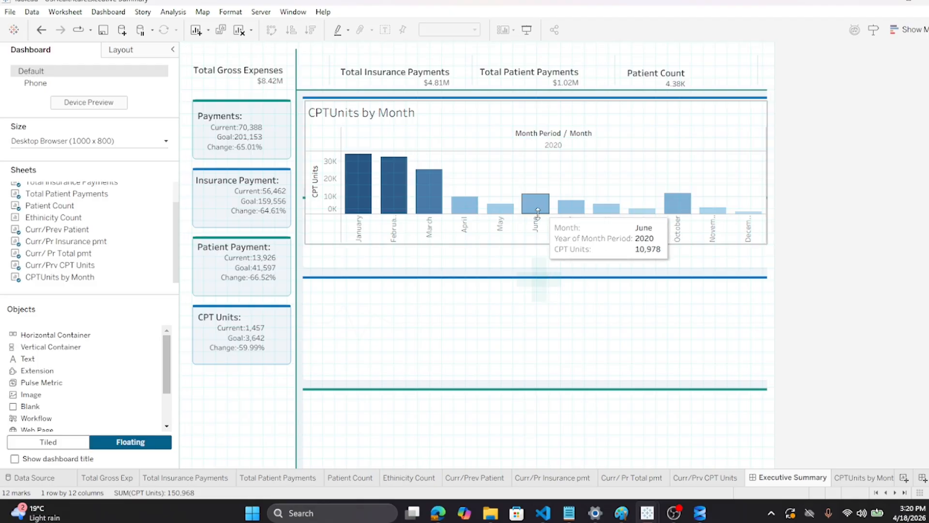
click(516, 179)
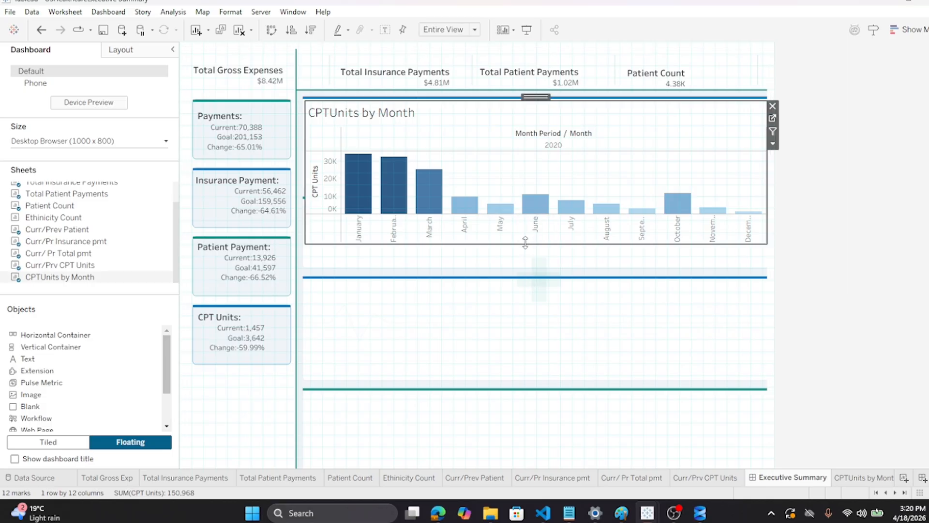
click(887, 256)
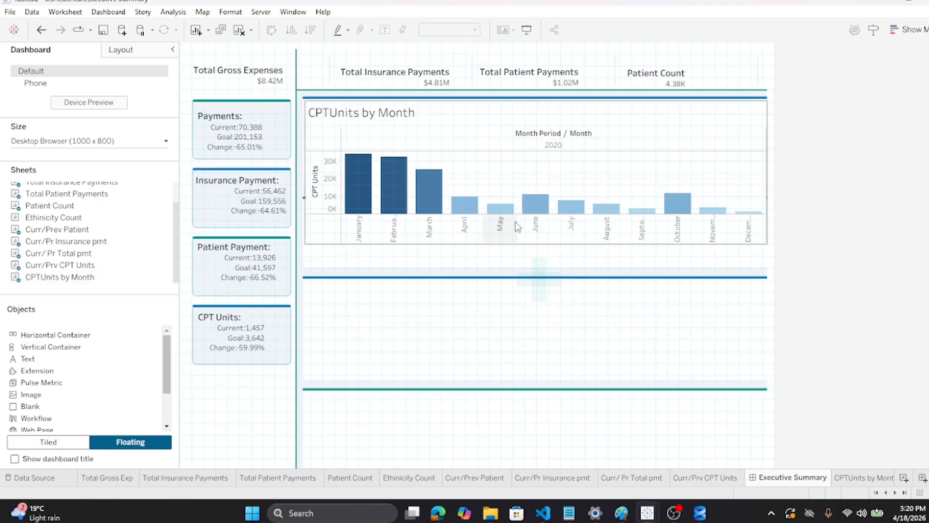
Hide the CPT Units axis header of the monthly chart on the dashboard
right_click(318, 178)
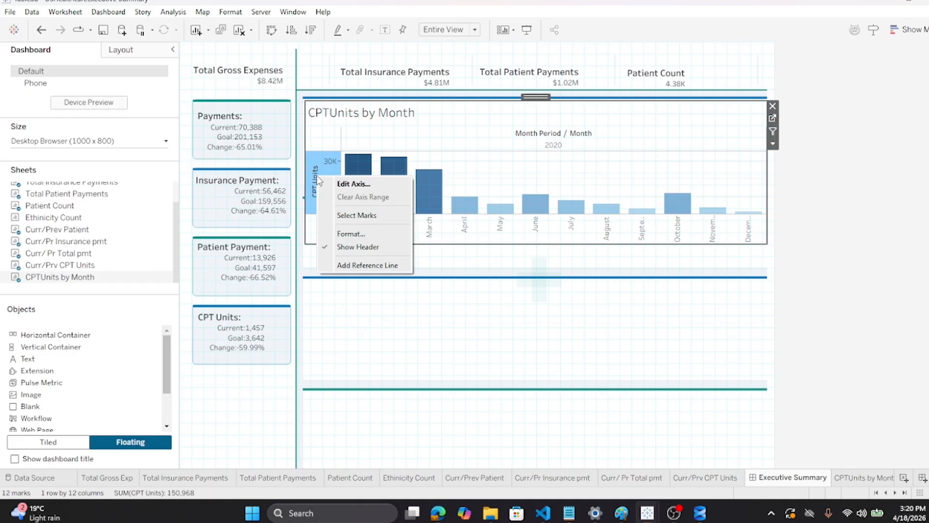
click(351, 246)
click(826, 214)
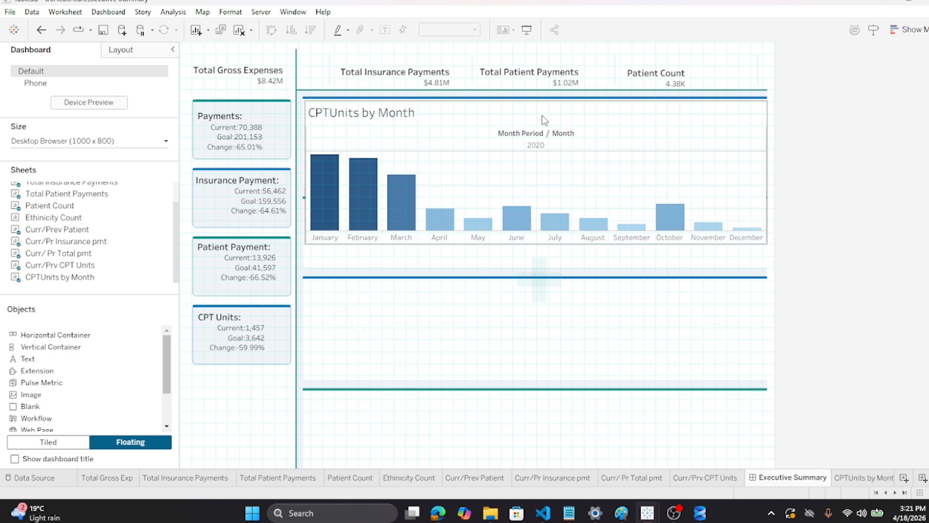
Reduce the height of the CPTUnits by Month view so it ends just above the first green divider line
scroll(811, 191, down, 1)
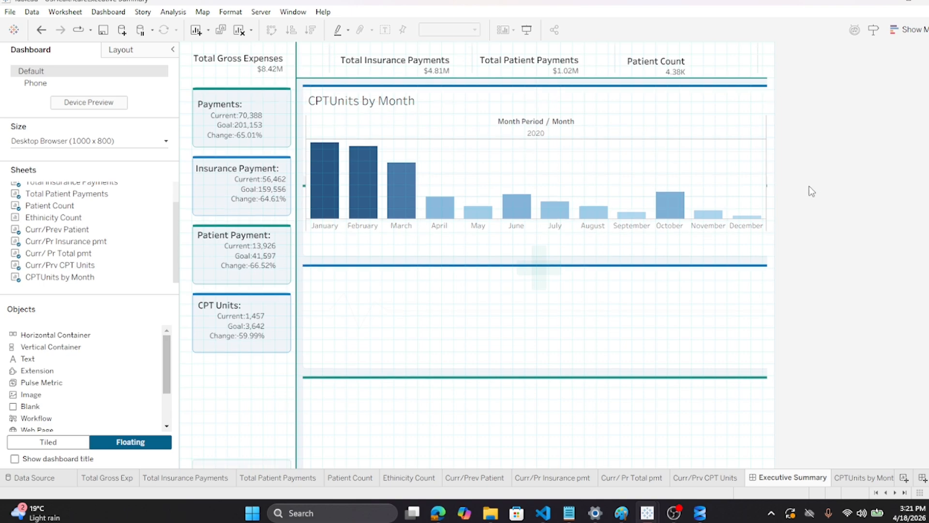
scroll(808, 186, down, 1)
scroll(811, 191, down, 1)
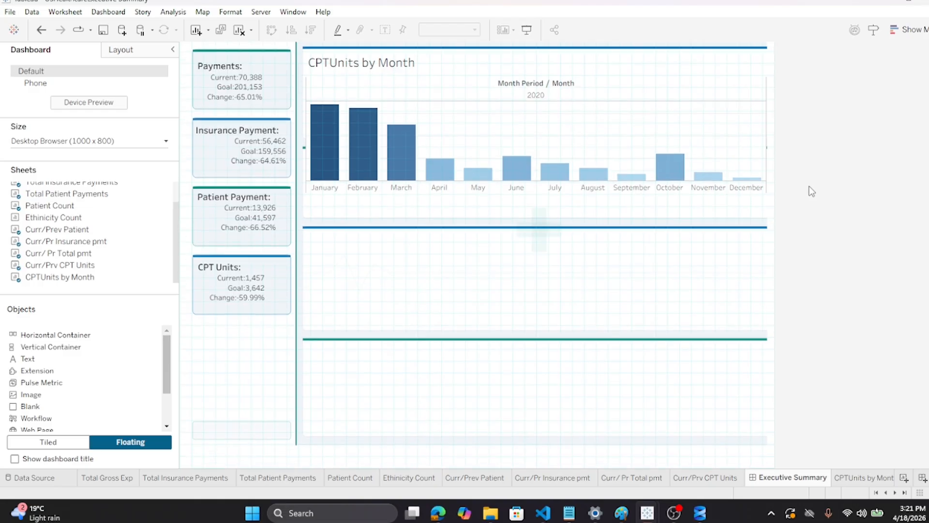
scroll(812, 191, up, 3)
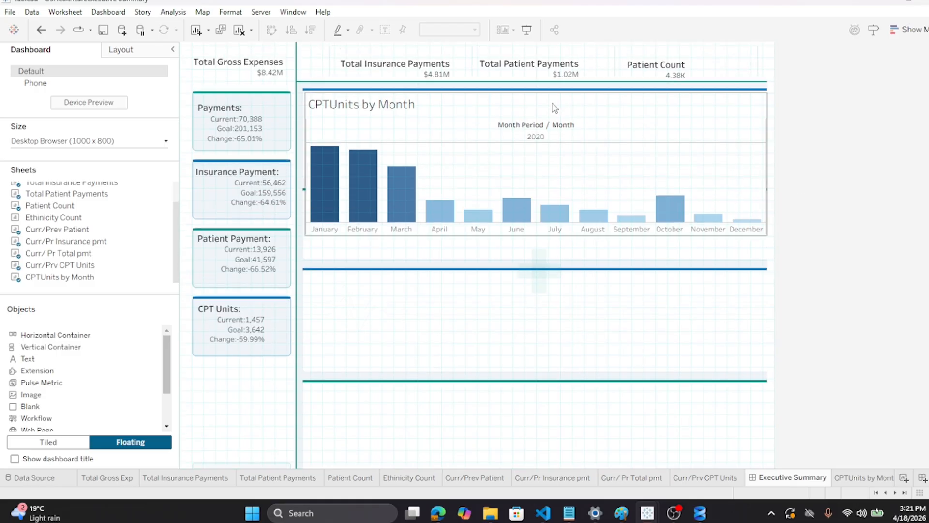
click(536, 178)
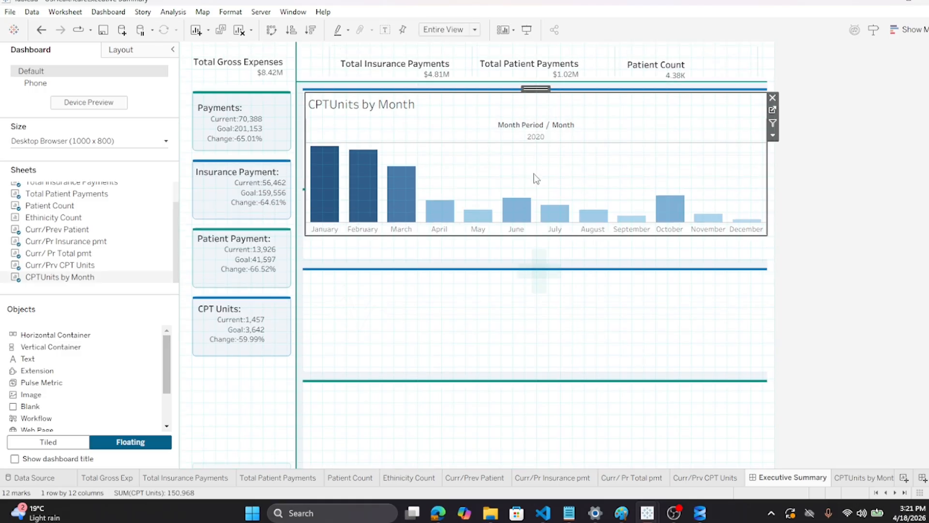
drag(512, 236, 494, 179)
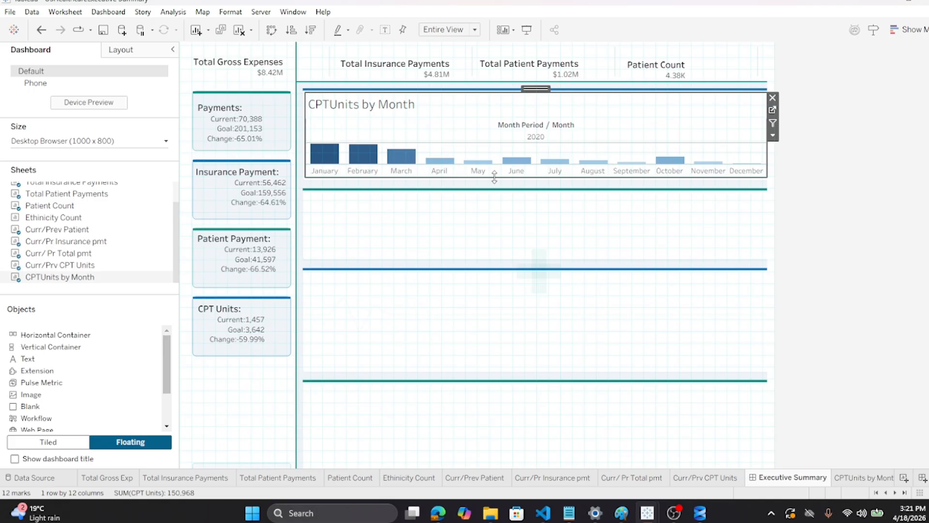
click(809, 146)
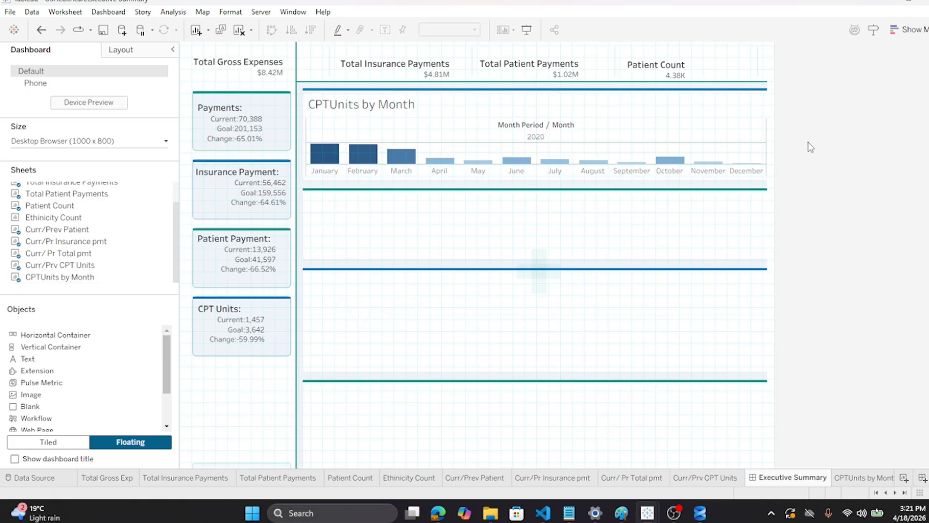
Hide the Month Period / Month field labels for columns in the CPTUnits by Month view
right_click(566, 126)
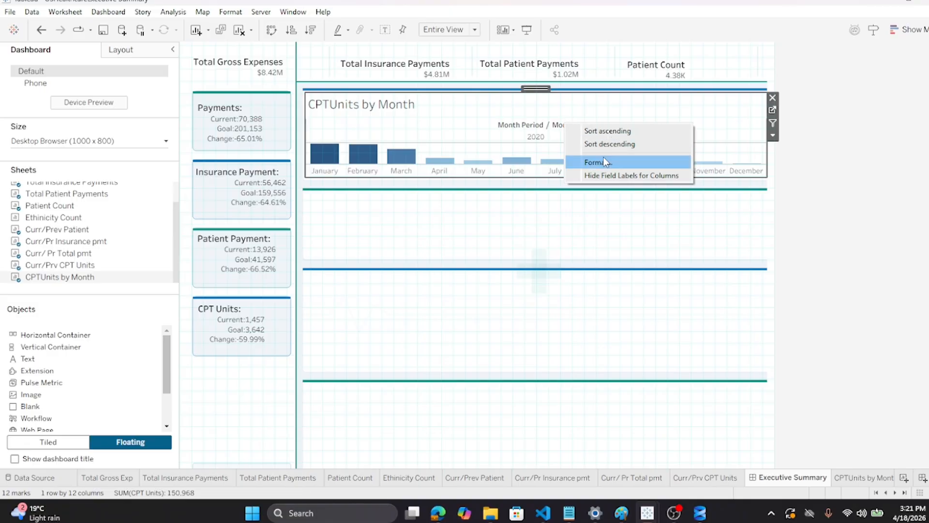
click(608, 175)
click(817, 124)
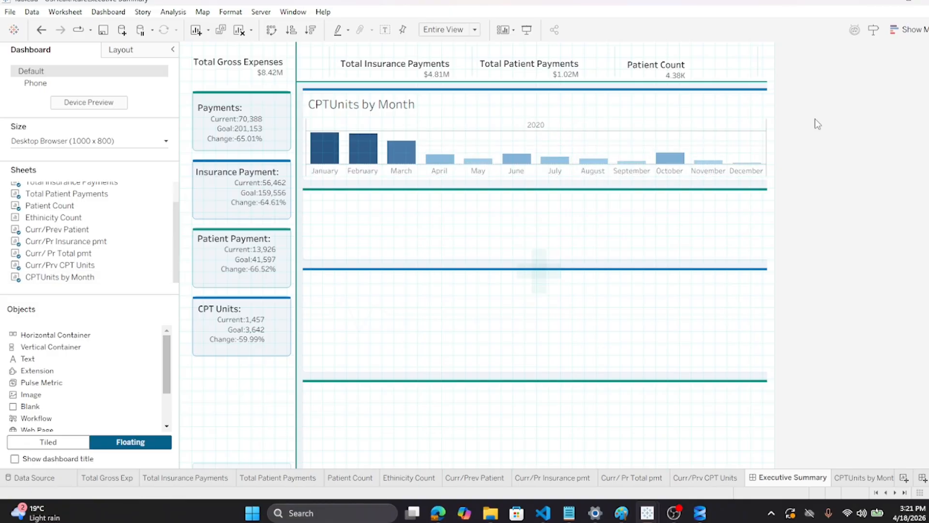
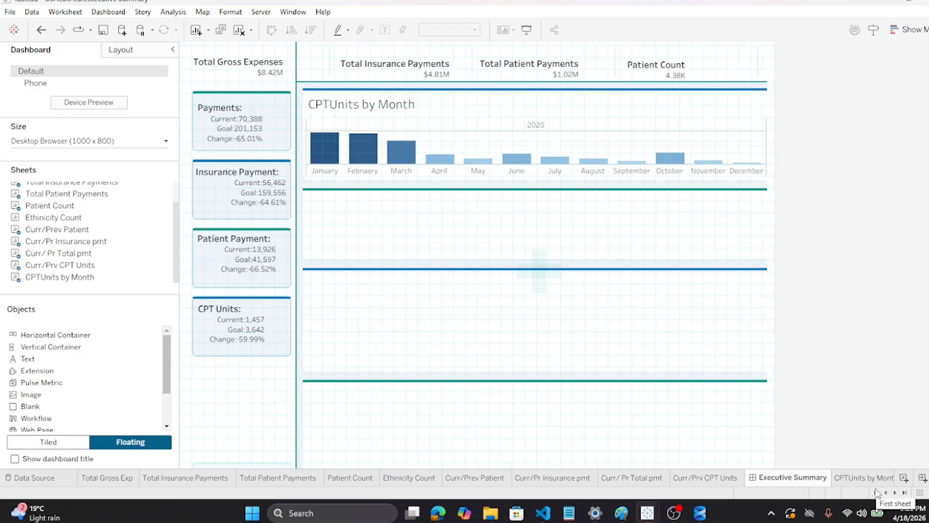
Create a new worksheet and name it Gross Expenses Vrs Insurance Payments
click(904, 478)
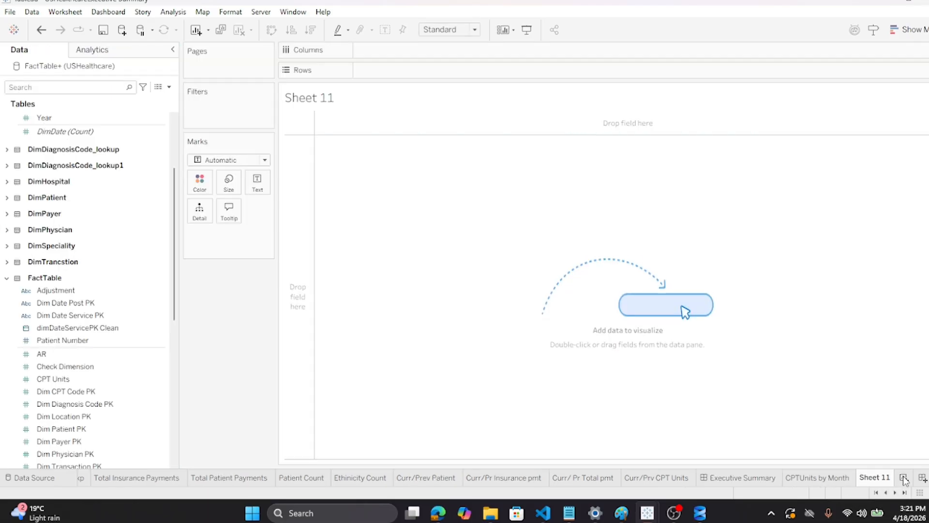
triple_click(862, 478)
text(Gross )
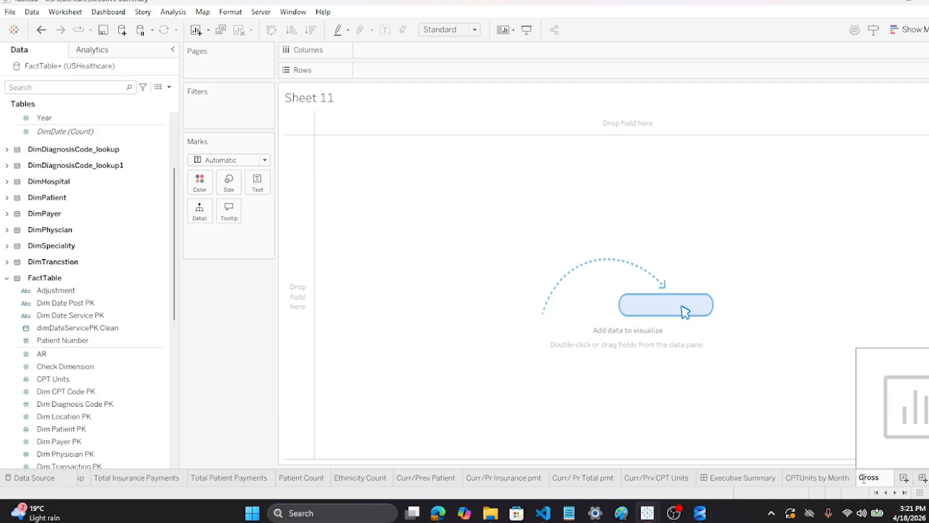
text(Expenses)
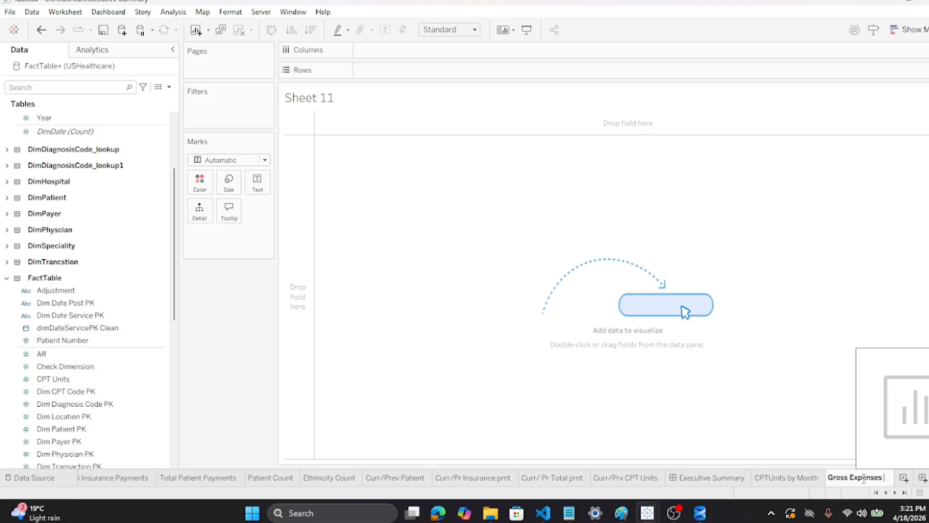
text( Vrs Ins)
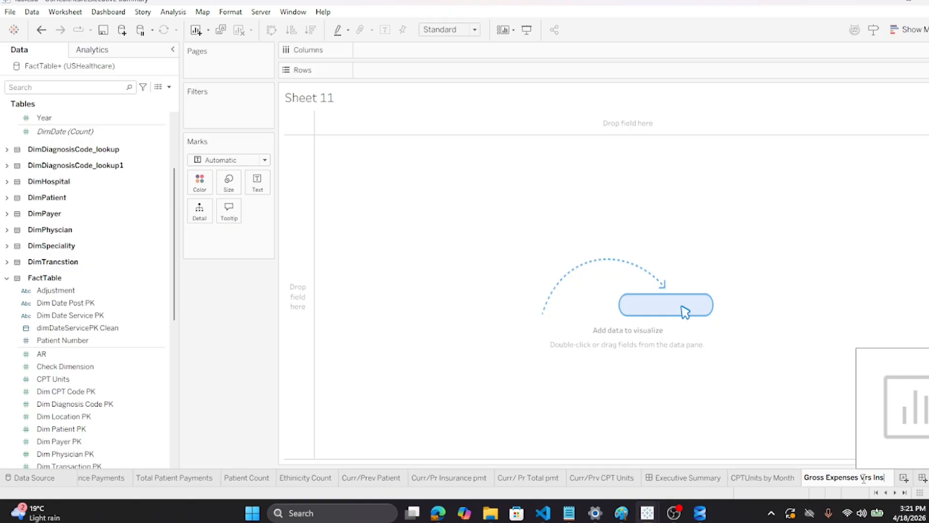
text(urance)
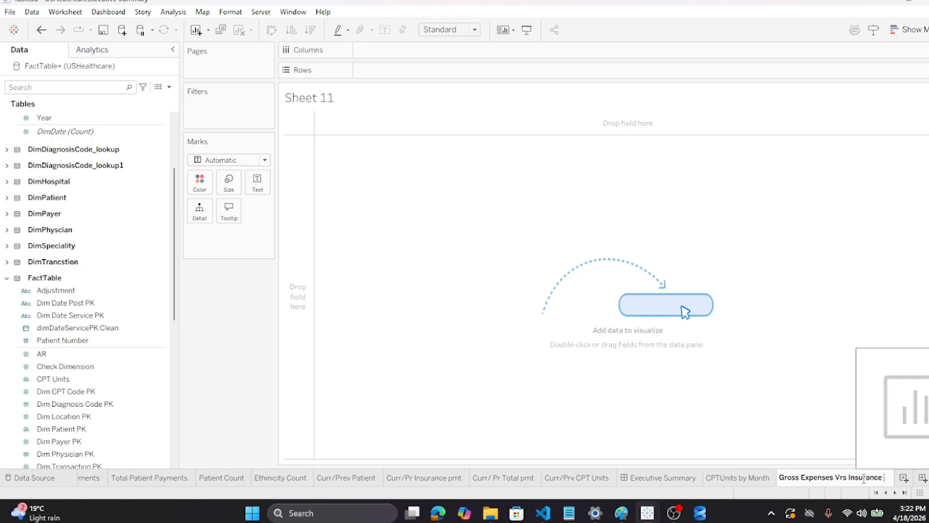
text( Payments)
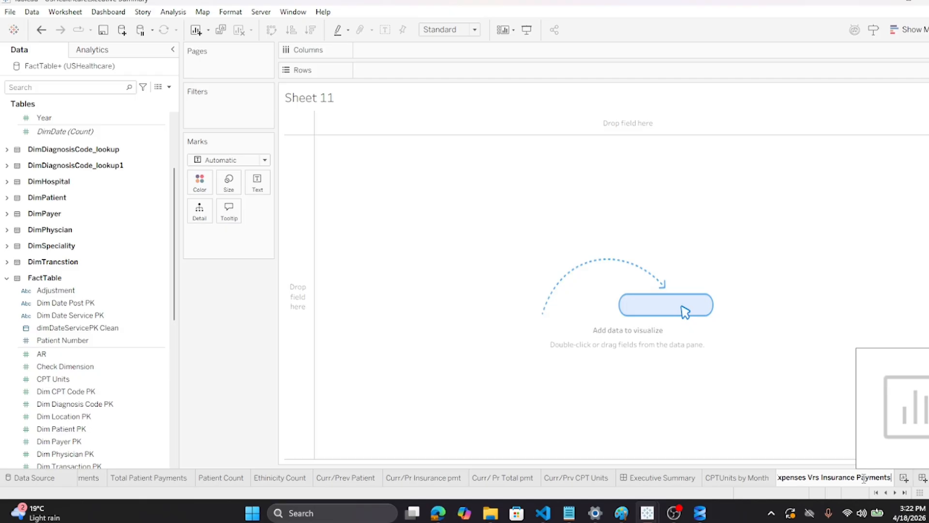
key(Return)
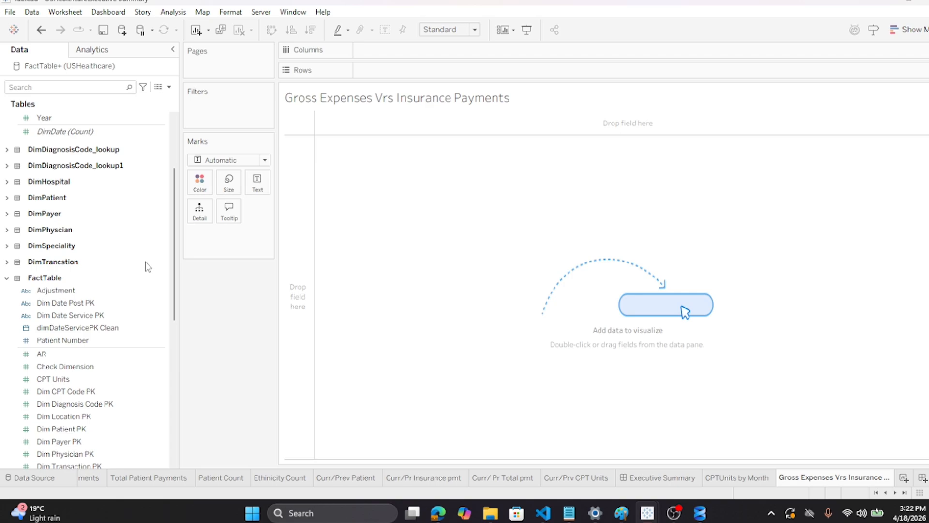
Break the new sheet's columns down by Month Period year and Month from the DimDate table
scroll(92, 242, up, 3)
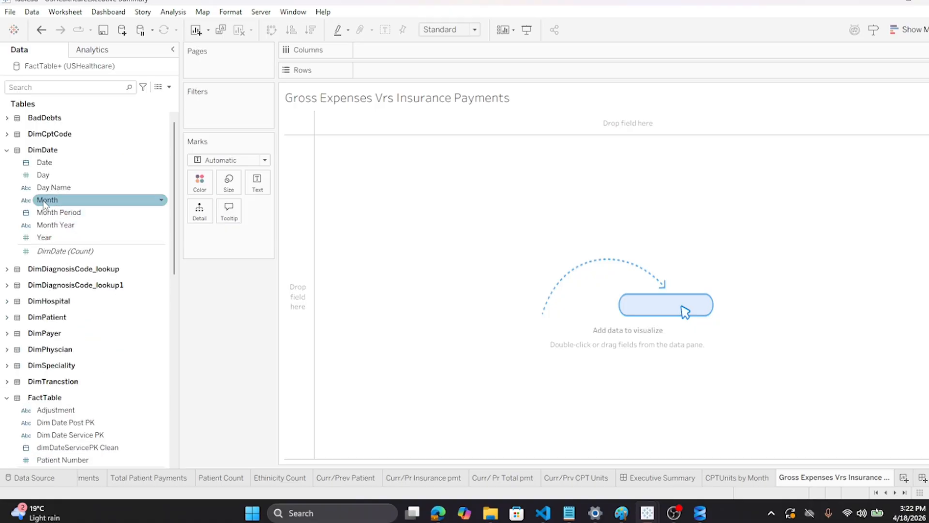
click(55, 213)
drag(55, 215, 377, 51)
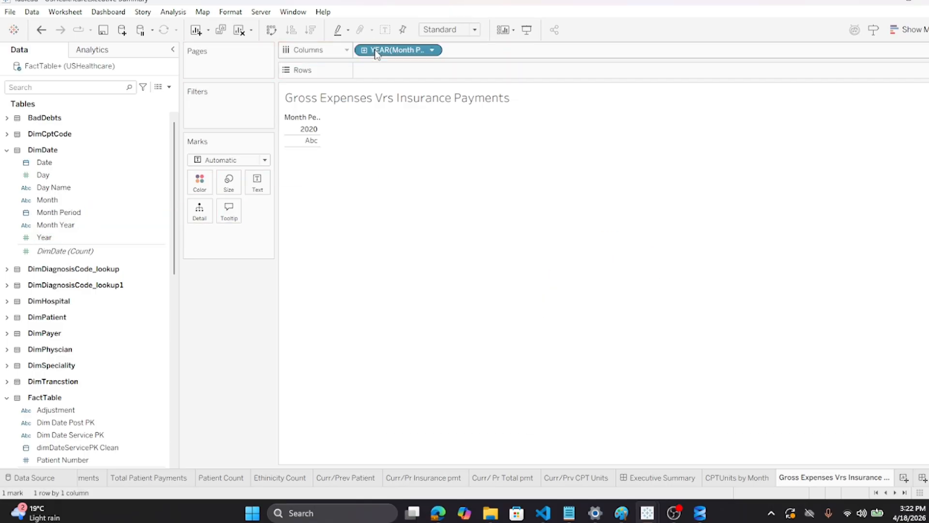
drag(47, 201, 461, 49)
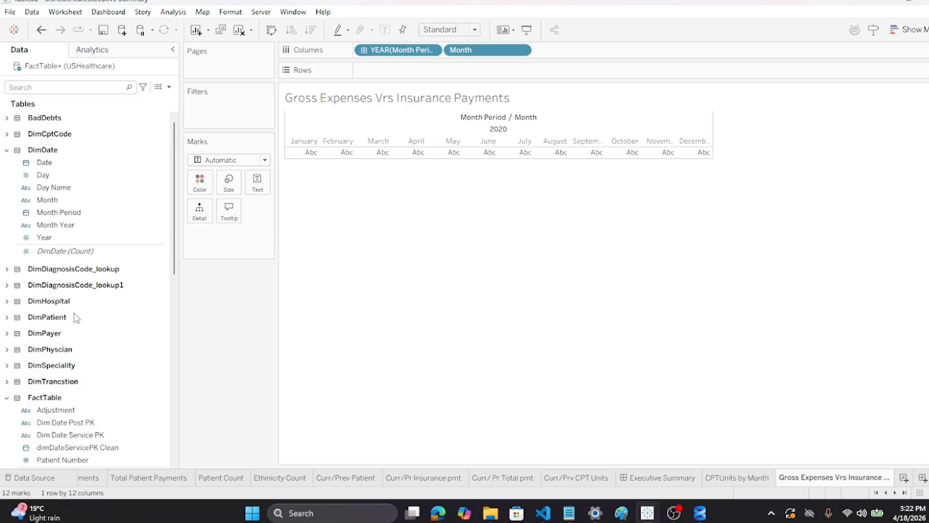
Place the Total Cross Expenses calculated field on the sheet's rows to chart it by month
scroll(75, 318, down, 1)
scroll(75, 318, down, 2)
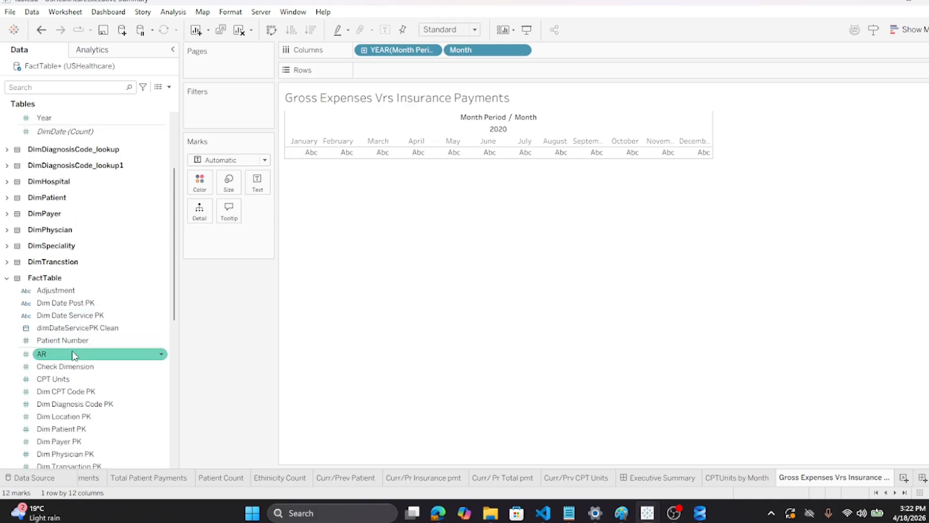
scroll(73, 353, down, 1)
scroll(75, 355, down, 4)
scroll(73, 351, down, 2)
drag(80, 398, 397, 70)
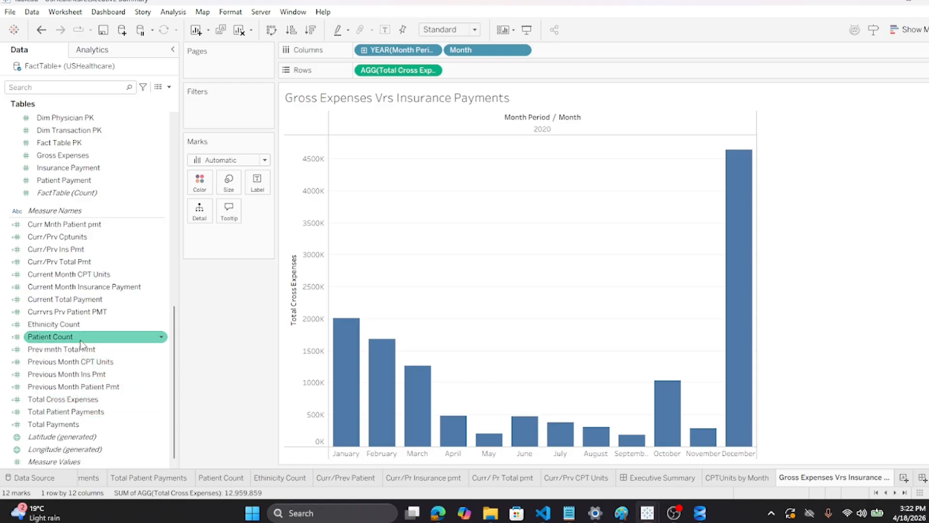
scroll(82, 343, up, 4)
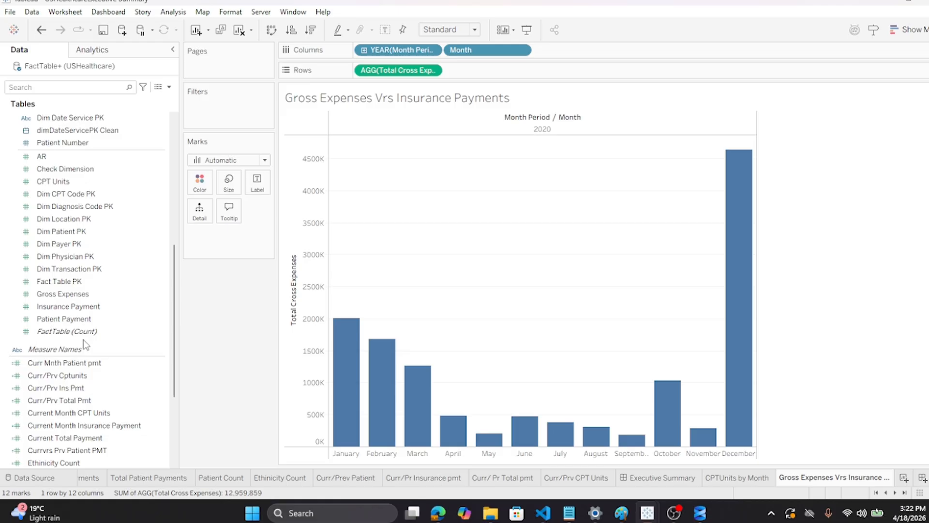
Add the Insurance Payment measure from FactTable to the sheet's rows after Total Cross Expenses
scroll(85, 345, up, 4)
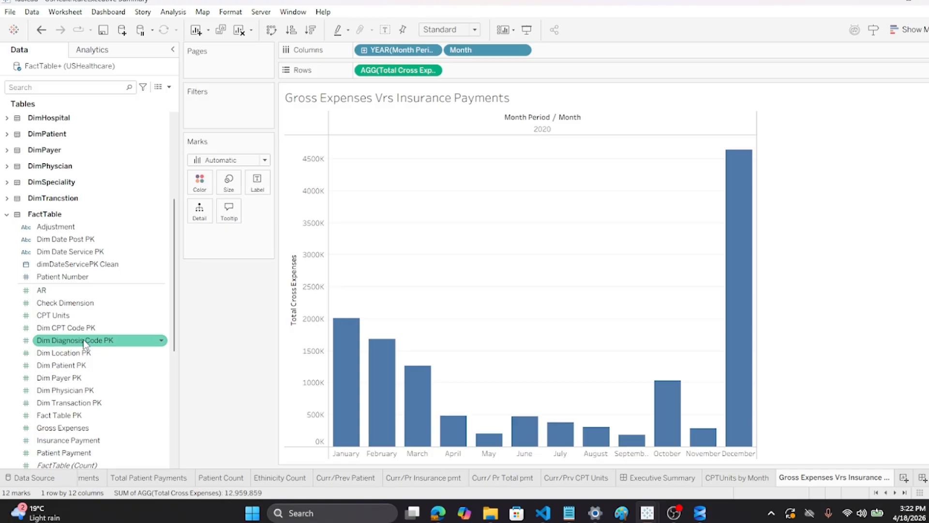
scroll(84, 344, down, 8)
scroll(85, 344, up, 5)
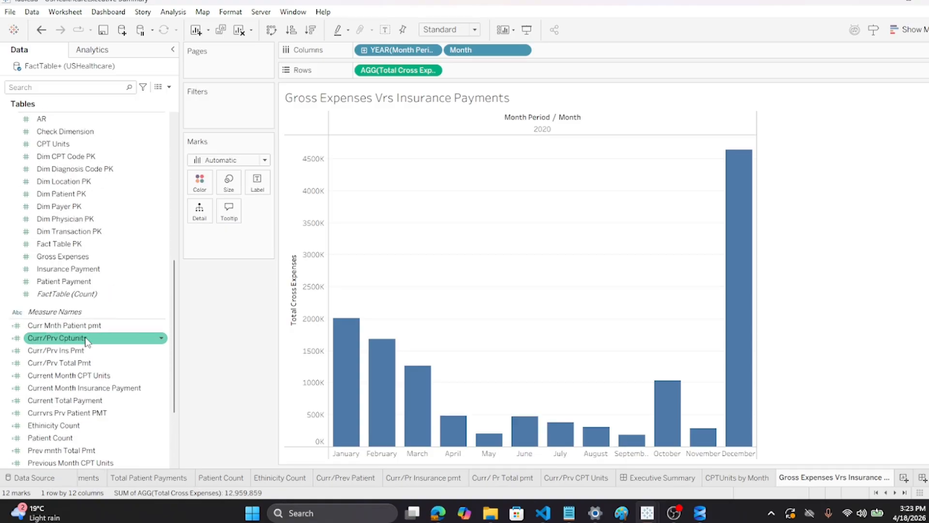
scroll(87, 339, up, 5)
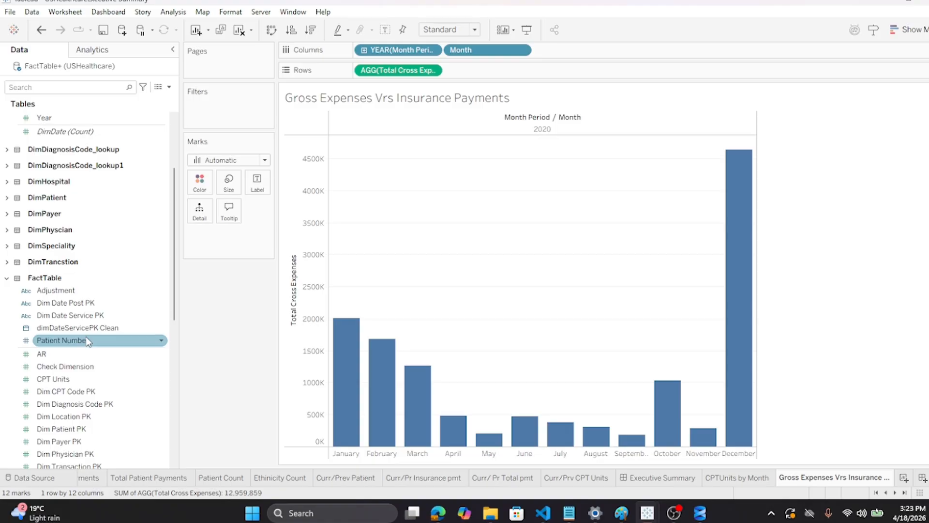
scroll(86, 340, up, 1)
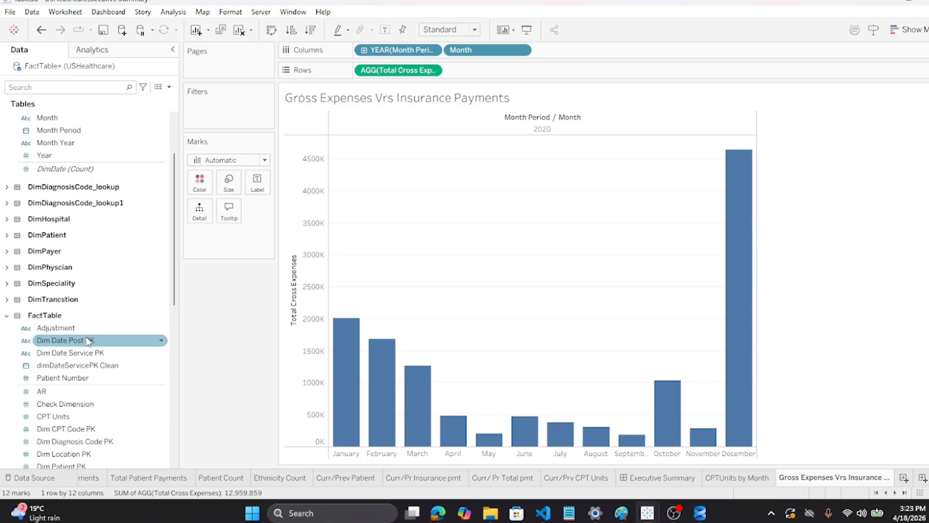
scroll(87, 341, down, 3)
scroll(87, 342, down, 3)
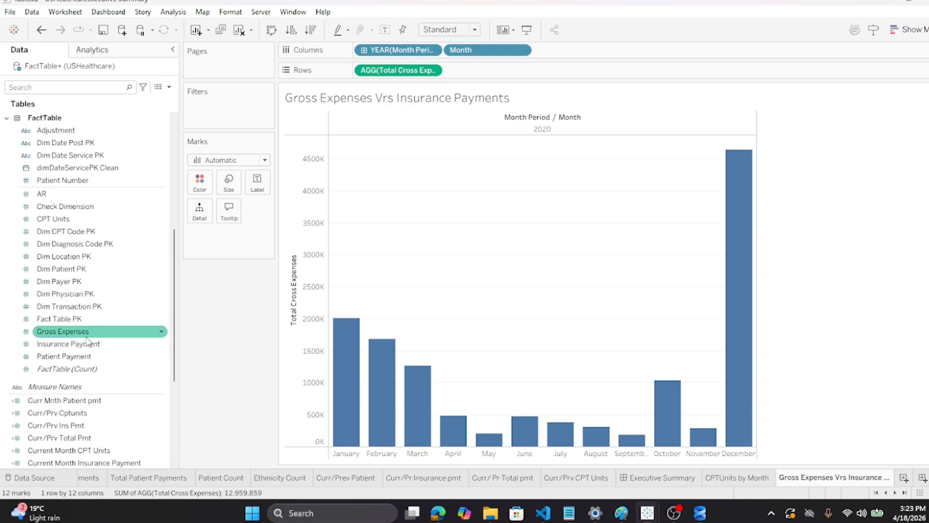
scroll(85, 353, down, 1)
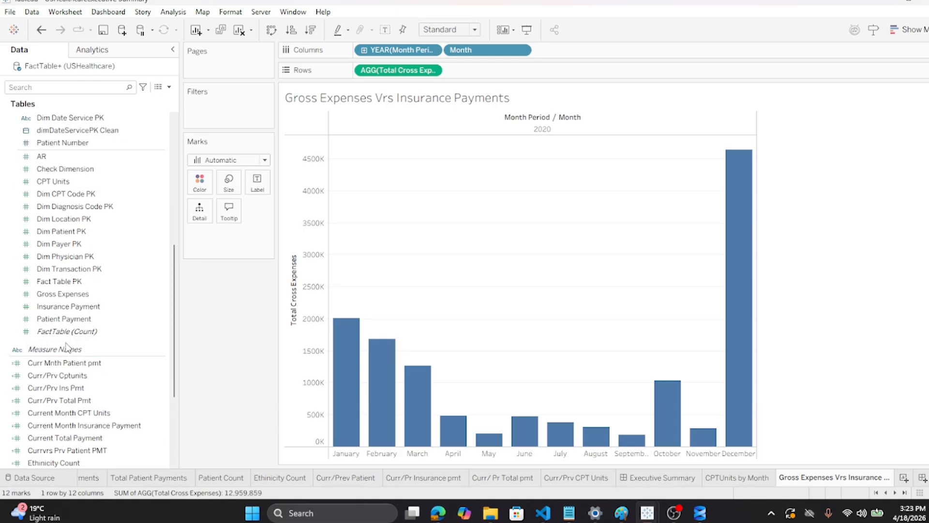
drag(63, 307, 484, 72)
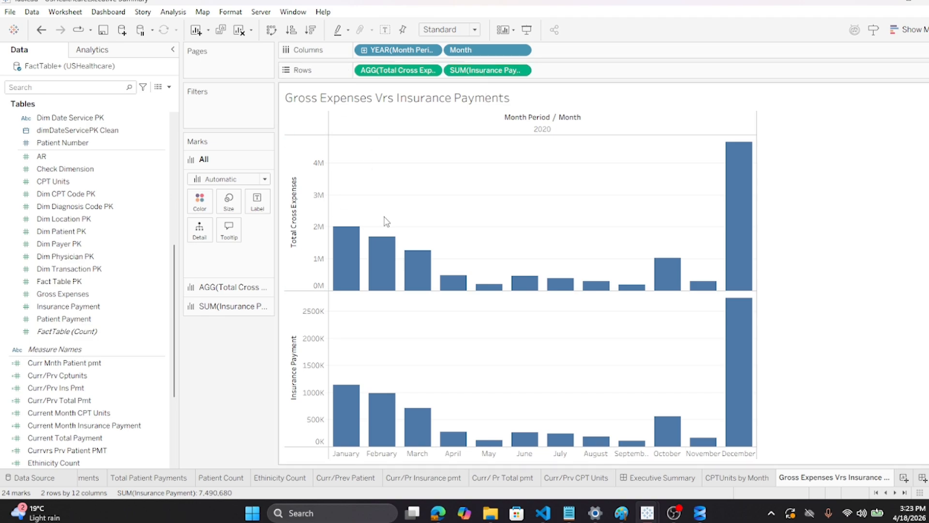
Combine Insurance Payment with Total Cross Expenses as a dual axis and set the mark type of all marks to Line
click(522, 70)
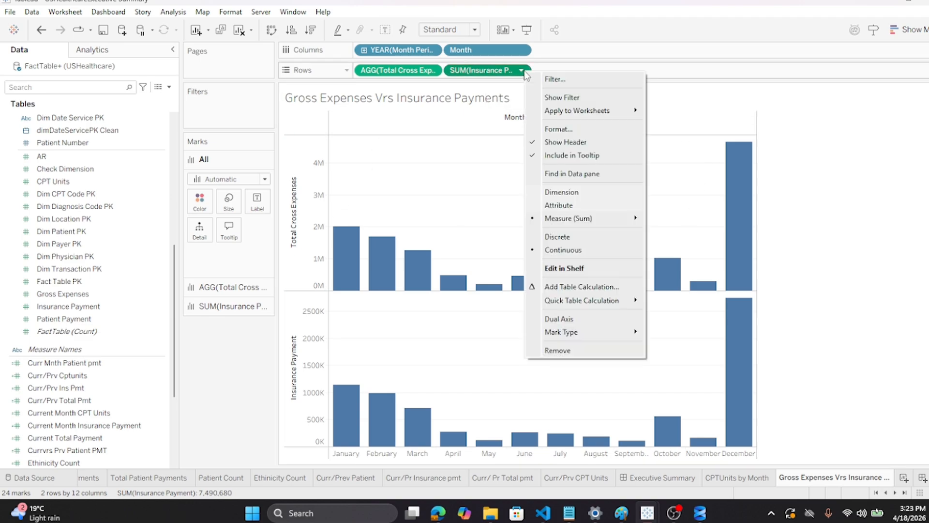
mouse_move(550, 215)
click(834, 188)
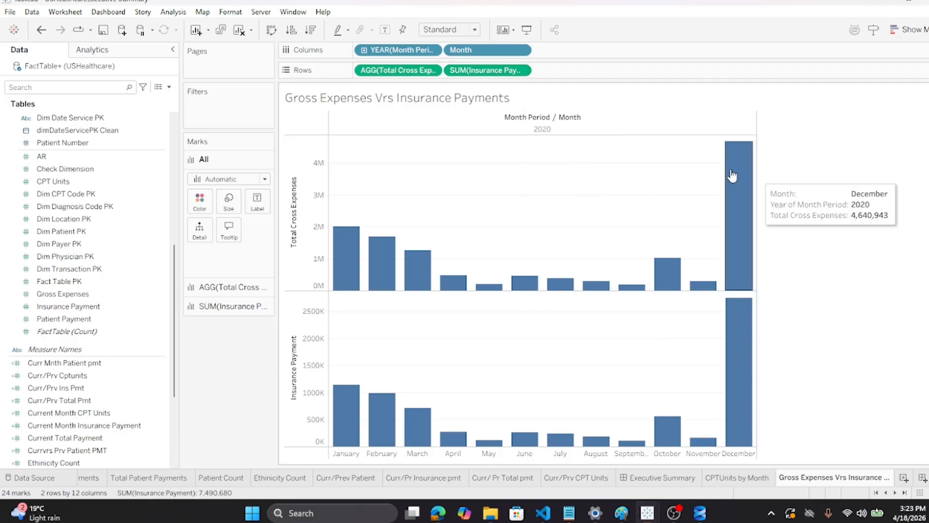
click(521, 71)
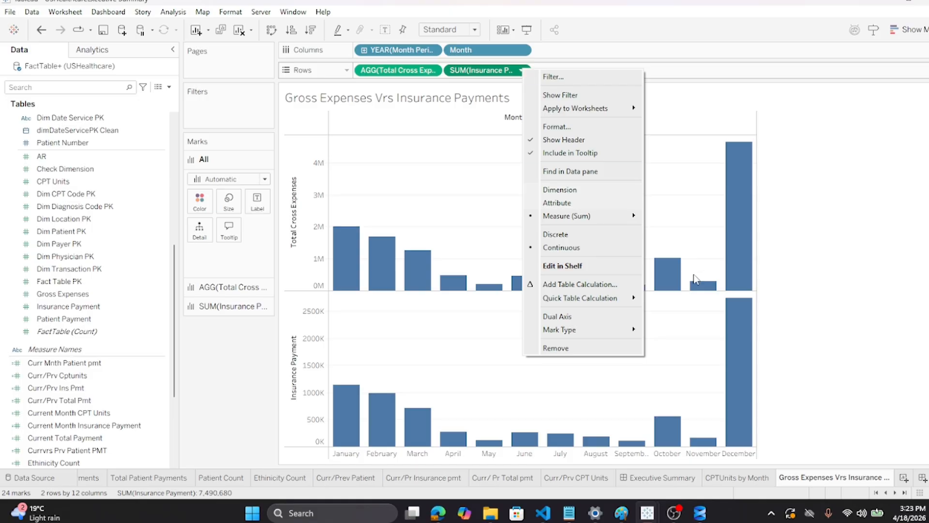
click(599, 315)
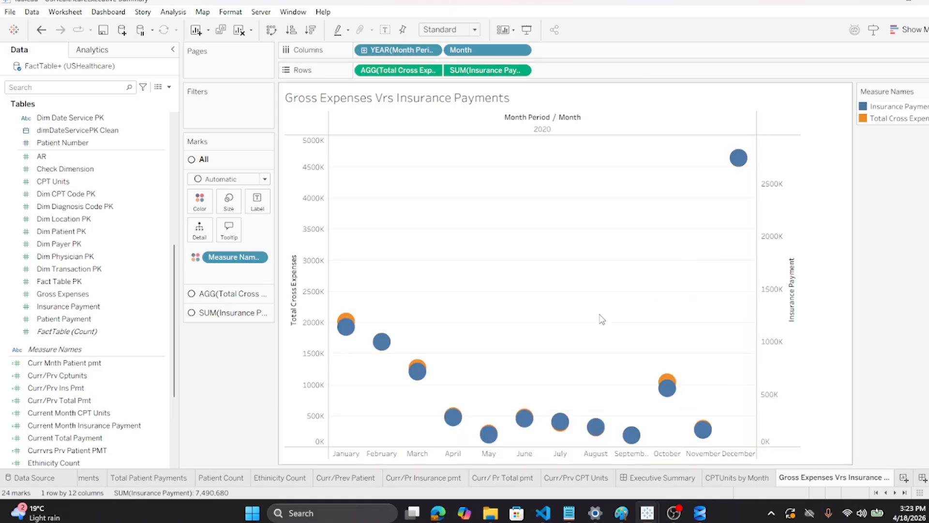
click(264, 179)
click(225, 219)
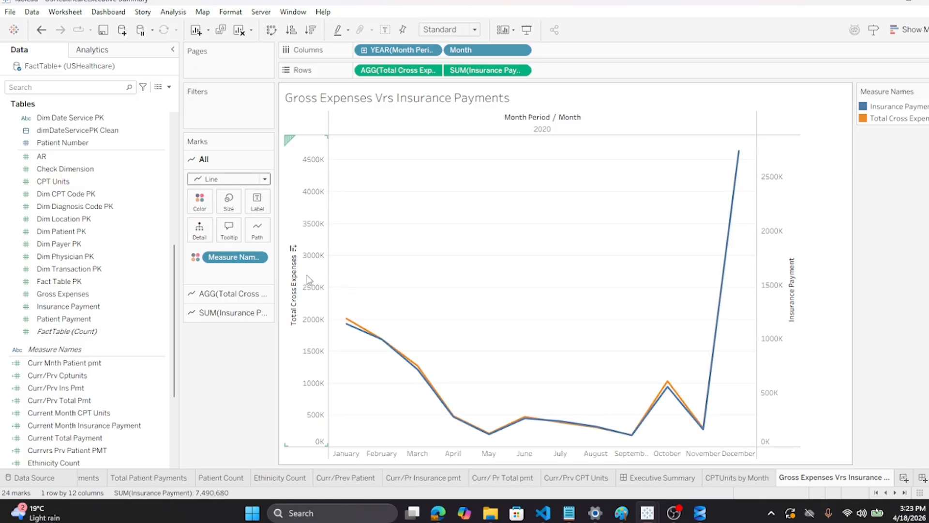
Try hiding the Total Cross Expenses axis header and undo the change
right_click(296, 231)
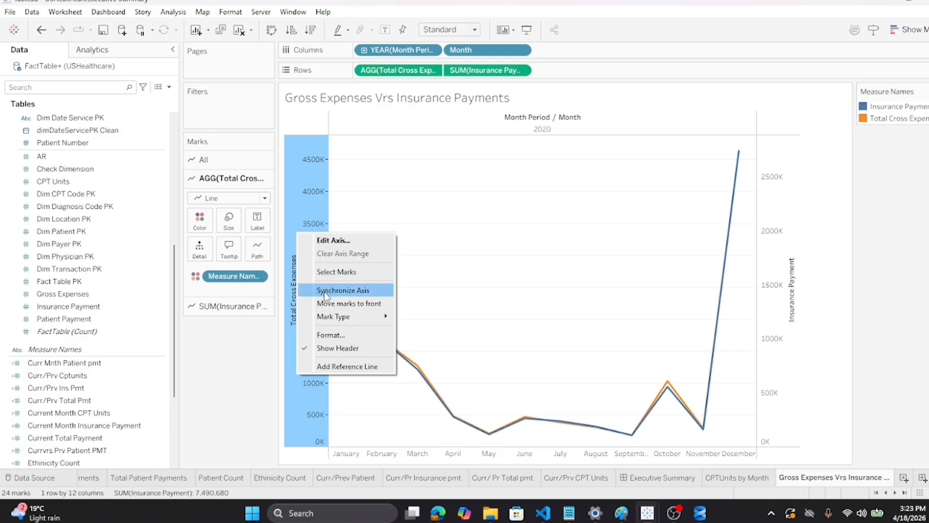
click(324, 348)
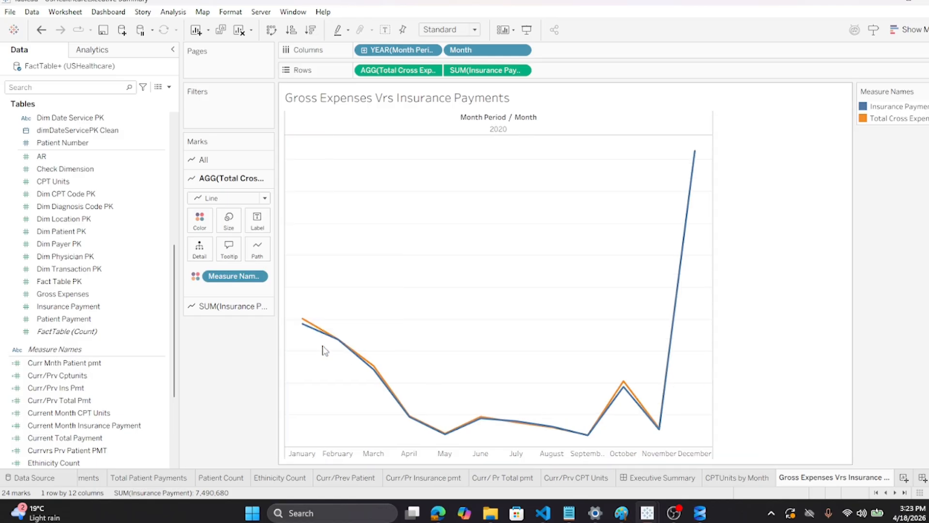
right_click(315, 247)
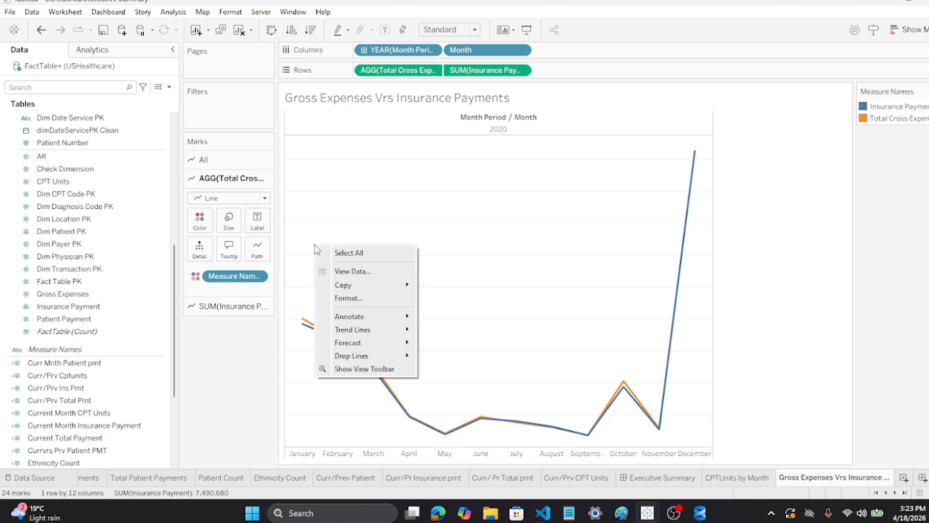
right_click(697, 291)
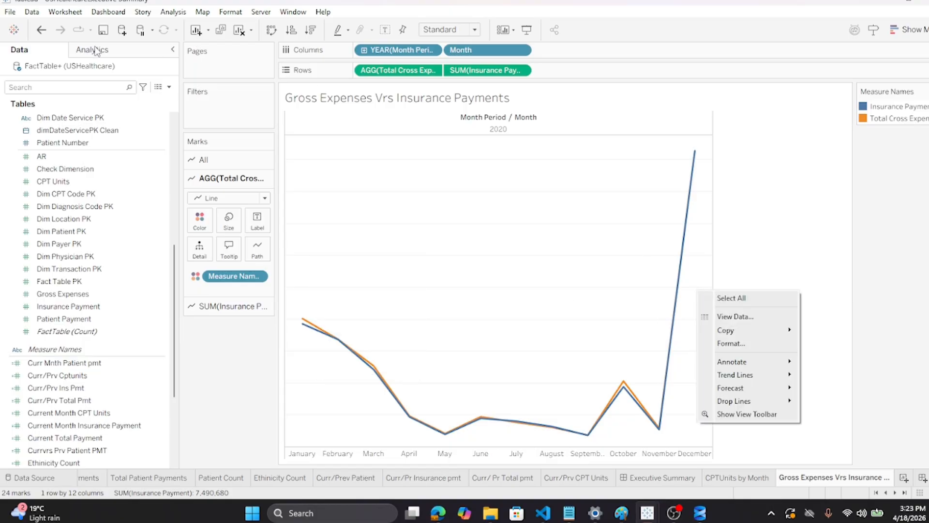
click(42, 30)
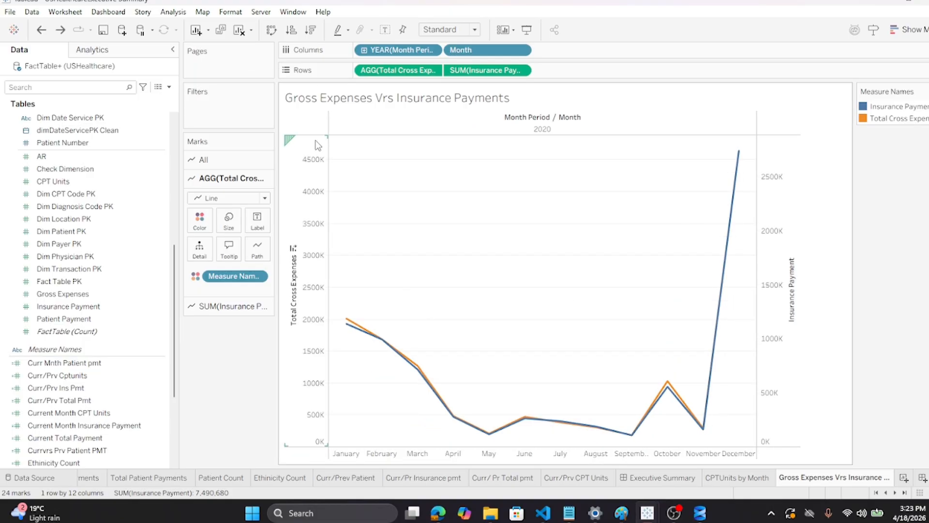
Synchronize the Total Cross Expenses and Insurance Payment axes and hide the axis headers
right_click(299, 213)
click(332, 269)
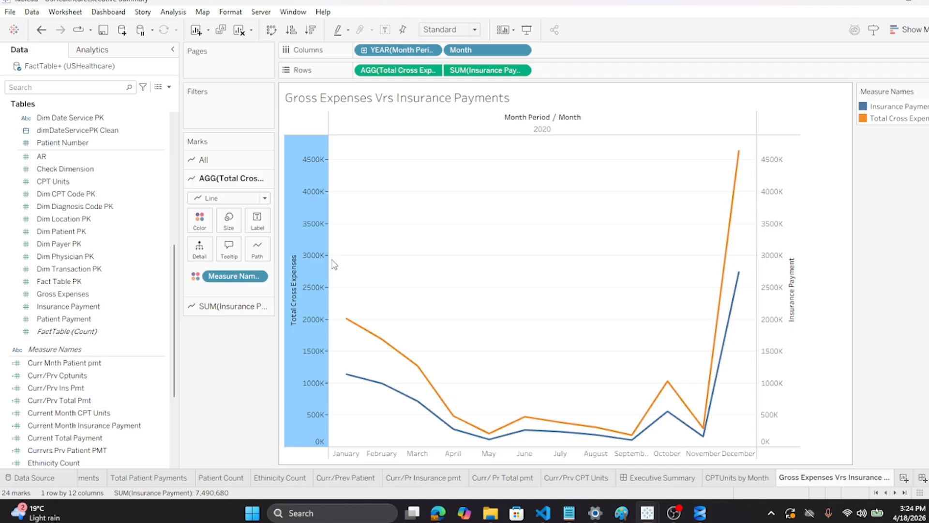
right_click(297, 215)
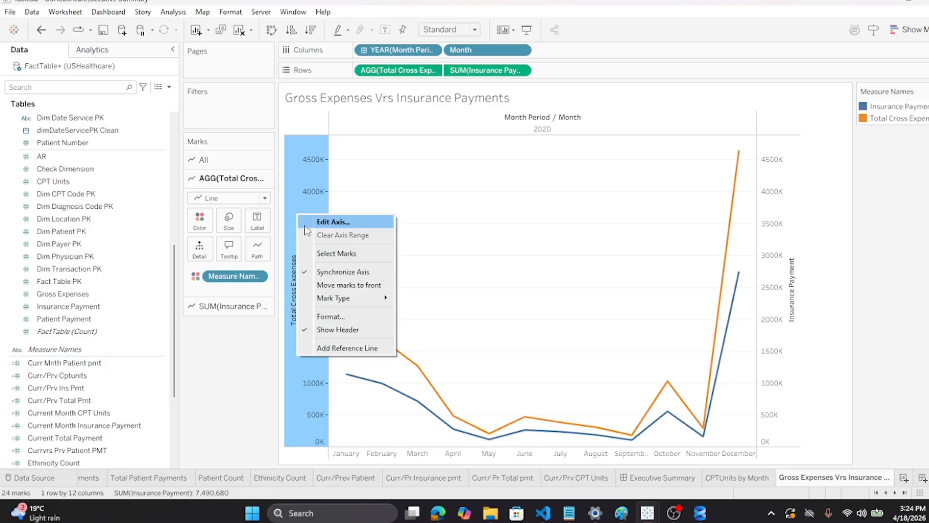
click(317, 328)
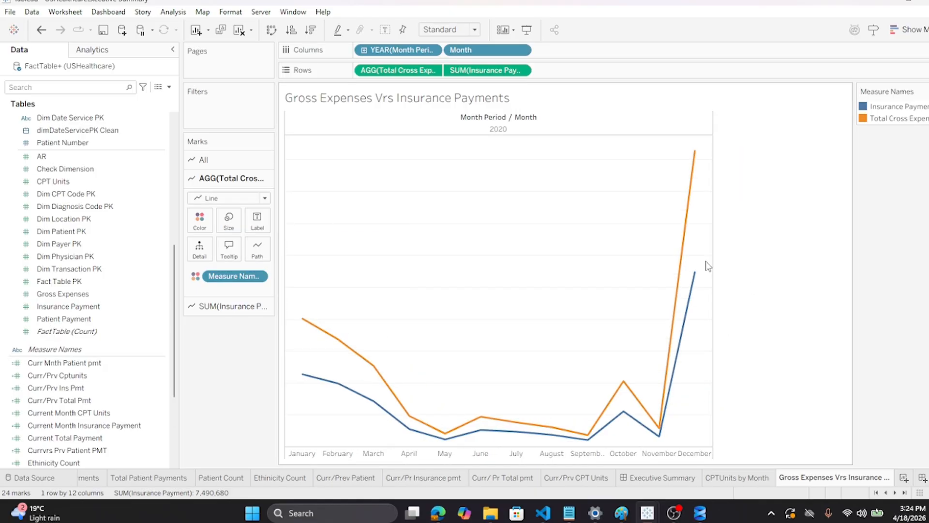
right_click(740, 249)
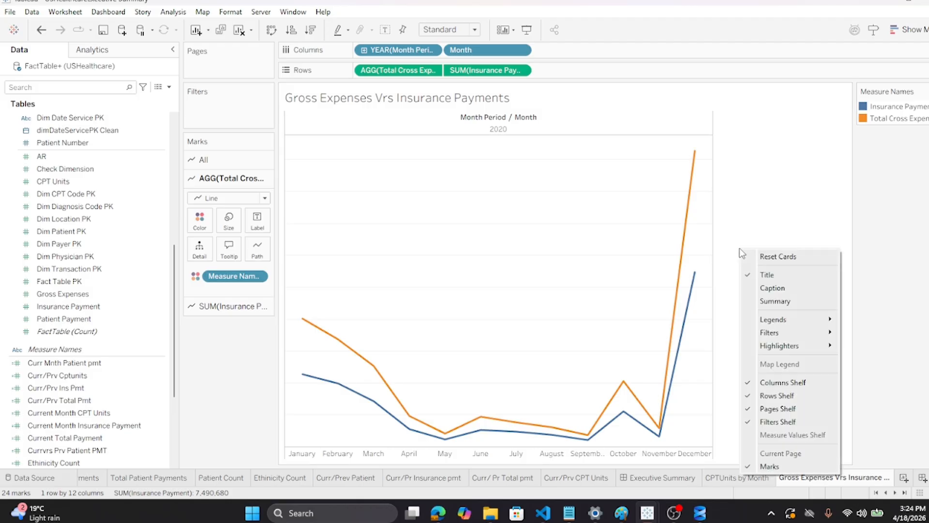
click(758, 216)
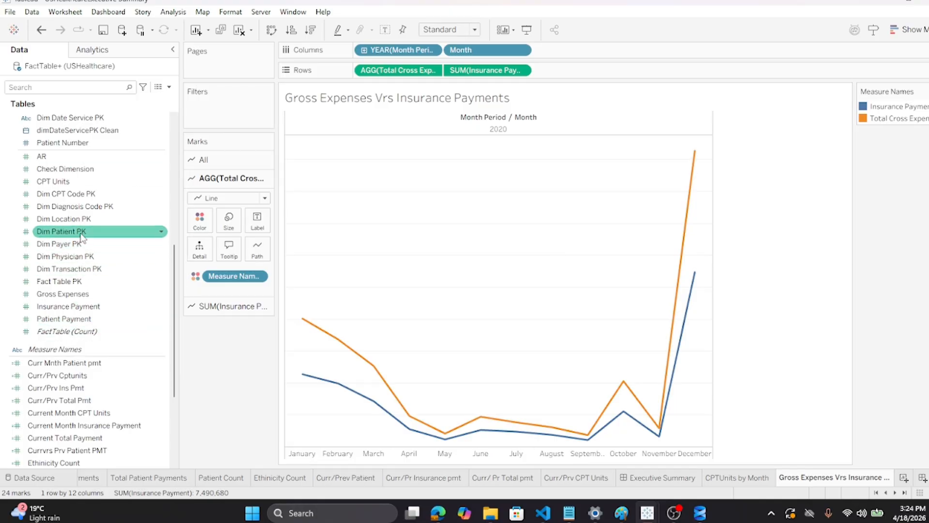
Filter the sheet on the DimDate Year field with a value range from 2020 to 2020
scroll(66, 231, up, 3)
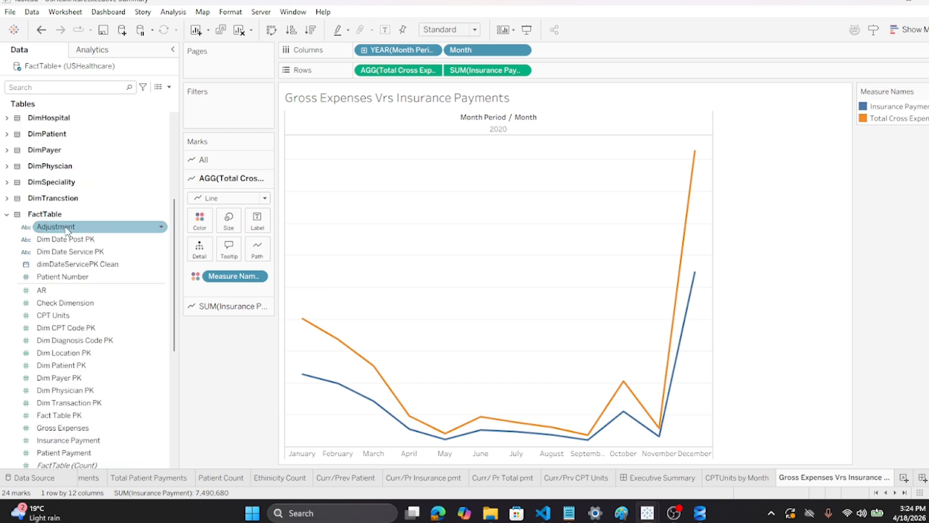
scroll(66, 231, up, 2)
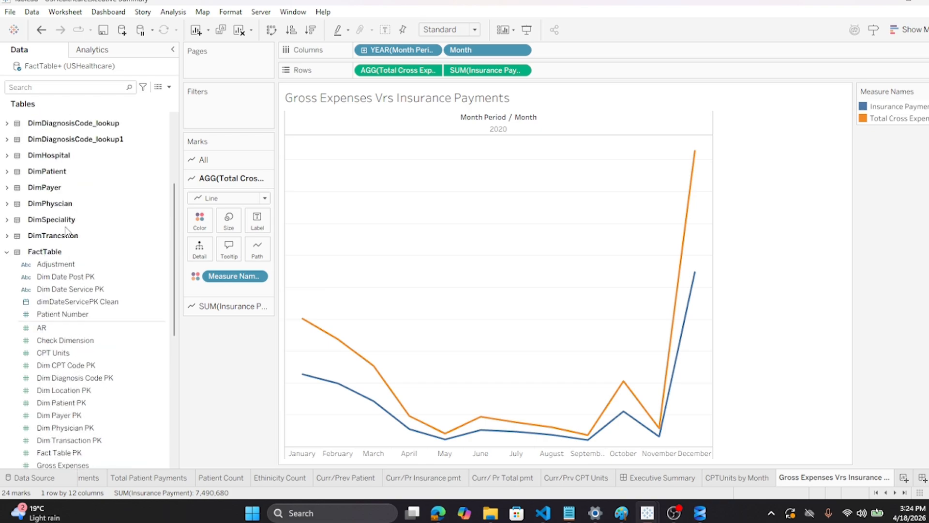
click(4, 252)
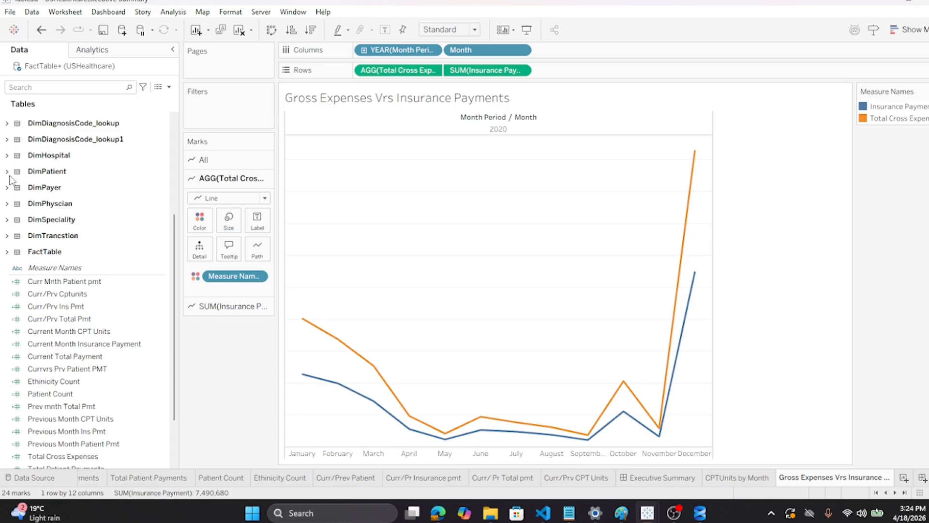
scroll(17, 190, up, 2)
scroll(18, 190, up, 1)
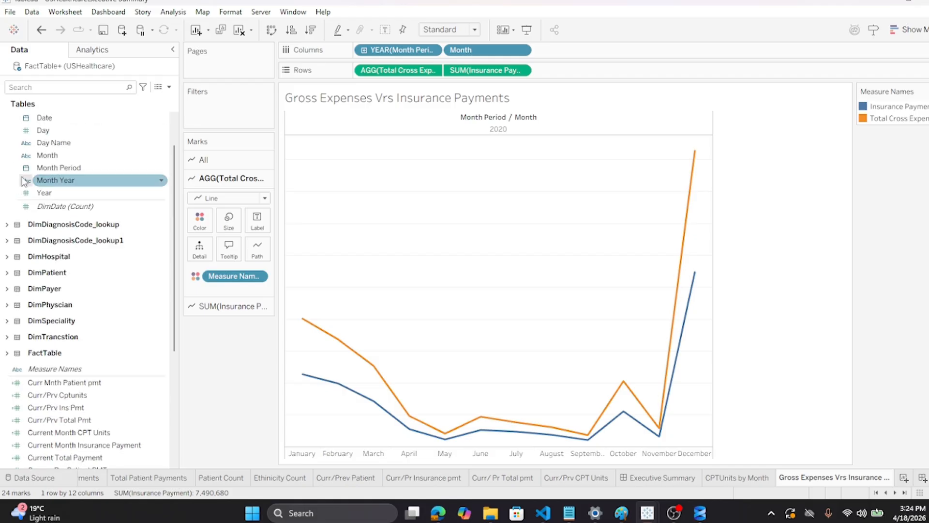
drag(44, 193, 190, 109)
double_click(368, 243)
text(2020)
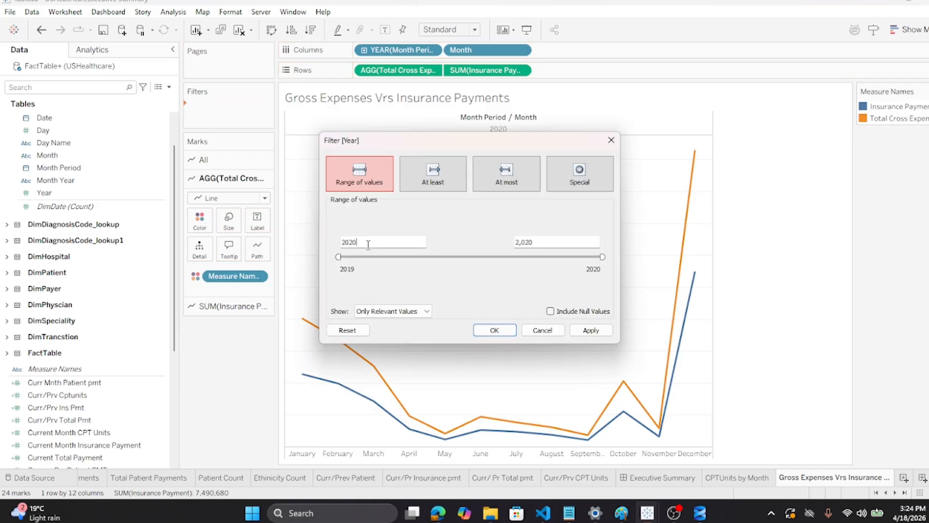
key(Tab)
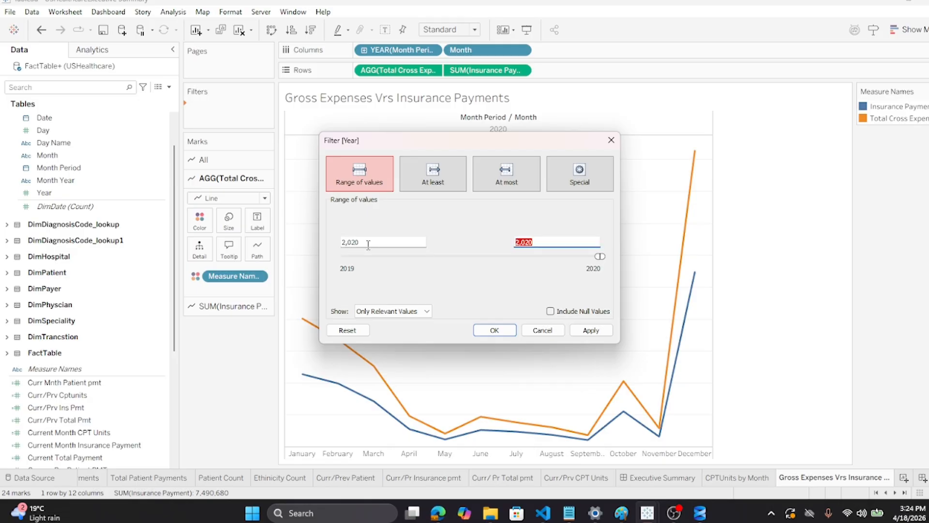
click(491, 332)
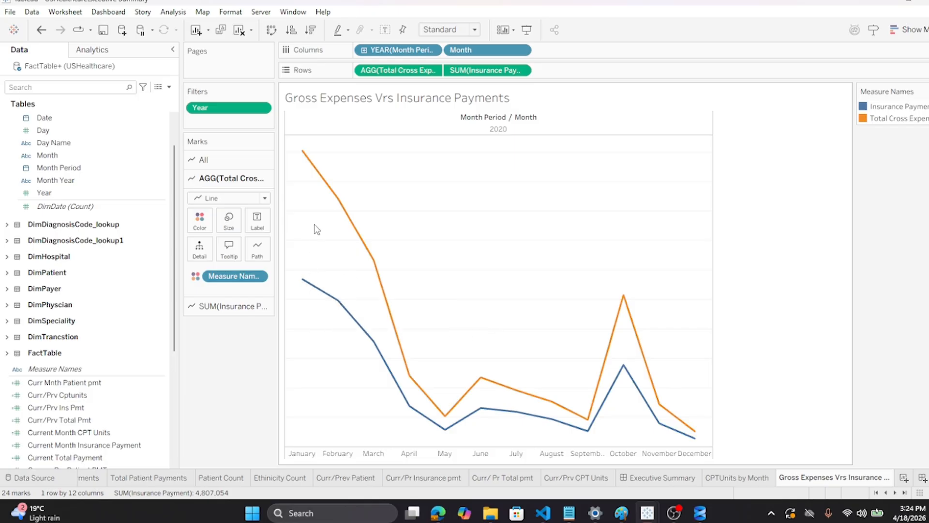
mouse_move(304, 158)
mouse_move(696, 439)
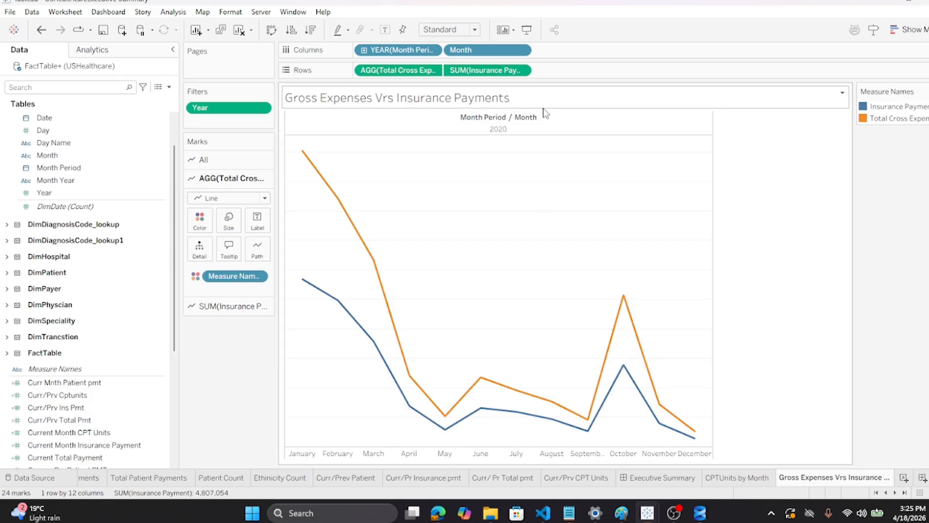
Place the Gross Expenses Vrs Insurance Payments sheet floating on the Executive Summary dashboard, shortened to fit between the second blue and green lines
click(658, 478)
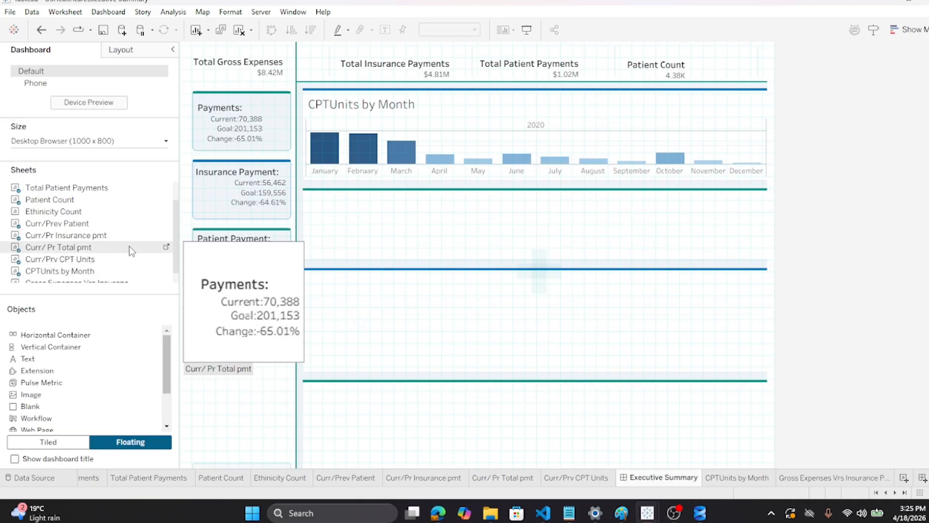
scroll(126, 248, down, 1)
drag(105, 279, 304, 274)
drag(392, 414, 393, 370)
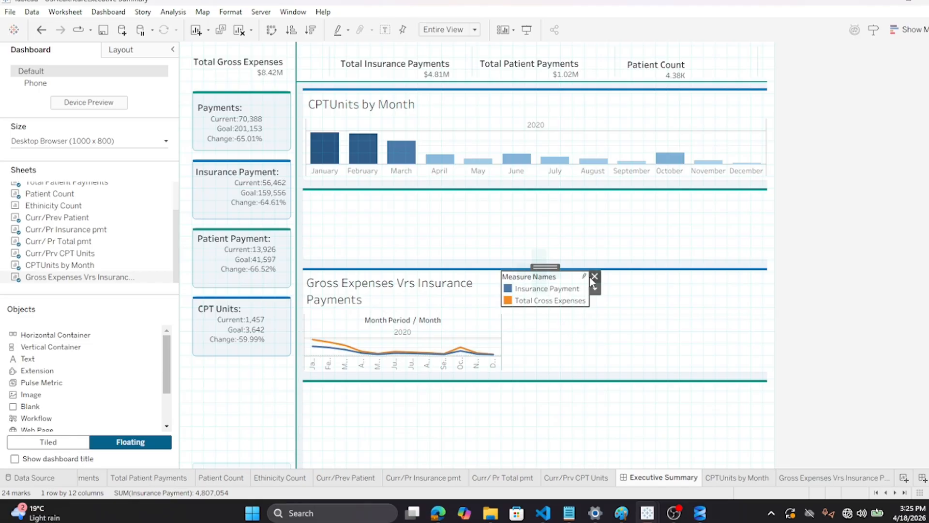
Remove the floating Measure Names legend and widen the Gross Expenses Vrs Insurance Payments view to the full length of the divider lines
click(594, 277)
click(505, 323)
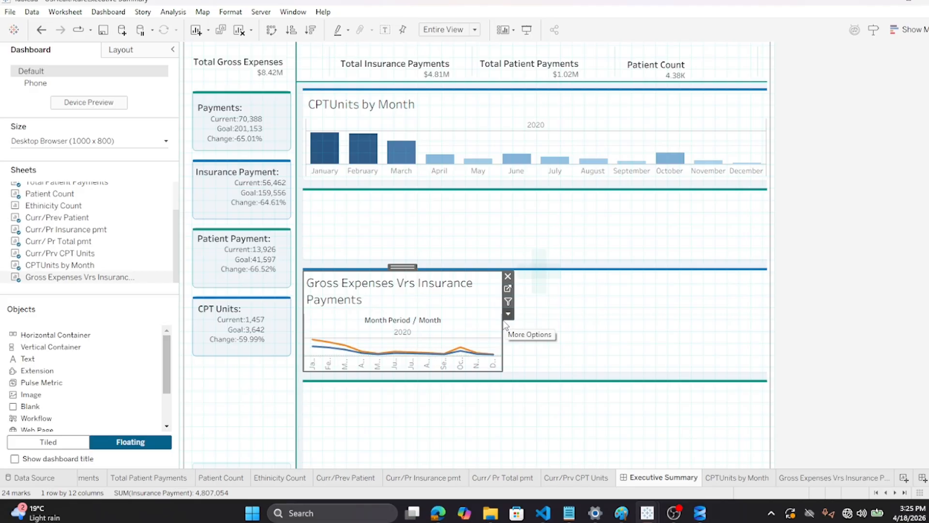
drag(503, 325, 768, 326)
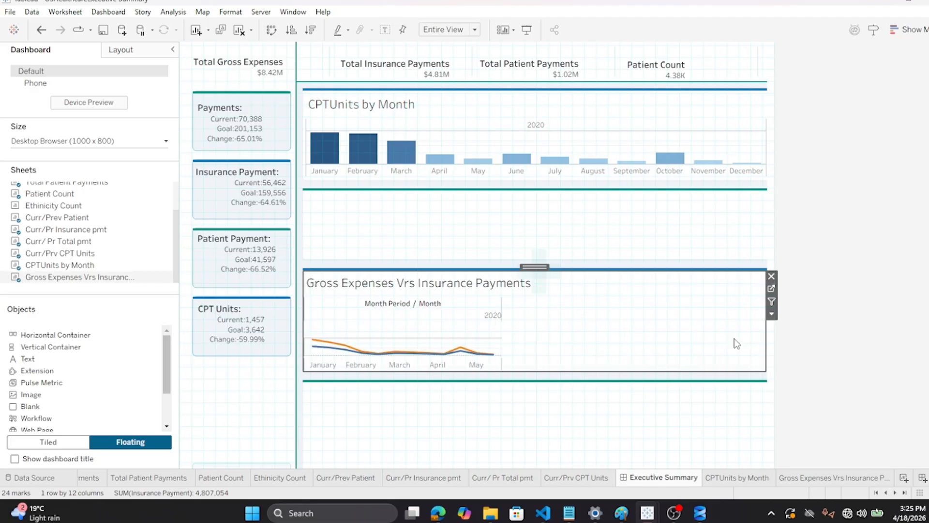
click(840, 259)
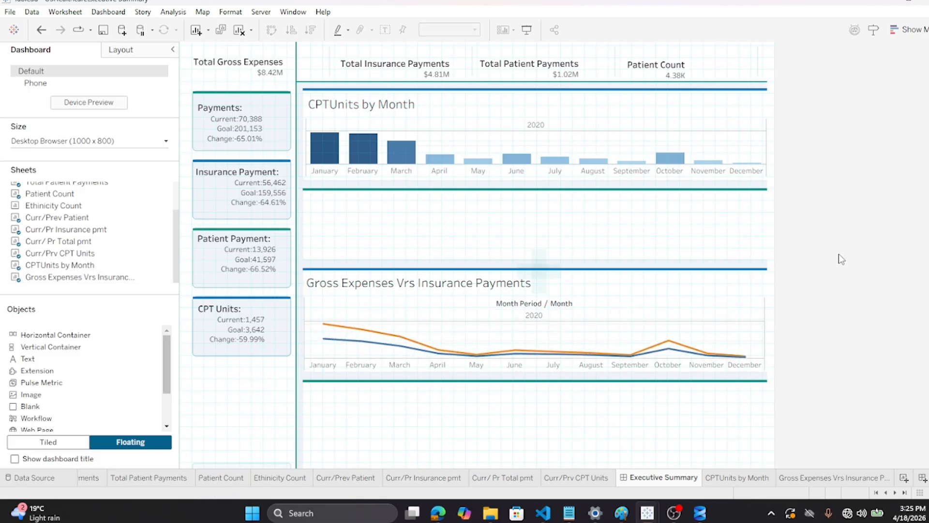
Hide the column field labels in the Gross Expenses Vrs Insurance Payments view on the dashboard
right_click(515, 305)
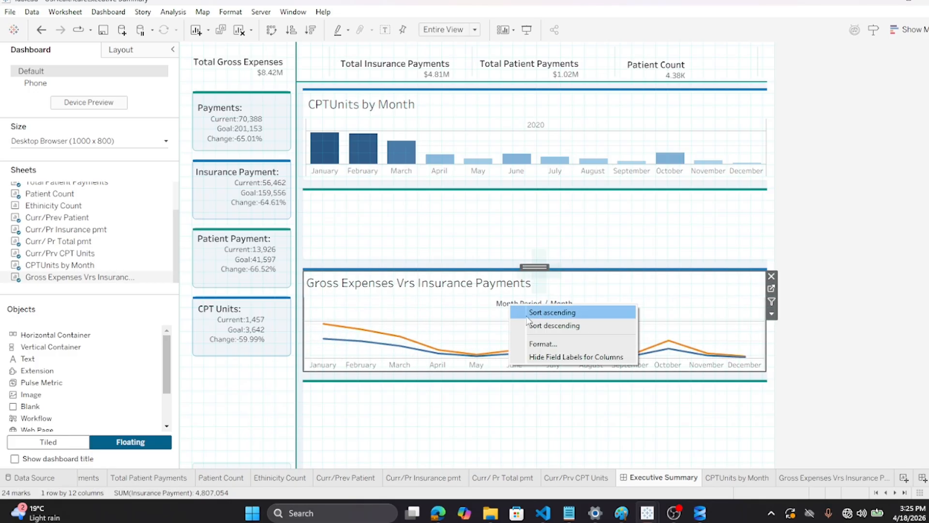
click(537, 357)
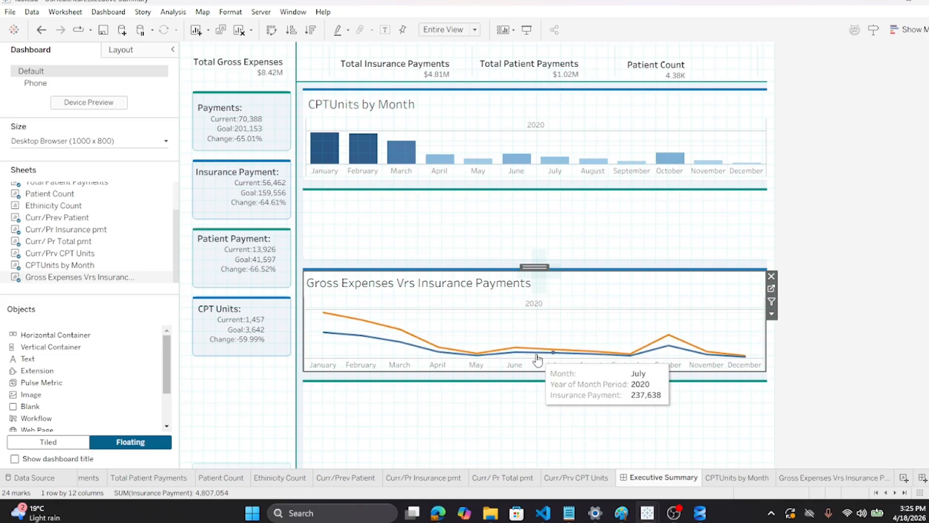
click(859, 244)
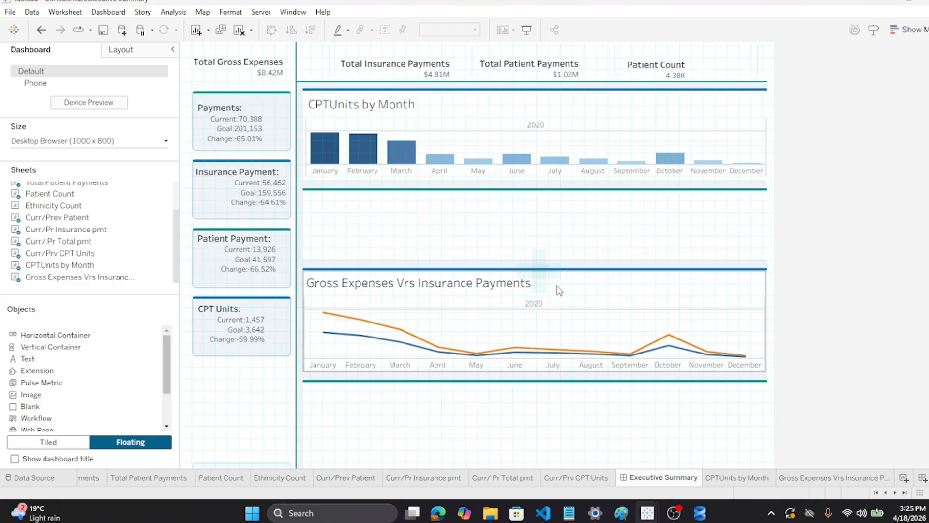
right_click(540, 304)
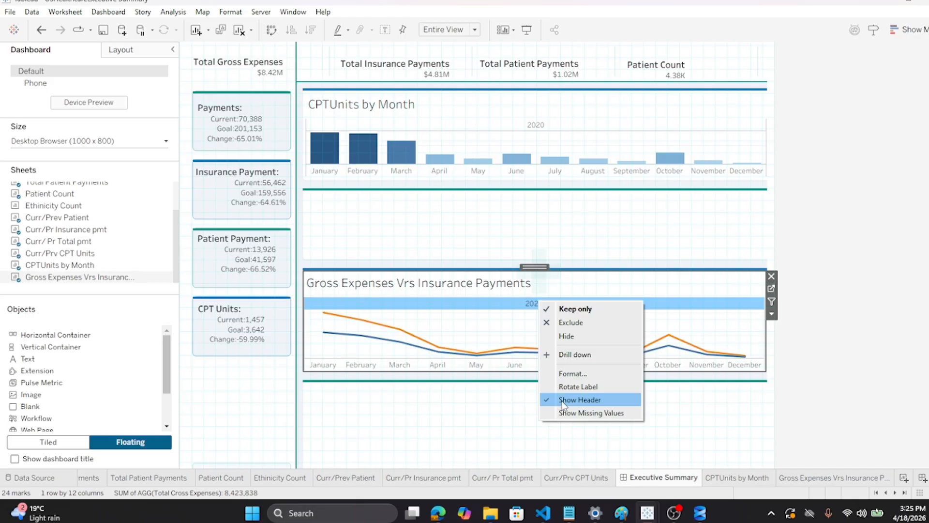
click(566, 336)
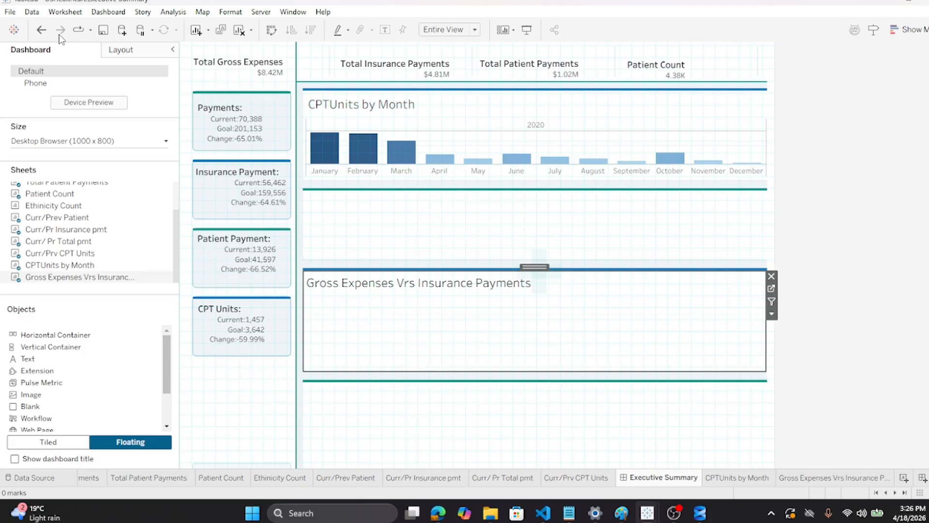
click(41, 30)
Hide the 2020 year header above the Gross Expenses Vrs Insurance Payments line chart
right_click(535, 310)
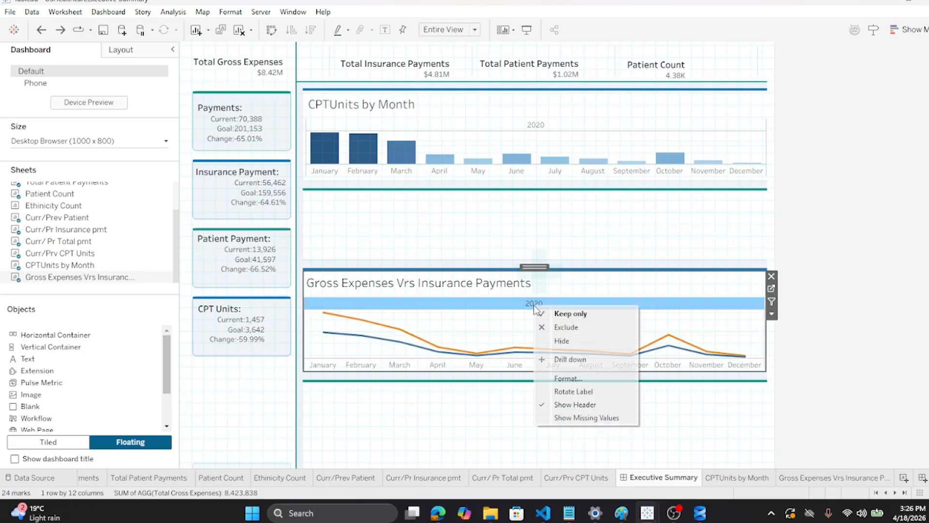
click(574, 409)
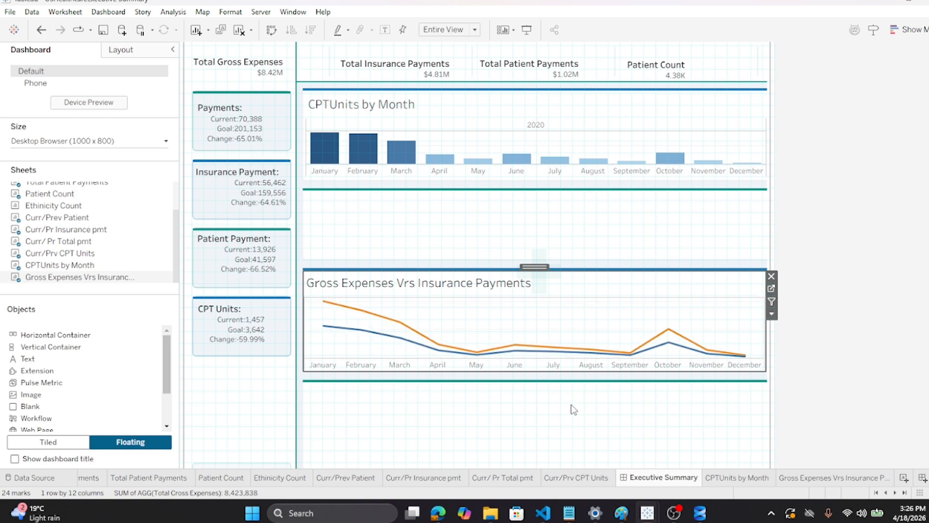
click(789, 212)
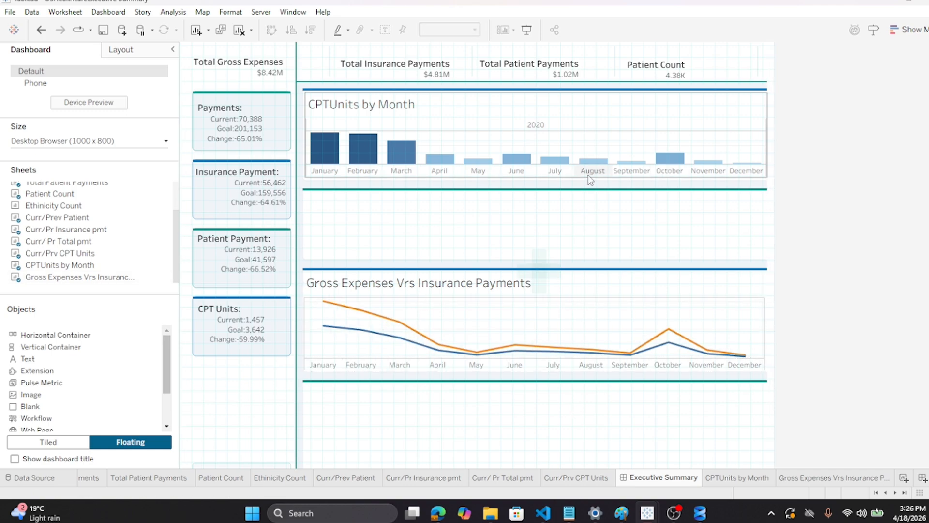
Hide the 2020 year header above the CPTUnits by Month bars and save the workbook
right_click(534, 125)
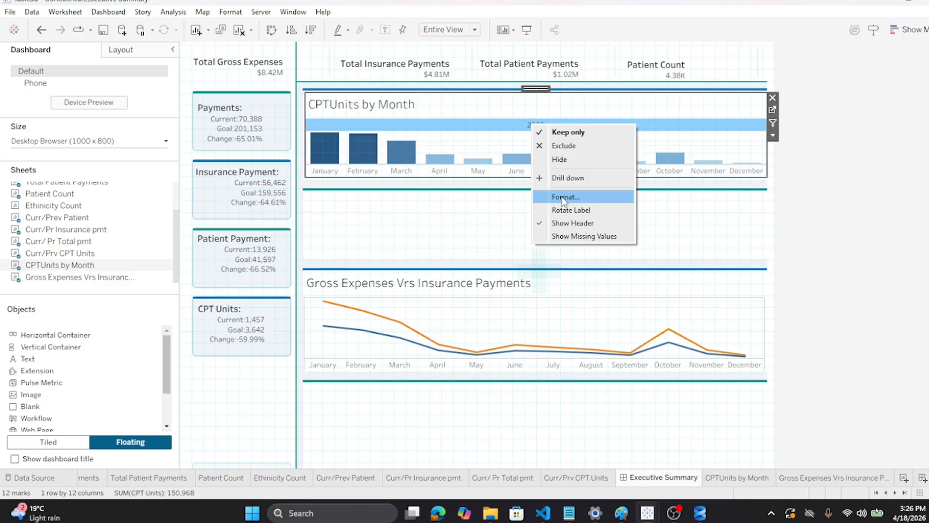
click(573, 223)
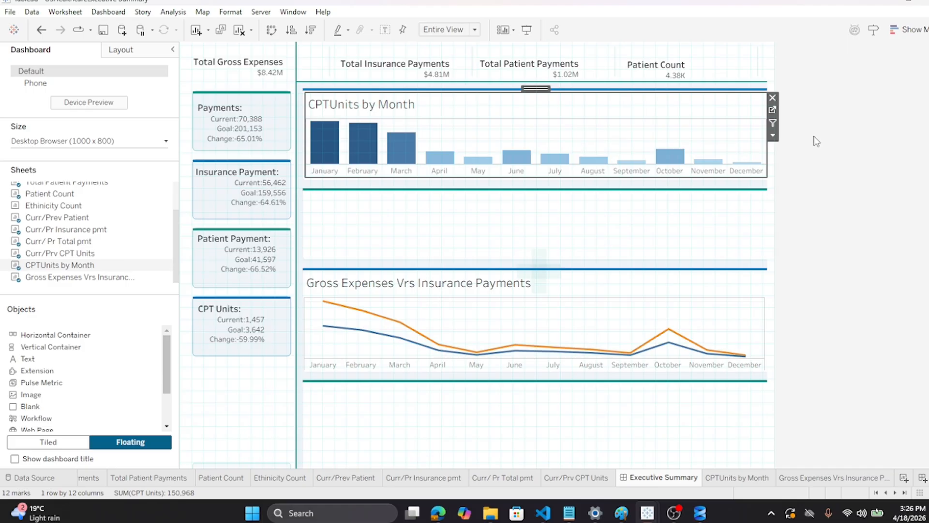
scroll(826, 121, up, 1)
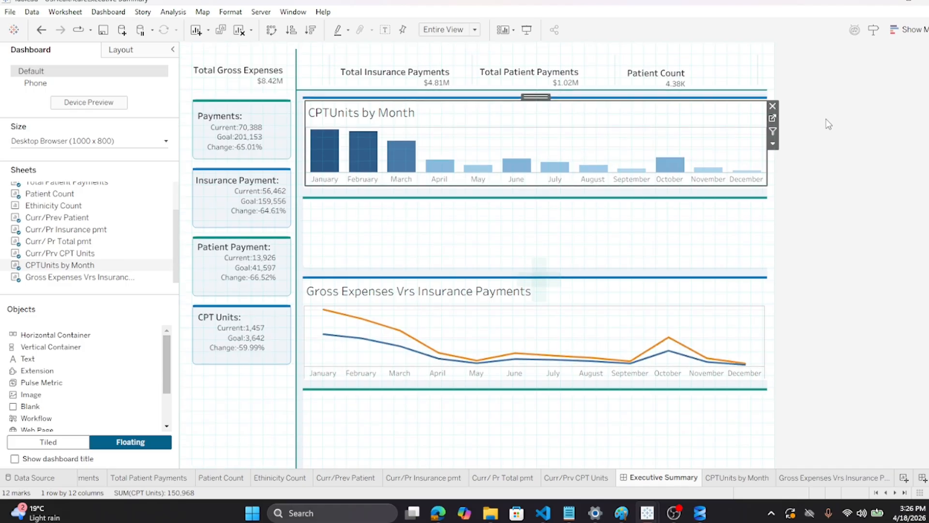
click(10, 11)
click(22, 71)
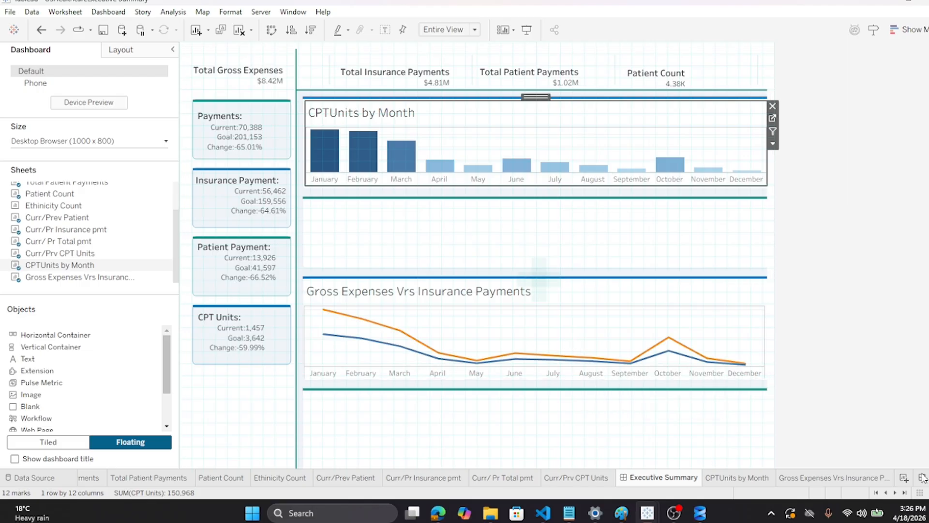
Add three new worksheets and rename the first of them to CPT Units by Provider
click(903, 479)
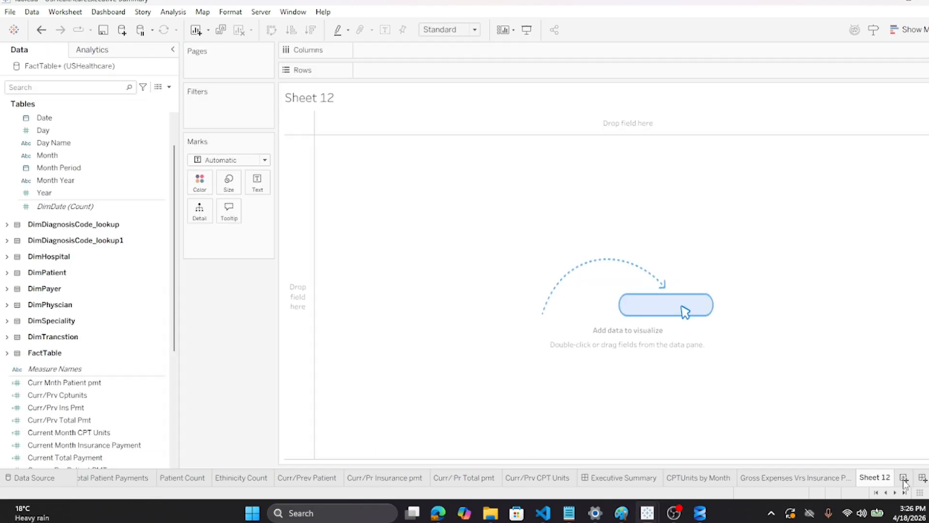
double_click(903, 479)
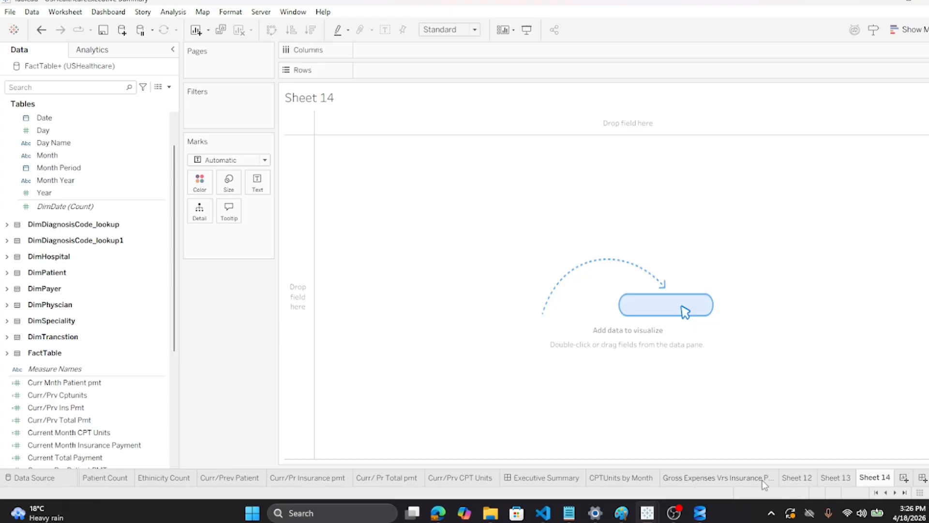
double_click(797, 479)
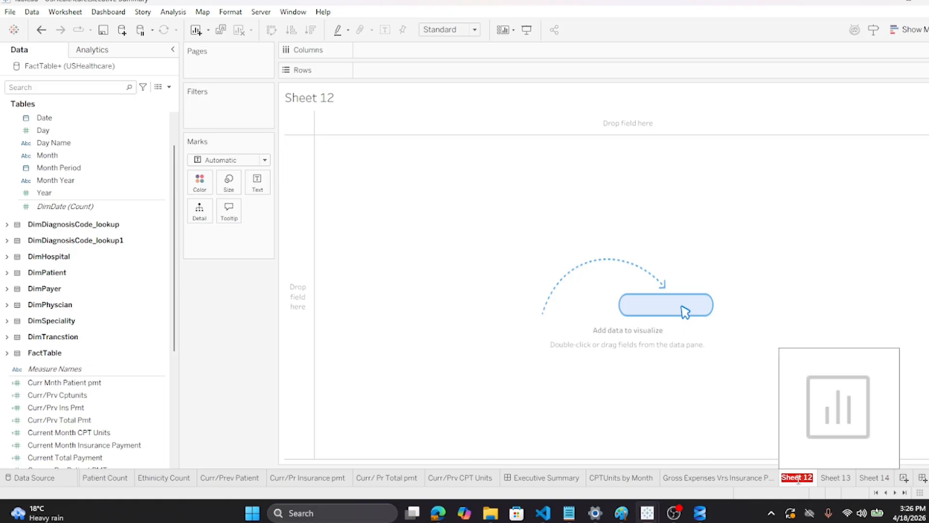
text(CPT Units by)
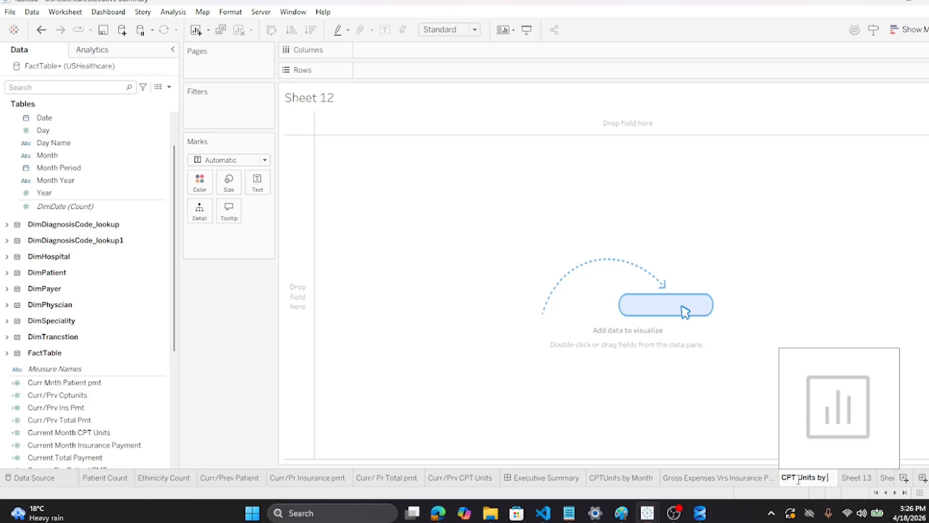
text( Provider)
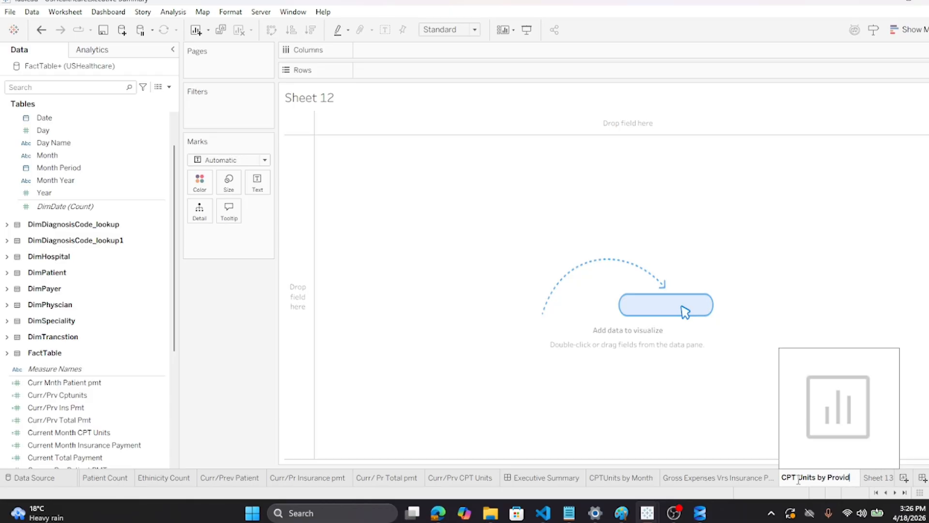
click(600, 259)
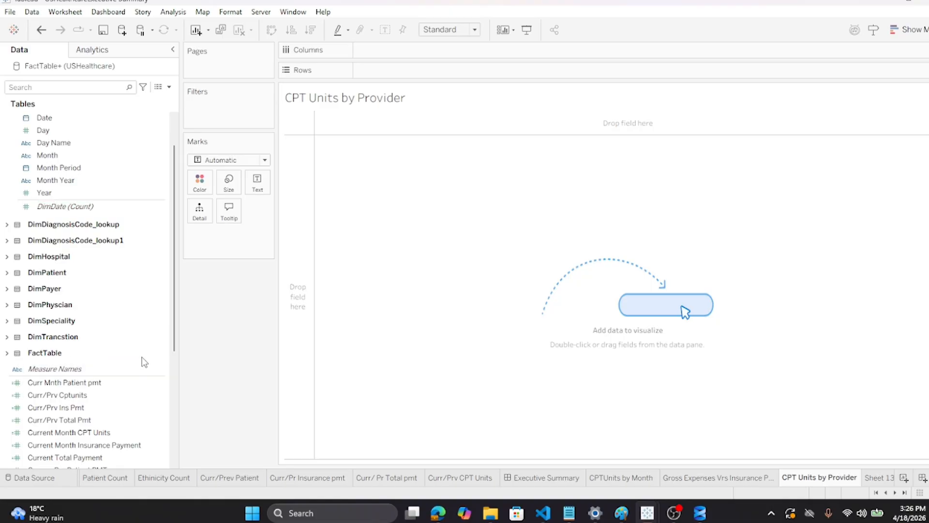
Place the CPT Units measure from FactTable on the Rows shelf of the CPT Units by Provider sheet
scroll(133, 366, down, 3)
click(7, 278)
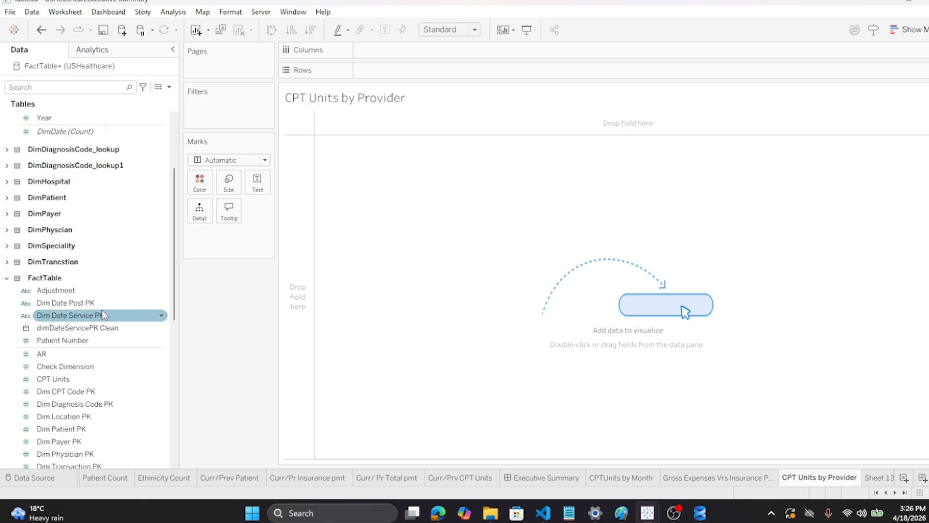
scroll(102, 310, down, 4)
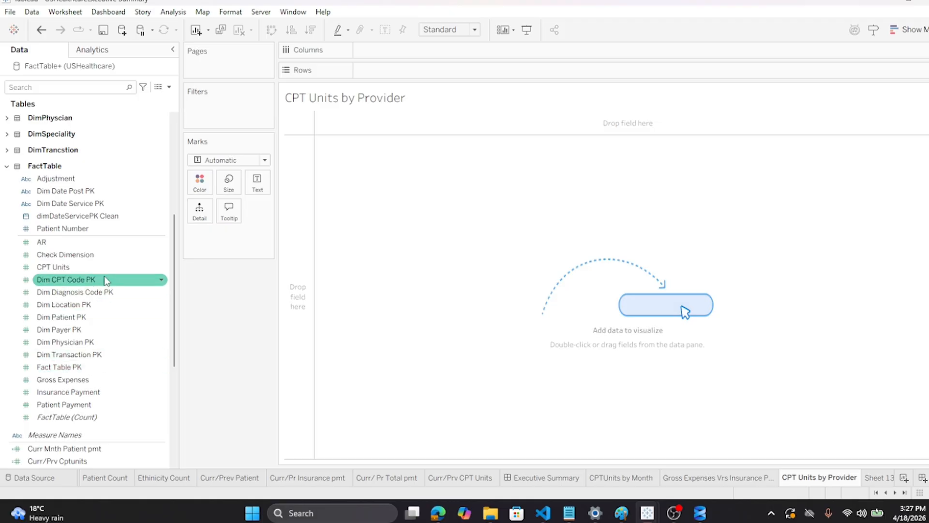
drag(102, 267, 420, 71)
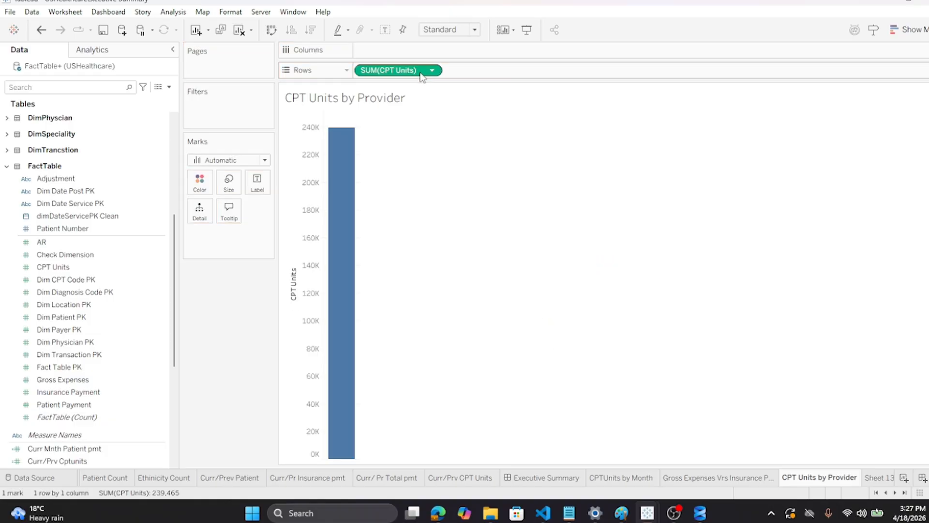
Break the CPT Units down by the DimDate fields Month Period and Month on the Columns shelf
click(6, 165)
scroll(97, 184, up, 5)
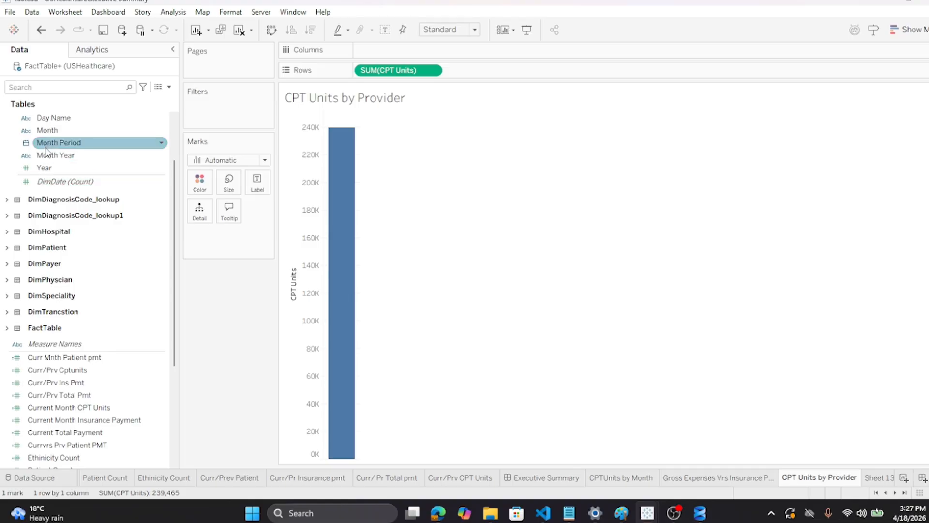
scroll(44, 154, up, 2)
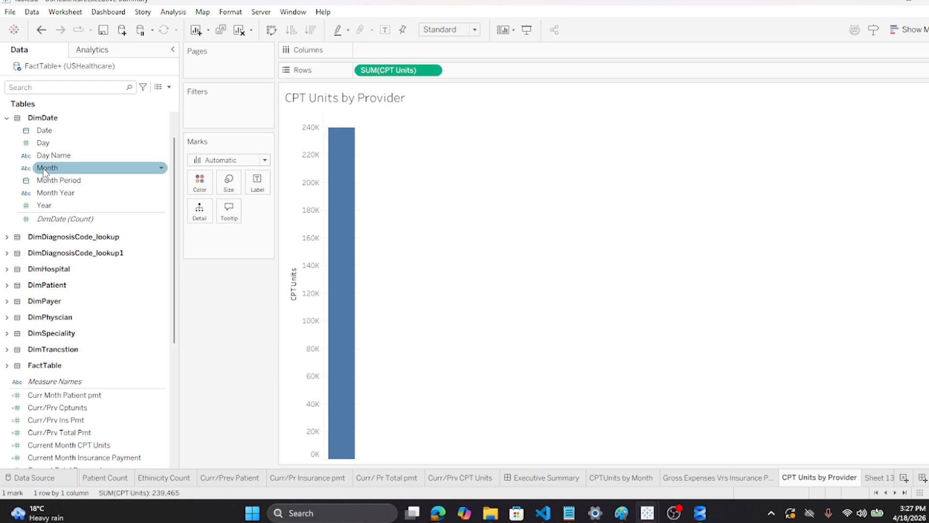
drag(46, 180, 371, 48)
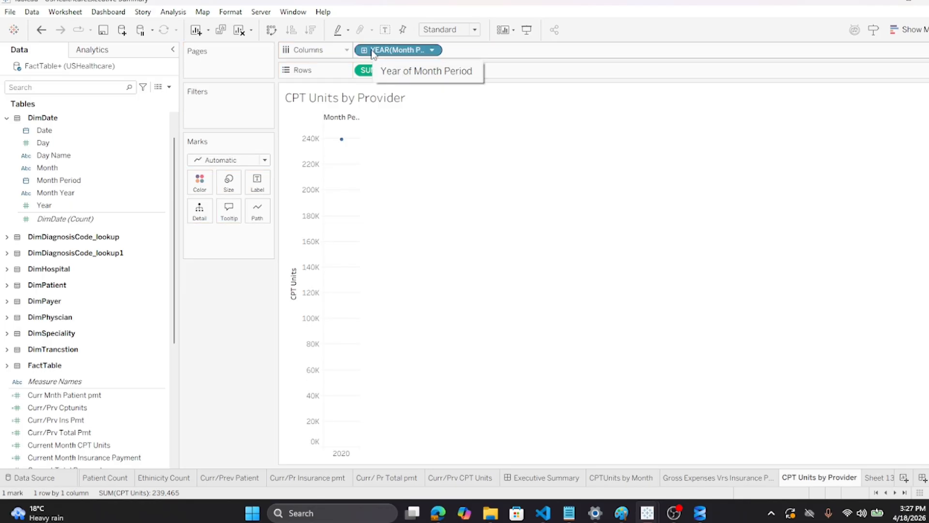
drag(47, 167, 478, 56)
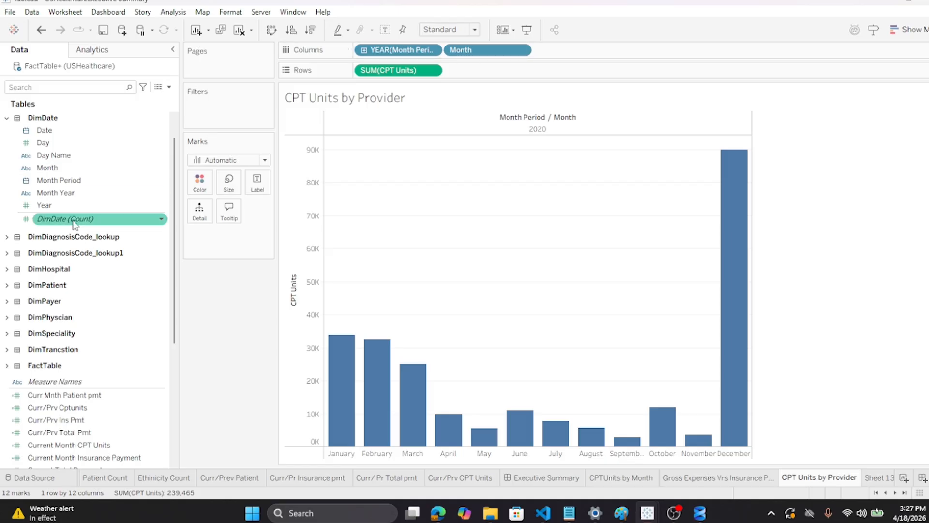
Filter the CPT Units by Provider sheet on the DimDate Year field with a value range from 2020 to 2020
drag(44, 205, 196, 105)
drag(348, 242, 367, 242)
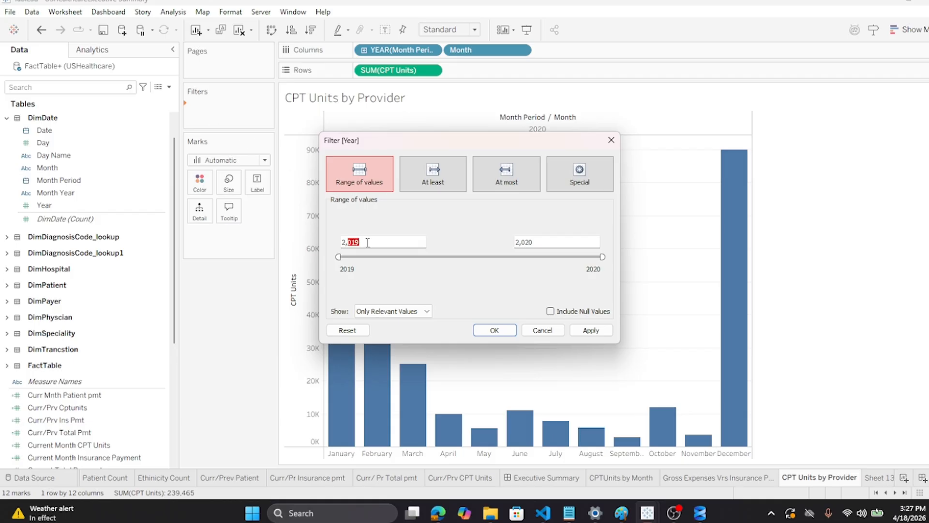
text(2020)
click(494, 330)
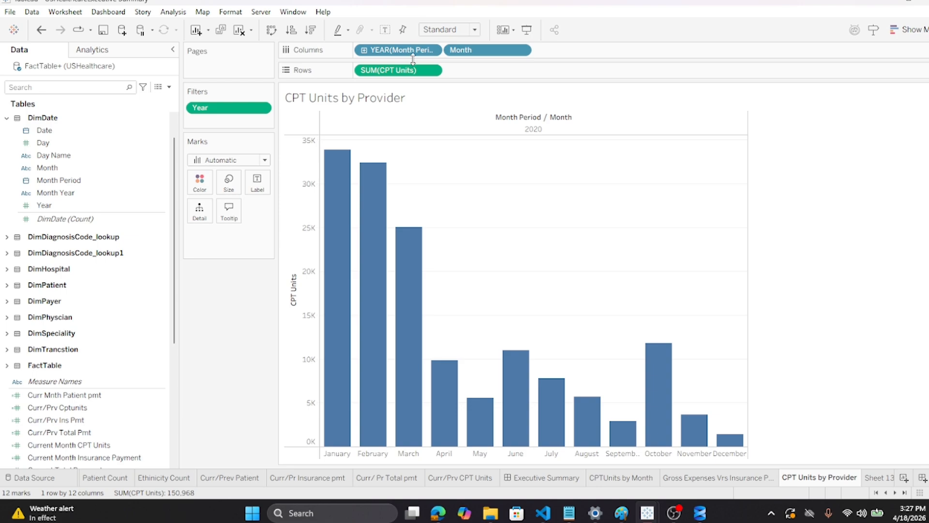
Remove both Month Period and Month from the Columns shelf
click(432, 50)
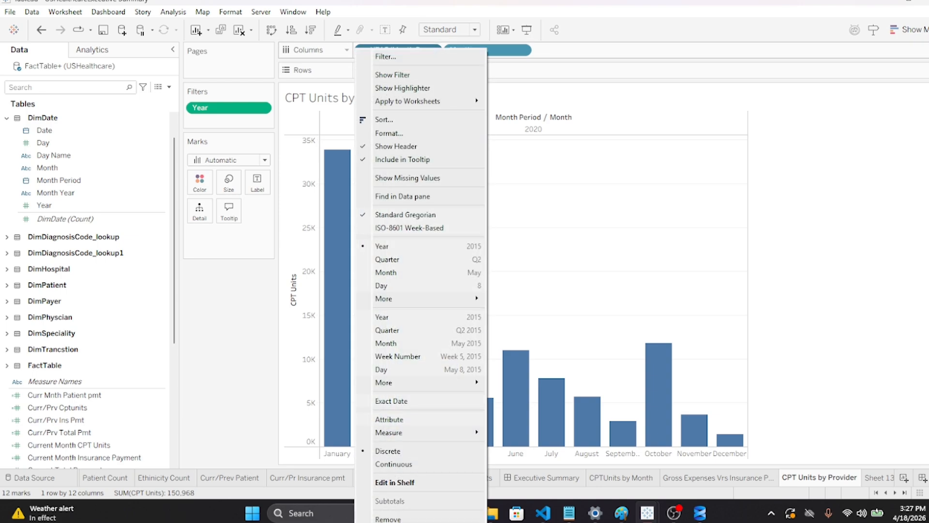
click(405, 520)
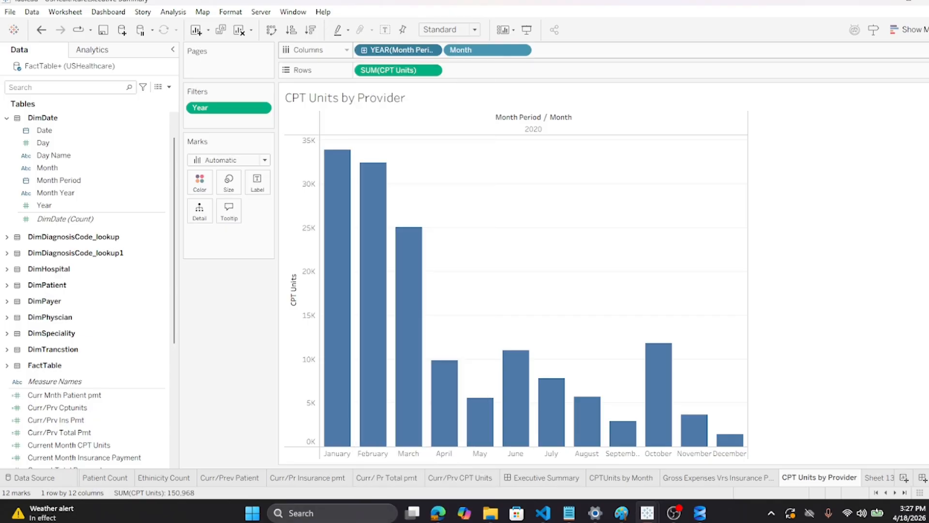
click(433, 50)
click(403, 517)
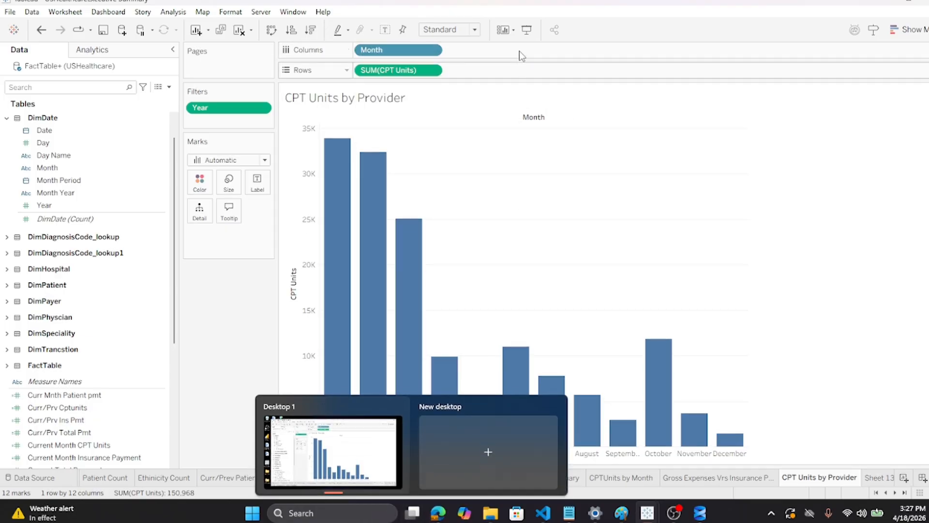
click(432, 50)
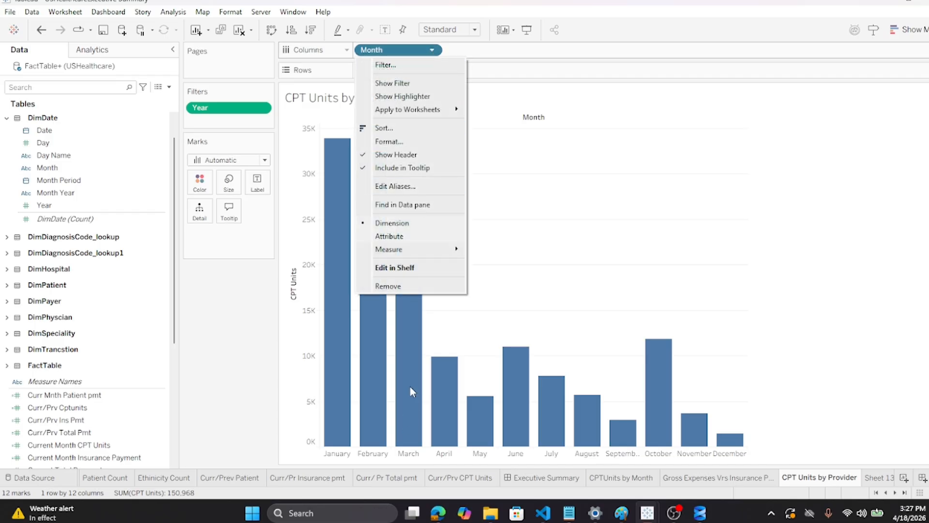
click(391, 286)
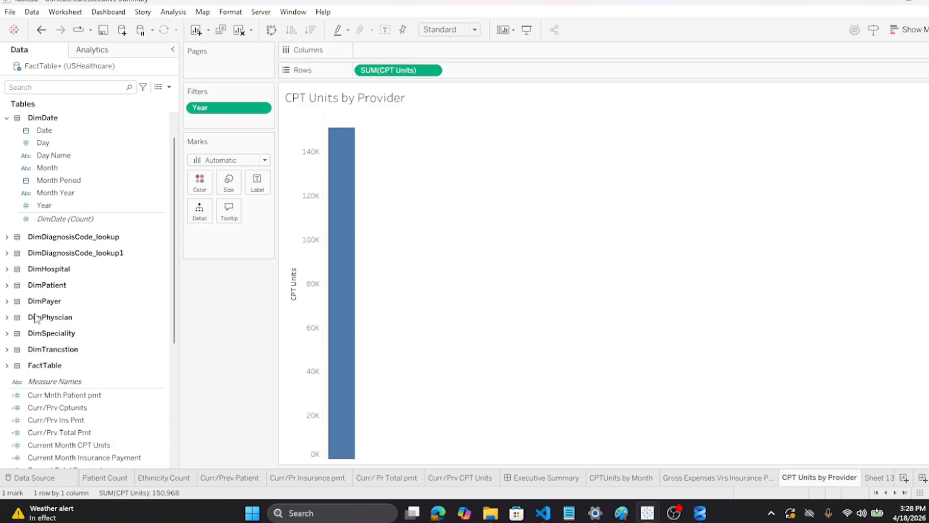
Break the CPT Units down by the DimPayer field Payer Name on the Columns shelf of the CPT Units by Provider sheet
click(7, 301)
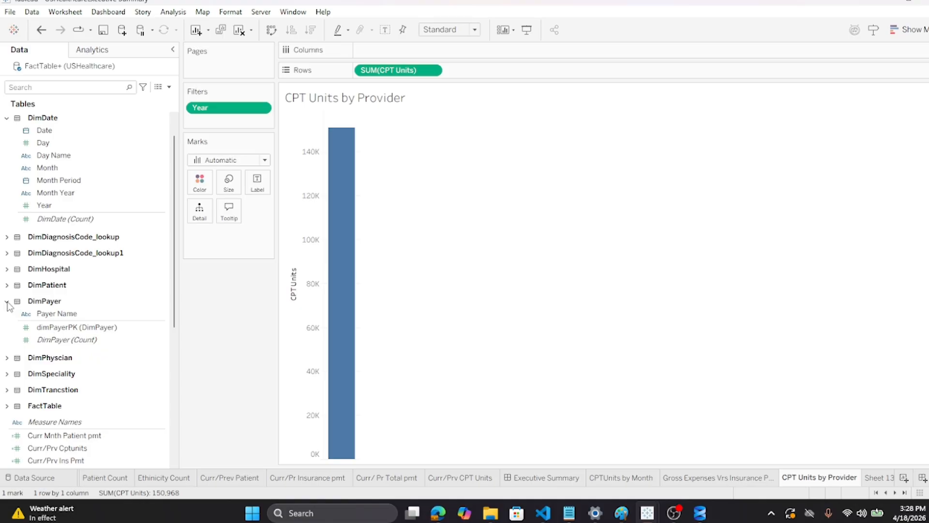
click(6, 301)
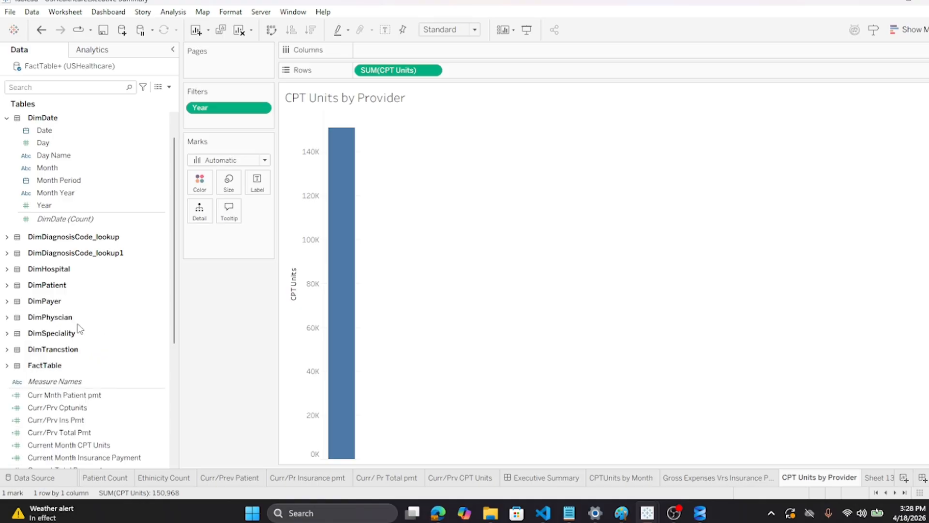
scroll(80, 329, up, 1)
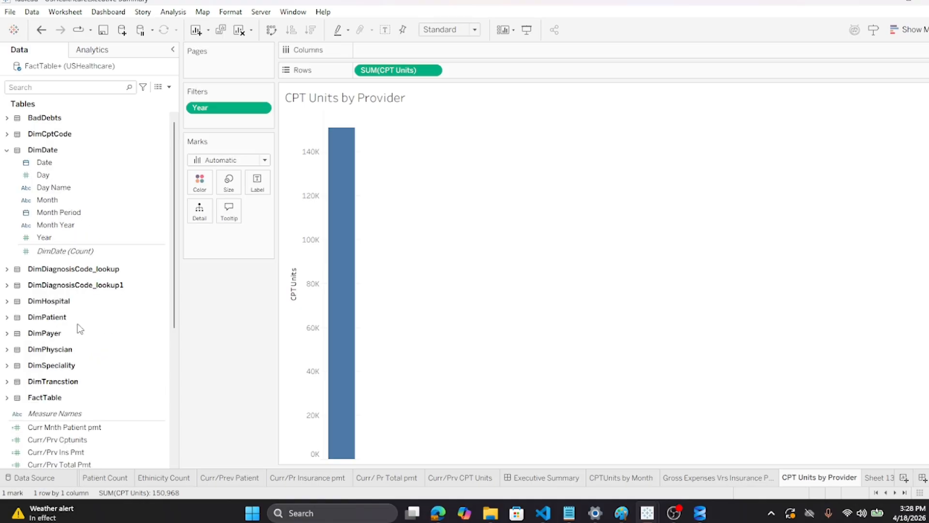
click(7, 151)
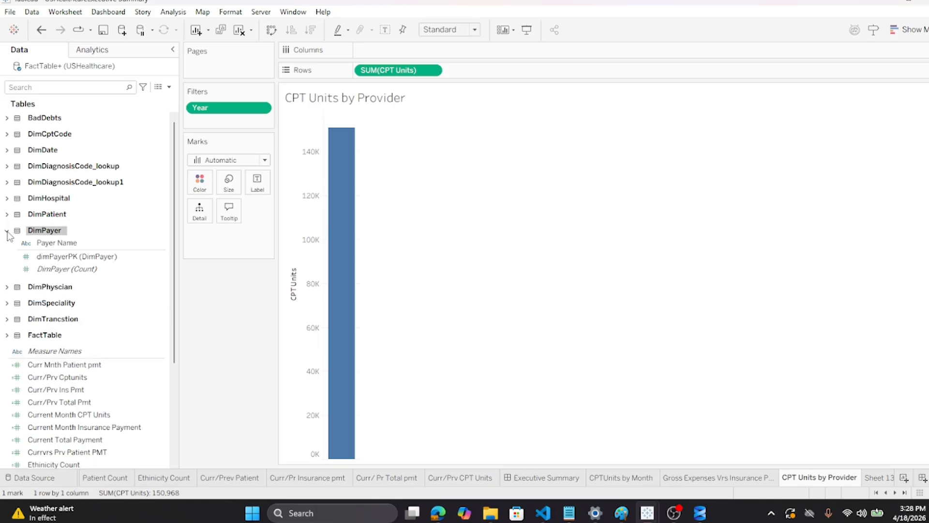
drag(58, 243, 368, 51)
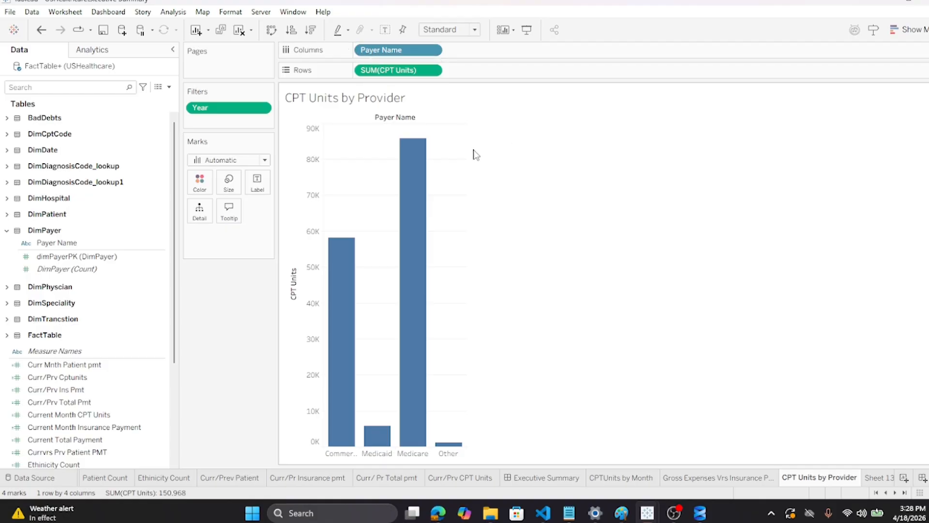
Sort Payer Name in descending order by the field CPT Units with Sum aggregation
click(432, 51)
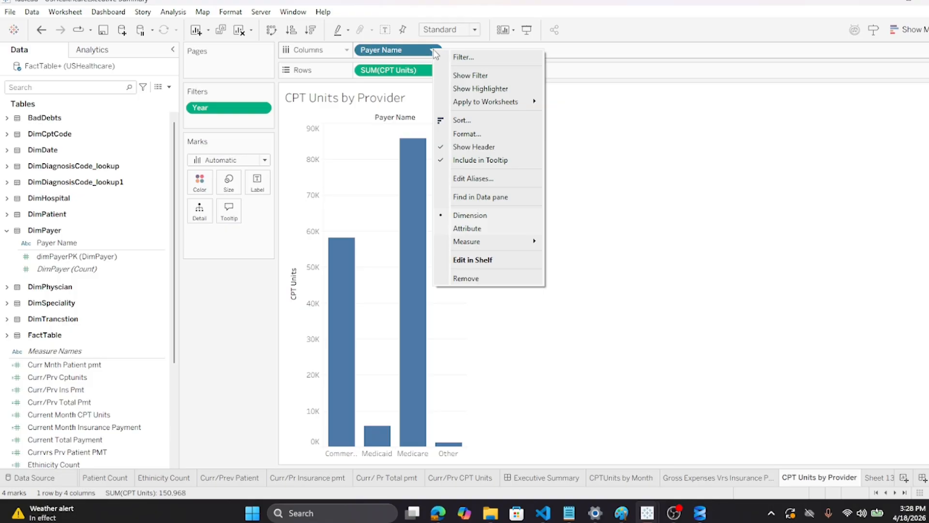
click(460, 120)
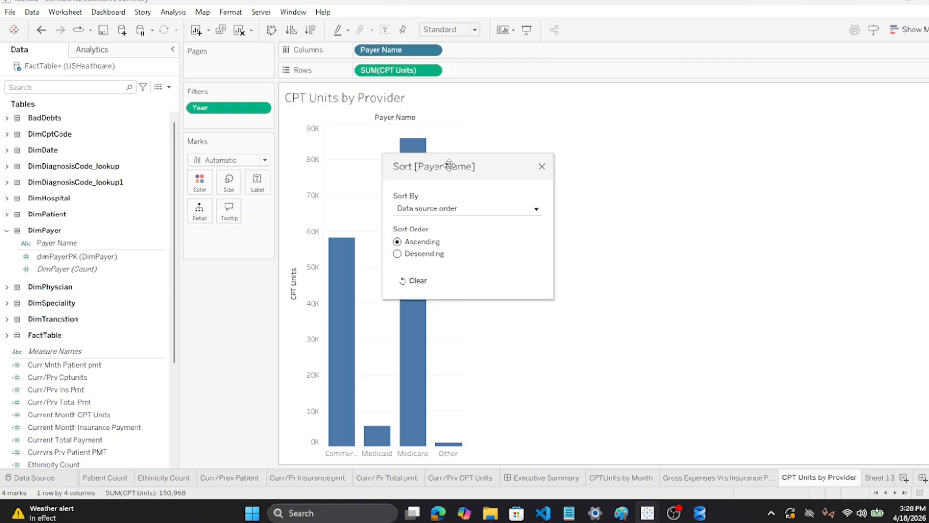
click(535, 209)
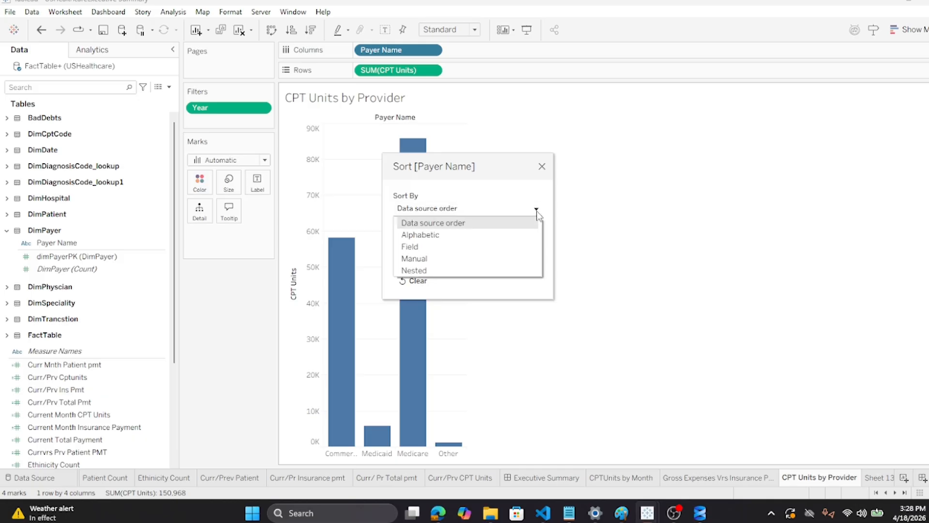
click(483, 247)
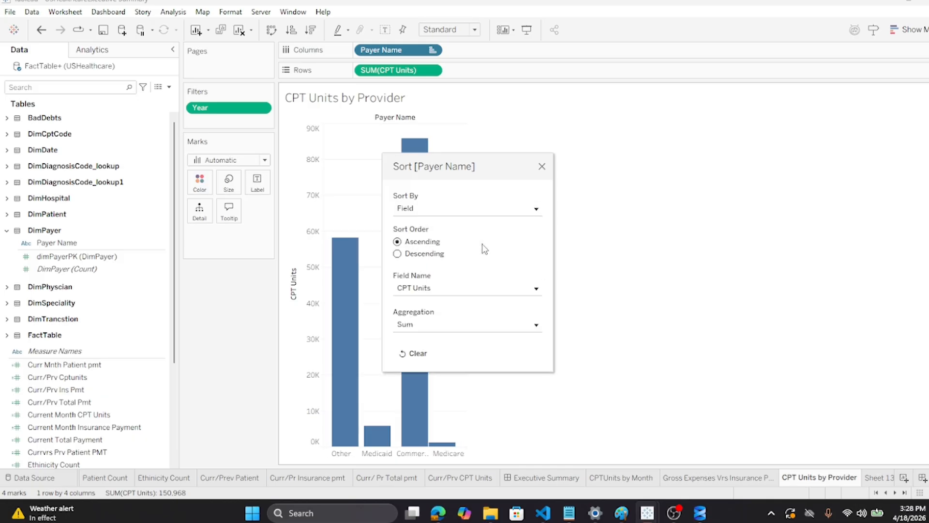
click(397, 253)
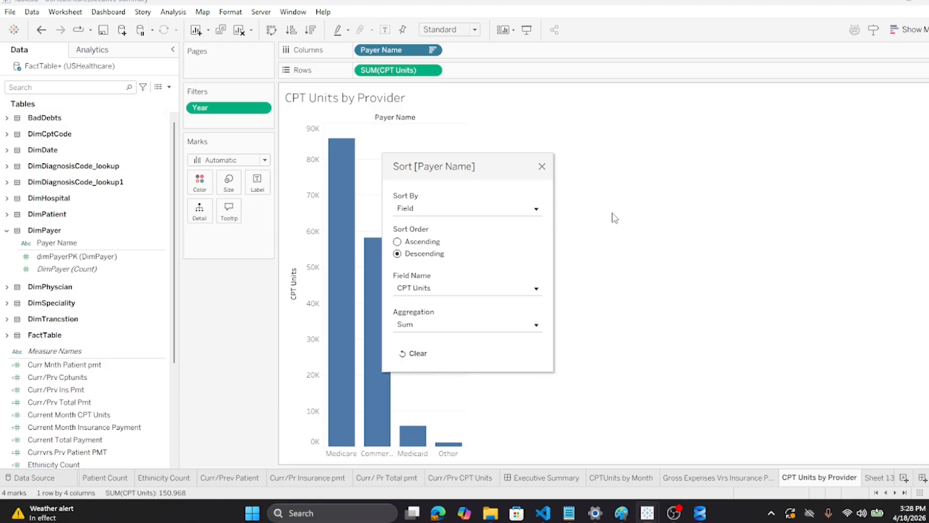
click(541, 167)
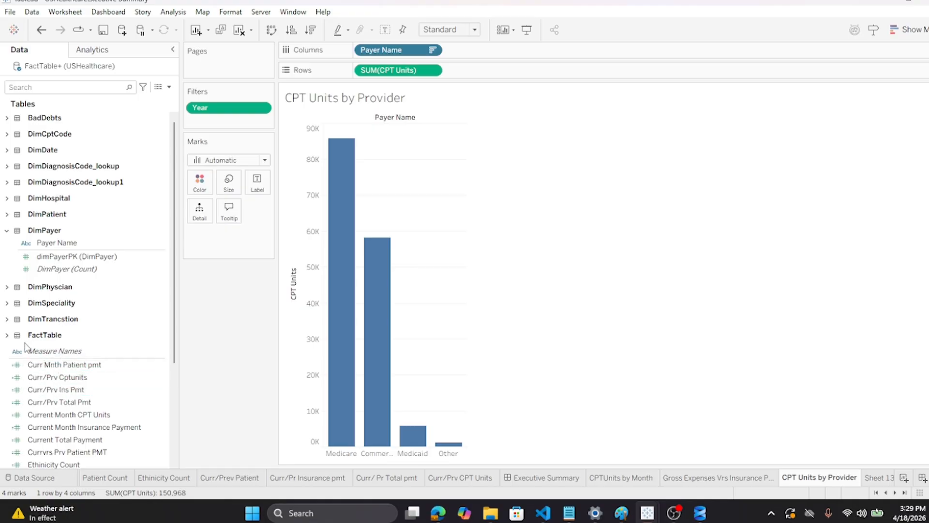
Color the CPT Units by Provider marks by the FactTable CPT Units measure and change the mark type to Line
click(6, 334)
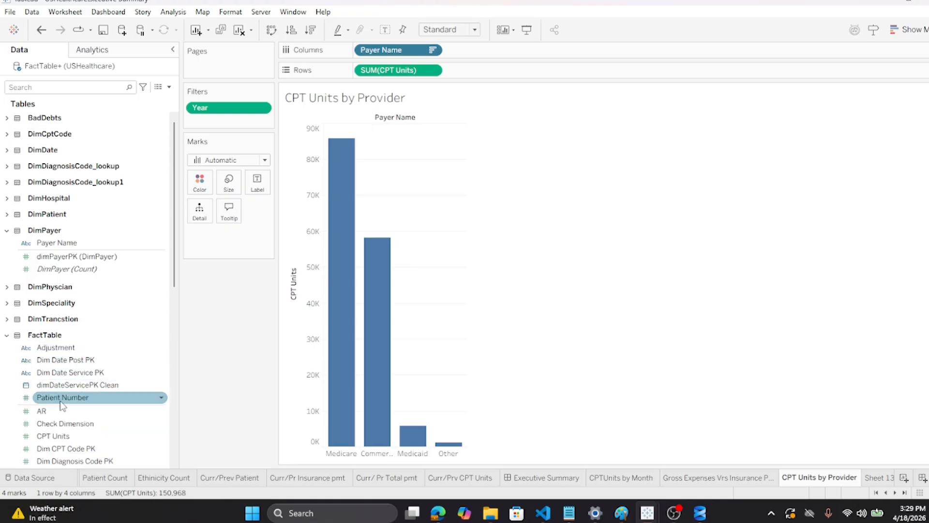
drag(53, 436, 199, 183)
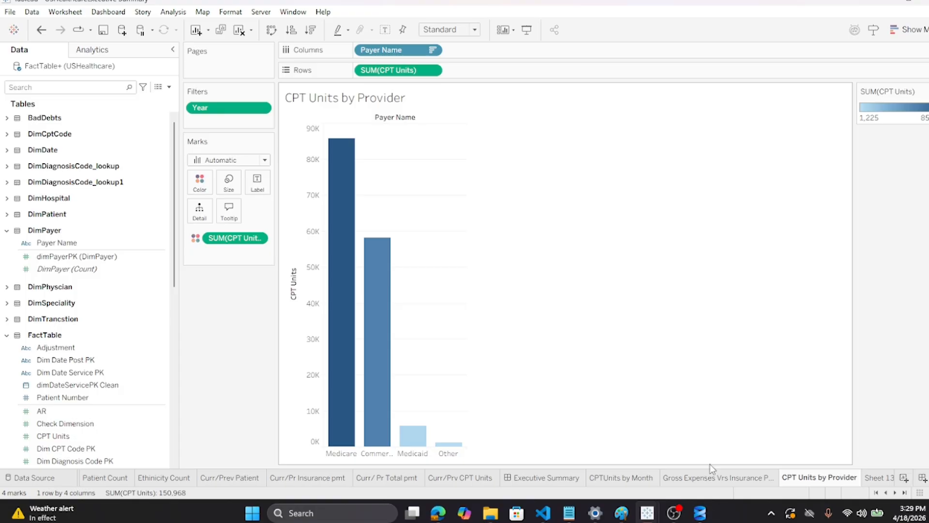
mouse_move(706, 481)
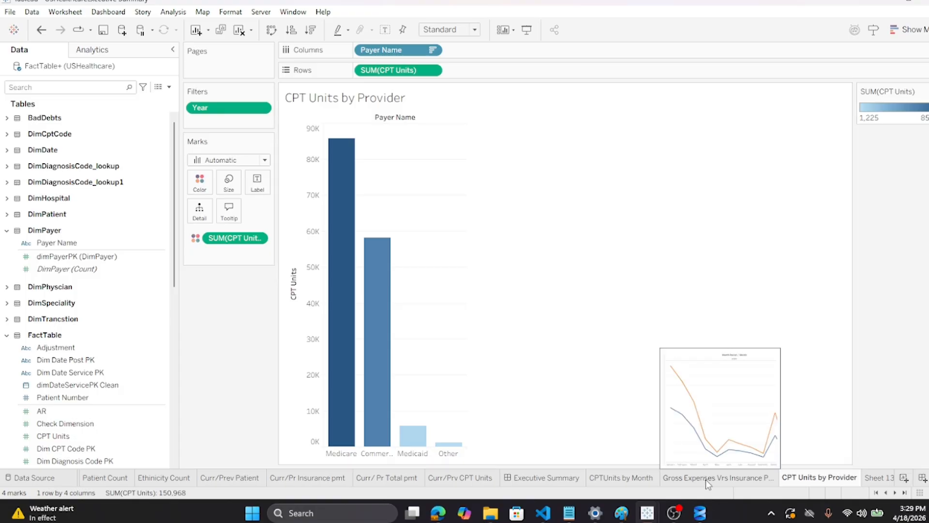
click(265, 160)
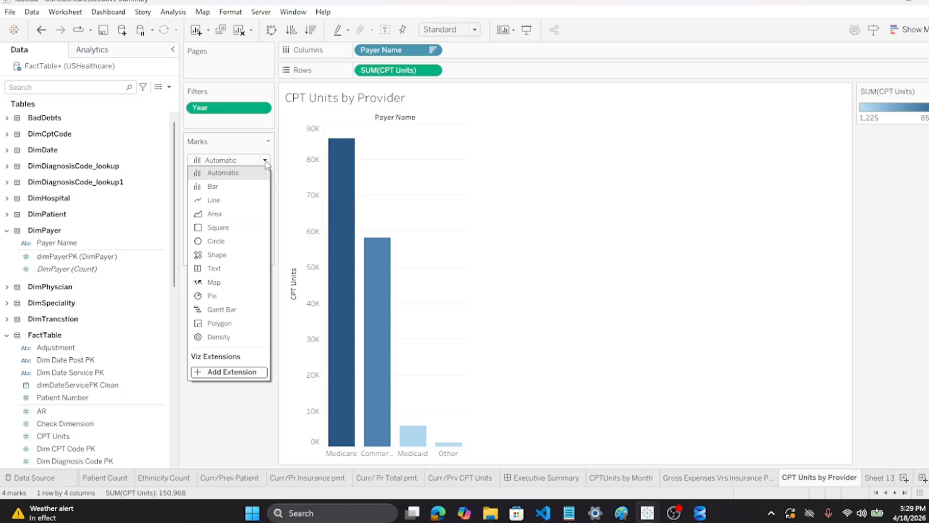
click(225, 200)
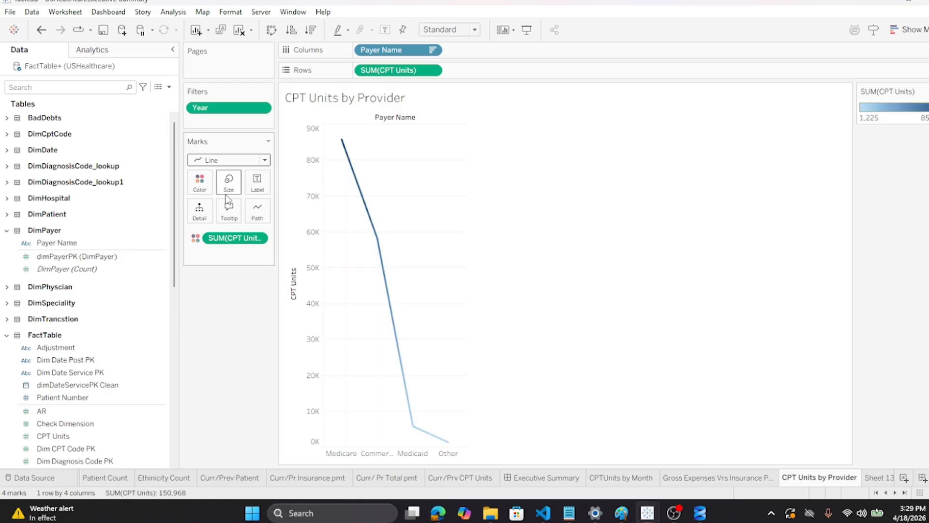
Float the CPT Units by Provider sheet on the Executive Summary dashboard, shortened to fit between CPTUnits by Month and Gross Expenses Vrs Insurance Payments
mouse_move(698, 475)
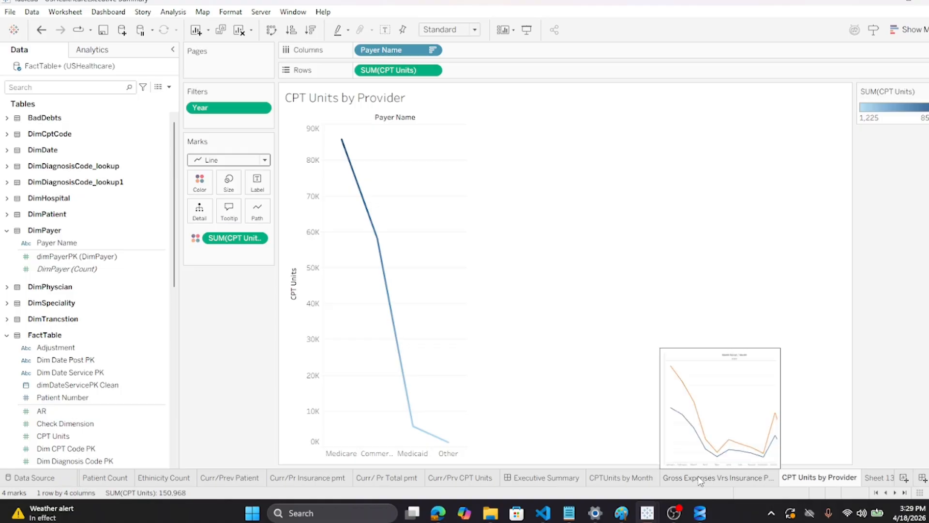
click(543, 478)
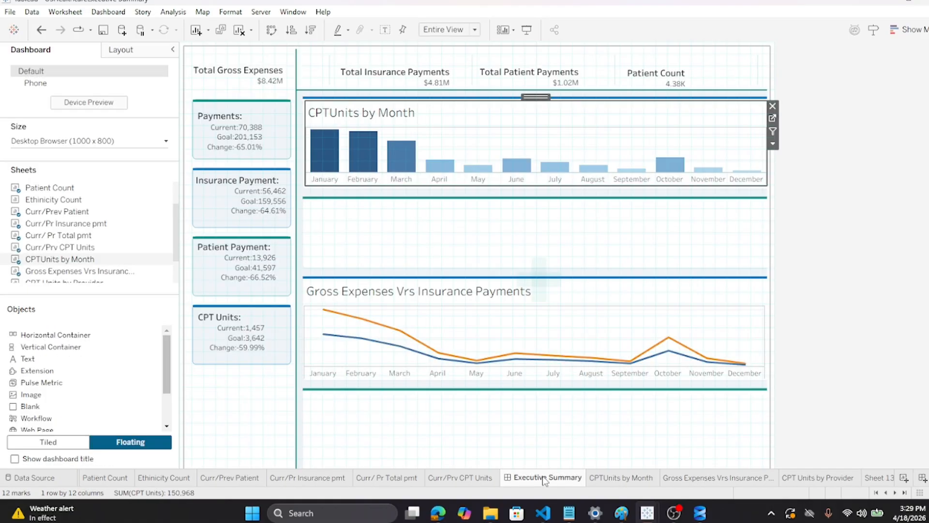
mouse_move(111, 283)
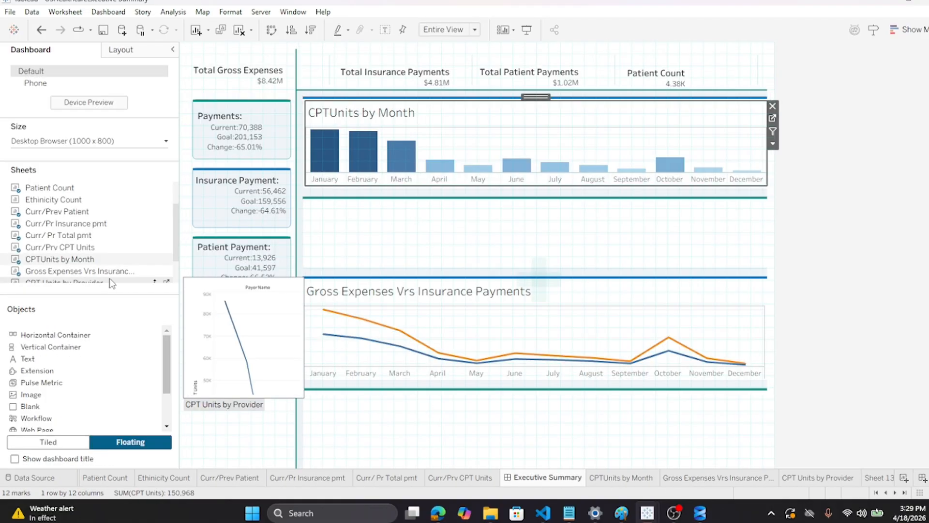
scroll(111, 283, down, 1)
drag(50, 255, 304, 201)
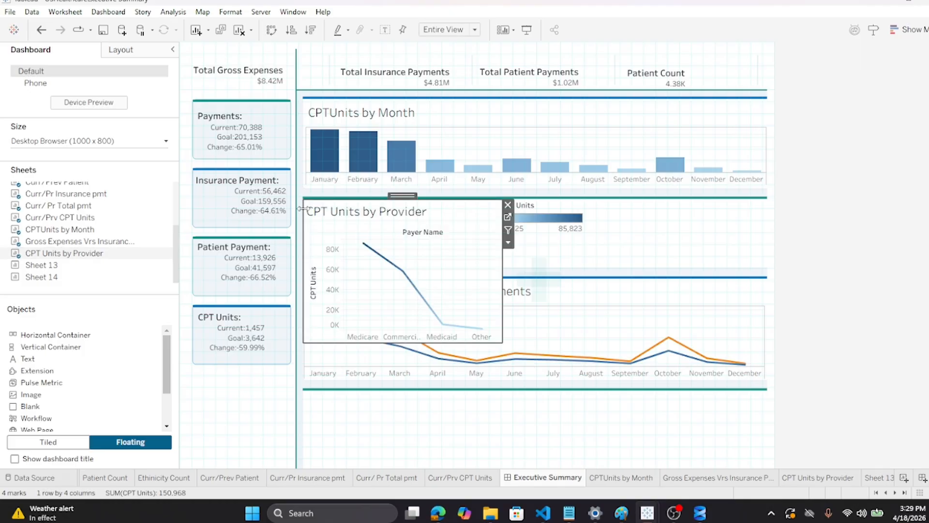
drag(390, 342, 395, 267)
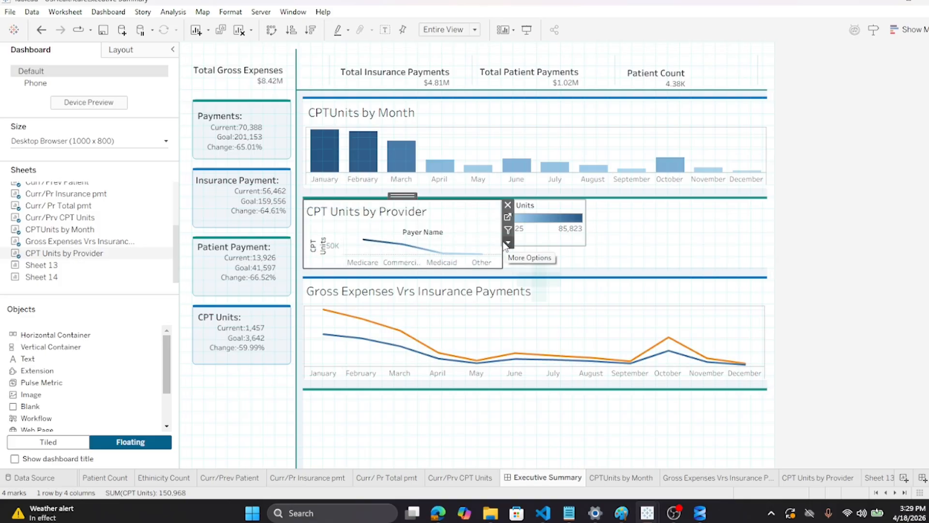
mouse_move(504, 241)
mouse_down()
mouse_move(545, 248)
mouse_move(489, 251)
mouse_move(497, 251)
mouse_up()
Remove the CPT Units color legend from the dashboard and widen the CPT Units by Provider chart to match the charts around it
click(577, 216)
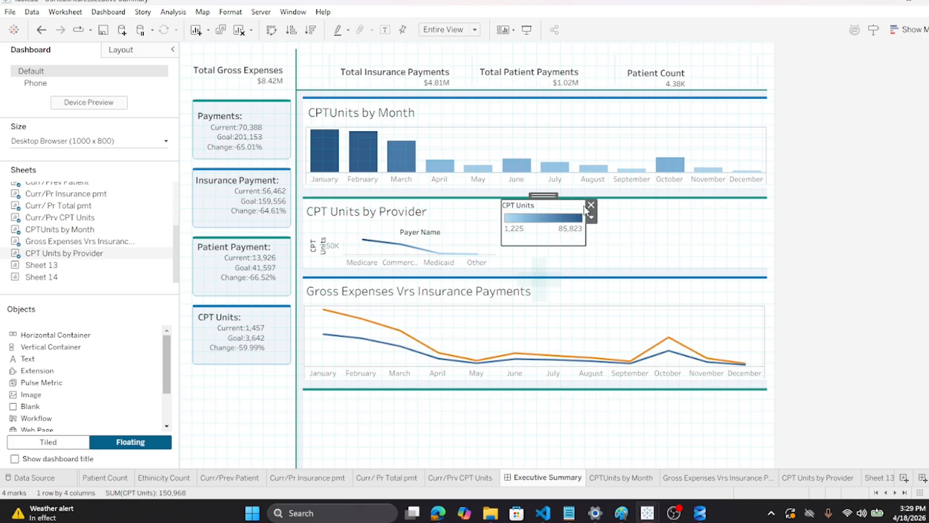
click(592, 207)
click(494, 232)
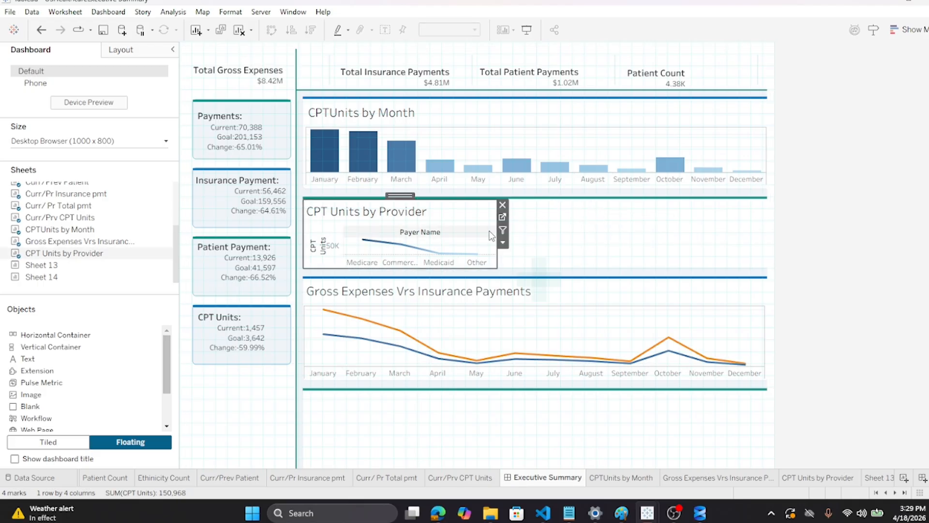
drag(494, 232, 769, 270)
click(826, 288)
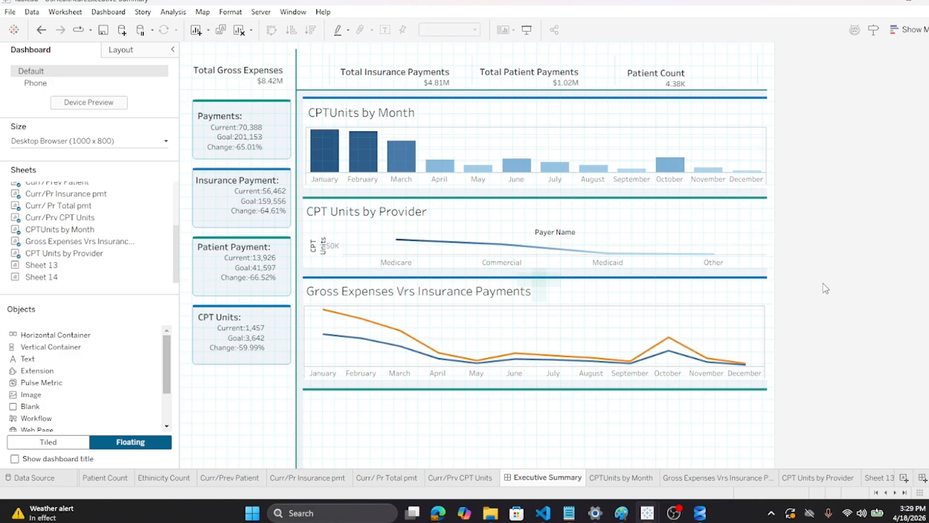
Hide the Payer Name field label and the CPT Units axis header in the CPT Units by Provider chart
right_click(566, 235)
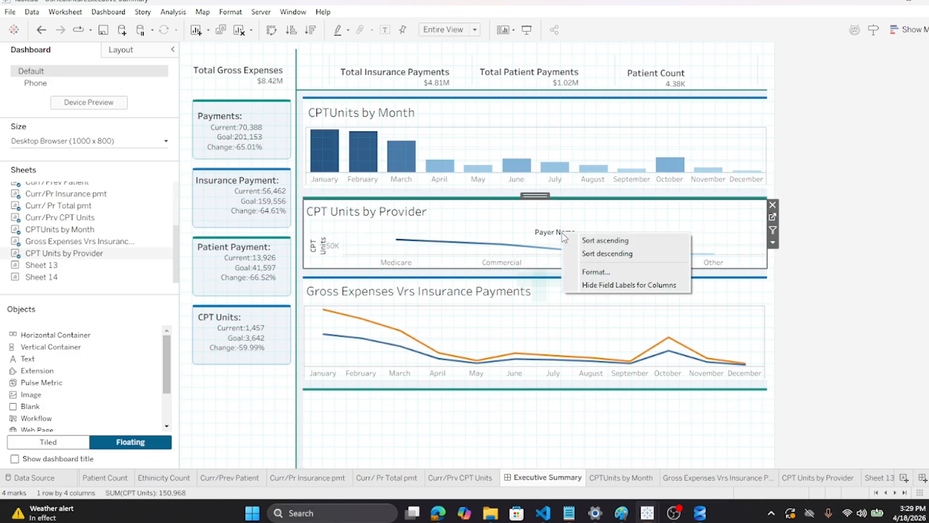
click(589, 285)
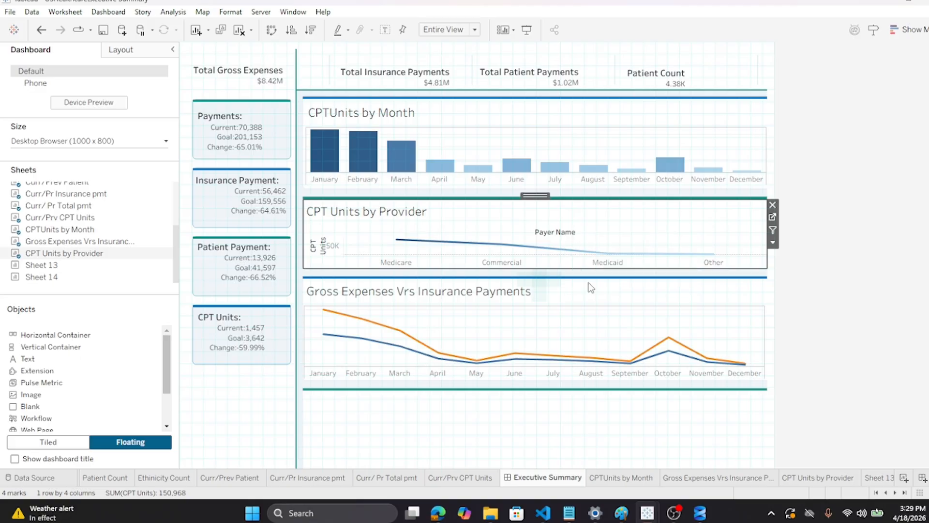
right_click(313, 237)
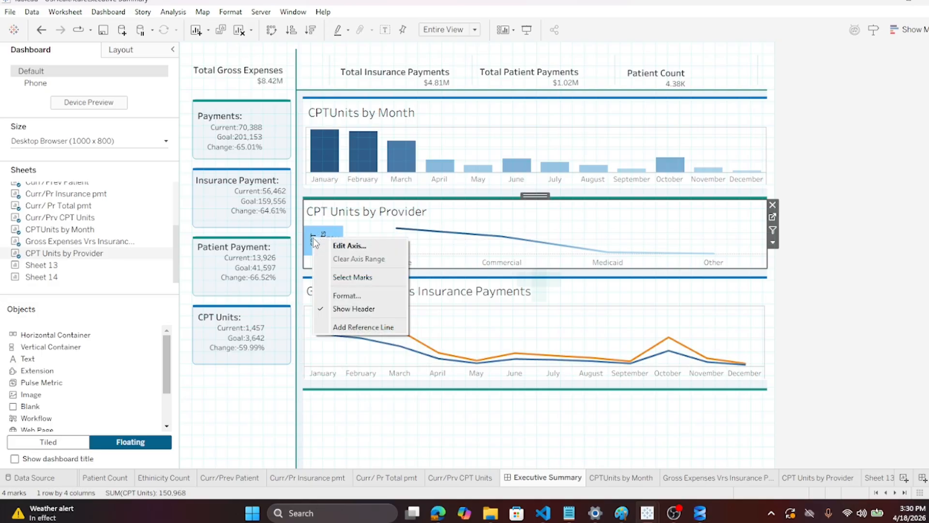
click(353, 309)
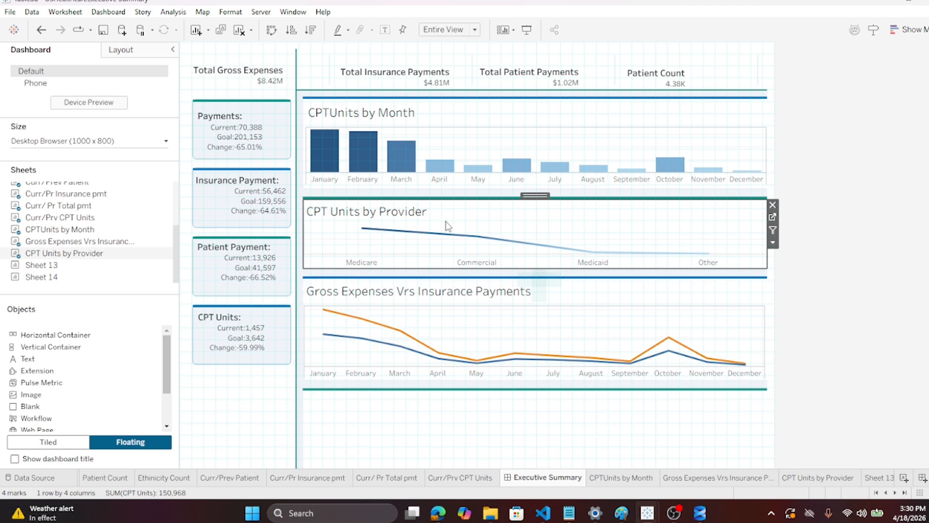
Try to reduce the CPTUnits by Month chart title to font size 12
mouse_move(365, 233)
click(348, 113)
right_click(349, 113)
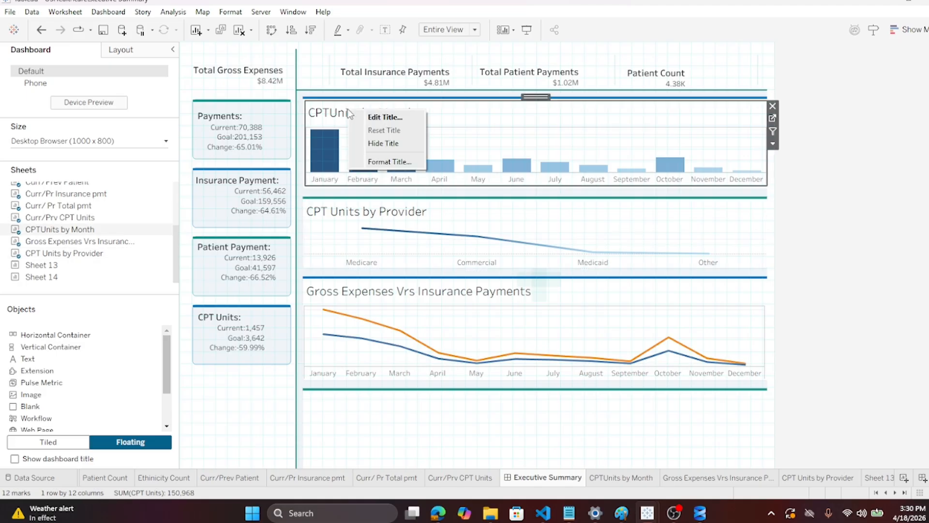
click(382, 117)
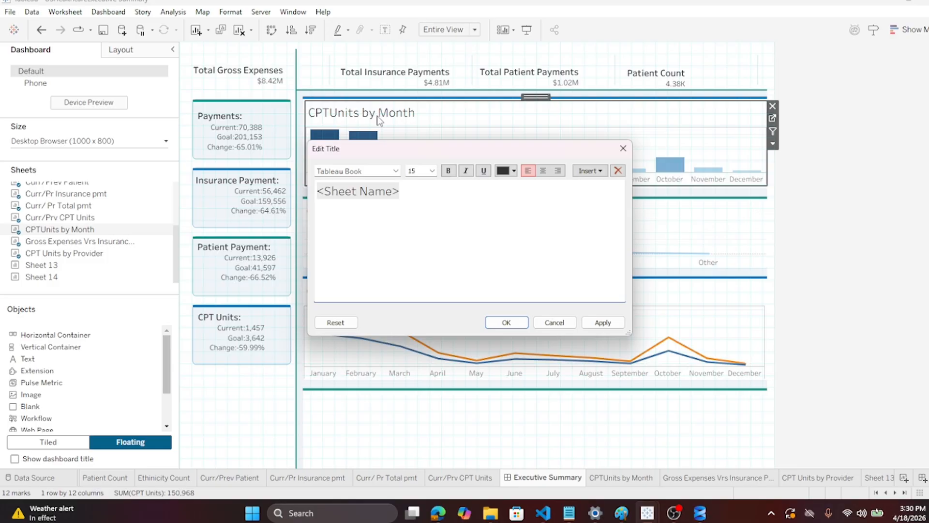
click(432, 170)
click(415, 217)
click(506, 323)
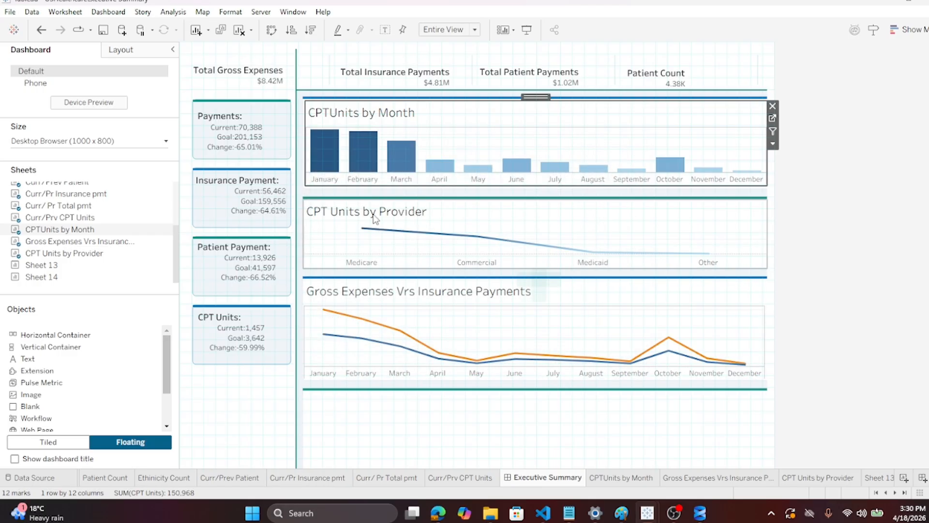
Set the CPTUnits by Month chart title to font size 12 and make it bold
right_click(395, 112)
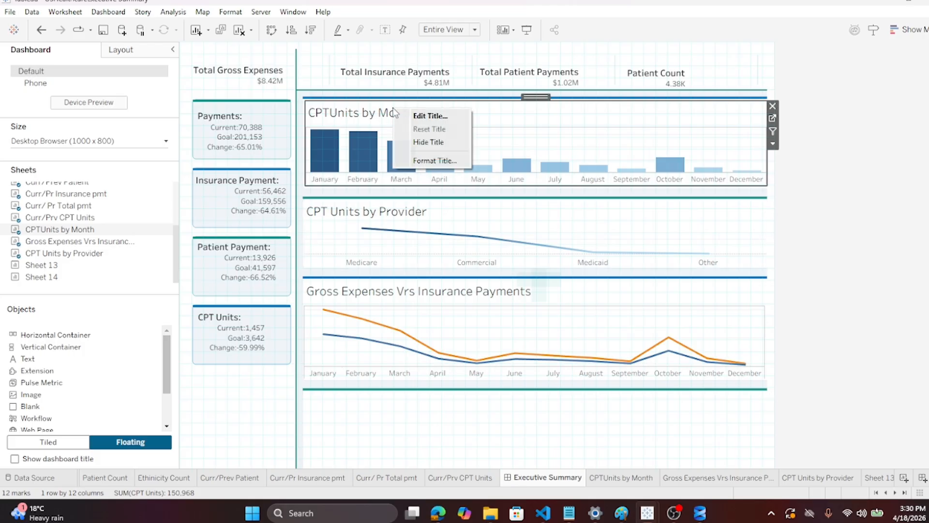
click(426, 118)
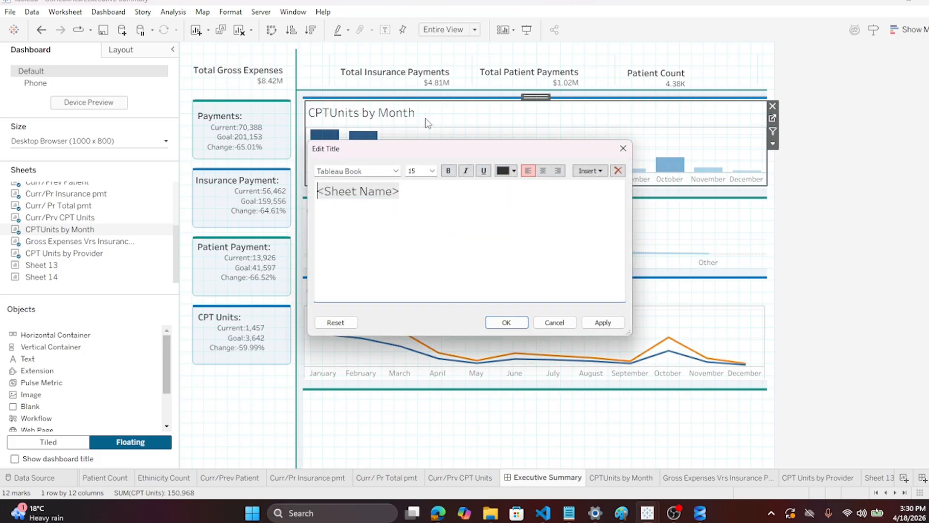
key(ctrl+a)
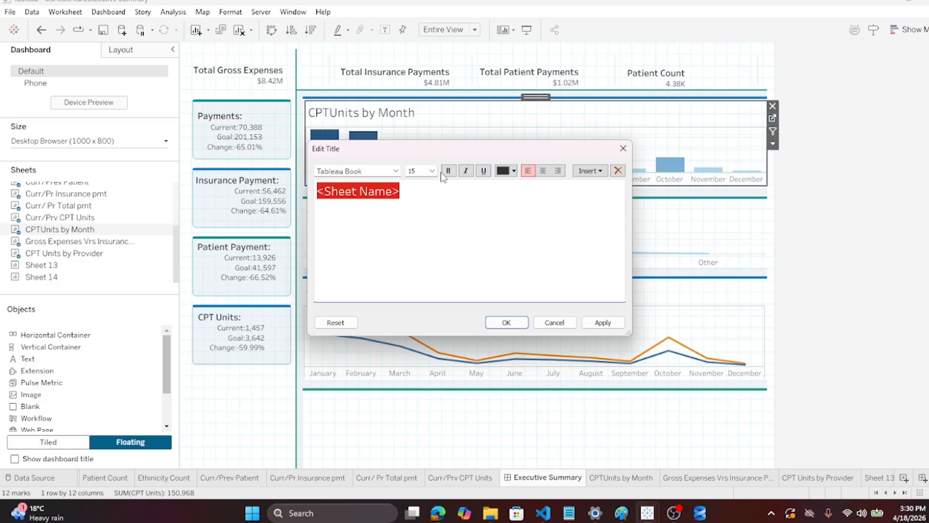
click(432, 170)
click(413, 217)
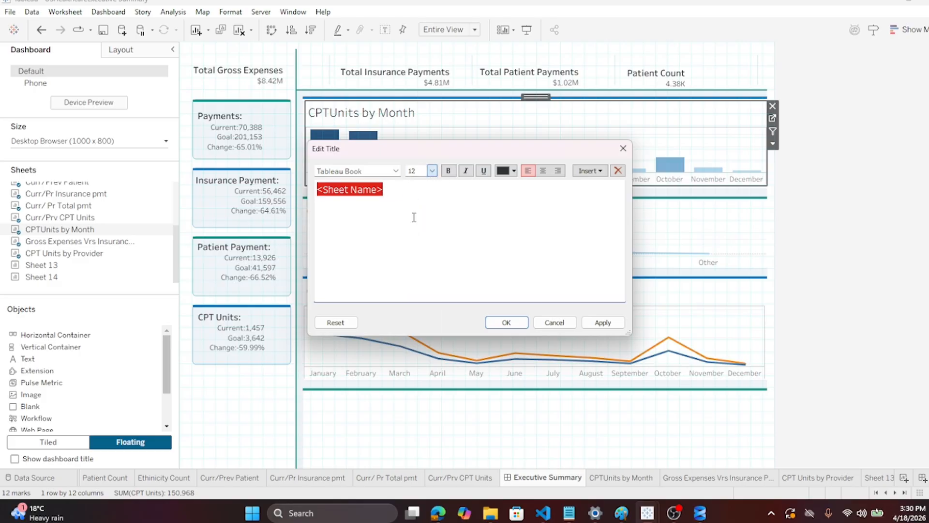
click(451, 172)
click(504, 323)
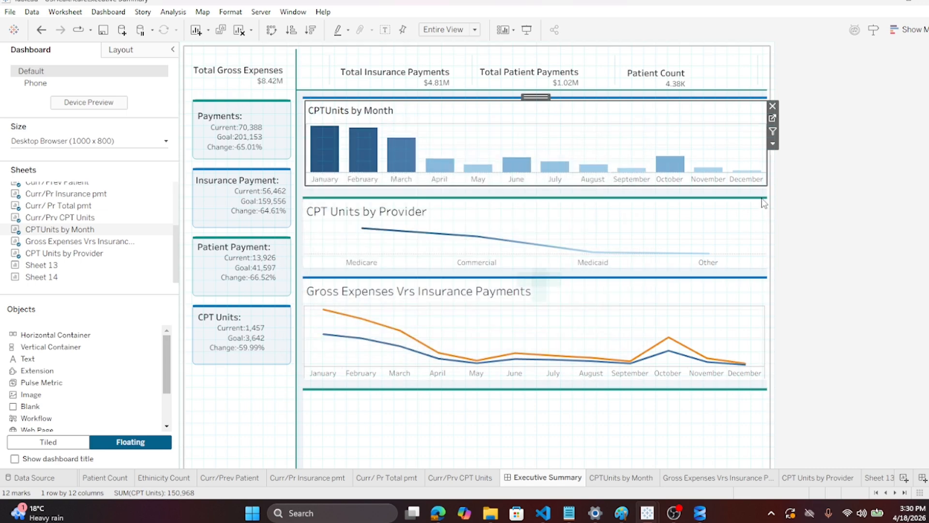
click(762, 195)
Set the CPT Units by Provider chart title to font size 12 and make it bold
click(354, 216)
right_click(354, 217)
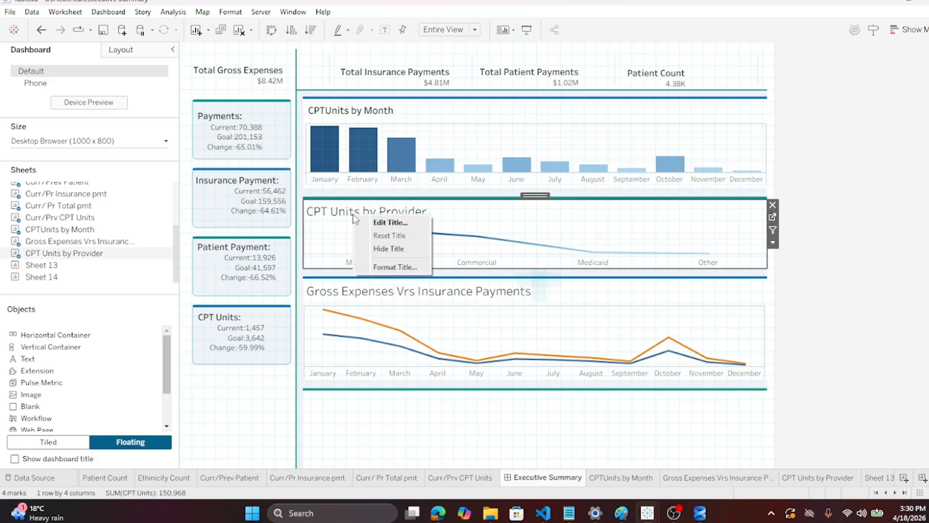
click(374, 224)
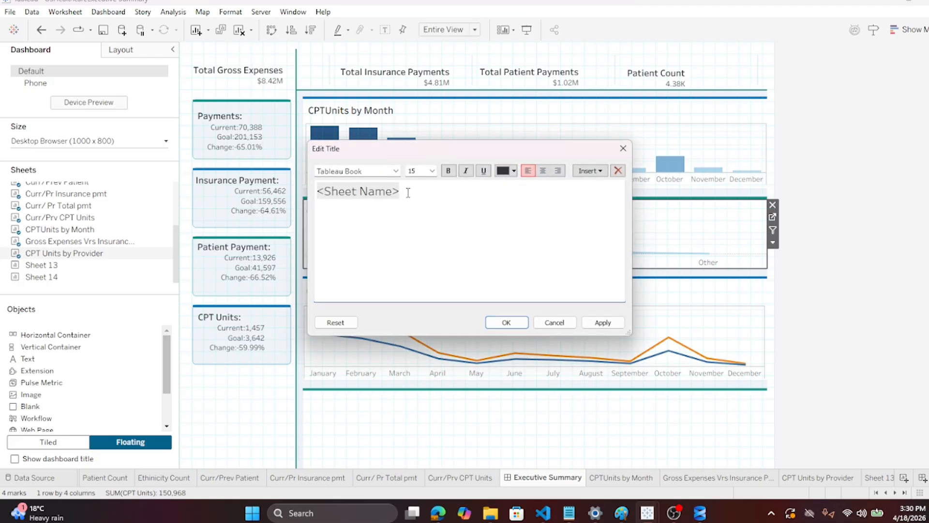
drag(408, 193, 316, 193)
click(432, 171)
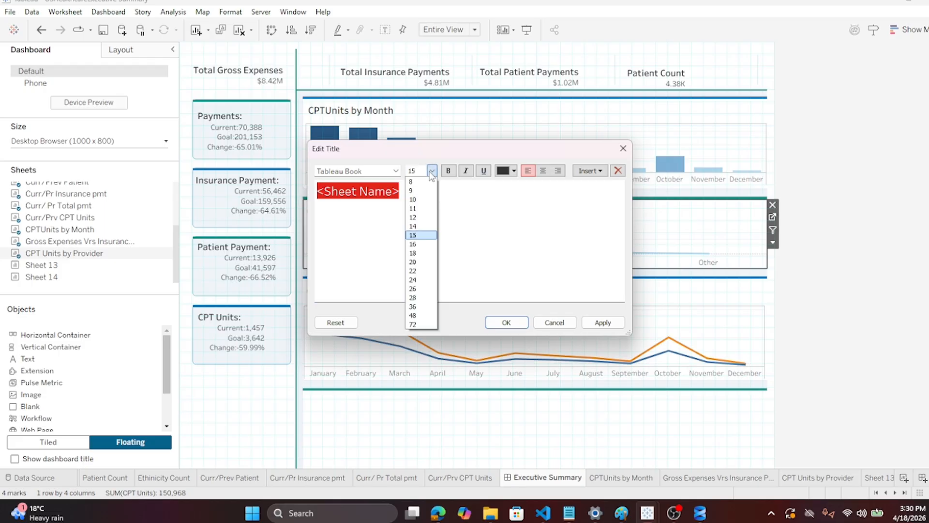
click(413, 217)
click(448, 171)
click(506, 322)
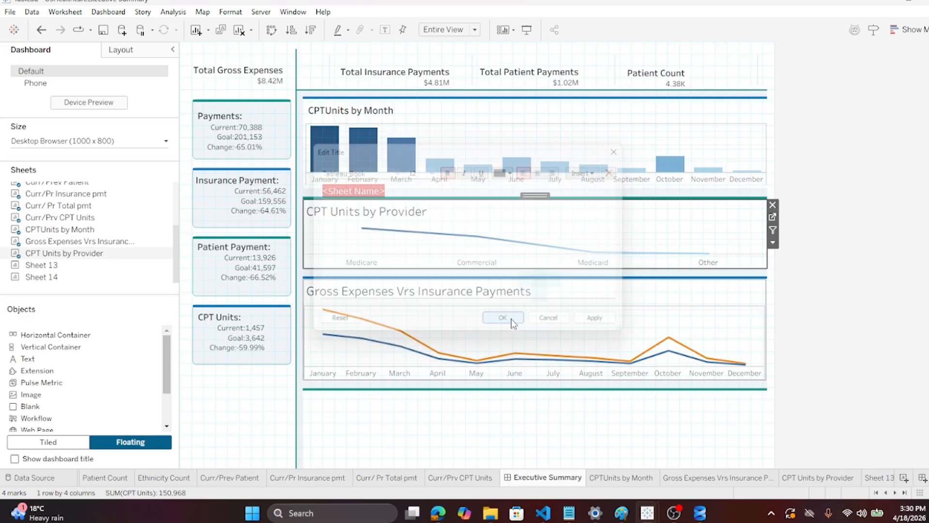
click(800, 198)
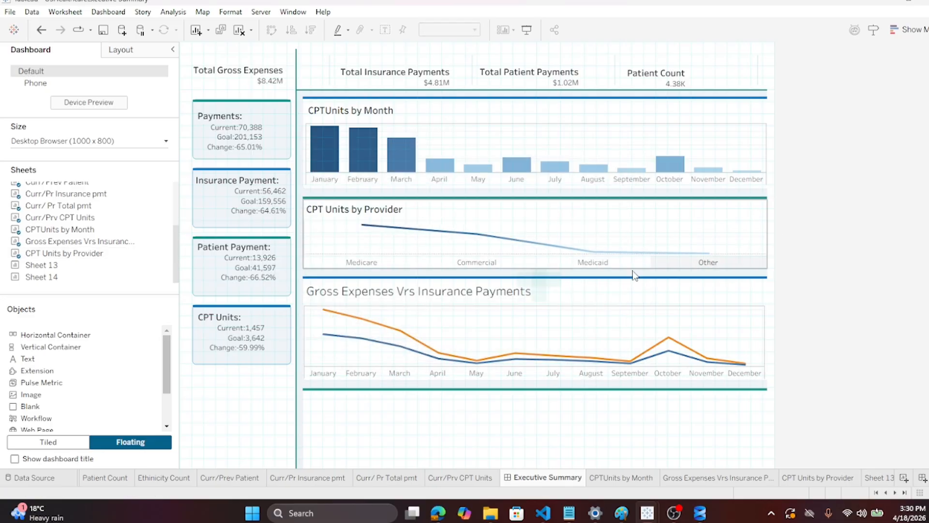
Set the Gross Expenses Vrs Insurance Payments chart title to font size 12 and make it bold
click(401, 290)
right_click(396, 289)
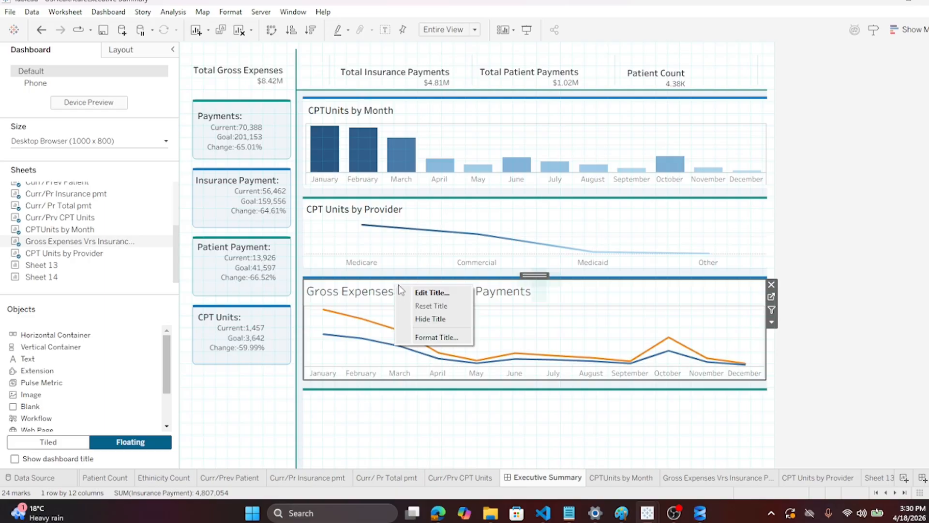
click(429, 293)
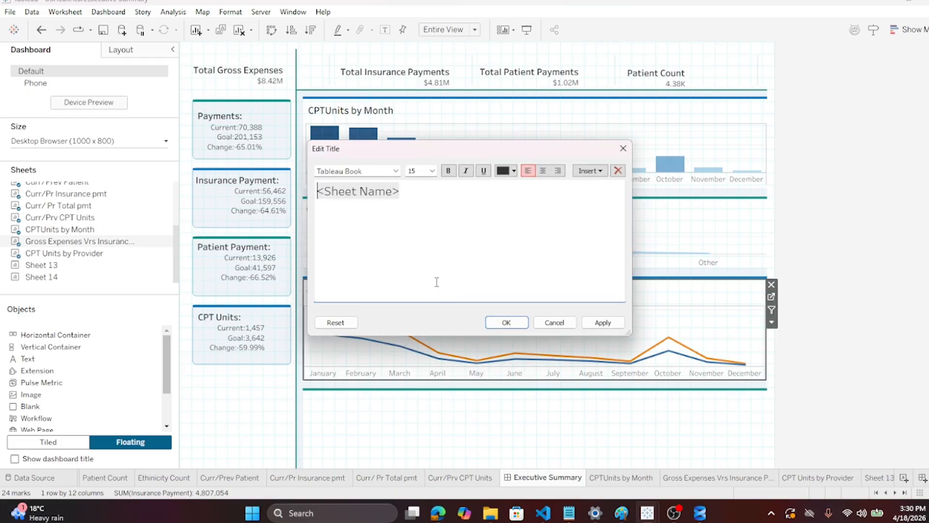
key(ctrl+a)
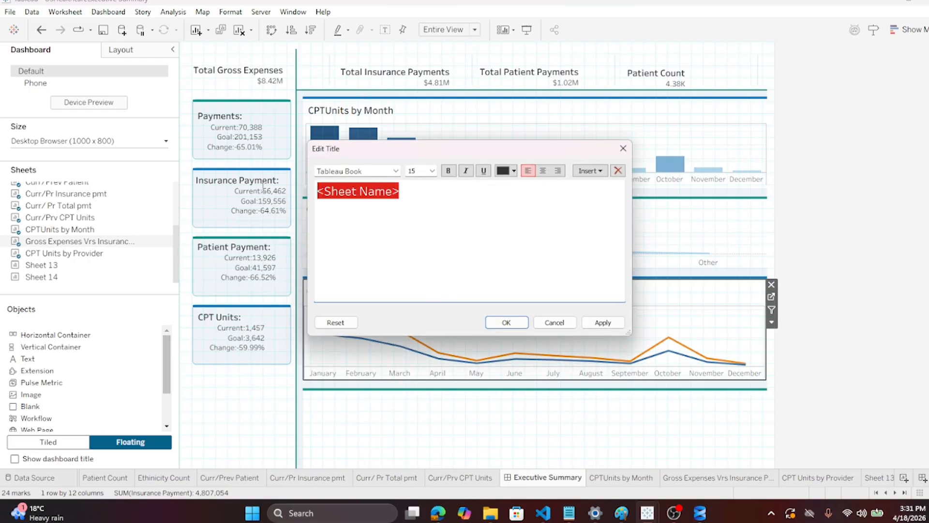
click(432, 170)
click(416, 216)
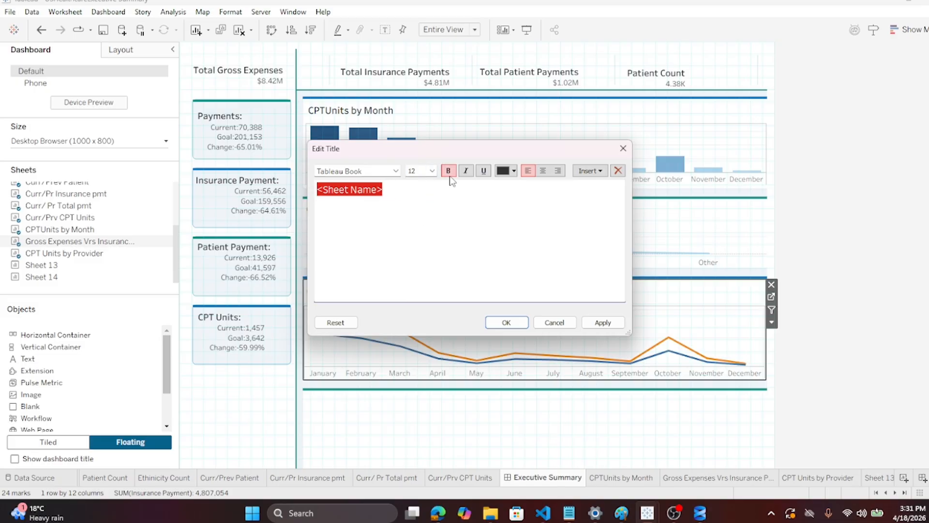
click(450, 178)
click(506, 323)
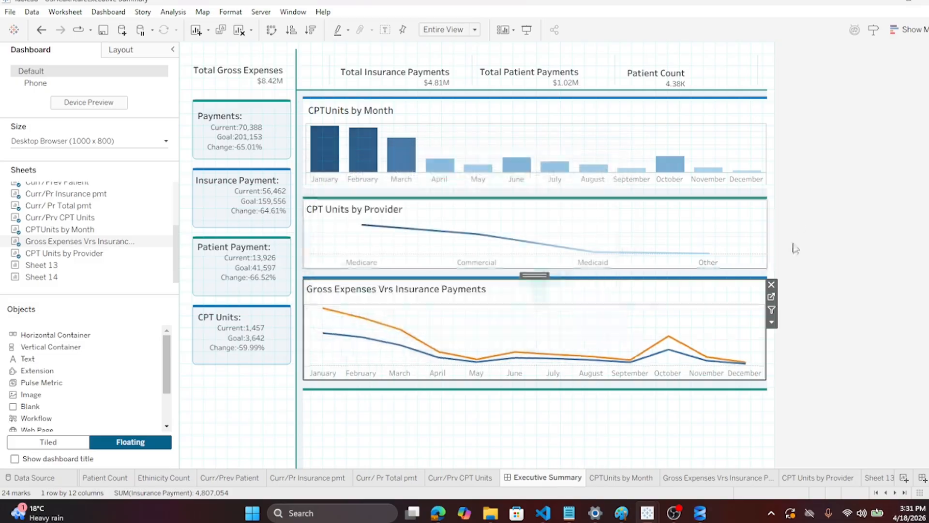
click(839, 163)
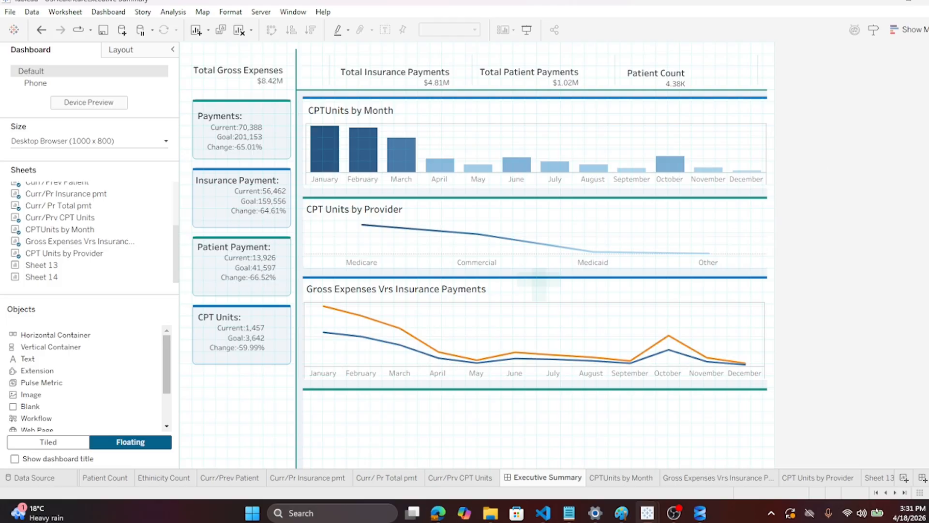
scroll(791, 256, down, 2)
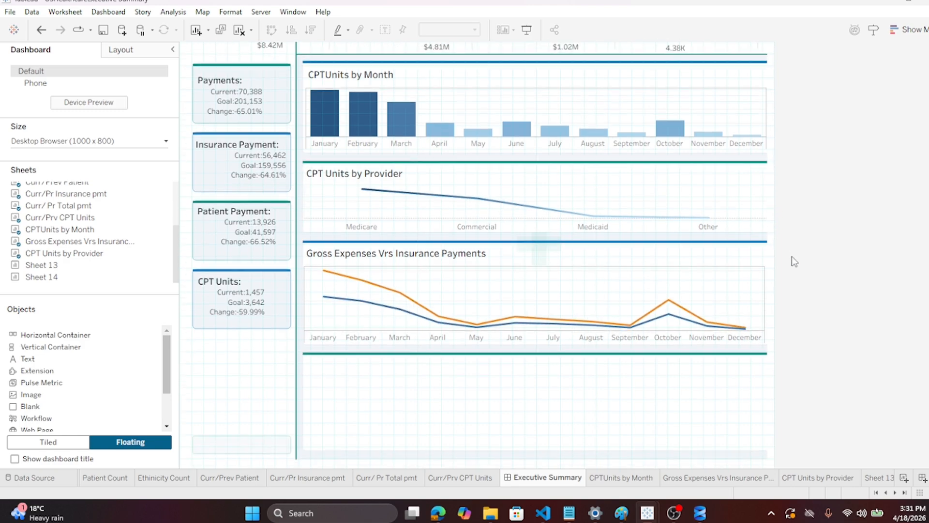
scroll(792, 257, up, 1)
scroll(793, 262, down, 2)
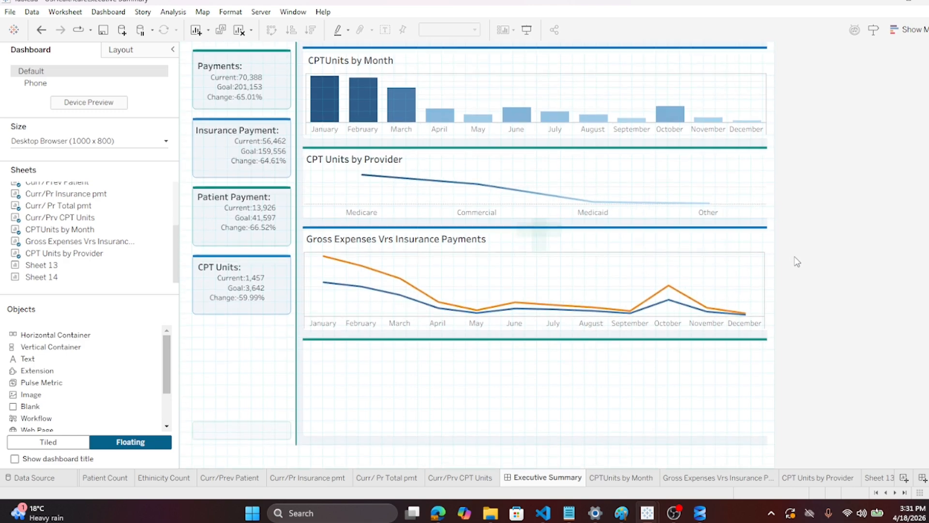
scroll(817, 296, up, 1)
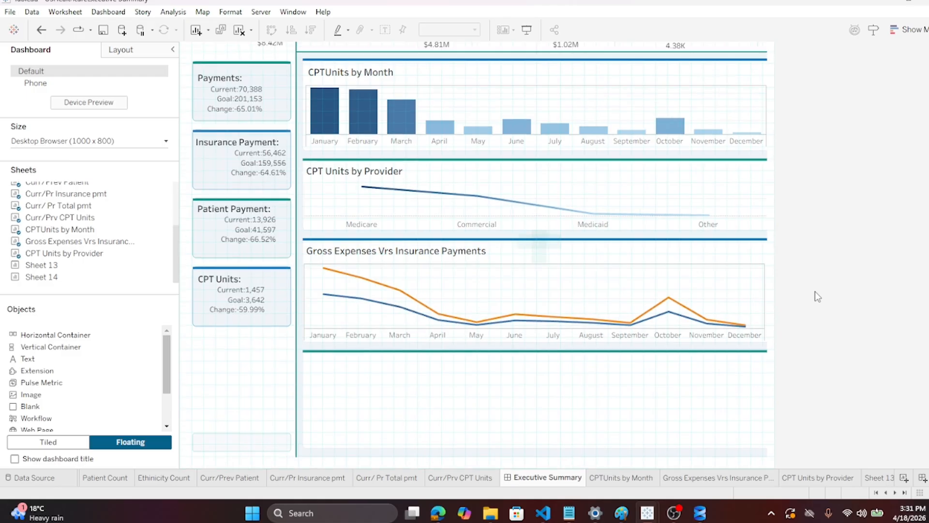
scroll(817, 296, up, 2)
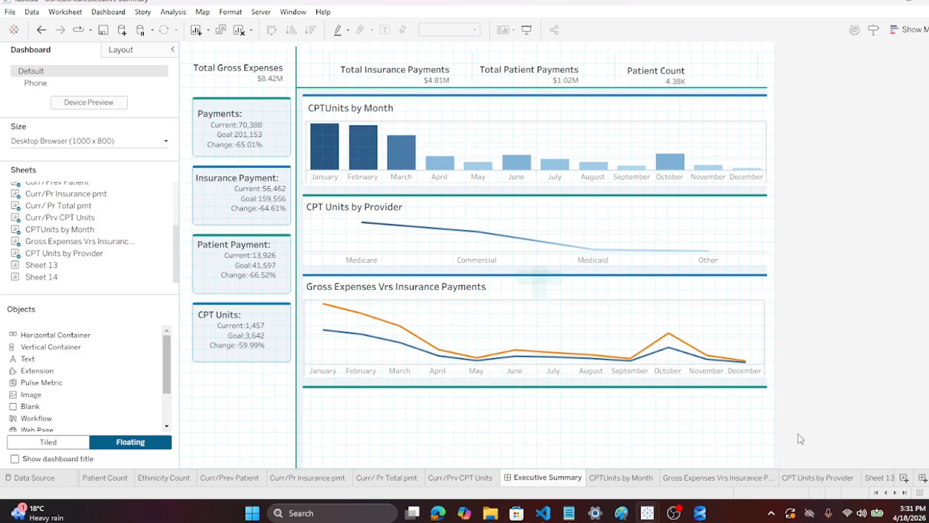
Open the empty Sheet 13 worksheet and rename it Patient Count by Month
mouse_move(882, 481)
double_click(880, 478)
text(Patient Count by Mon)
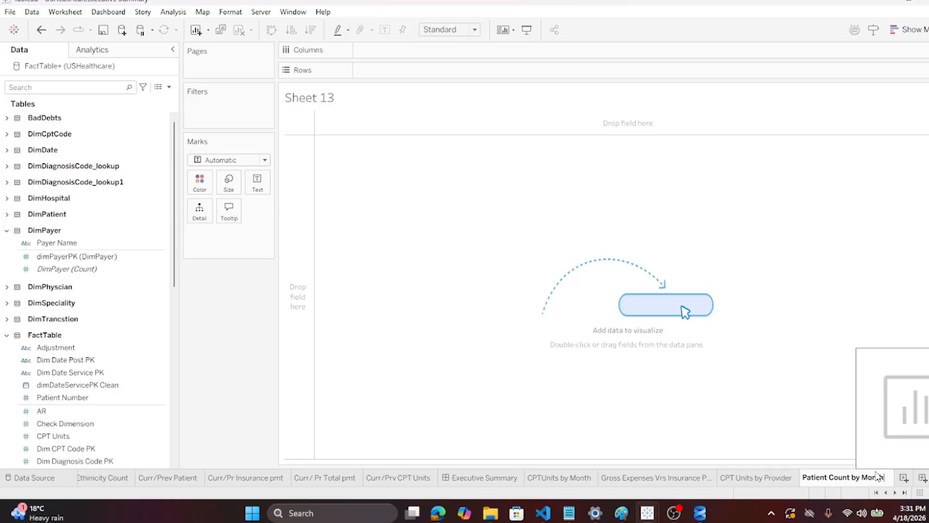
text(th)
key(Return)
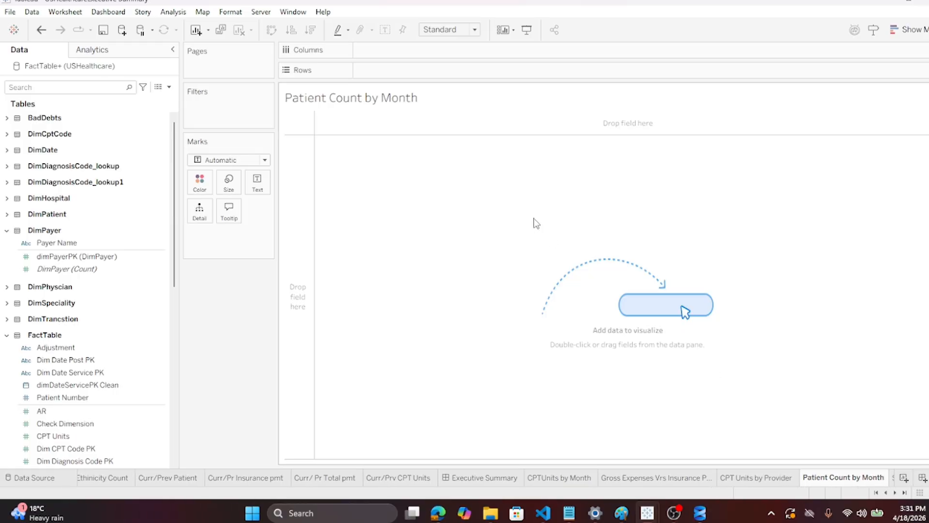
Place the calculated Patient Count measure on the rows of the Patient Count by Month sheet
click(96, 256)
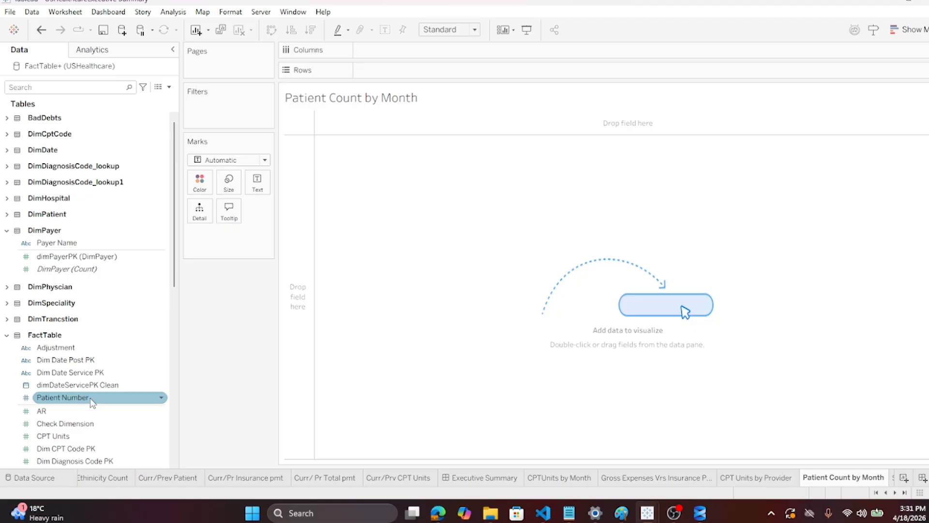
scroll(92, 403, down, 3)
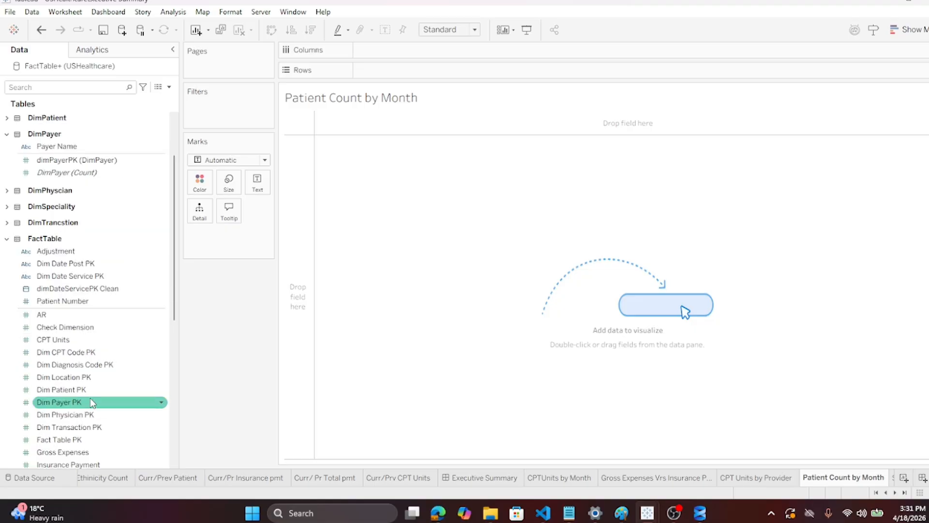
scroll(92, 403, down, 6)
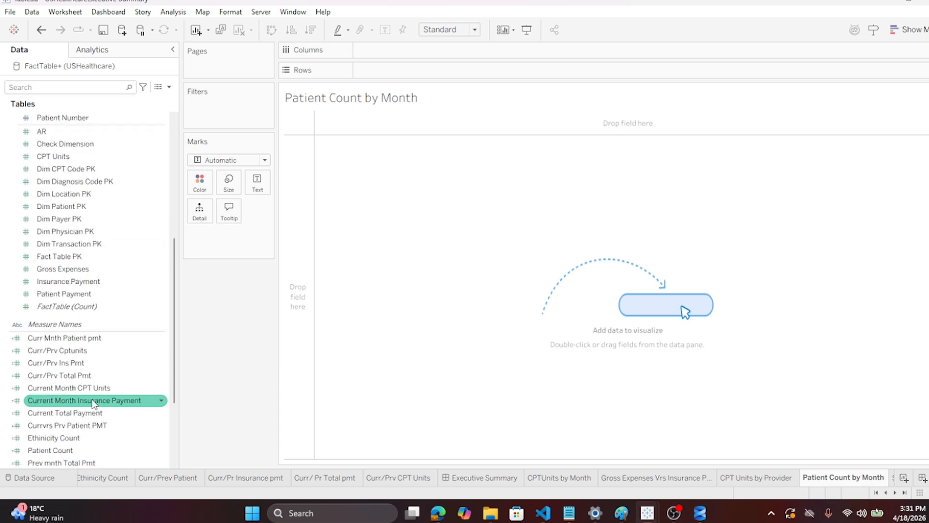
scroll(92, 403, down, 2)
scroll(93, 402, down, 2)
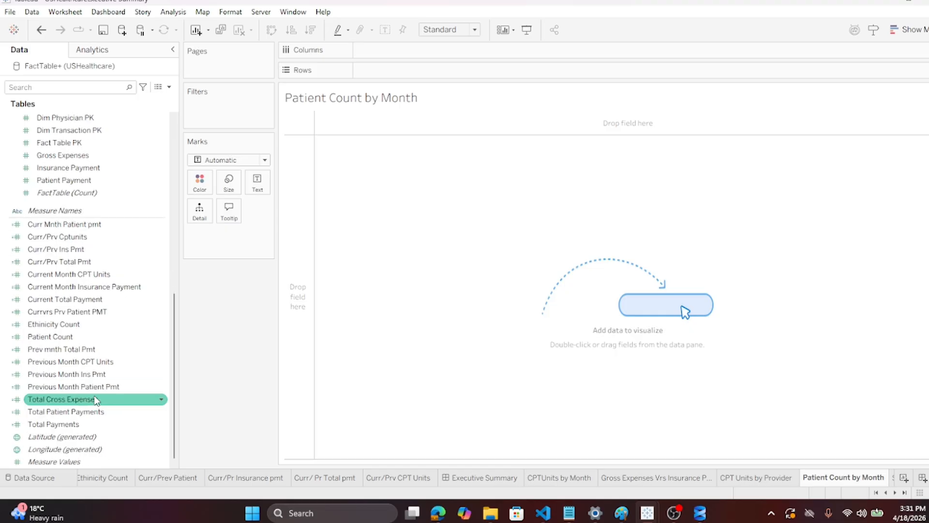
drag(58, 336, 421, 74)
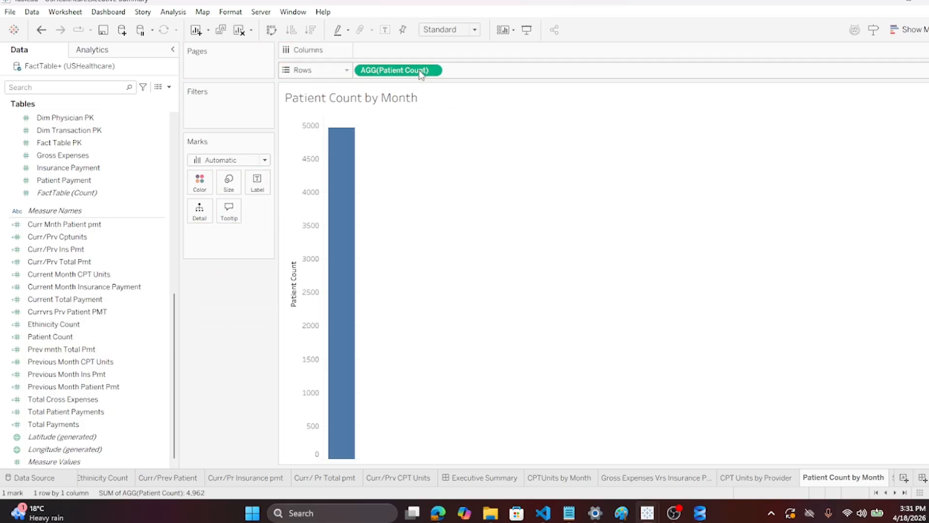
Break Patient Count down across the columns by the year of Month Period and by Month from the DimDate table
scroll(141, 144, up, 4)
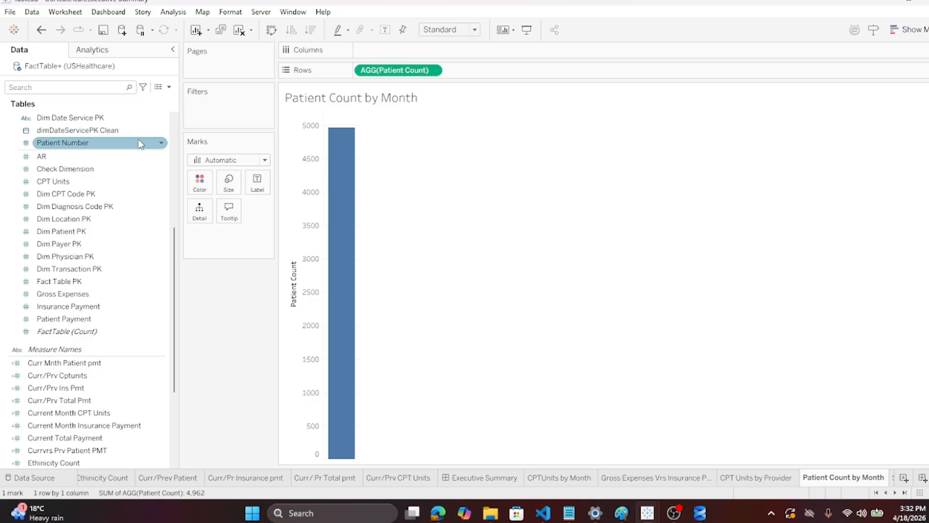
scroll(140, 144, up, 3)
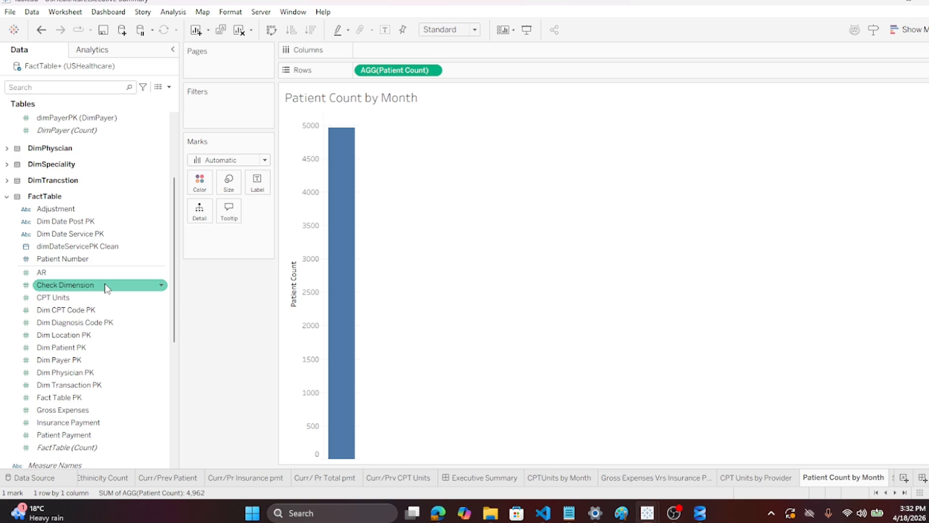
click(6, 198)
scroll(114, 190, up, 5)
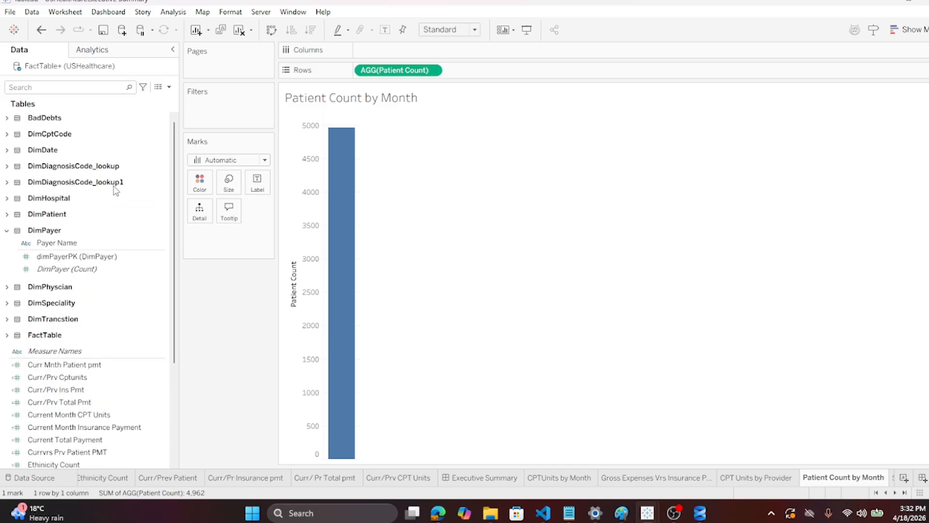
click(7, 150)
click(40, 164)
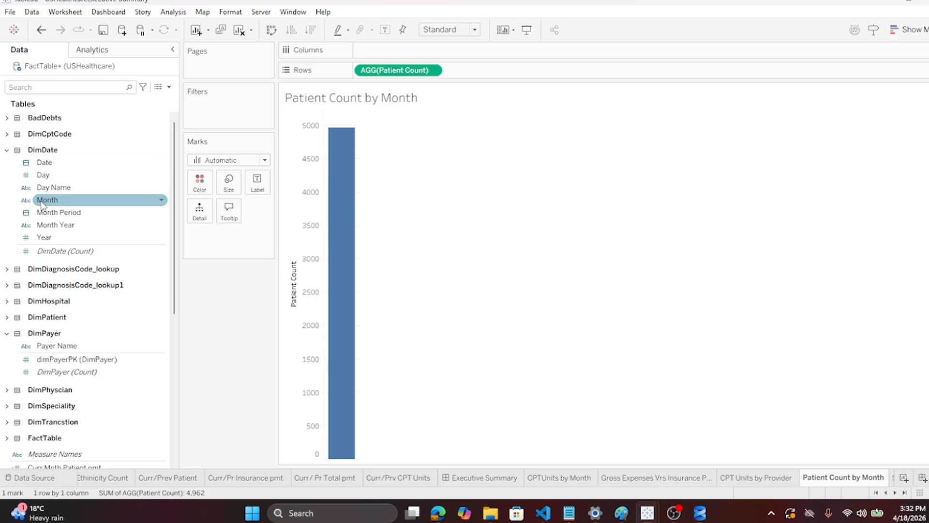
drag(42, 211, 364, 52)
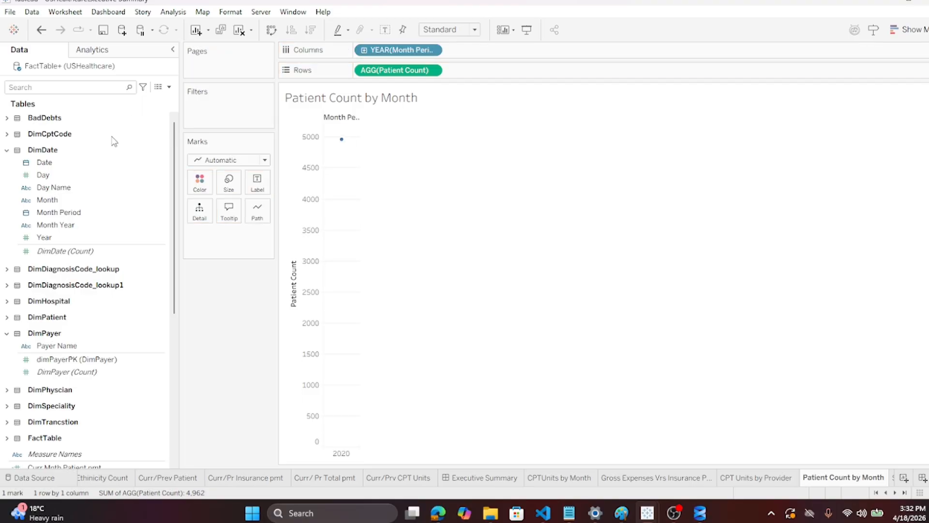
click(55, 224)
drag(43, 199, 458, 50)
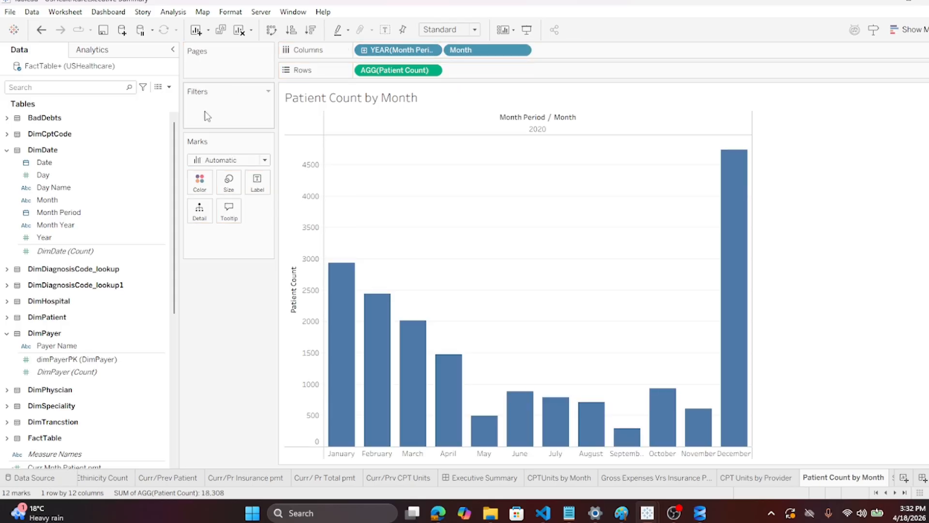
click(433, 52)
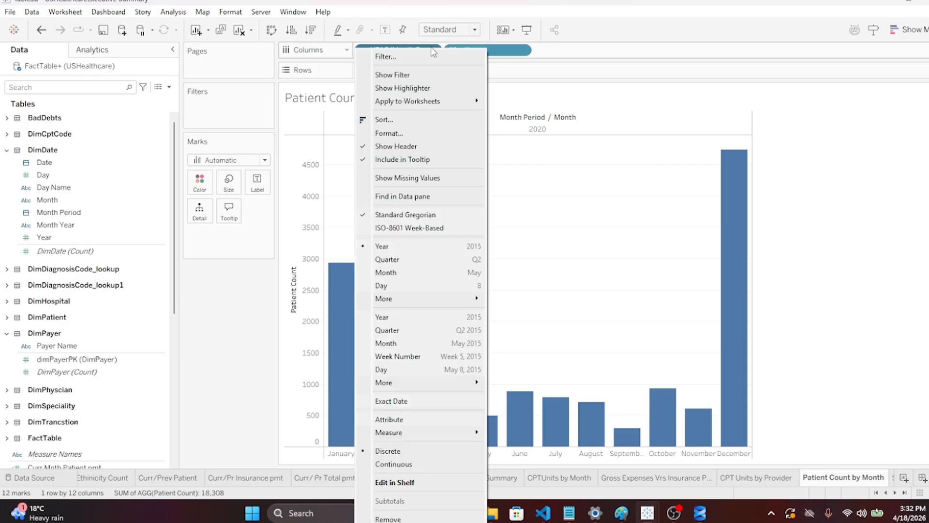
click(400, 75)
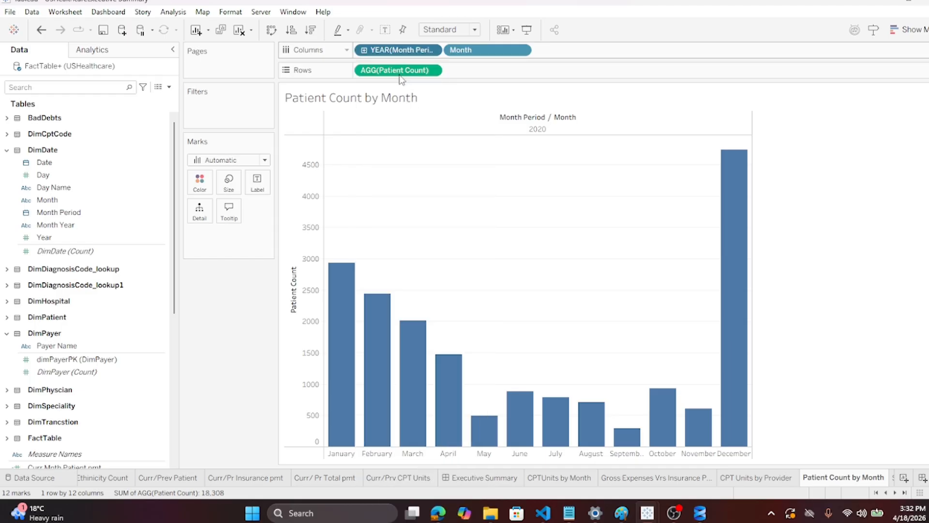
click(364, 51)
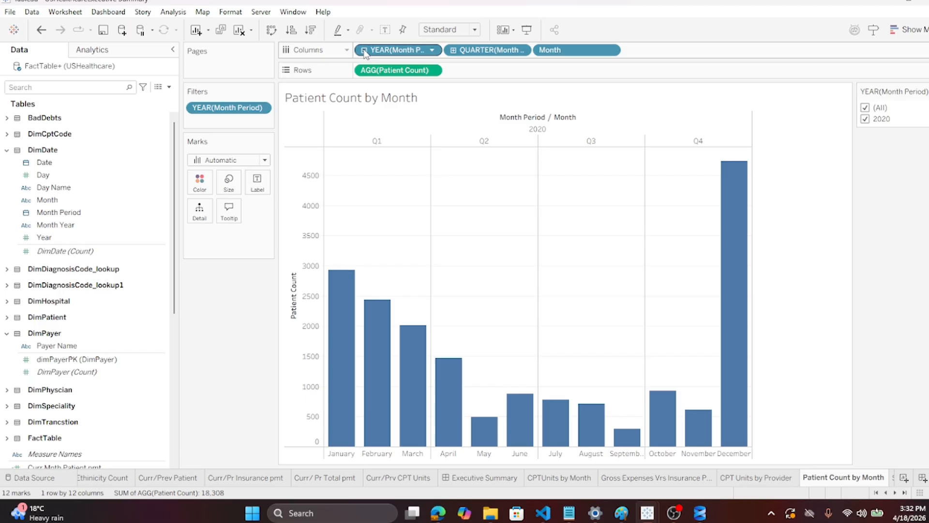
click(364, 50)
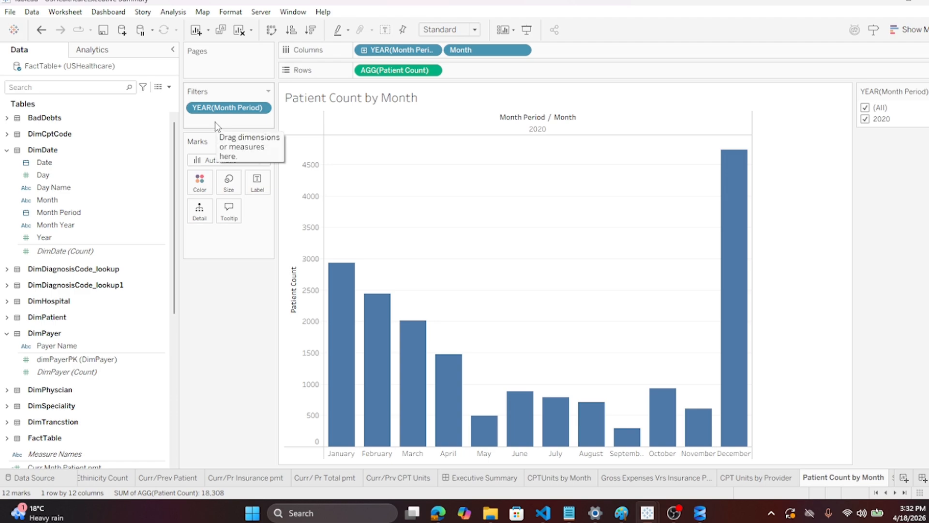
click(261, 107)
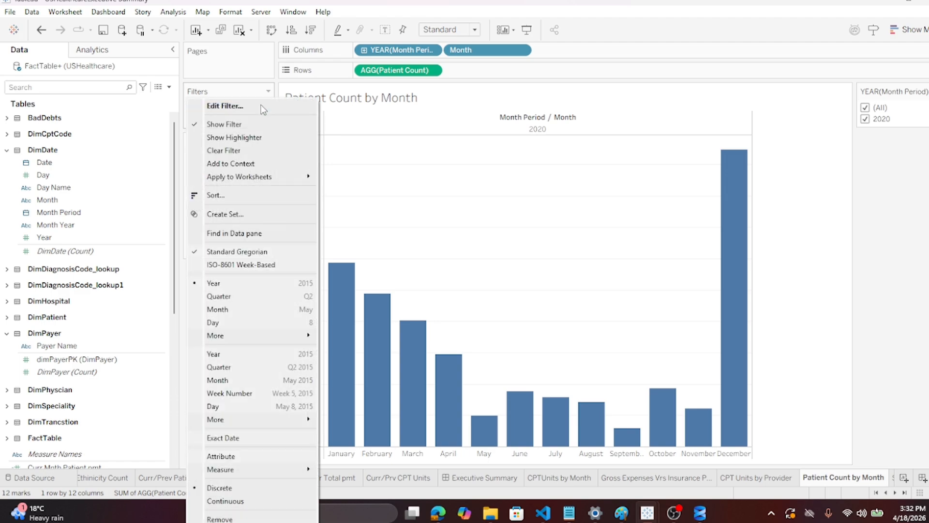
click(260, 104)
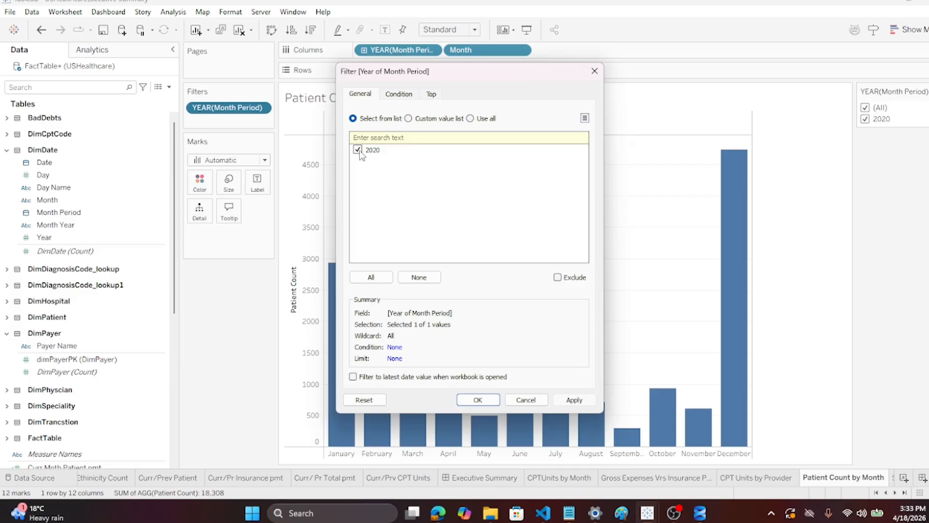
click(525, 400)
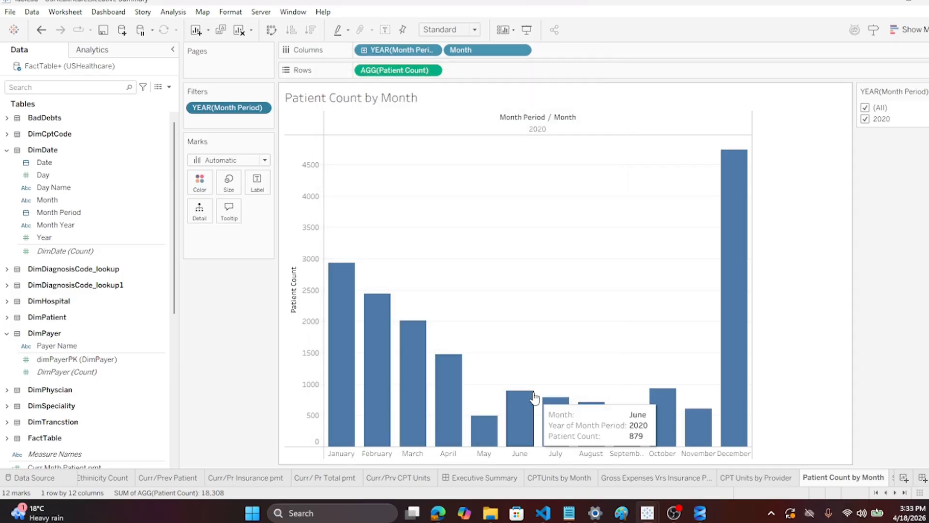
right_click(236, 114)
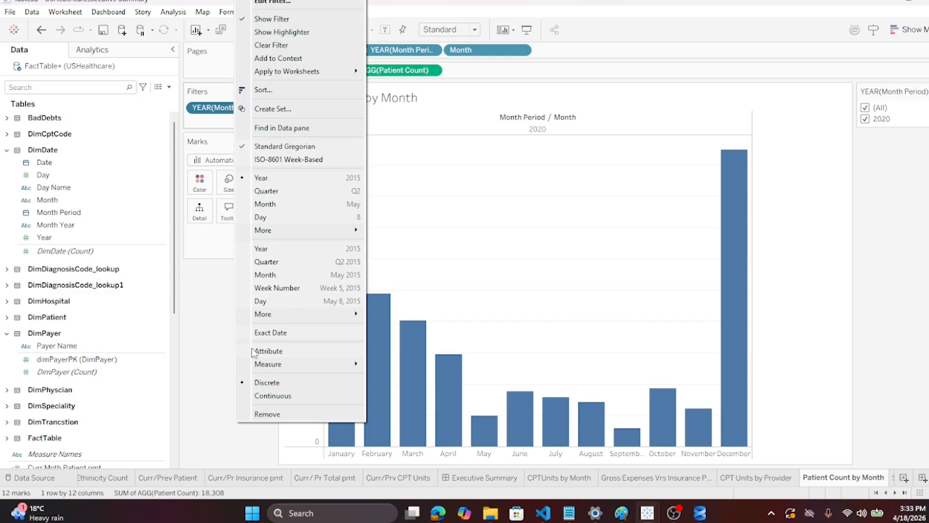
click(271, 417)
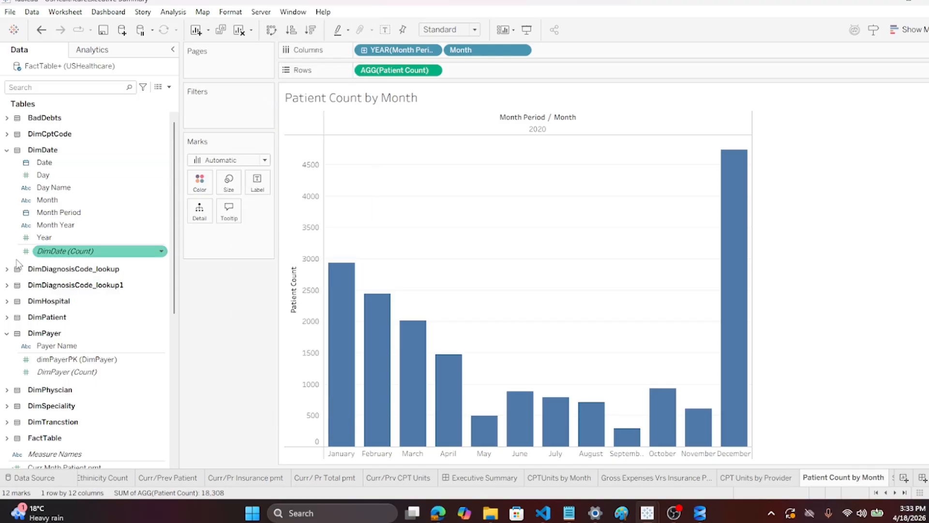
Filter the Patient Count by Month sheet on the DimDate Year field, setting the range's lower limit to 2020
drag(46, 238, 198, 109)
click(368, 242)
key(ctrl+shift+Left)
key(ctrl+shift+Left)
text(2020)
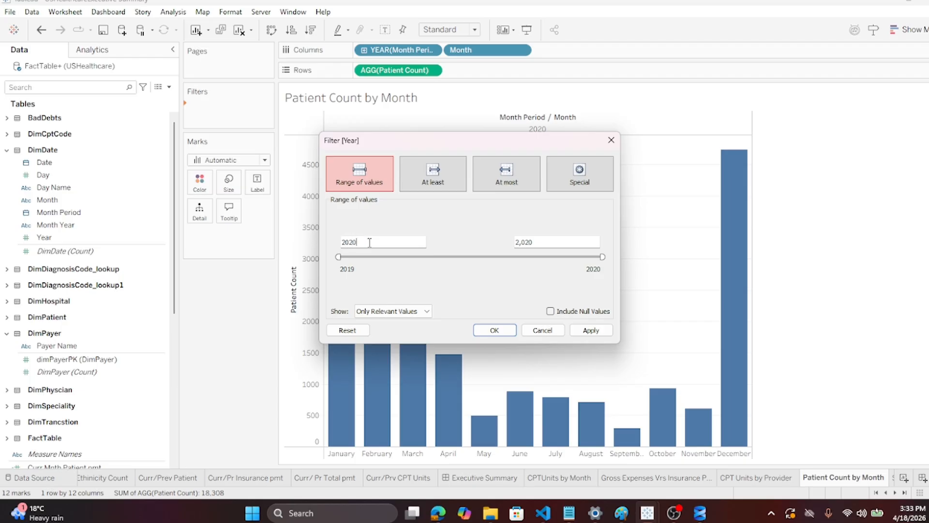
click(503, 329)
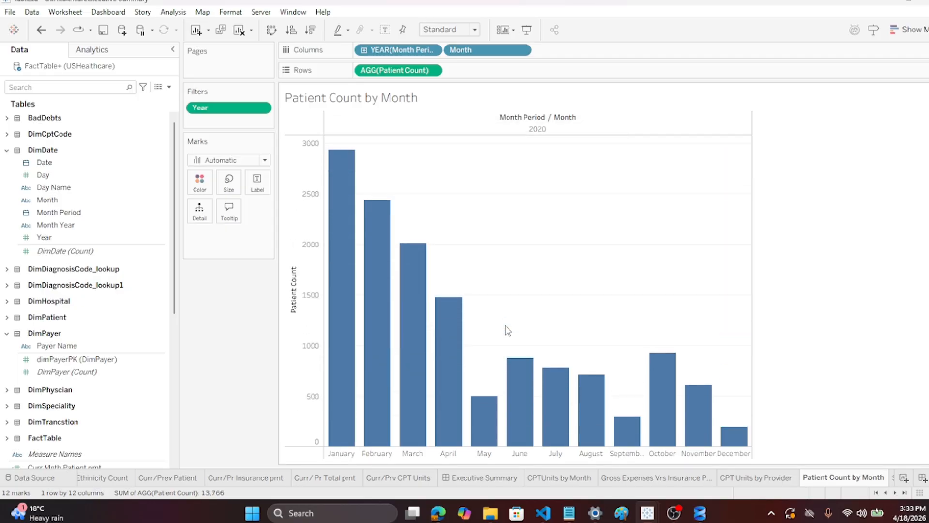
Color the monthly bars by the calculated Patient Count measure and save the workbook
click(127, 199)
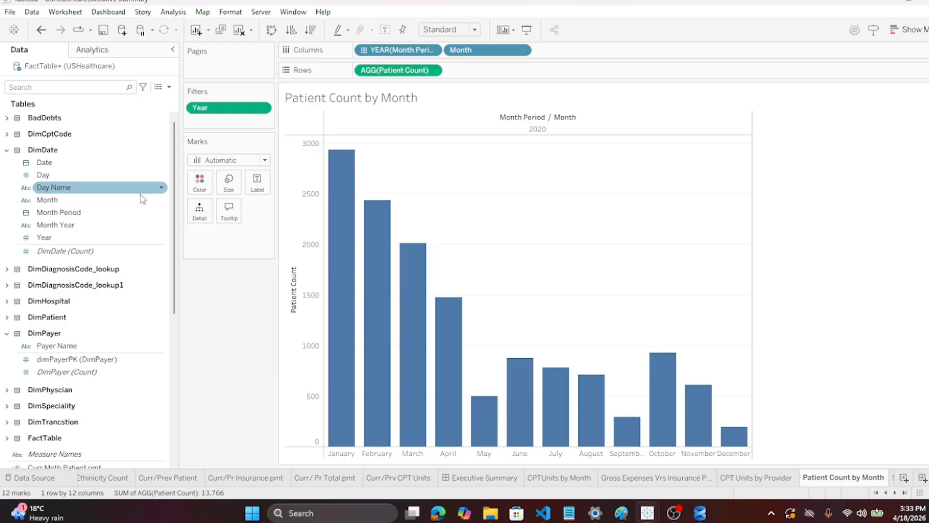
click(95, 372)
scroll(95, 373, down, 6)
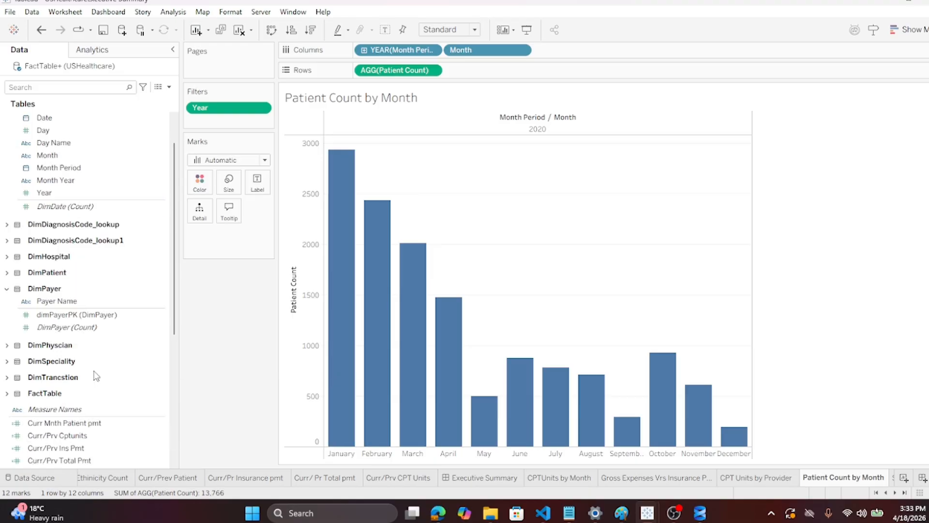
mouse_move(92, 435)
mouse_down()
mouse_move(145, 323)
mouse_move(187, 184)
mouse_move(212, 192)
mouse_up()
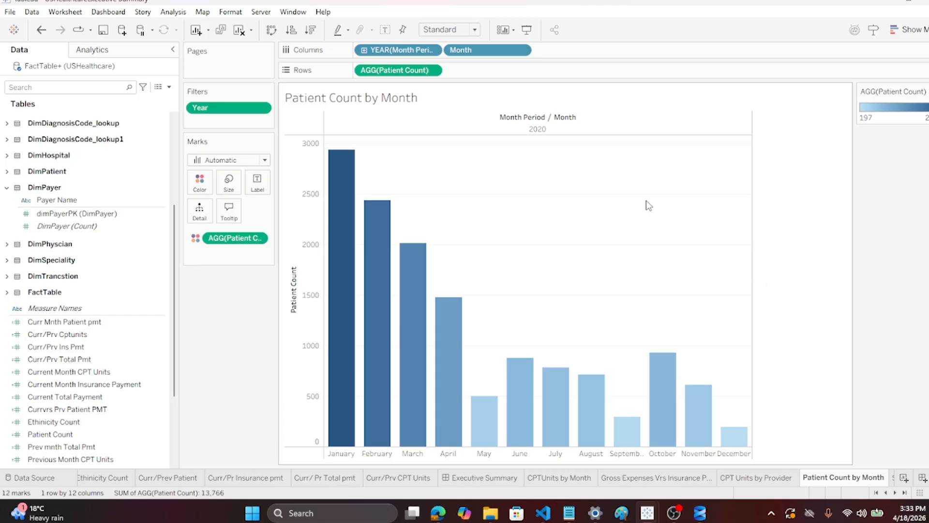
click(9, 12)
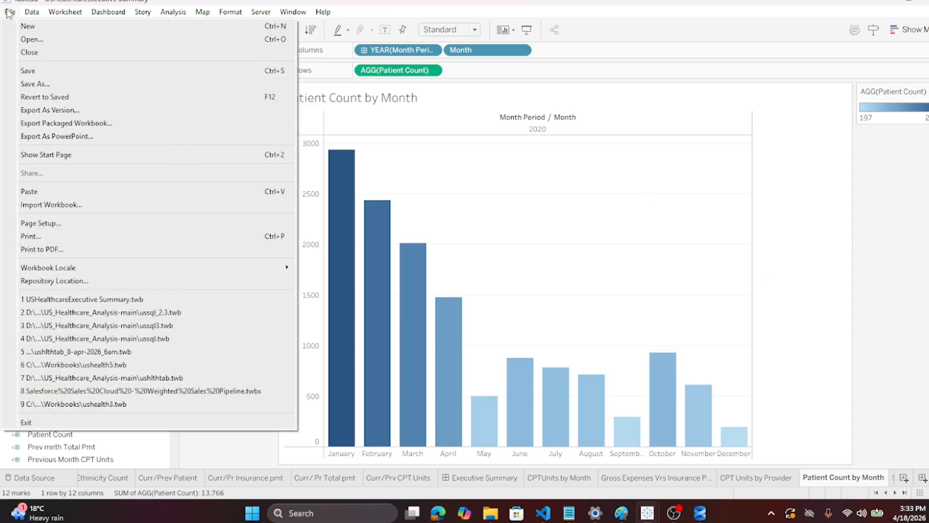
click(42, 72)
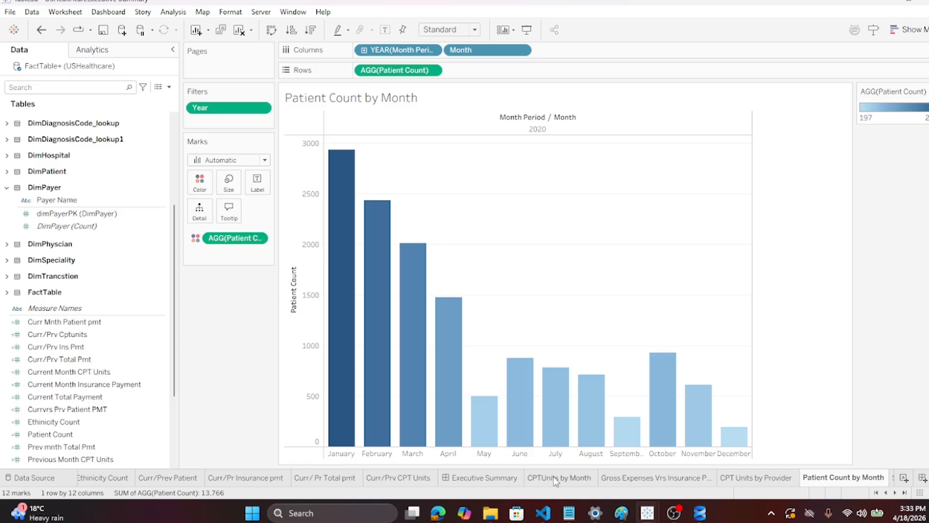
Place Patient Count by Month as a floating view below Gross Expenses Vrs Insurance Payments on the Executive Summary dashboard and remove its color legend
click(482, 478)
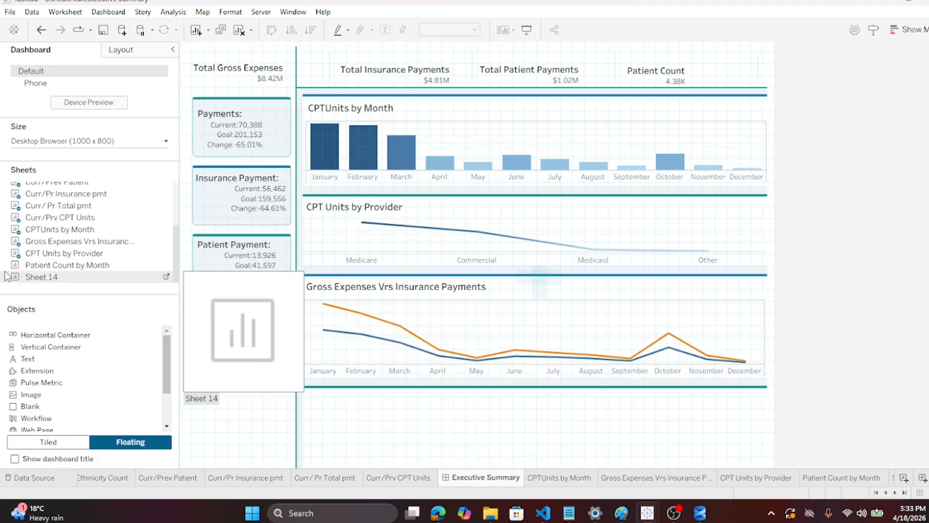
mouse_move(9, 257)
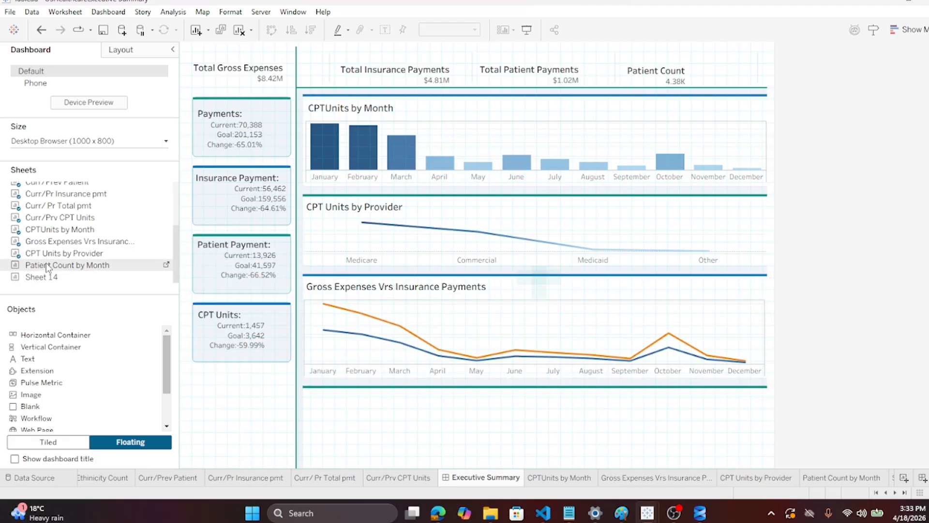
drag(50, 265, 307, 390)
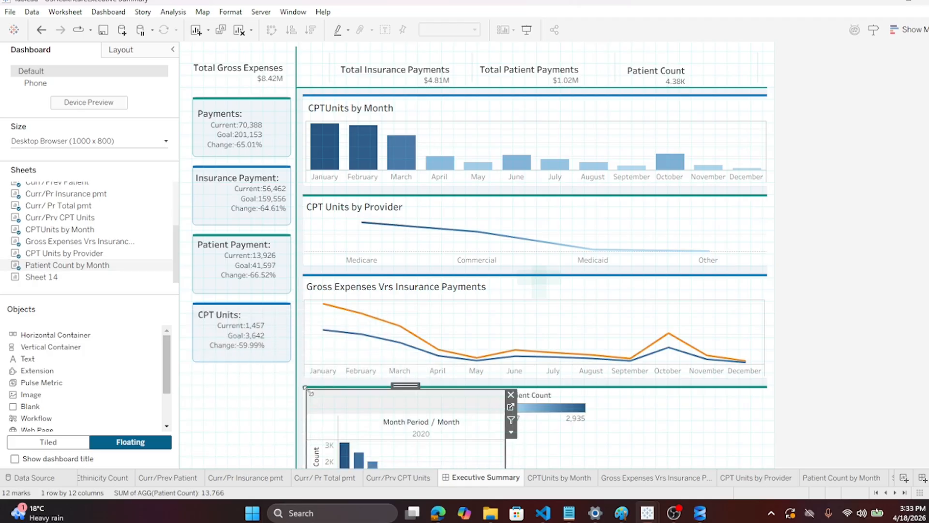
click(568, 416)
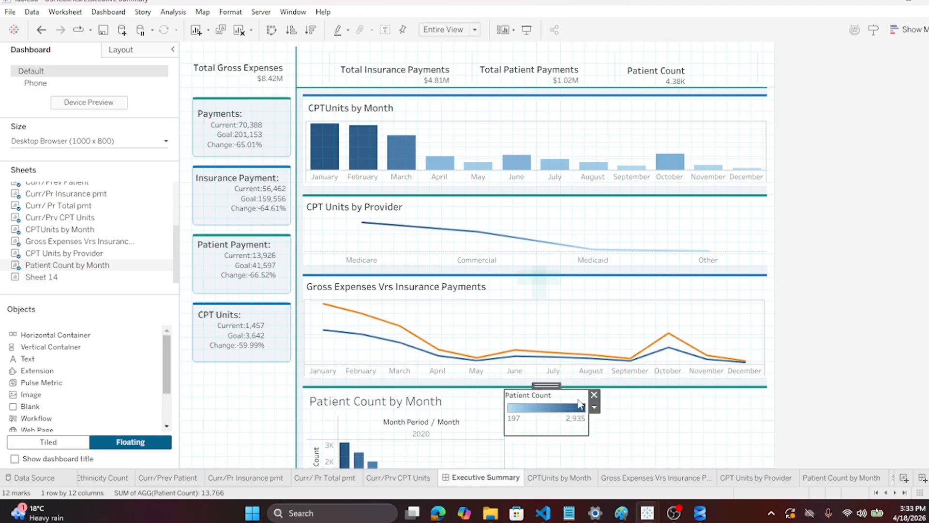
click(595, 394)
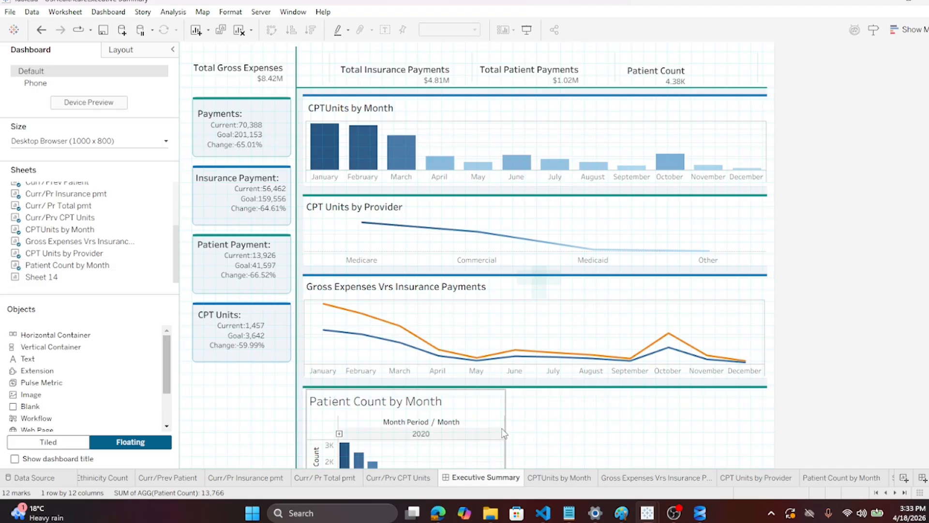
right_click(424, 433)
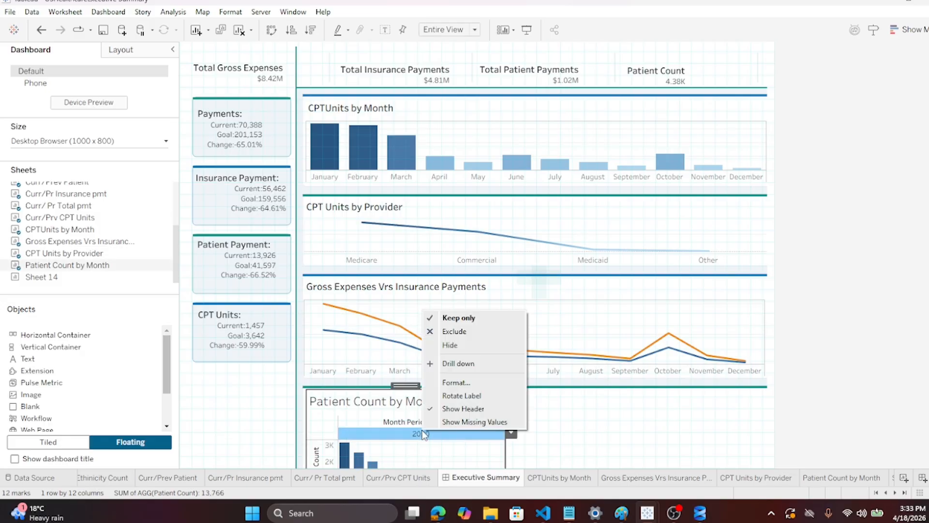
click(456, 347)
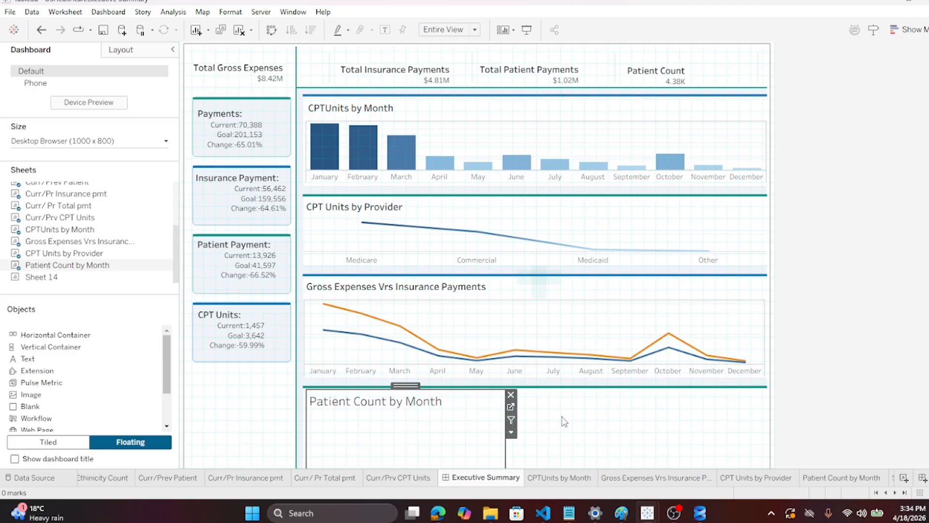
click(41, 30)
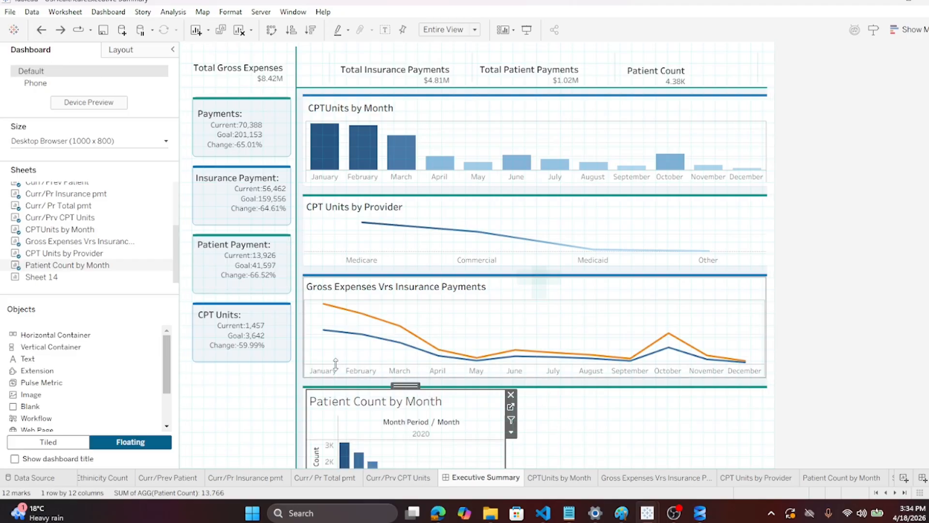
Hide the column field labels and the 2020 year header in the Patient Count by Month view
right_click(395, 426)
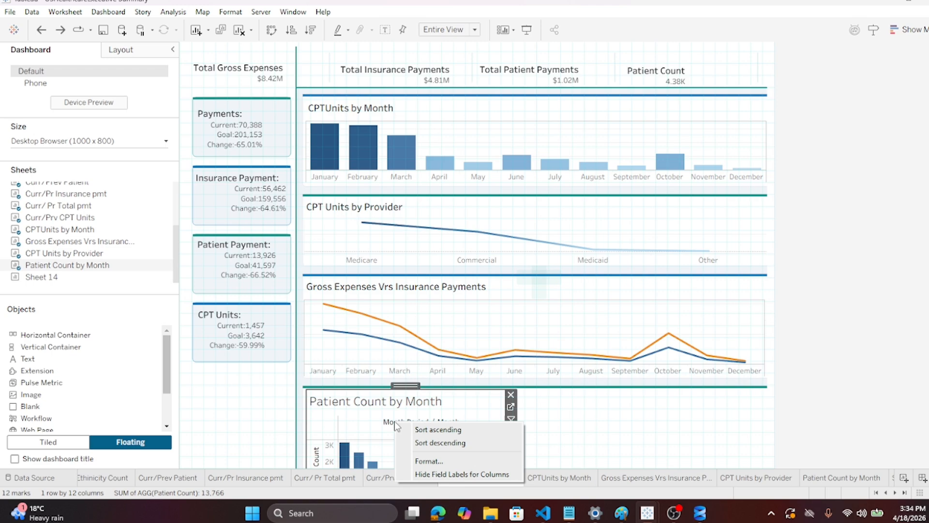
click(446, 476)
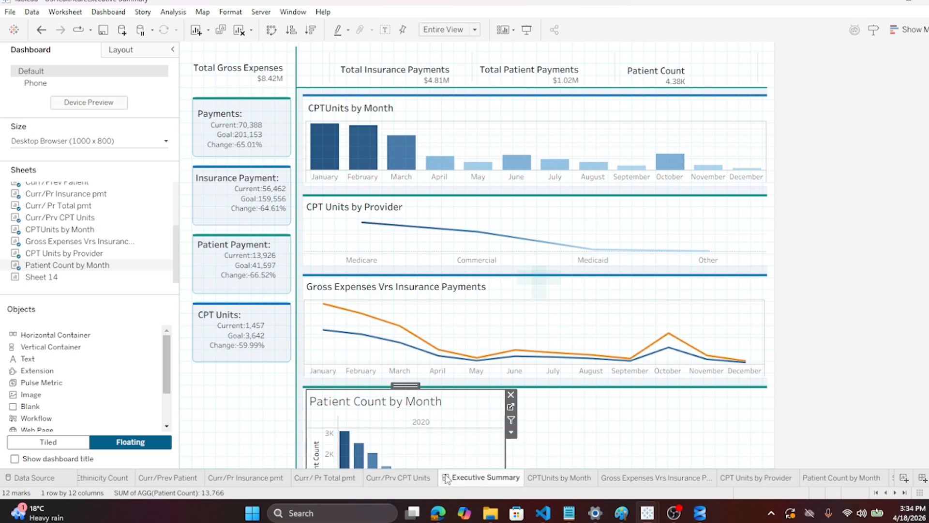
right_click(425, 422)
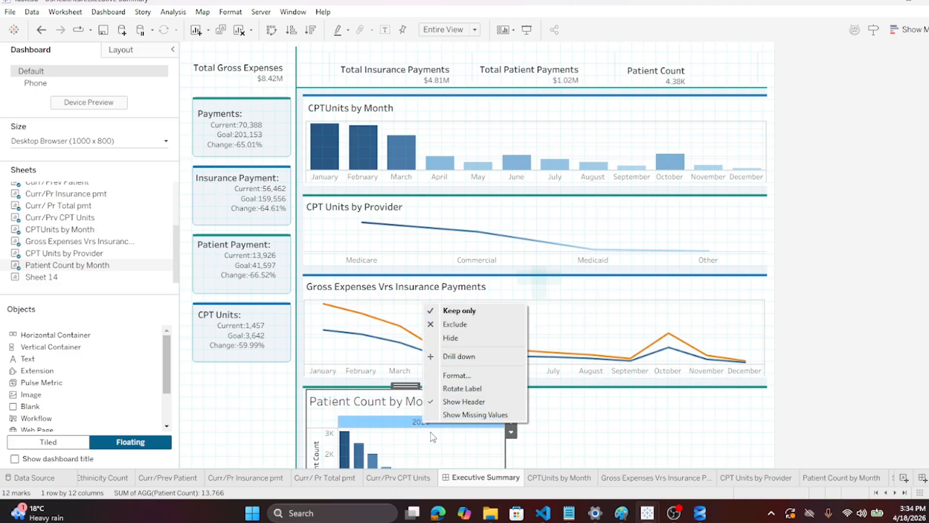
click(454, 406)
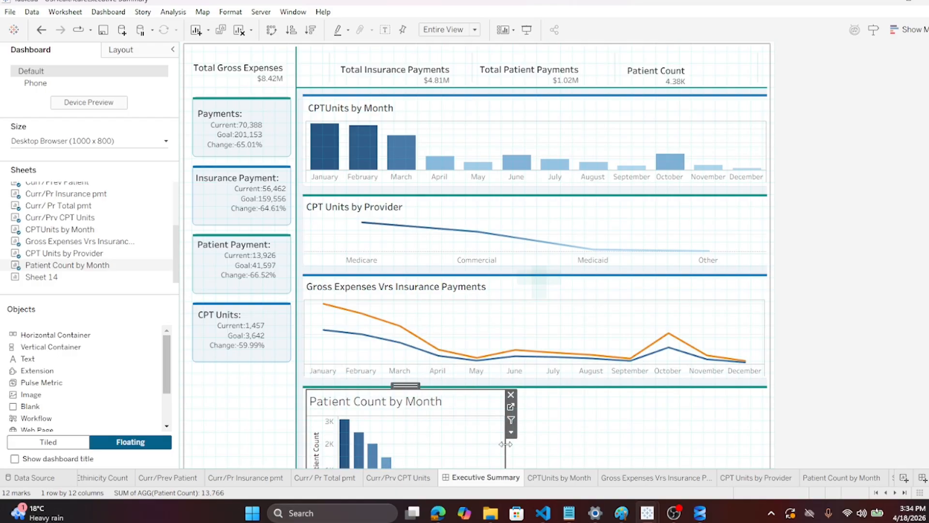
Widen the Patient Count by Month view to match the width of the charts above it
drag(508, 449, 764, 436)
scroll(863, 403, down, 3)
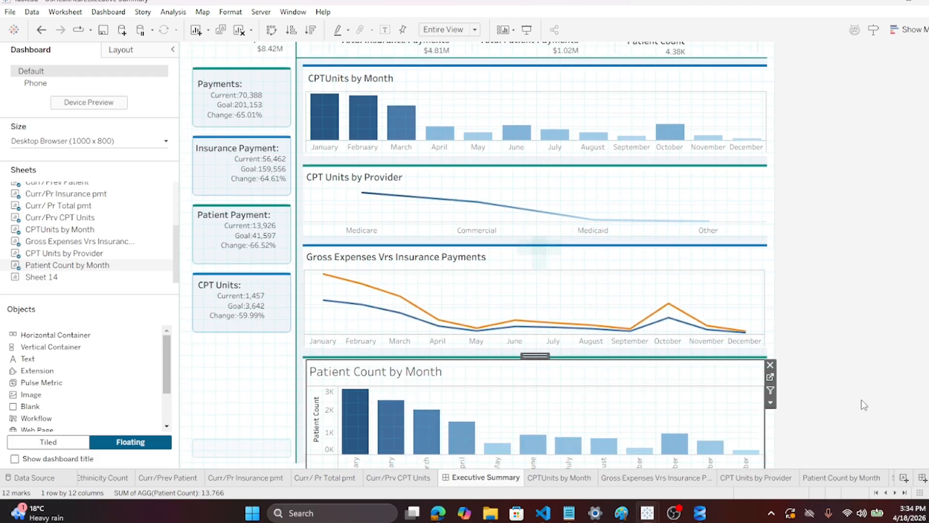
scroll(864, 404, down, 1)
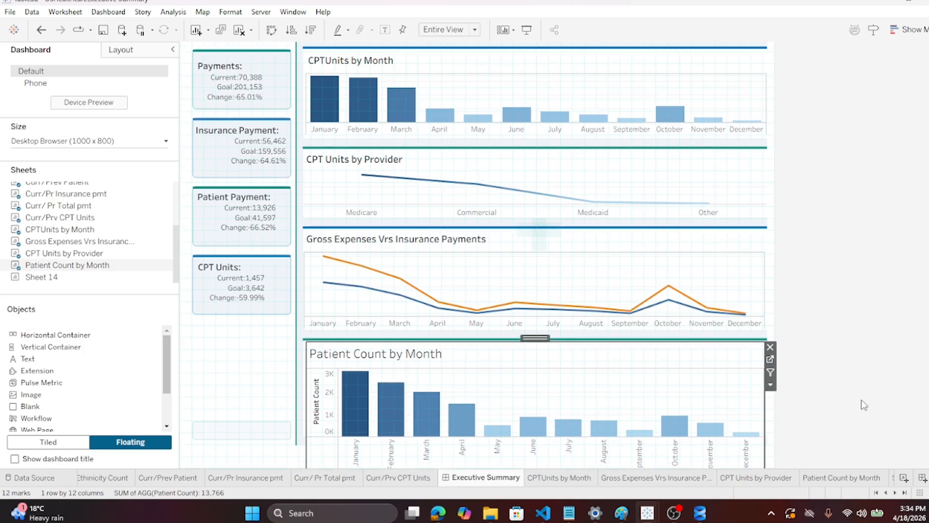
scroll(864, 405, up, 3)
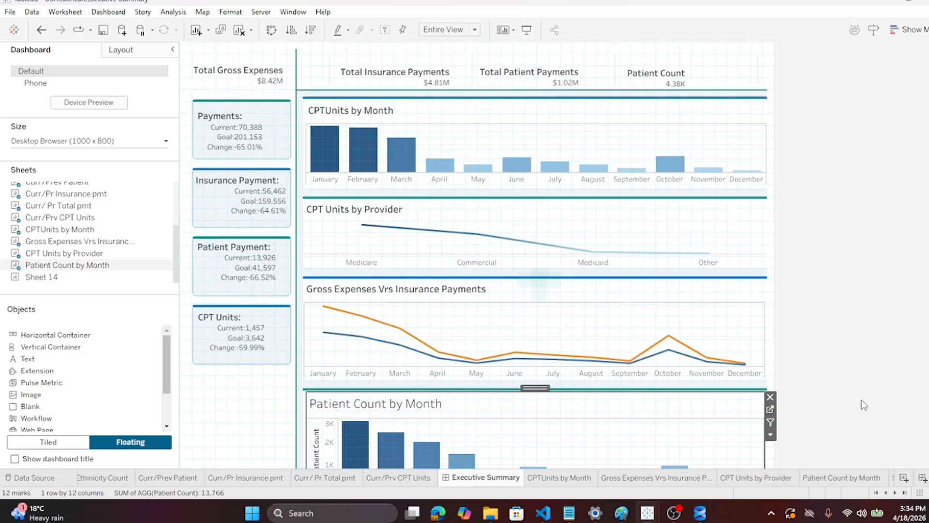
Turn off the grid display on the Executive Summary dashboard and deselect the Patient Count by Month view
click(109, 12)
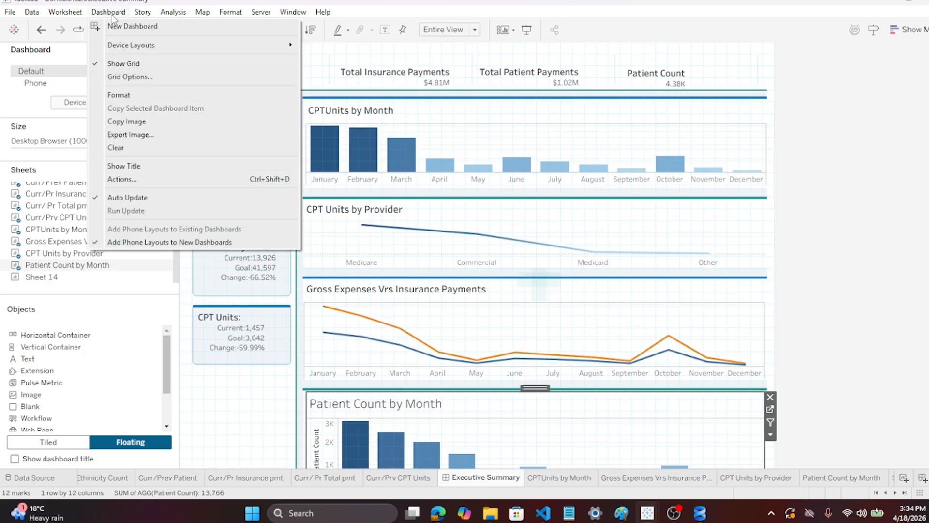
click(123, 63)
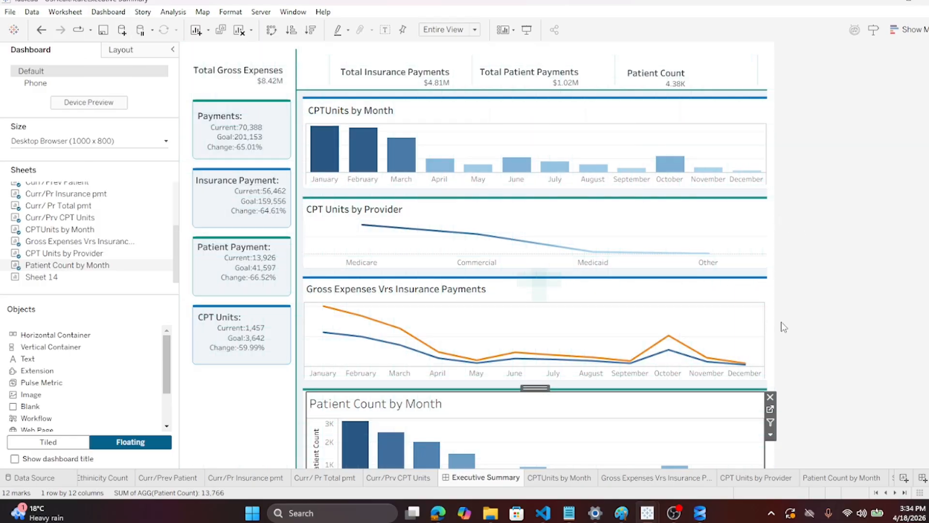
click(786, 411)
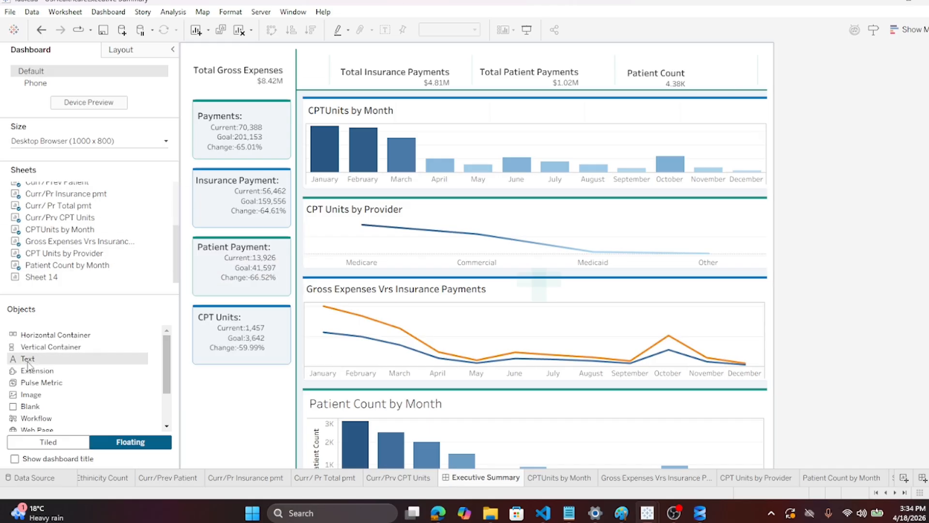
Add a floating text object above the KPI row on the dashboard reading "Executive Summary- US Health Industry 2020"
drag(28, 362, 301, 46)
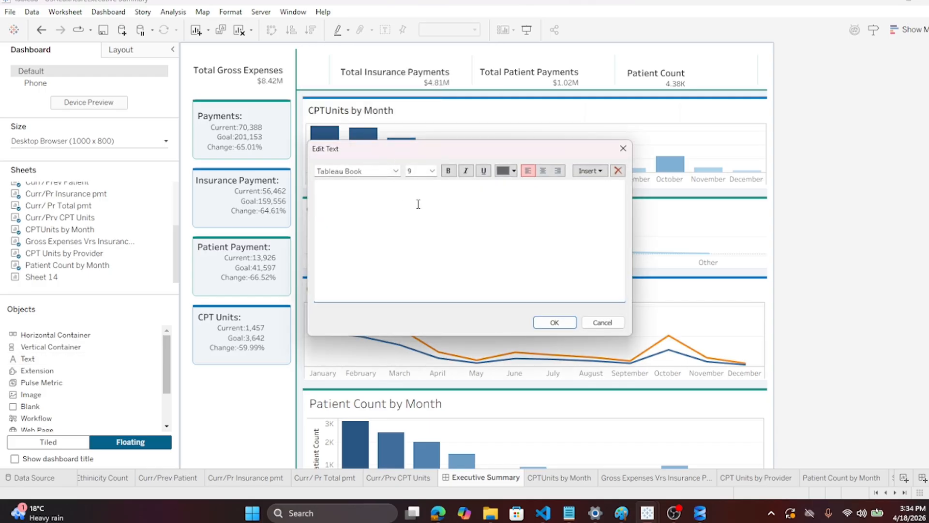
text(Executive Summa)
text(ry- US Health I)
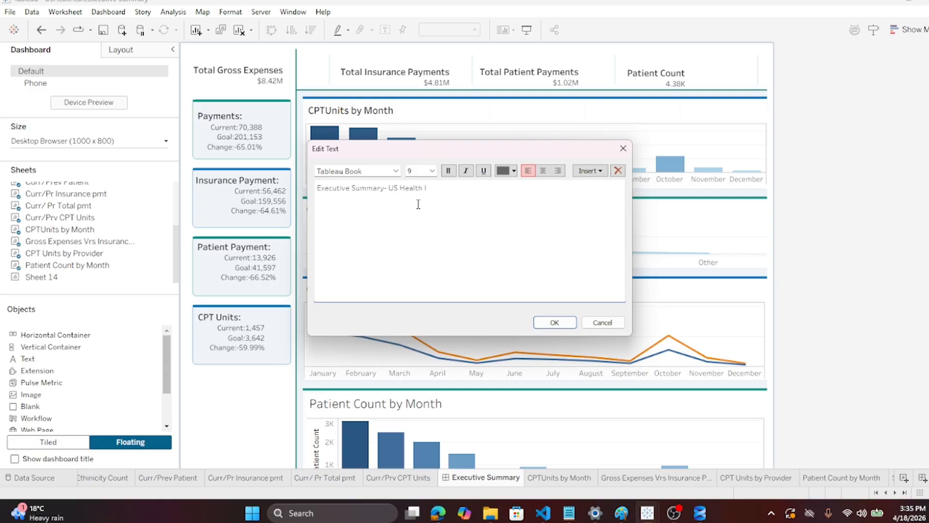
text(stry 2020)
Color "Executive Summary" dark gray and "US Health Industry 2020" navy blue in the heading text
drag(319, 189, 386, 193)
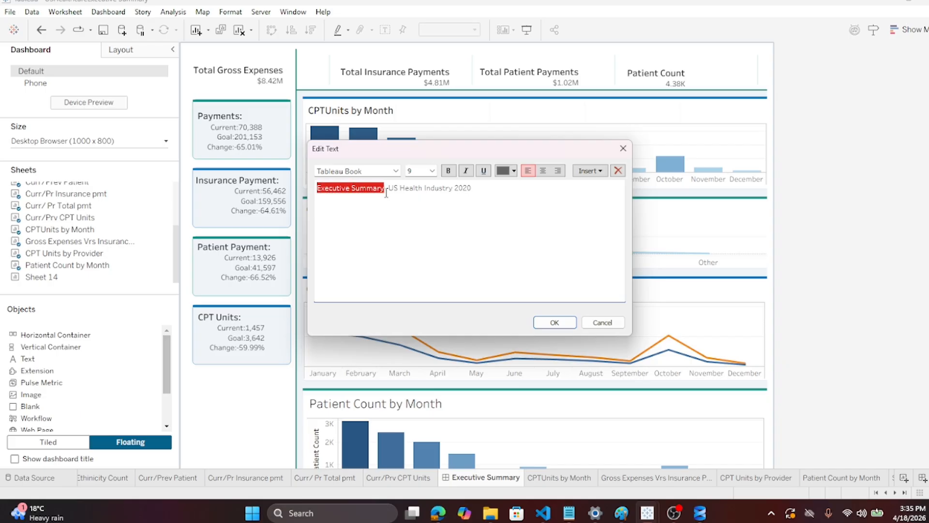
click(514, 171)
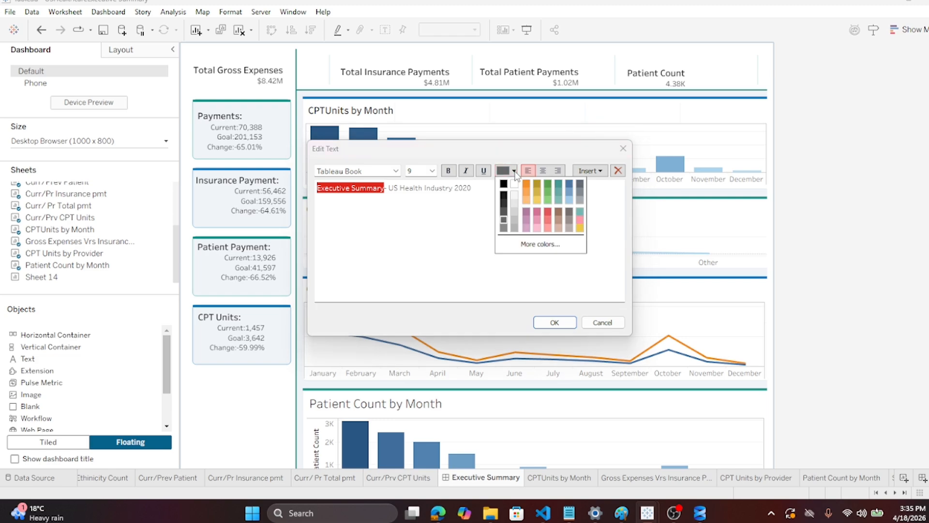
click(504, 211)
drag(389, 189, 481, 191)
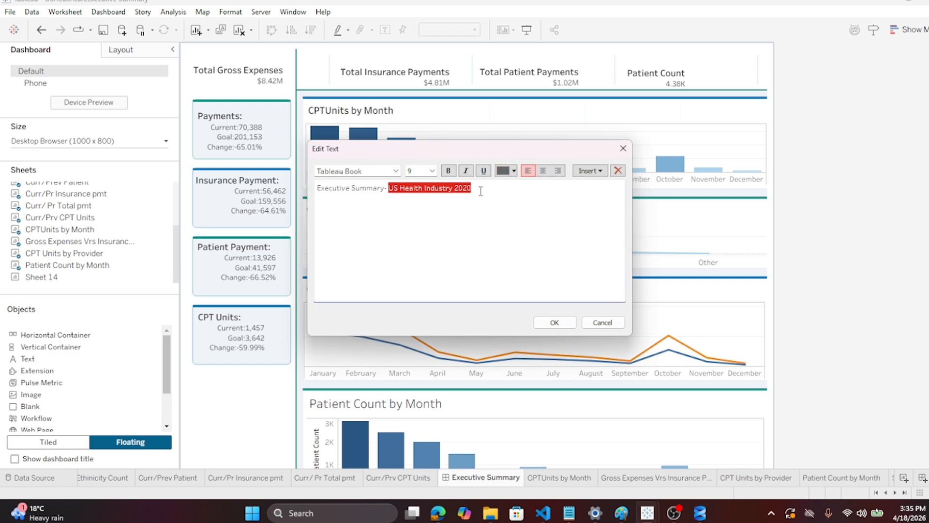
click(514, 171)
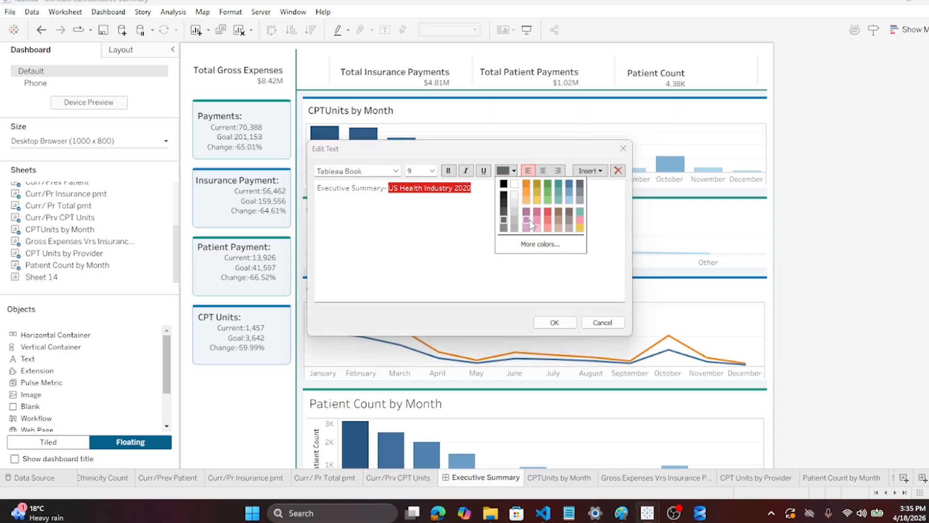
click(544, 244)
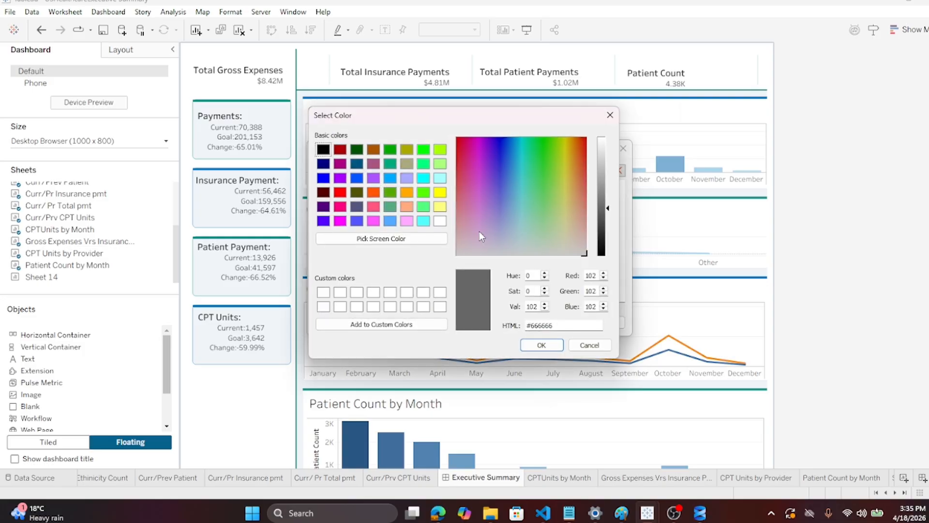
click(324, 165)
click(540, 343)
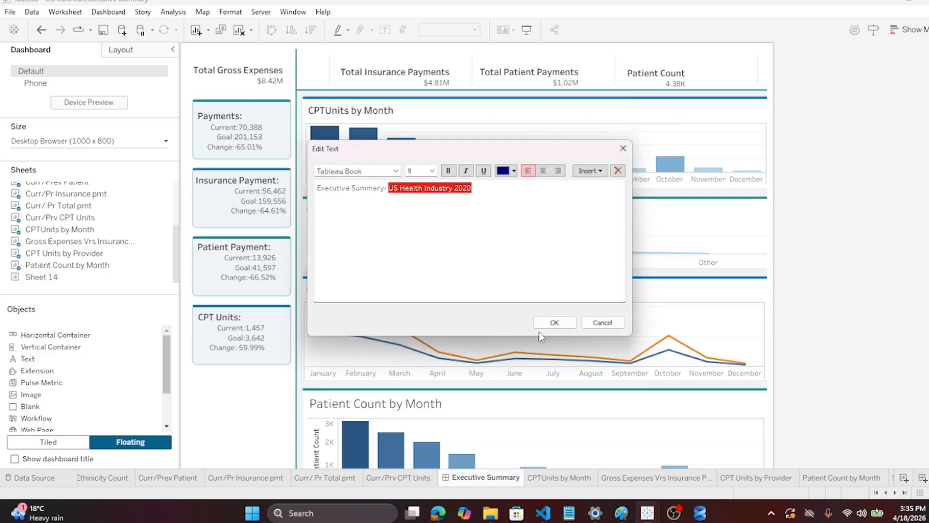
click(484, 212)
Set the entire heading text to size 15 and bold, and apply it to the dashboard
drag(484, 186, 316, 188)
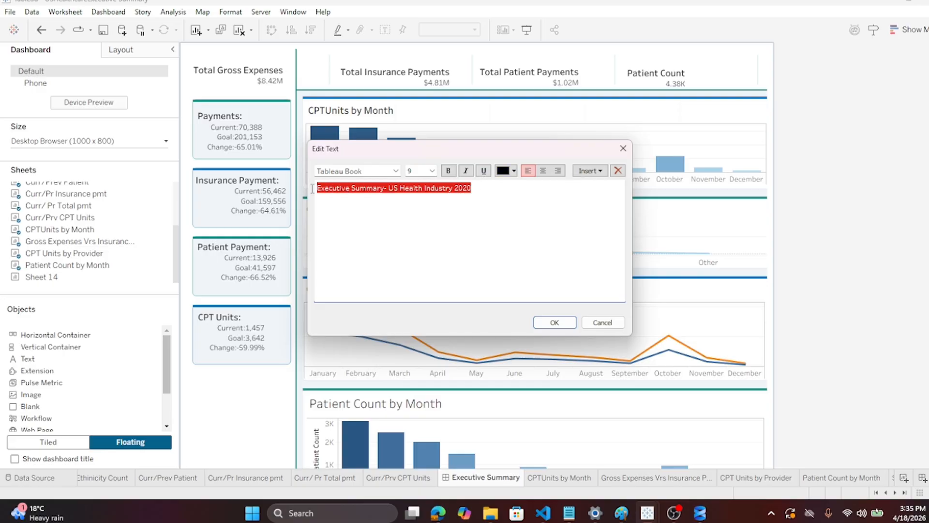
click(432, 171)
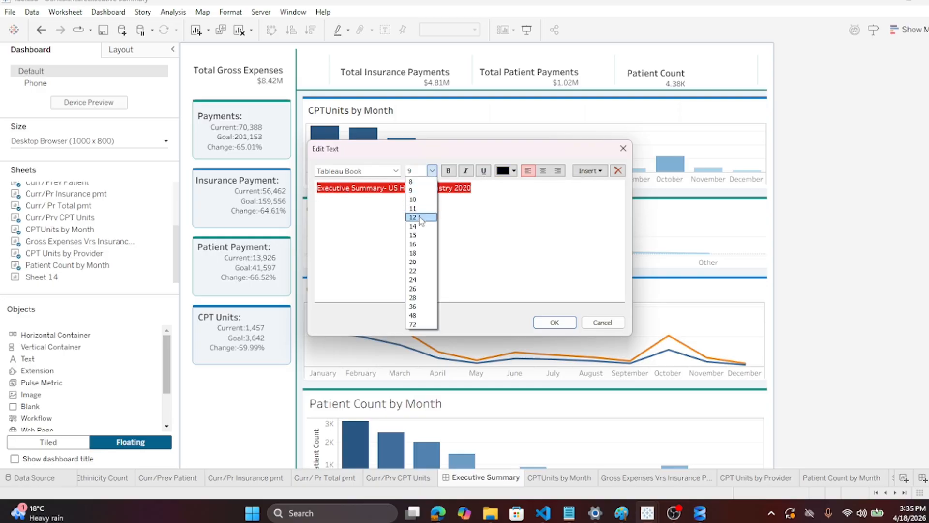
click(412, 236)
click(448, 170)
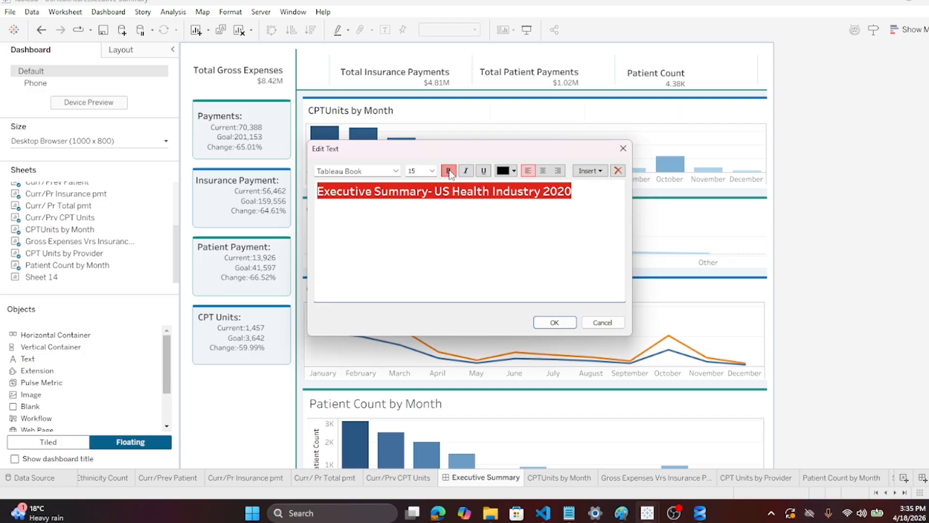
click(562, 324)
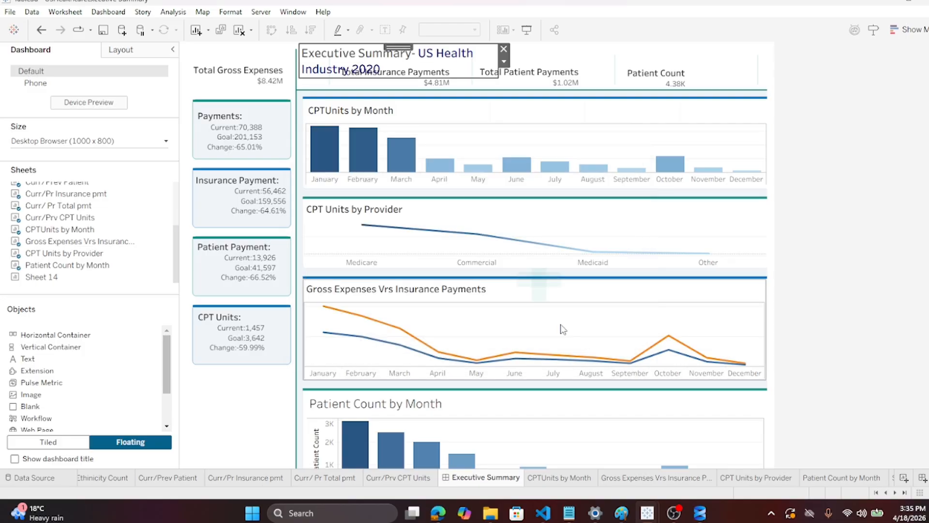
Widen the heading's text box to span the charts below and shorten it to a single line
drag(493, 60, 761, 65)
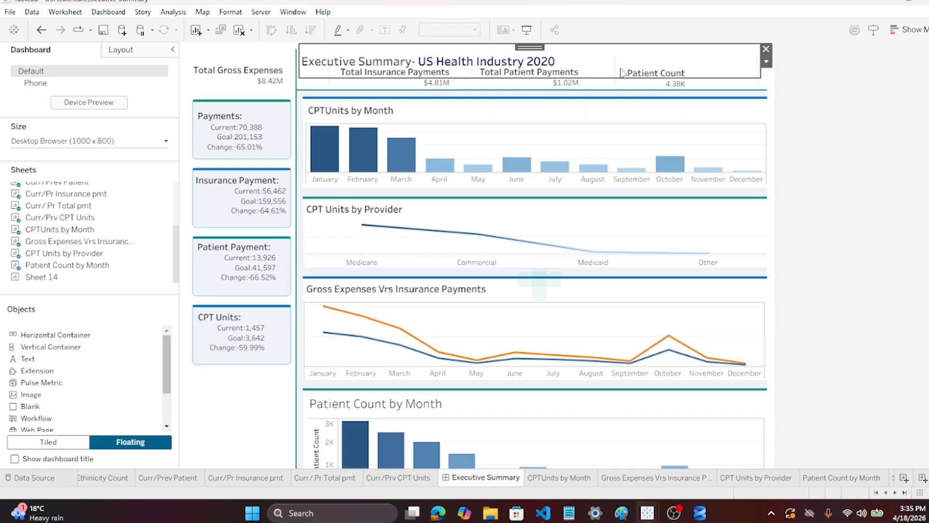
drag(512, 74, 510, 64)
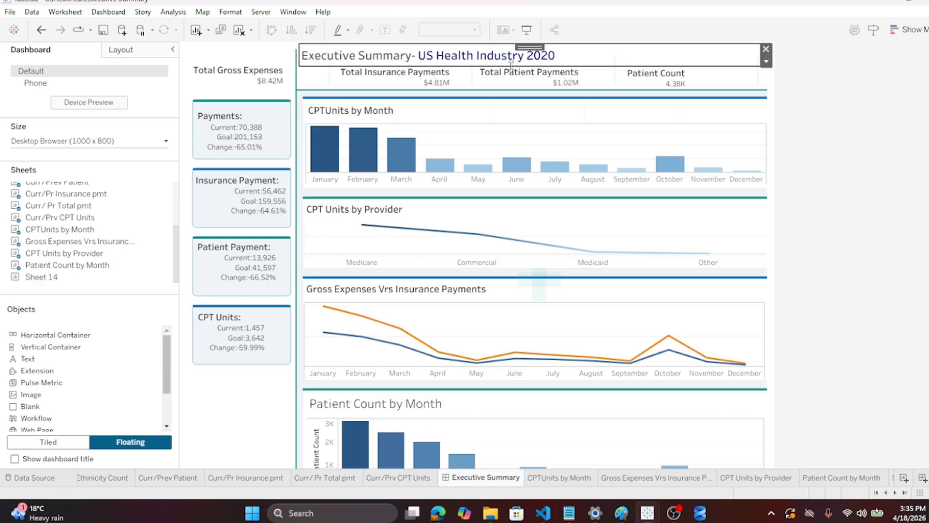
click(867, 81)
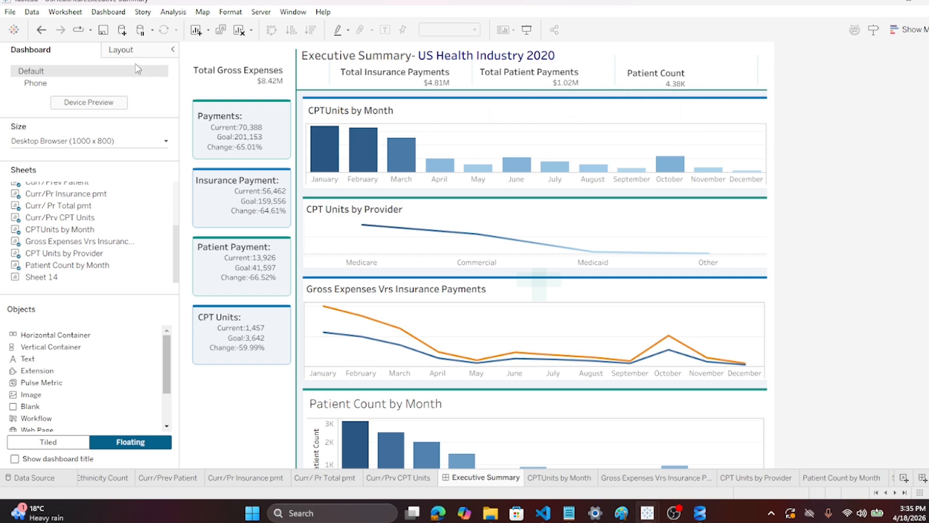
Center the "Executive Summary- US Health Industry 2020" heading text within its box
click(394, 63)
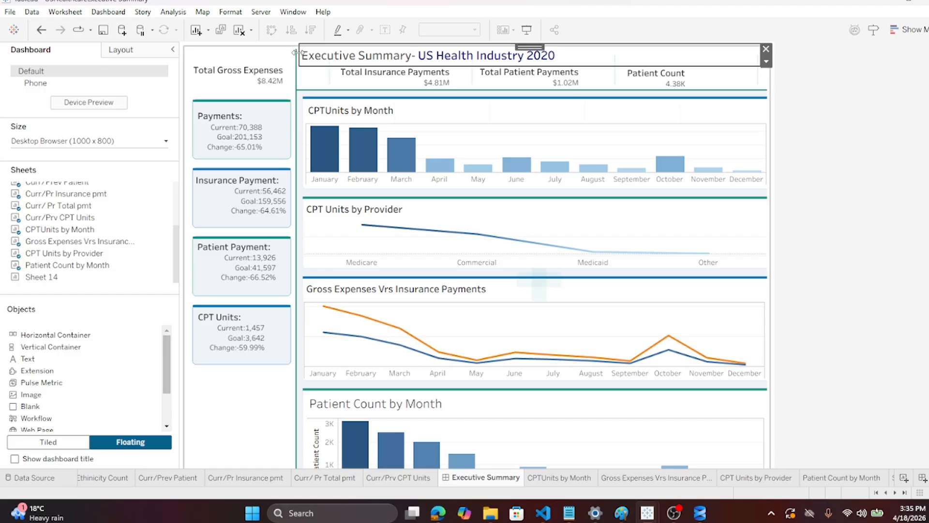
double_click(438, 62)
drag(575, 192, 317, 190)
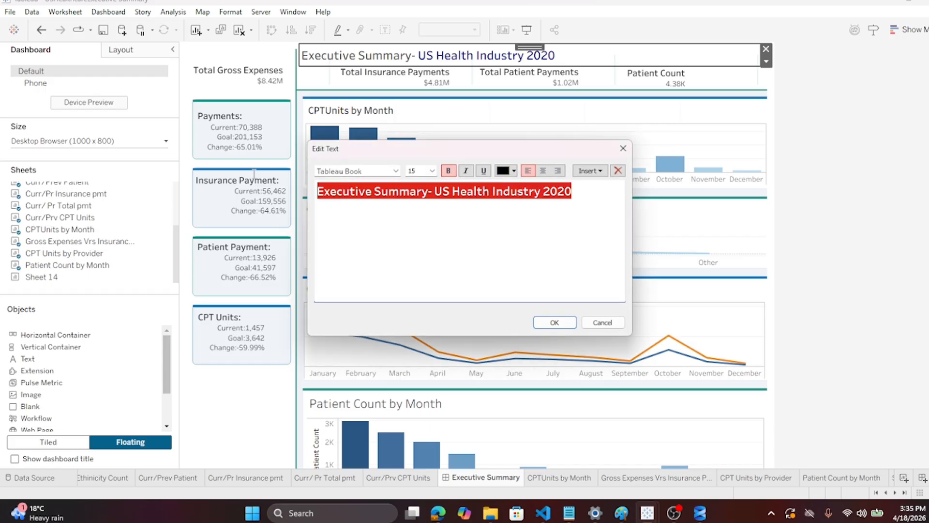
click(543, 171)
click(556, 322)
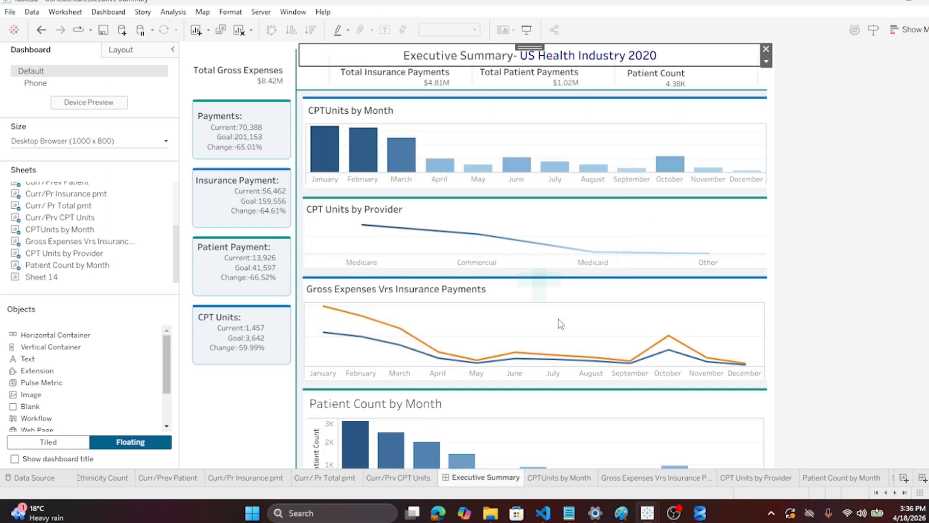
click(914, 130)
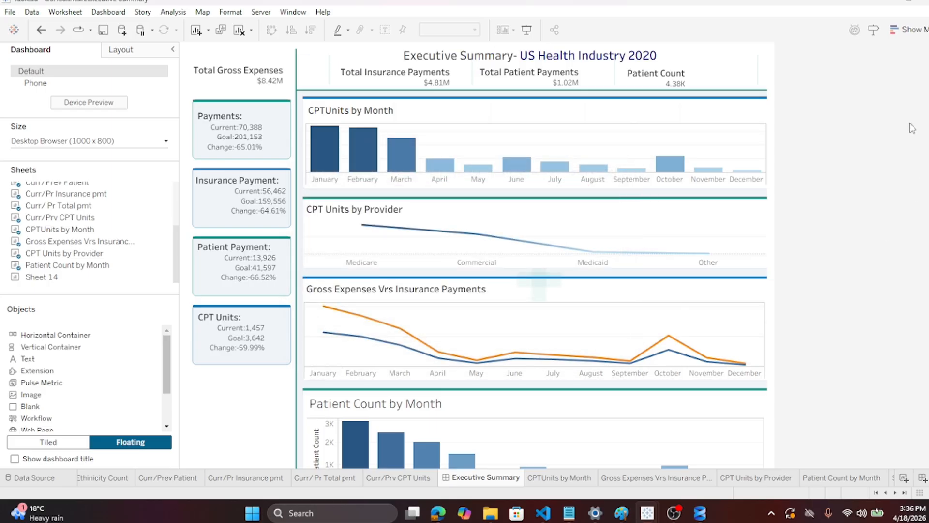
Reduce the heading box's height slightly so it sits clear of the KPI titles below
click(581, 57)
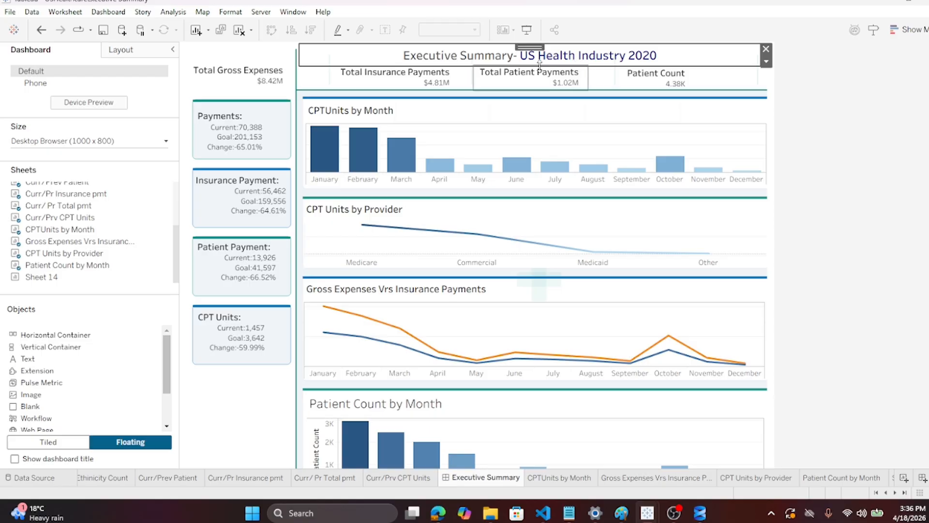
drag(538, 63, 536, 61)
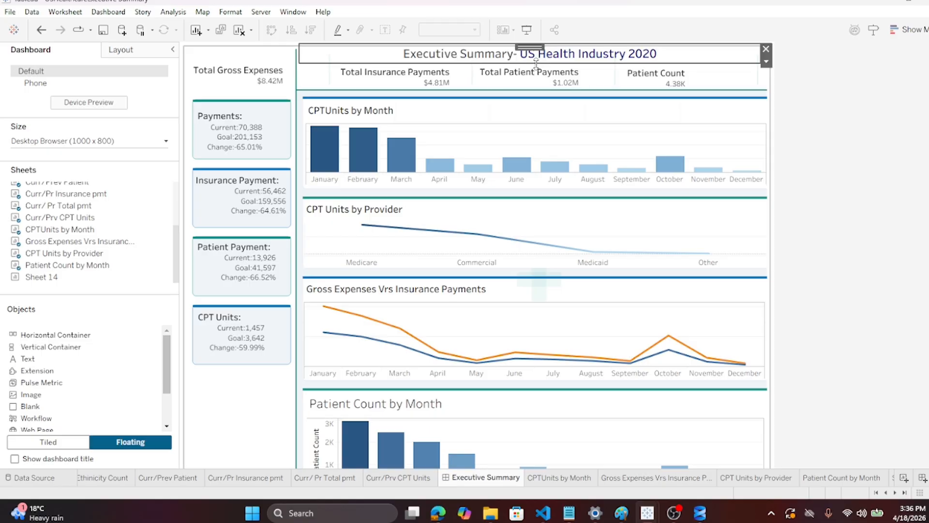
click(815, 89)
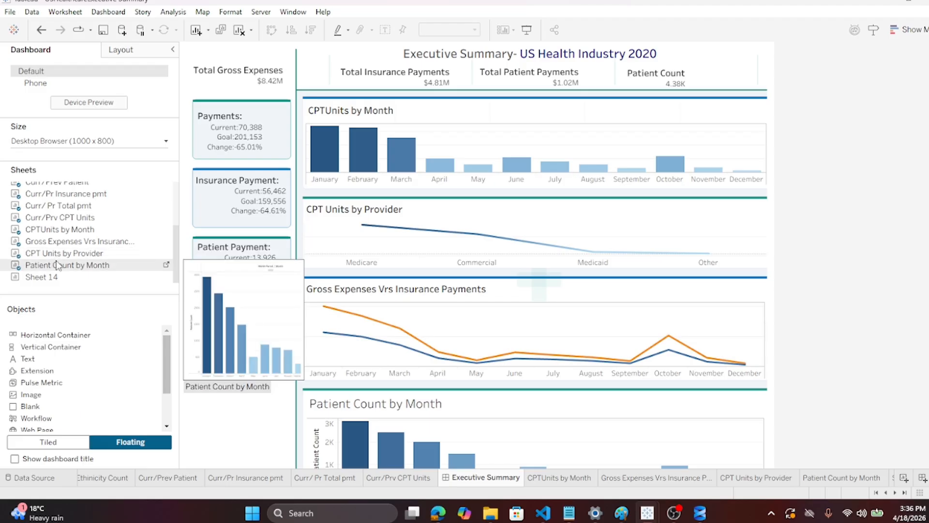
scroll(24, 384, down, 2)
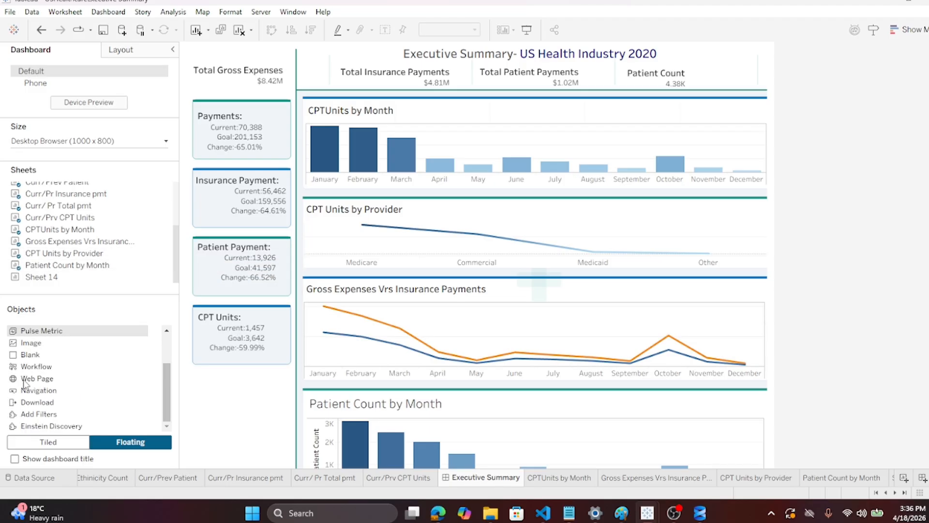
scroll(24, 383, up, 2)
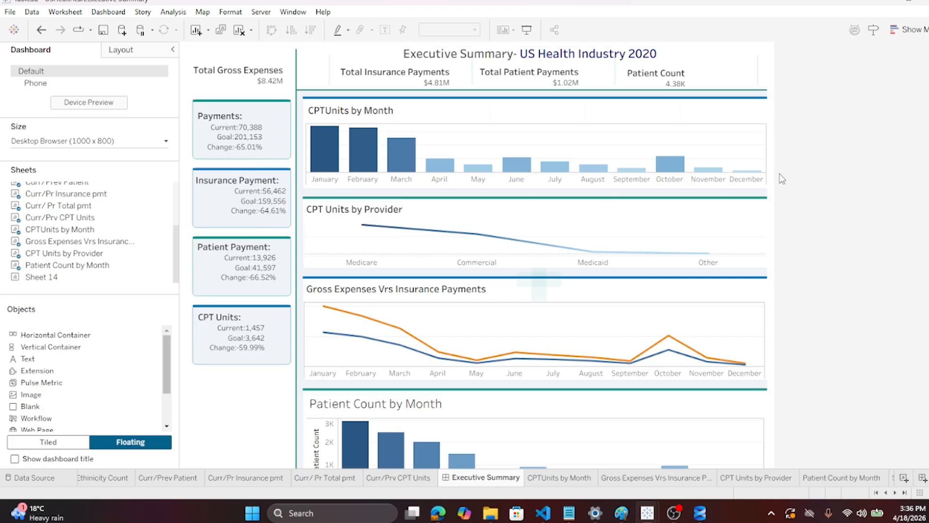
Format the Patient Count by Month title on the dashboard as bold, size 12
scroll(863, 231, down, 1)
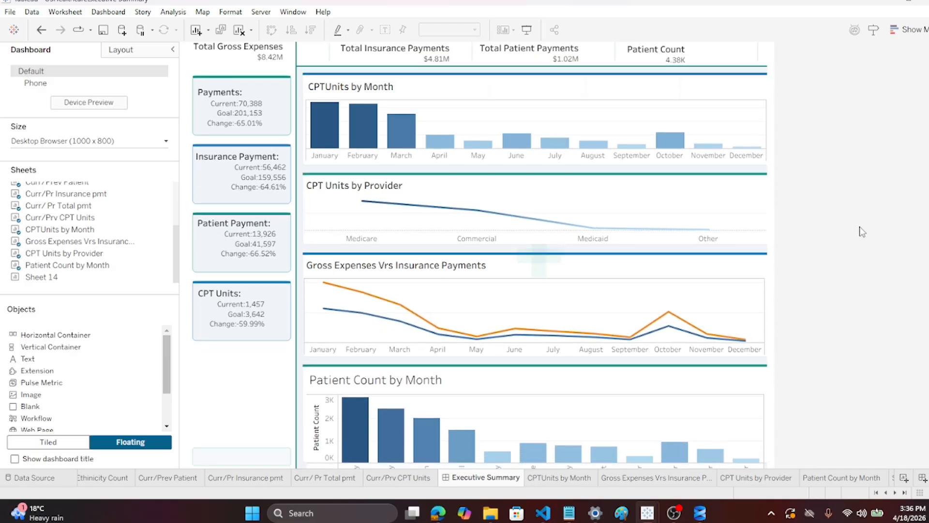
scroll(863, 231, down, 1)
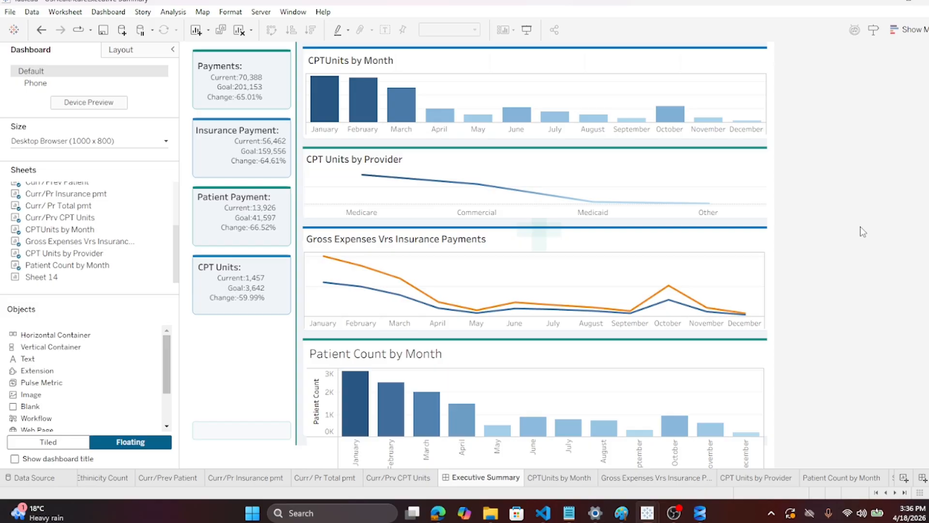
right_click(416, 355)
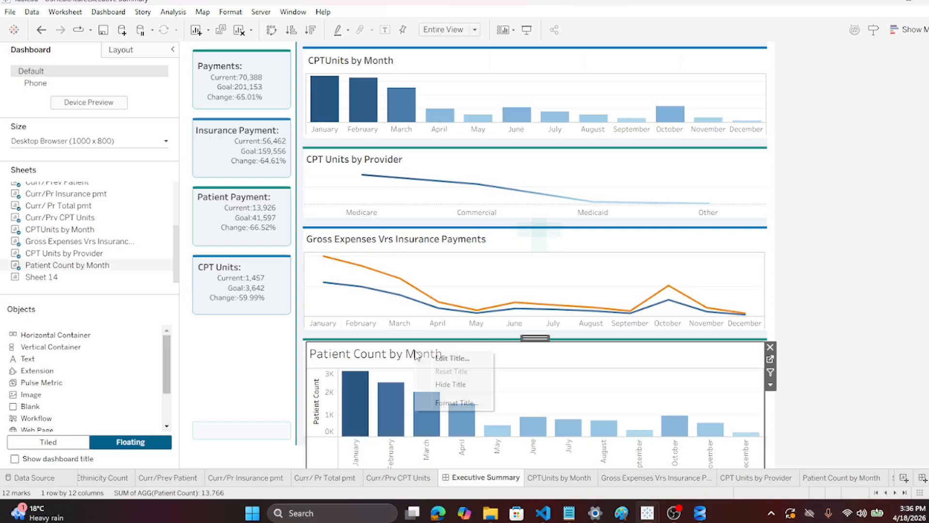
click(442, 358)
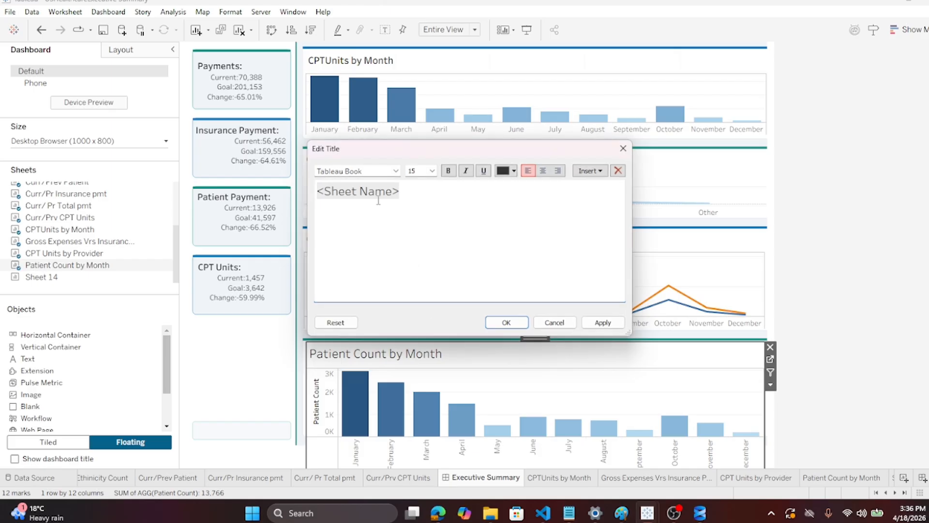
key(ctrl+a)
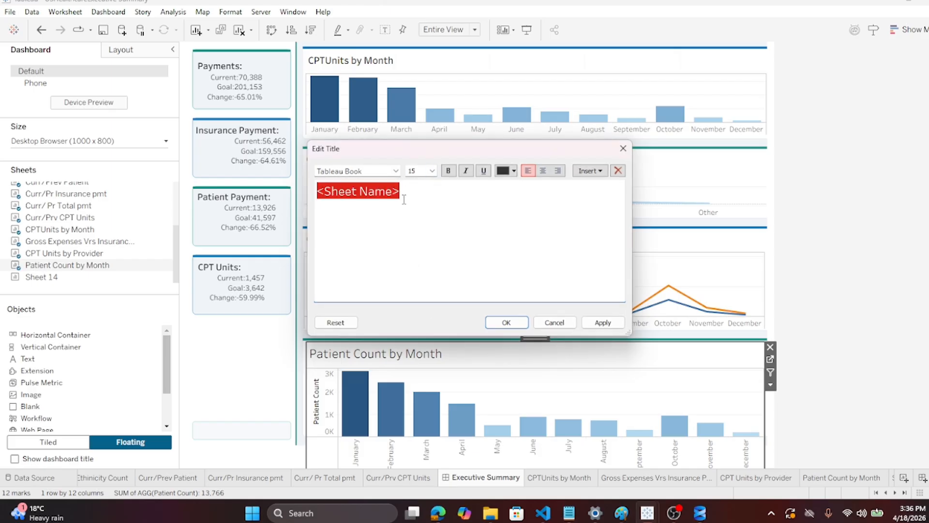
click(427, 172)
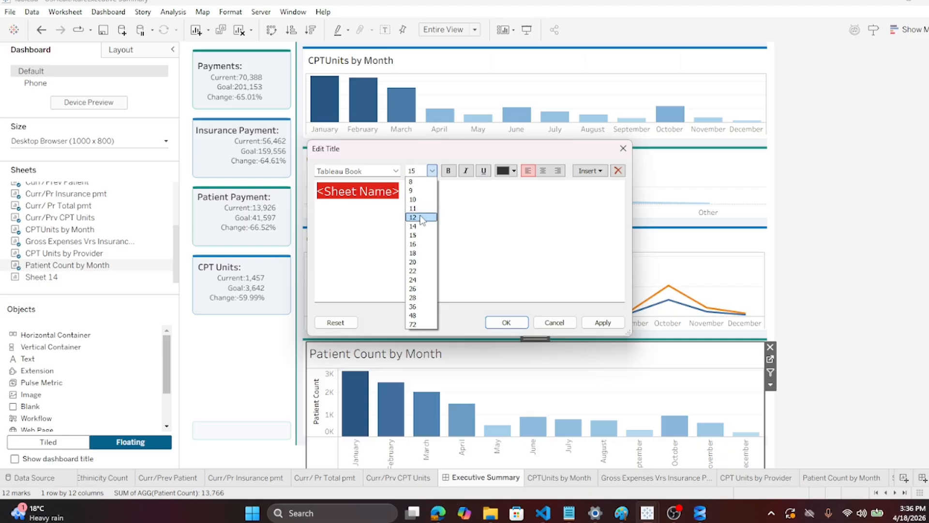
click(422, 214)
click(448, 170)
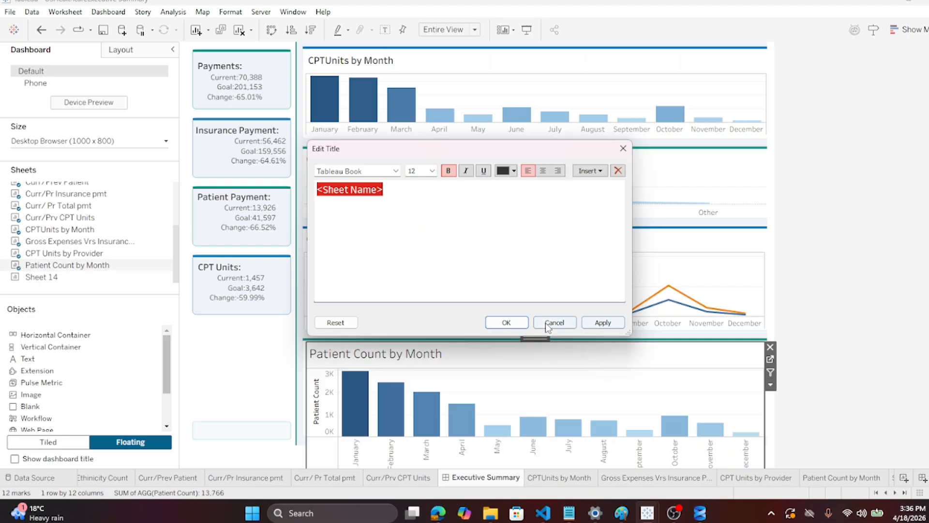
click(506, 323)
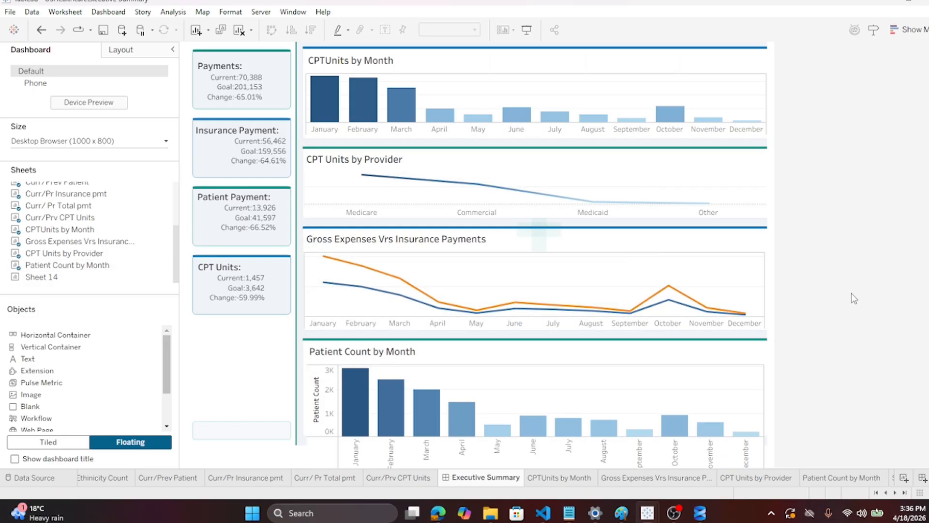
Hide the vertical Patient Count axis header in the Patient Count by Month chart
scroll(850, 299, up, 1)
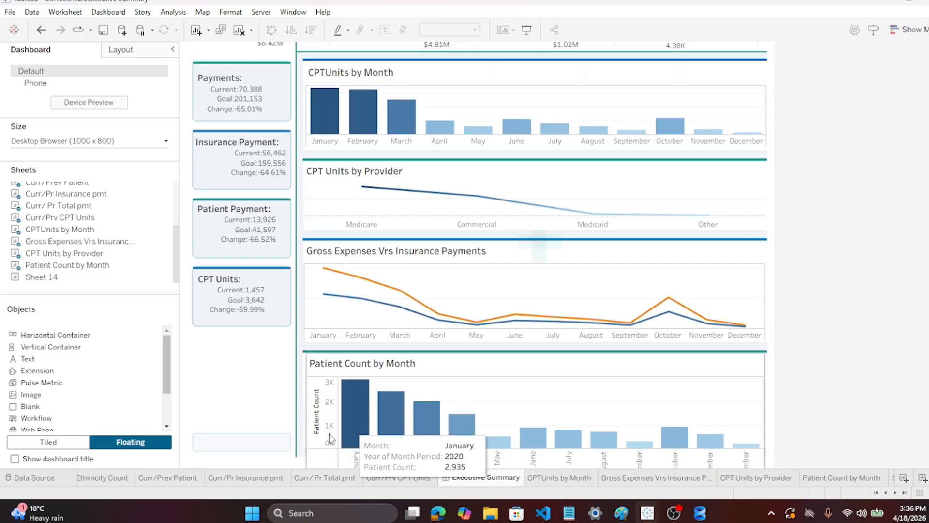
right_click(316, 424)
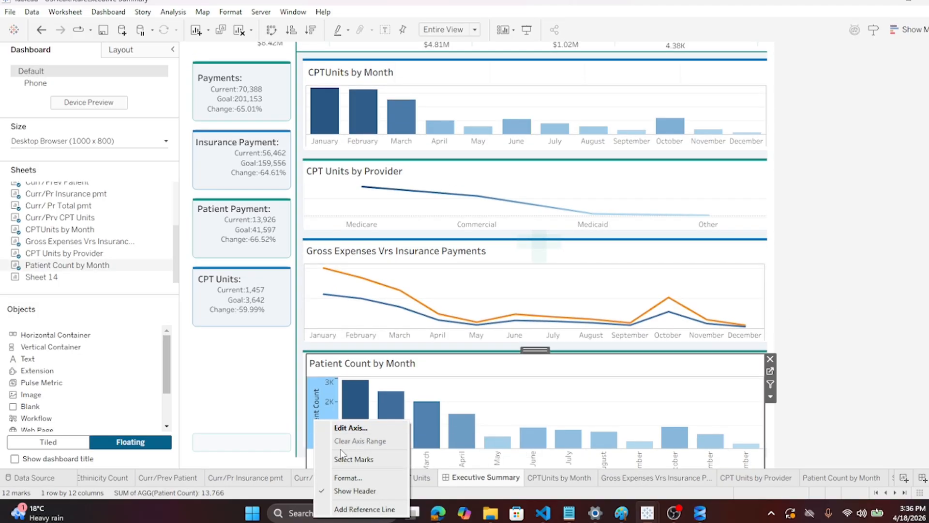
click(348, 490)
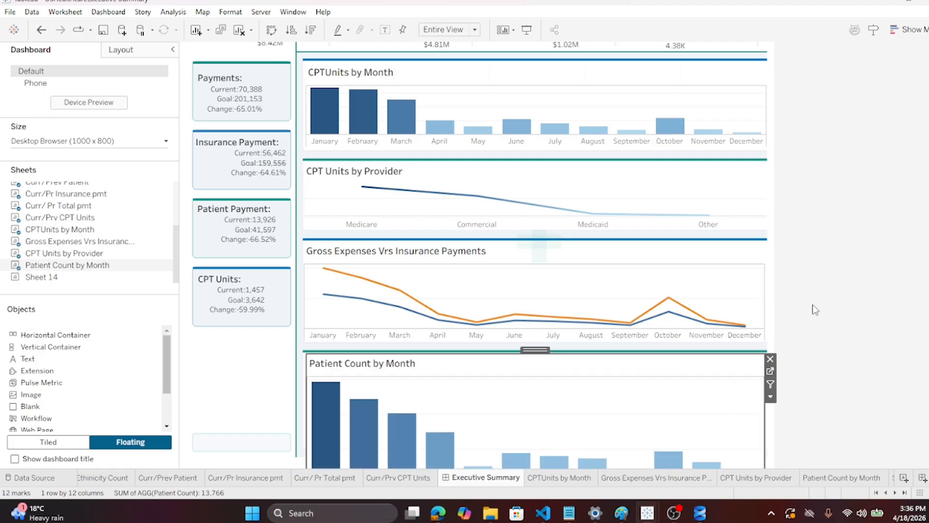
Move the Total Gross Expenses view down slightly so it lines up with the other KPI titles
scroll(808, 308, down, 1)
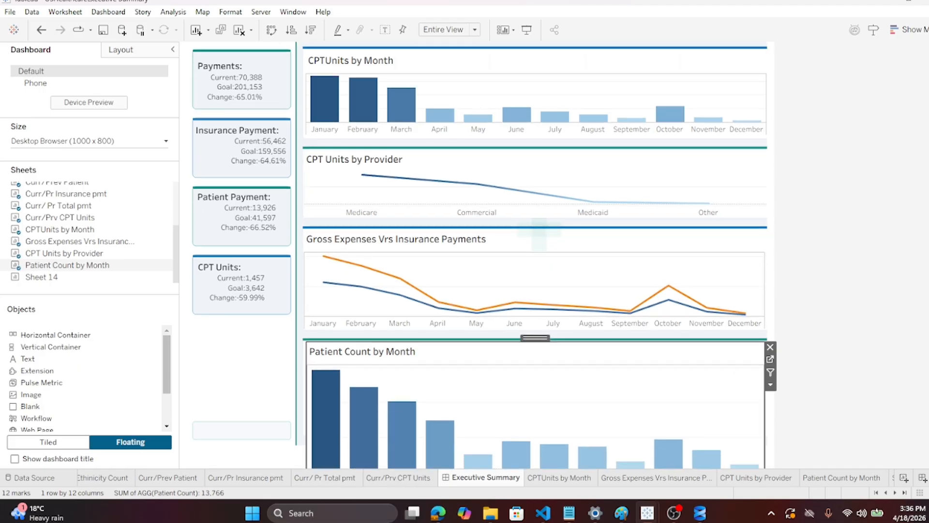
scroll(926, 368, up, 4)
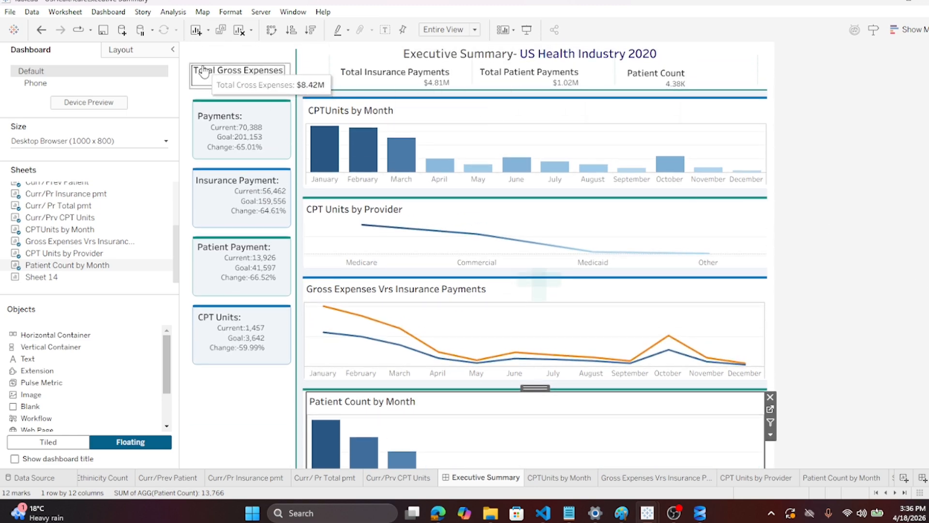
click(232, 73)
drag(234, 60, 237, 66)
click(815, 127)
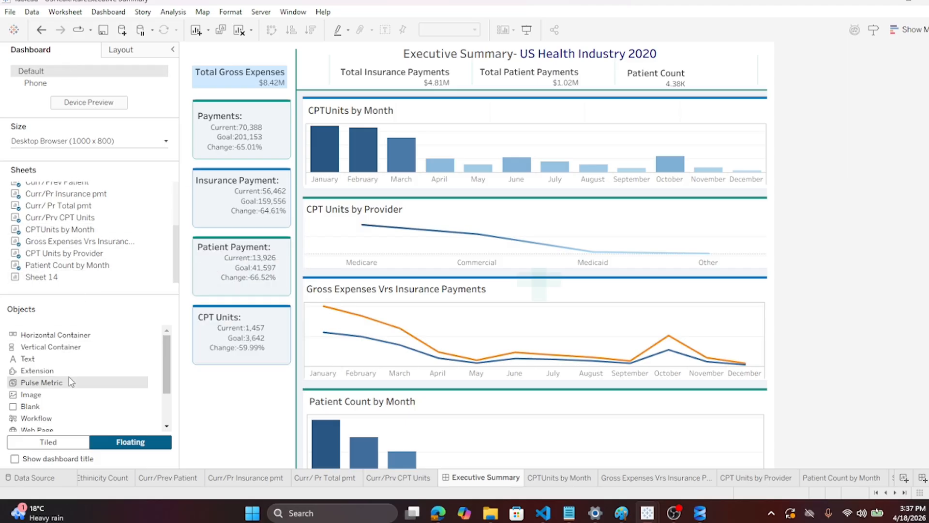
scroll(71, 383, down, 1)
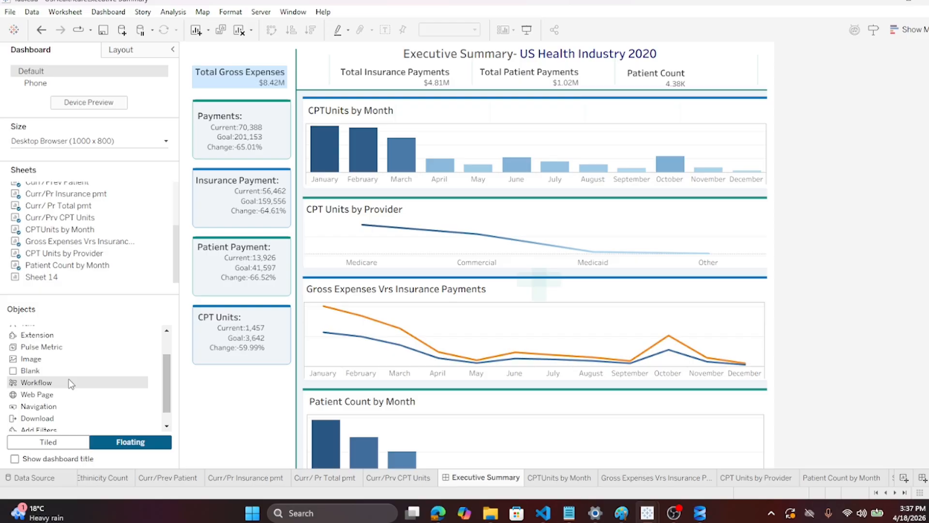
scroll(72, 384, down, 1)
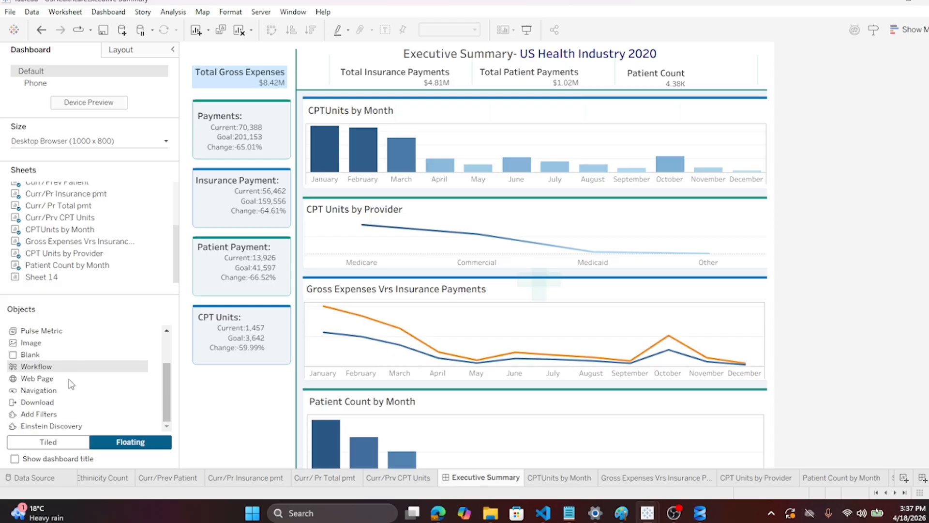
scroll(72, 384, up, 2)
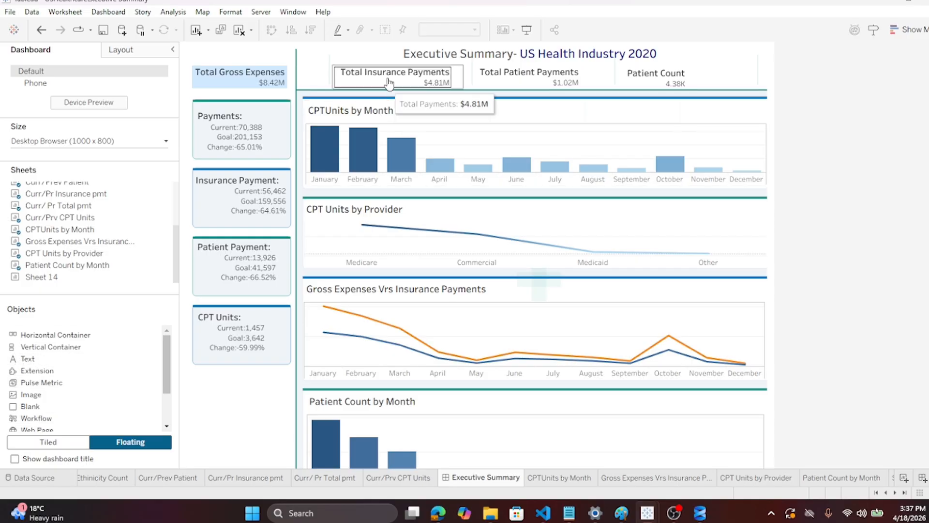
Underline the whole "Executive Summary- US Health Industry 2020" heading text
double_click(442, 54)
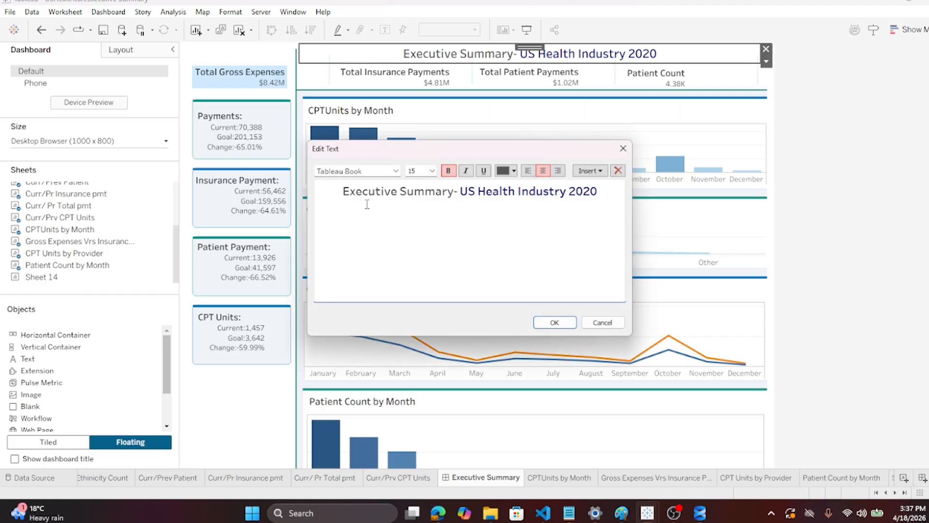
drag(342, 192, 601, 206)
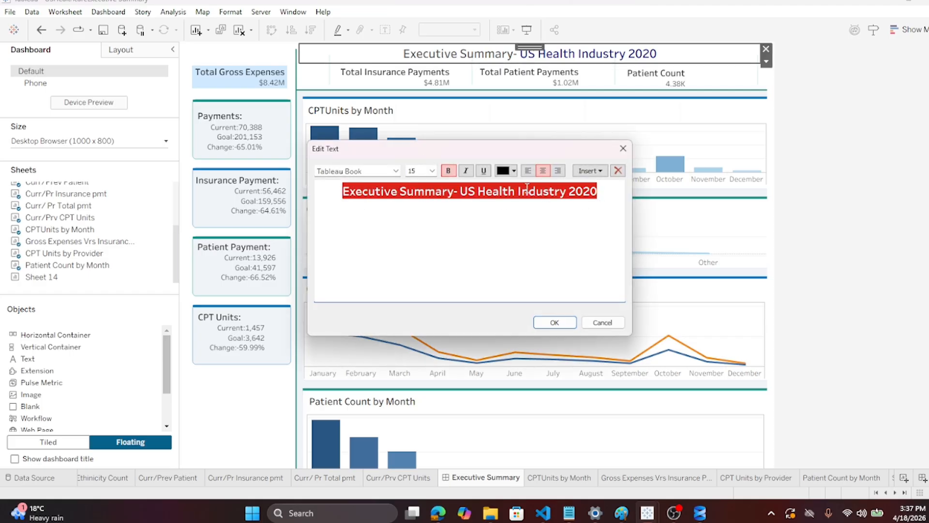
click(484, 170)
click(555, 322)
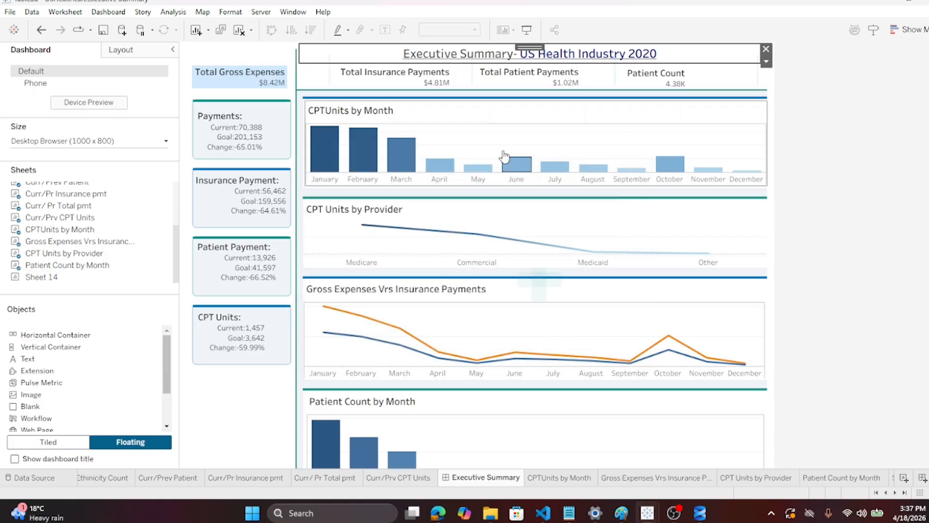
Try the underlined dashboard heading without bold and reapply bold to the whole text
double_click(414, 61)
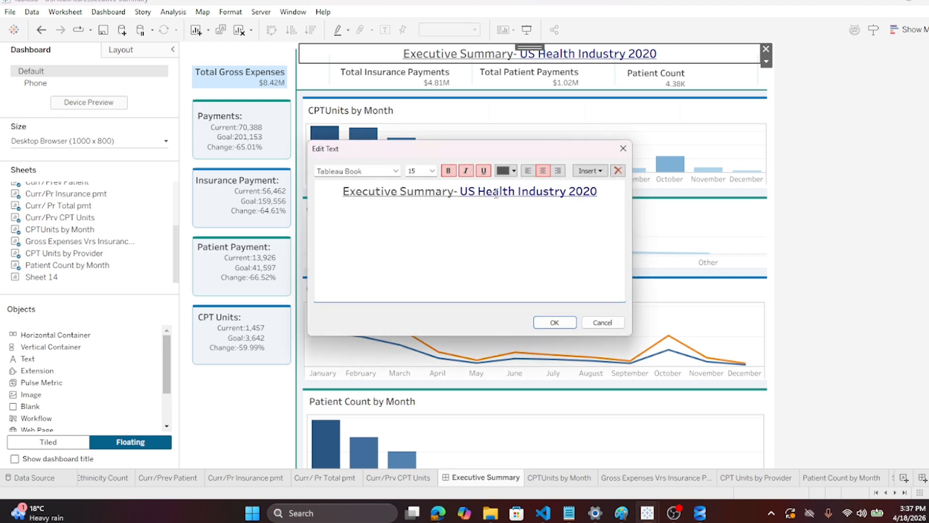
drag(599, 195, 334, 189)
click(448, 171)
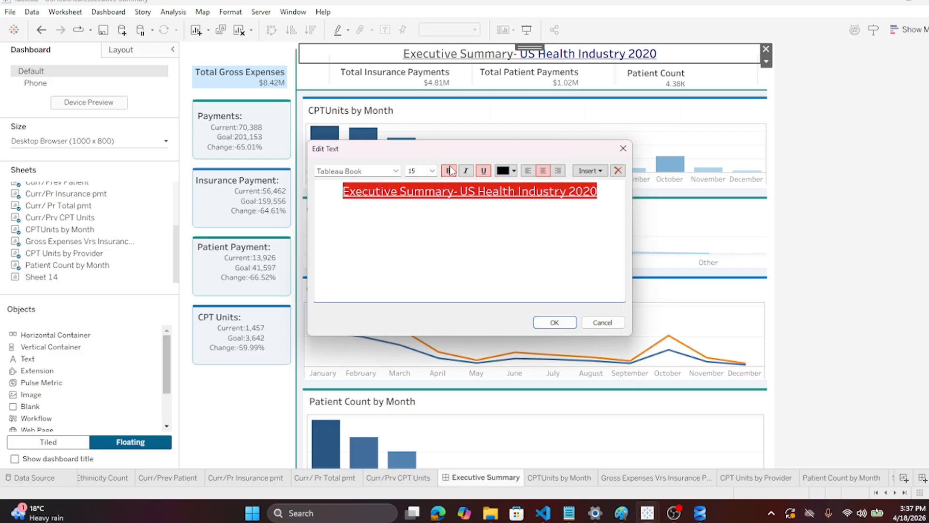
click(449, 170)
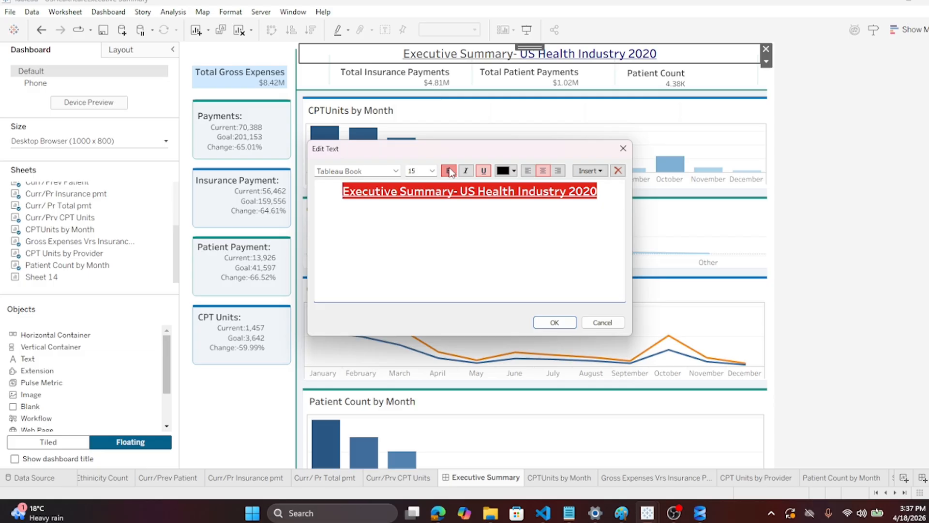
click(561, 324)
click(870, 204)
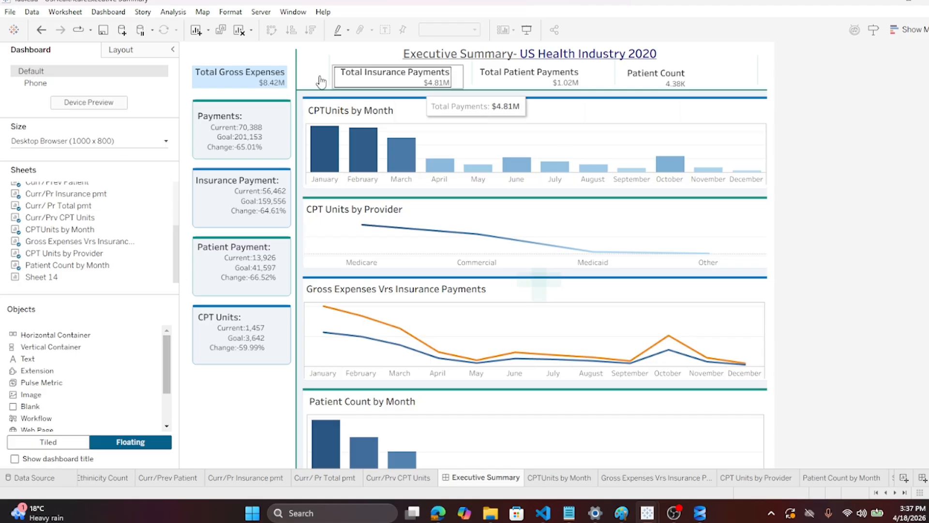
Clear the selection on the Total Gross Expenses value and save the workbook
click(240, 75)
click(232, 412)
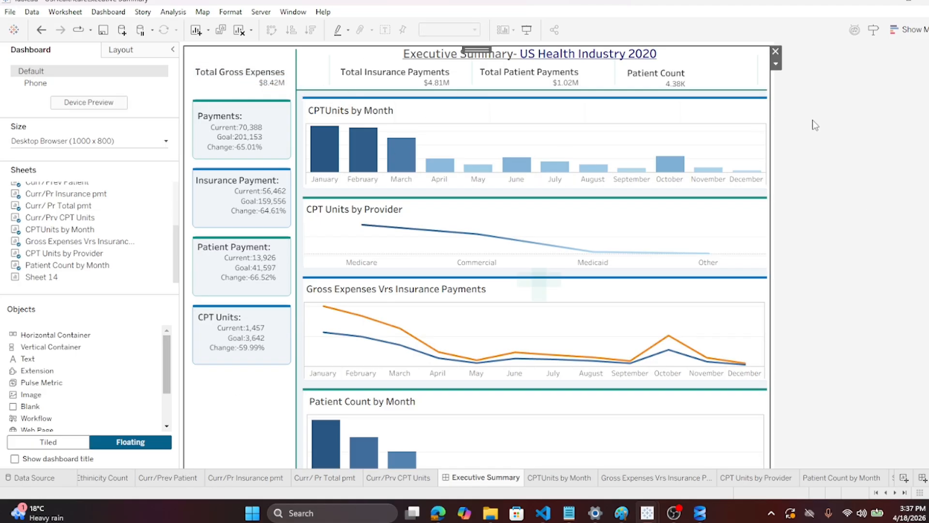
scroll(832, 171, down, 3)
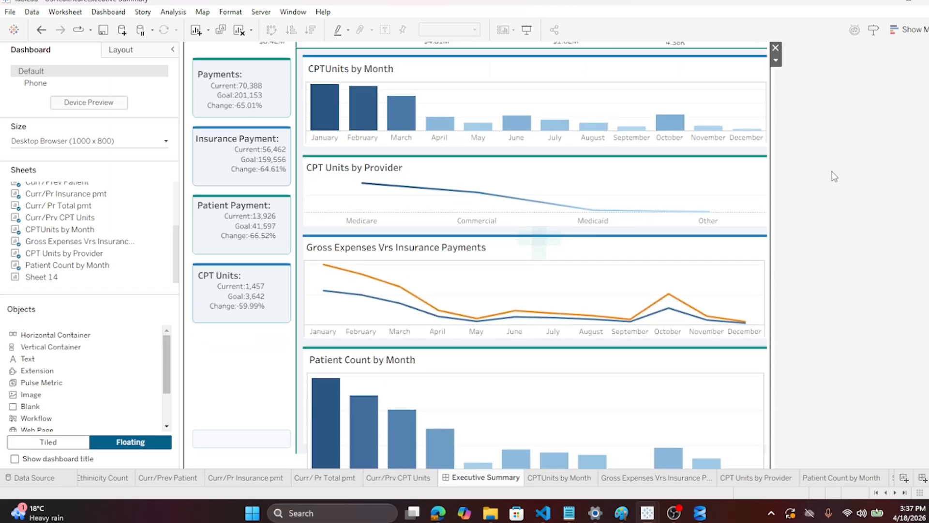
scroll(834, 177, up, 3)
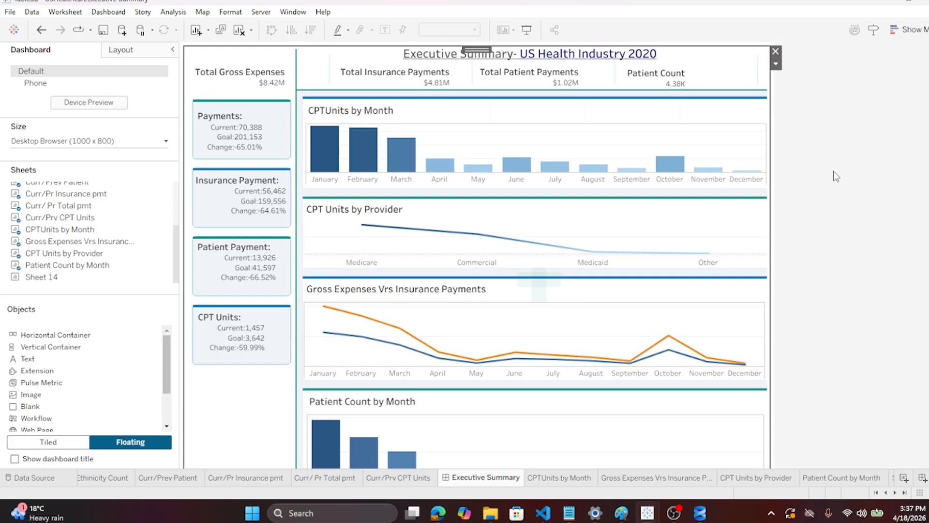
scroll(836, 176, down, 1)
click(9, 12)
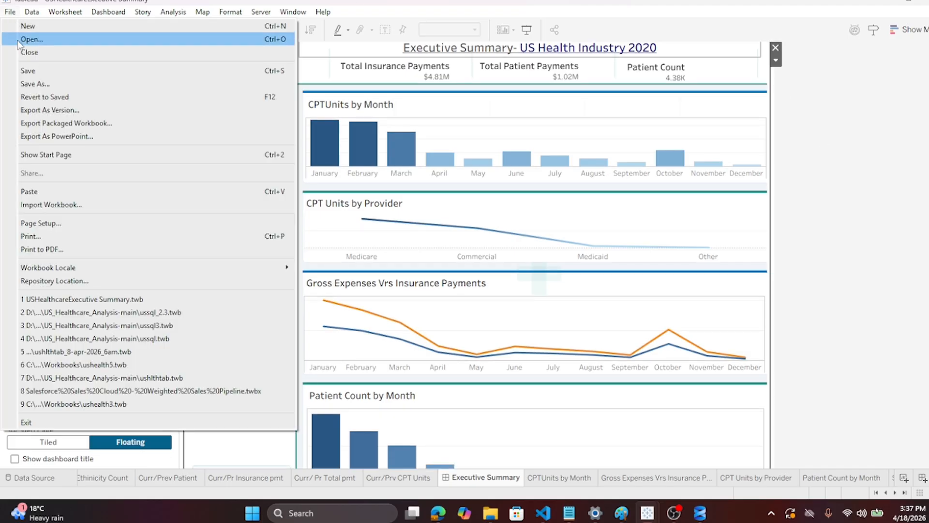
click(23, 73)
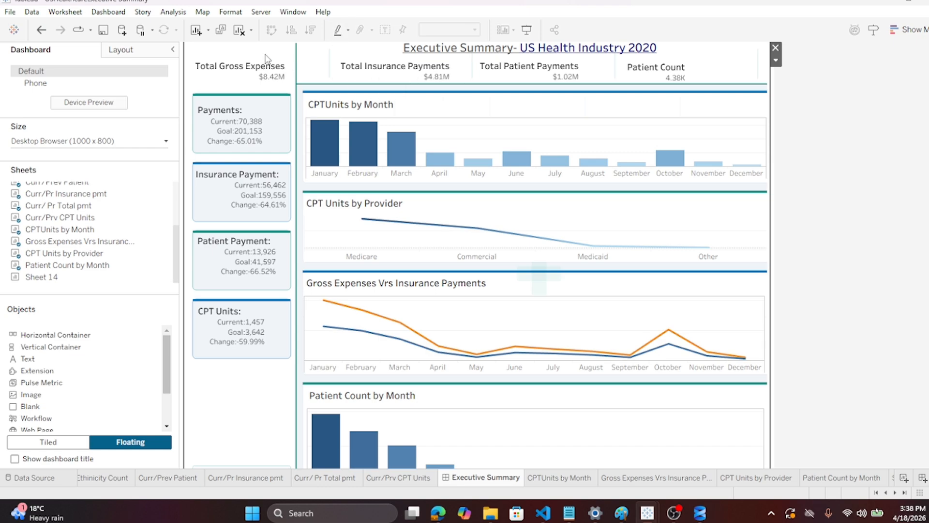
Review the Executive Summary dashboard from the KPI row and CPT charts down to the Patient Count by Month chart
click(779, 141)
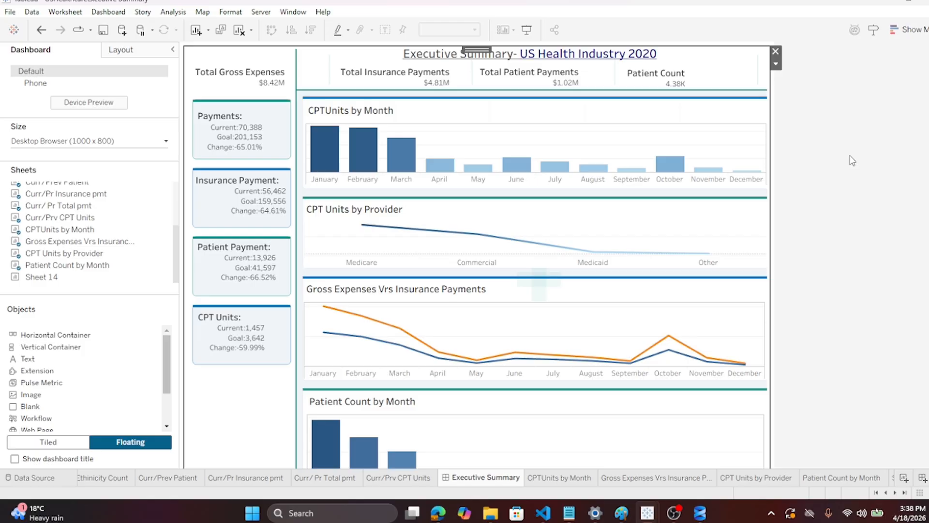
click(894, 108)
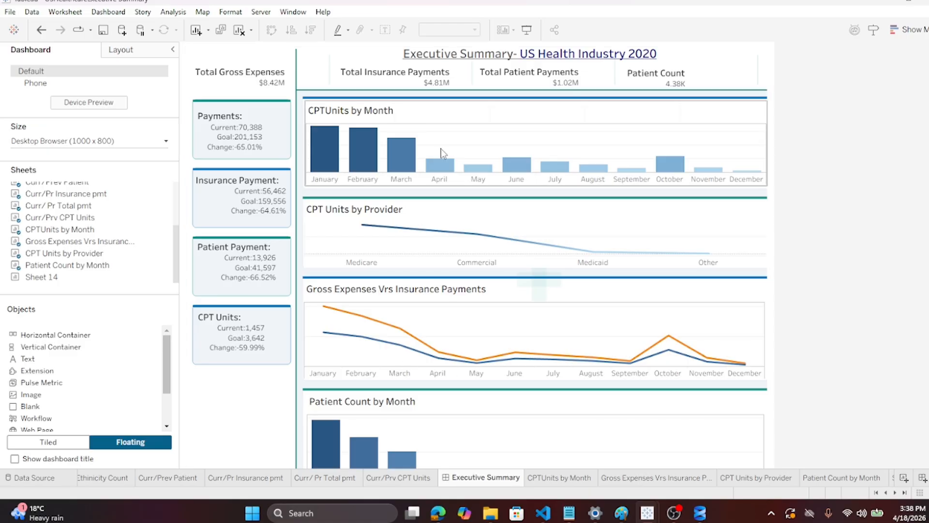
mouse_move(321, 153)
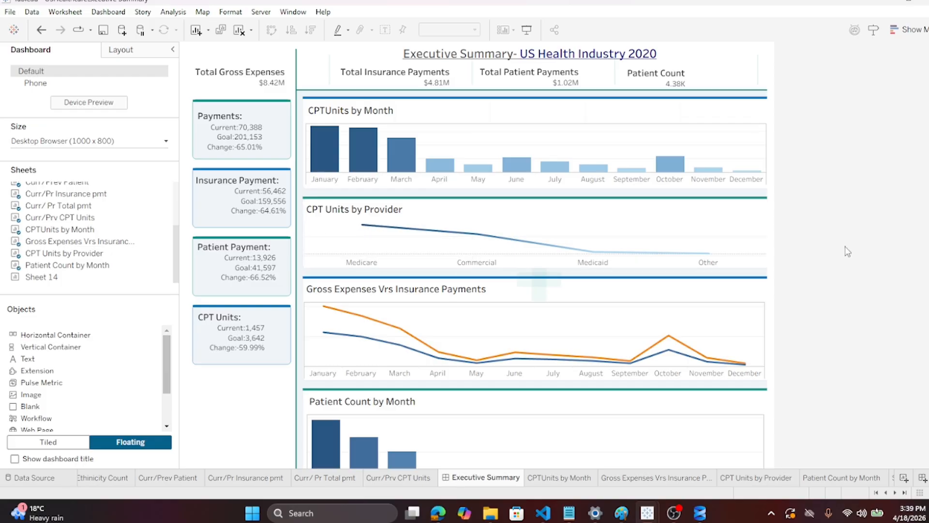
scroll(845, 252, down, 1)
mouse_move(324, 303)
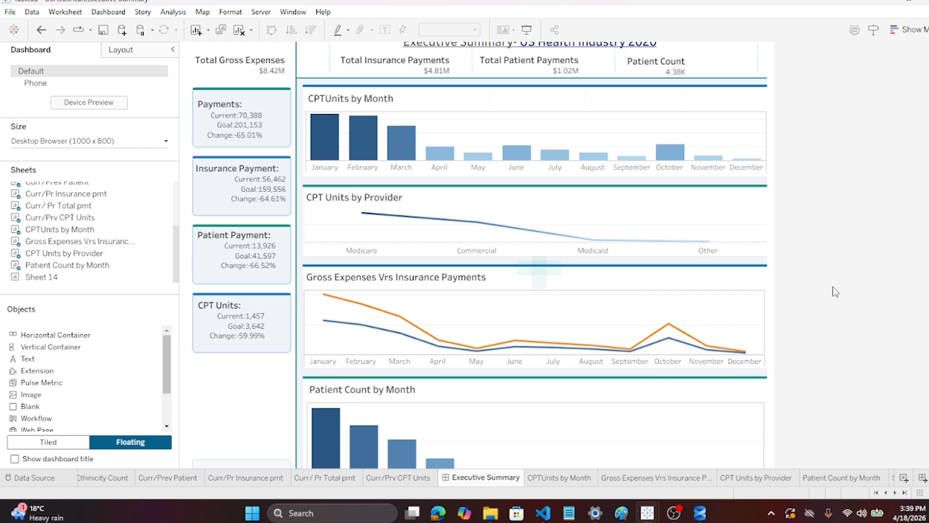
scroll(831, 284, down, 3)
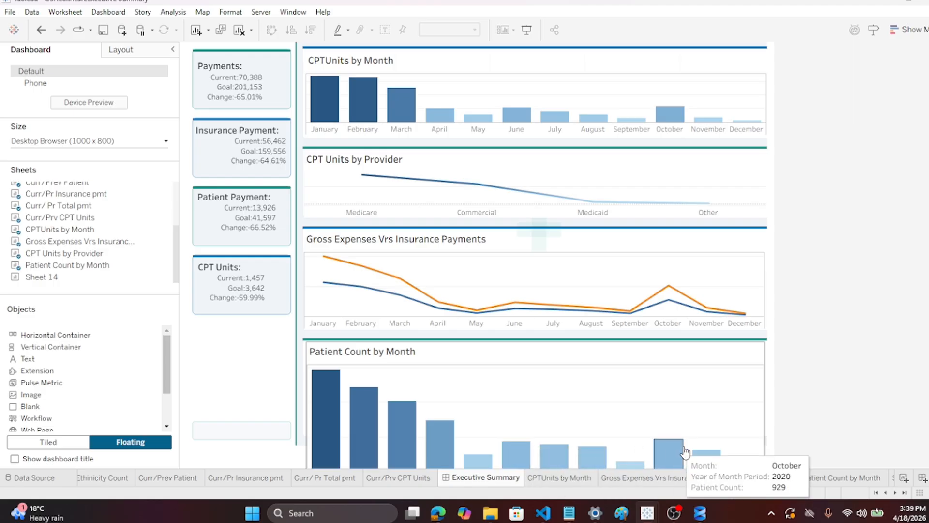
scroll(812, 371, up, 4)
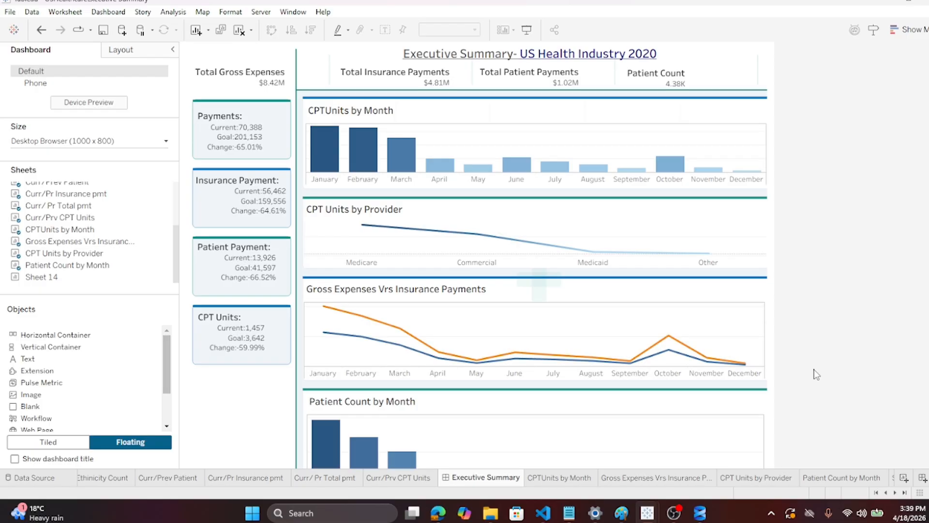
mouse_move(676, 516)
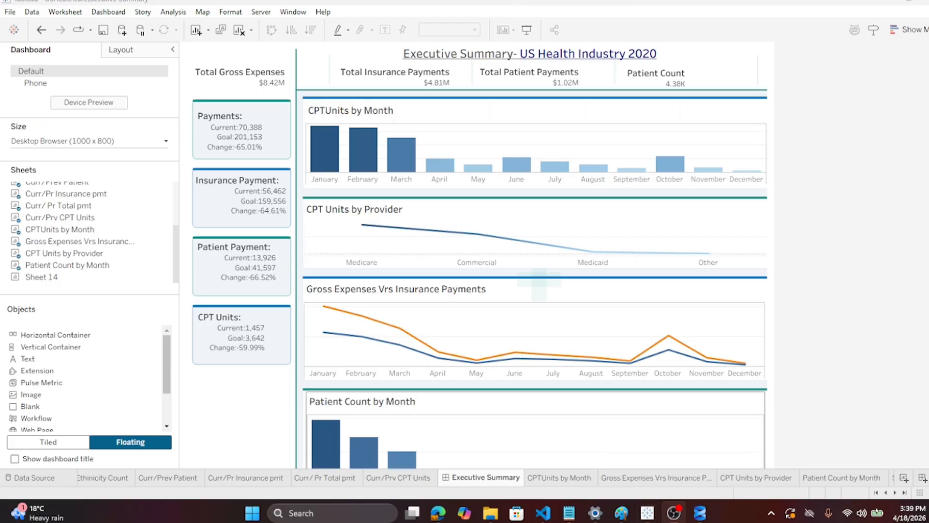